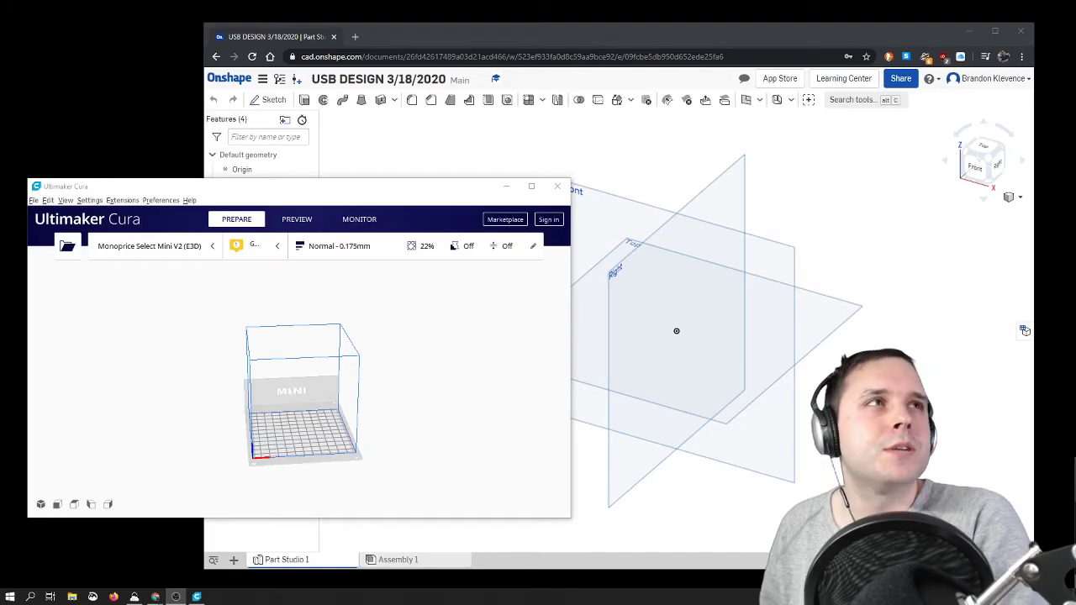
pyautogui.moveTo(1075, 177); pyautogui.dragTo(618, 114)
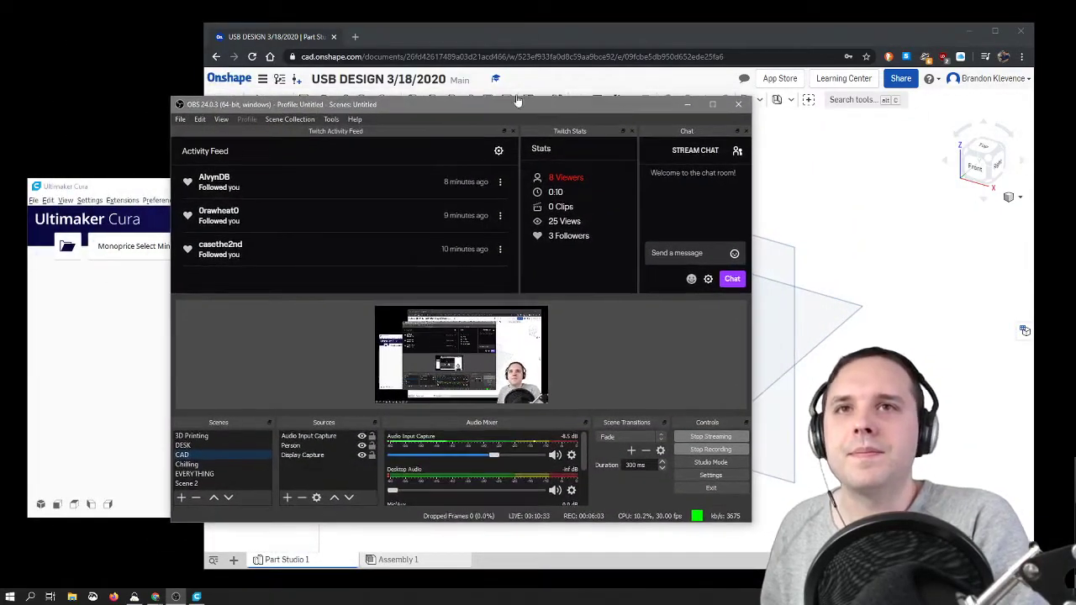
pyautogui.moveTo(492, 108); pyautogui.dragTo(1075, 17)
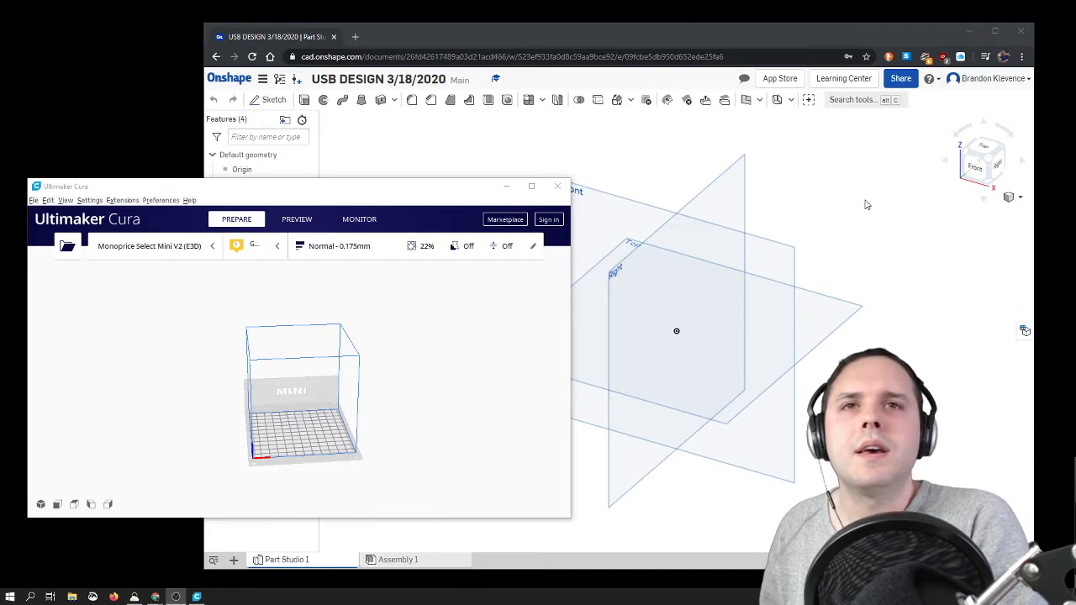
# Step: Start a new sketch on the Top plane, viewed straight from above
pyautogui.click(667, 189)
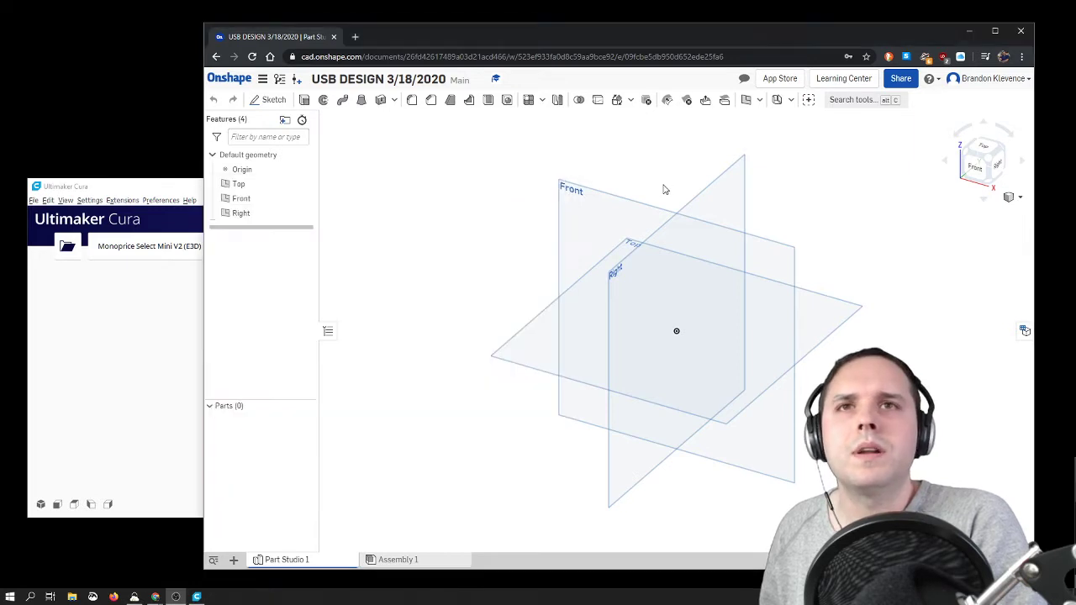
pyautogui.click(982, 151)
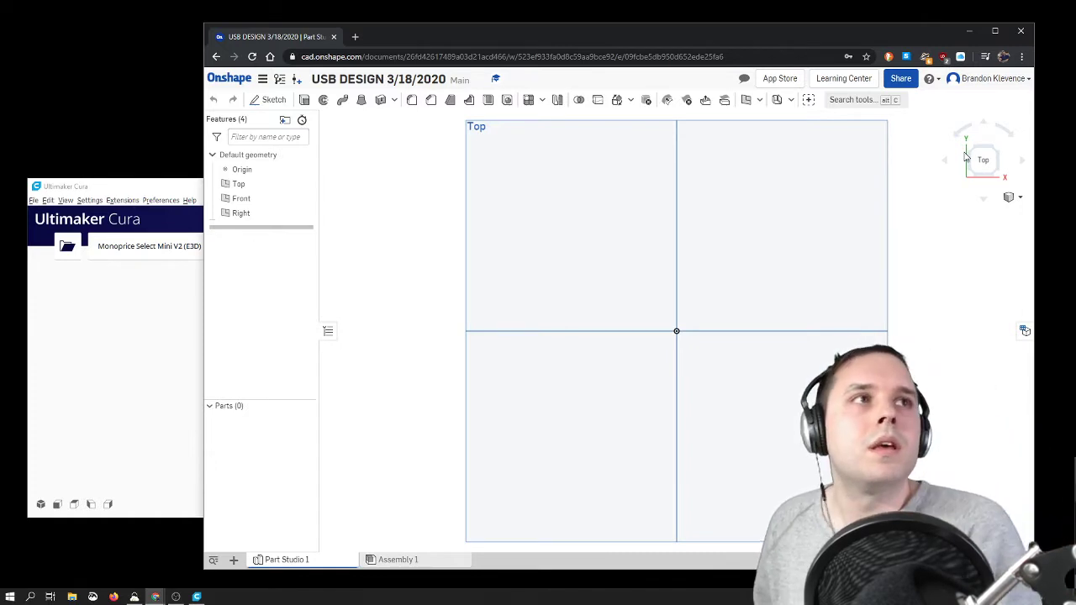
pyautogui.click(269, 99)
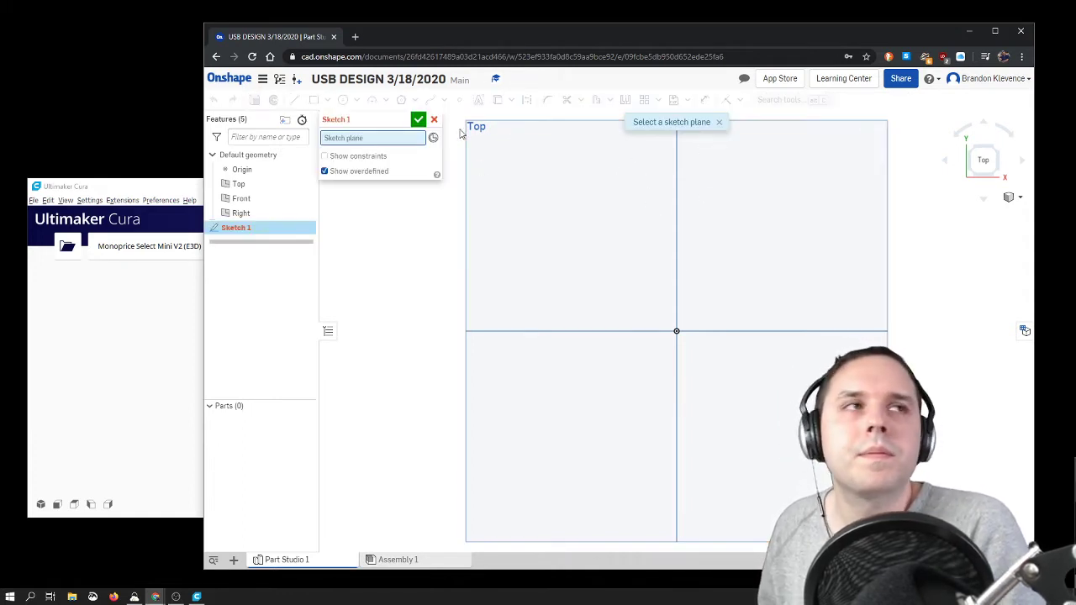
pyautogui.click(545, 171)
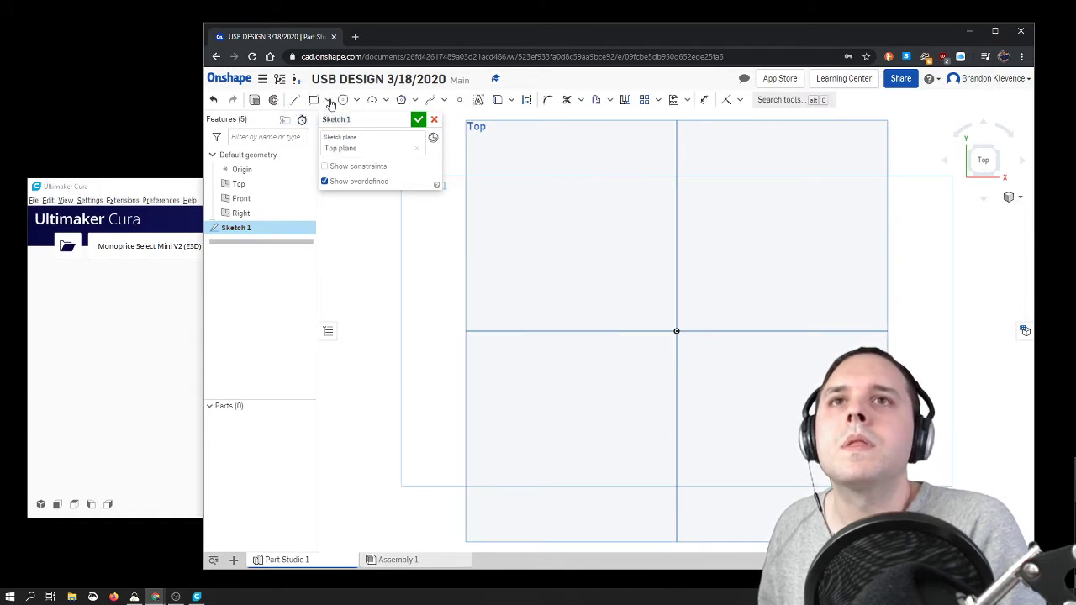
# Step: Draw a vertical construction line through the origin, extending further above it than below
pyautogui.click(292, 100)
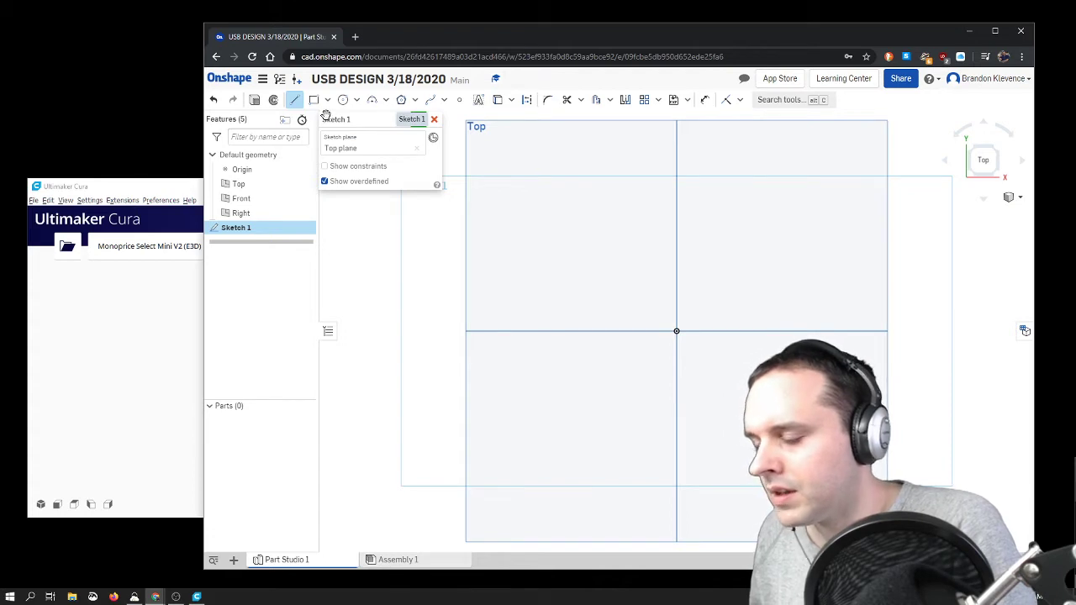
pyautogui.click(526, 100)
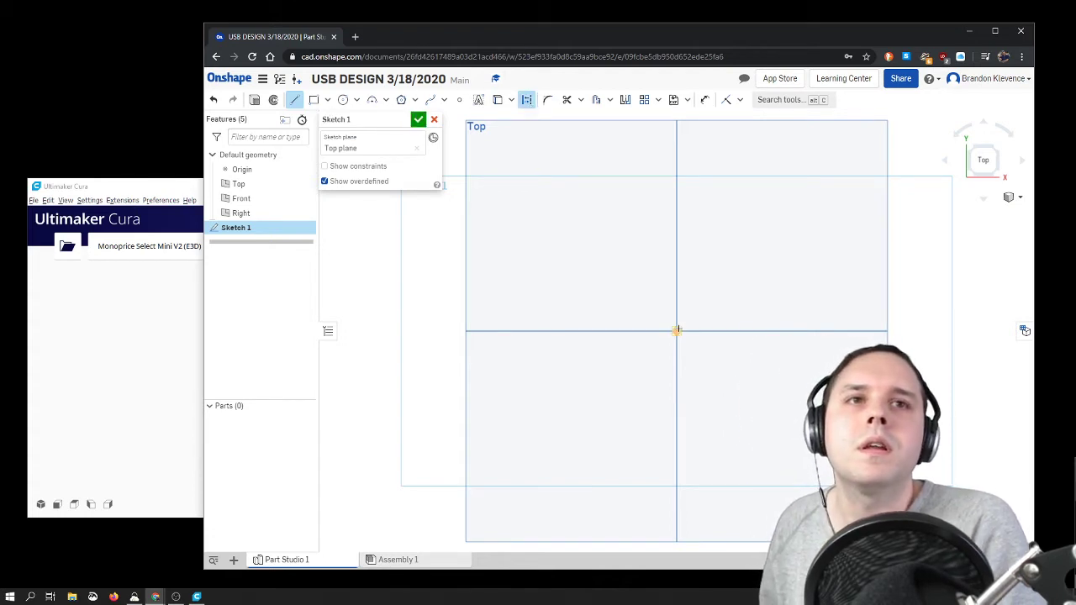
pyautogui.click(676, 416)
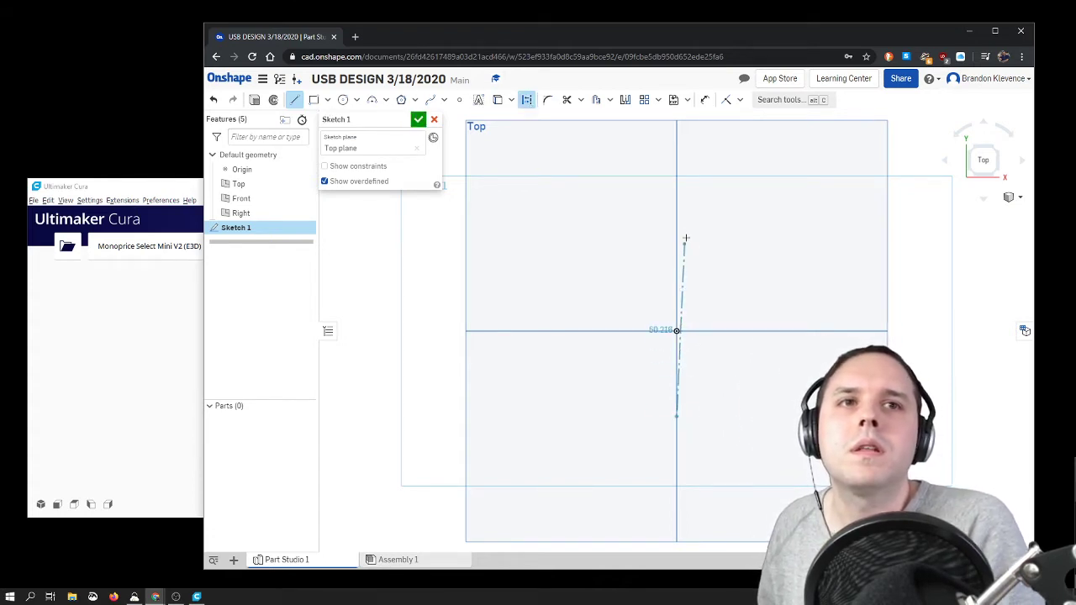
pyautogui.click(678, 140)
pyautogui.press('Escape')
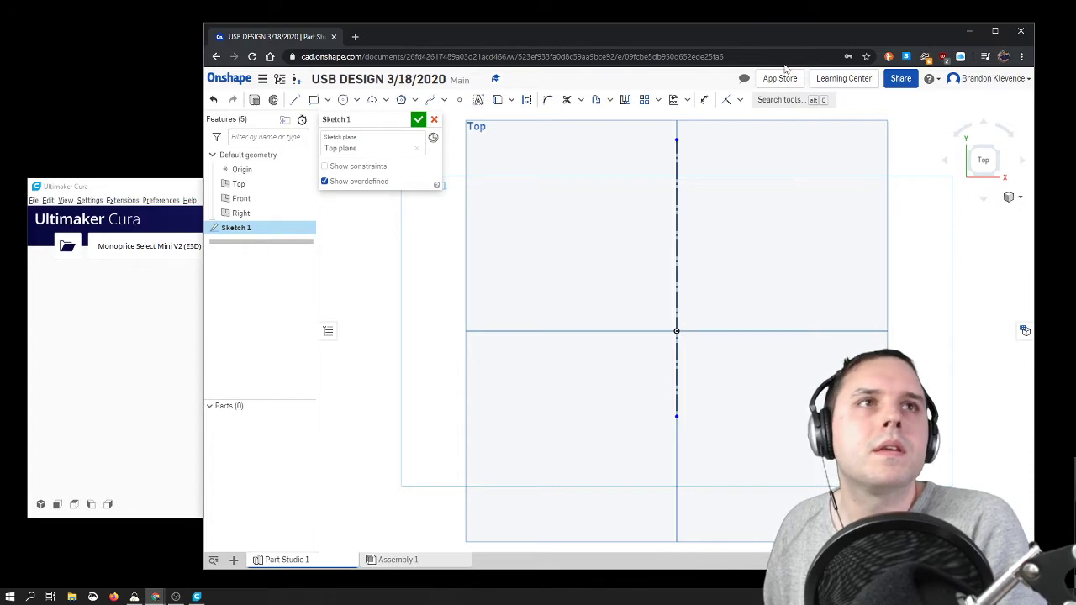
# Step: From the construction line's lower part, sketch a stepped outline about 11.4 mm outward, 15.4 mm up, 3.6 mm outward and 5.7 mm up
pyautogui.moveTo(815, 38); pyautogui.dragTo(719, 37)
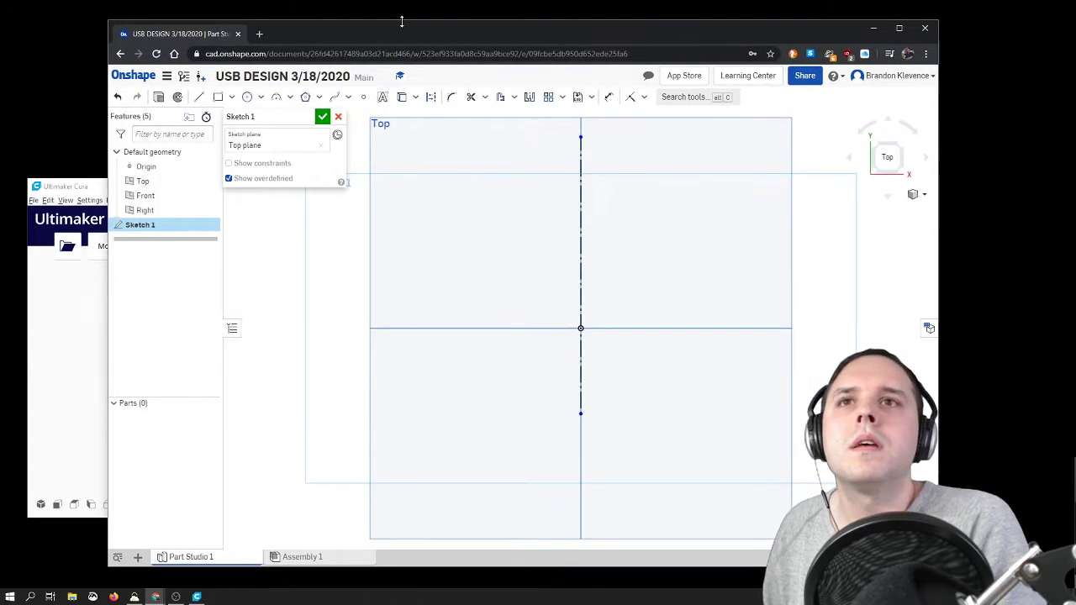
pyautogui.click(200, 97)
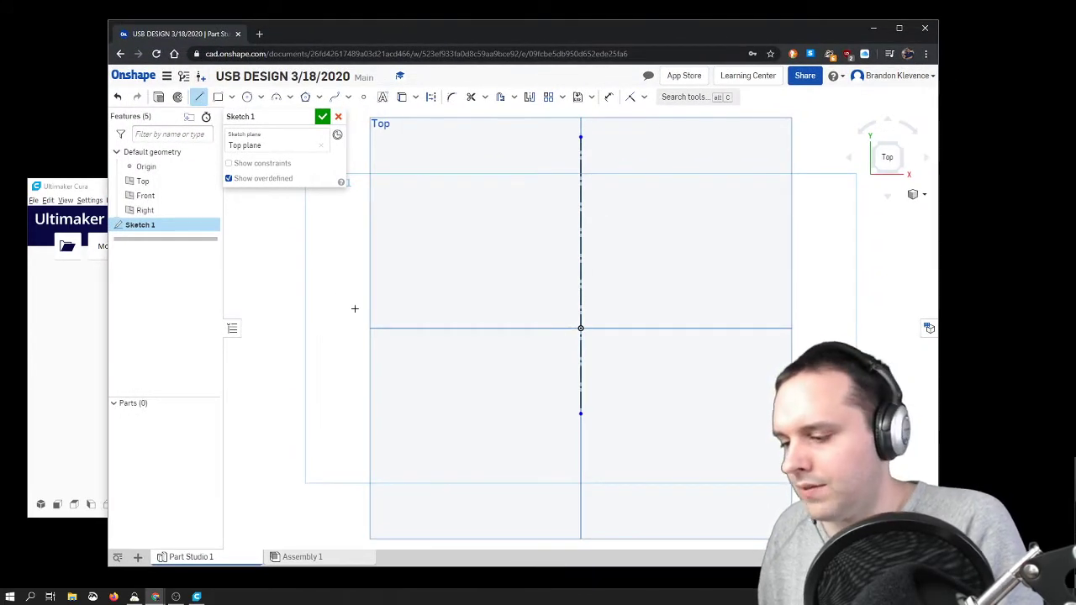
pyautogui.click(581, 389)
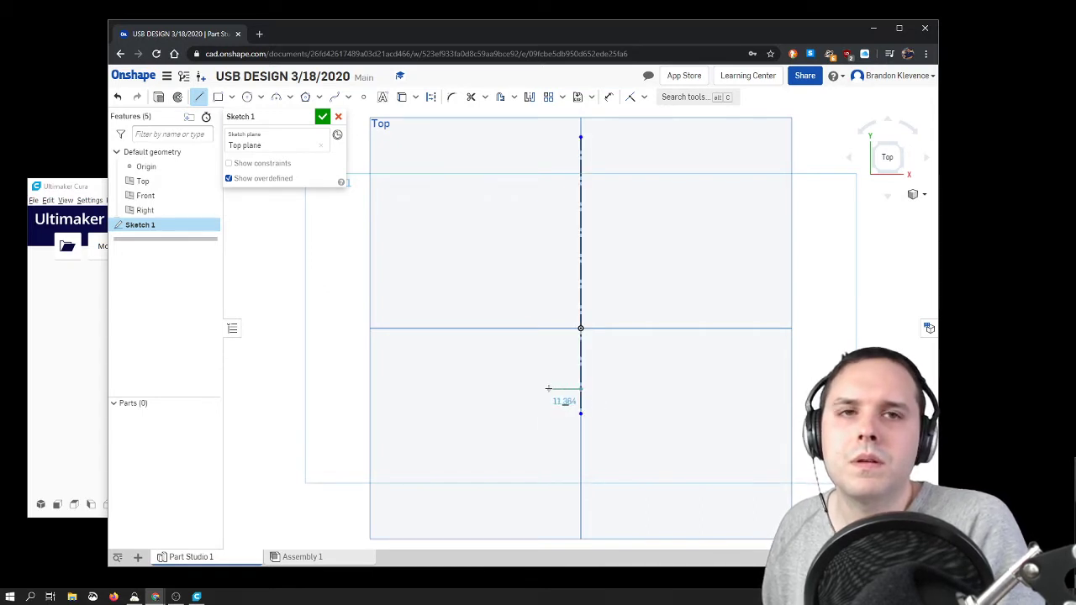
pyautogui.click(548, 389)
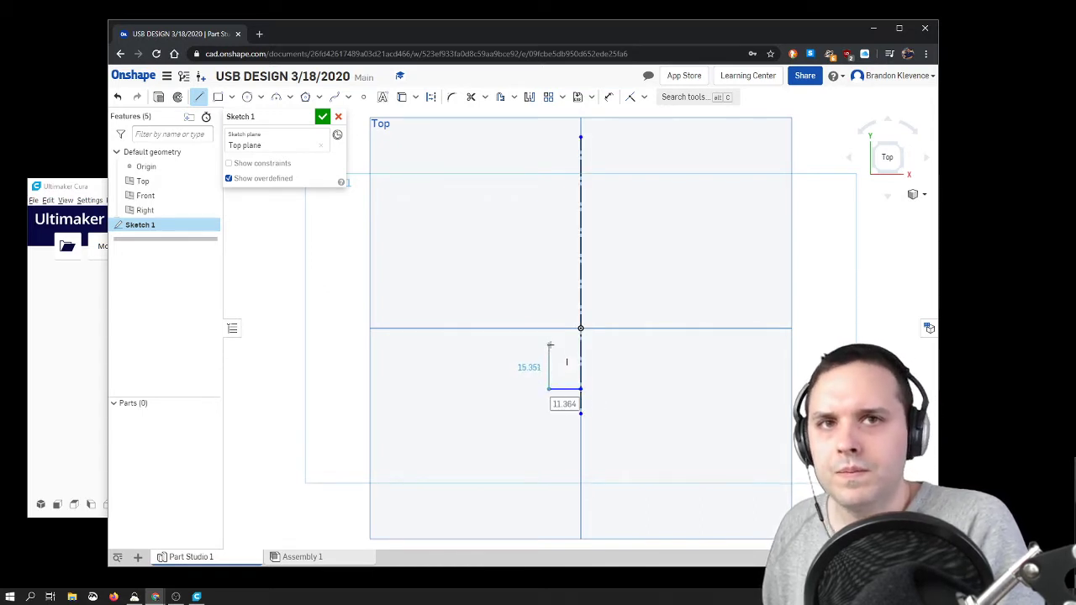
pyautogui.click(539, 345)
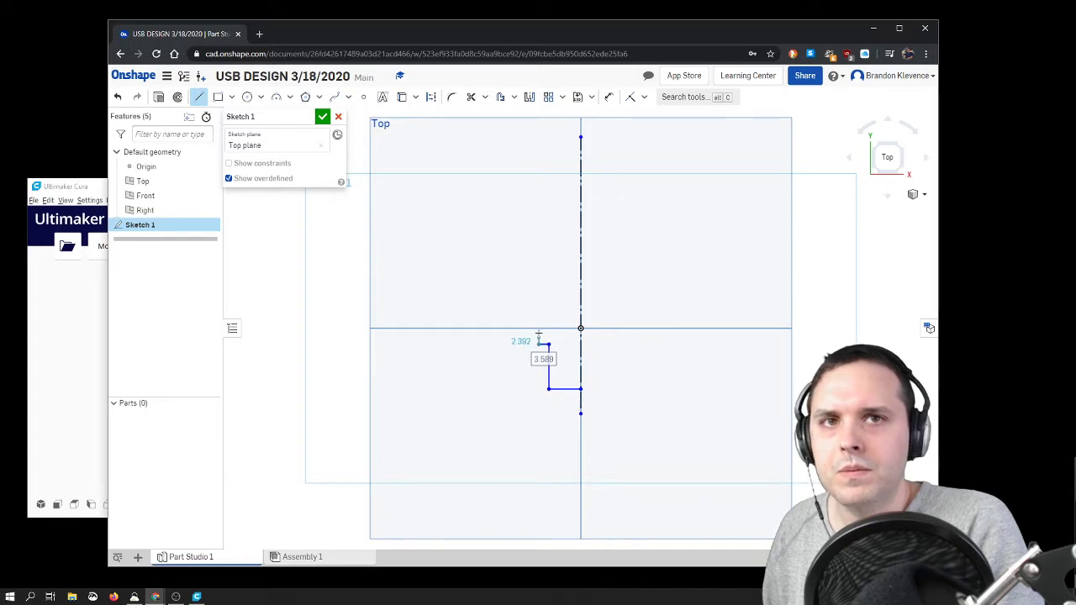
pyautogui.click(539, 329)
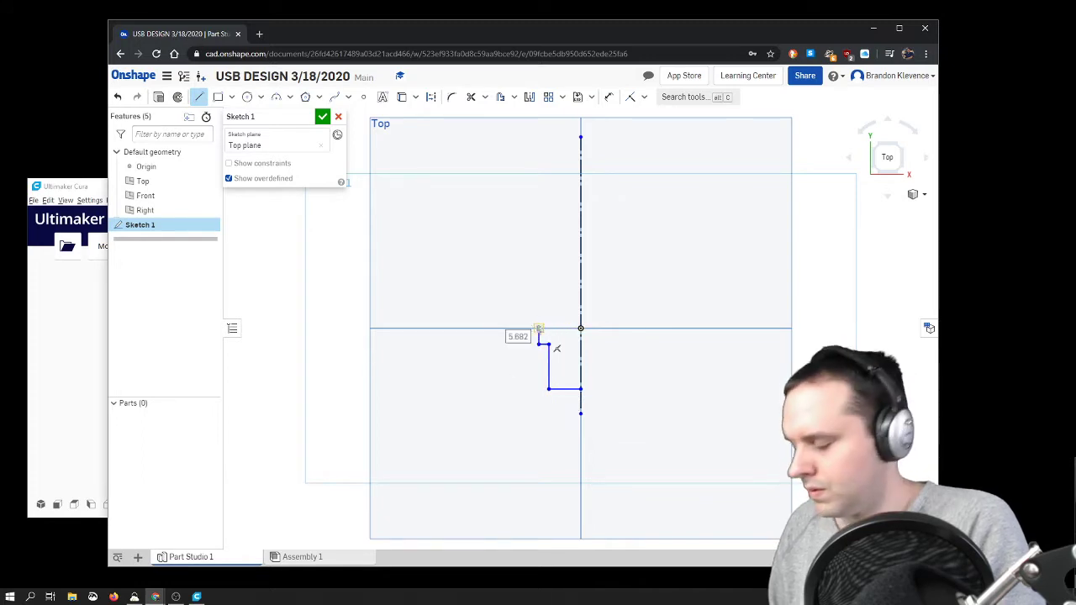
pyautogui.press('Escape')
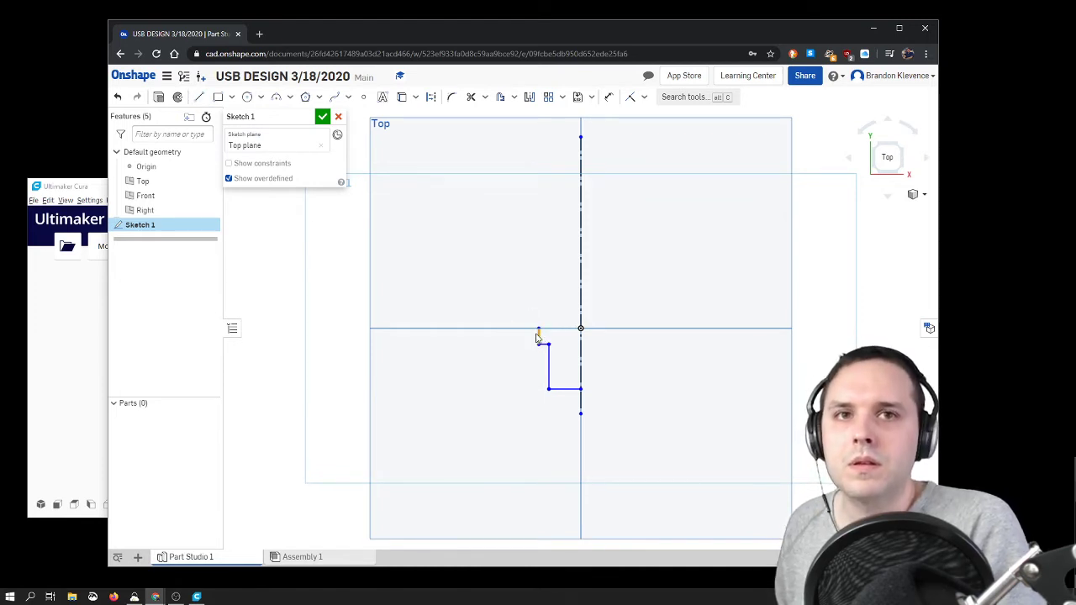
# Step: Redraw the short outer vertical edge of the step so it ends just below the horizontal axis
pyautogui.press('l')
pyautogui.click(539, 344)
pyautogui.click(539, 337)
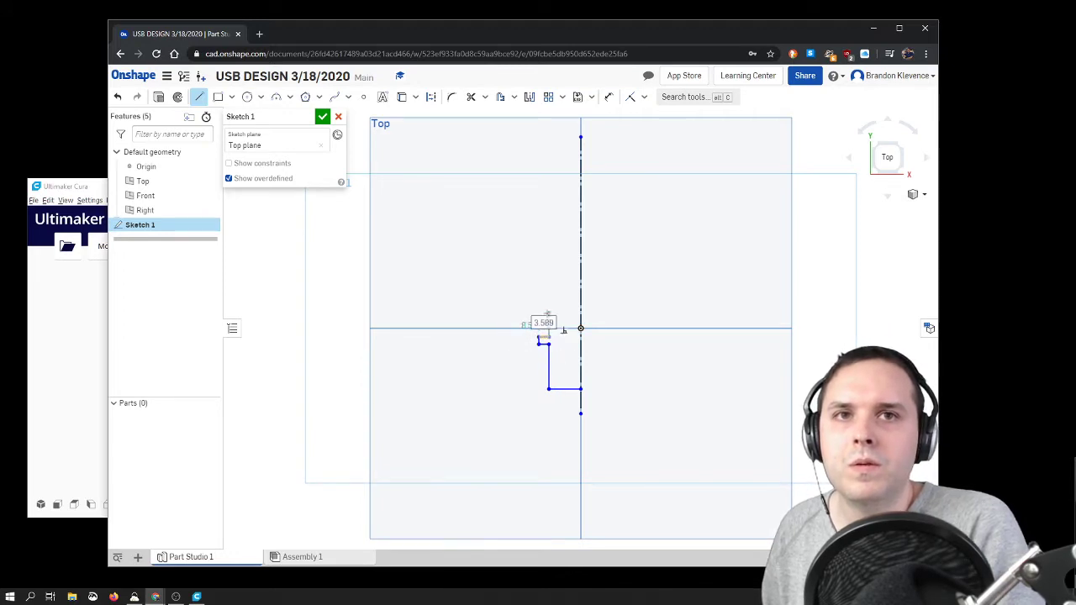
pyautogui.press('Escape')
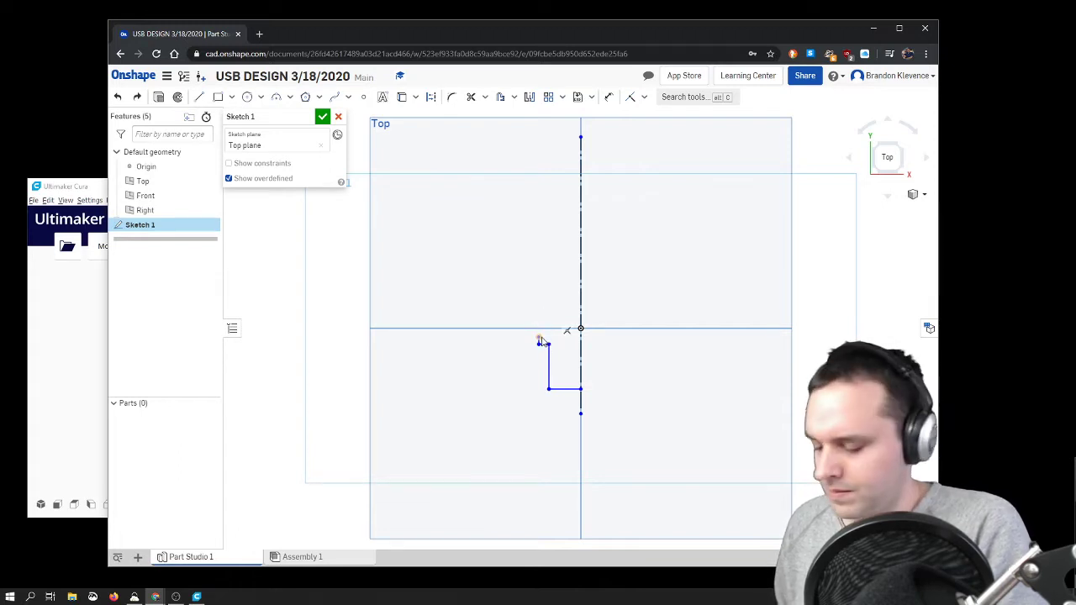
# Step: Continue the outline from the short edge with a side notch about 1.9 mm deep and 5.9 mm high
pyautogui.press('l')
pyautogui.scroll(7, 542, 340)
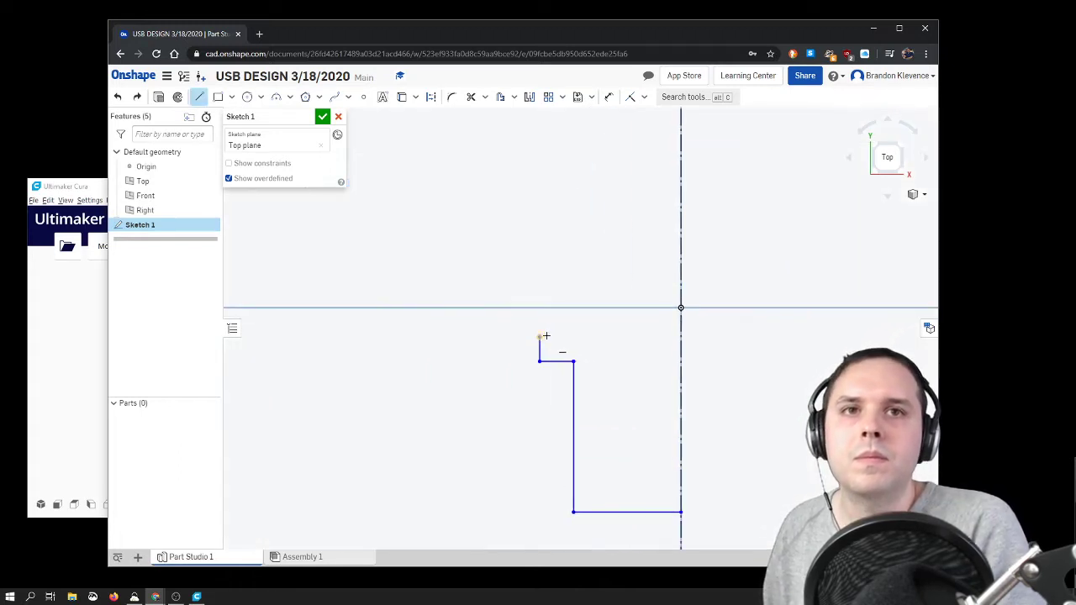
pyautogui.click(556, 336)
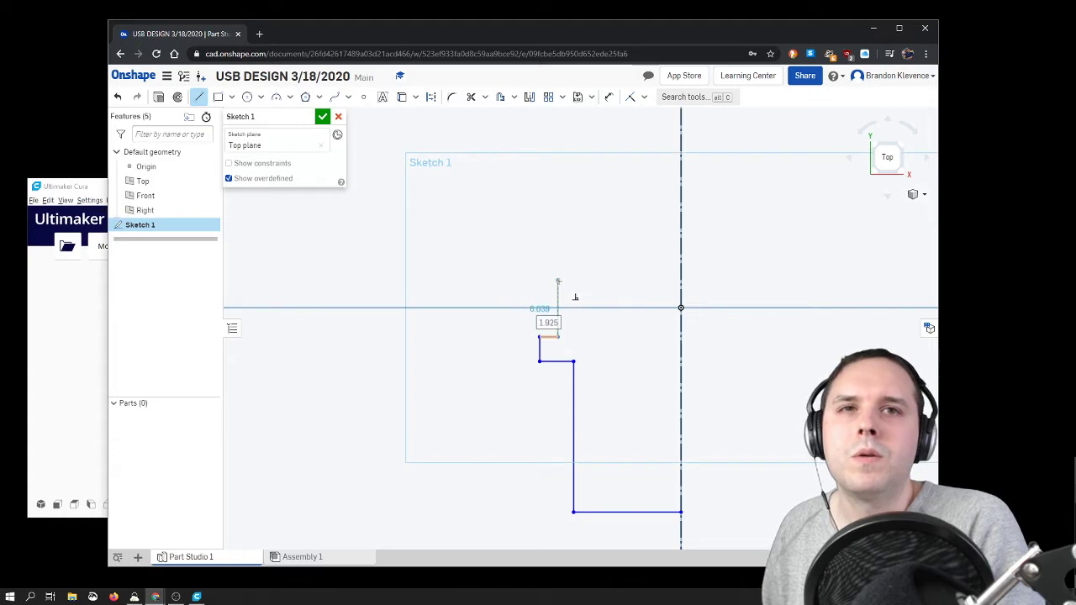
pyautogui.click(558, 282)
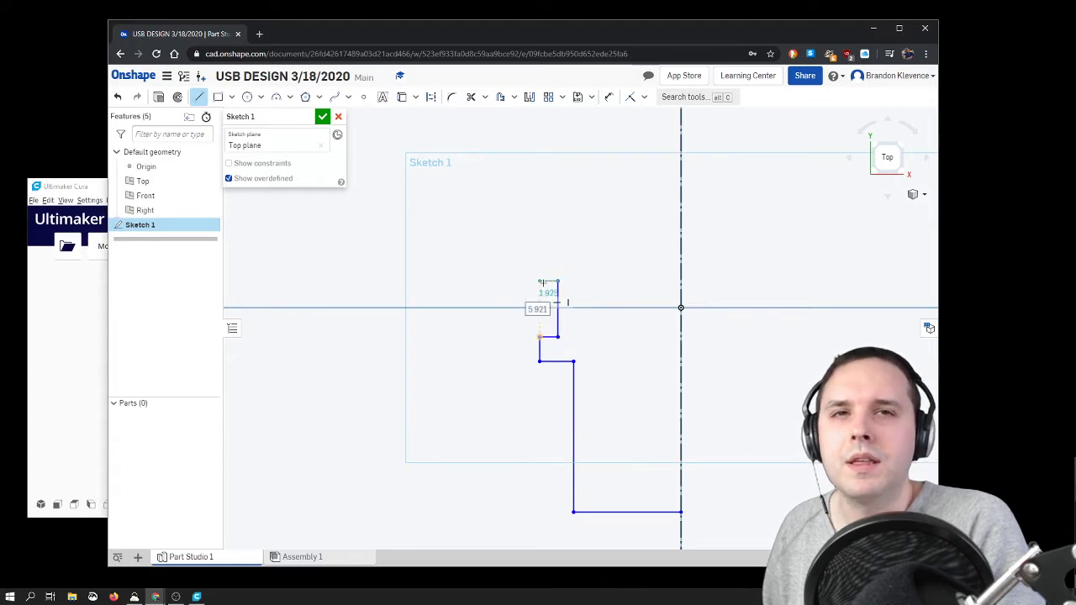
pyautogui.scroll(3, 567, 303)
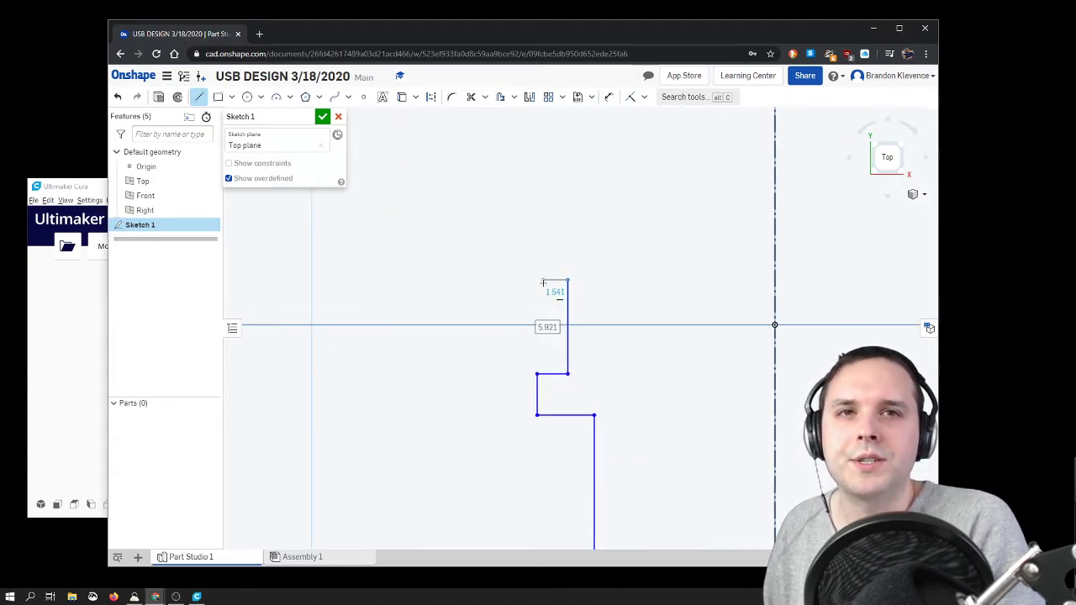
pyautogui.scroll(-5, 557, 296)
pyautogui.scroll(-5, 551, 290)
pyautogui.click(542, 282)
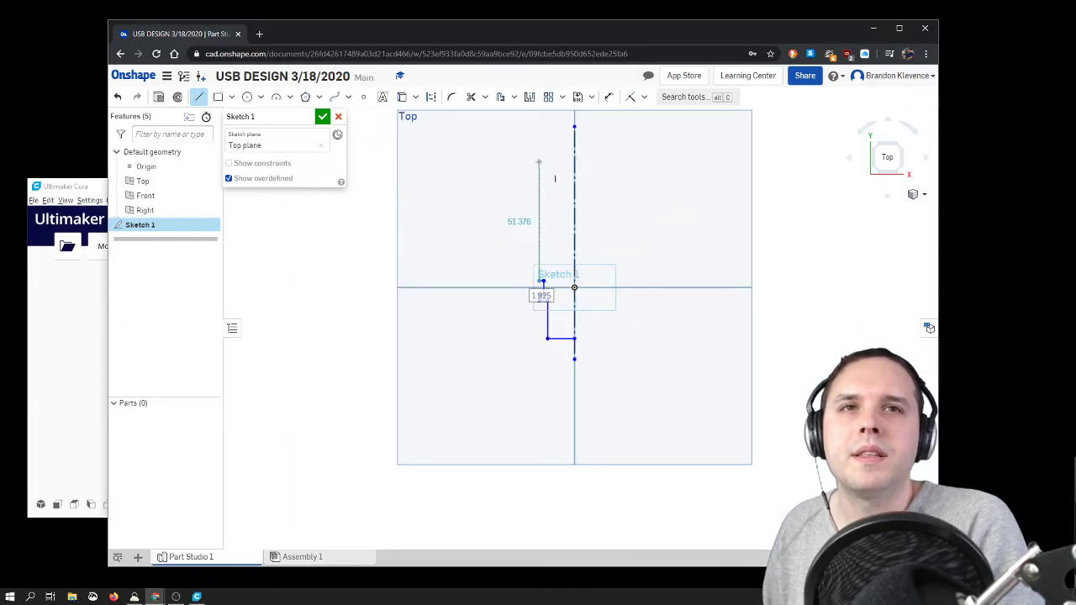
# Step: Draw the long side about 52.8 mm up, a short top edge inward, then about 9.7 mm down and 10.9 mm across to the construction line
pyautogui.click(539, 157)
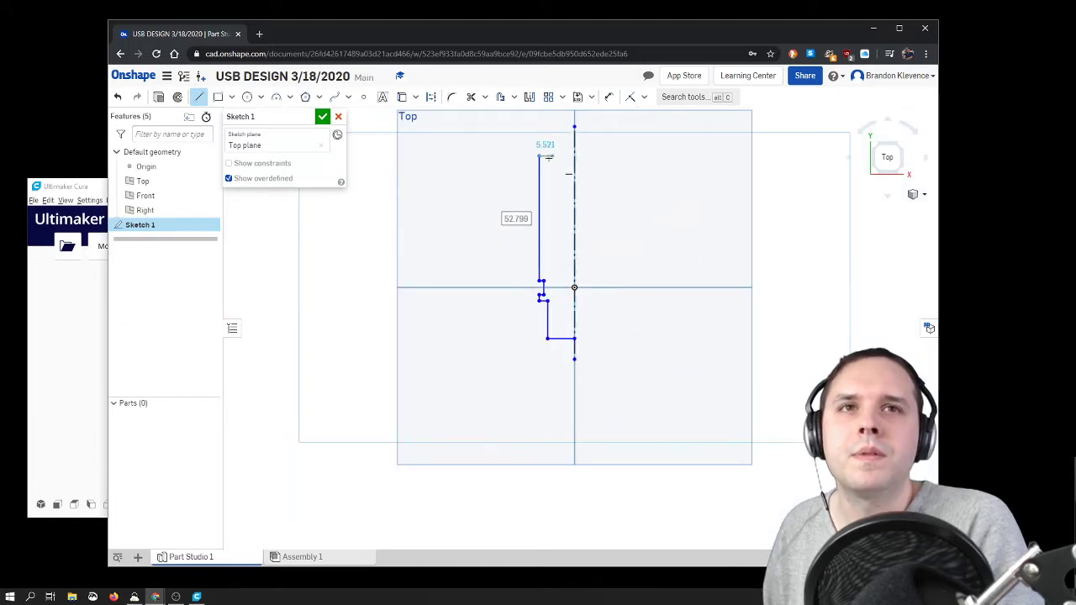
pyautogui.click(550, 157)
pyautogui.click(550, 176)
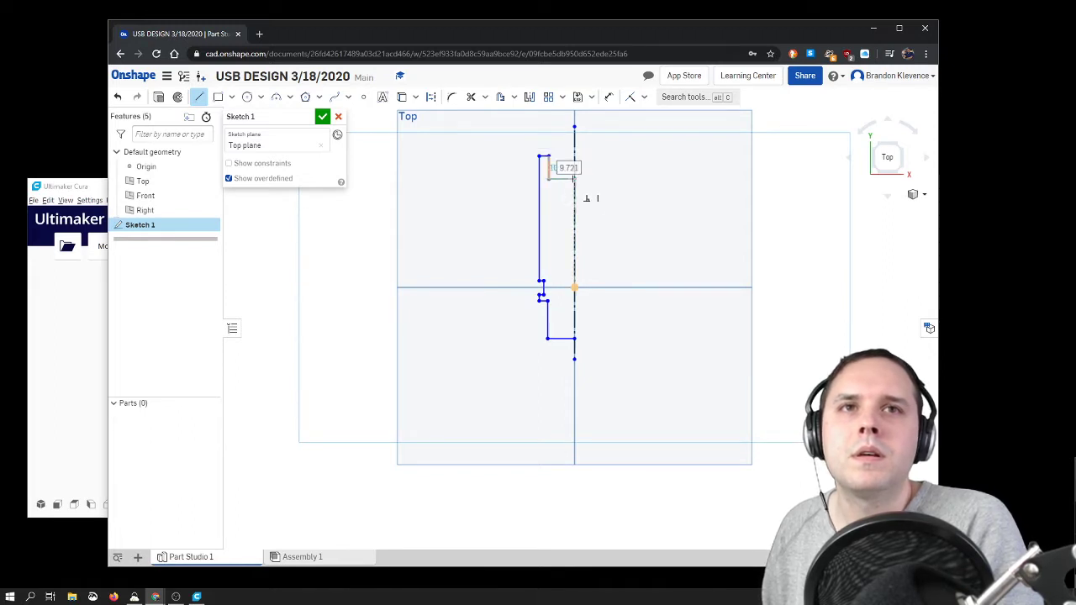
pyautogui.click(574, 179)
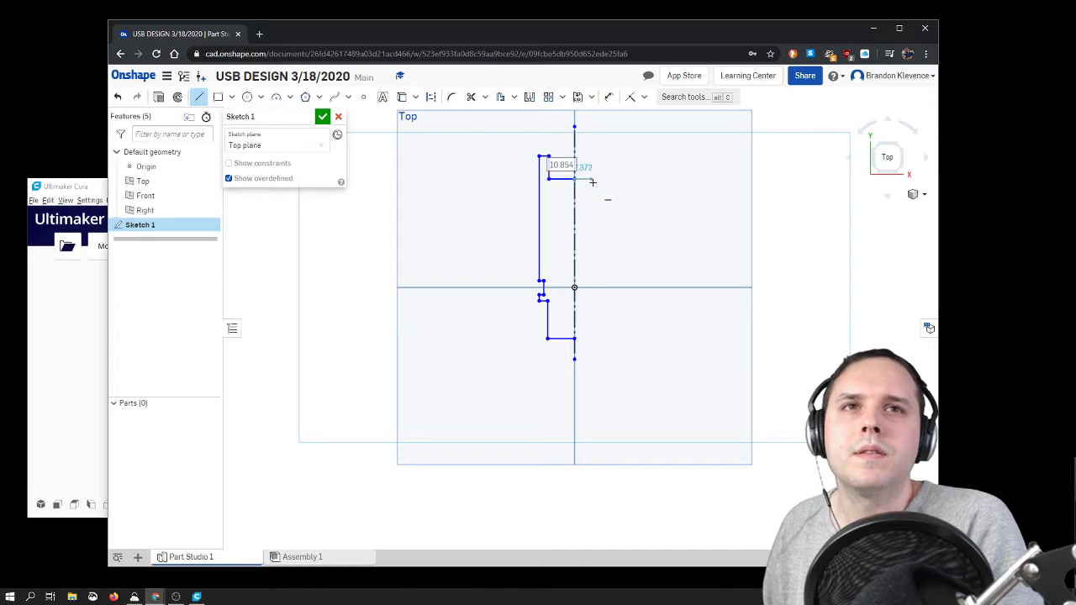
pyautogui.press('Escape')
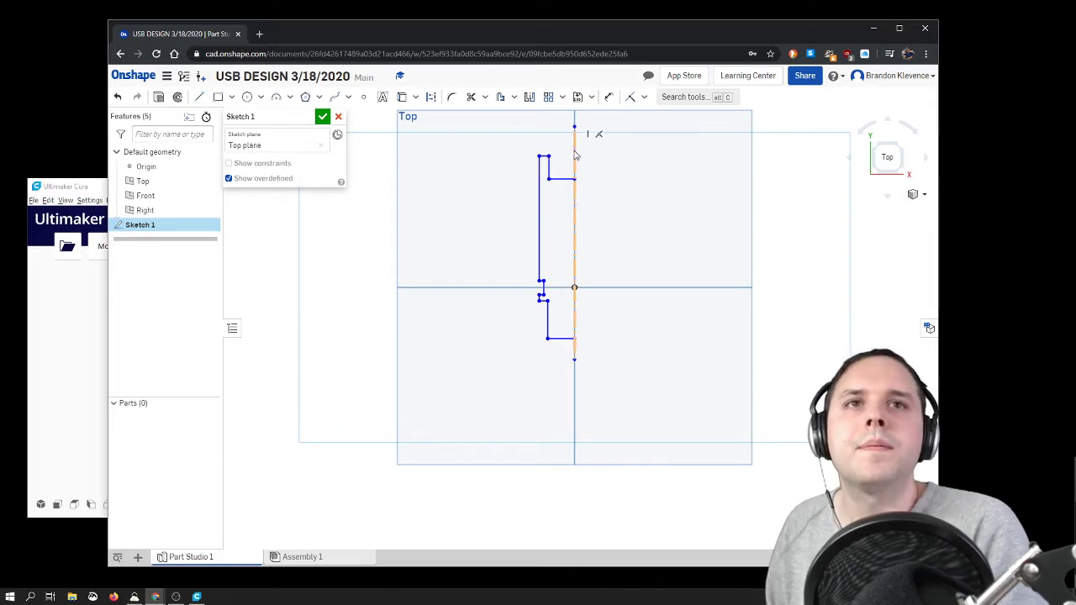
# Step: Draw a horizontal line about 11.4 mm long from the lower step's inner corner to the construction line
pyautogui.scroll(3, 585, 175)
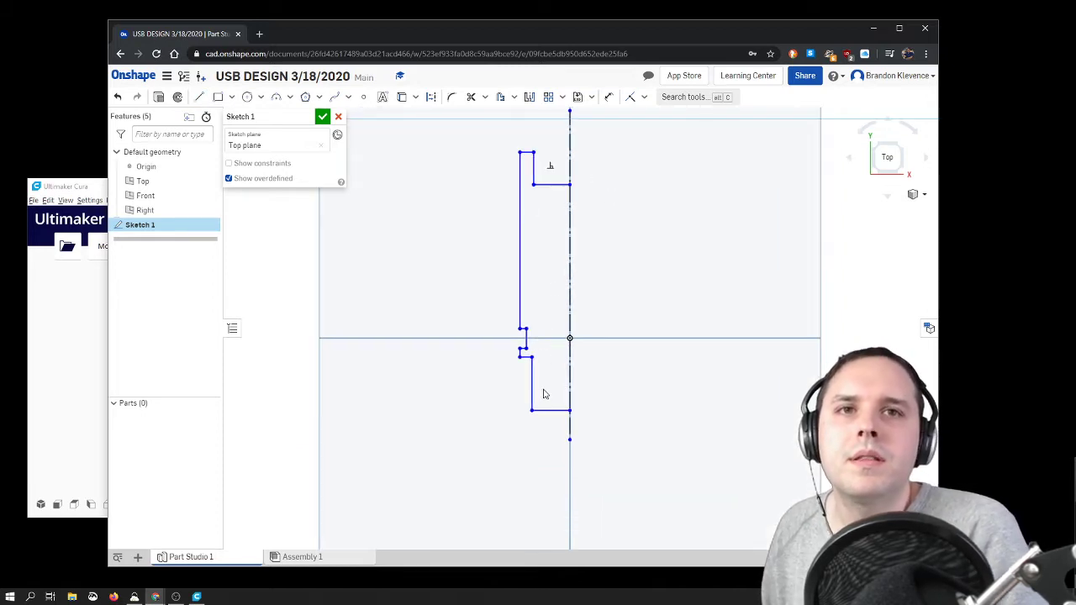
pyautogui.press('l')
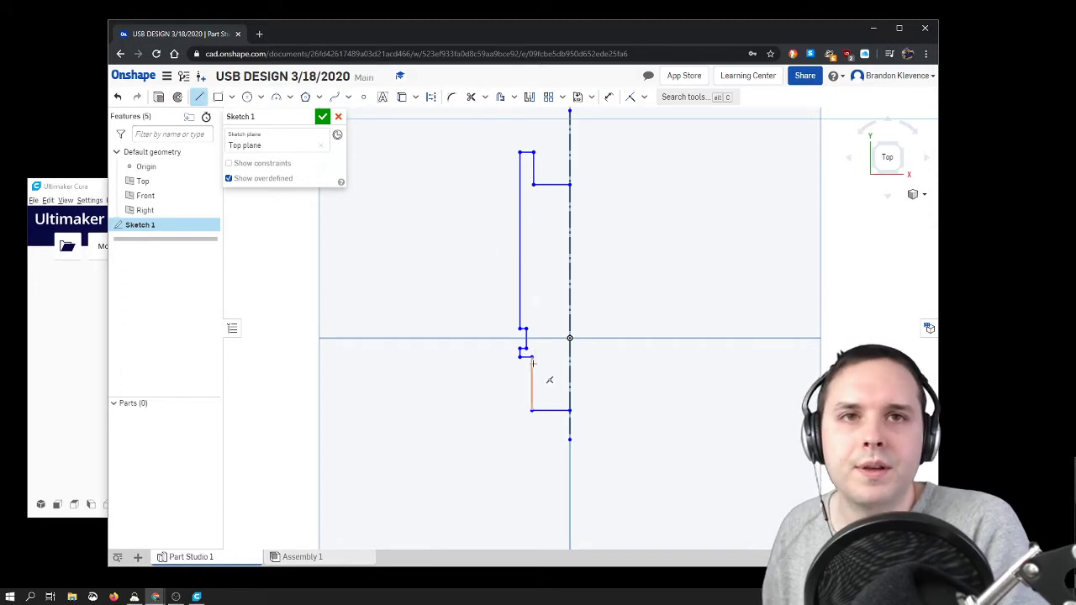
pyautogui.click(531, 356)
pyautogui.click(569, 357)
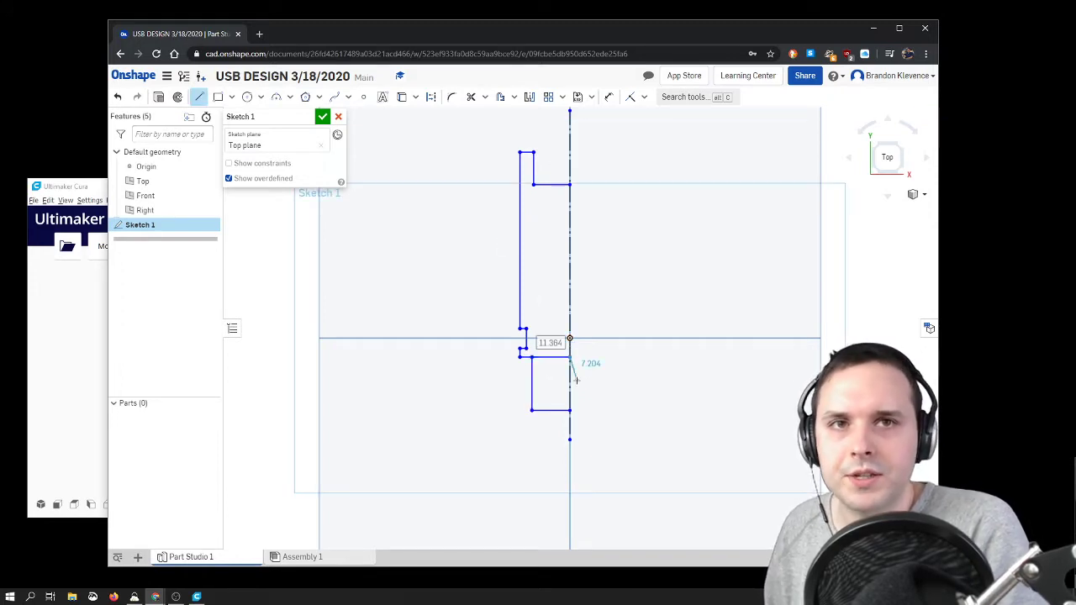
pyautogui.press('Escape')
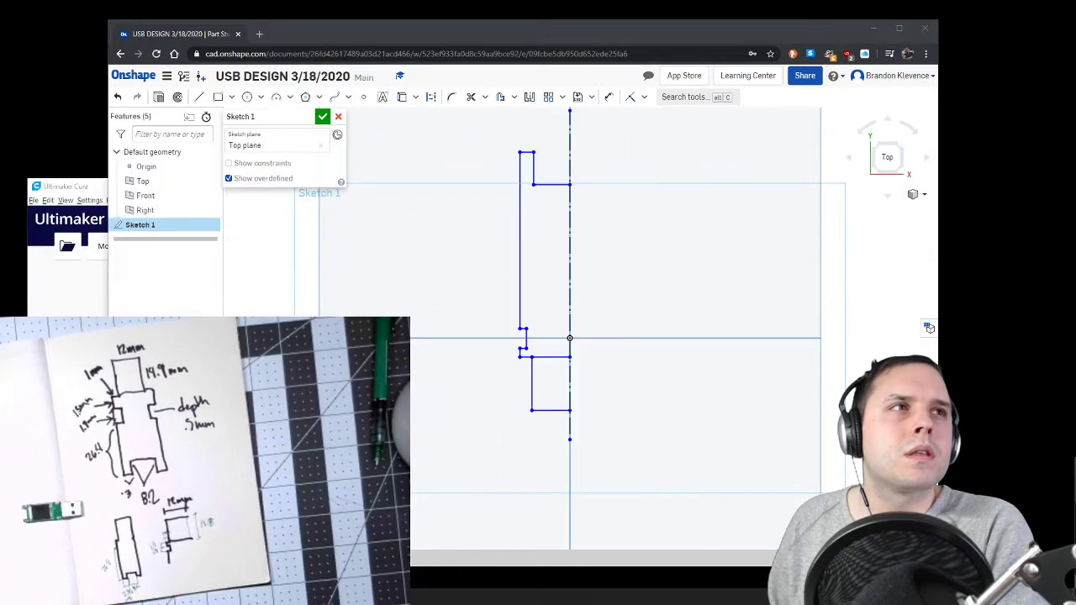
# Step: Dimension the long outer vertical side and the short top edge of the half profile
pyautogui.click(609, 97)
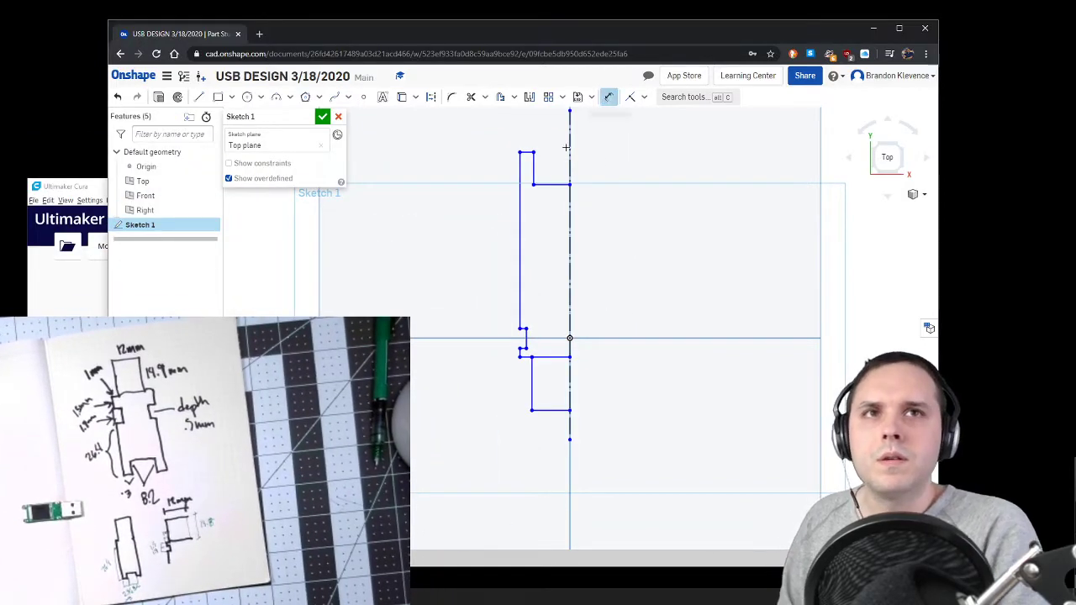
pyautogui.click(521, 224)
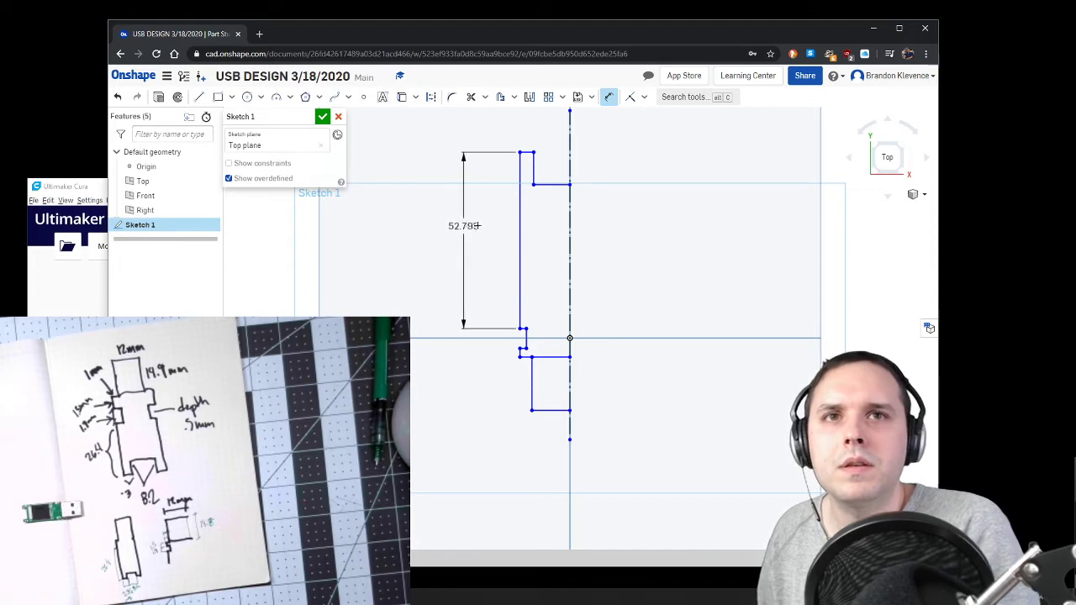
pyautogui.click(492, 244)
pyautogui.click(526, 153)
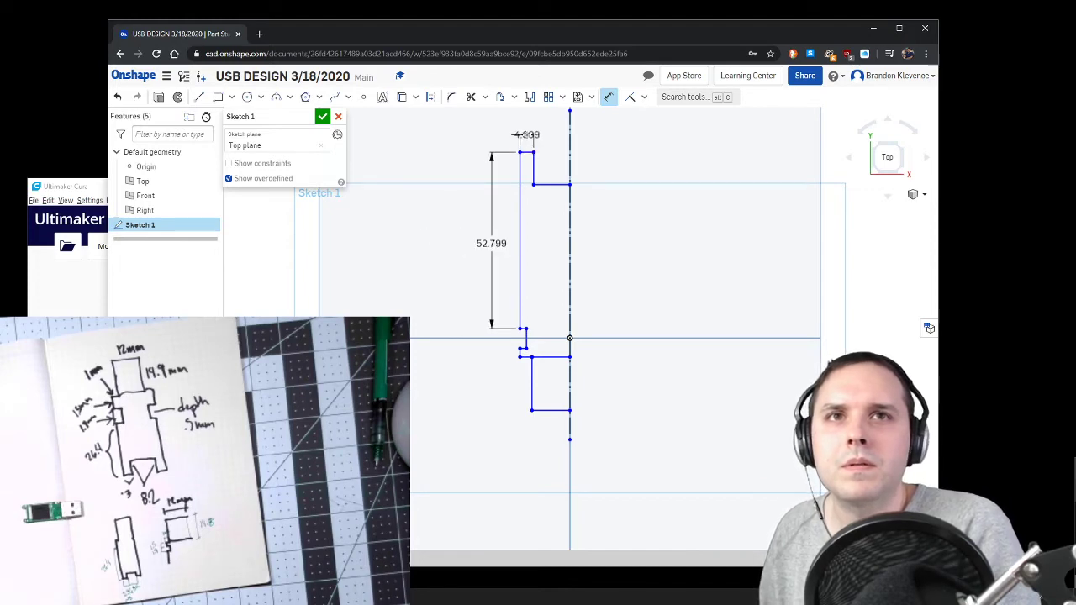
pyautogui.click(527, 137)
# Step: Dimension the vertical drop inside the upper recess and the horizontal edge from it to the construction line
pyautogui.click(532, 168)
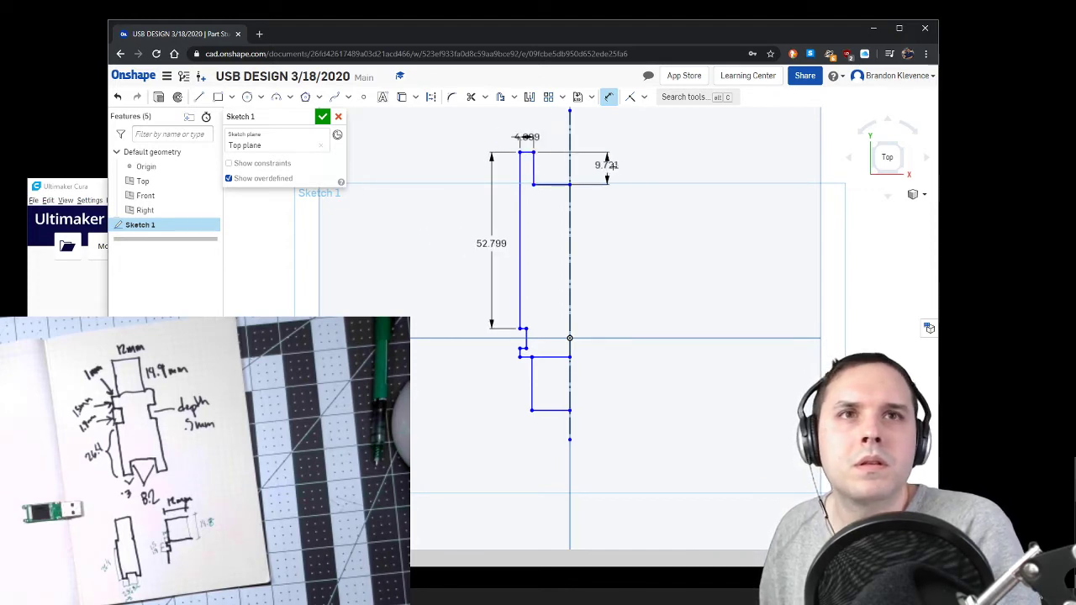
pyautogui.click(605, 168)
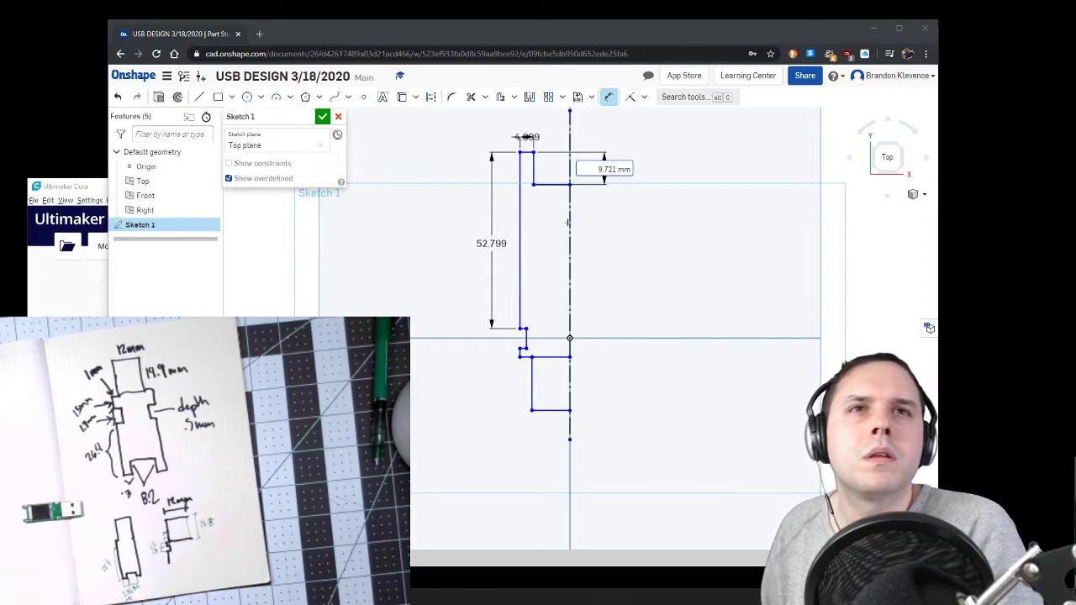
pyautogui.click(548, 183)
pyautogui.click(555, 126)
# Step: Dimension the height and the depth of the side notch
pyautogui.scroll(3, 525, 330)
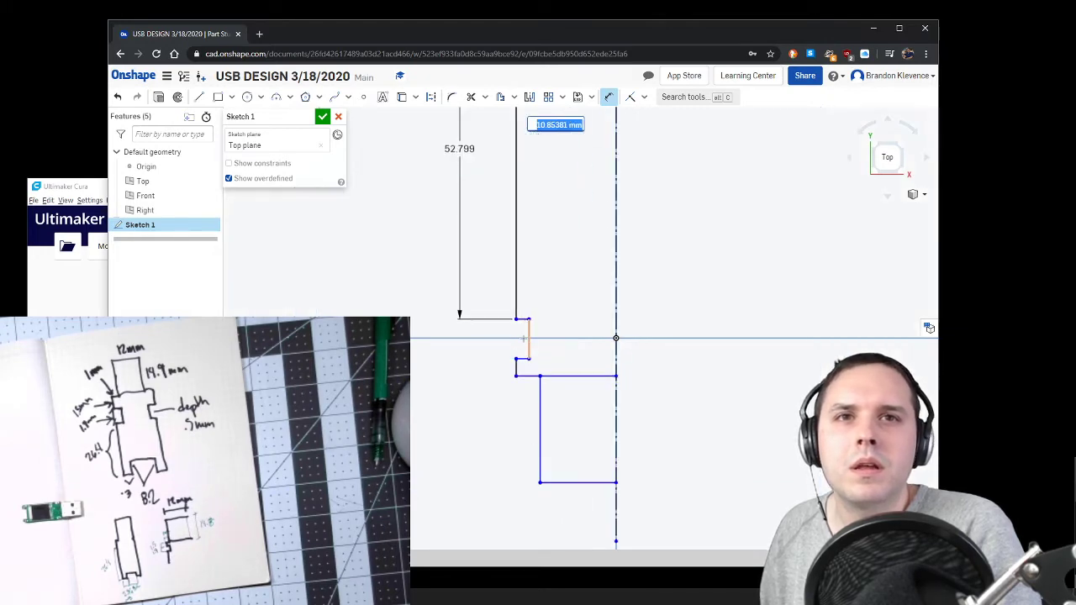
pyautogui.click(524, 315)
pyautogui.click(518, 363)
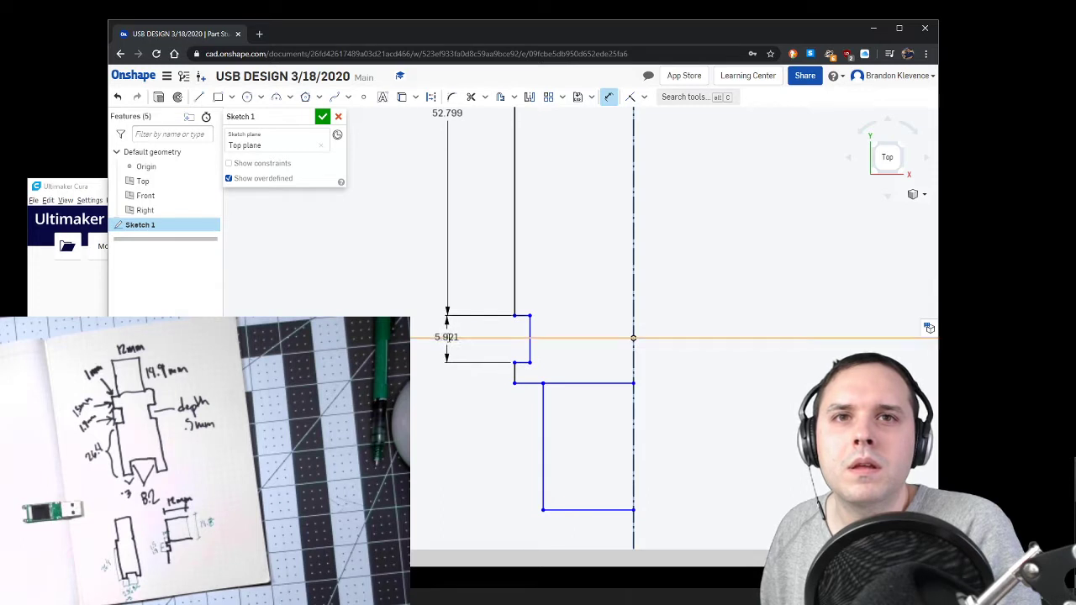
pyautogui.click(448, 336)
pyautogui.click(514, 316)
pyautogui.click(529, 330)
pyautogui.click(523, 284)
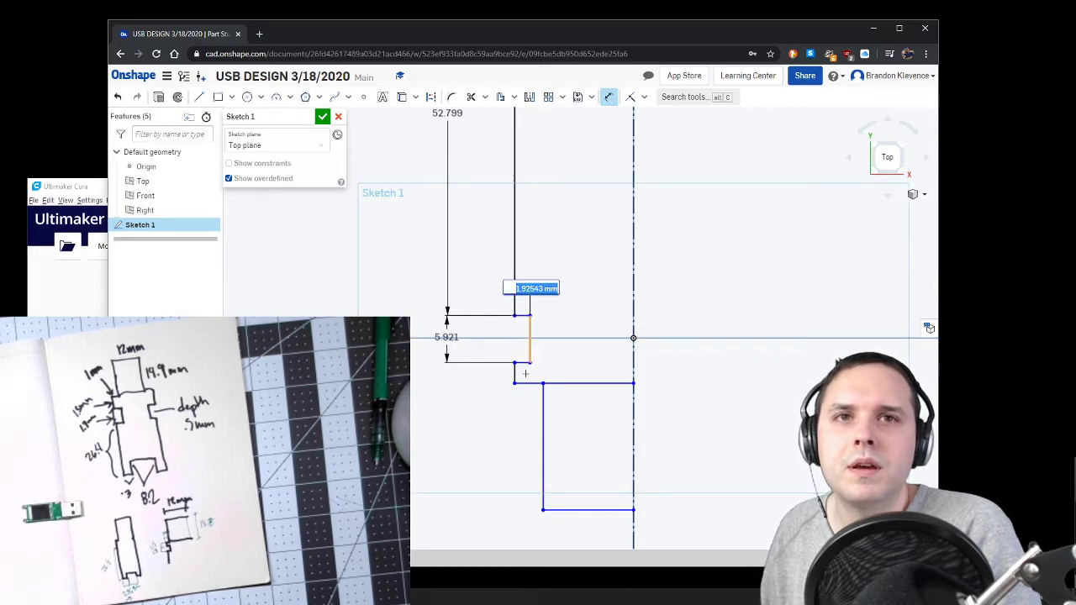
# Step: Dimension the short outer edge below the notch and the width of the step beneath it
pyautogui.click(515, 374)
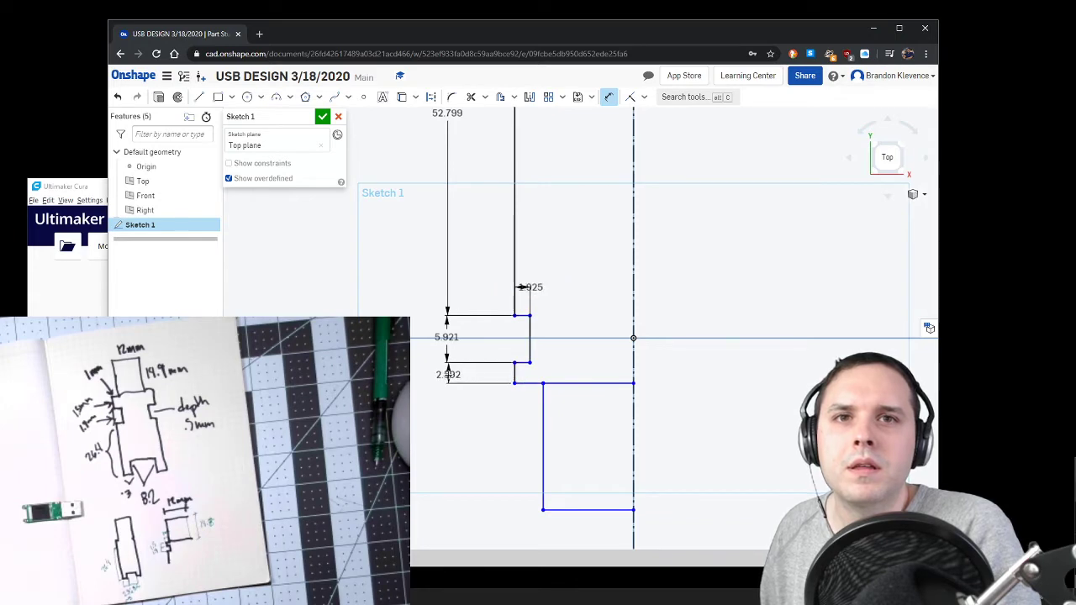
pyautogui.click(446, 379)
pyautogui.click(523, 382)
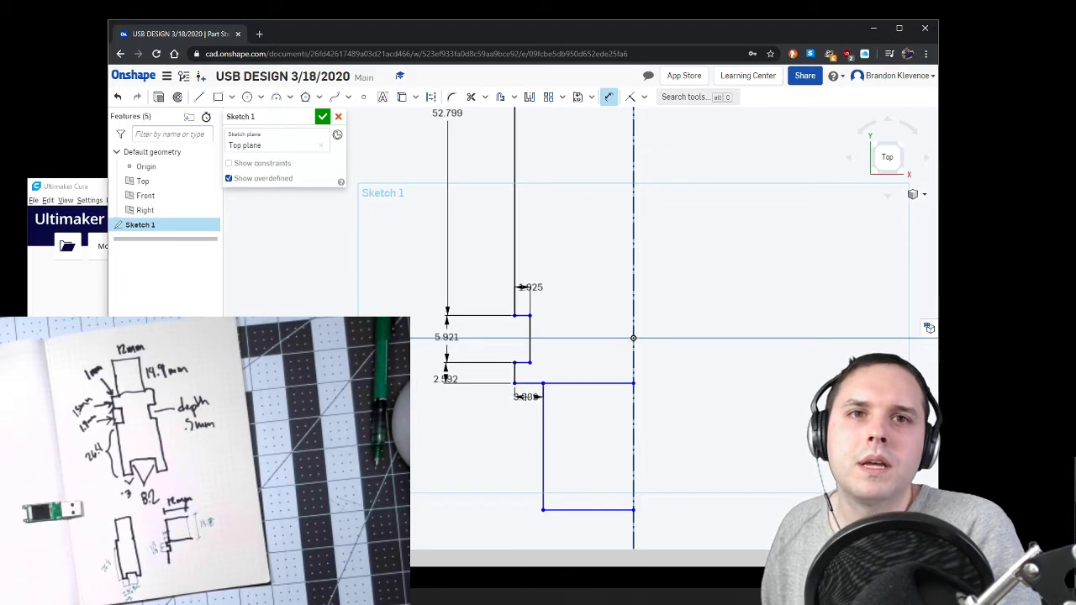
pyautogui.click(538, 431)
# Step: Dimension the lower section's vertical side, and dimension its bottom edge at 6 mm
pyautogui.click(542, 433)
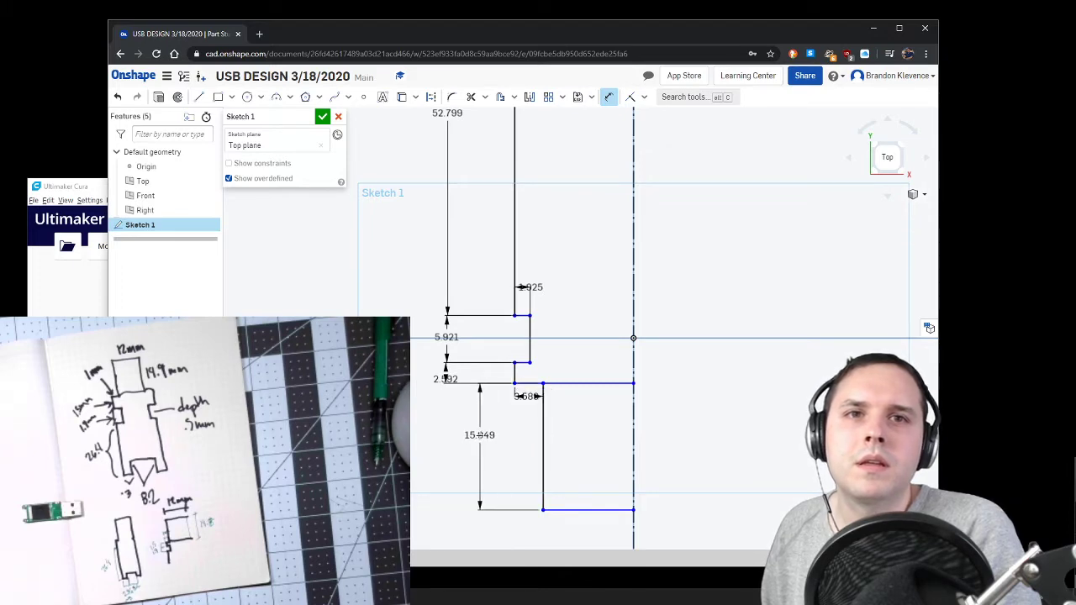
pyautogui.click(478, 437)
pyautogui.click(578, 514)
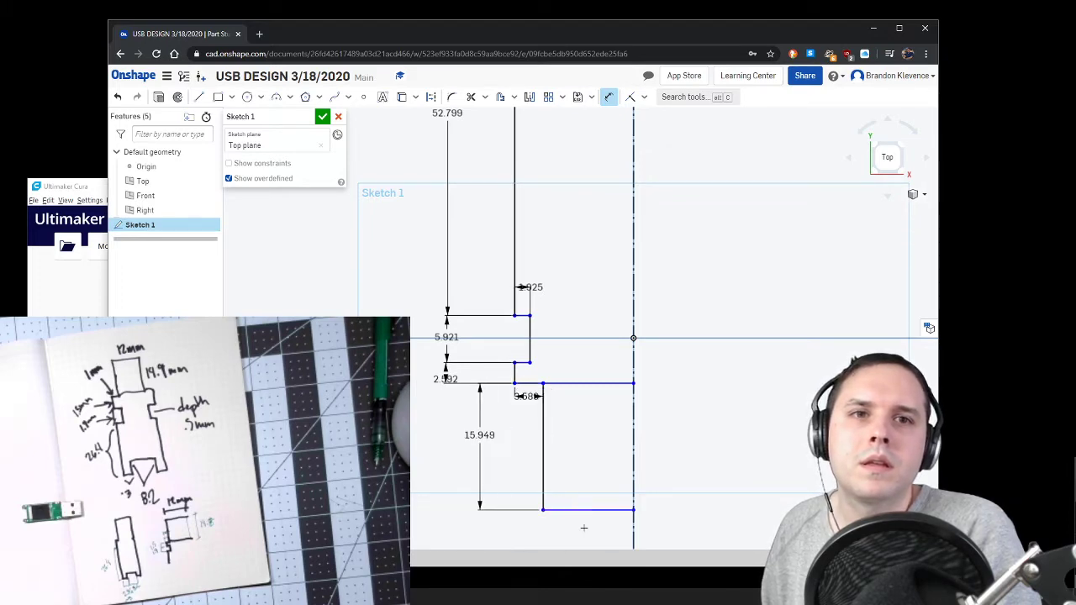
pyautogui.click(597, 527)
pyautogui.write('6')
pyautogui.press('Return')
# Step: Delete the vertical drop and the horizontal line that form the upper recess
pyautogui.scroll(-5, 610, 514)
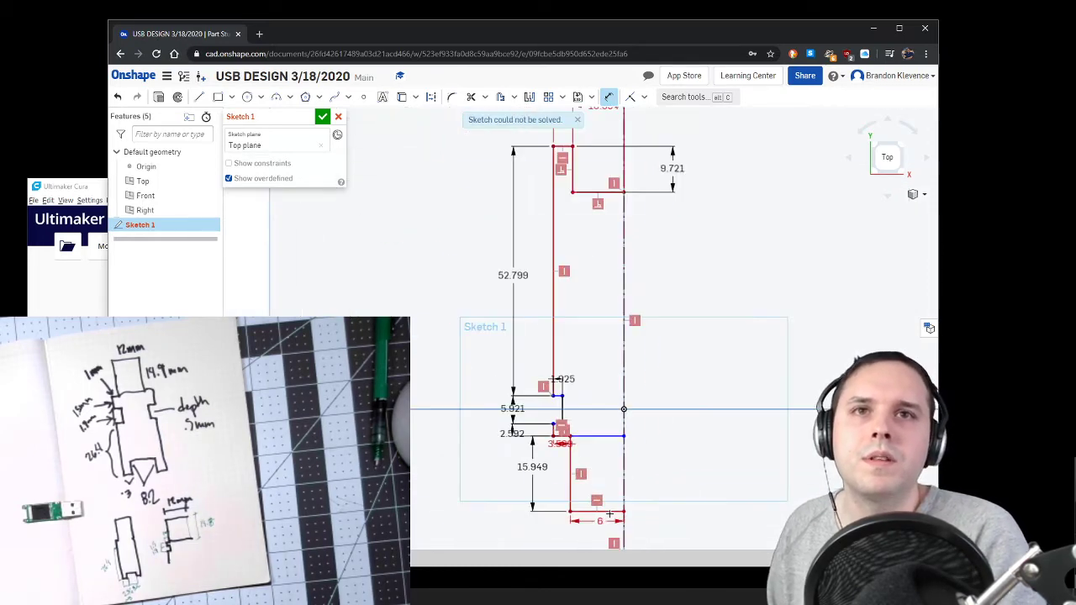
pyautogui.scroll(2, 583, 290)
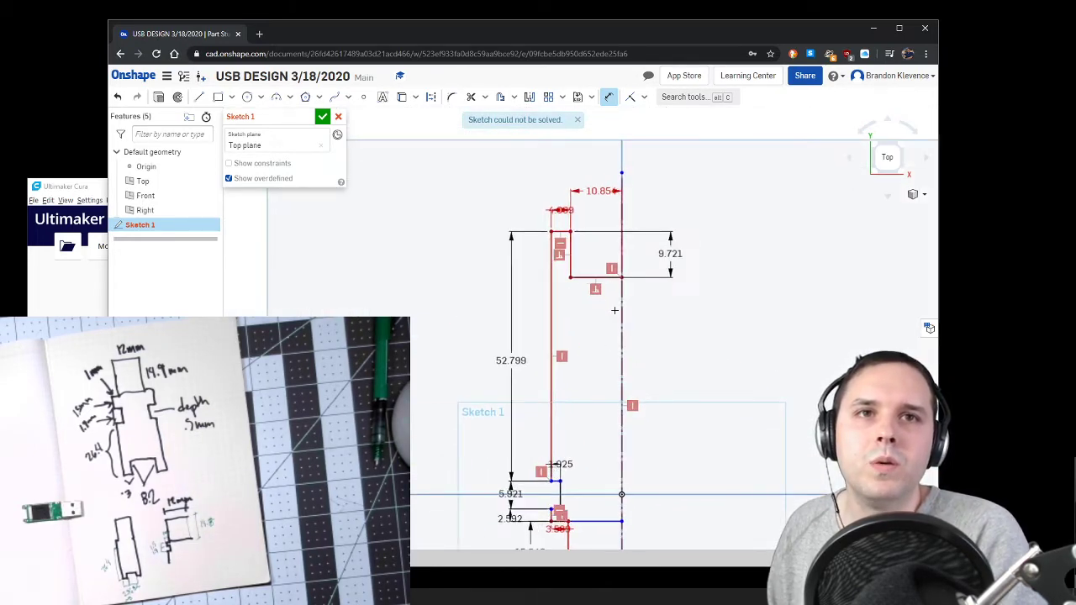
pyautogui.press('Escape')
pyautogui.click(572, 258)
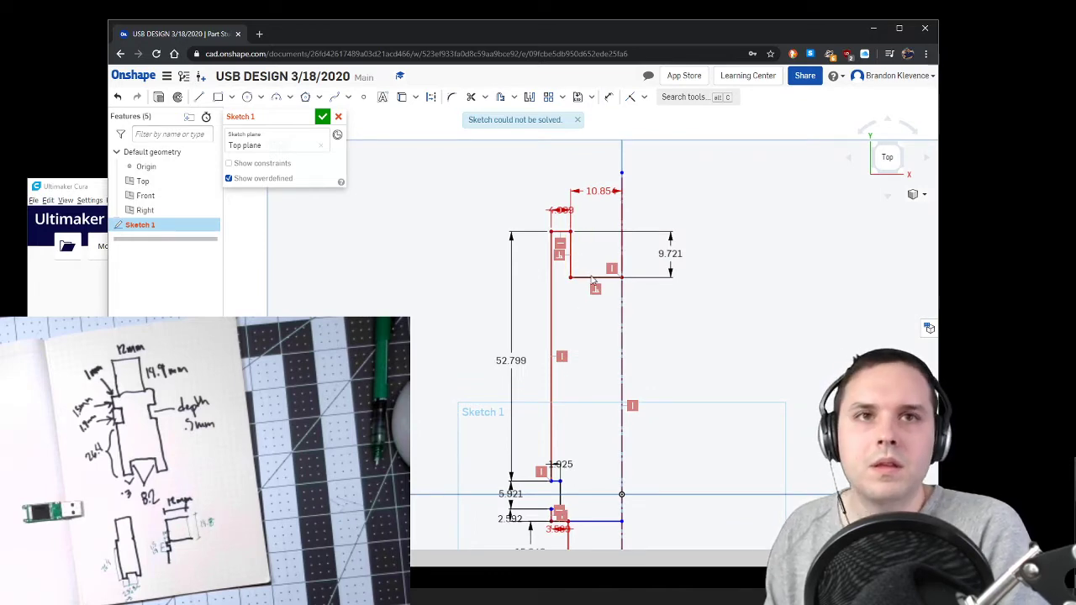
pyautogui.press('Delete')
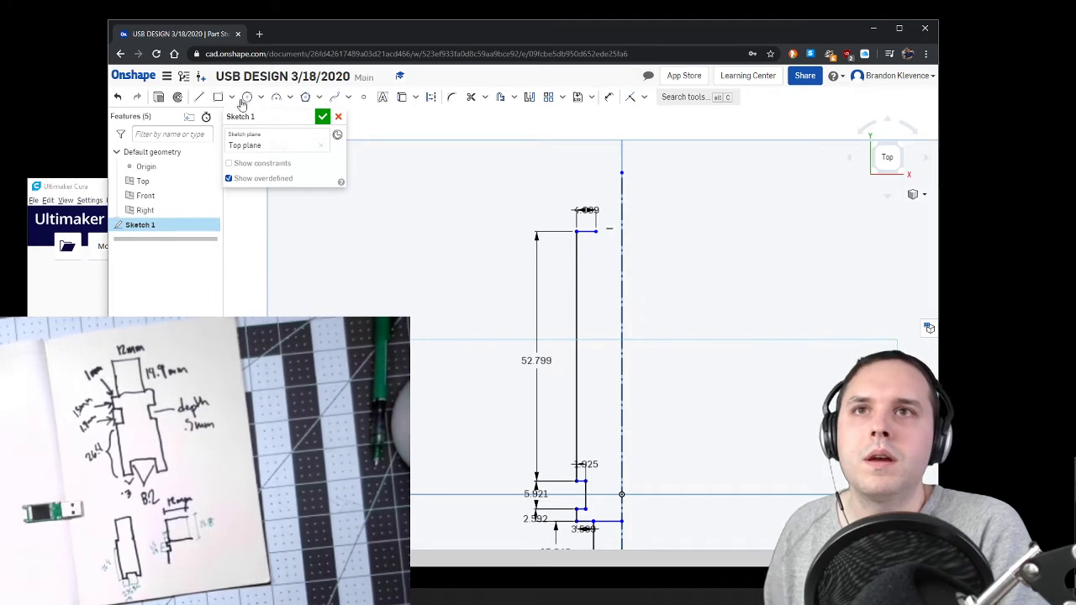
pyautogui.press('l')
pyautogui.click(599, 231)
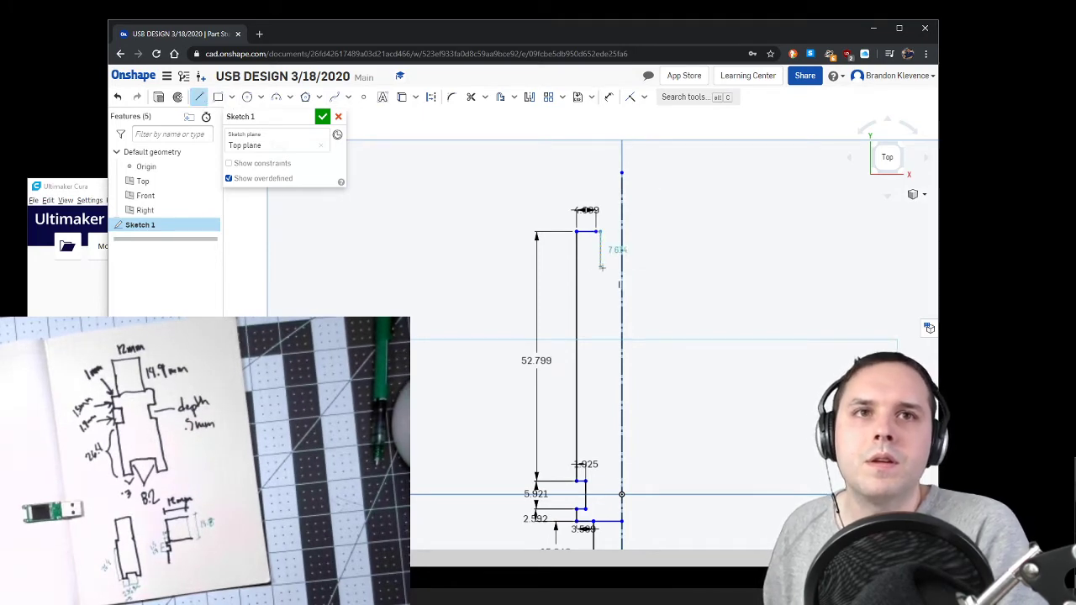
pyautogui.press('Escape')
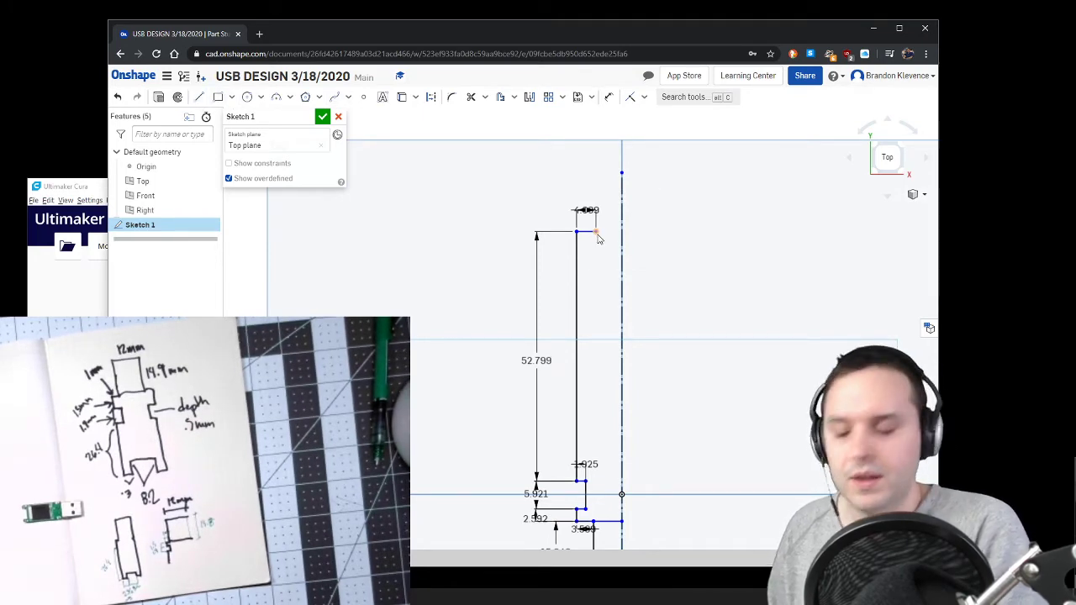
# Step: Redraw the upper recess from the top edge's inner end, about 8.7 mm down and 5.5 mm across to the construction line
pyautogui.press('l')
pyautogui.click(596, 232)
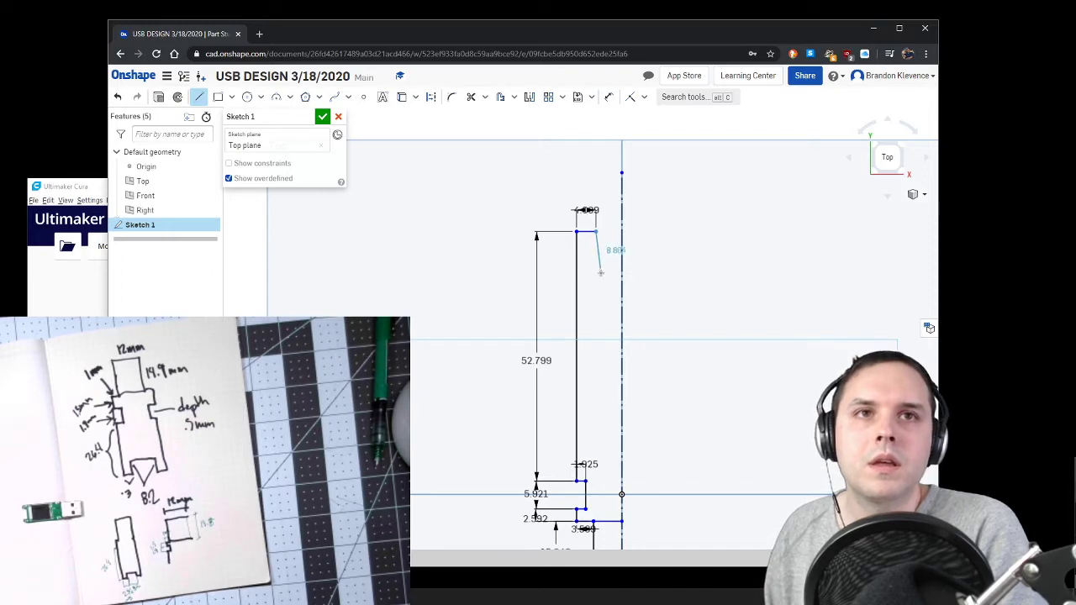
pyautogui.click(597, 271)
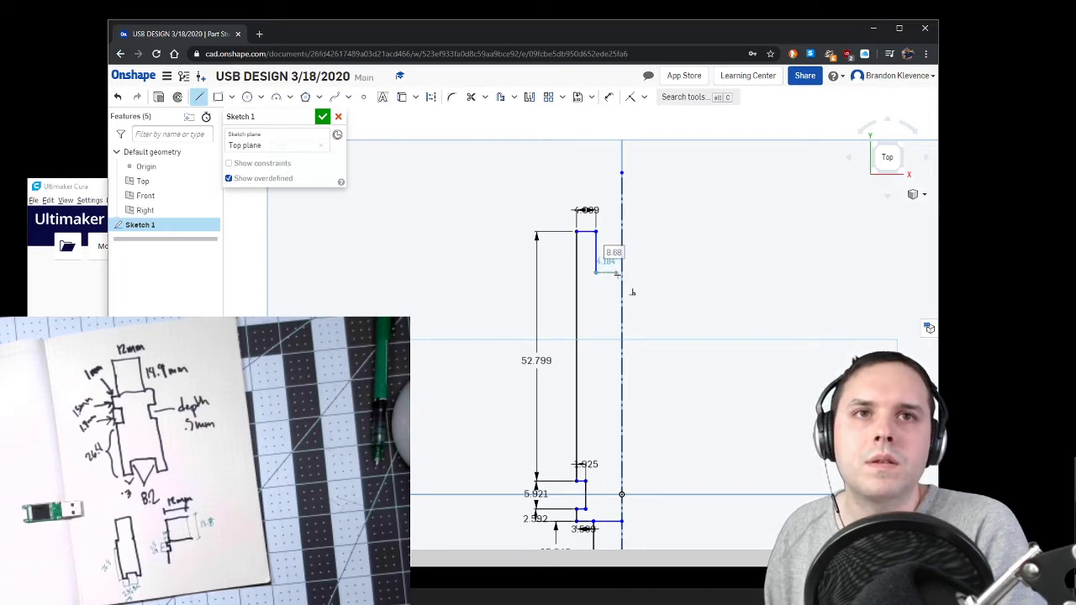
pyautogui.click(622, 271)
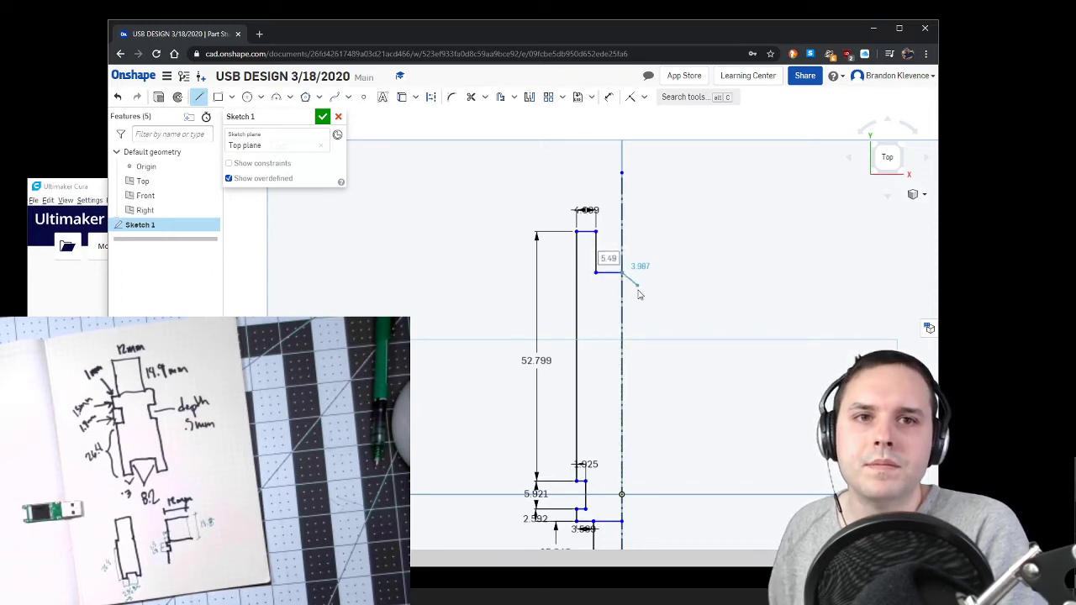
pyautogui.press('Escape')
# Step: Set the height of the lower section to 15 mm
pyautogui.scroll(-3, 668, 425)
pyautogui.scroll(5, 644, 480)
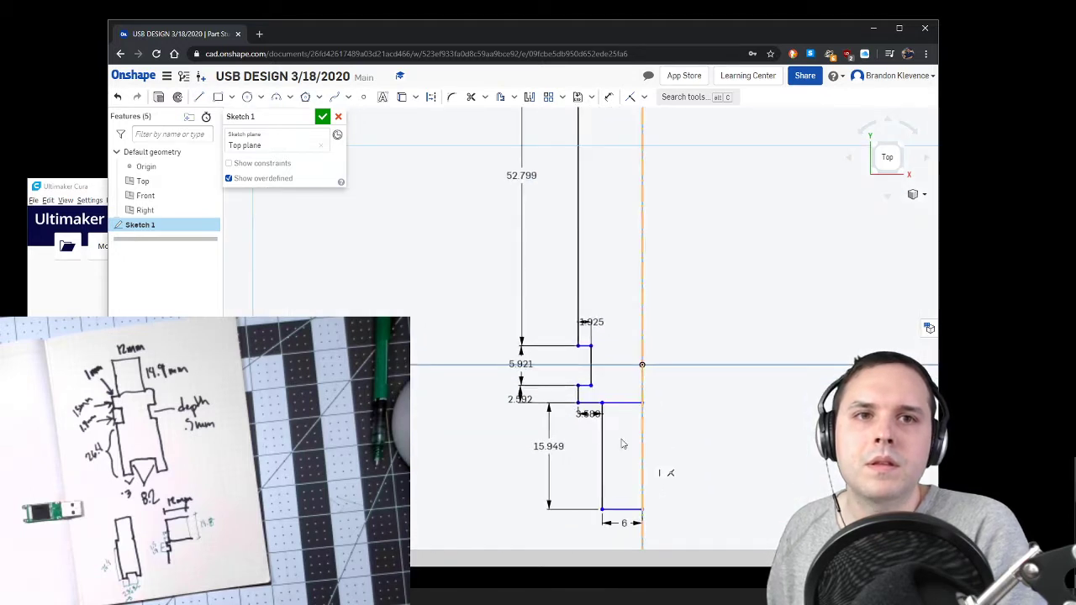
pyautogui.doubleClick(549, 445)
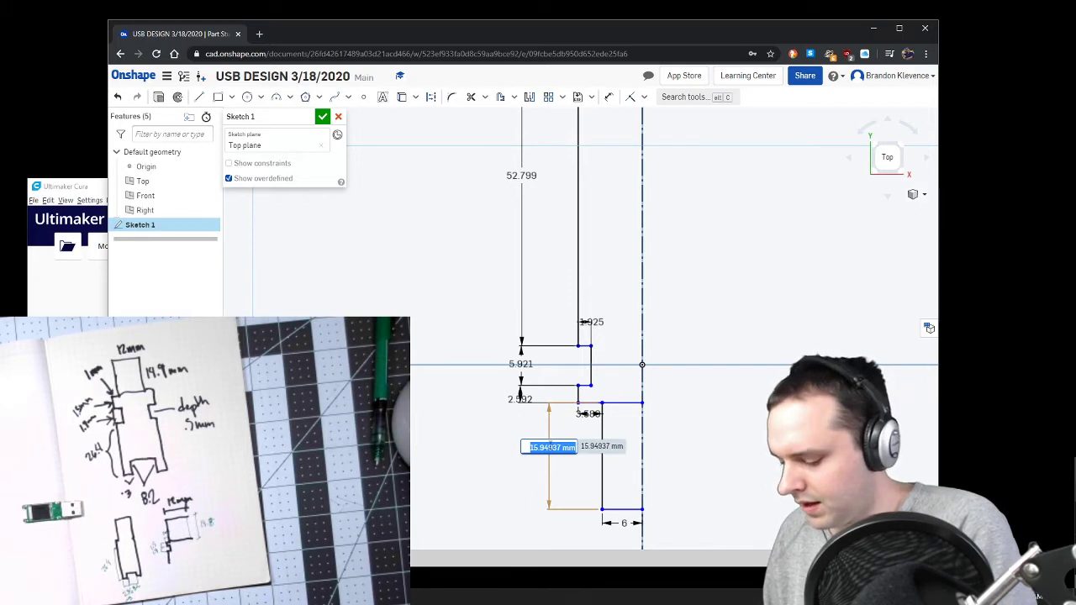
pyautogui.write('15')
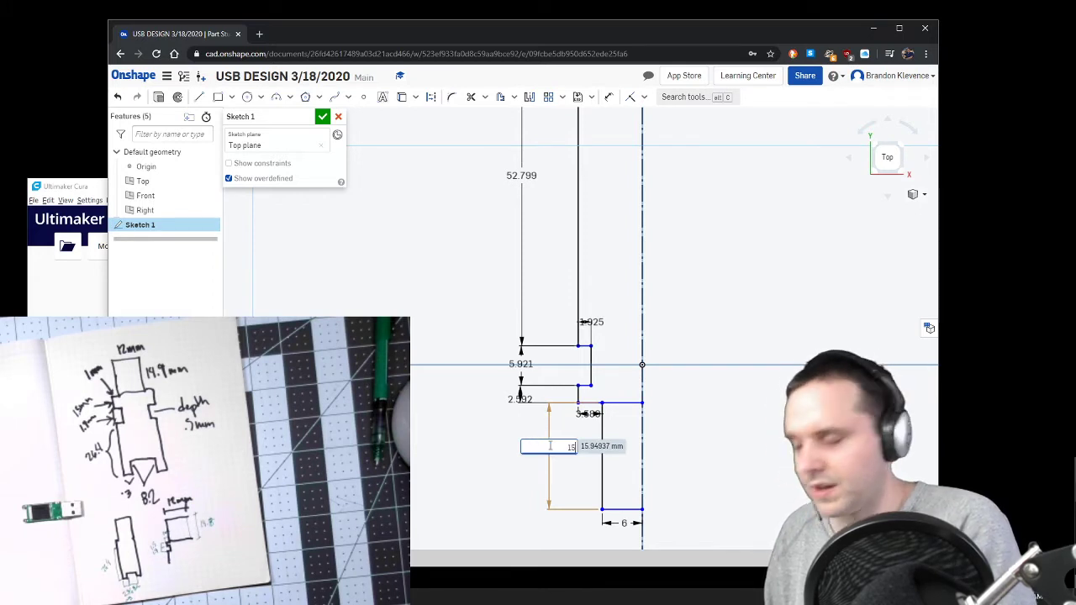
pyautogui.press('Return')
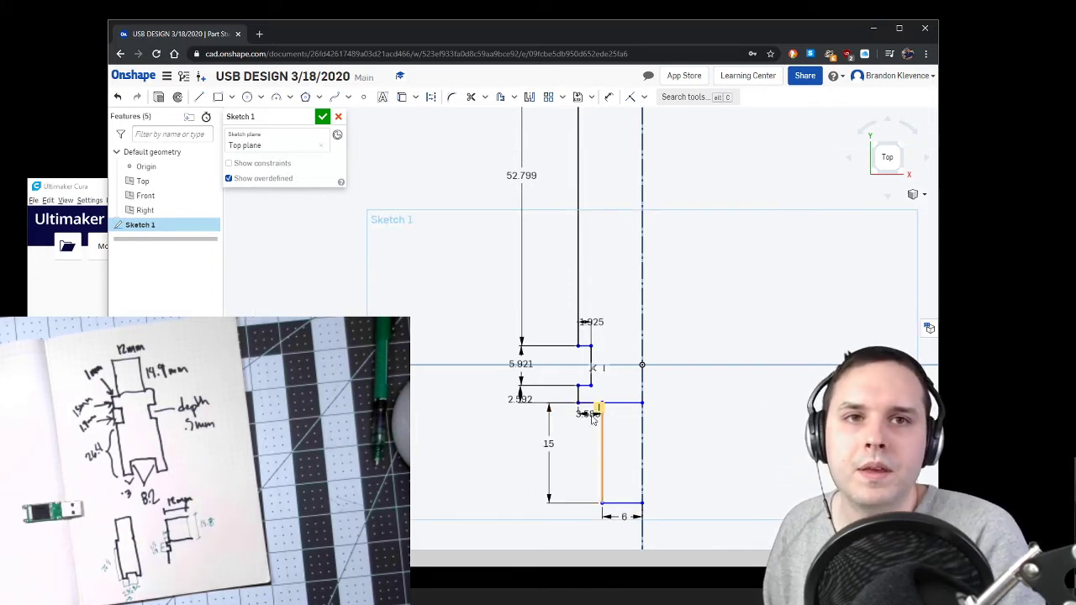
# Step: Set the step's width to 1 mm and the short outer edge below the notch to 1.5 mm
pyautogui.doubleClick(586, 414)
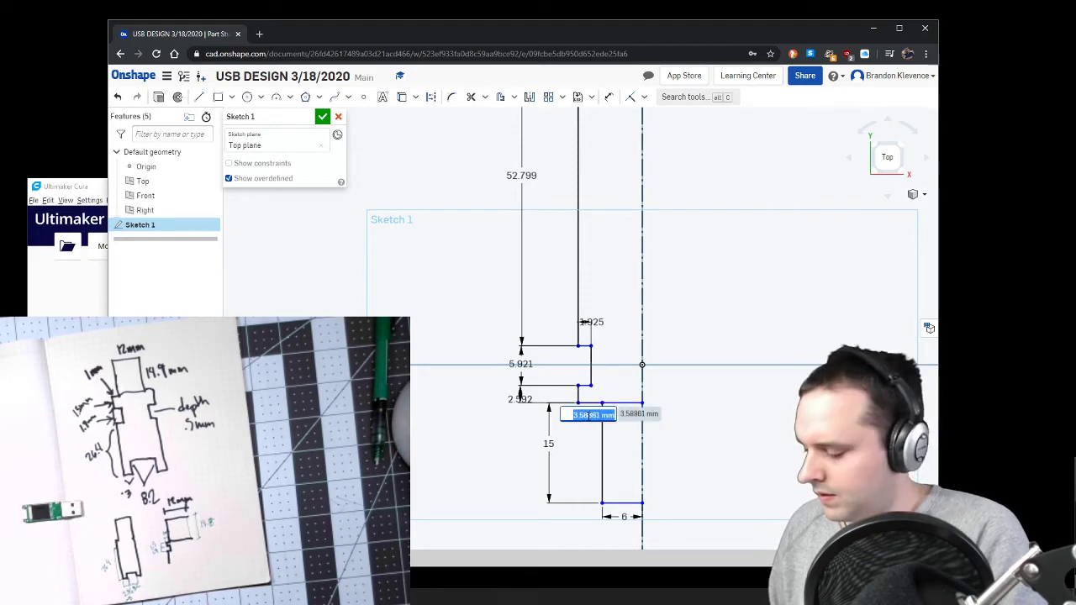
pyautogui.write('1')
pyautogui.press('Return')
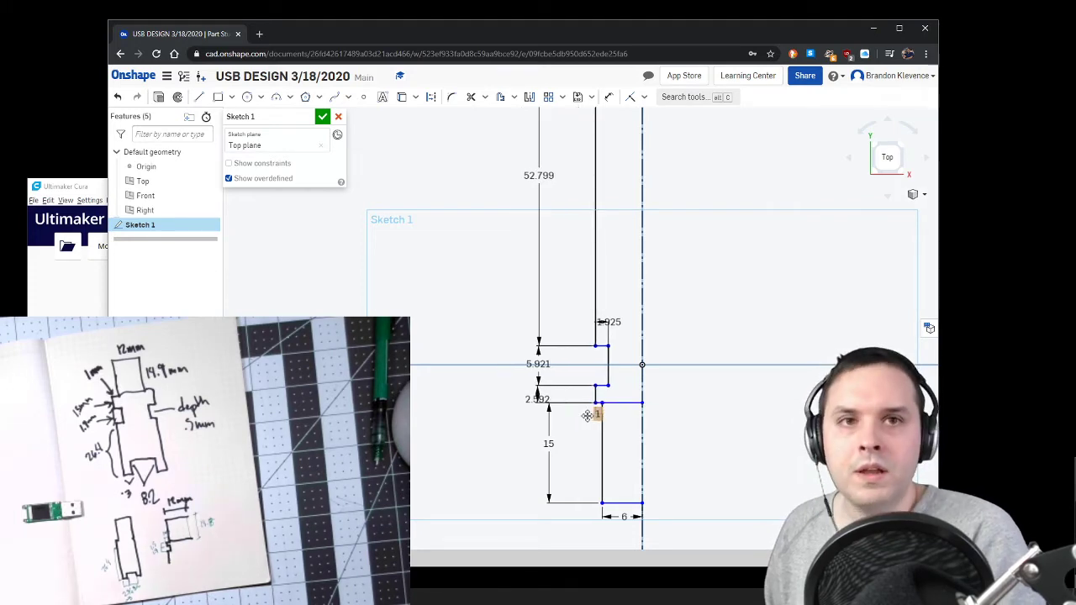
pyautogui.doubleClick(545, 397)
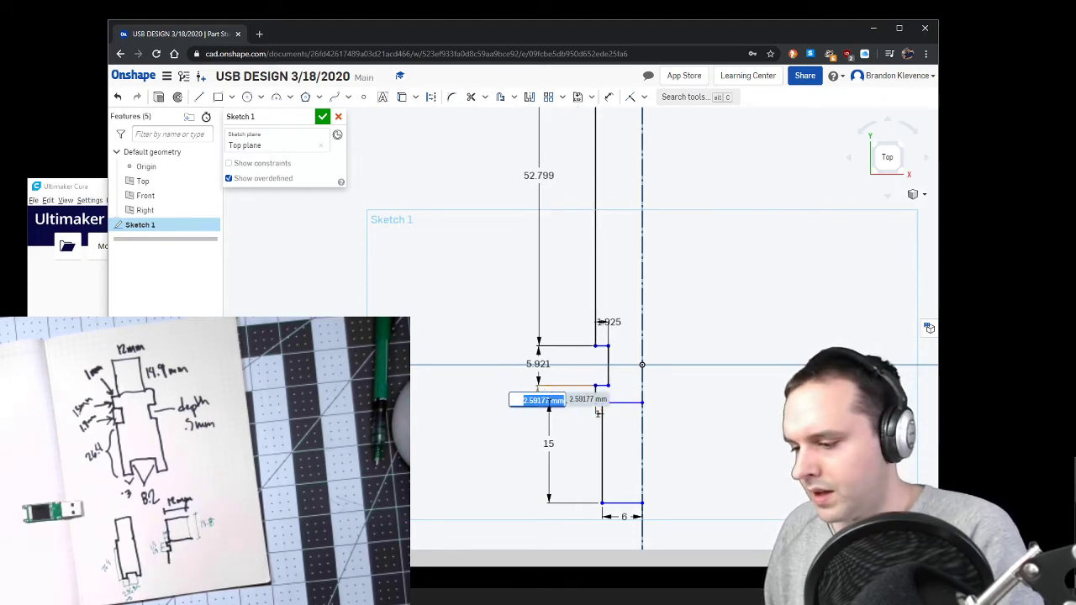
pyautogui.write('1.5')
pyautogui.press('Return')
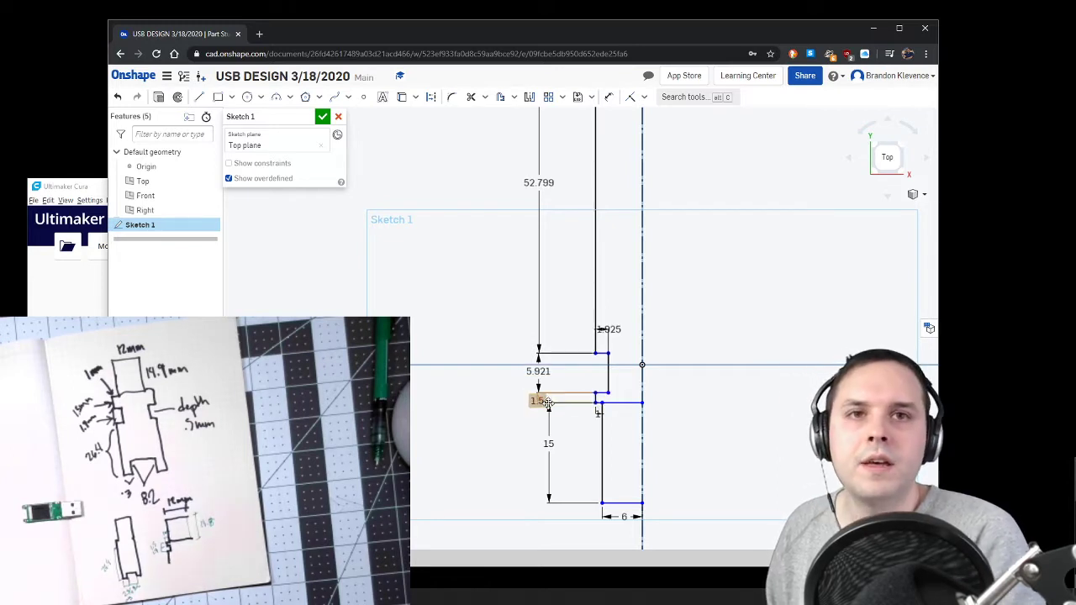
# Step: Set the side notch's height to 2 mm and its depth to 0.5 mm
pyautogui.doubleClick(542, 362)
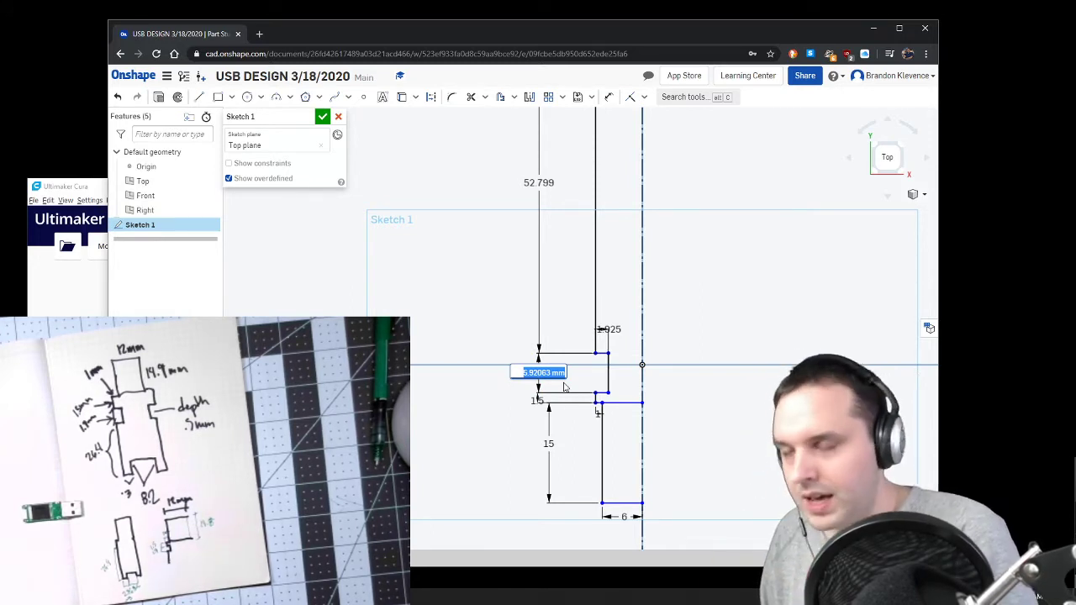
pyautogui.write('2')
pyautogui.press('Return')
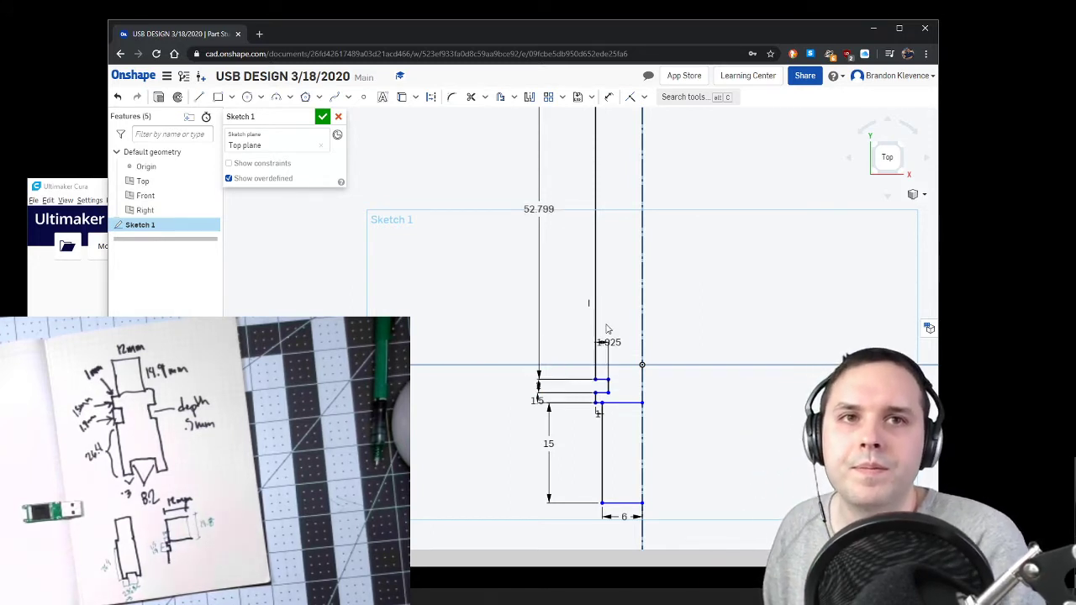
pyautogui.doubleClick(620, 350)
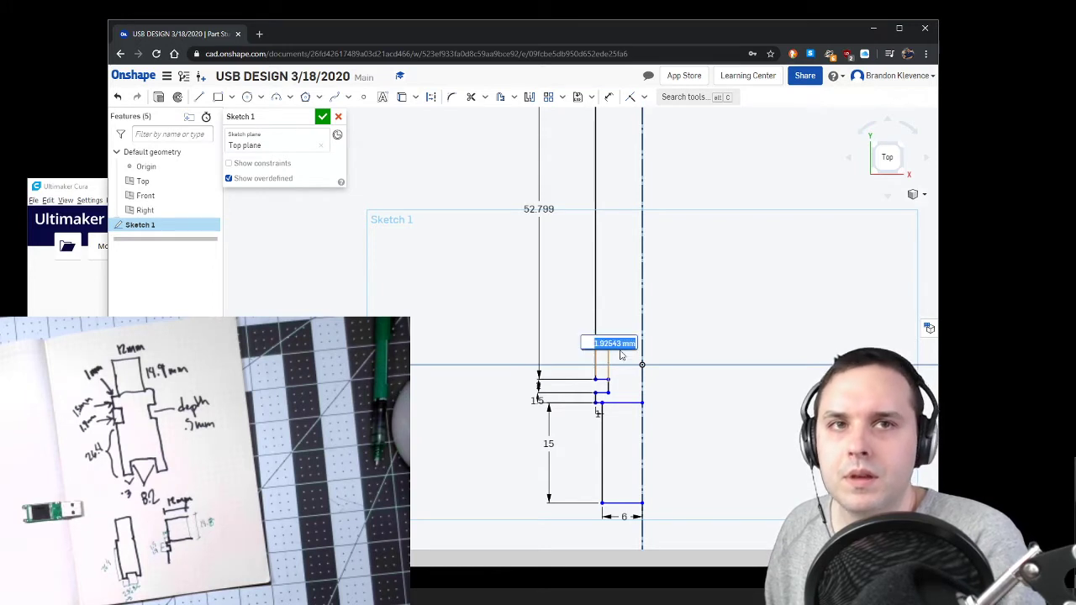
pyautogui.press('BackSpace')
pyautogui.press('Return')
# Step: Set the length of the long outer side to 26.4 mm
pyautogui.doubleClick(536, 208)
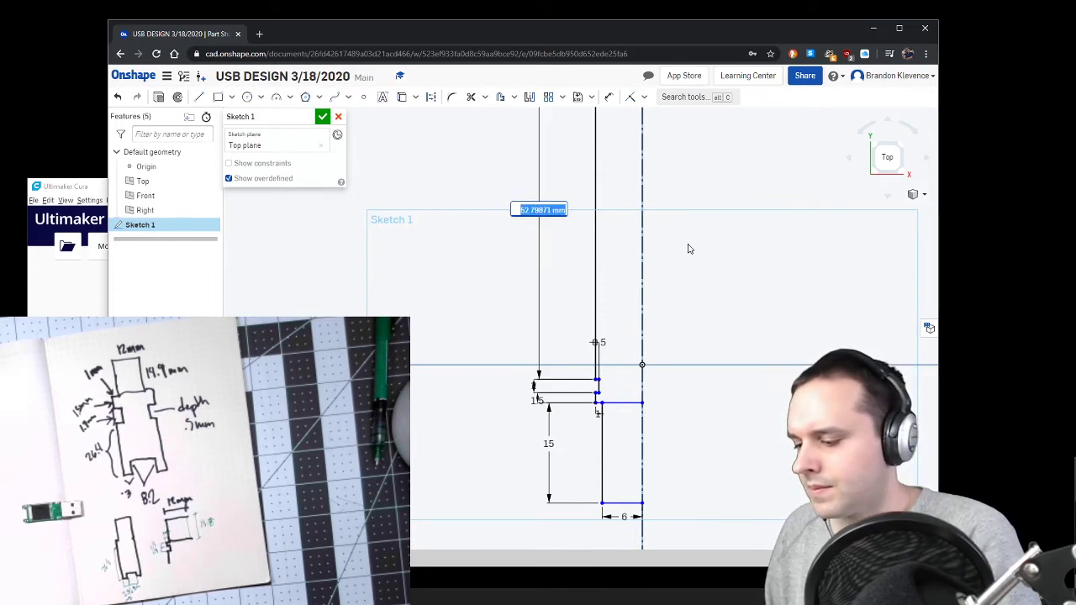
pyautogui.press('BackSpace')
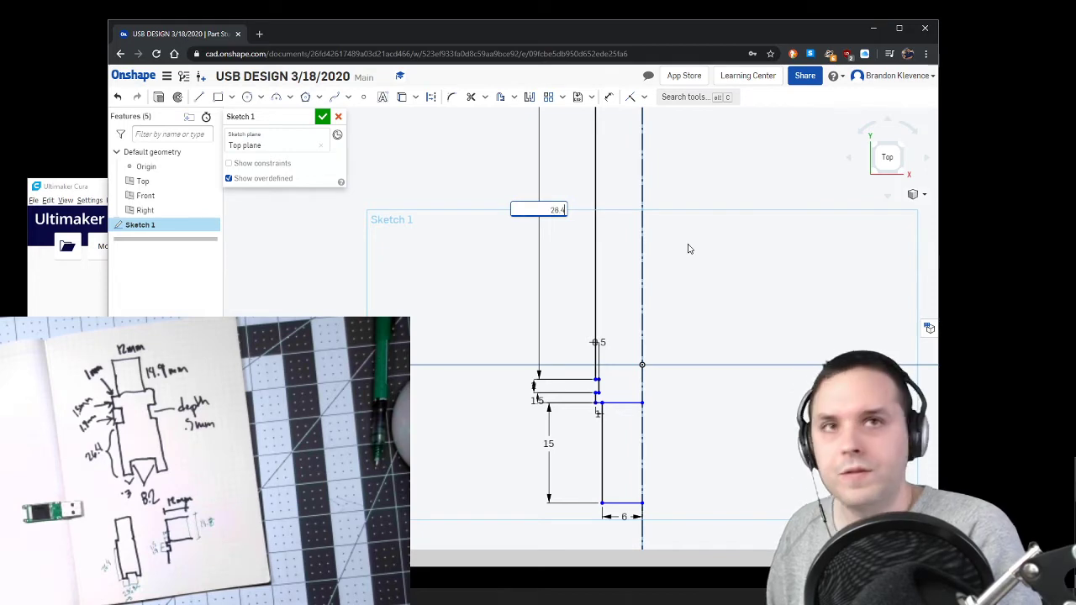
pyautogui.write('26.4')
pyautogui.press('Return')
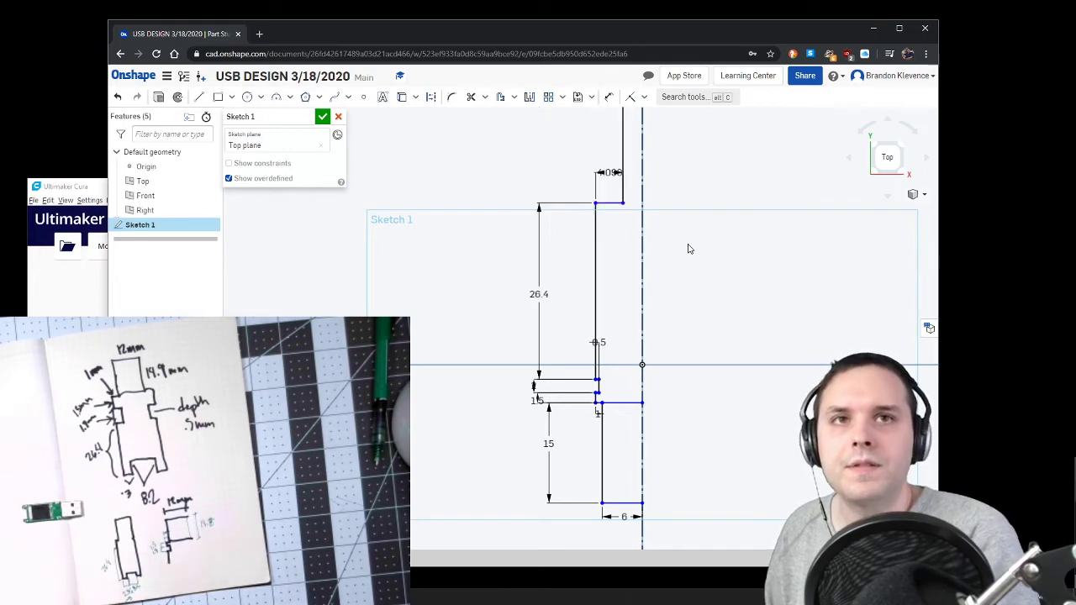
# Step: Set the width of the short edge at the upper end of the long outer side to 3 mm
pyautogui.doubleClick(606, 170)
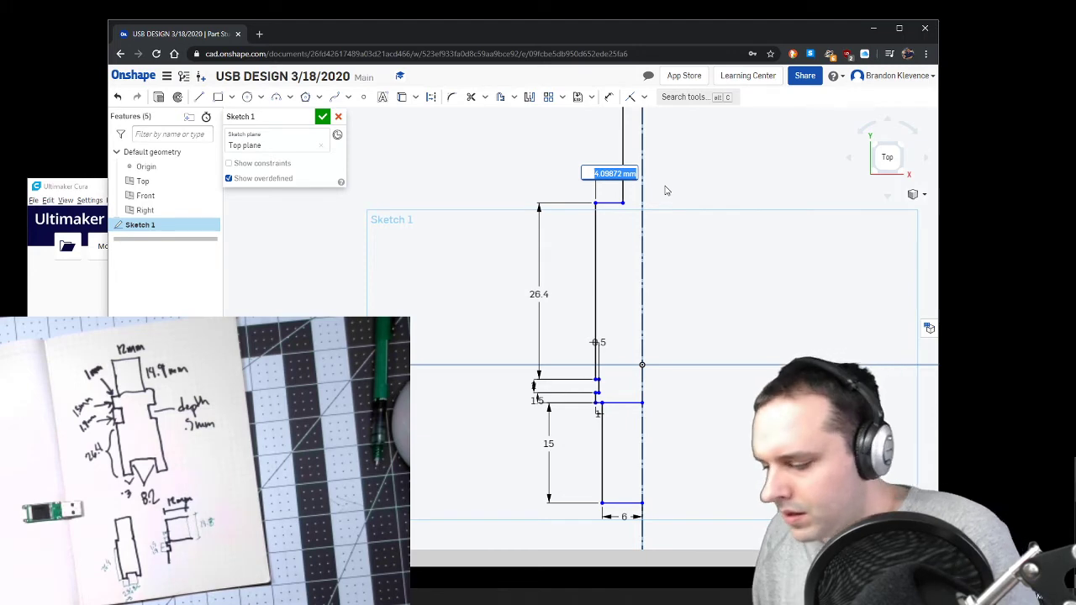
pyautogui.press('Return')
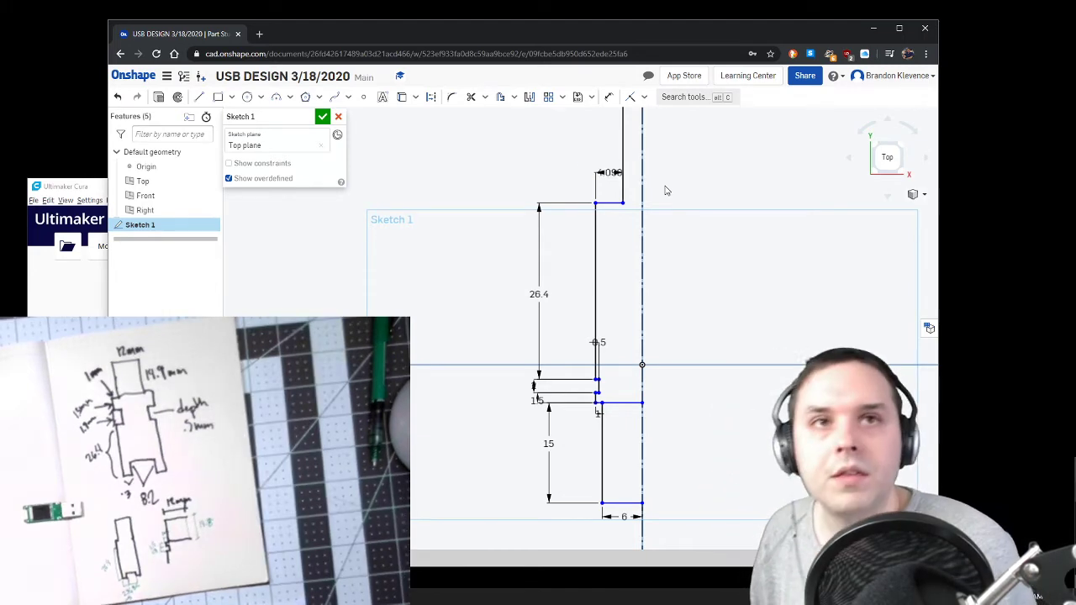
pyautogui.scroll(-5, 665, 191)
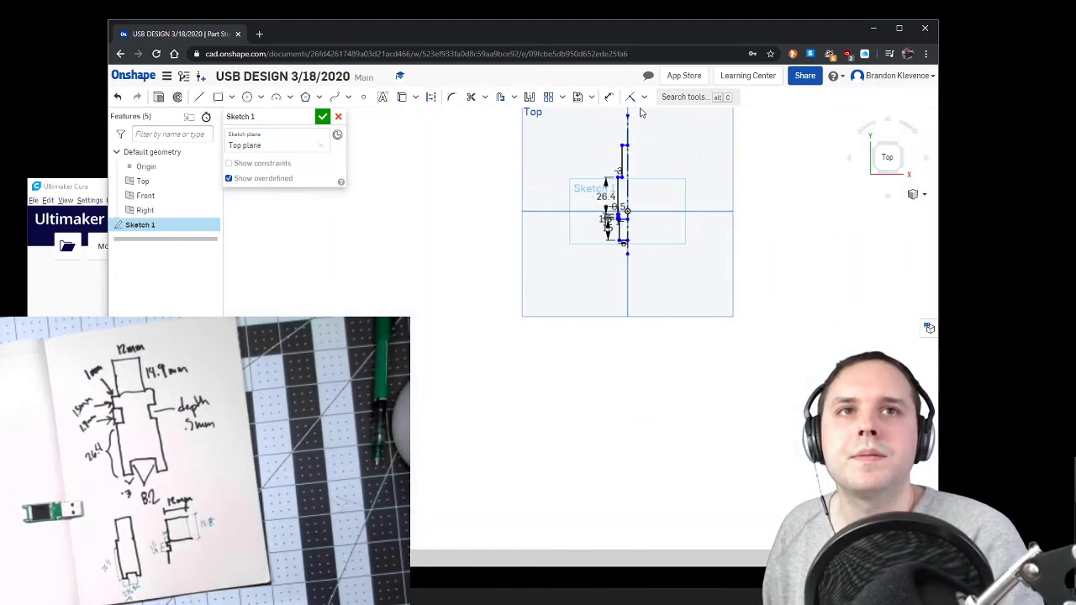
# Step: Delete the tall line above the 3 mm edge and draw a vertical line about 8.1 mm downward from that edge's inner end
pyautogui.scroll(5, 637, 124)
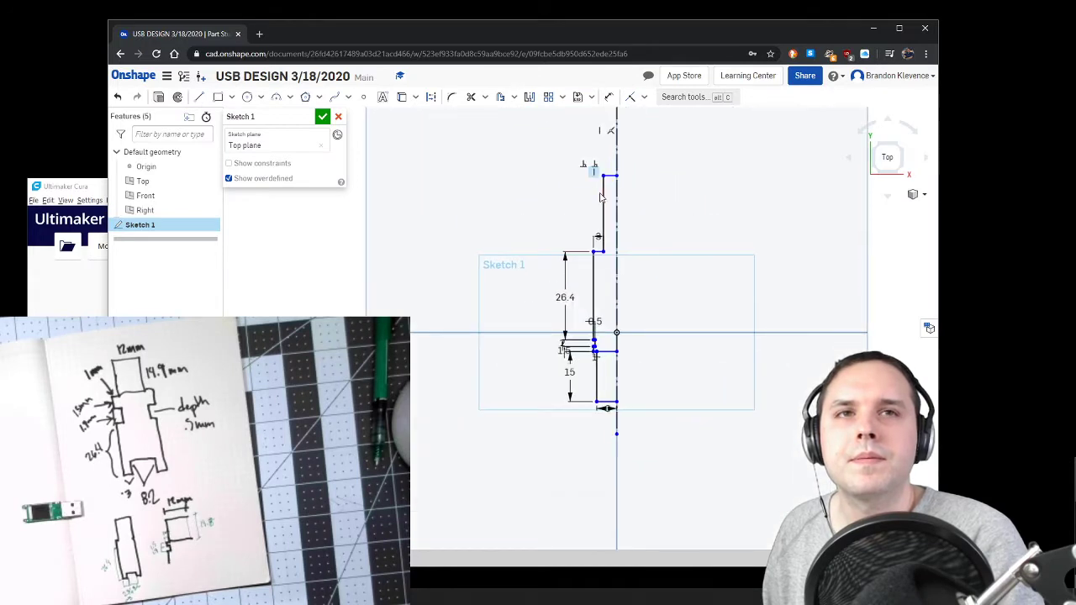
pyautogui.click(603, 195)
pyautogui.press('Delete')
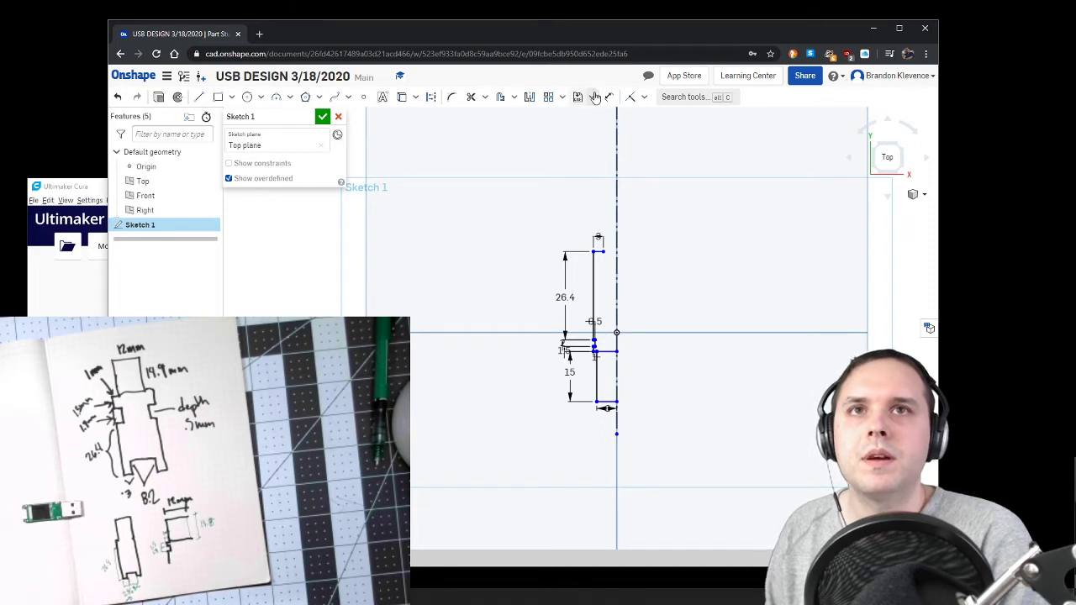
pyautogui.press('l')
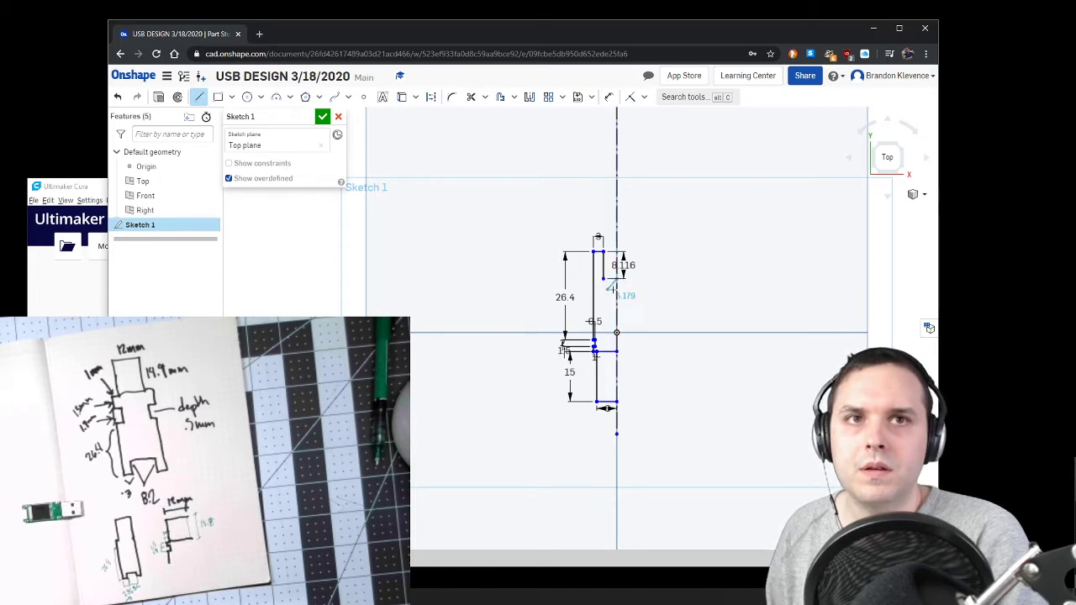
pyautogui.press('Escape')
# Step: Move the new vertical line's dimension outside the profile and join the line's lower end to the centreline with a 4 mm dimensioned horizontal line
pyautogui.scroll(8, 616, 271)
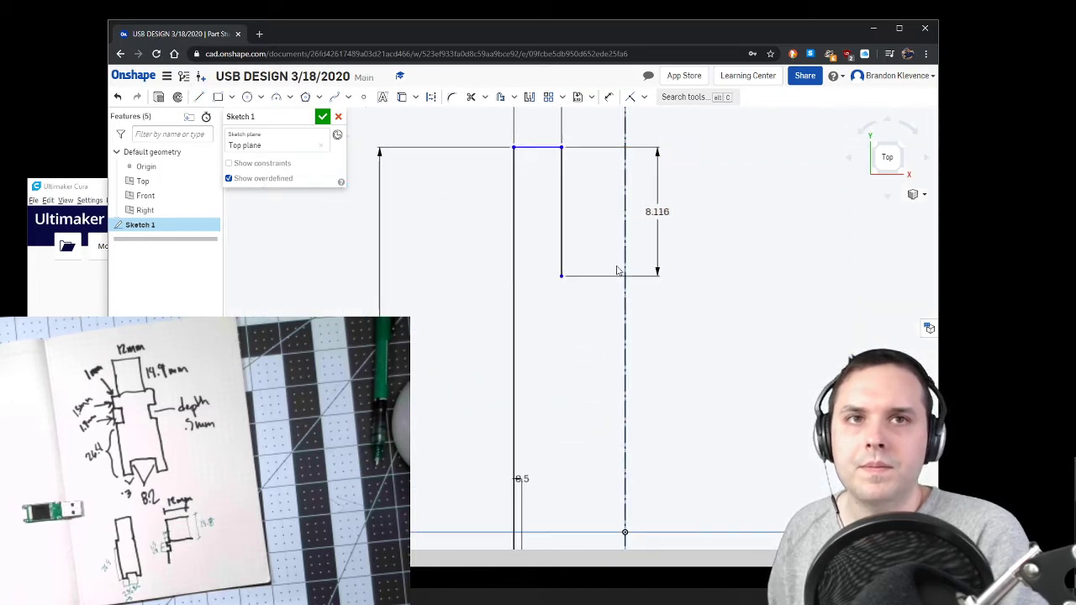
pyautogui.moveTo(623, 212); pyautogui.dragTo(444, 202)
pyautogui.press('l')
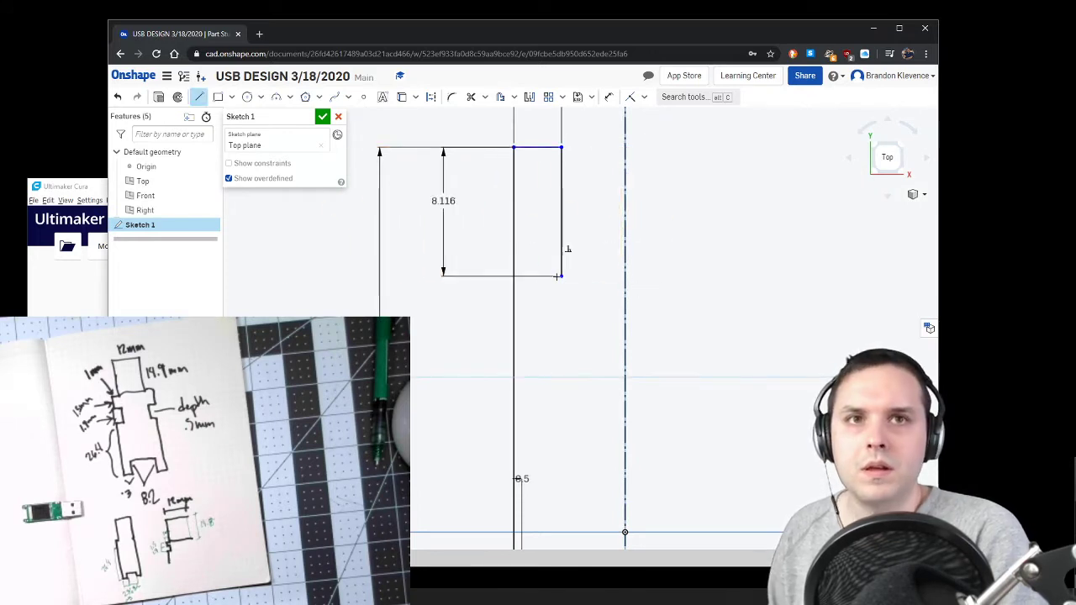
pyautogui.click(561, 276)
pyautogui.click(625, 276)
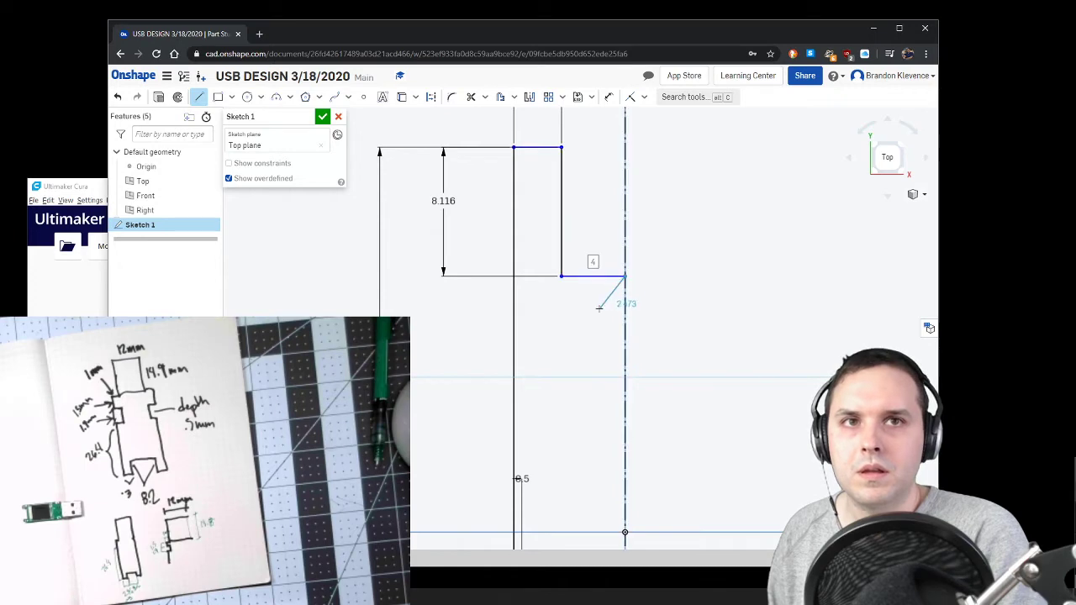
pyautogui.press('Return')
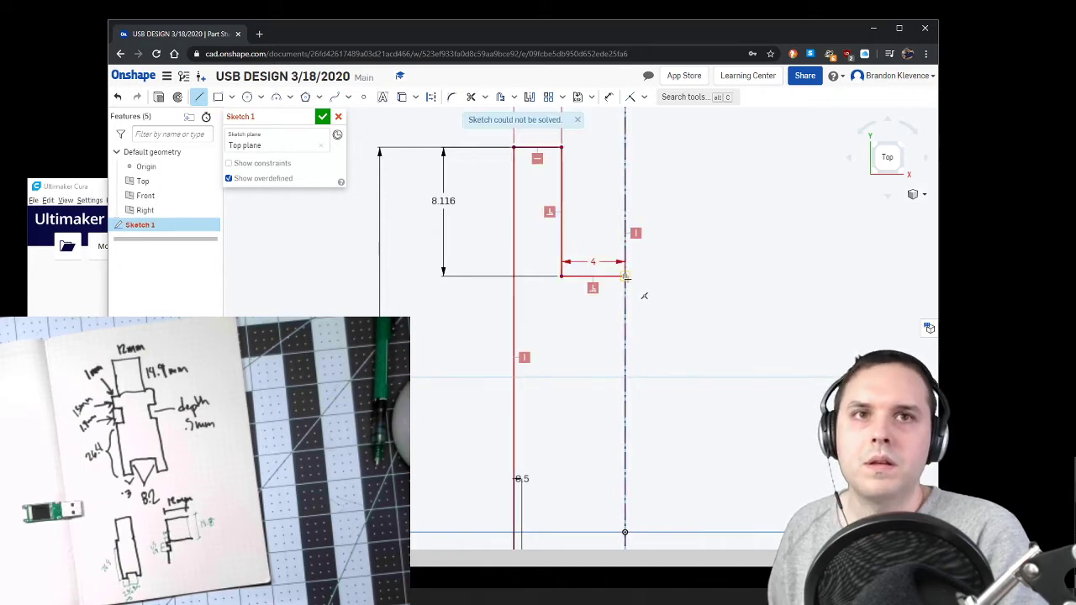
pyautogui.press('Escape')
# Step: Delete the 4 mm dimension from the horizontal line that meets the centreline
pyautogui.scroll(-5, 629, 286)
pyautogui.scroll(4, 632, 308)
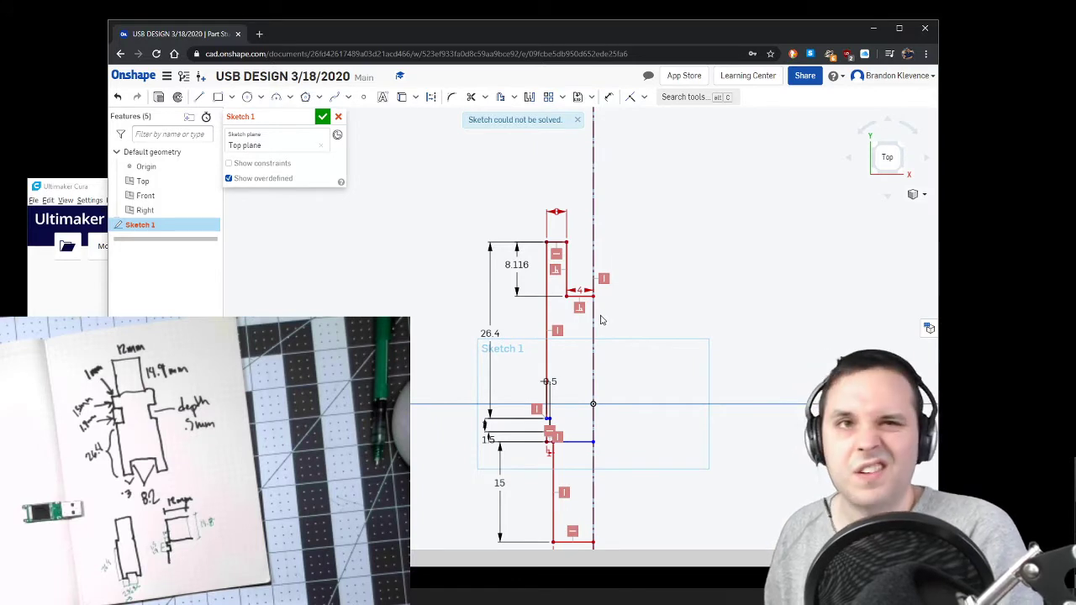
pyautogui.scroll(-2, 612, 370)
pyautogui.scroll(1, 614, 390)
pyautogui.scroll(3, 599, 362)
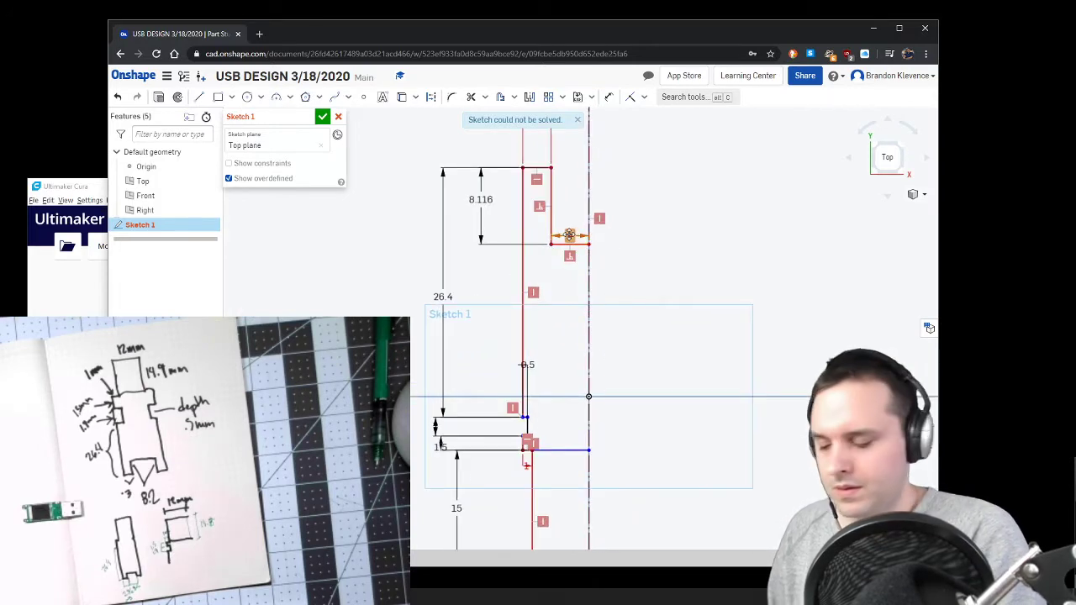
pyautogui.press('Delete')
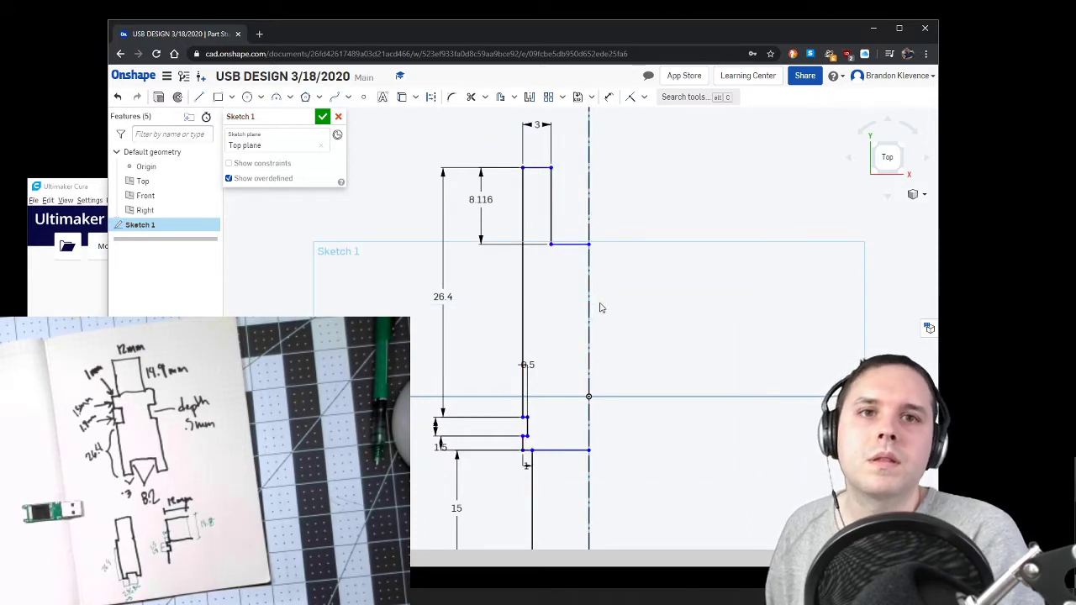
# Step: Set the depth of the upper end recess to 3 mm and finish the sketch
pyautogui.scroll(-5, 601, 306)
pyautogui.scroll(3, 614, 293)
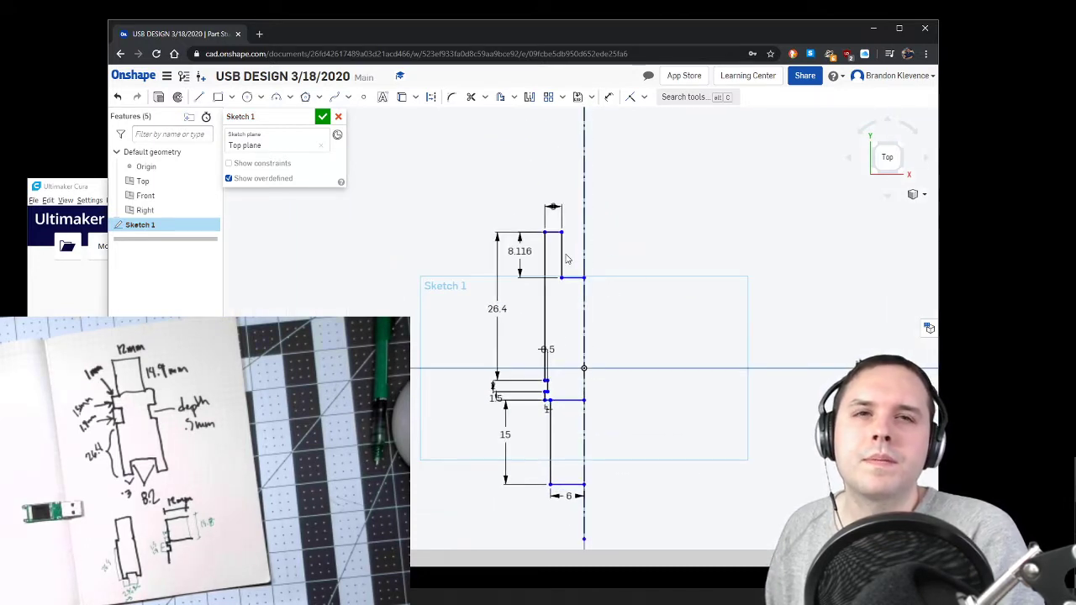
pyautogui.doubleClick(518, 257)
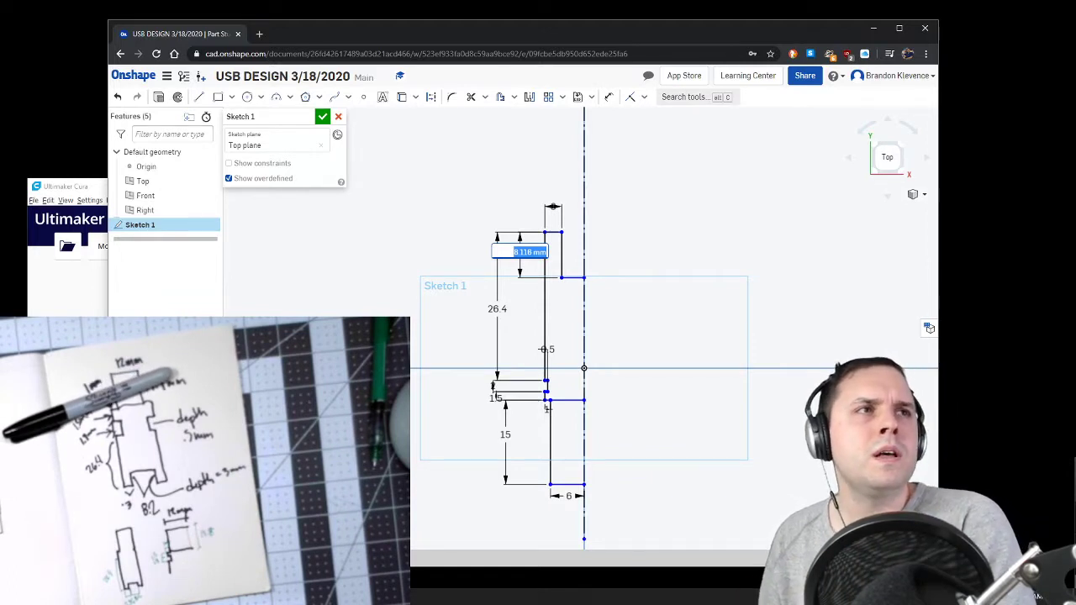
pyautogui.write('3')
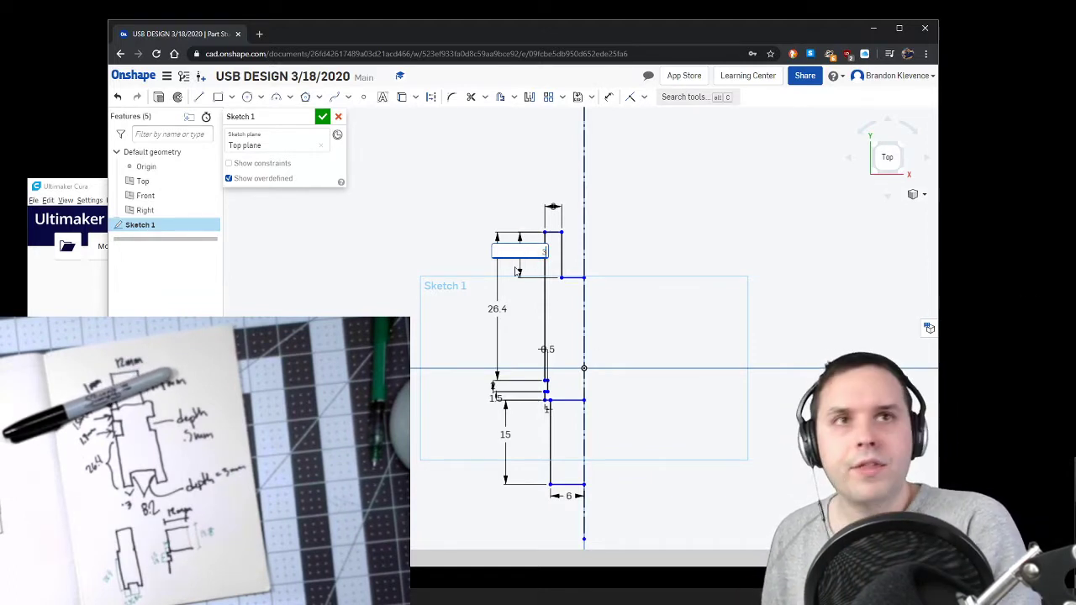
pyautogui.press('Return')
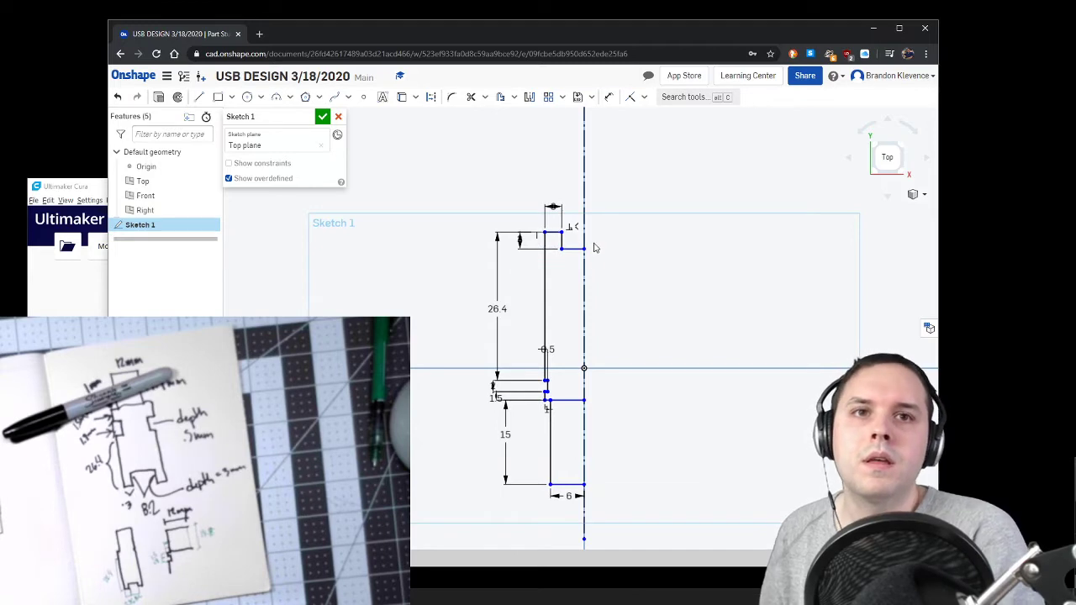
pyautogui.click(323, 117)
# Step: Inspect the half profile, particularly the small side notch, against the real USB stick
pyautogui.scroll(3, 566, 493)
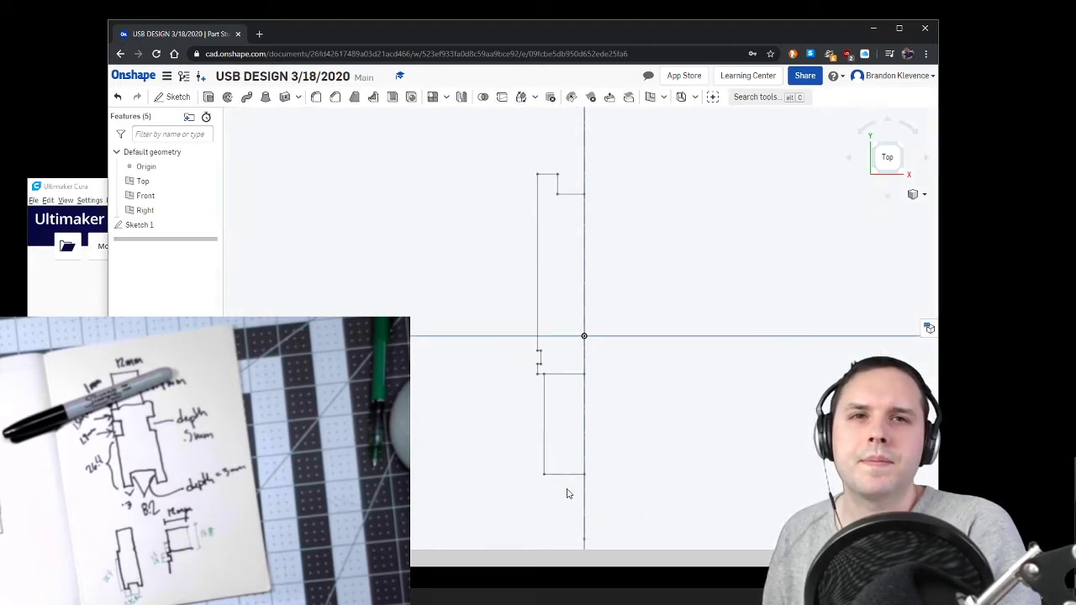
pyautogui.scroll(-1, 570, 454)
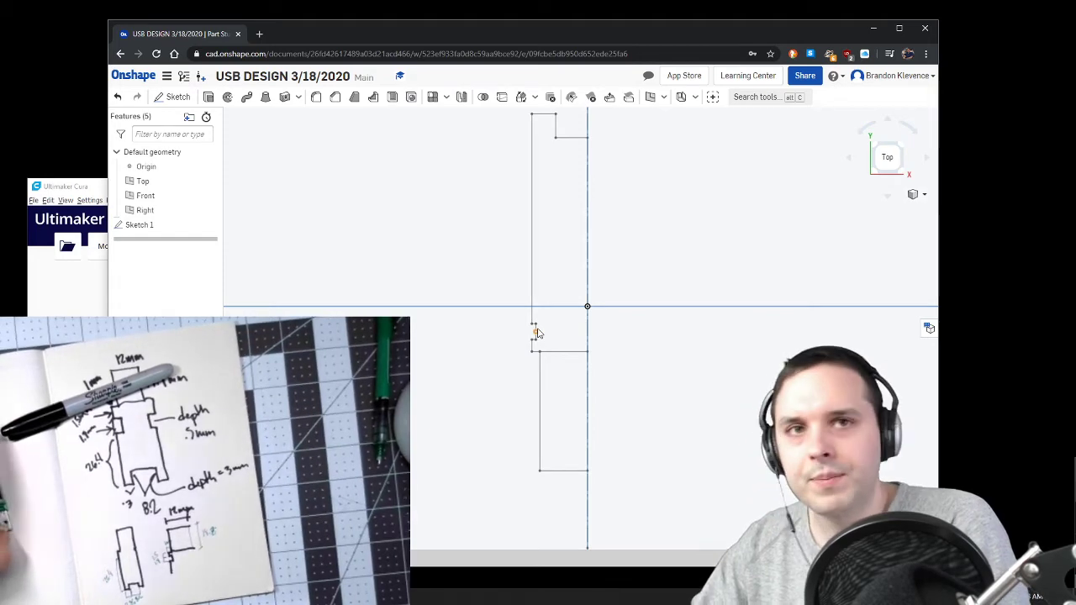
pyautogui.scroll(5, 536, 334)
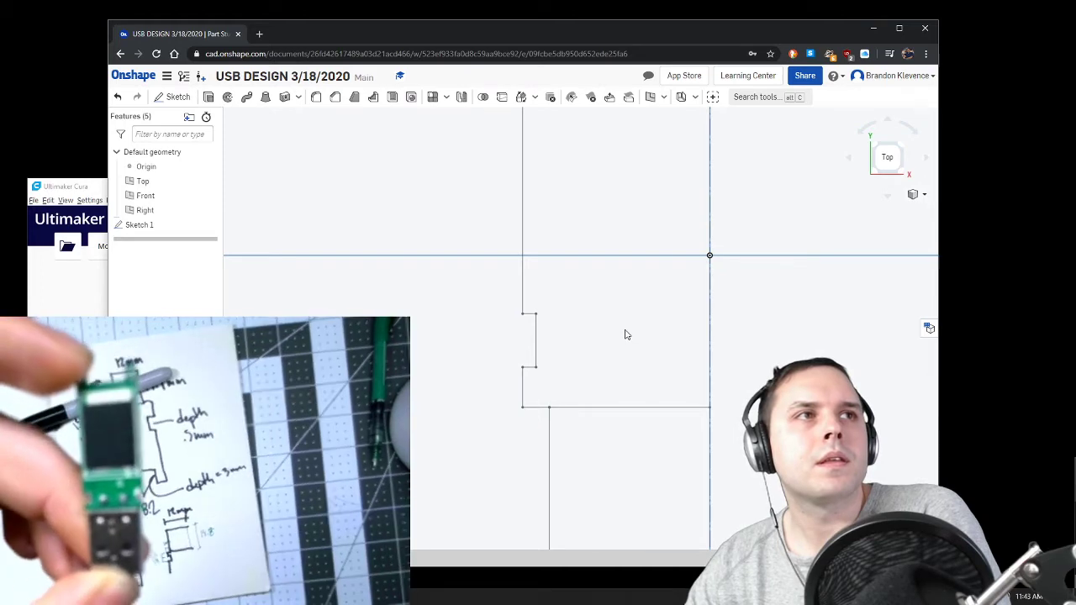
pyautogui.scroll(1, 611, 331)
pyautogui.scroll(1, 611, 331)
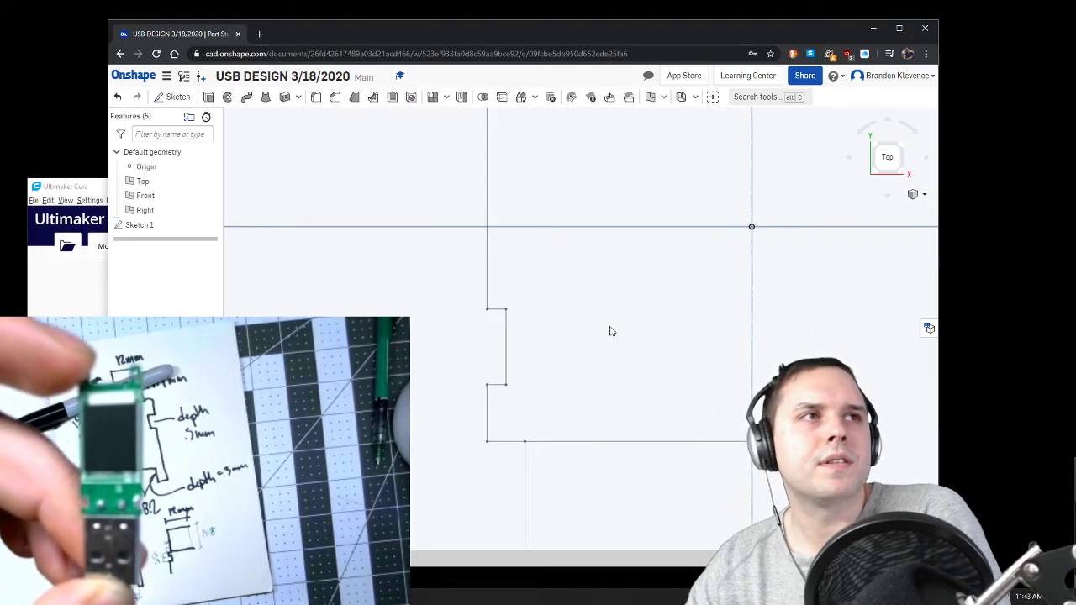
pyautogui.scroll(-2, 611, 331)
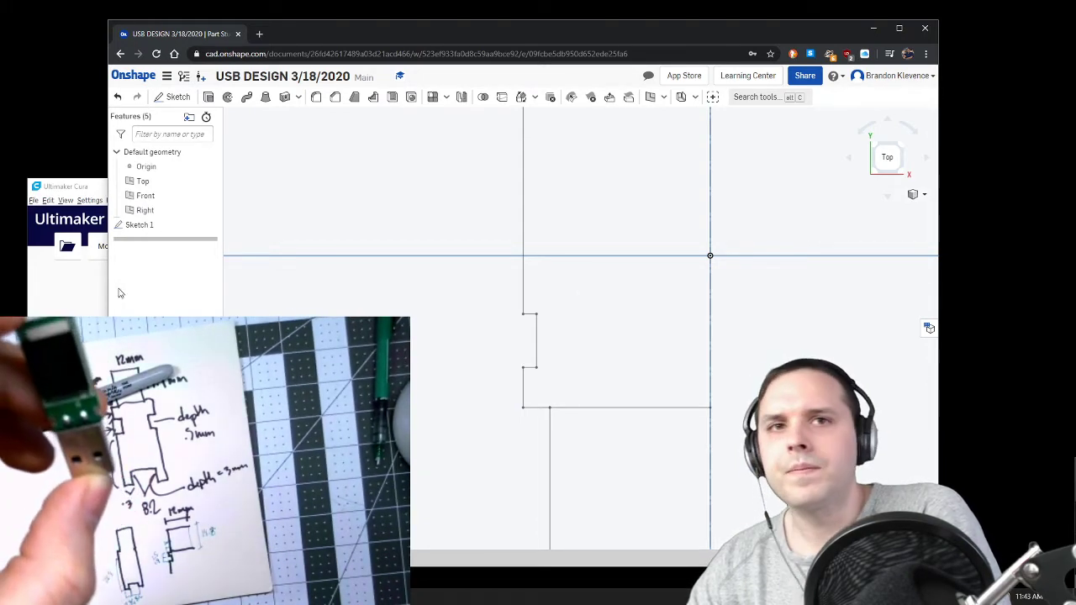
pyautogui.scroll(-4, 496, 319)
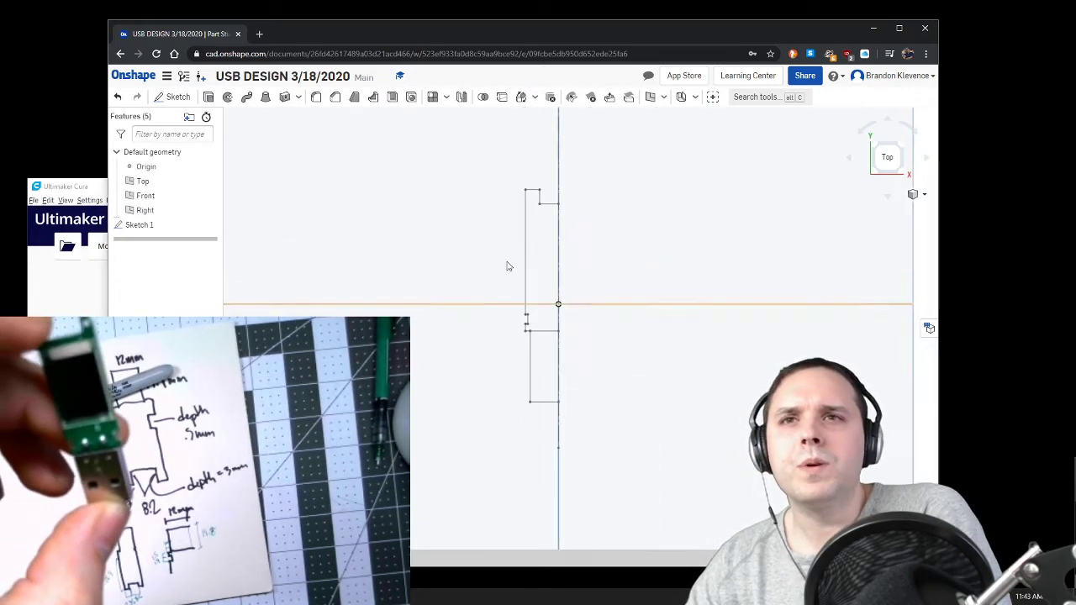
# Step: Reopen Sketch 1, set the side notch's height to 1.75 mm, and accept the sketch
pyautogui.doubleClick(202, 225)
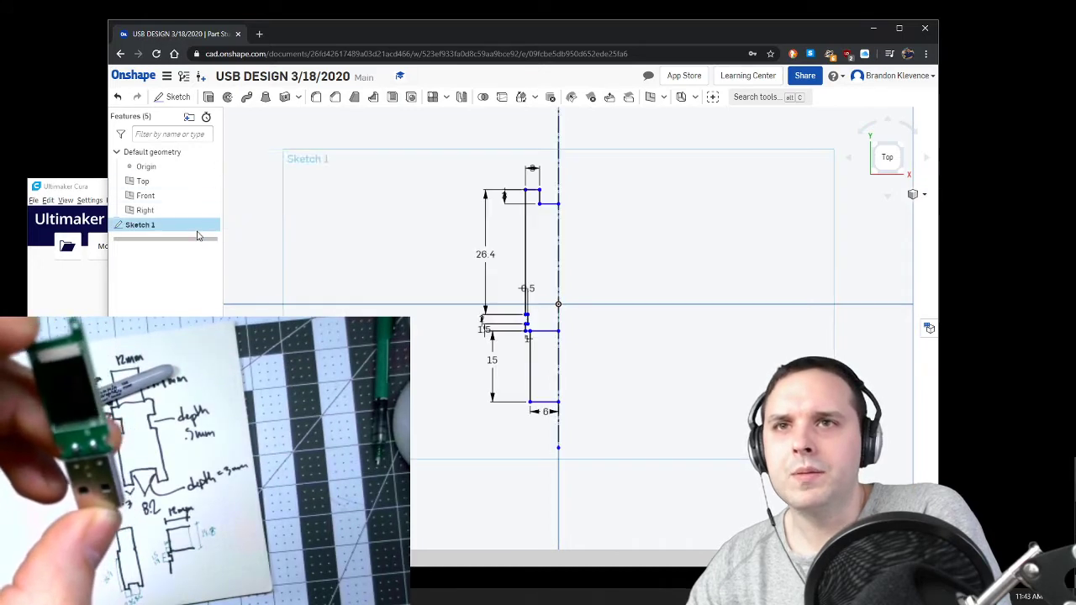
pyautogui.scroll(4, 481, 318)
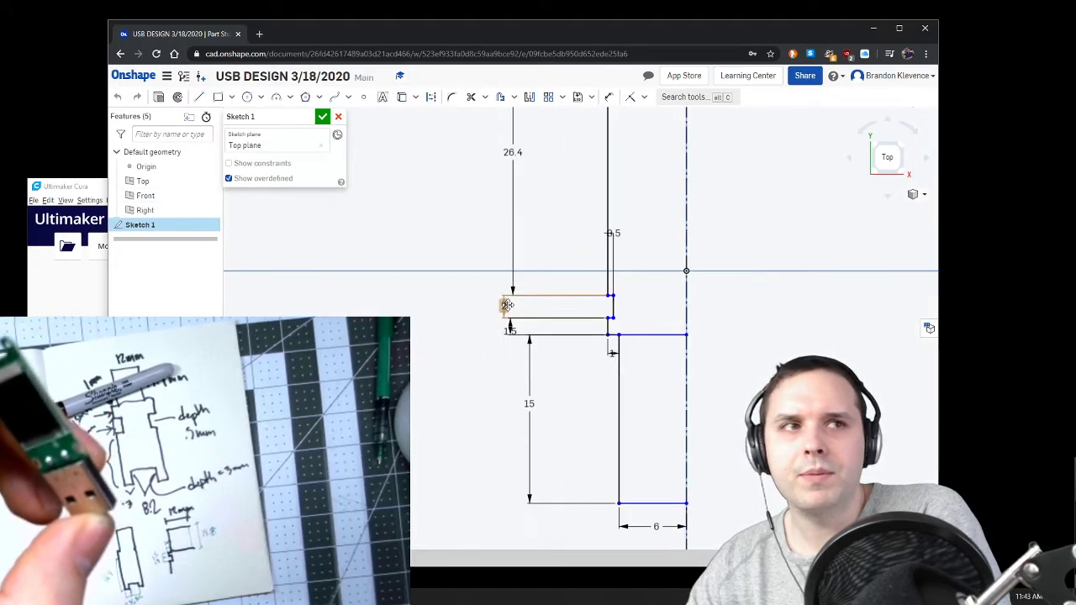
pyautogui.doubleClick(506, 305)
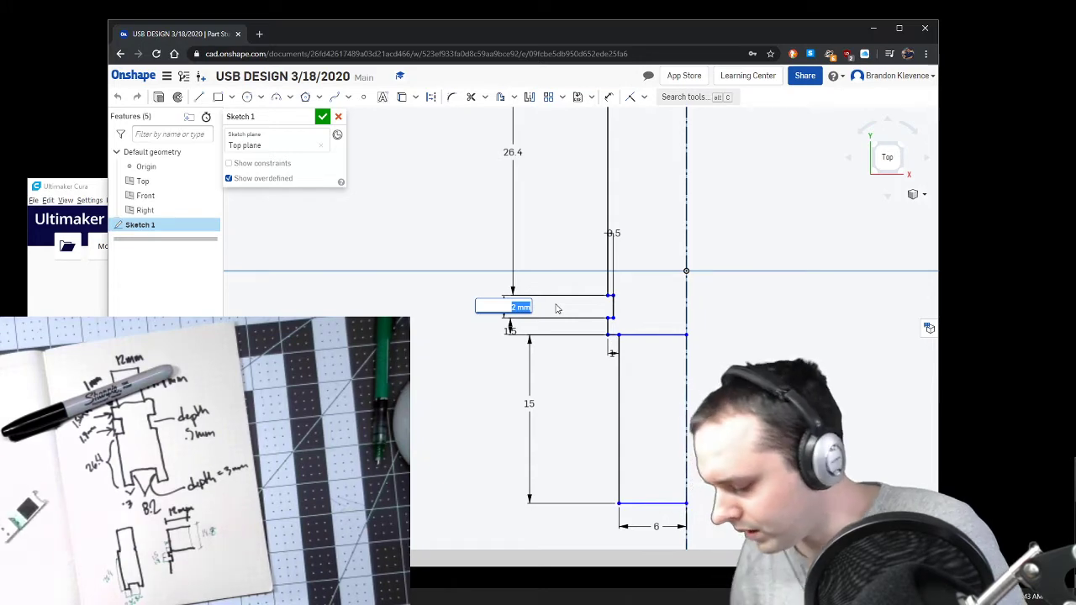
pyautogui.write('1.7')
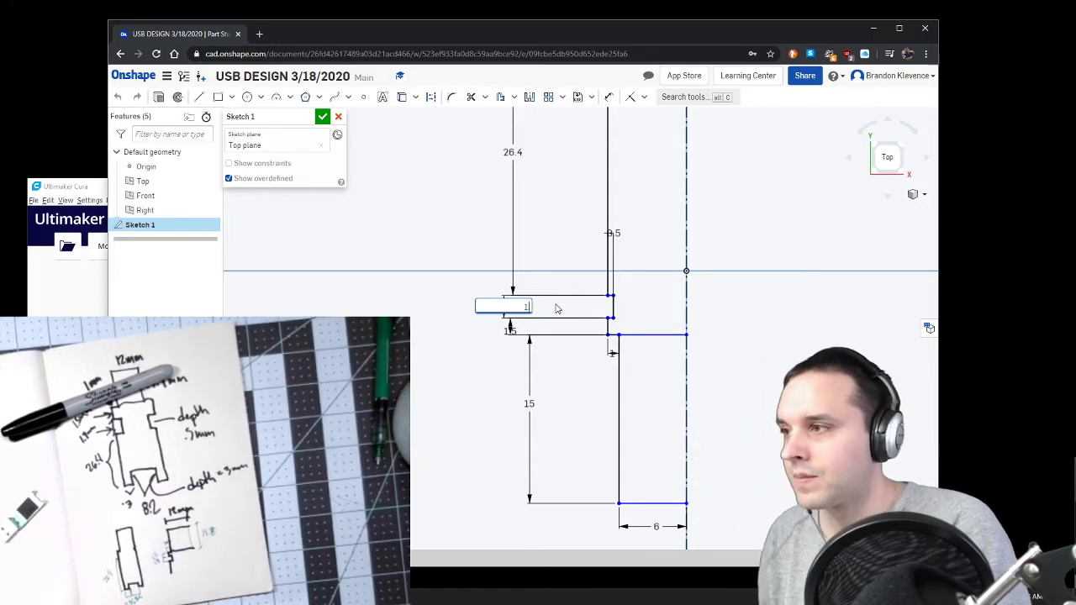
pyautogui.press('Return')
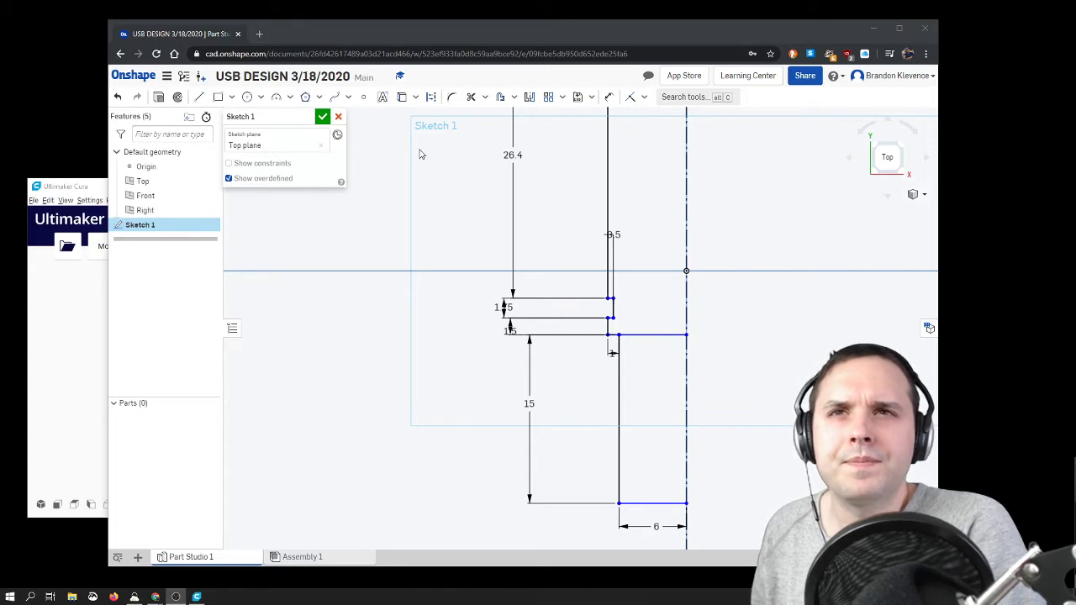
pyautogui.click(322, 117)
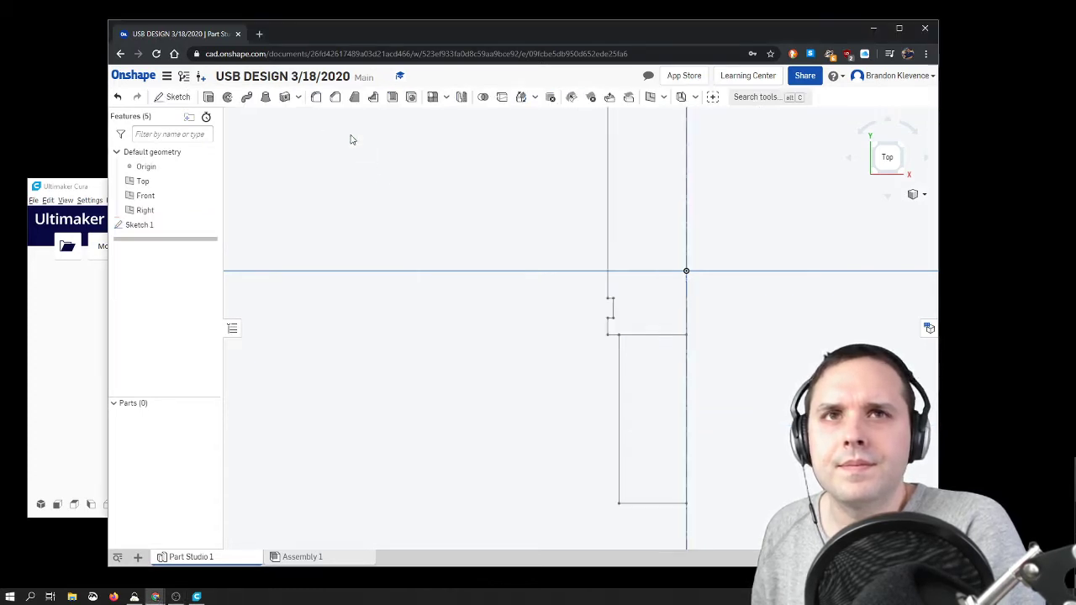
# Step: Reopen Sketch 1 and mirror the upper recess and long side edge of the half profile about the vertical centreline
pyautogui.scroll(-8, 559, 246)
pyautogui.scroll(4, 603, 224)
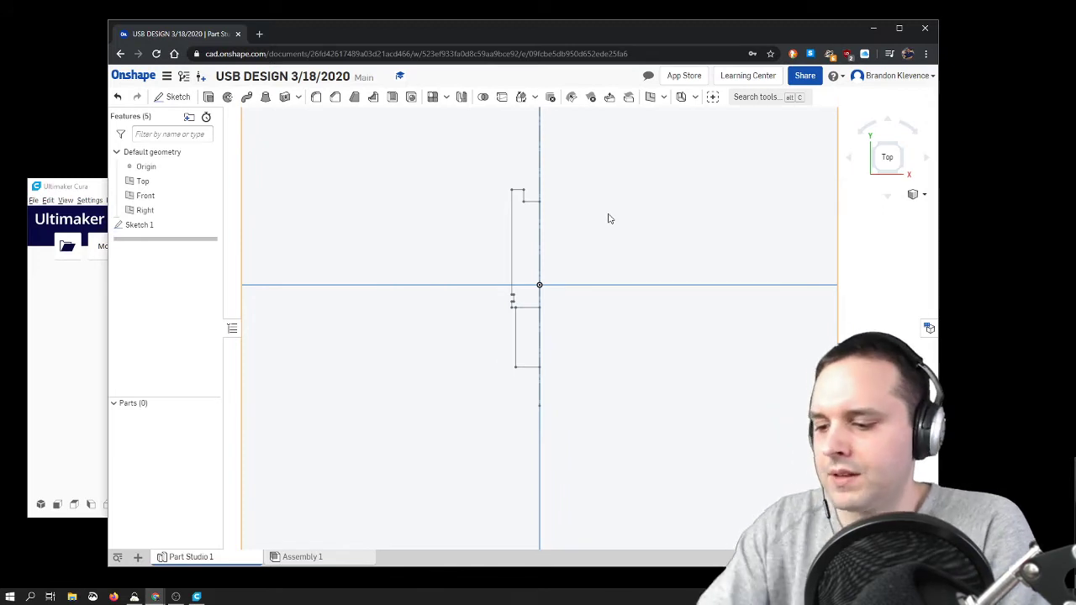
pyautogui.doubleClick(177, 226)
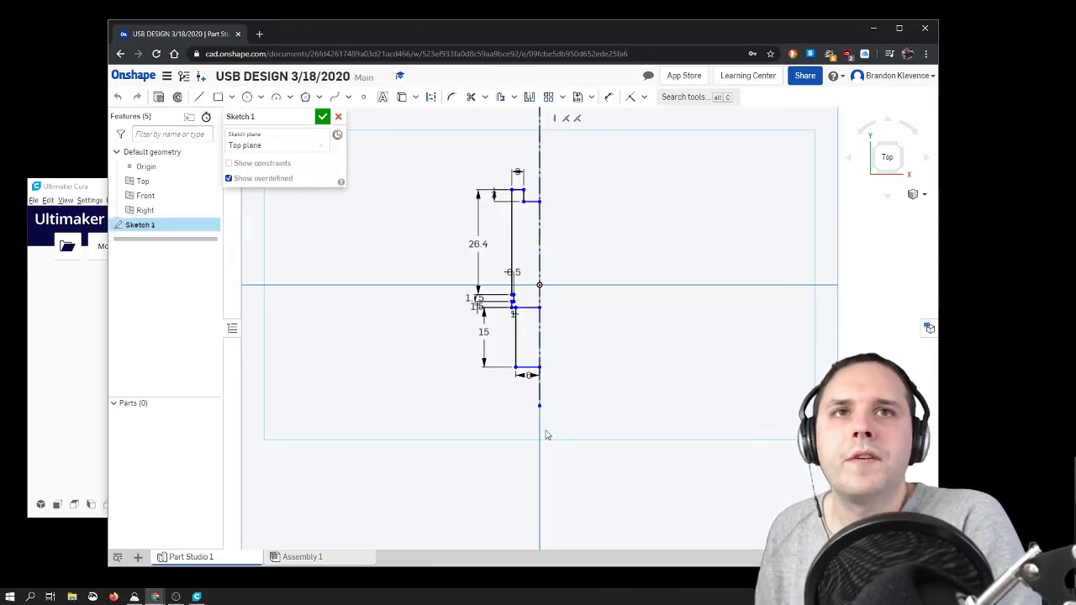
pyautogui.click(530, 98)
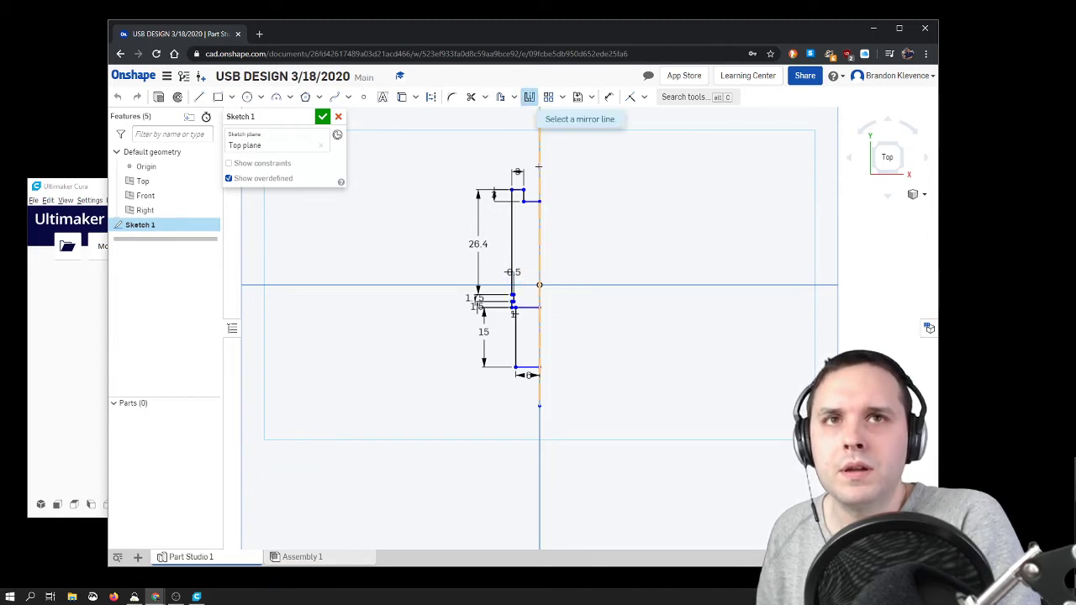
pyautogui.click(539, 167)
pyautogui.scroll(3, 533, 196)
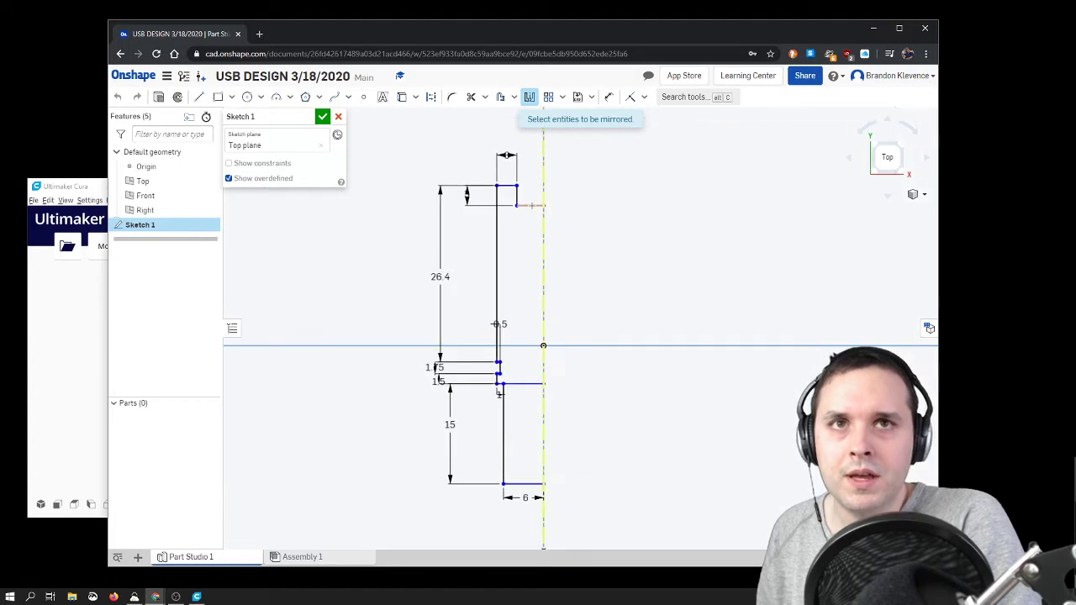
pyautogui.click(530, 205)
pyautogui.click(496, 269)
# Step: Mirror the side notch, the shoulder and the lower connector outline about the centreline to complete the full profile
pyautogui.scroll(5, 498, 400)
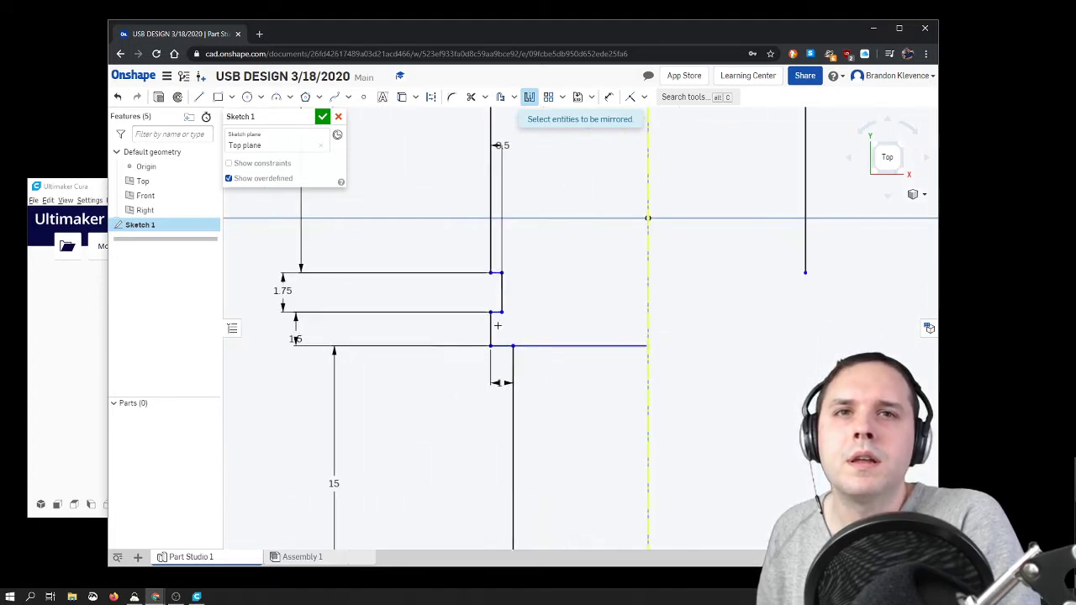
pyautogui.click(496, 273)
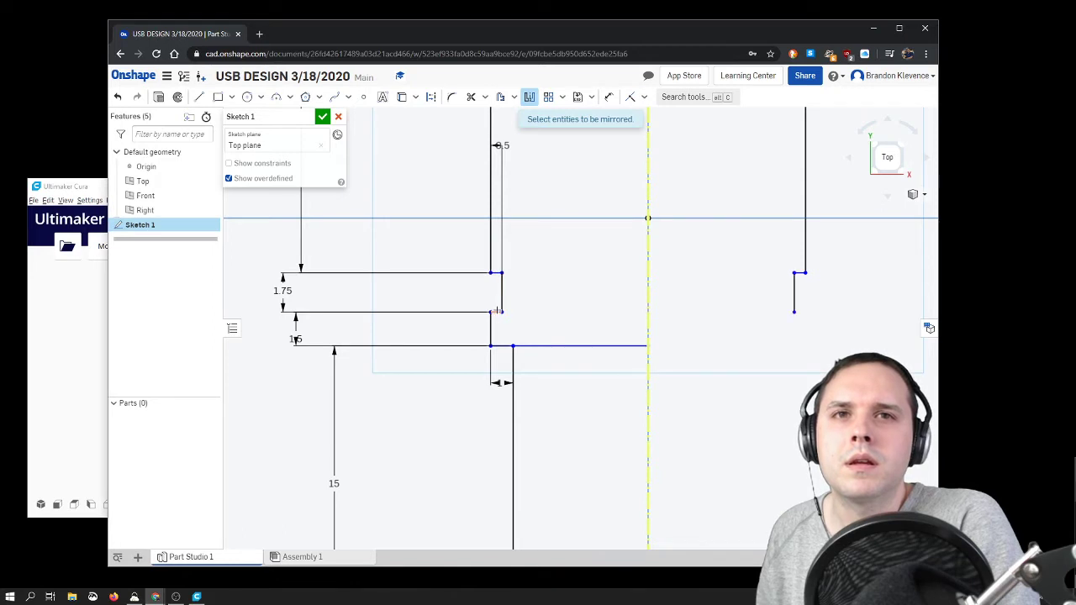
pyautogui.click(502, 346)
pyautogui.click(522, 346)
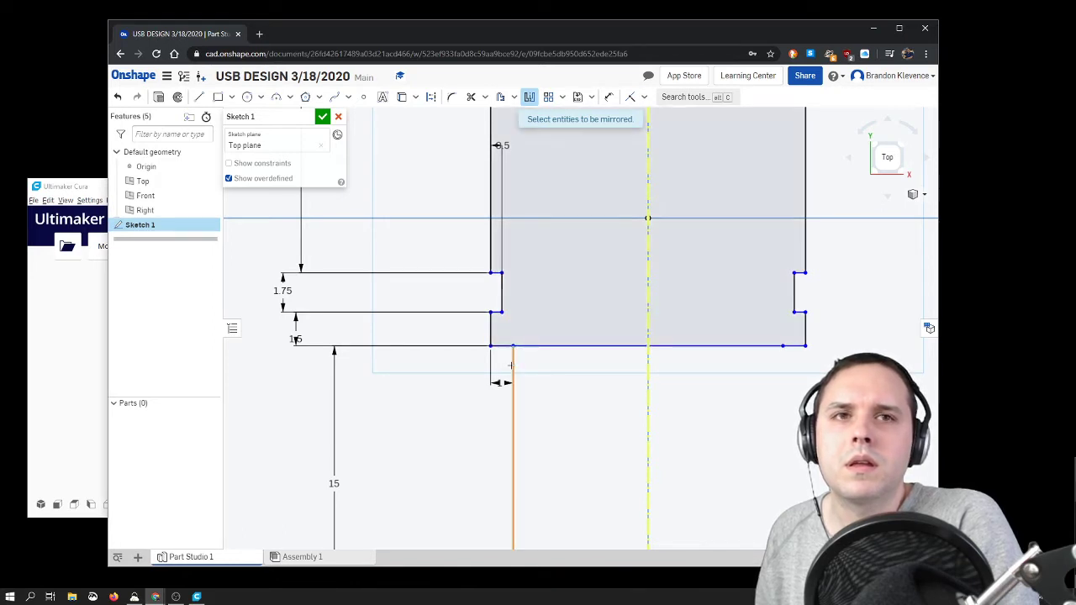
pyautogui.scroll(-5, 547, 355)
pyautogui.scroll(3, 549, 425)
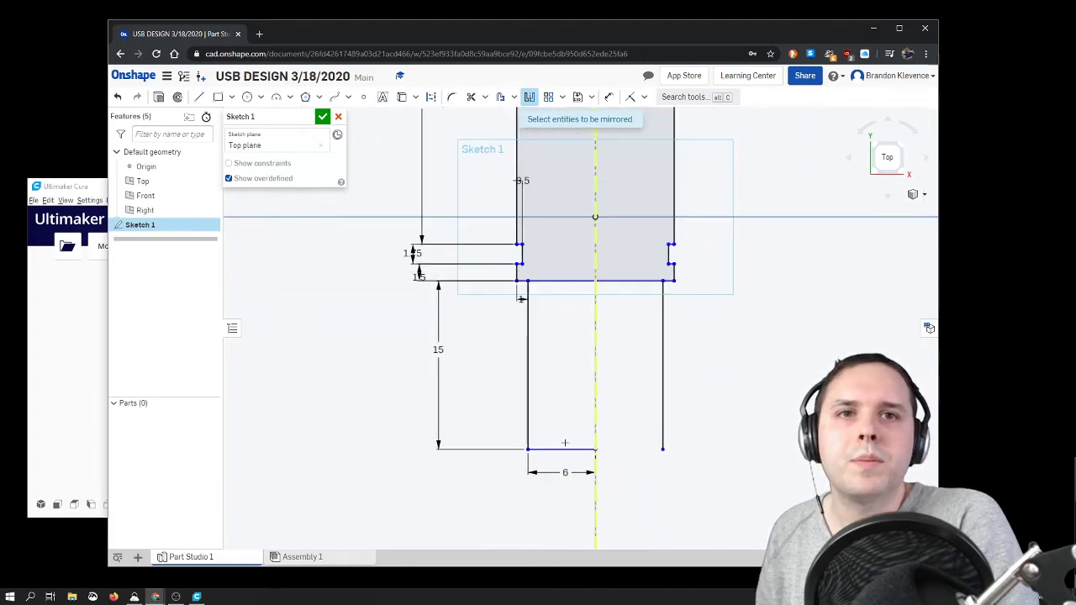
pyautogui.click(565, 451)
pyautogui.scroll(-5, 604, 298)
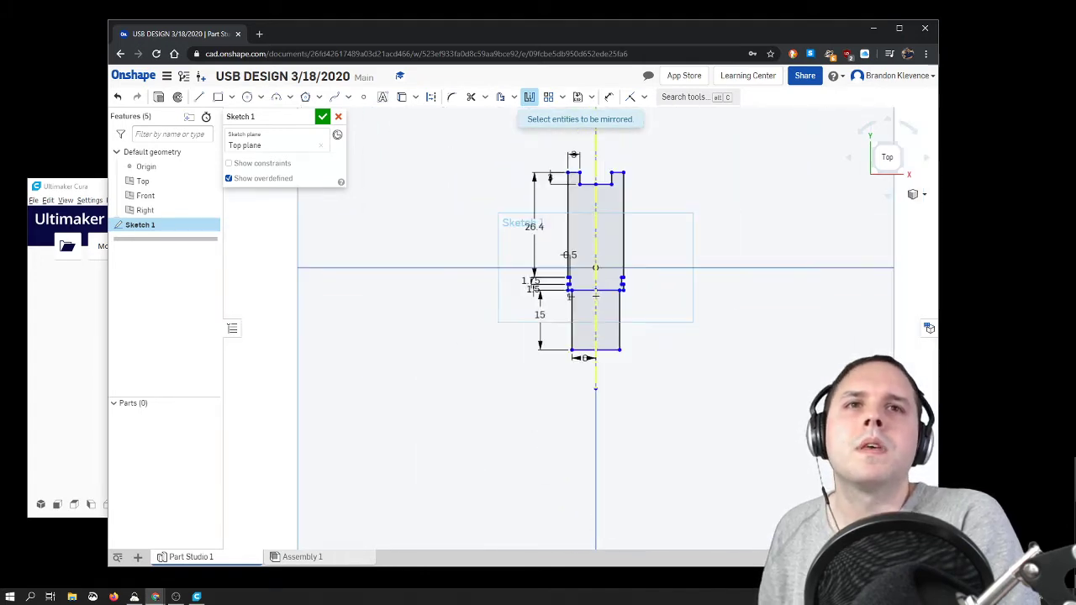
# Step: Rename the sketch as "Top View USB PCB" and accept it
pyautogui.scroll(2, 636, 203)
pyautogui.moveTo(636, 203)
pyautogui.mouseDown(button='right')
pyautogui.moveTo(641, 300)
pyautogui.moveTo(565, 261)
pyautogui.moveTo(757, 252)
pyautogui.moveTo(922, 153)
pyautogui.mouseUp(button='right')
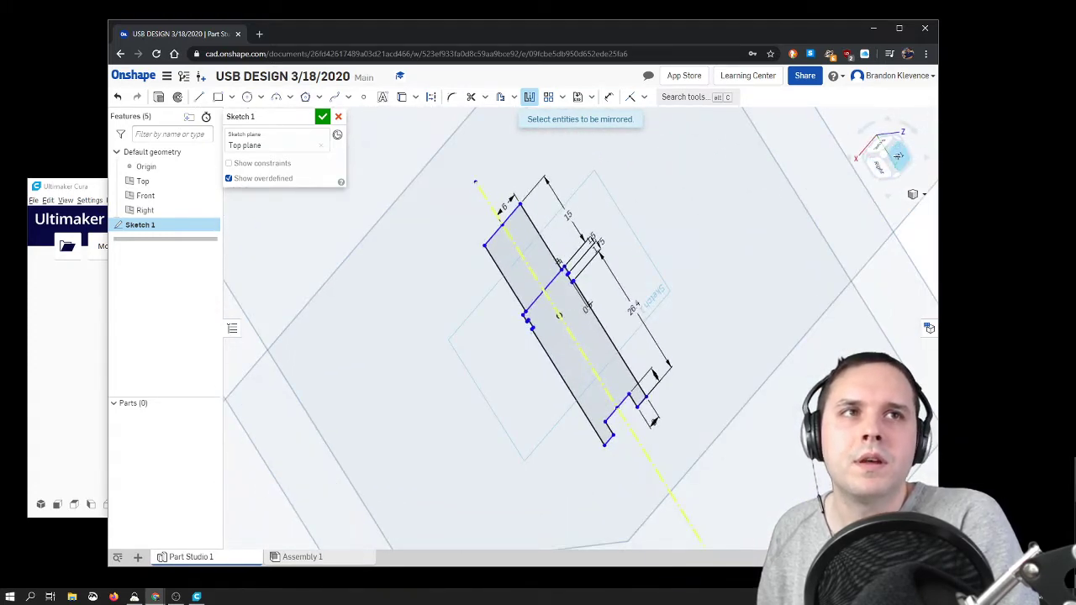
pyautogui.click(898, 156)
pyautogui.scroll(3, 637, 296)
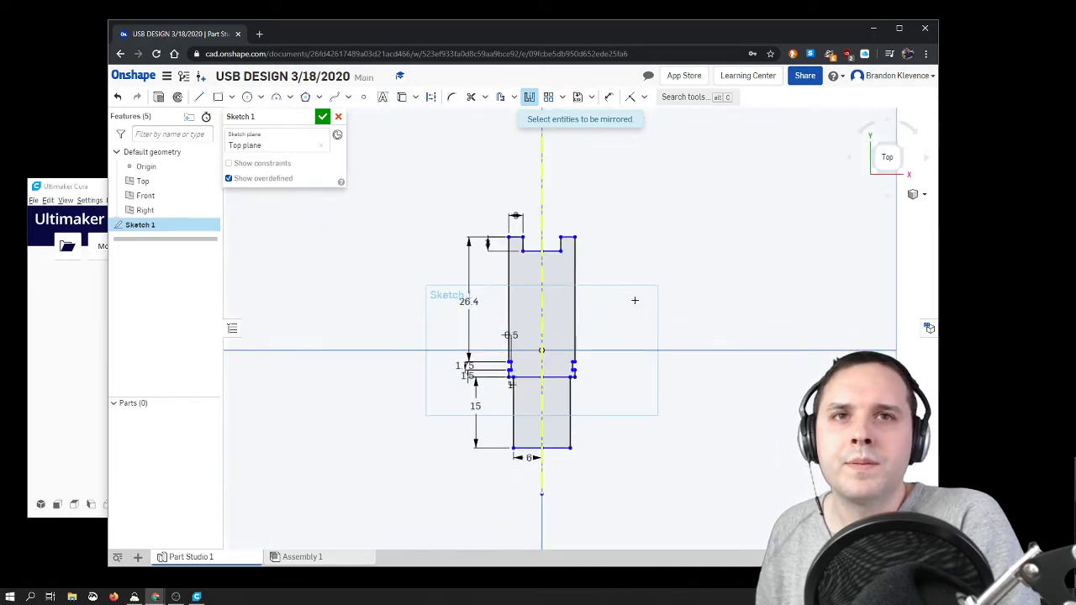
pyautogui.click(306, 117)
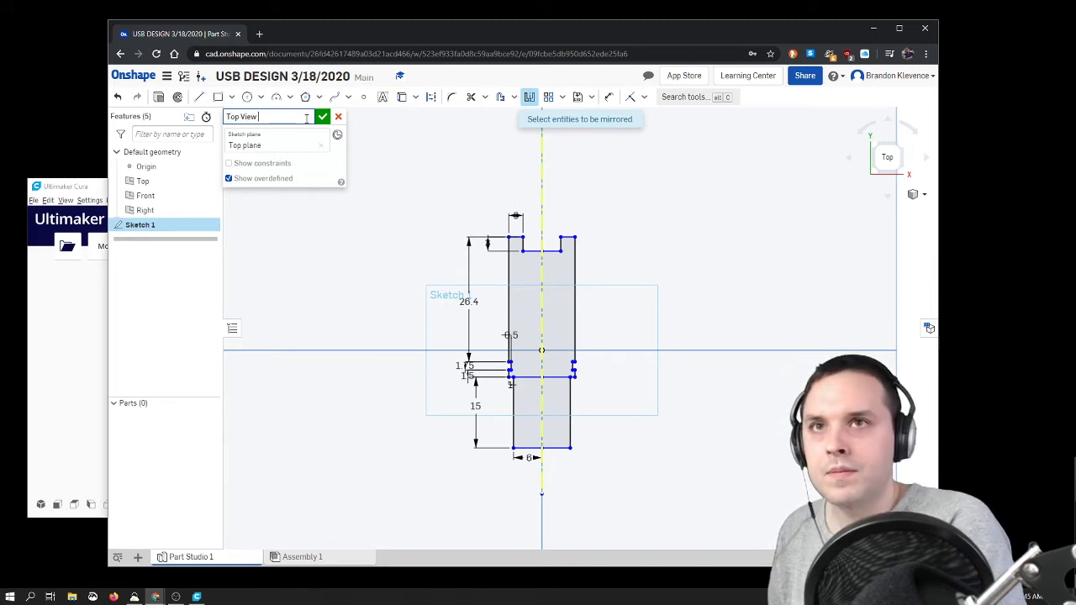
pyautogui.write('Top View USB PCB')
pyautogui.press('Return')
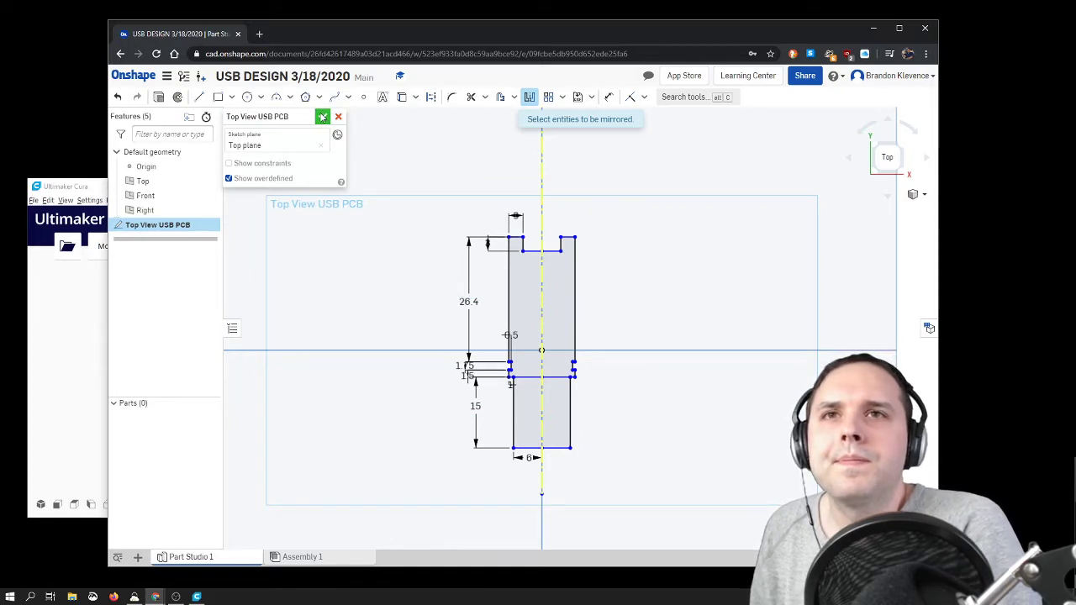
pyautogui.click(322, 116)
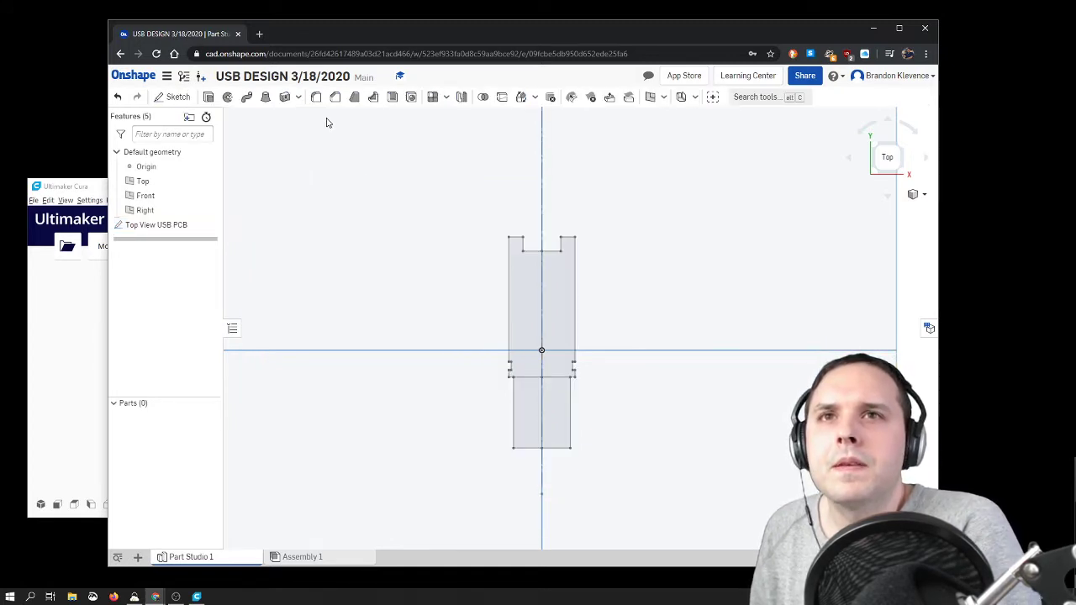
# Step: Extrude the lower connector rectangle of the sketch 4.5 mm as a new solid
pyautogui.moveTo(367, 328); pyautogui.dragTo(386, 310, button='right')
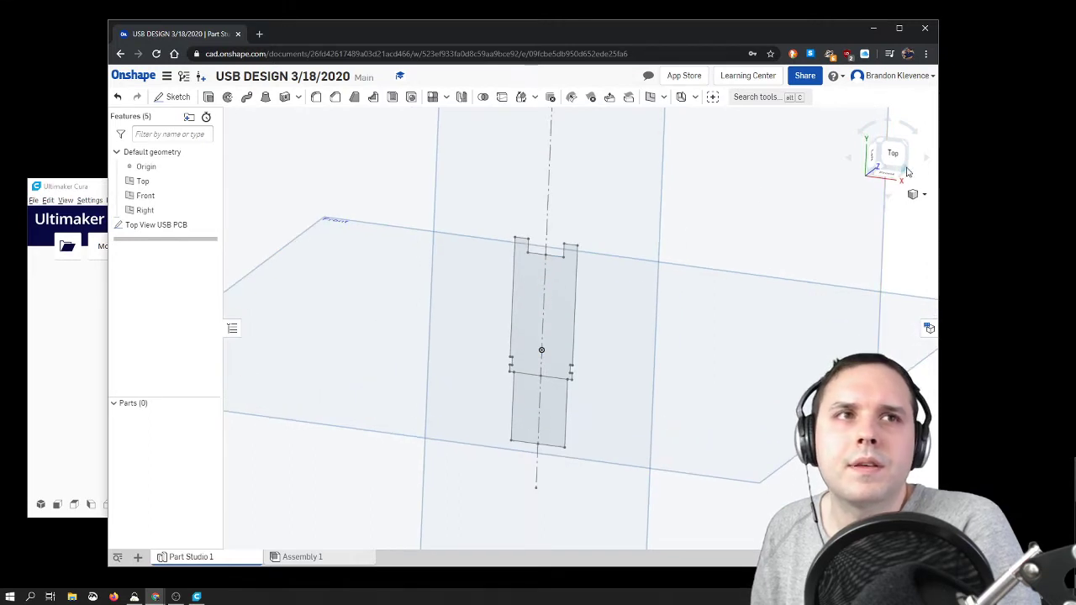
pyautogui.click(906, 171)
pyautogui.scroll(5, 581, 327)
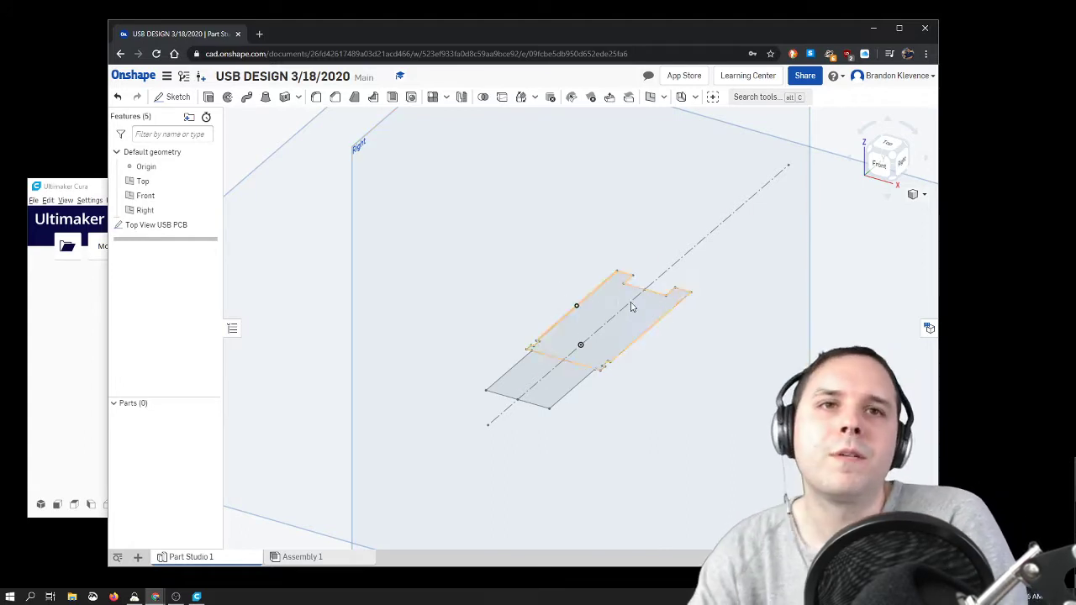
pyautogui.scroll(3, 562, 388)
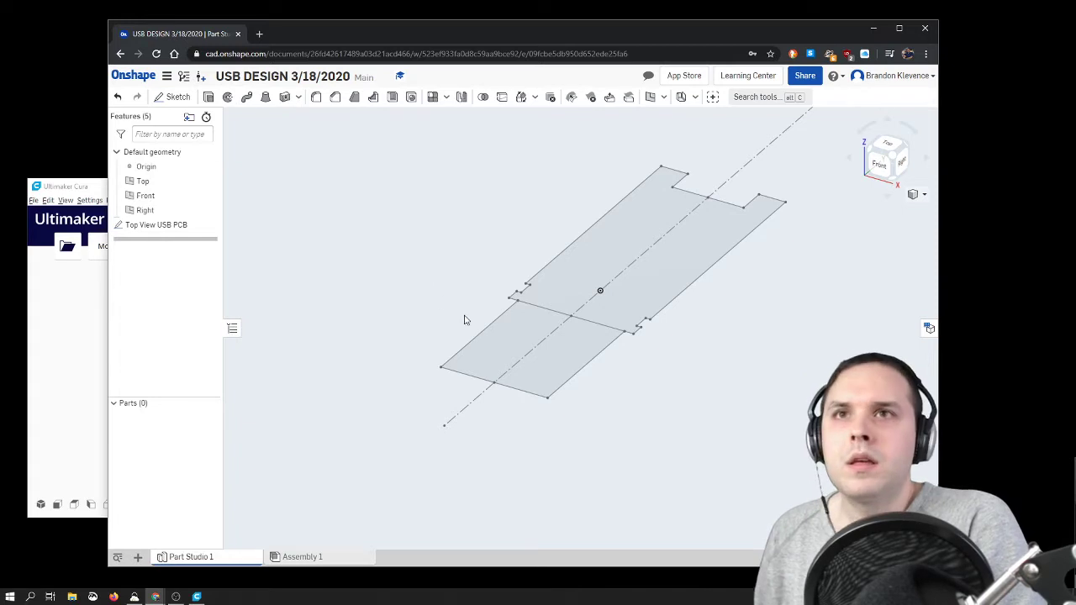
pyautogui.click(207, 99)
pyautogui.click(517, 346)
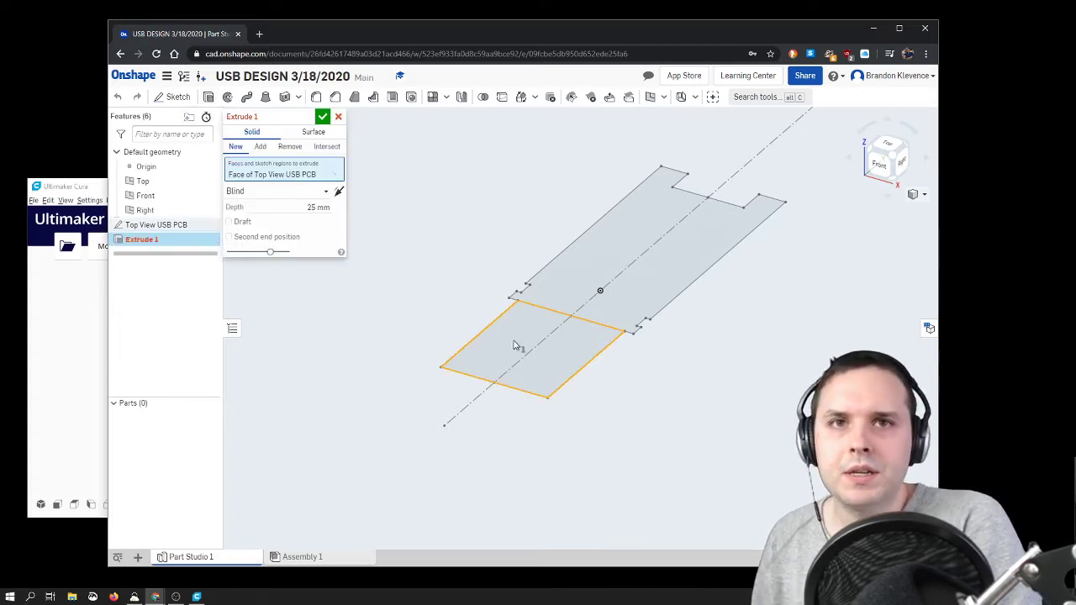
pyautogui.click(318, 207)
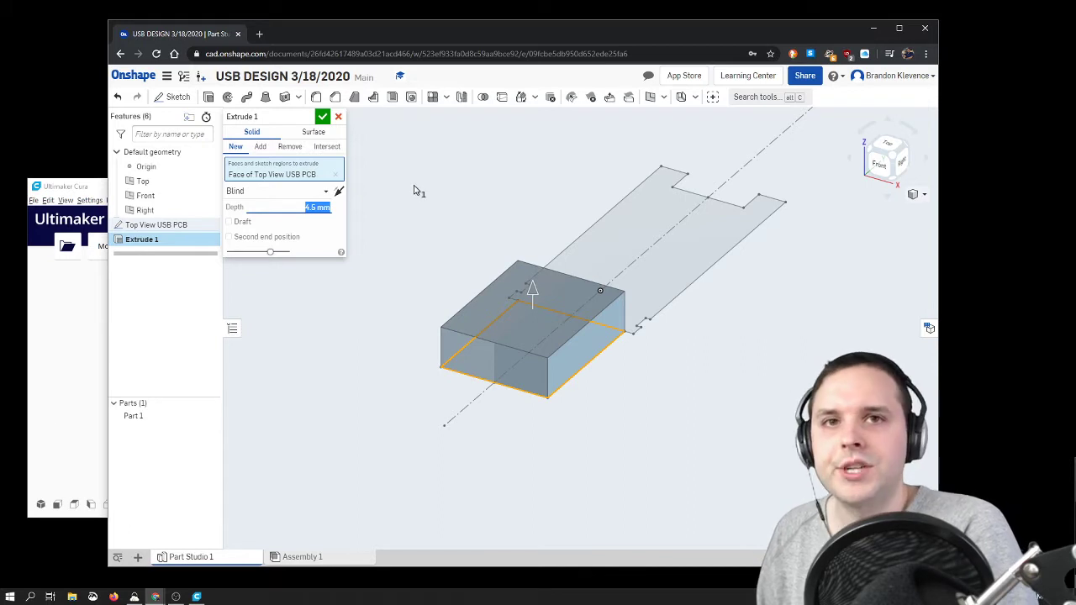
pyautogui.click(323, 117)
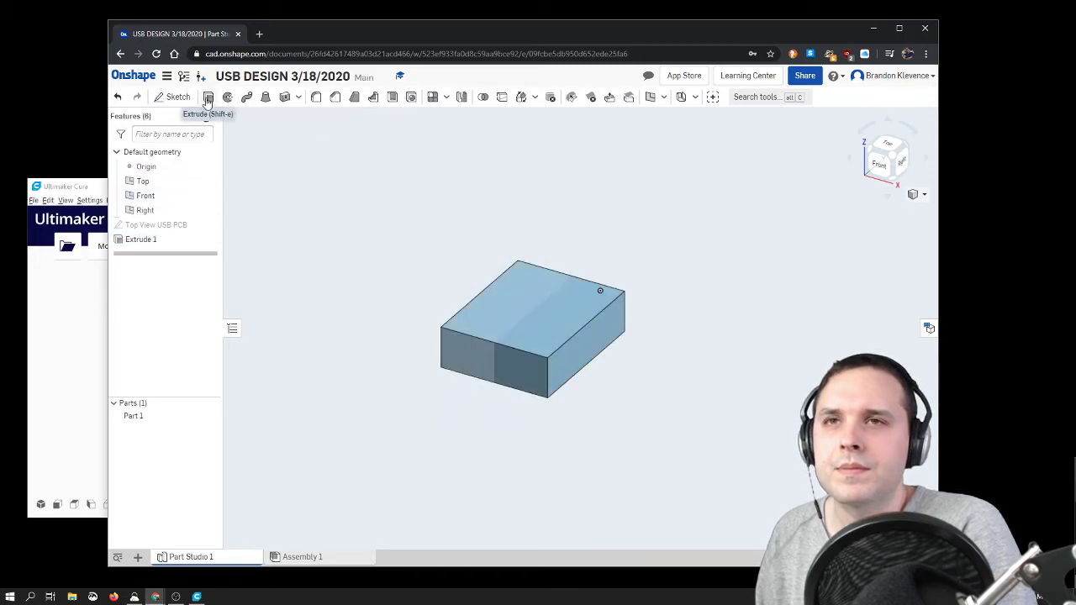
# Step: Show the Top View USB PCB sketch again and extrude its larger circuit-board region 1.5 mm
pyautogui.click(212, 225)
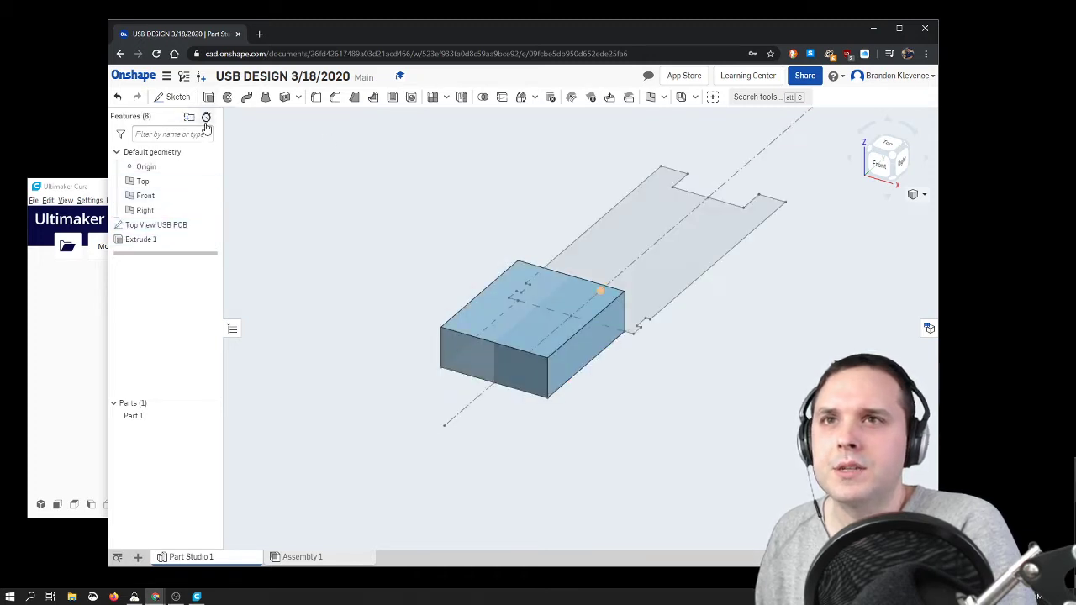
pyautogui.click(209, 97)
pyautogui.click(648, 229)
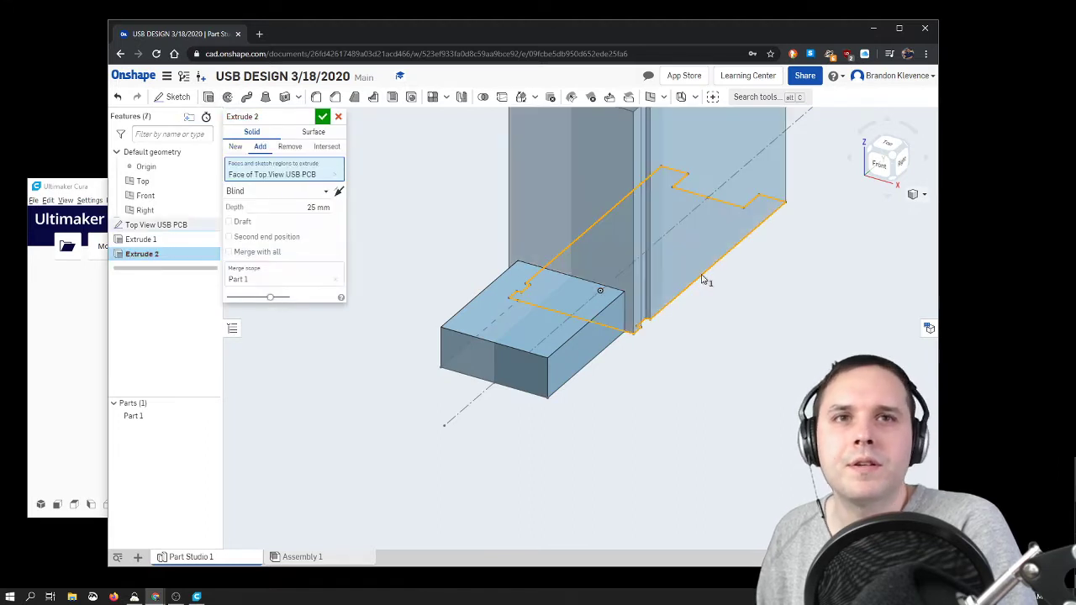
pyautogui.click(319, 208)
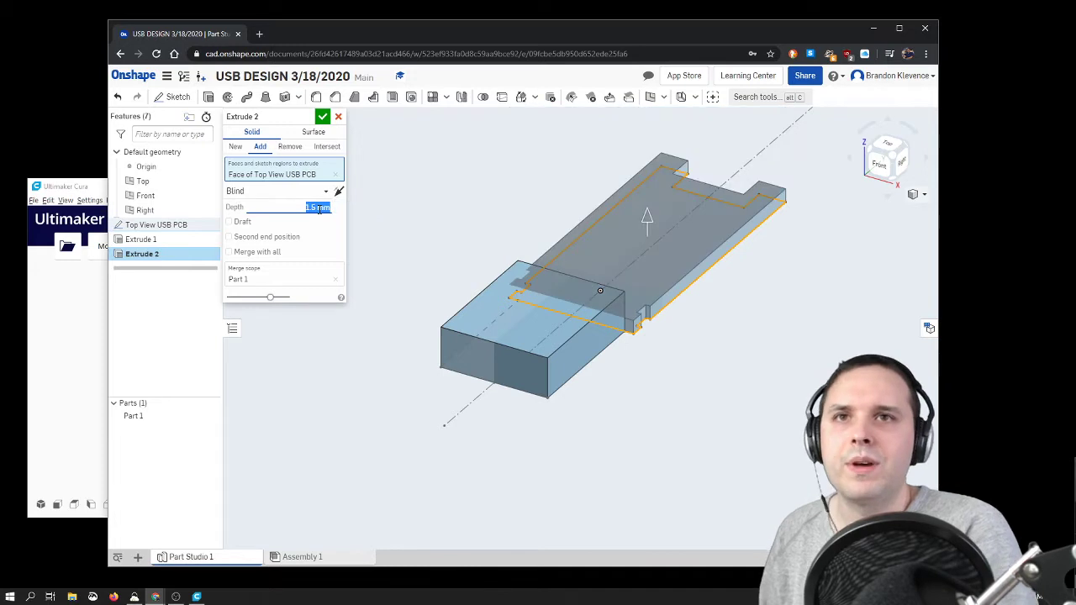
pyautogui.click(324, 121)
# Step: Change the circuit board extrusion from Add to New so it forms a separate part
pyautogui.moveTo(651, 428); pyautogui.dragTo(661, 464, button='right')
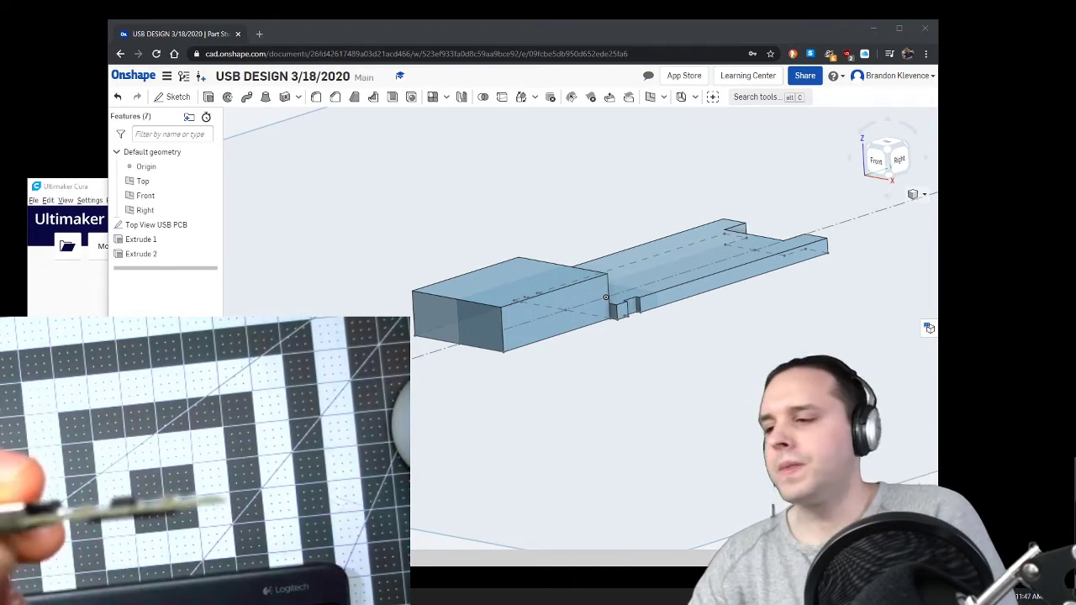
pyautogui.doubleClick(141, 254)
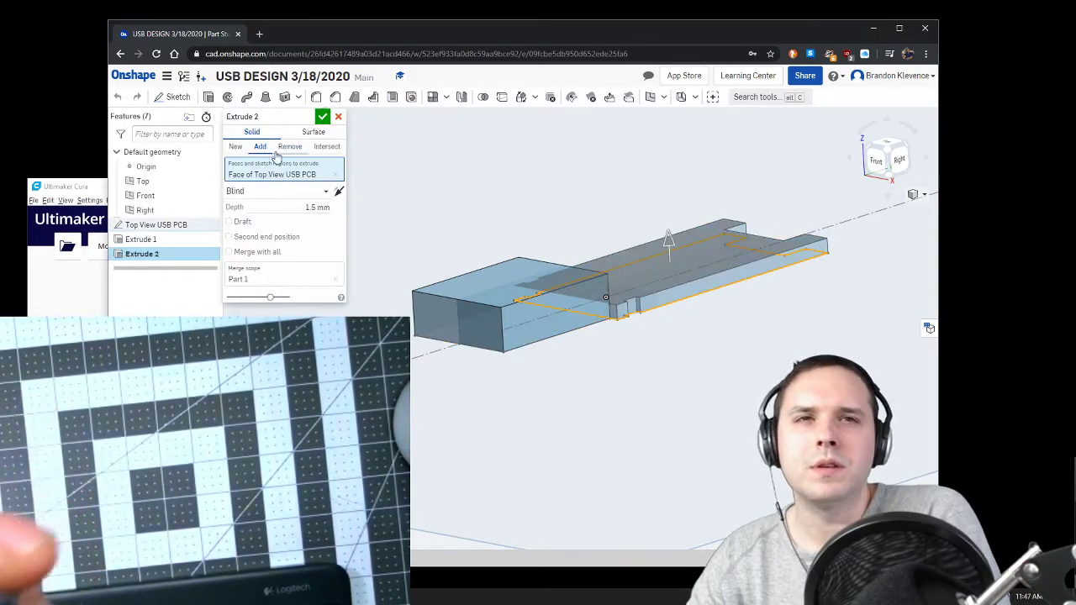
pyautogui.click(236, 148)
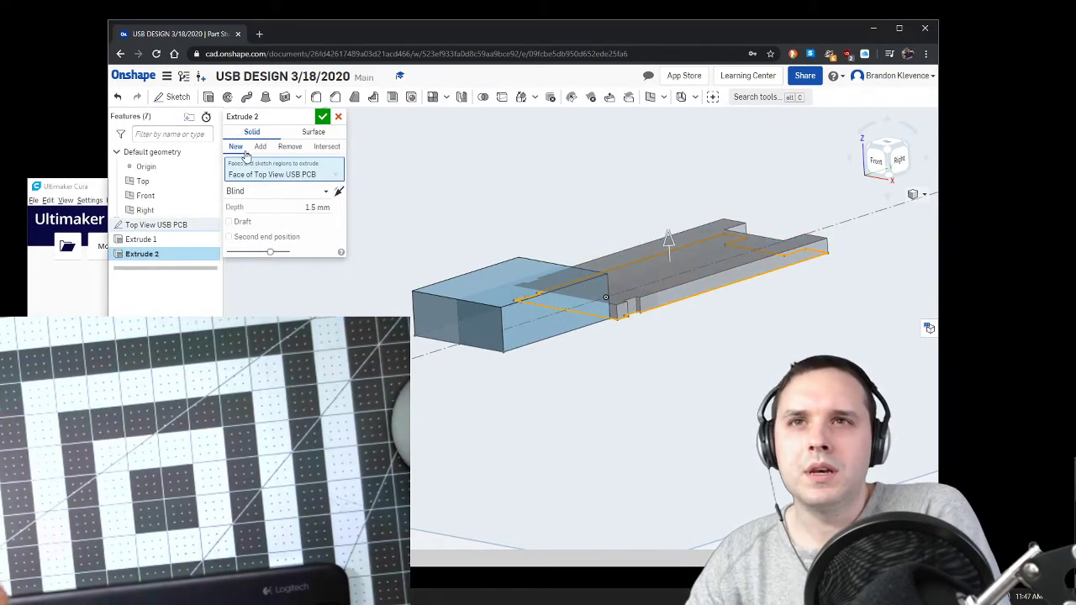
pyautogui.click(322, 117)
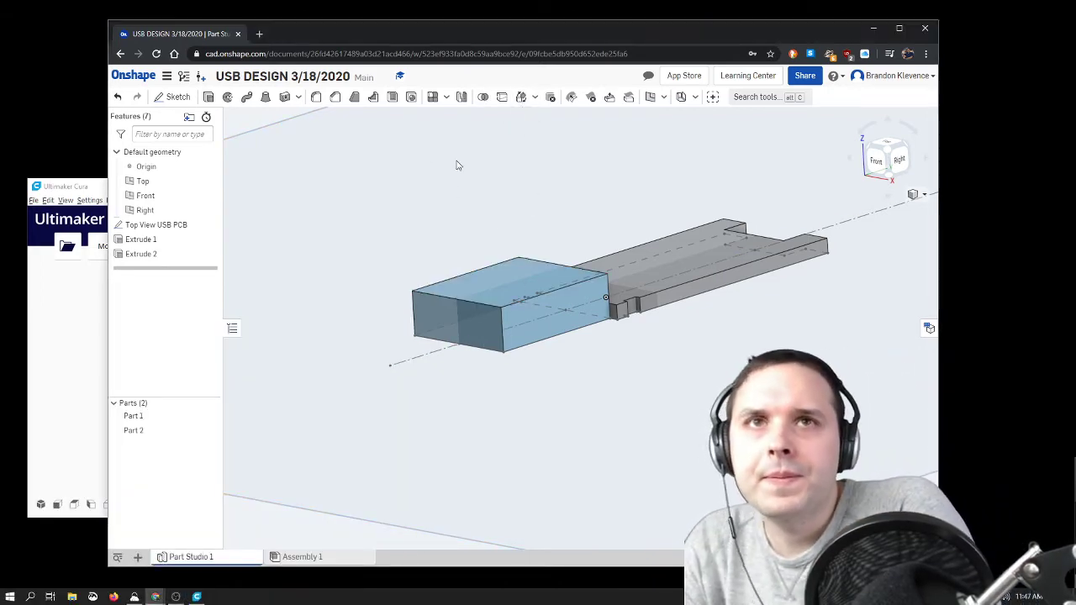
# Step: Transform the circuit board part with Translate by XYZ, moving it 1.4 mm along Z
pyautogui.click(521, 99)
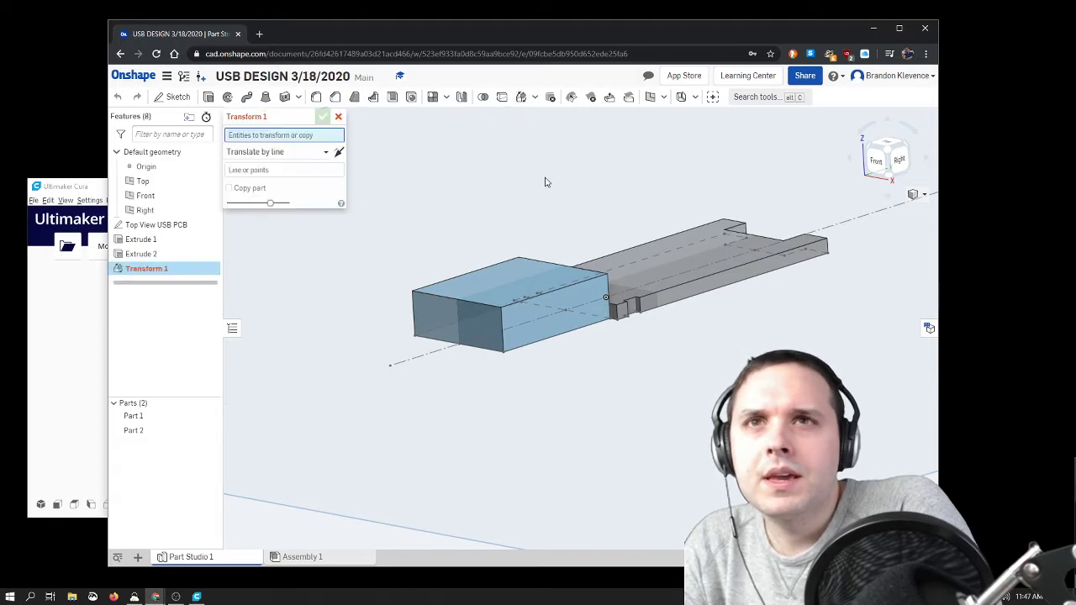
pyautogui.click(671, 267)
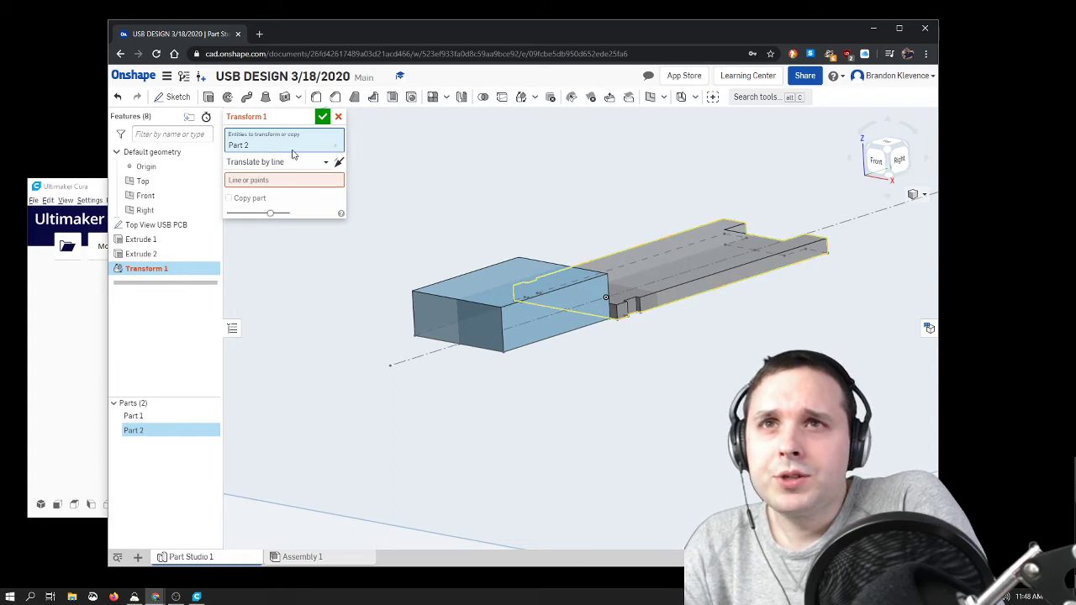
pyautogui.click(319, 163)
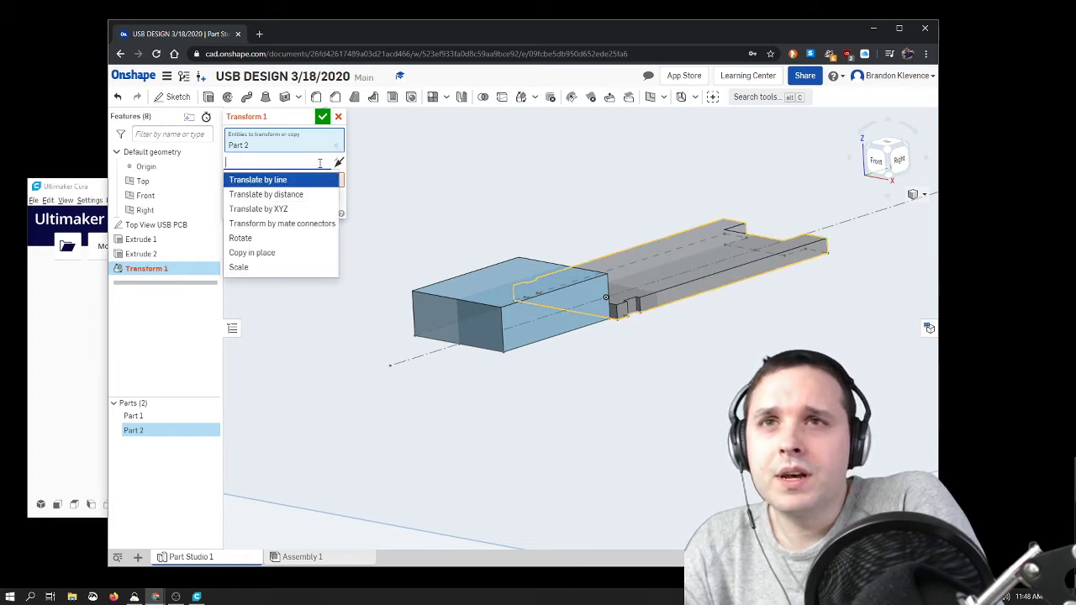
pyautogui.click(312, 208)
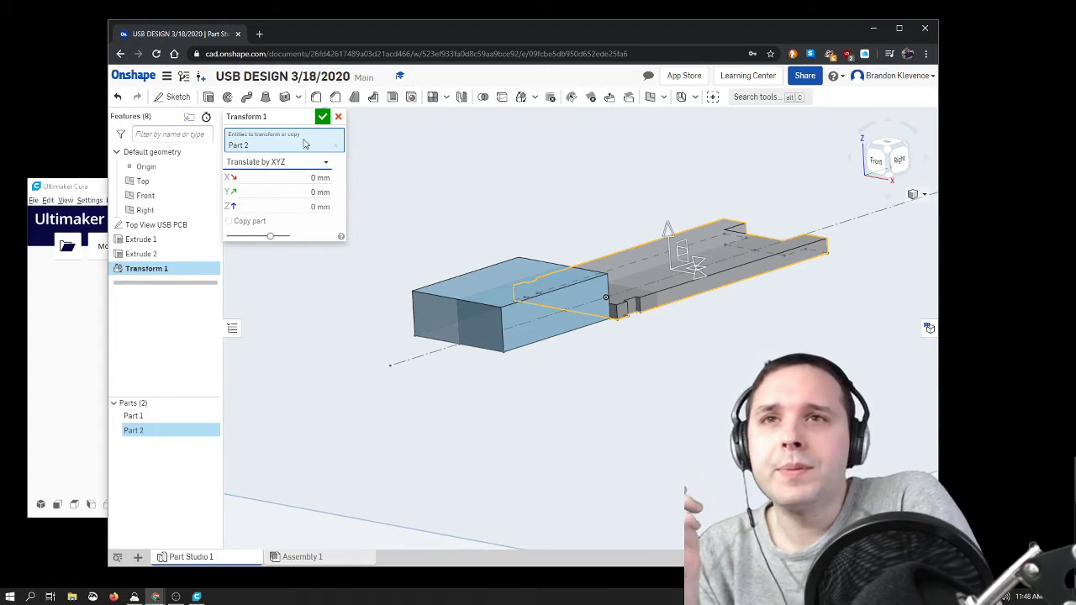
pyautogui.click(324, 206)
pyautogui.write('1.4')
pyautogui.press('Return')
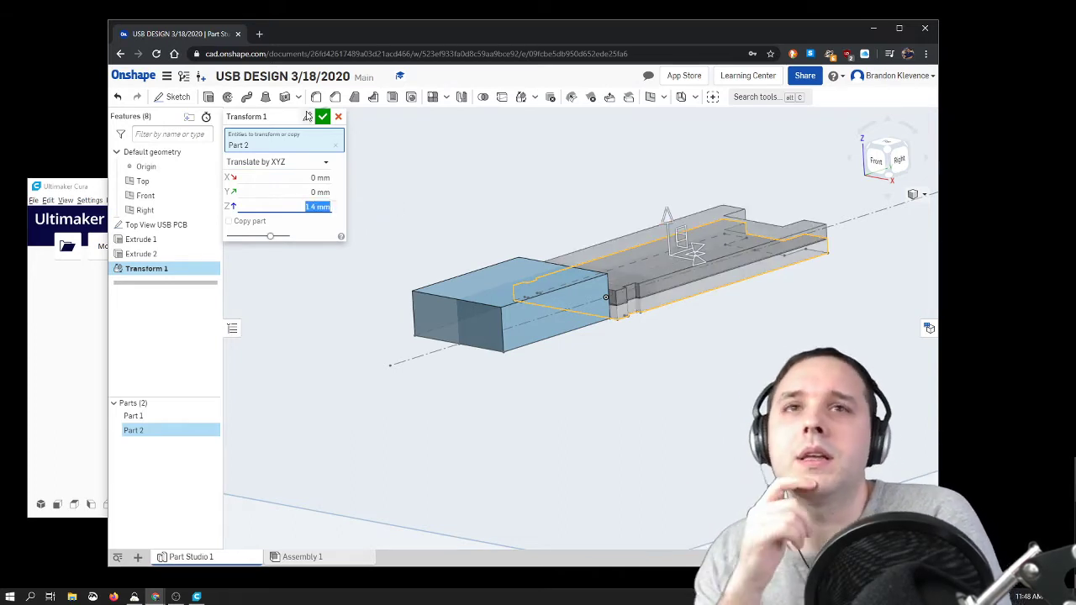
pyautogui.click(322, 120)
pyautogui.moveTo(500, 211)
pyautogui.mouseDown(button='right')
pyautogui.moveTo(466, 193)
pyautogui.moveTo(514, 207)
pyautogui.moveTo(495, 199)
pyautogui.moveTo(505, 216)
pyautogui.mouseUp(button='right')
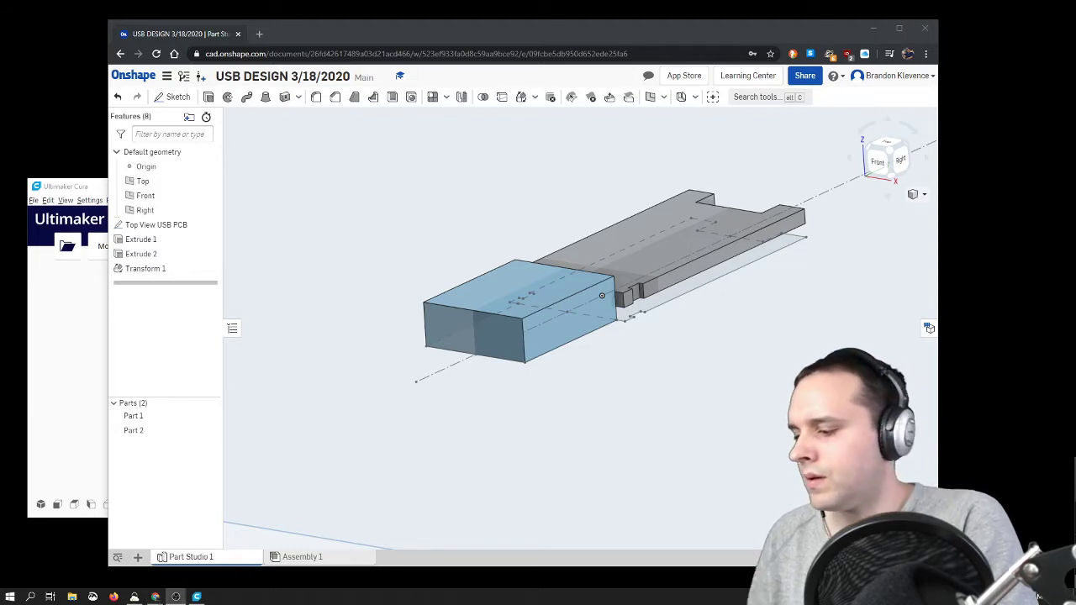
pyautogui.click(723, 357)
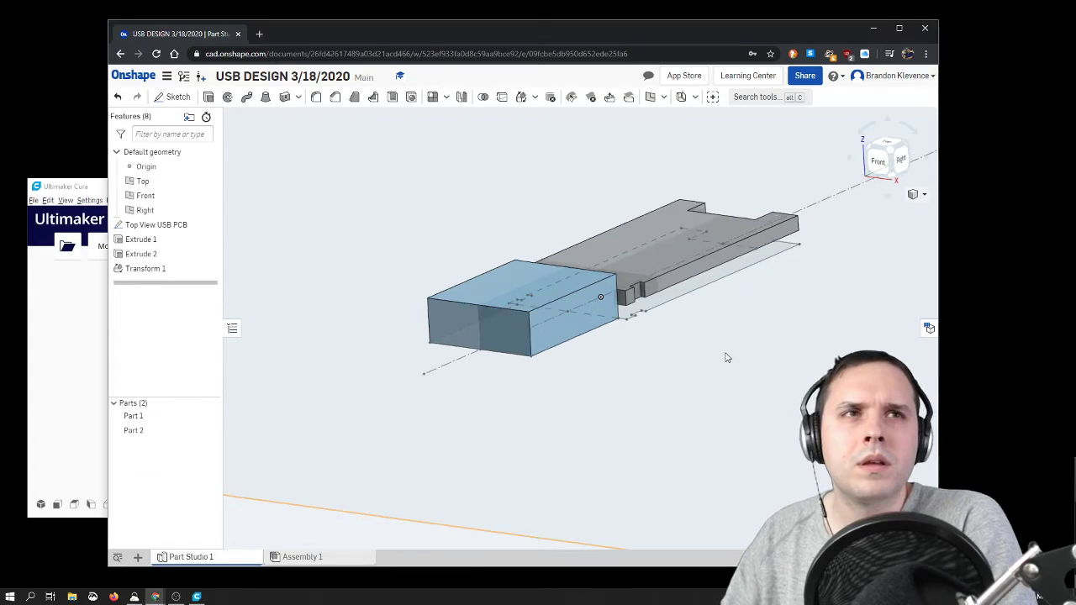
pyautogui.moveTo(735, 348); pyautogui.dragTo(706, 349, button='right')
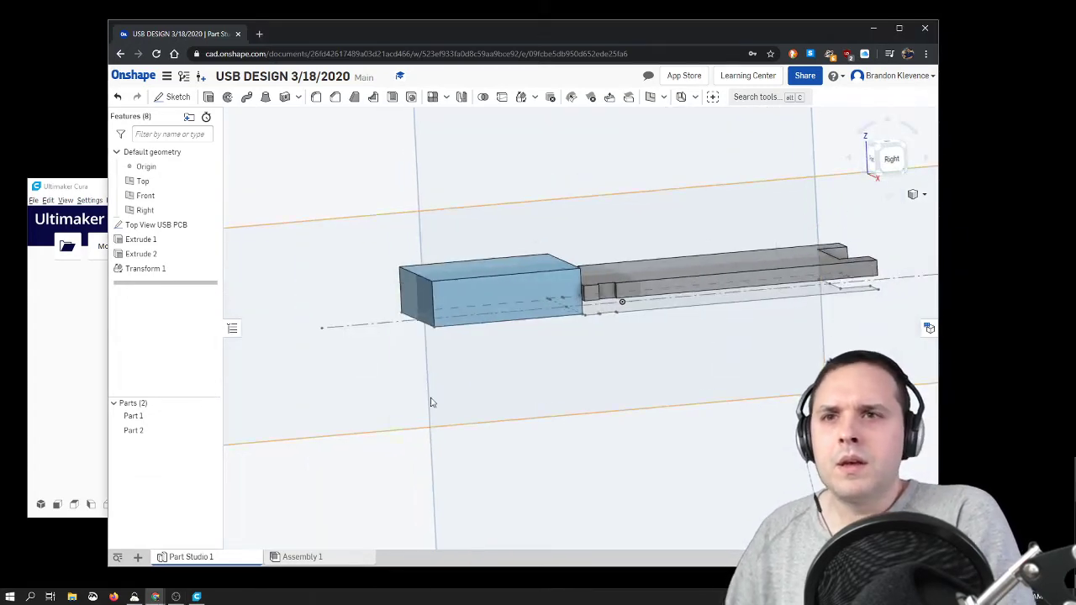
# Step: Rename Part 1, the connector block, as USB Port
pyautogui.rightClick(174, 414)
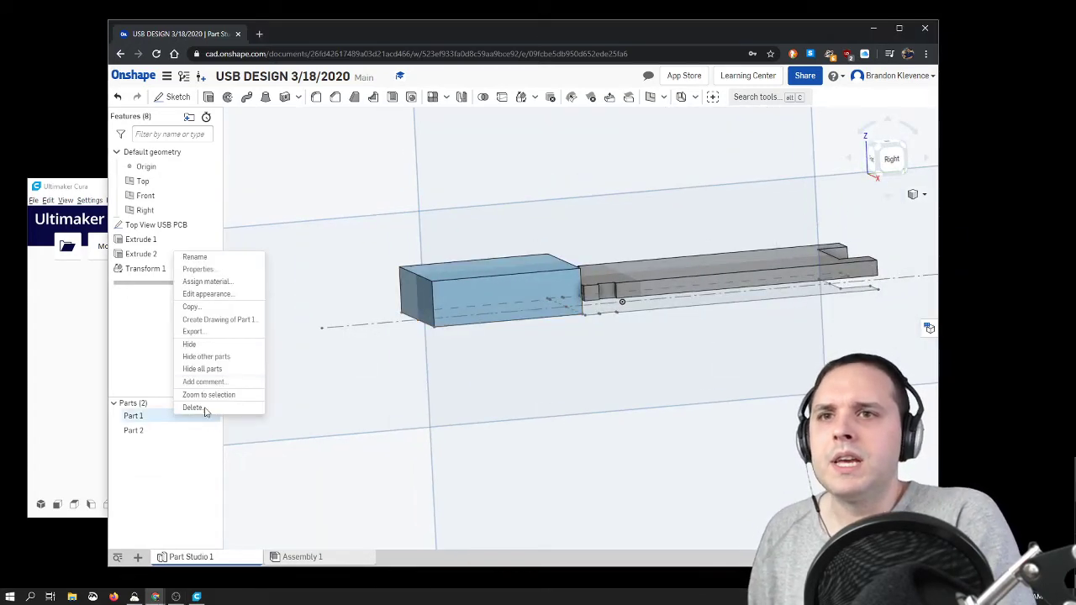
pyautogui.click(238, 257)
pyautogui.write('USB Port')
pyautogui.press('Return')
# Step: Rename Part 2, the circuit board, as USB PCB
pyautogui.rightClick(134, 430)
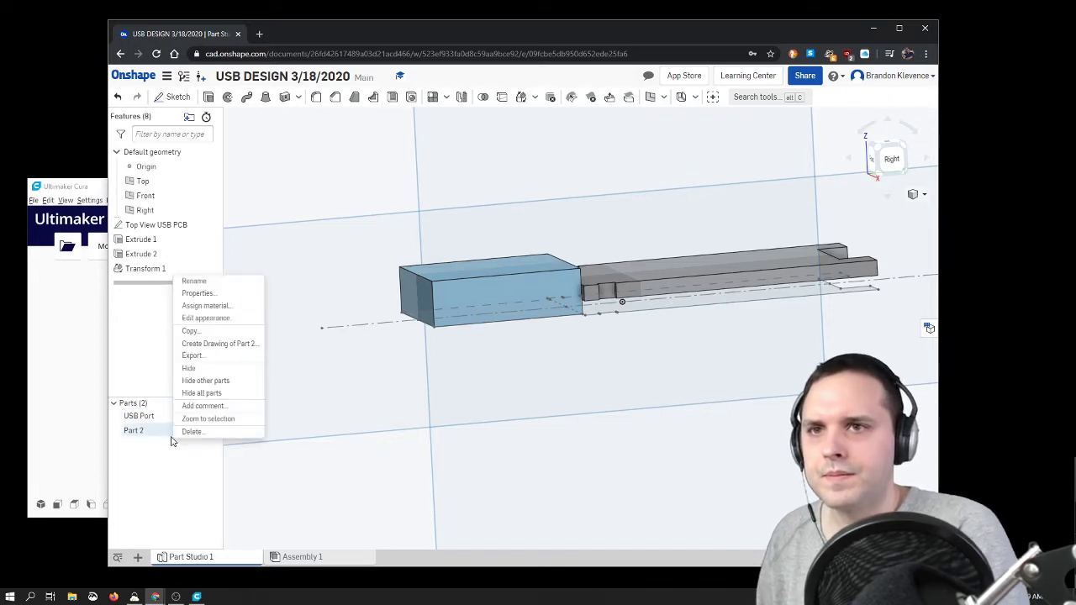
pyautogui.click(214, 283)
pyautogui.write('USB PCB')
pyautogui.press('Return')
# Step: Create a folder named USB Flash Drive in the feature list
pyautogui.click(186, 116)
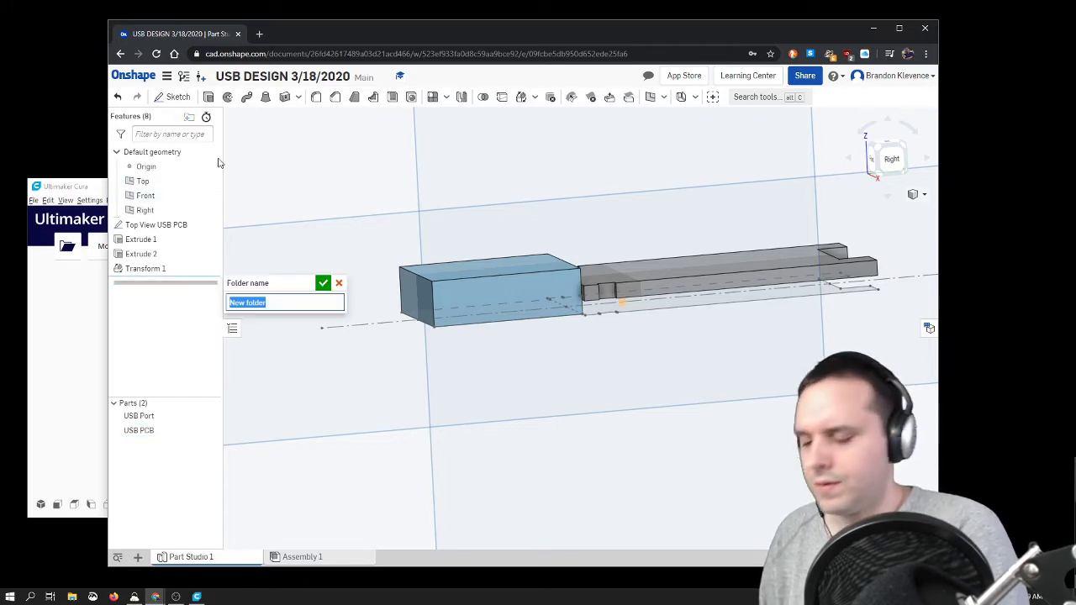
pyautogui.write('USB')
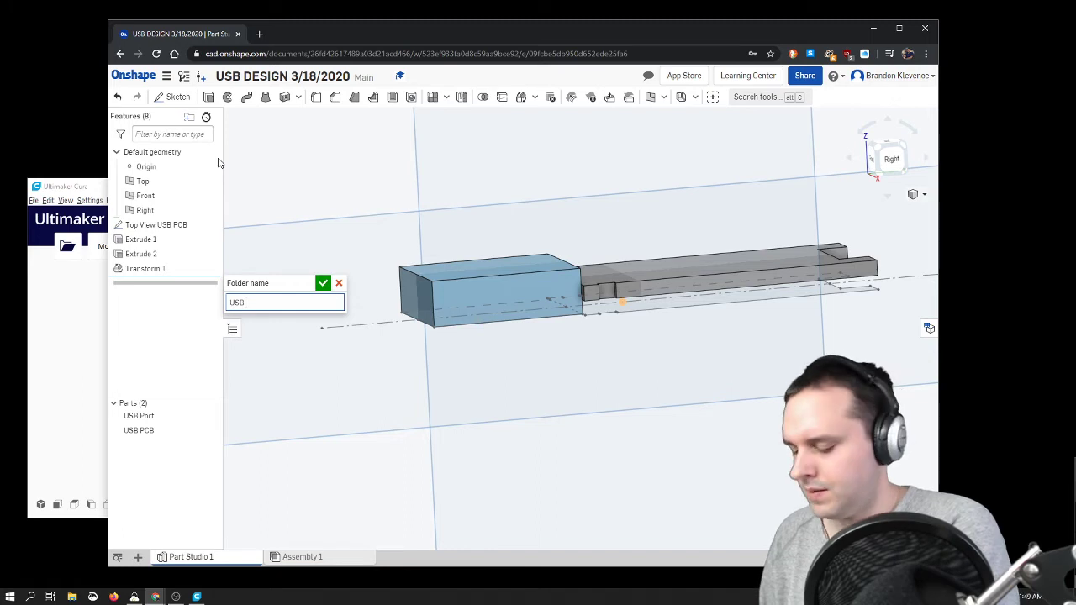
pyautogui.write(' Flash Drive')
pyautogui.press('Return')
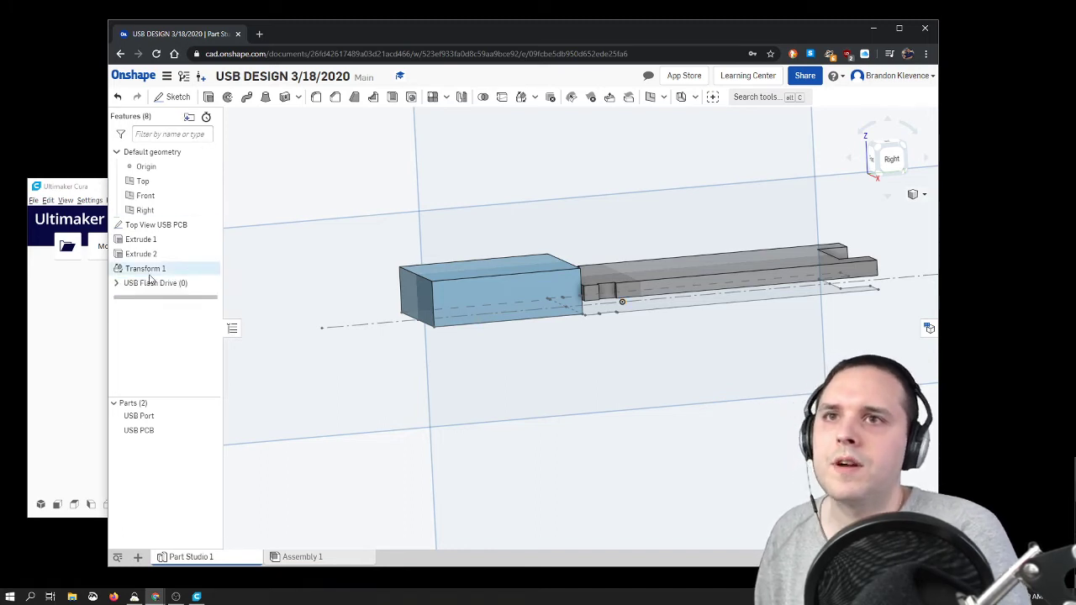
# Step: Move the Top View USB PCB sketch, both extrusions and the transform into the USB Flash Drive folder and expand it
pyautogui.click(154, 270)
pyautogui.keyDown('shift'); pyautogui.click(156, 224); pyautogui.keyUp('shift')
pyautogui.moveTo(154, 266); pyautogui.dragTo(194, 236)
pyautogui.click(117, 225)
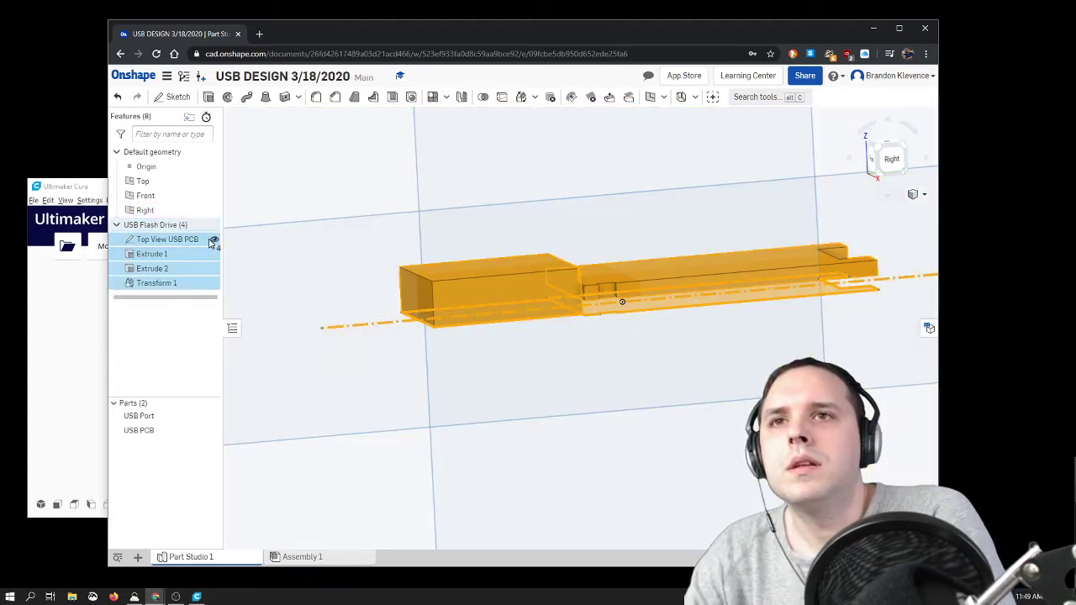
# Step: Hide the Top View USB PCB sketch and clear the feature selection
pyautogui.click(213, 241)
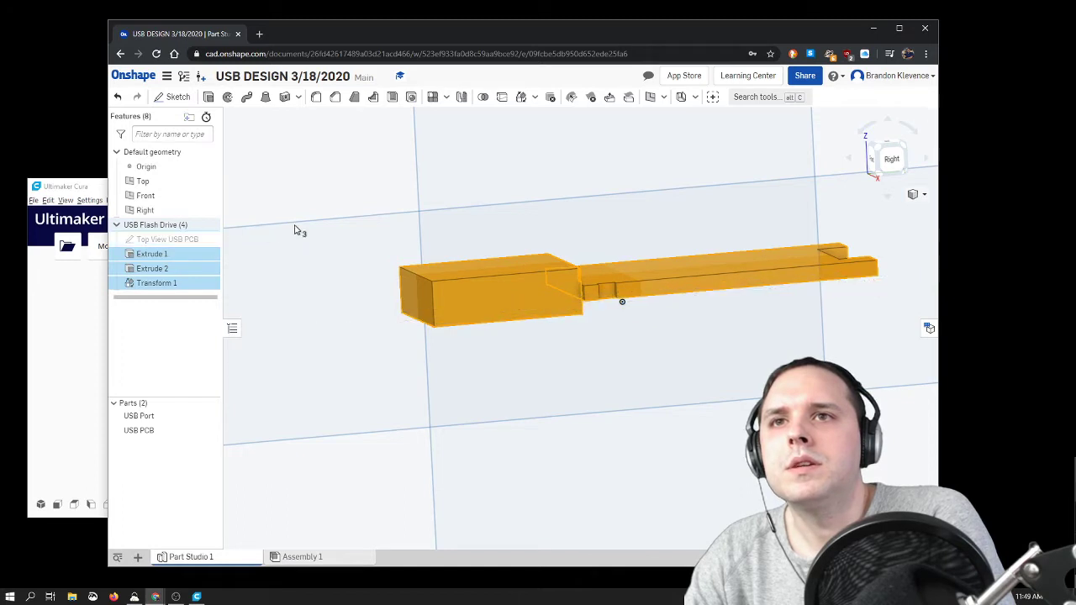
pyautogui.click(882, 159)
pyautogui.scroll(5, 586, 315)
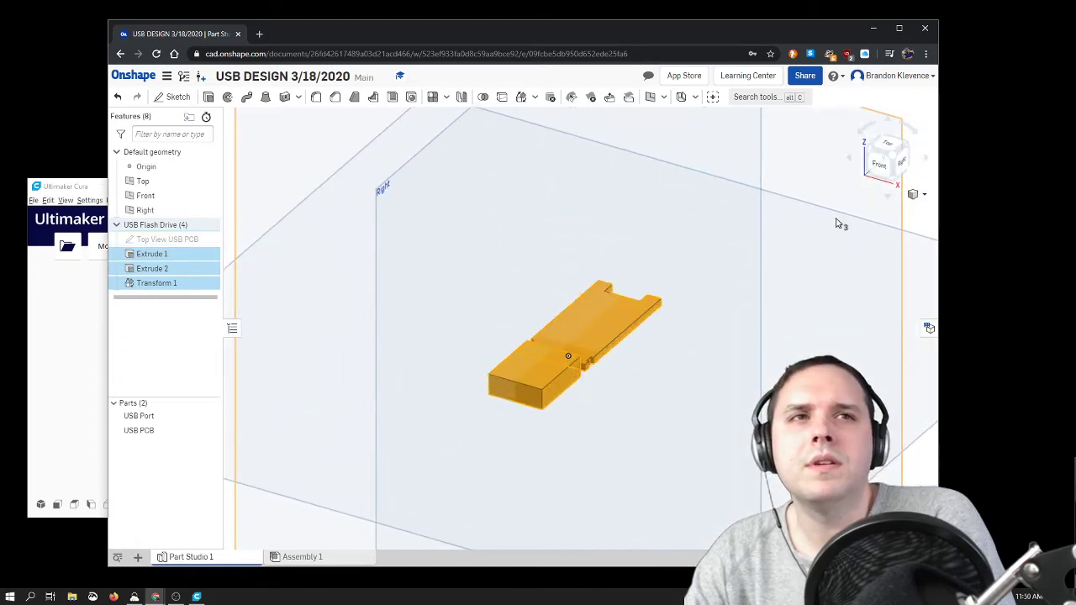
pyautogui.click(881, 223)
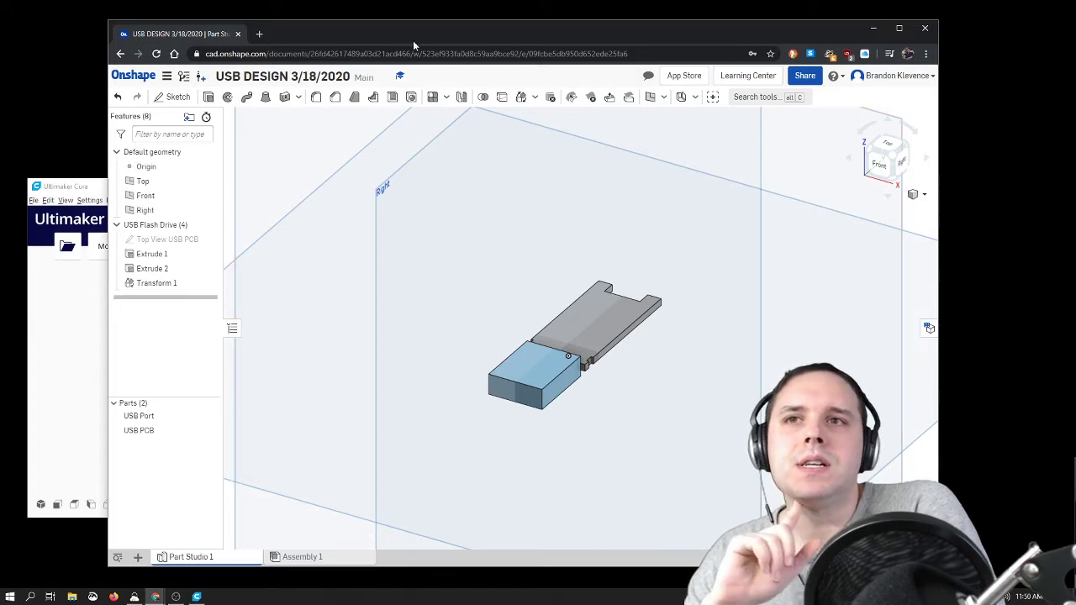
pyautogui.click(895, 146)
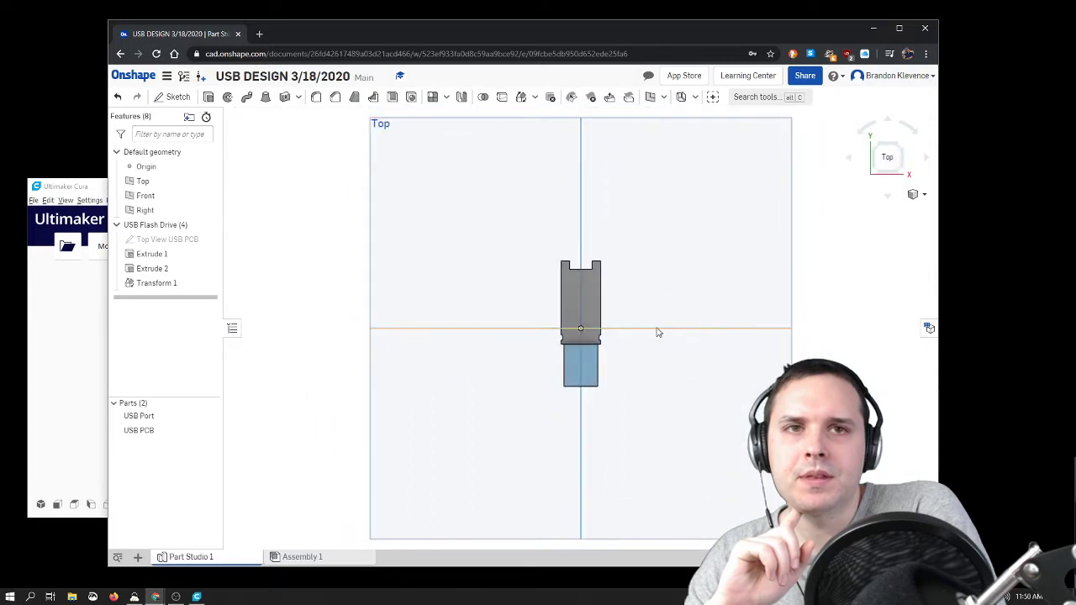
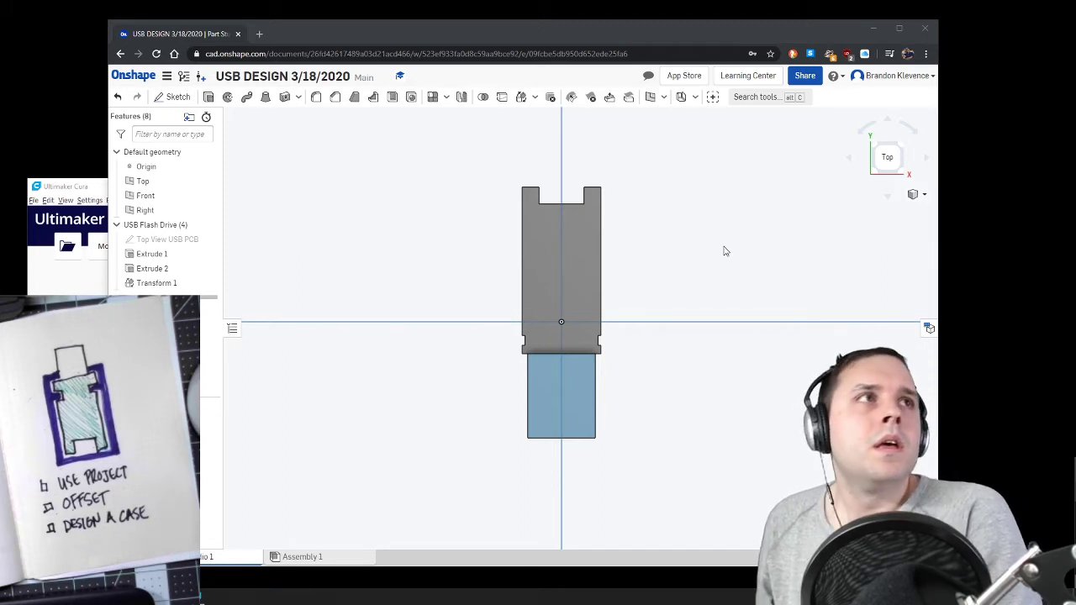
# Step: Start a new sketch on the Top plane for the case around the USB stick
pyautogui.scroll(3, 572, 264)
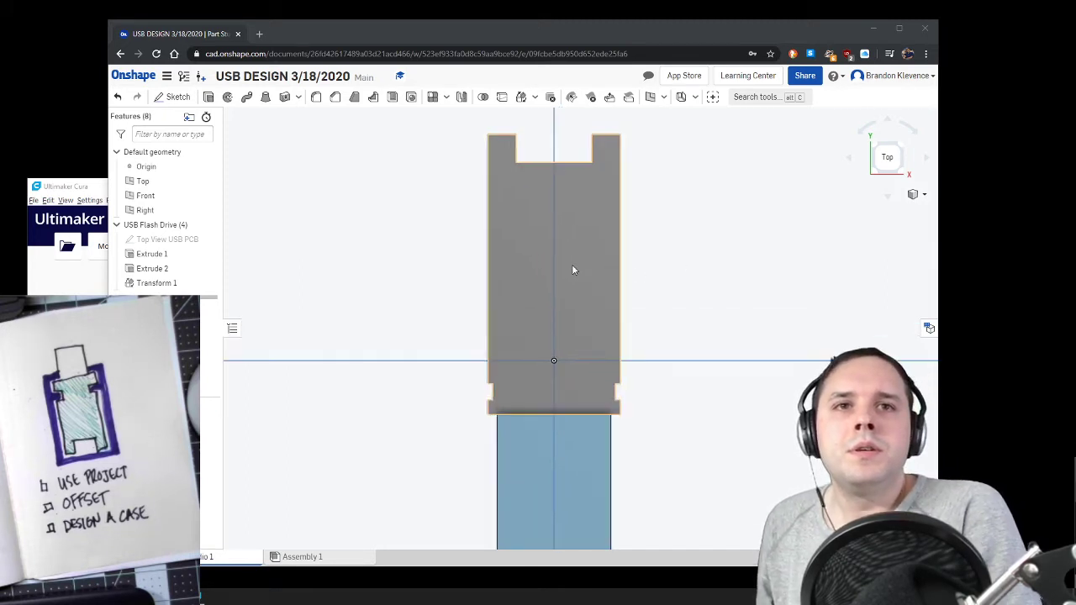
pyautogui.scroll(-1, 572, 264)
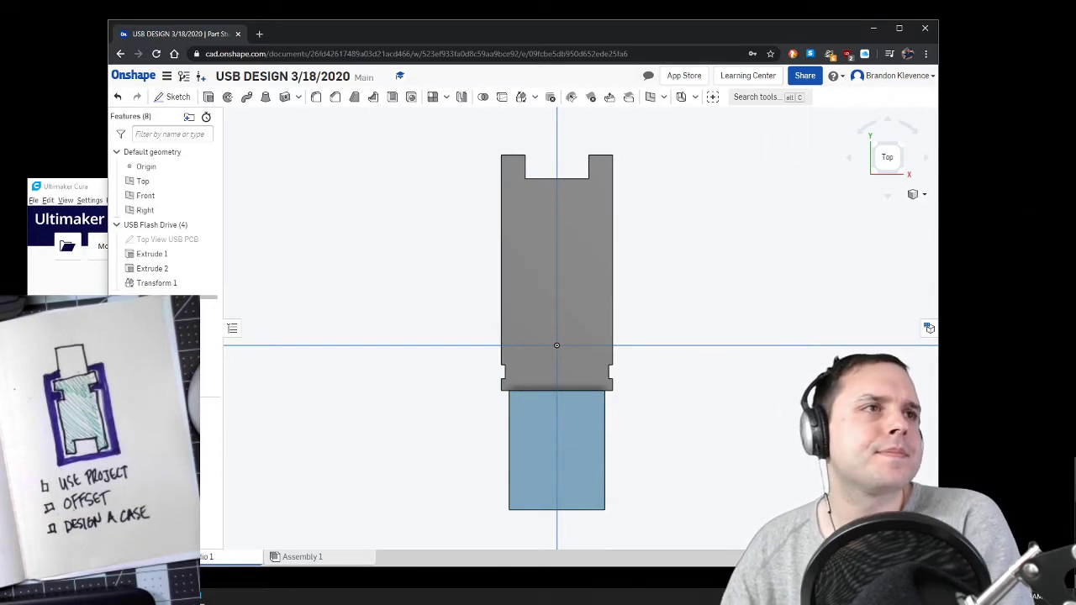
pyautogui.click(172, 103)
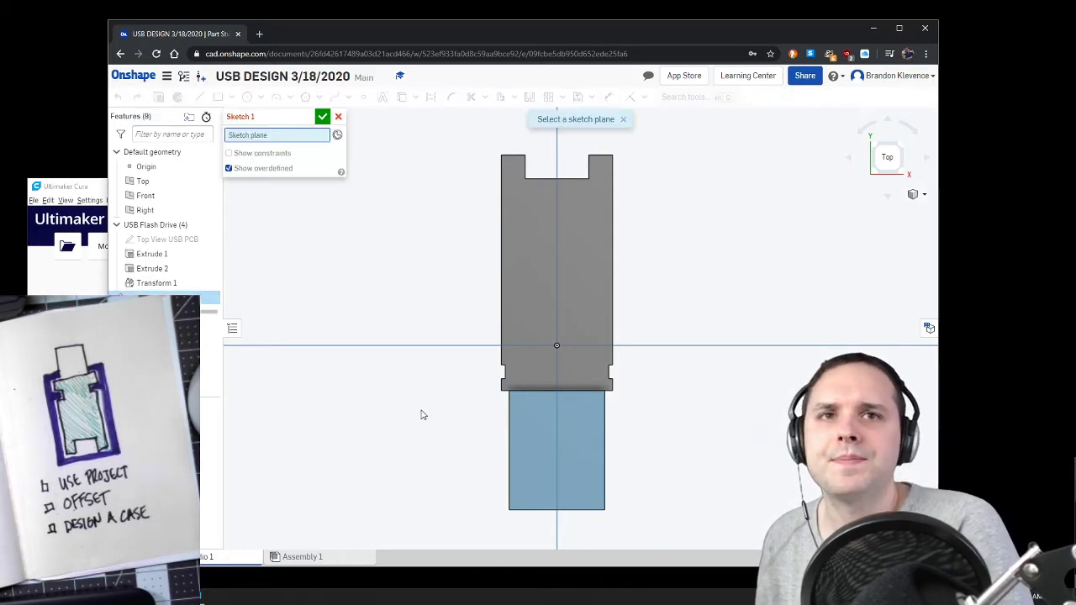
pyautogui.moveTo(422, 413)
pyautogui.mouseDown(button='right')
pyautogui.moveTo(423, 322)
pyautogui.moveTo(456, 352)
pyautogui.moveTo(423, 361)
pyautogui.moveTo(426, 372)
pyautogui.moveTo(477, 342)
pyautogui.mouseUp(button='right')
pyautogui.rightClick(483, 336)
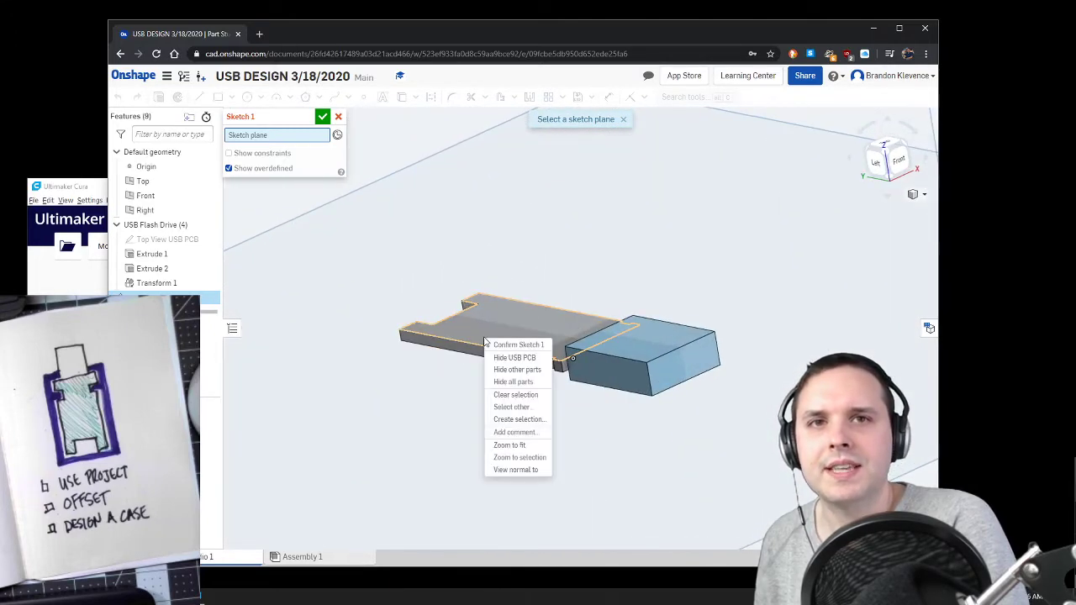
pyautogui.click(412, 394)
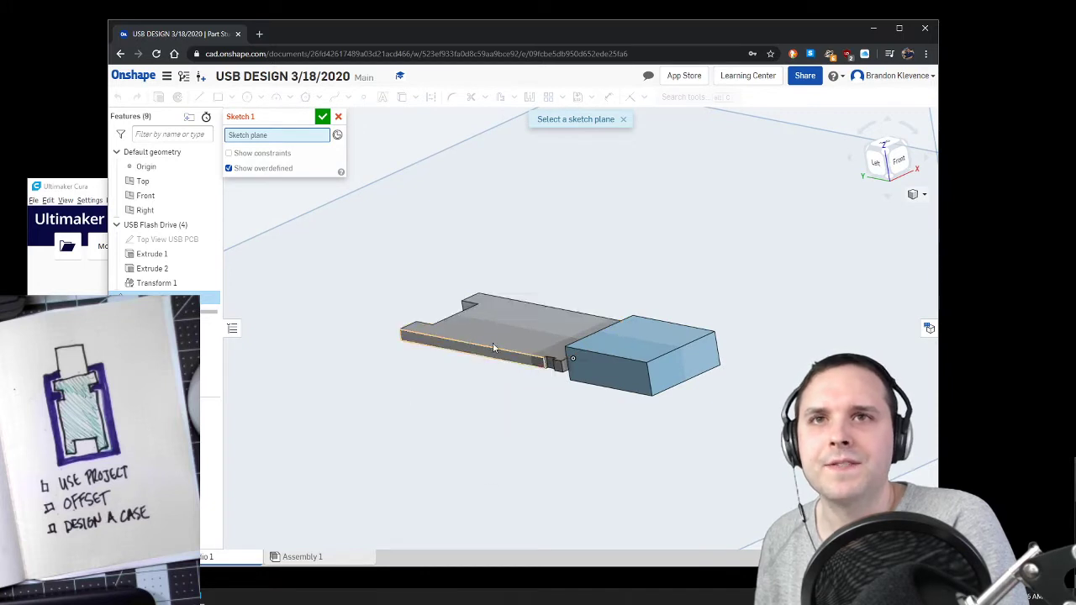
pyautogui.moveTo(491, 343); pyautogui.dragTo(495, 424, button='right')
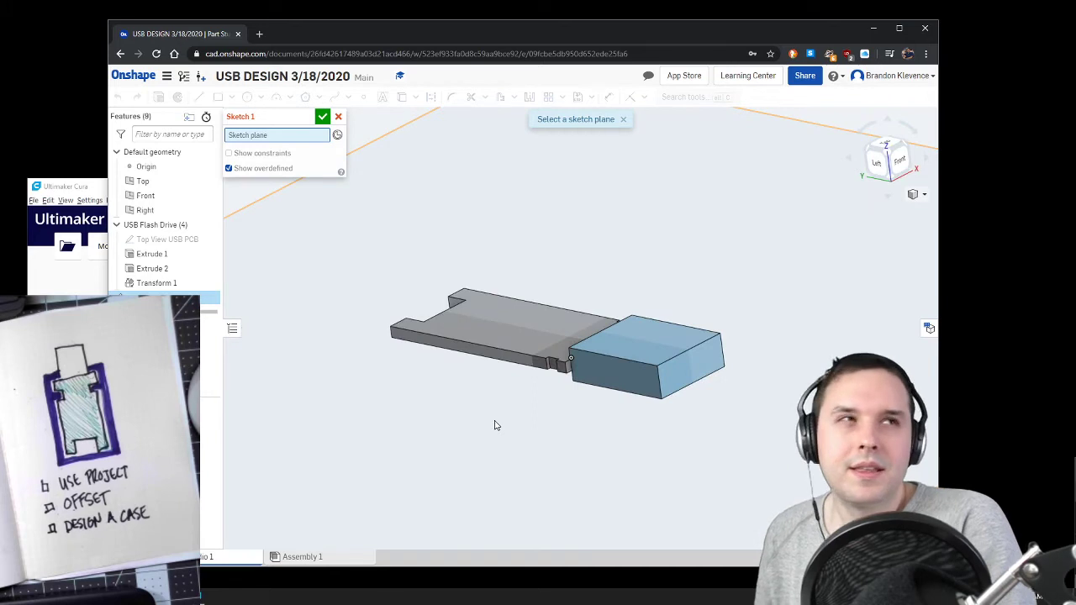
pyautogui.moveTo(499, 452); pyautogui.dragTo(493, 475, button='right')
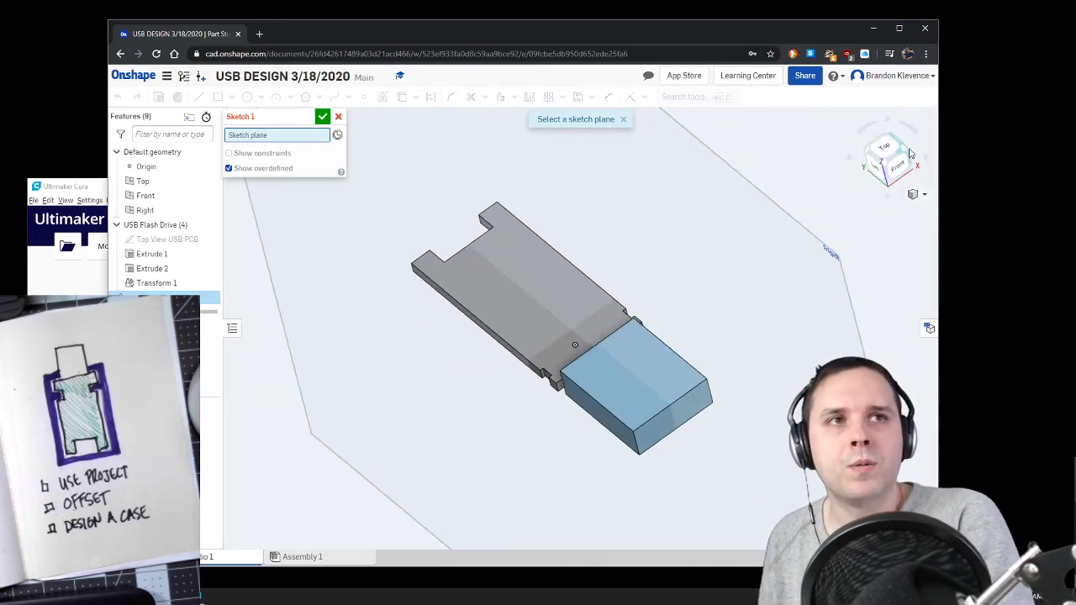
pyautogui.click(917, 194)
pyautogui.click(909, 210)
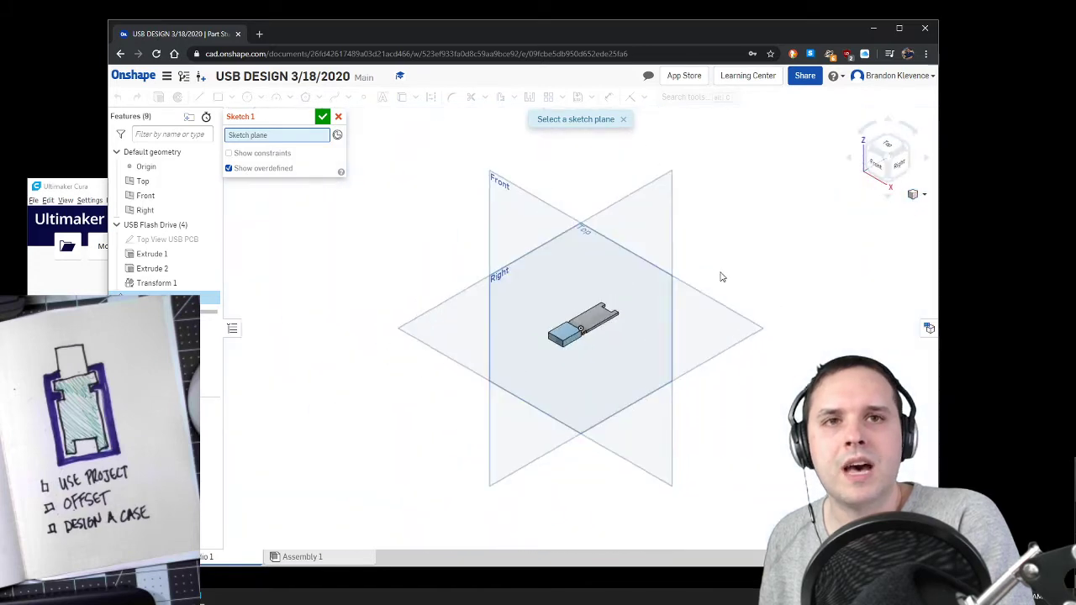
pyautogui.click(561, 398)
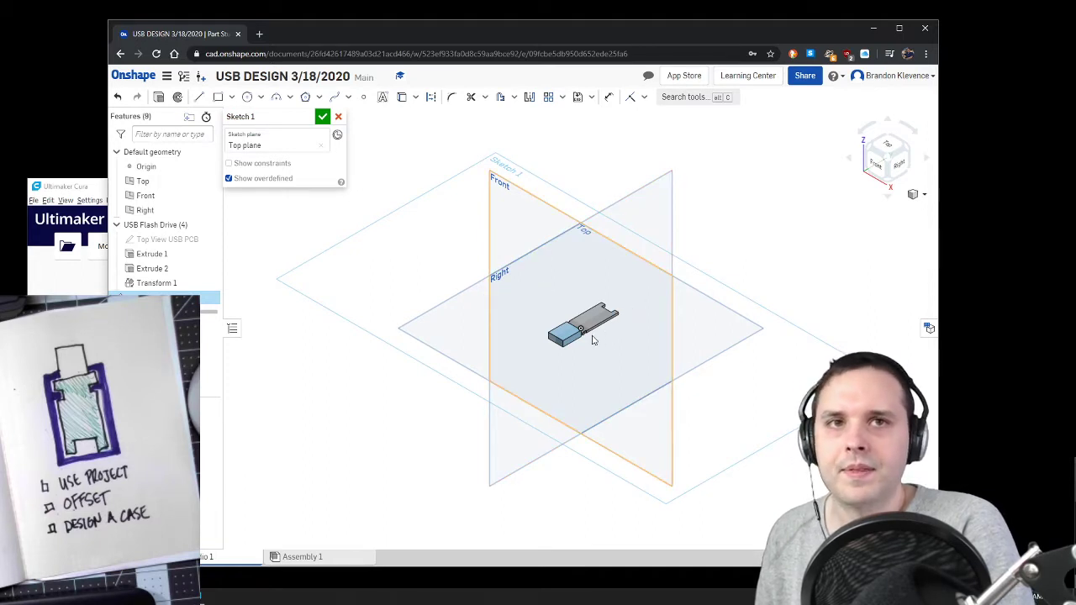
# Step: Project the outlines of the circuit board and the USB connector into the sketch with Use (Project/Convert)
pyautogui.scroll(6, 592, 339)
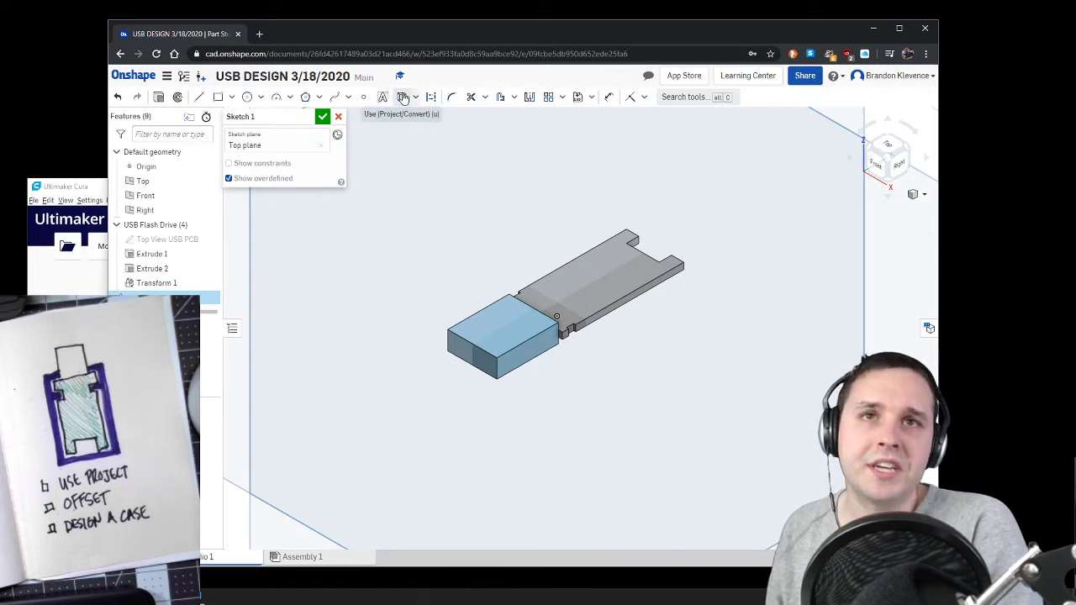
pyautogui.click(404, 98)
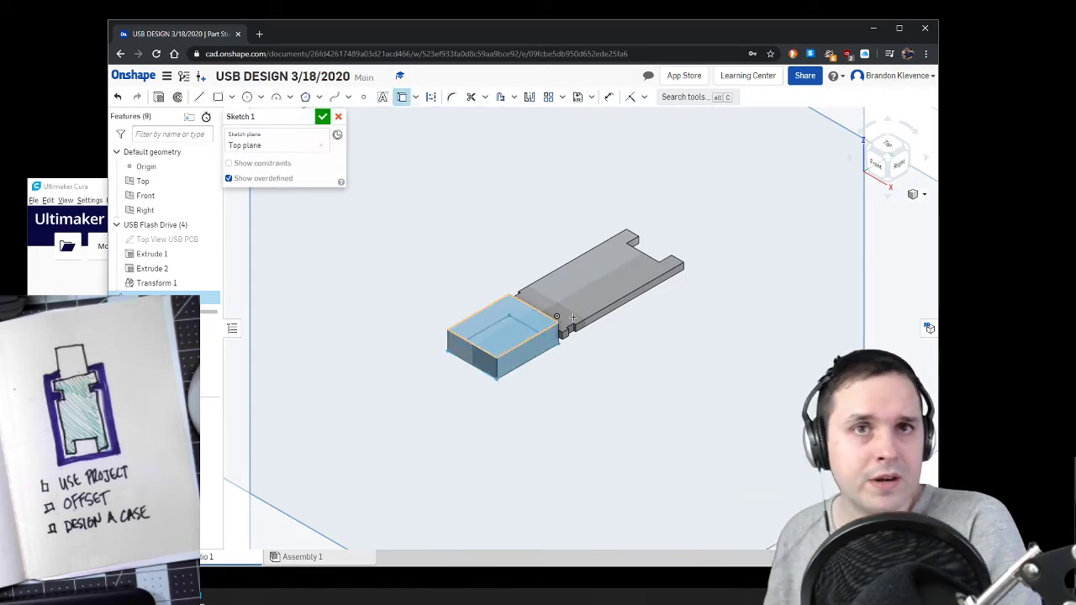
pyautogui.click(583, 275)
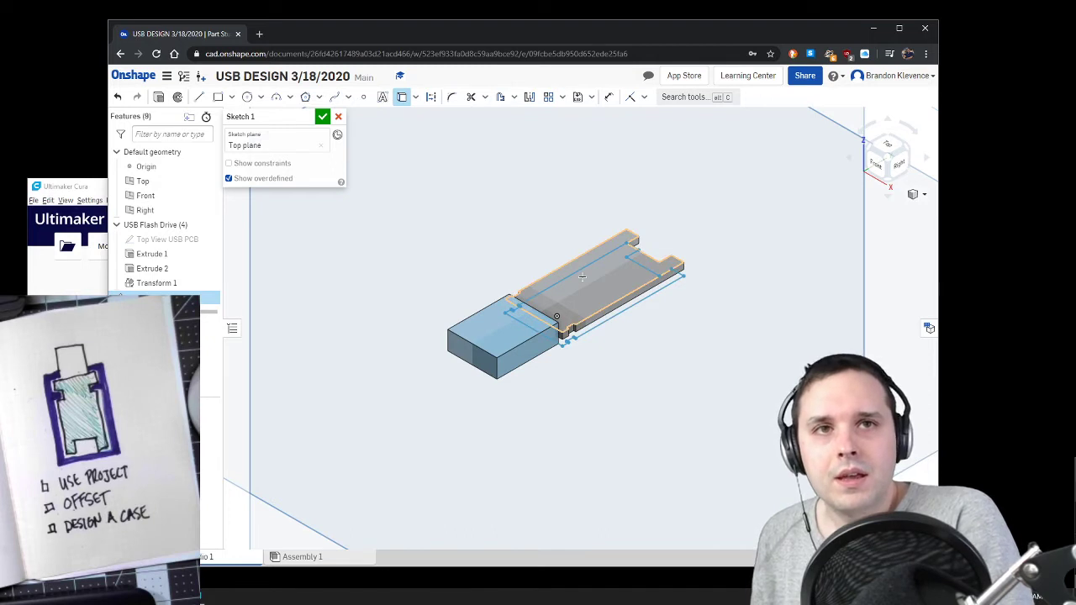
pyautogui.click(523, 332)
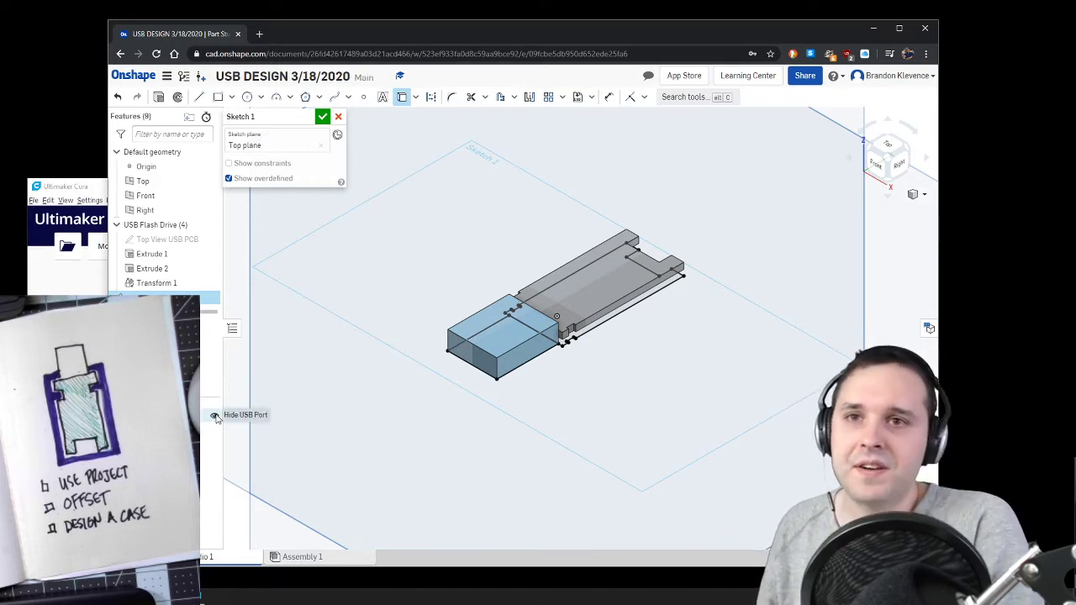
# Step: Hide the USB Port and USB PCB parts so only the projected sketch outlines remain displayed
pyautogui.click(214, 416)
pyautogui.click(214, 432)
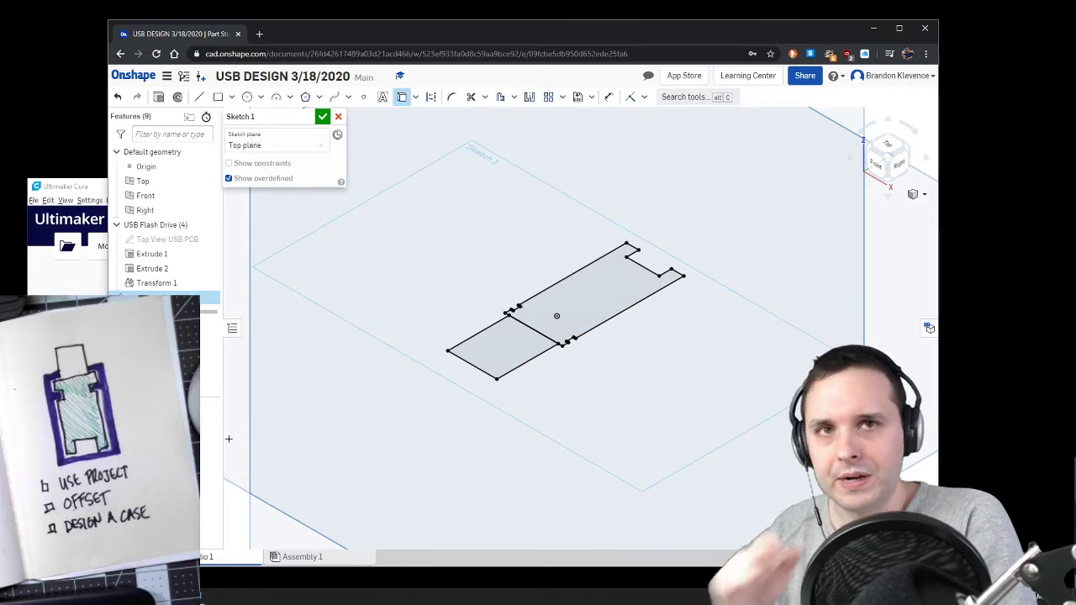
pyautogui.click(893, 148)
pyautogui.scroll(5, 588, 311)
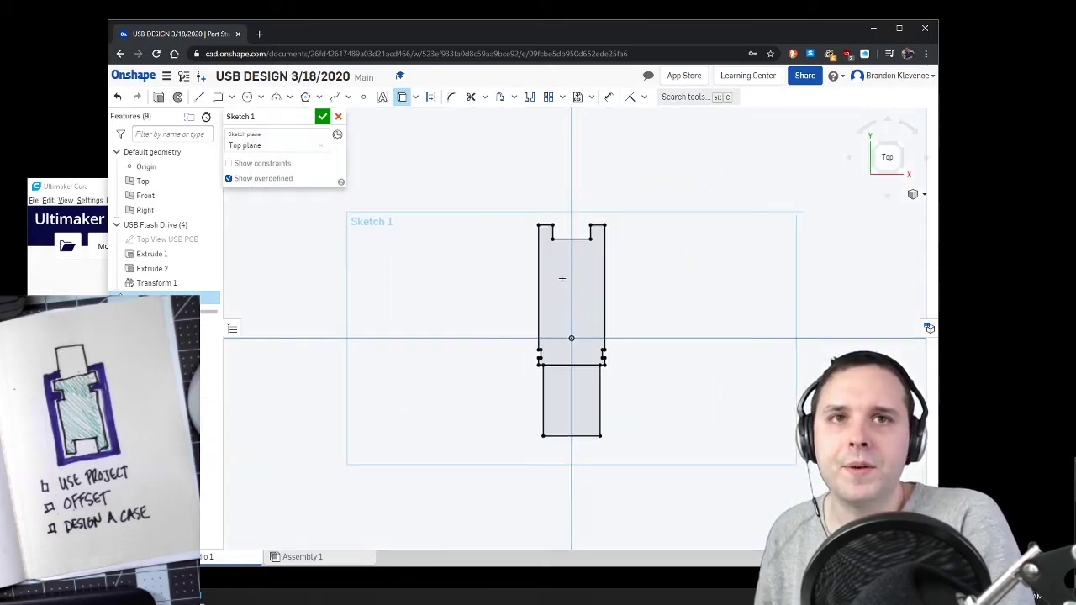
pyautogui.scroll(1, 561, 281)
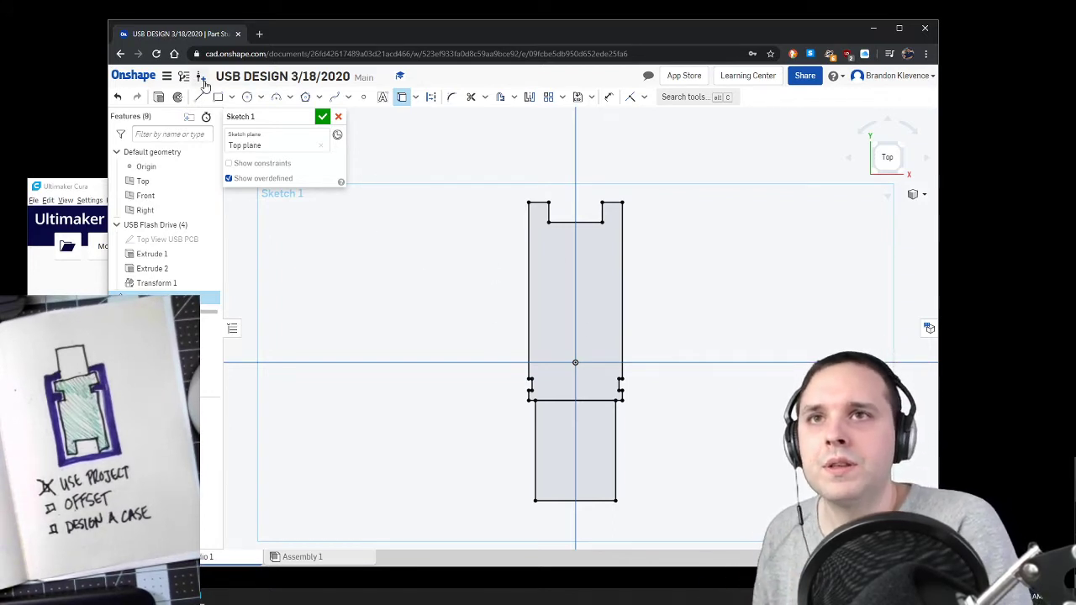
# Step: Offset all edges of the projected circuit board outline outward, including the side notches and the end recess
pyautogui.click(402, 97)
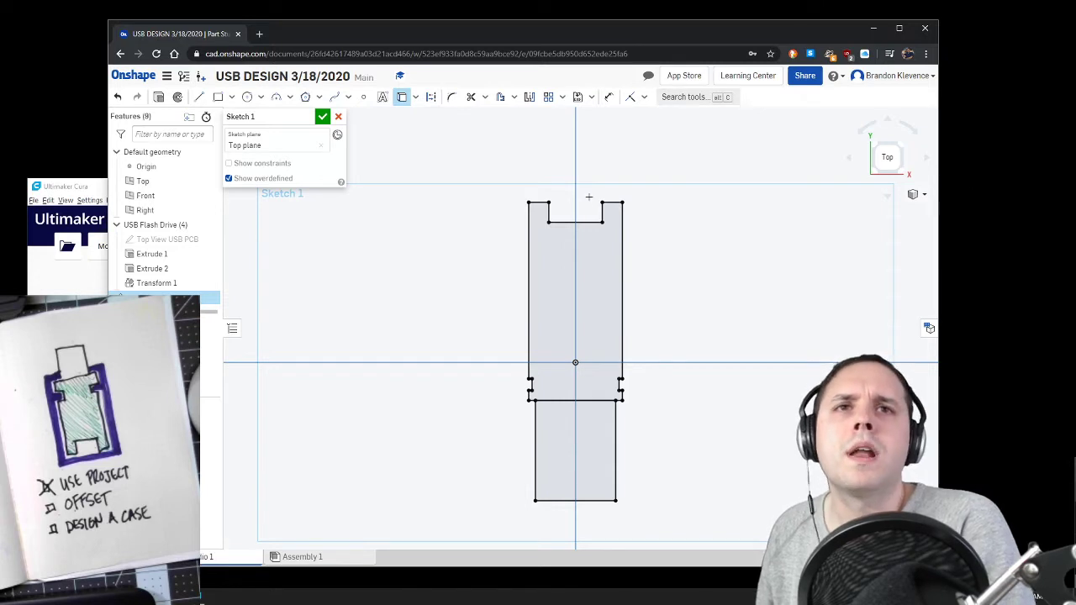
pyautogui.click(500, 98)
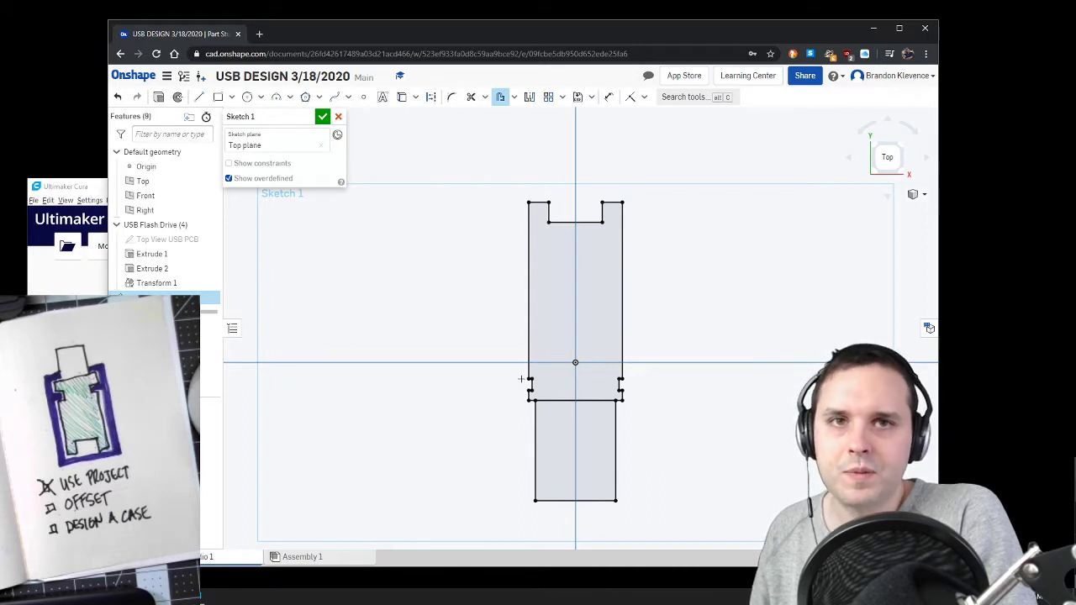
pyautogui.scroll(5, 523, 382)
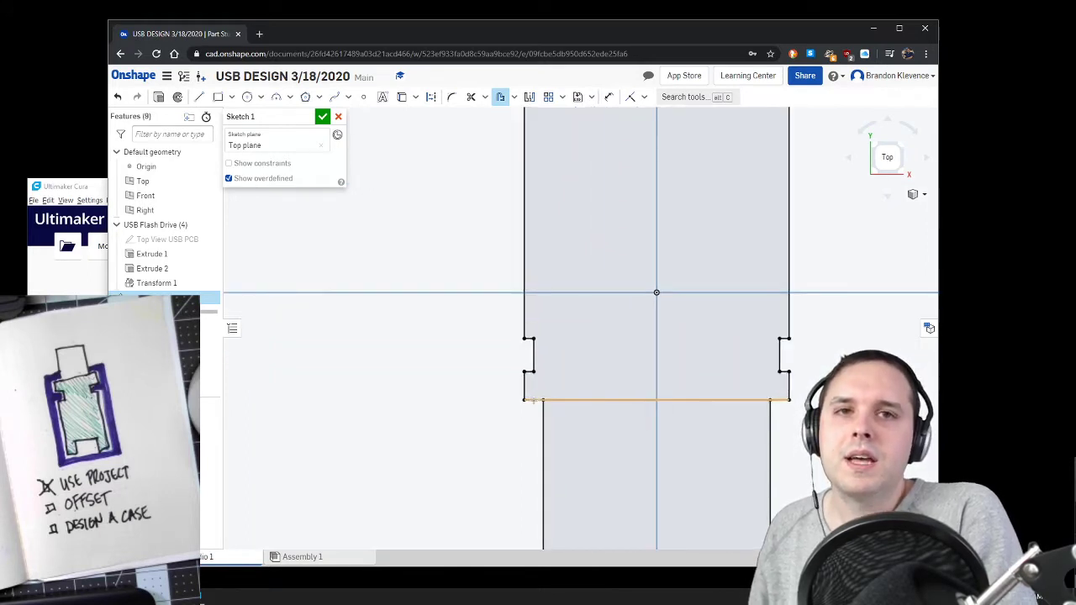
pyautogui.click(529, 400)
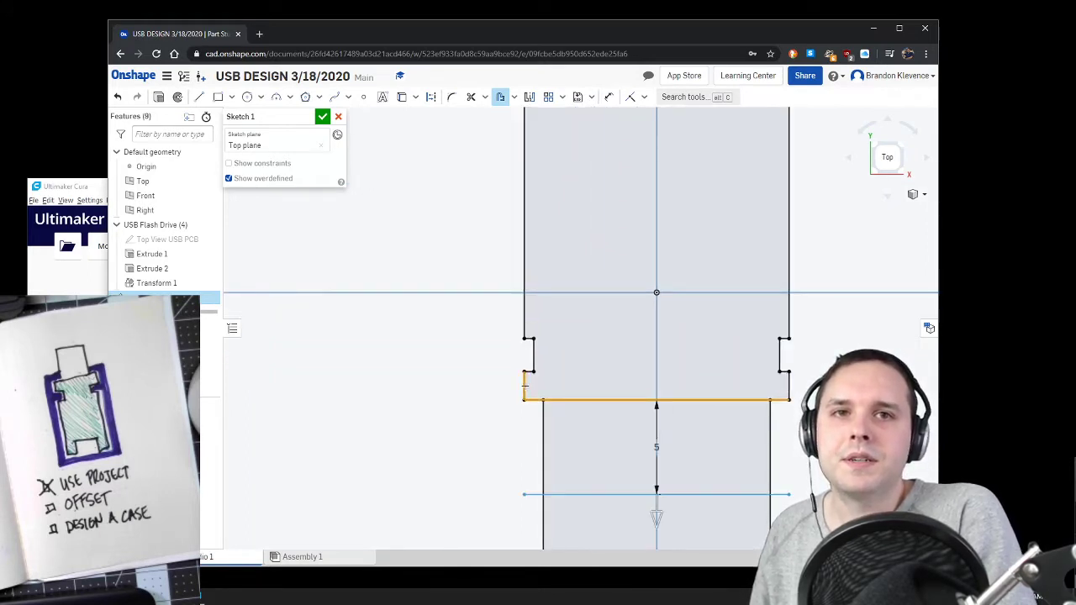
pyautogui.click(524, 385)
pyautogui.click(532, 356)
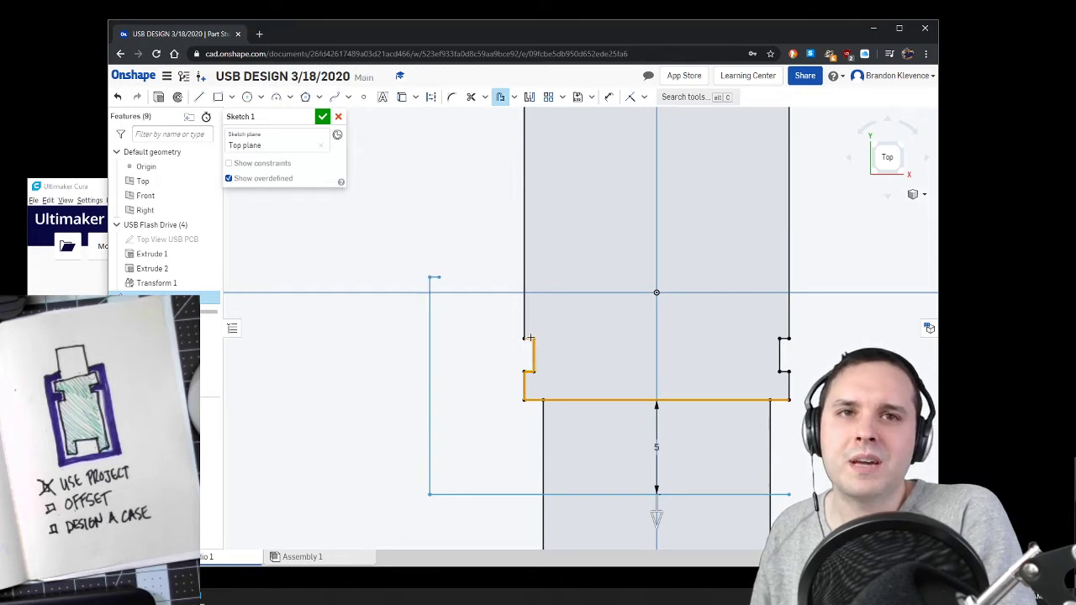
pyautogui.click(526, 316)
pyautogui.scroll(-8, 527, 303)
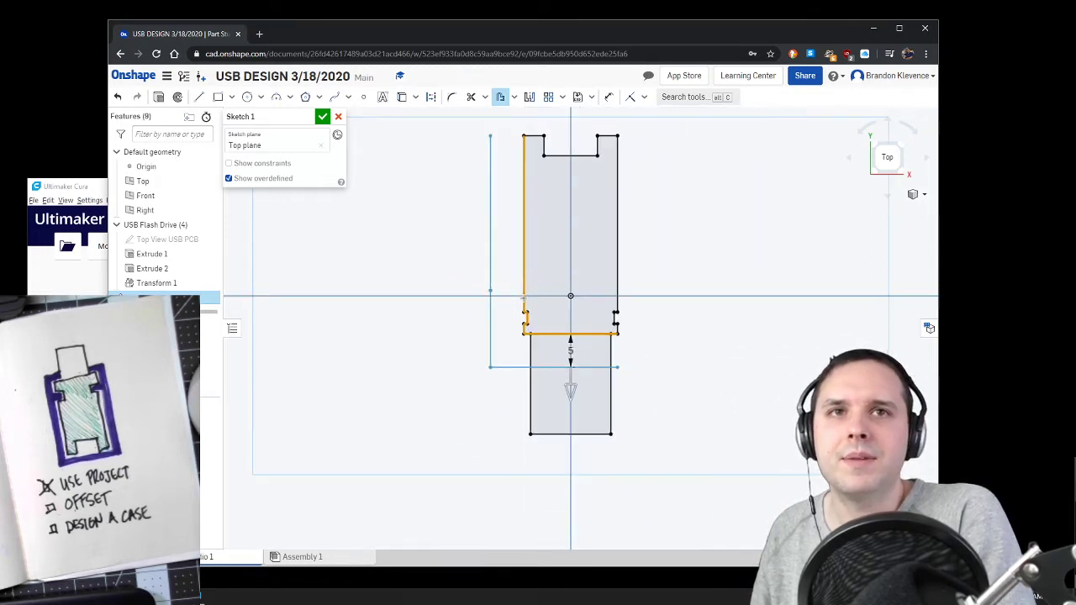
pyautogui.scroll(4, 562, 207)
pyautogui.moveTo(460, 223); pyautogui.dragTo(579, 435)
pyautogui.scroll(5, 562, 417)
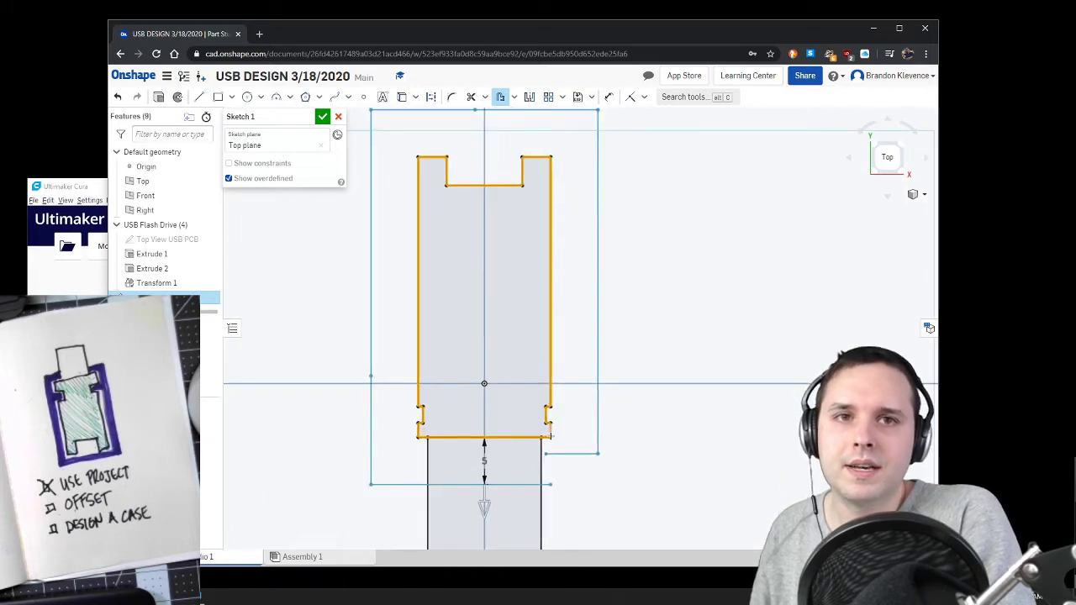
pyautogui.scroll(-3, 572, 404)
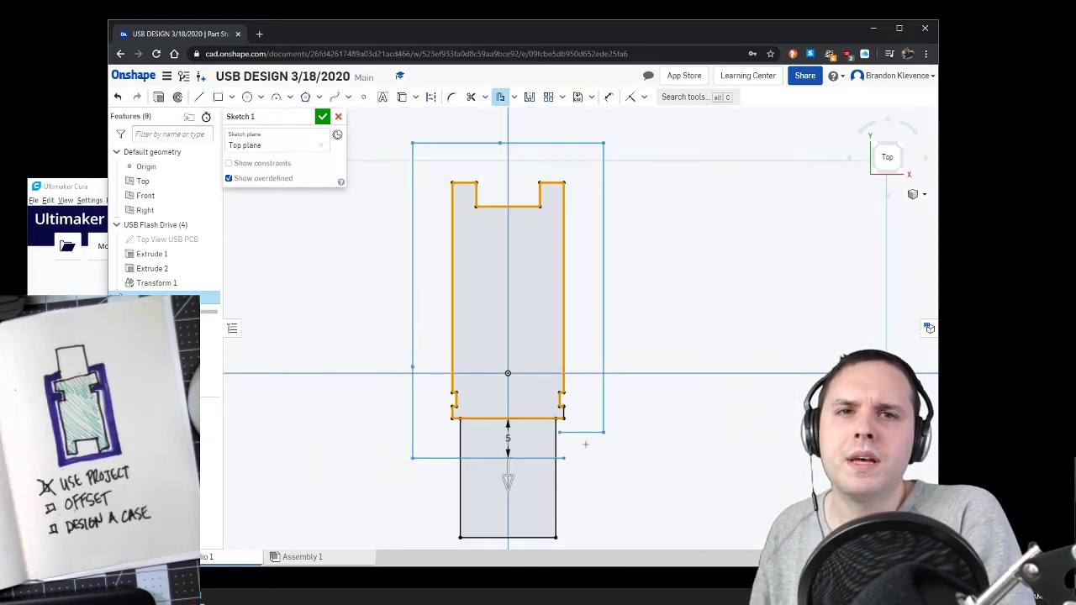
pyautogui.scroll(3, 562, 416)
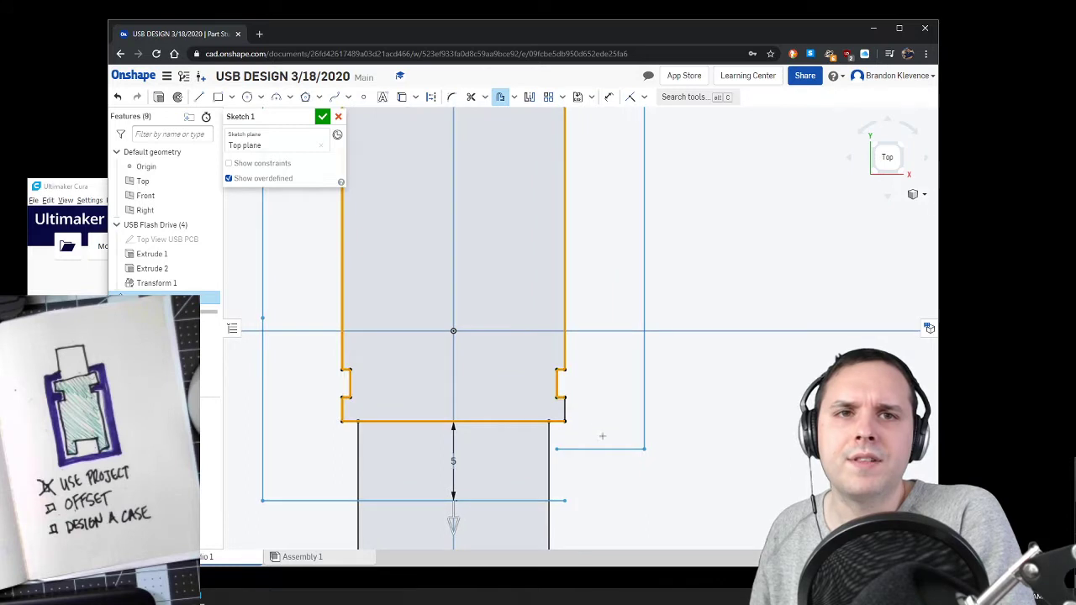
pyautogui.click(566, 410)
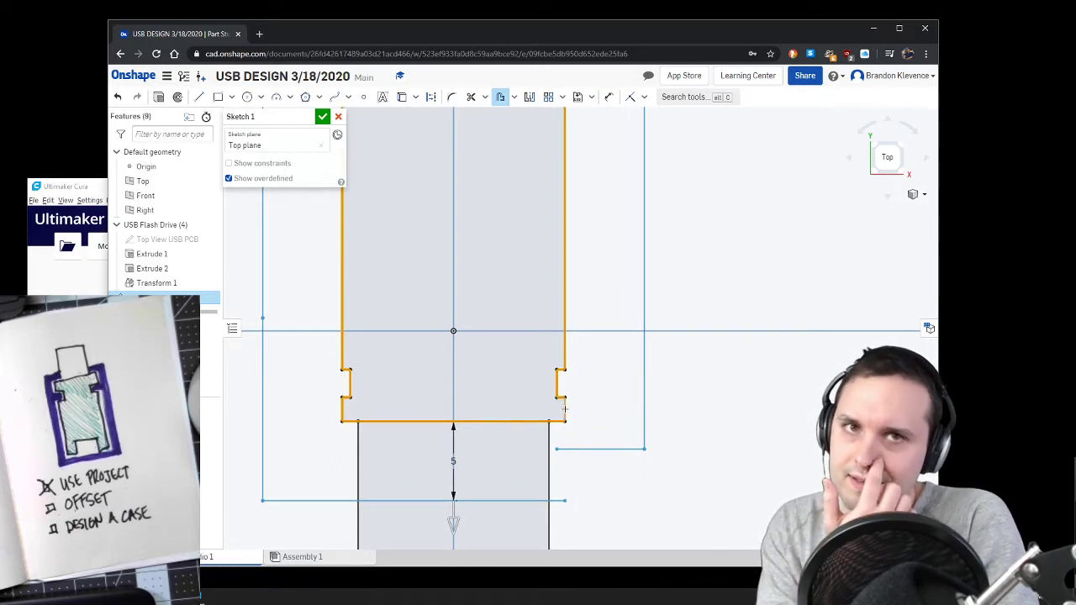
# Step: Set the offset distance around the circuit board outline to 1 mm and end the Offset tool
pyautogui.scroll(-3, 584, 403)
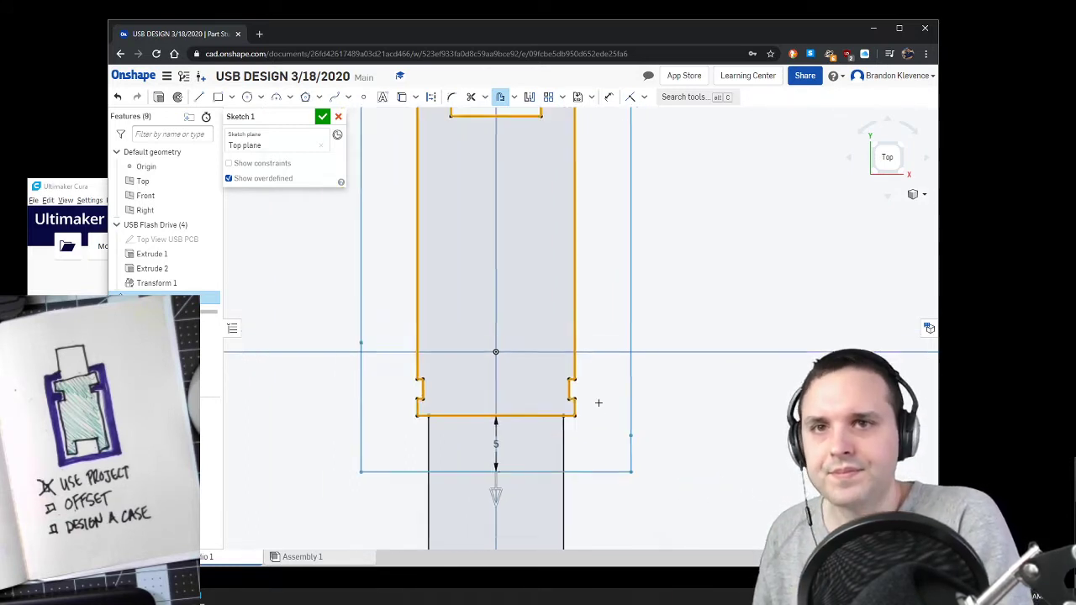
pyautogui.scroll(-2, 608, 312)
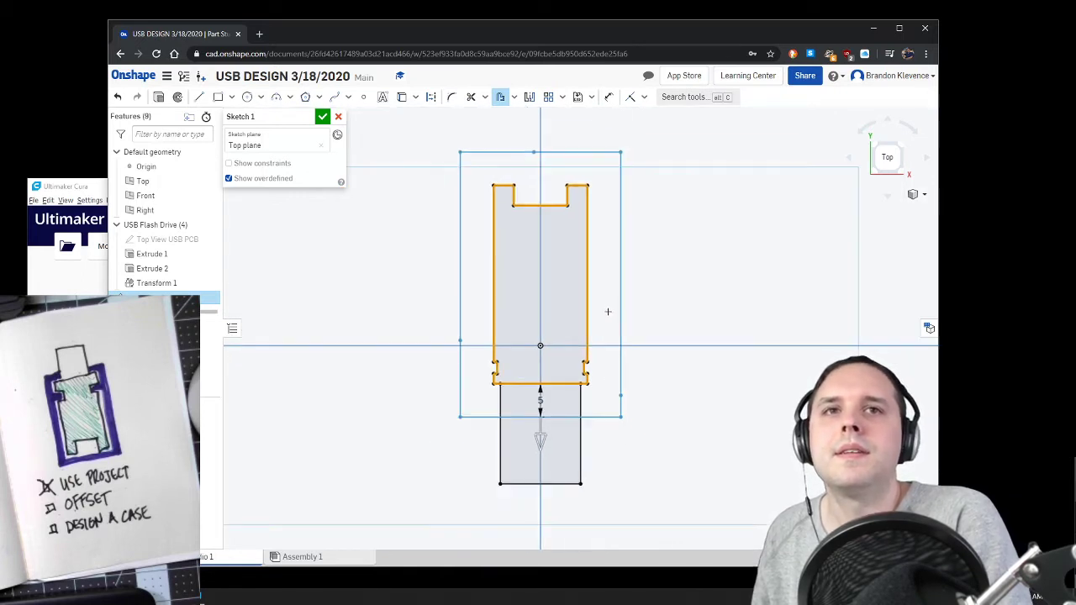
pyautogui.scroll(2, 637, 212)
pyautogui.scroll(-2, 632, 236)
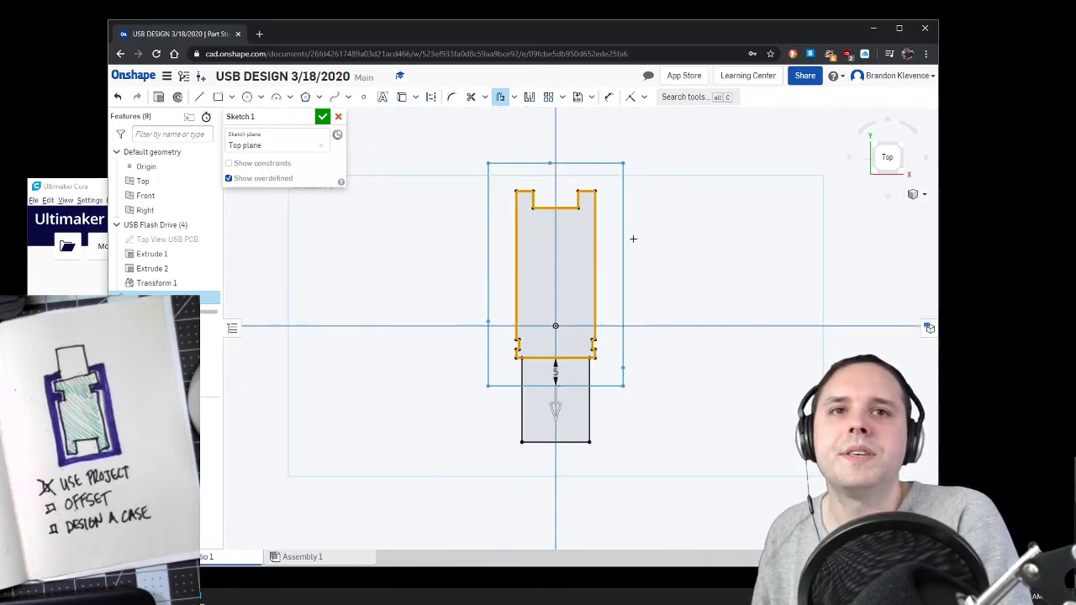
pyautogui.scroll(3, 579, 347)
pyautogui.click(513, 438)
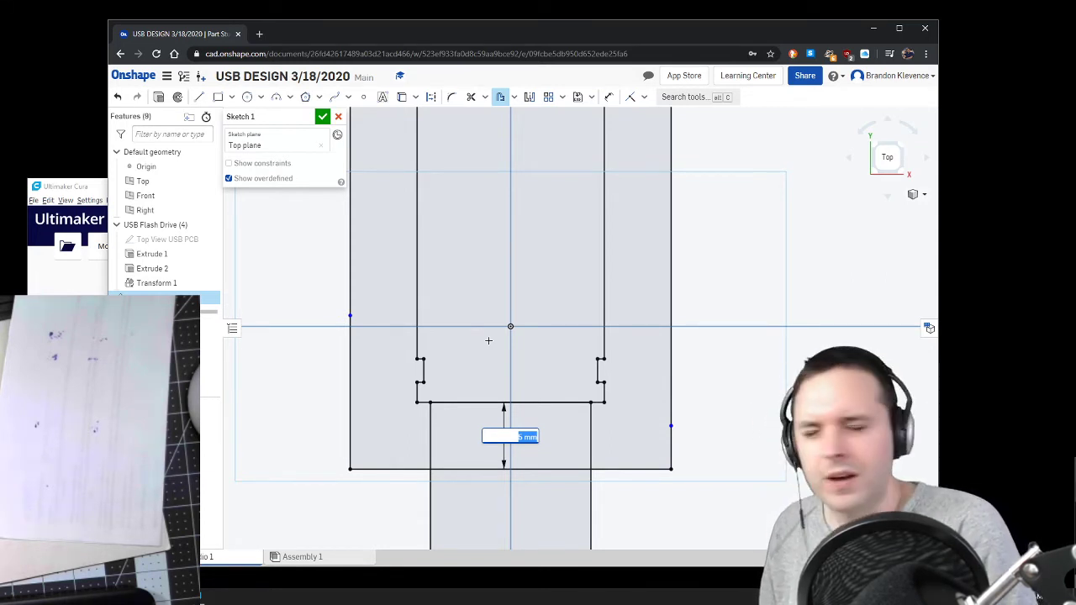
pyautogui.write('1')
pyautogui.press('Return')
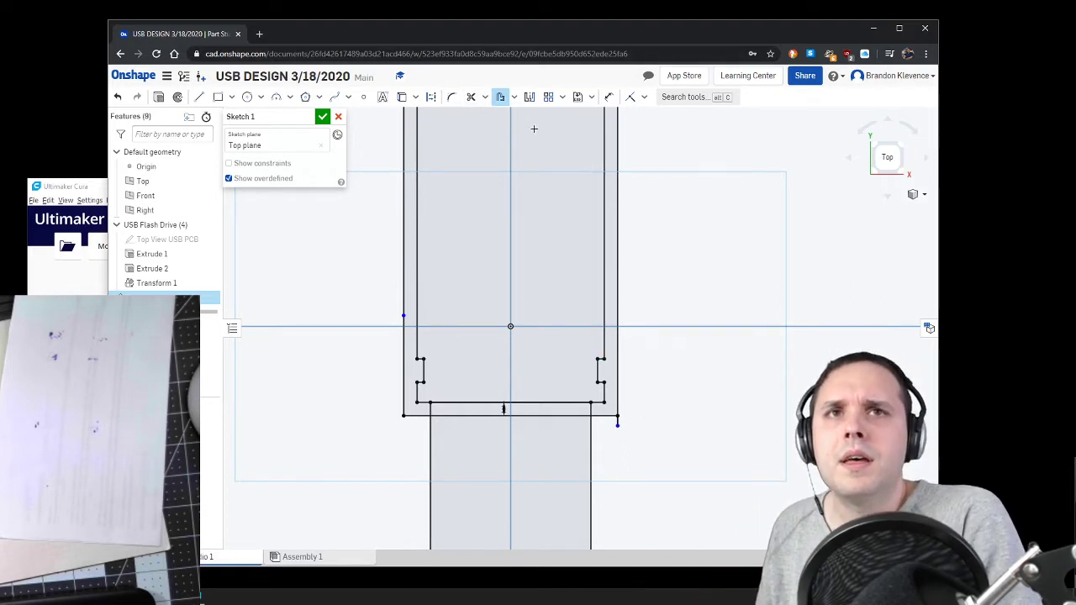
pyautogui.press('Escape')
# Step: Trim away the short stray line extending past the 1 mm offset outline's corner beside the USB connector
pyautogui.scroll(-3, 681, 161)
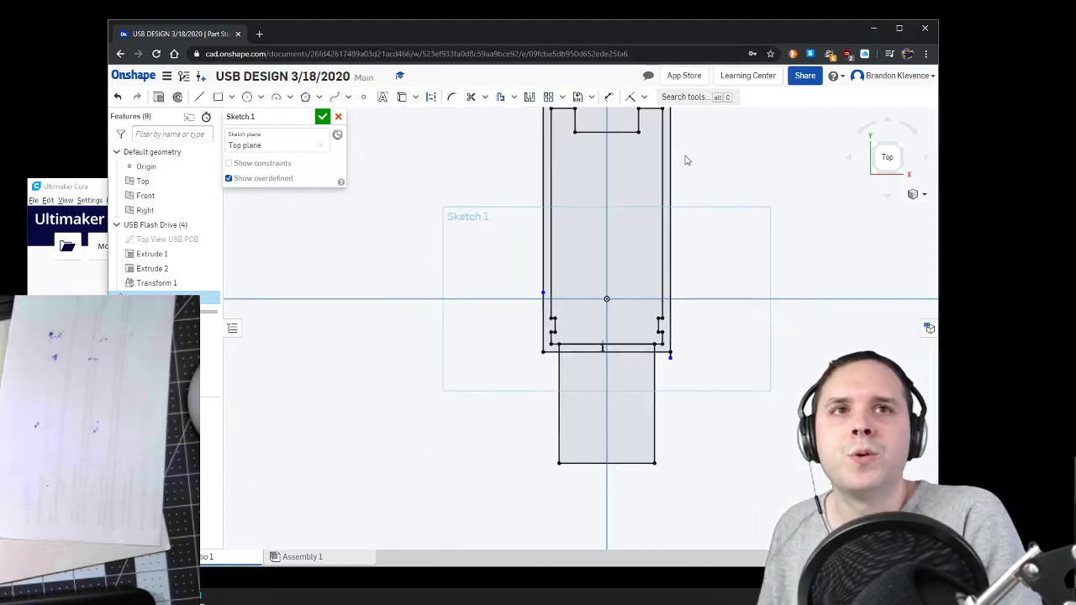
pyautogui.scroll(2, 691, 125)
pyautogui.scroll(2, 695, 261)
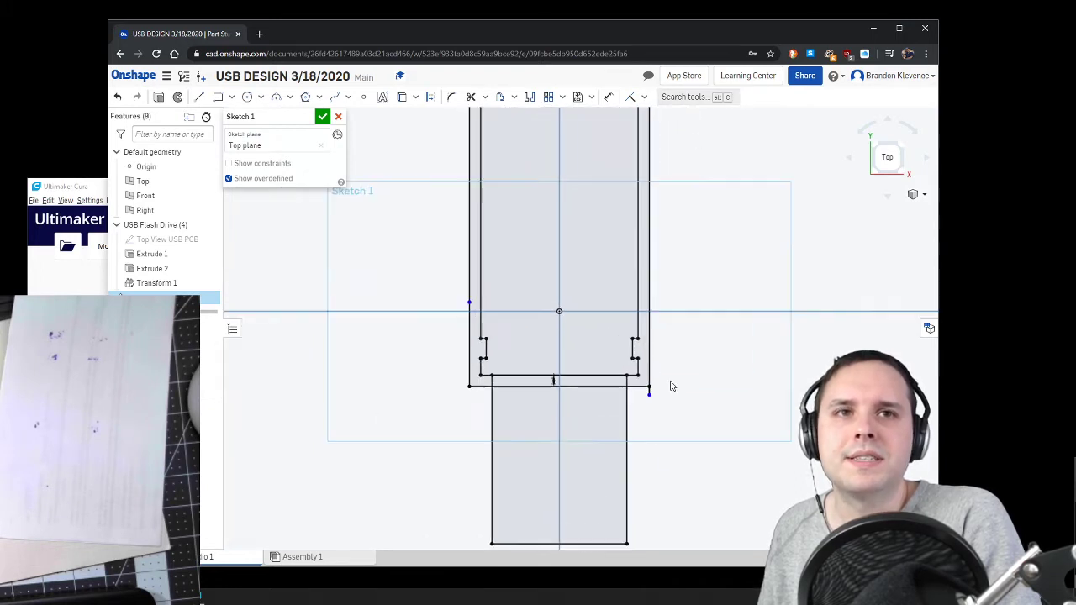
pyautogui.scroll(3, 647, 396)
pyautogui.click(661, 407)
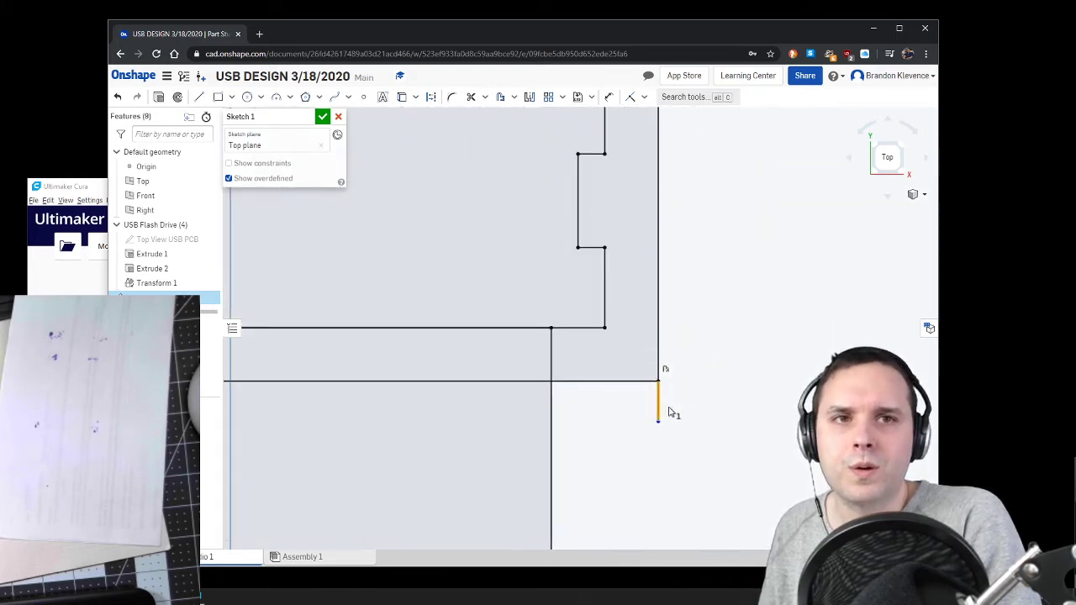
pyautogui.press('Delete')
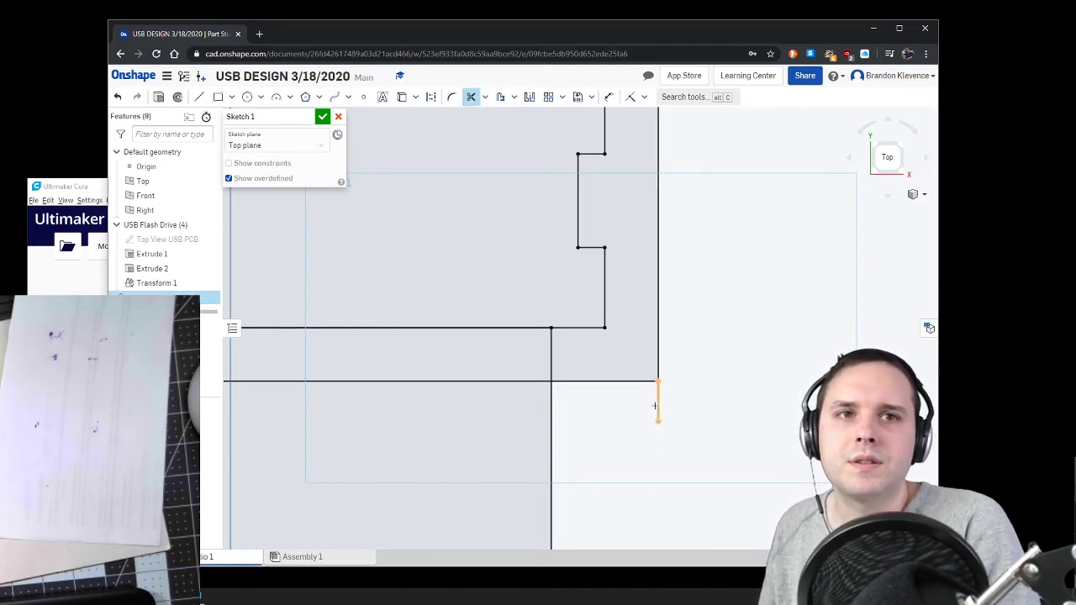
pyautogui.scroll(-5, 683, 397)
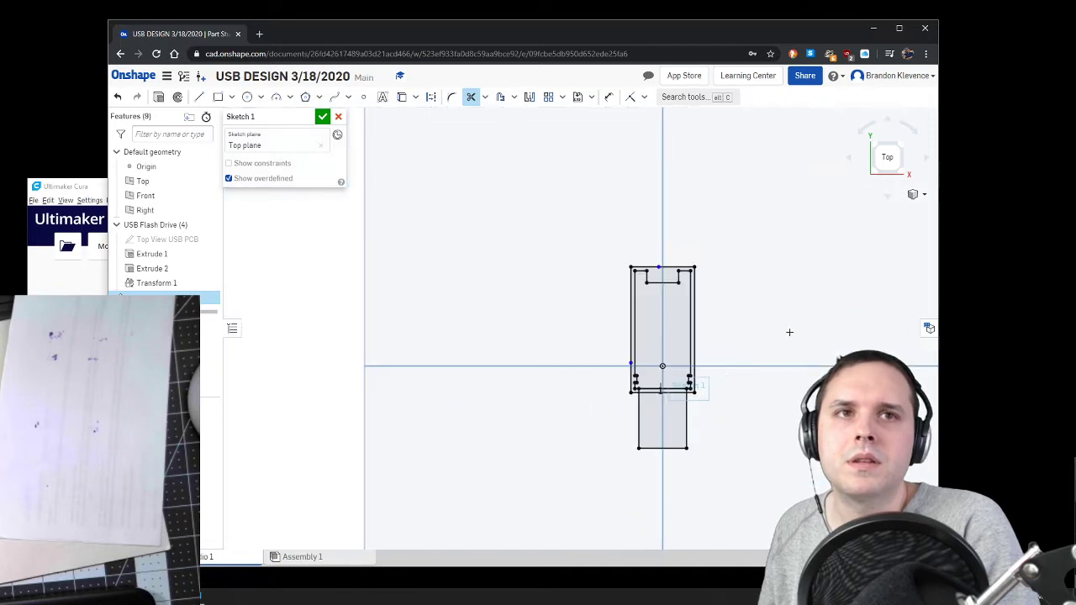
# Step: Sketch a corner rectangle about 18.3 by 33.8 mm freehand around the 1 mm offset outline
pyautogui.scroll(2, 616, 470)
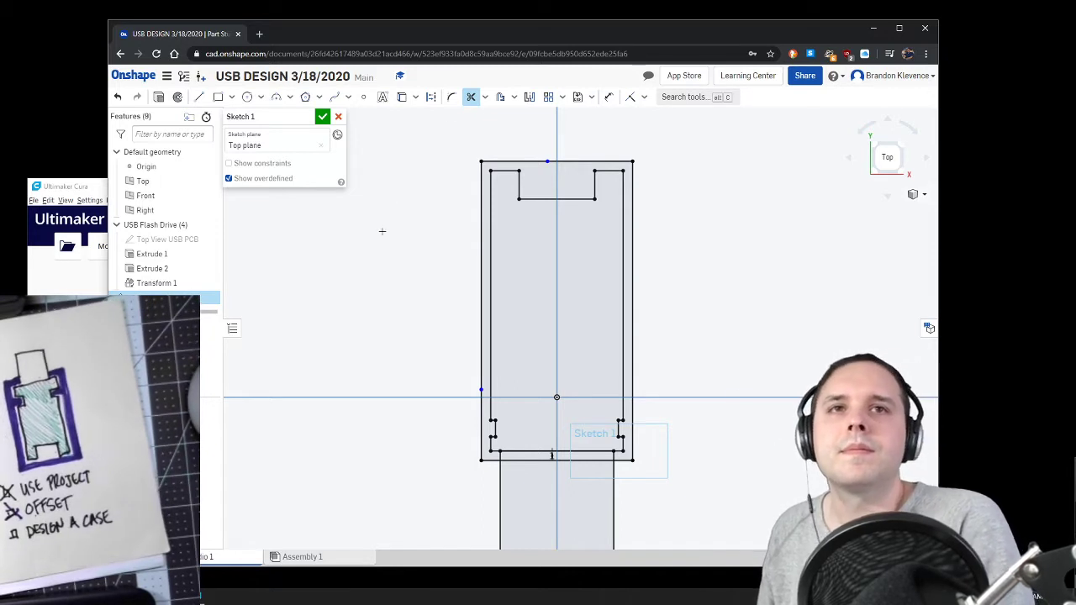
pyautogui.click(199, 98)
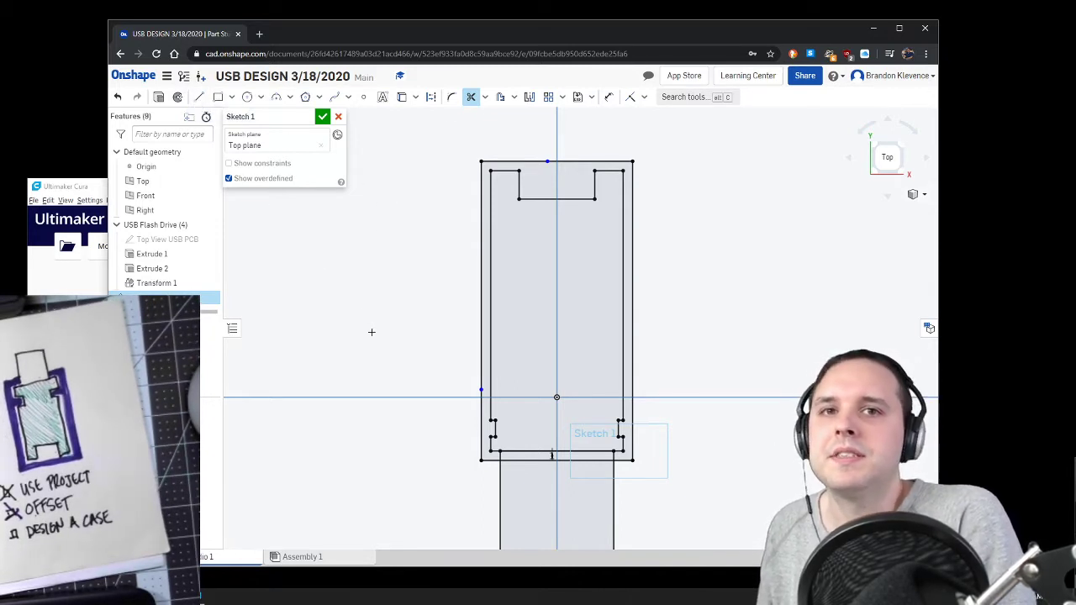
pyautogui.scroll(-3, 375, 304)
pyautogui.scroll(2, 363, 403)
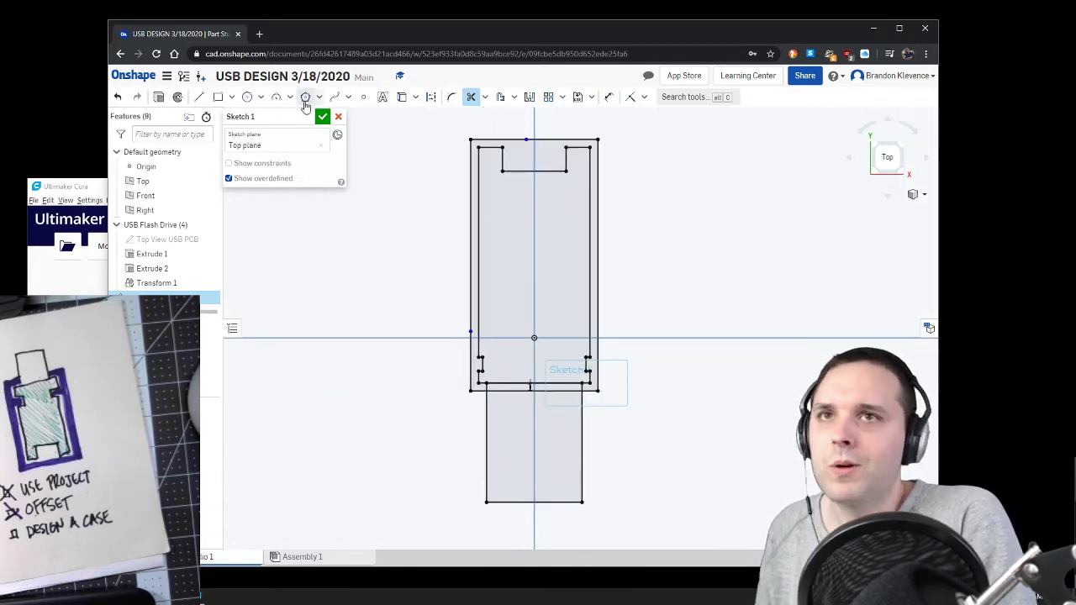
pyautogui.click(220, 99)
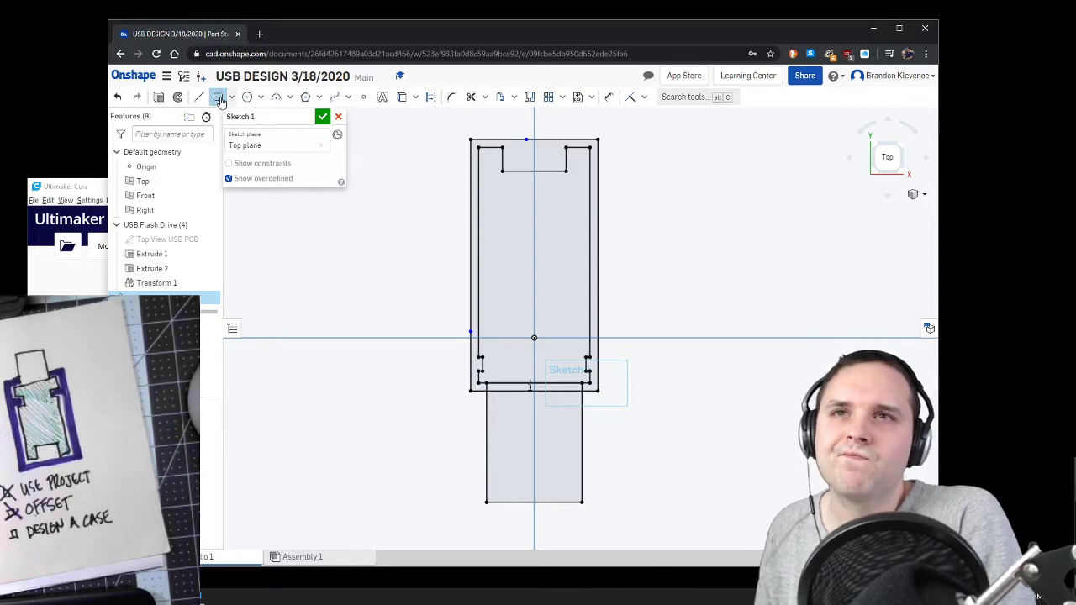
pyautogui.click(462, 131)
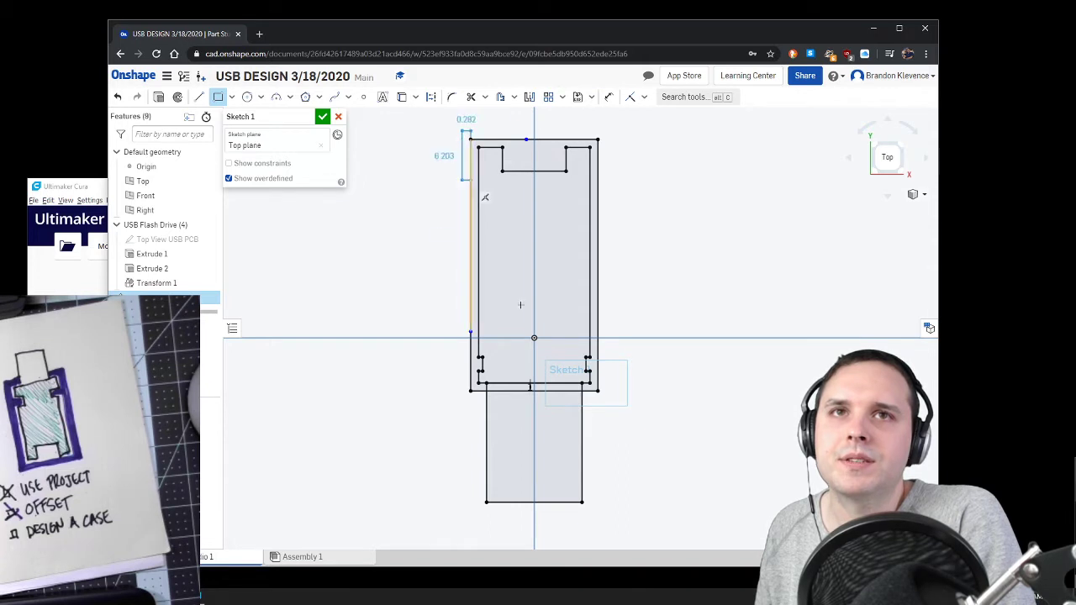
pyautogui.click(607, 400)
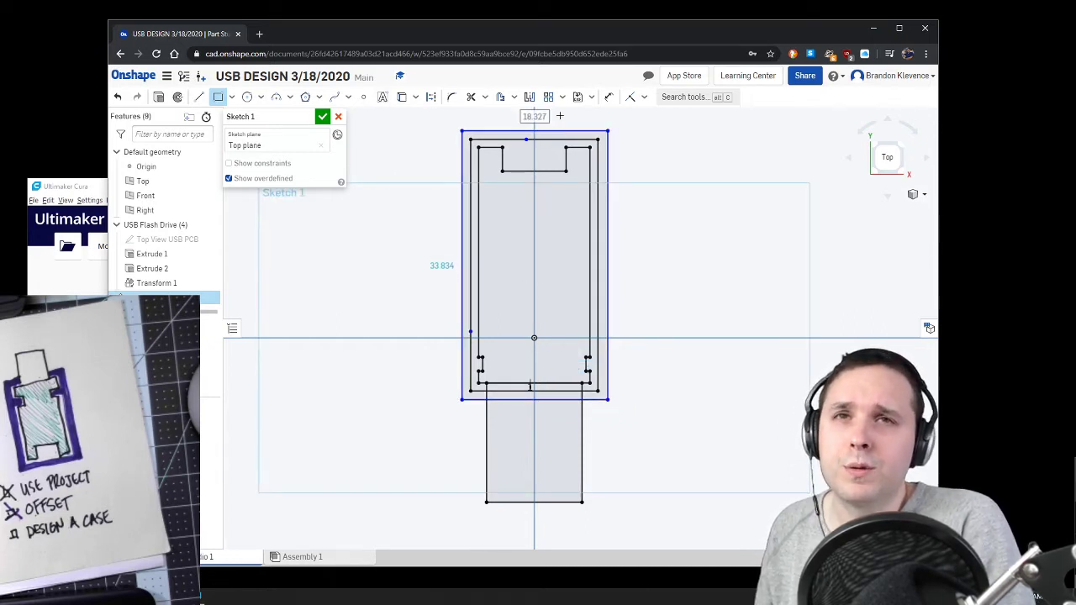
# Step: Dimension the gap between the rectangle's long left edge and the adjacent offset outline edge to 2 mm
pyautogui.click(608, 97)
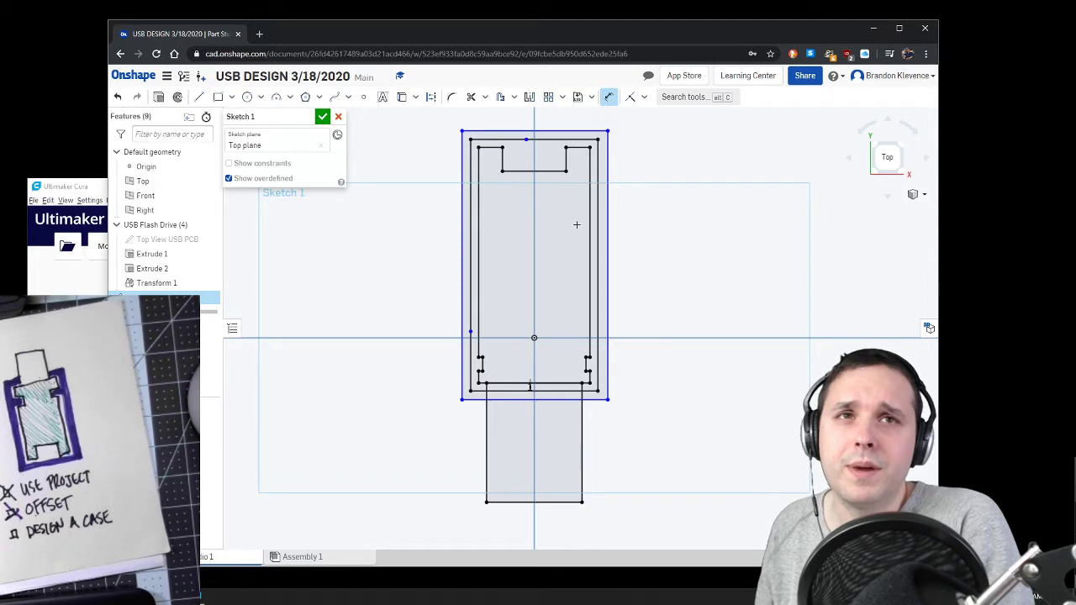
pyautogui.click(462, 227)
pyautogui.click(470, 226)
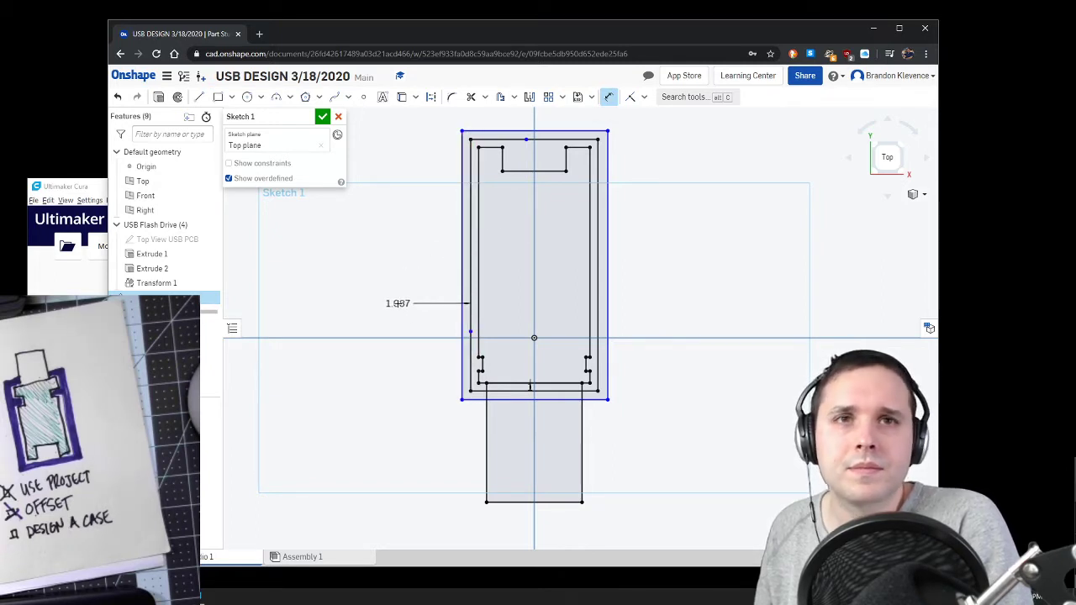
pyautogui.click(399, 304)
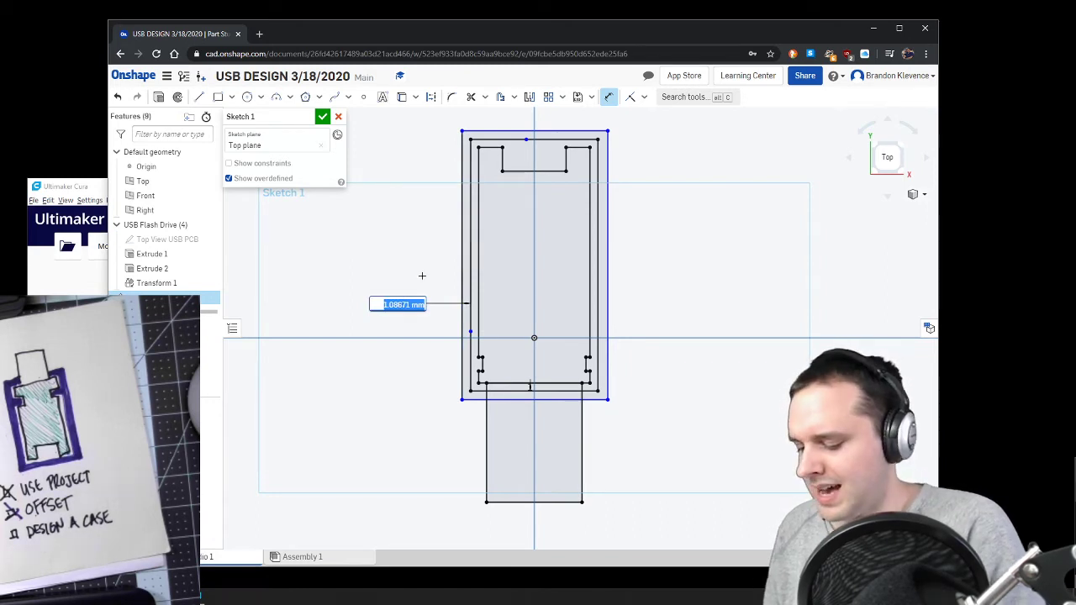
pyautogui.write('2')
pyautogui.press('Return')
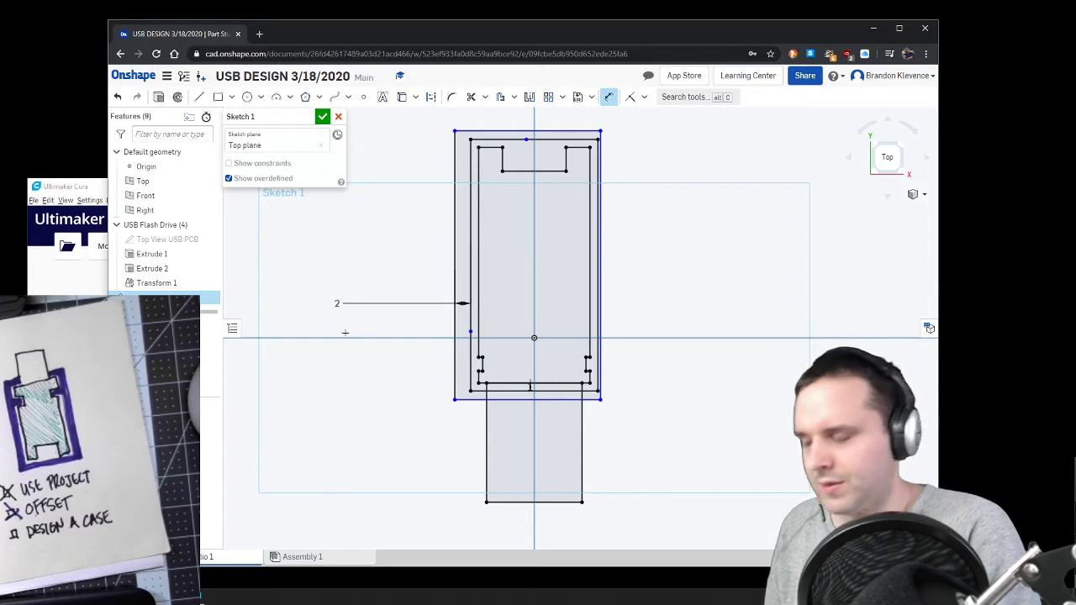
# Step: Delete the 2 mm gap dimension and the rectangle's left edge, and undo back to the sketch without the rectangle
pyautogui.press('Escape')
pyautogui.click(373, 305)
pyautogui.press('Delete')
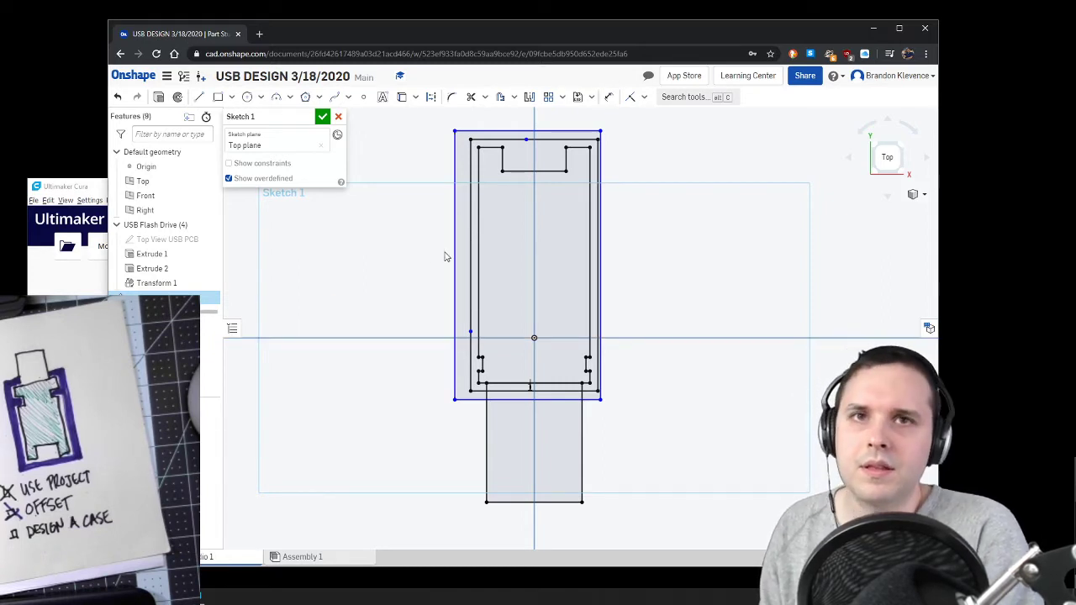
pyautogui.click(454, 236)
pyautogui.press('Delete')
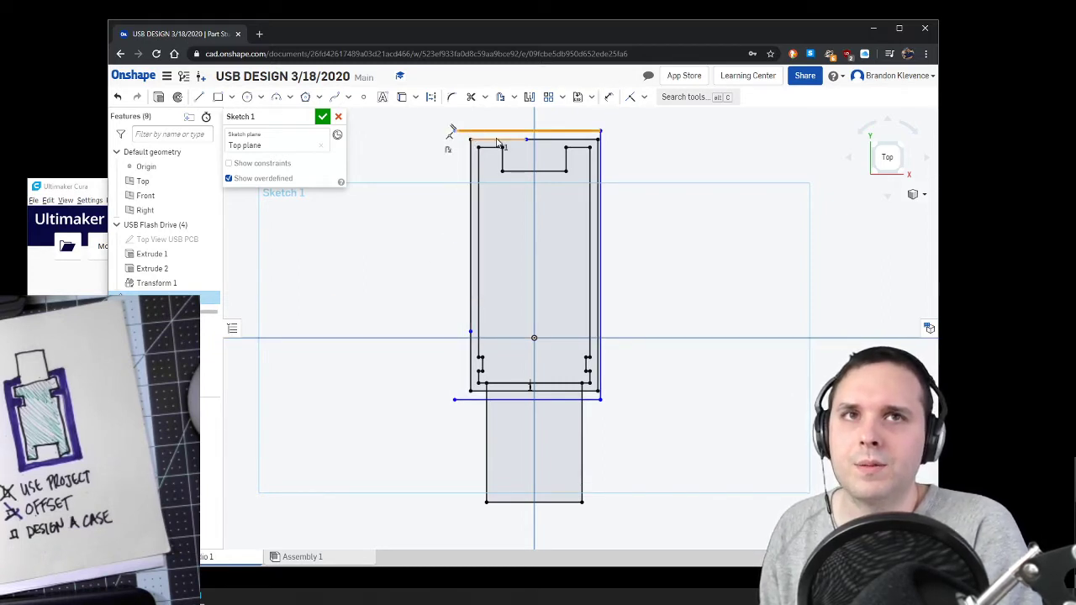
pyautogui.click(119, 97)
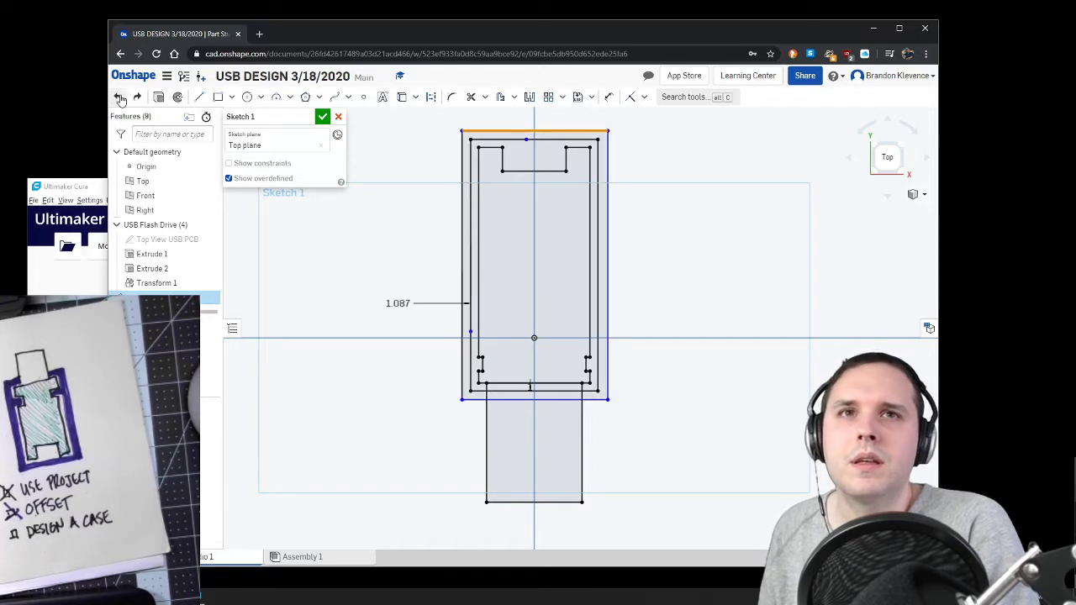
pyautogui.click(119, 97)
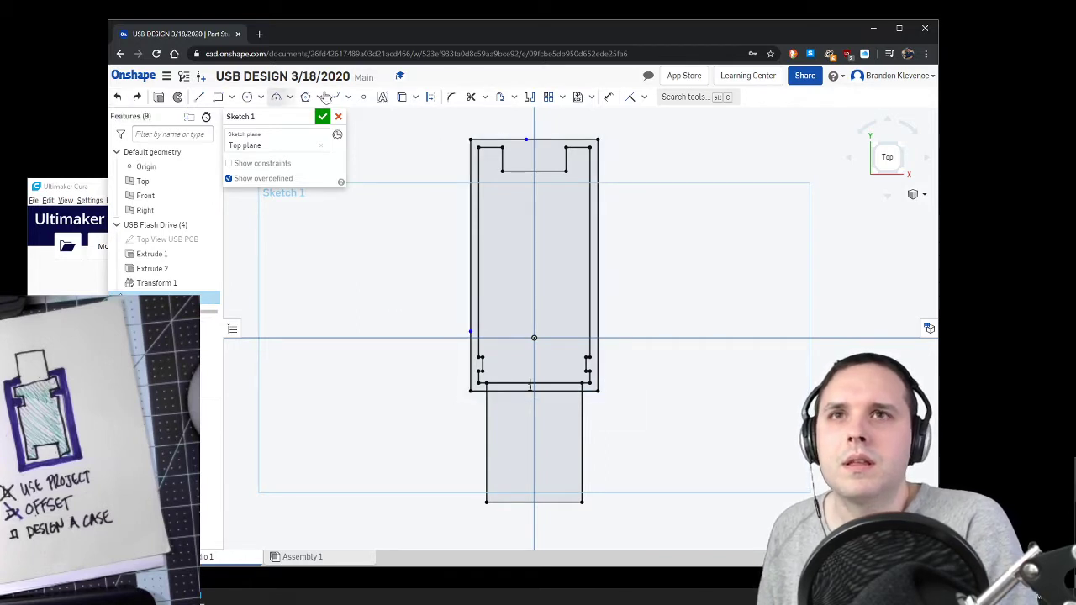
# Step: Offset all edges of the clearance outline around the circuit board outward to form the case's outer wall
pyautogui.click(499, 97)
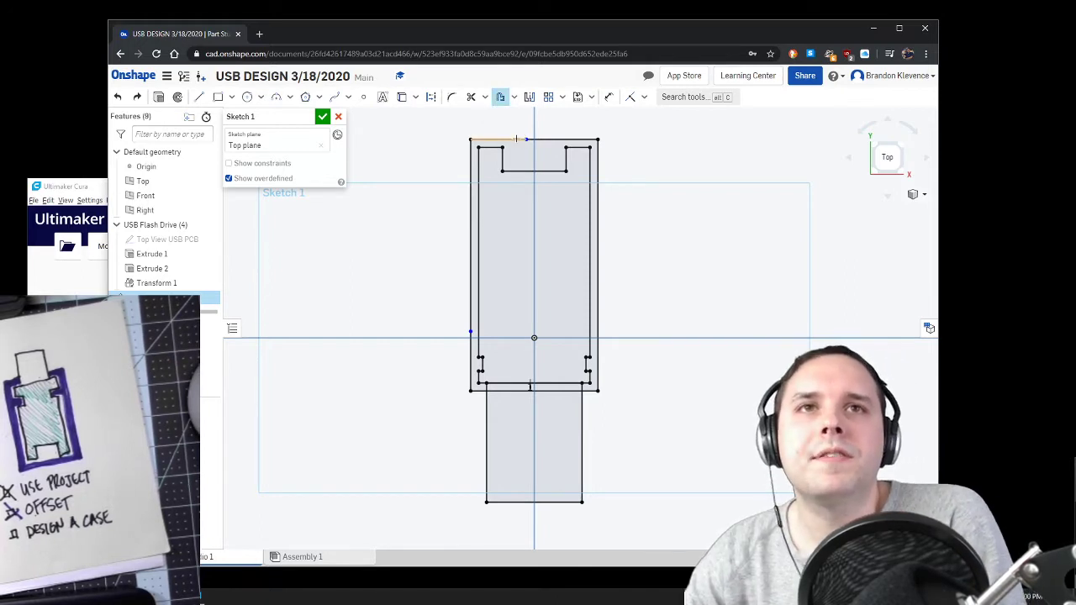
pyautogui.click(540, 139)
pyautogui.click(598, 157)
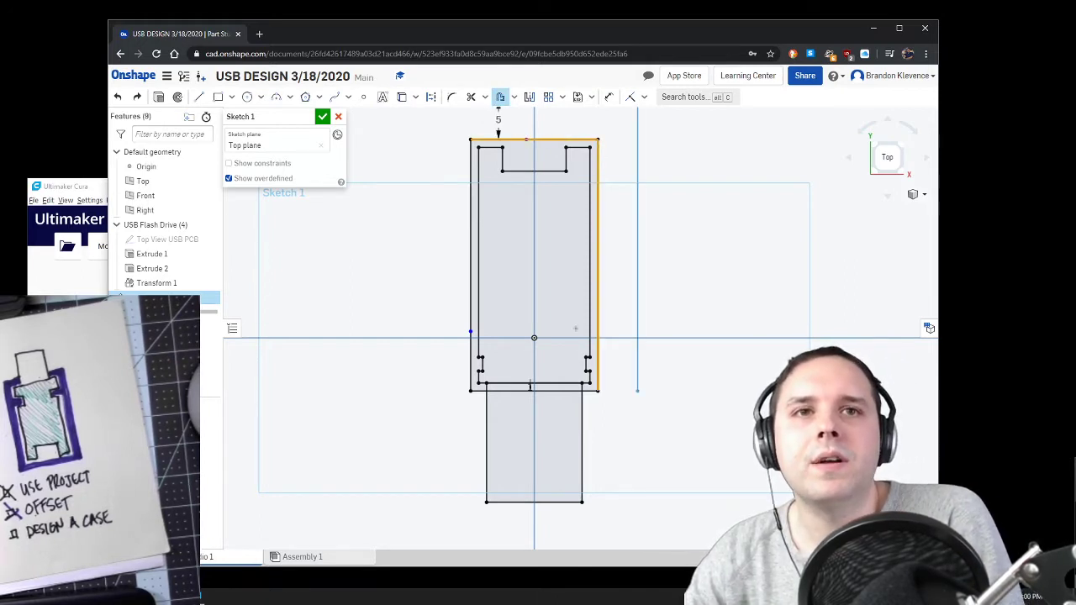
pyautogui.click(530, 389)
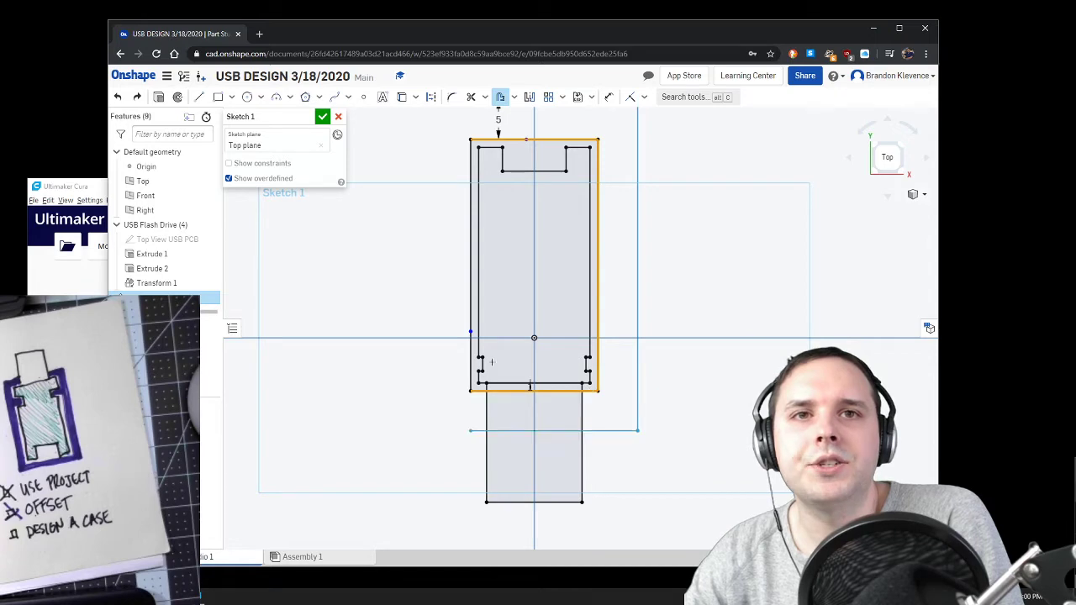
pyautogui.click(470, 336)
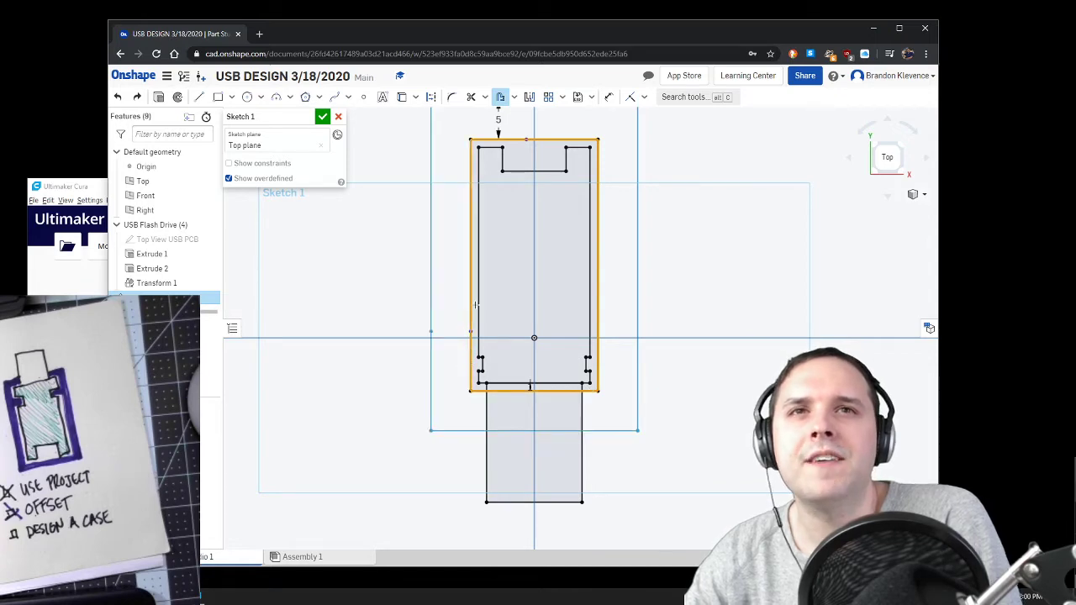
# Step: Place the outward offset of the clearance outline and set its distance to 2 mm
pyautogui.scroll(-3, 498, 220)
pyautogui.scroll(3, 511, 182)
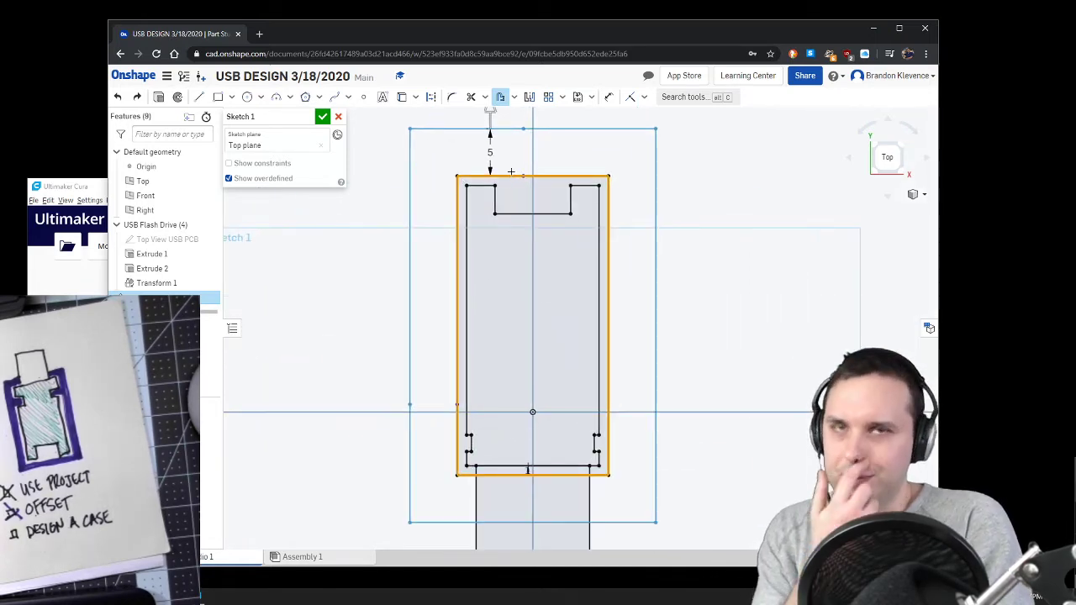
pyautogui.click(510, 181)
pyautogui.scroll(2, 510, 177)
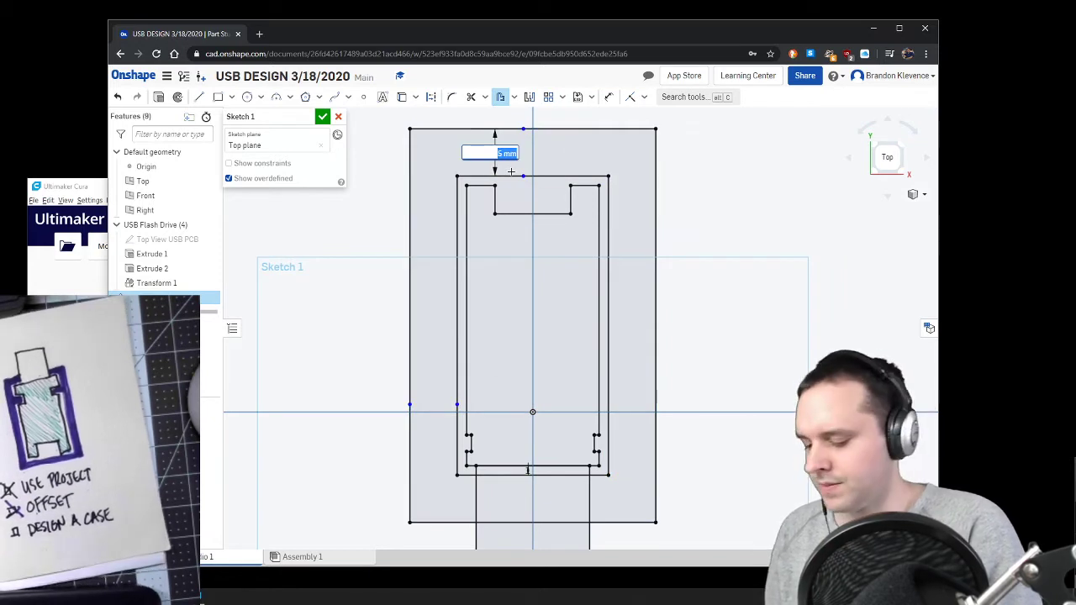
pyautogui.write('2')
pyautogui.press('Return')
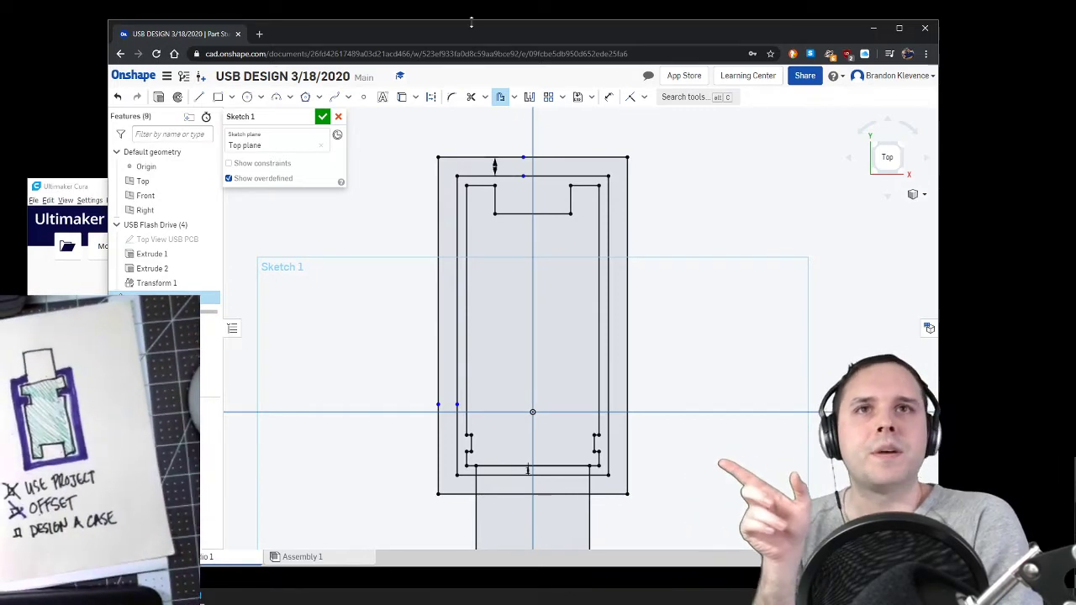
# Step: Inspect the circuit board notches within the case outlines and accept Sketch 1
pyautogui.moveTo(462, 33); pyautogui.dragTo(558, 37)
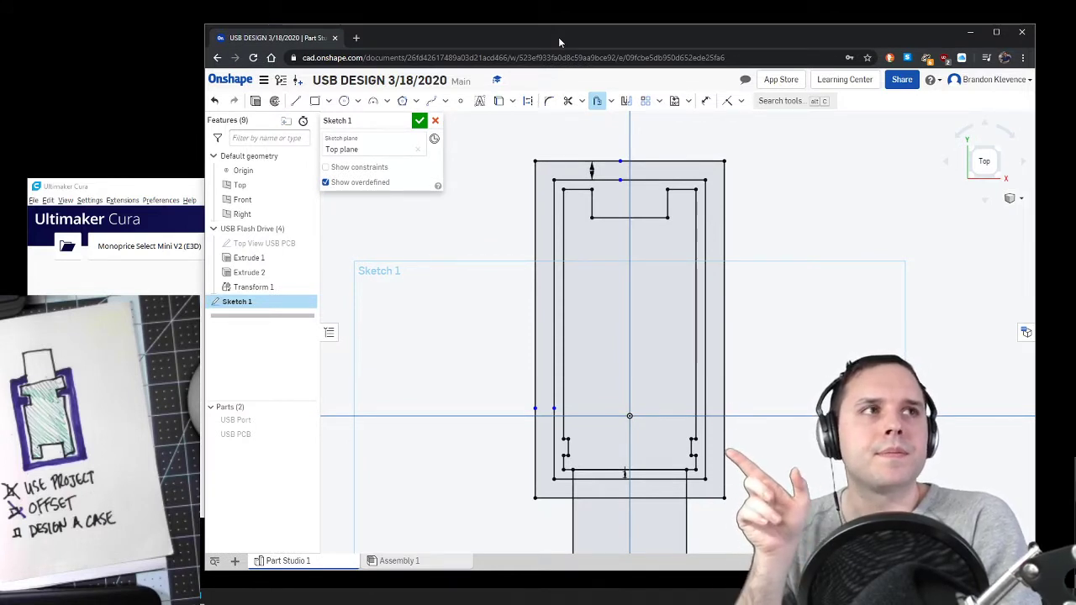
pyautogui.scroll(7, 642, 381)
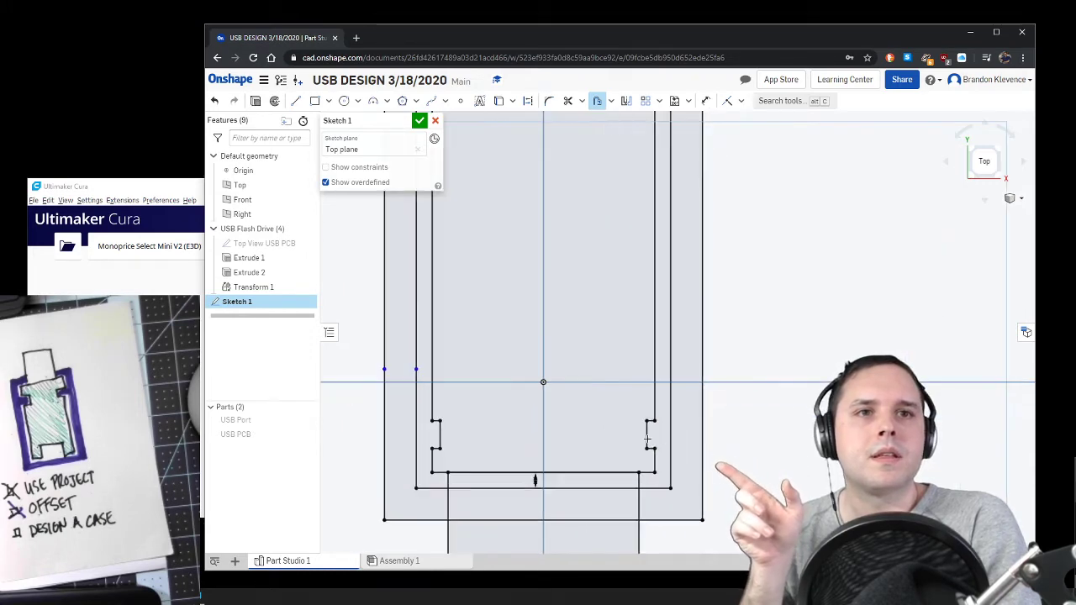
pyautogui.scroll(1, 650, 430)
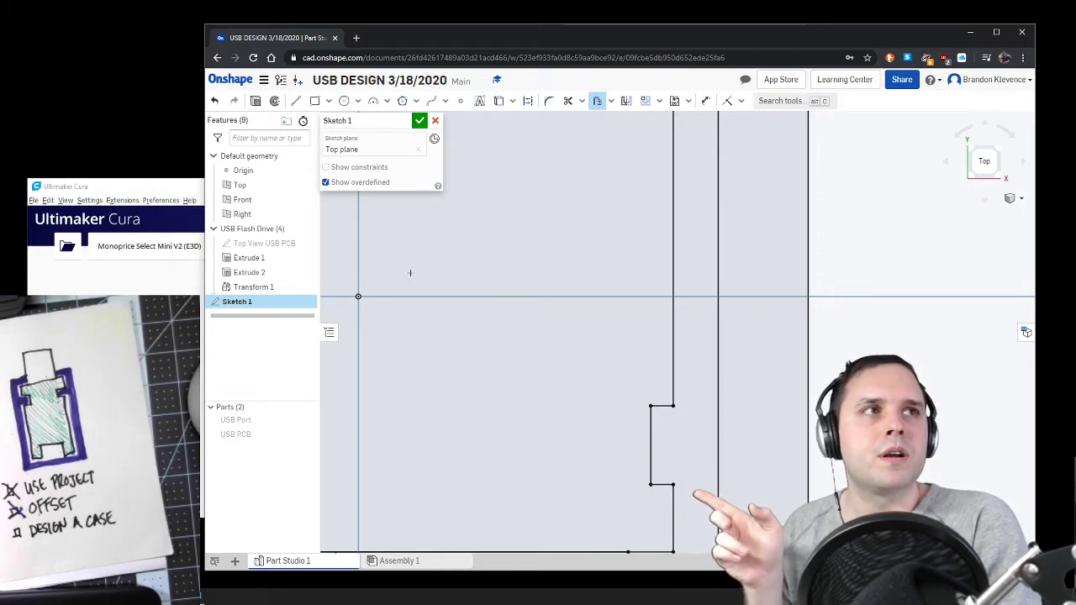
pyautogui.scroll(-6, 538, 222)
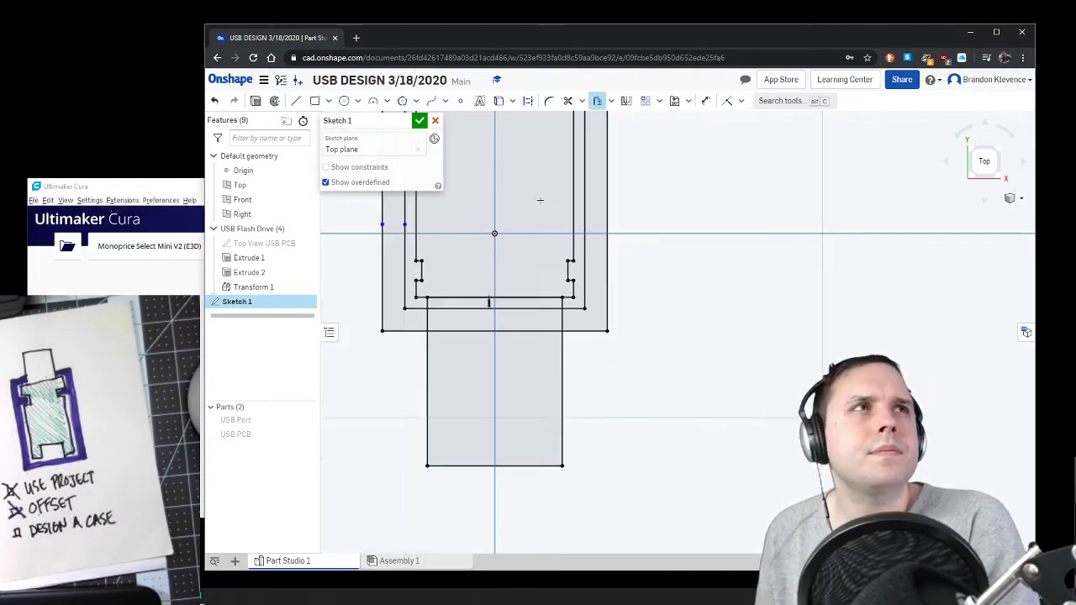
pyautogui.scroll(2, 526, 118)
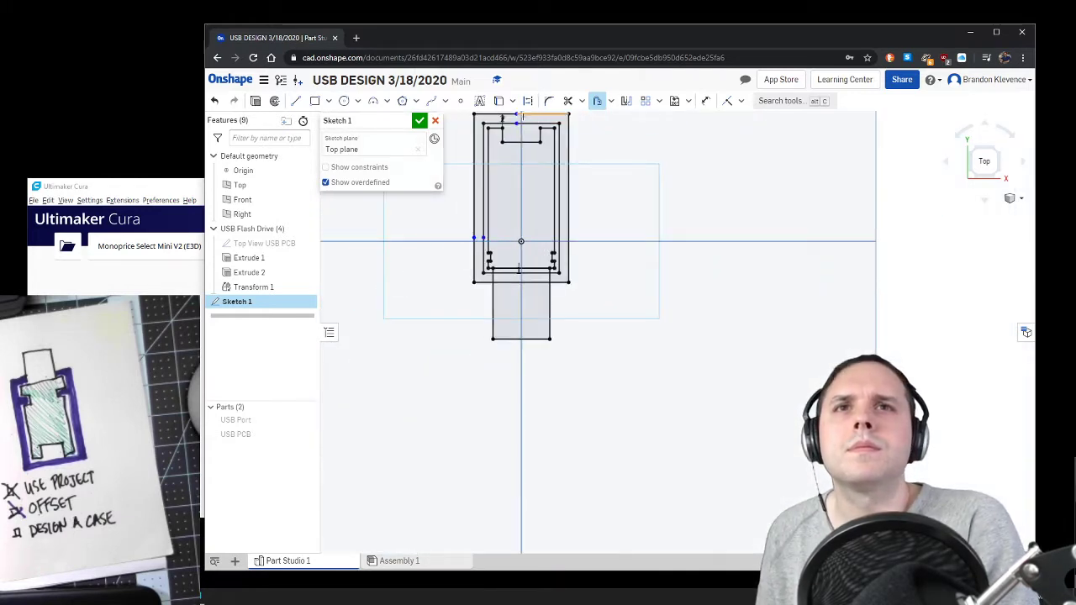
pyautogui.click(418, 122)
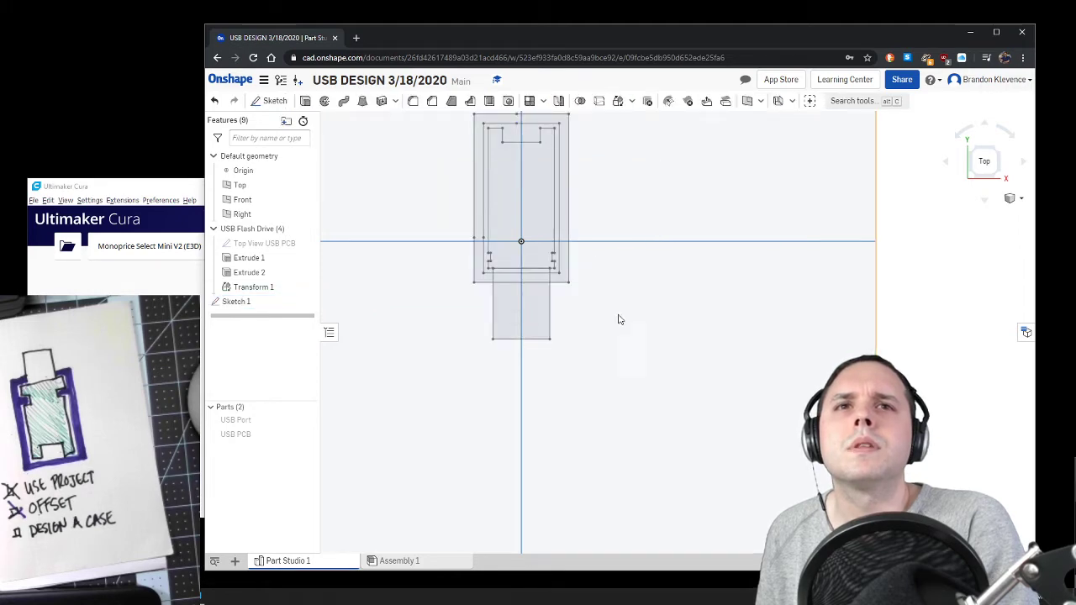
# Step: Reopen Sketch 1 for editing and view the case outlines from an angled 3D viewpoint
pyautogui.moveTo(618, 320); pyautogui.dragTo(600, 269, button='right')
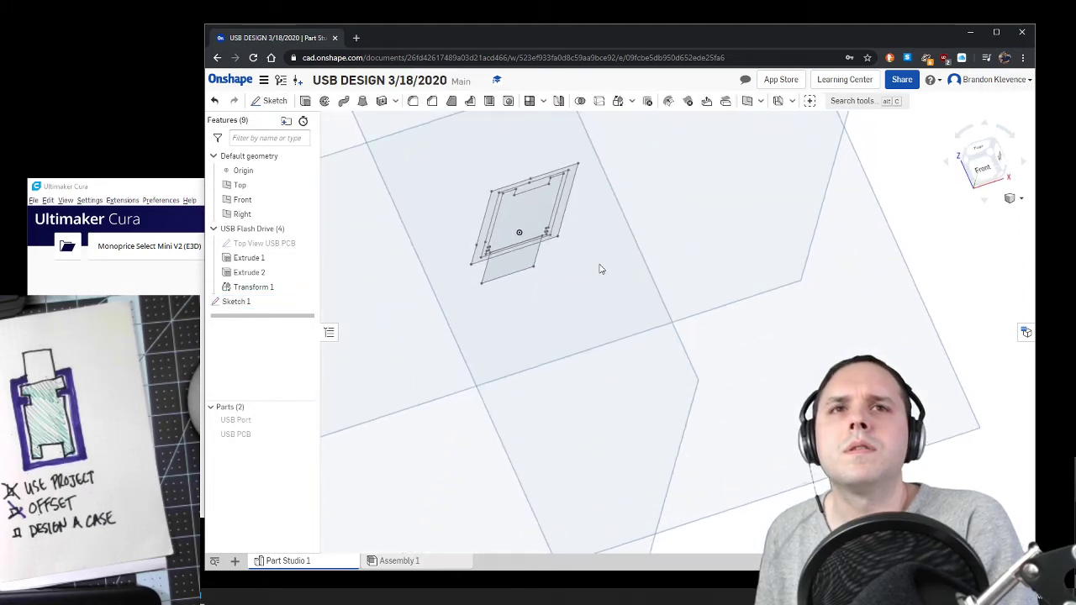
pyautogui.doubleClick(248, 301)
pyautogui.click(978, 139)
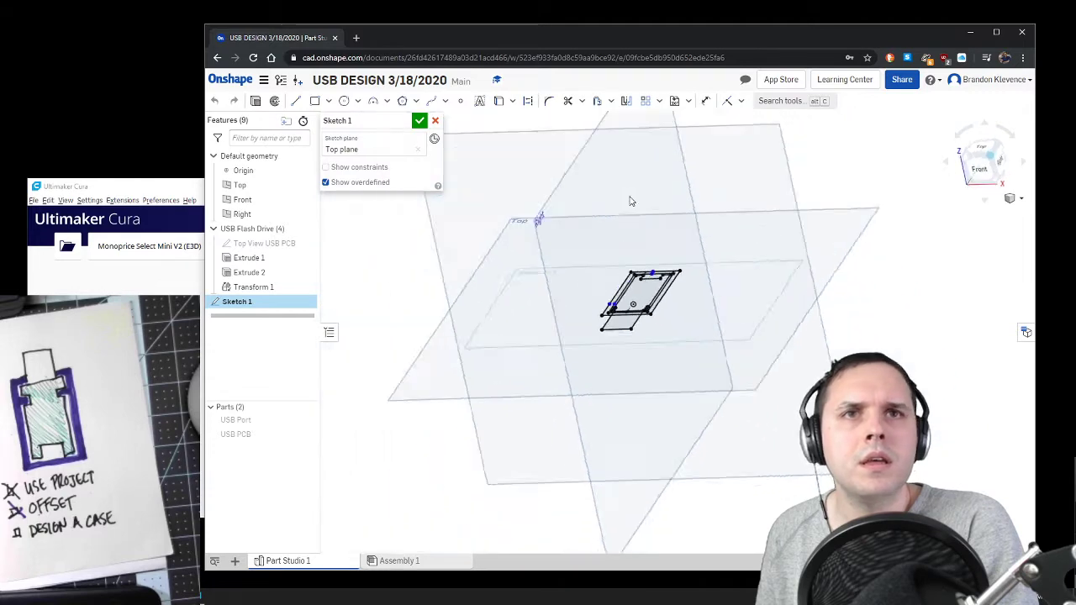
pyautogui.scroll(4, 711, 328)
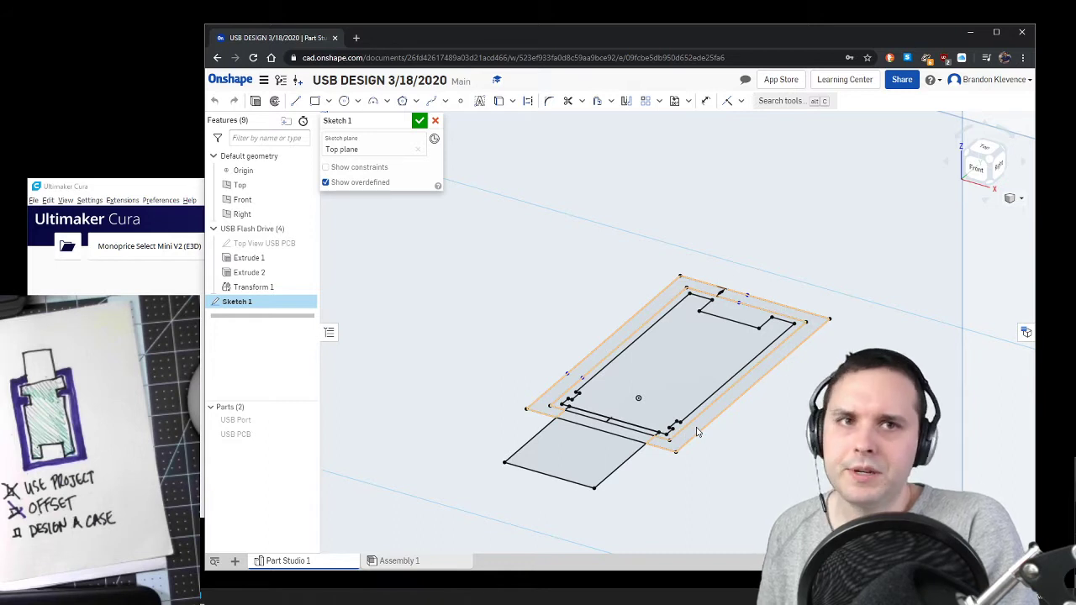
# Step: Extrude the wall region between the clearance outline and the outer case outline as a new solid, 2.5 mm deep
pyautogui.scroll(5, 696, 431)
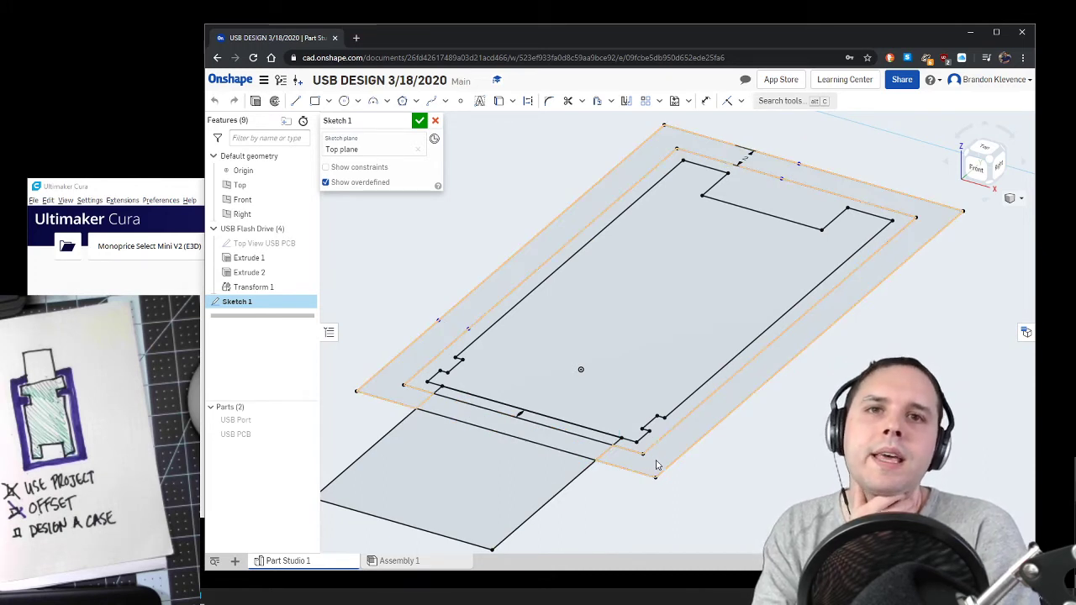
pyautogui.rightClick(659, 300)
pyautogui.click(685, 324)
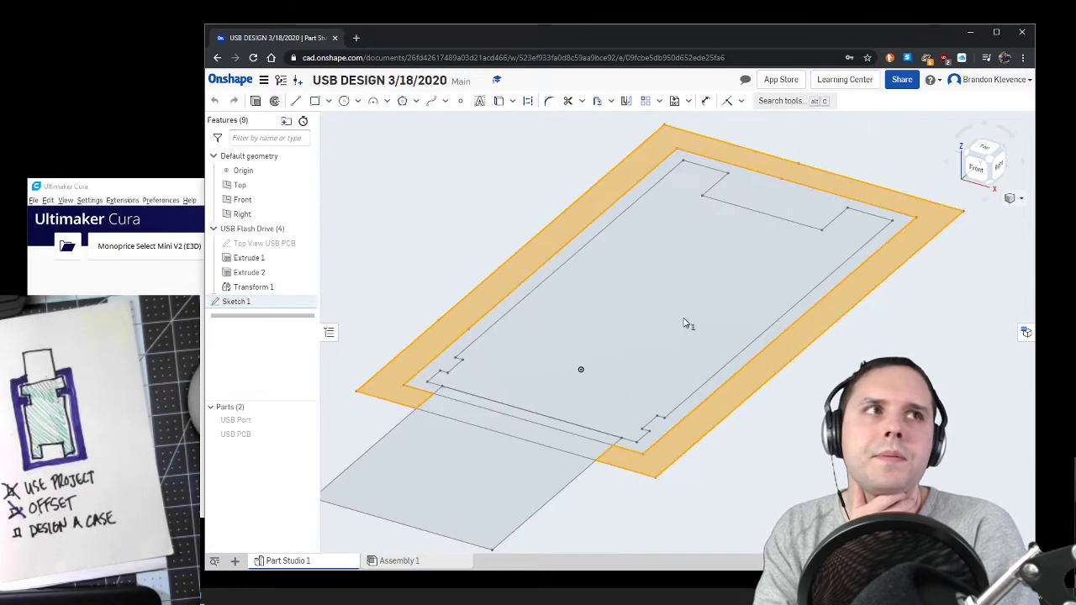
pyautogui.scroll(-8, 766, 340)
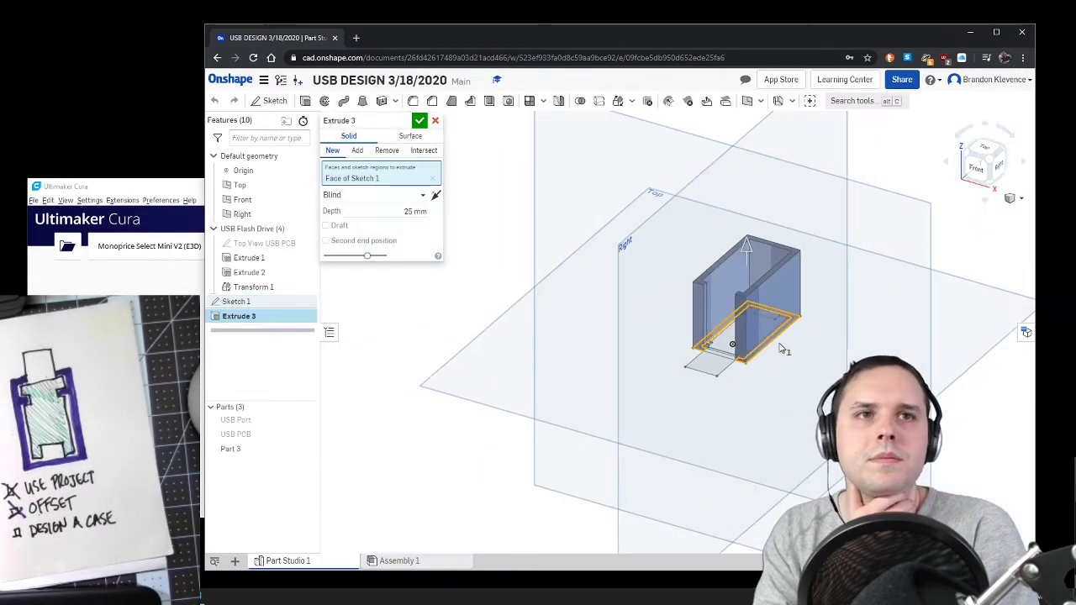
pyautogui.moveTo(781, 347); pyautogui.dragTo(770, 351, button='right')
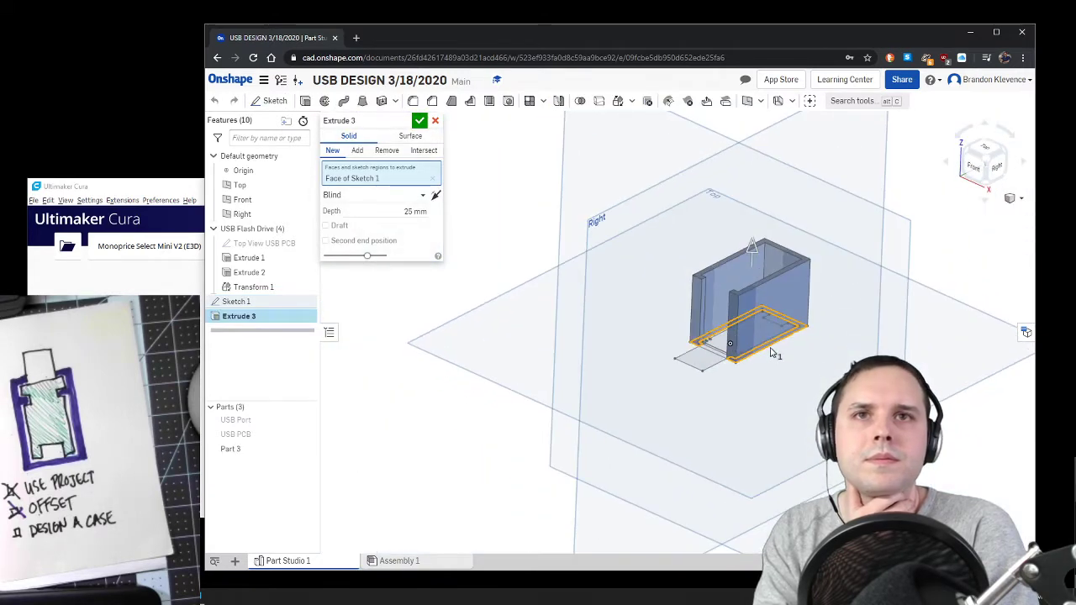
pyautogui.click(412, 211)
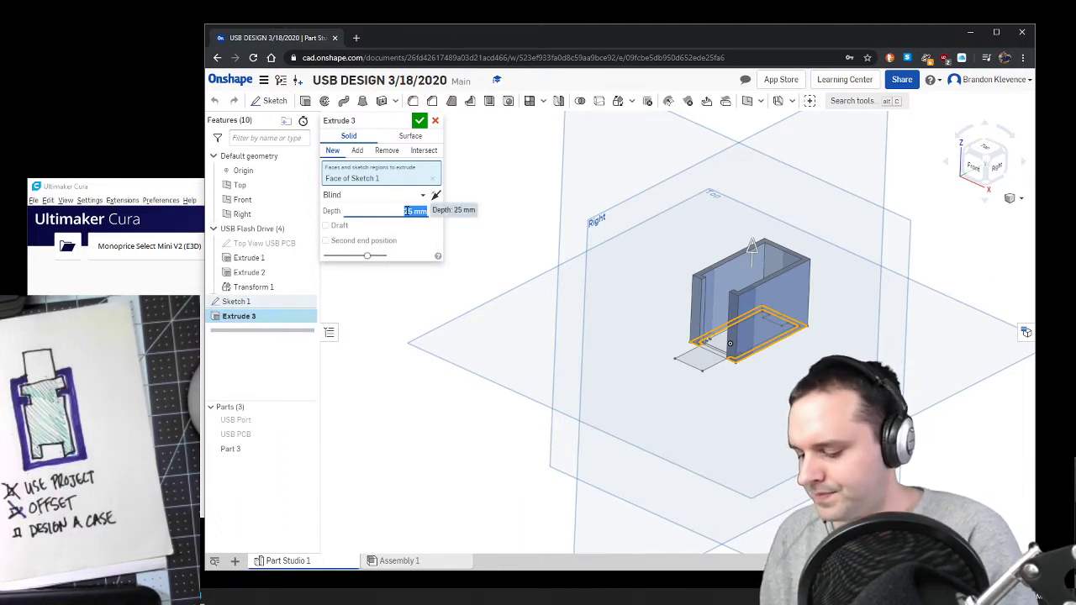
pyautogui.write('2.5')
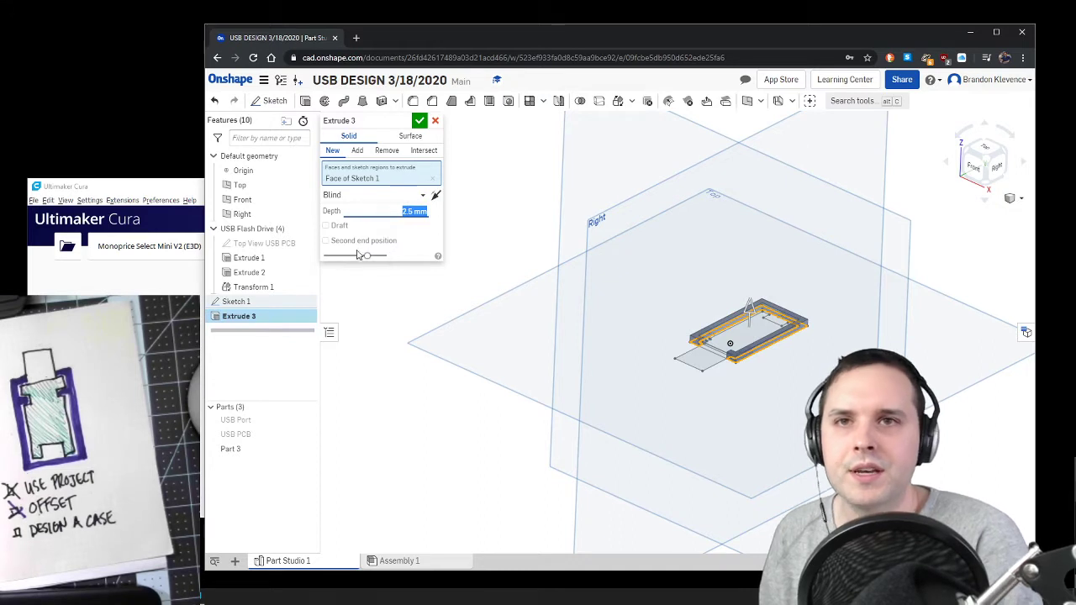
# Step: Show the USB PCB and USB Port parts and hide the Top, Front and Right planes
pyautogui.click(311, 435)
pyautogui.click(310, 420)
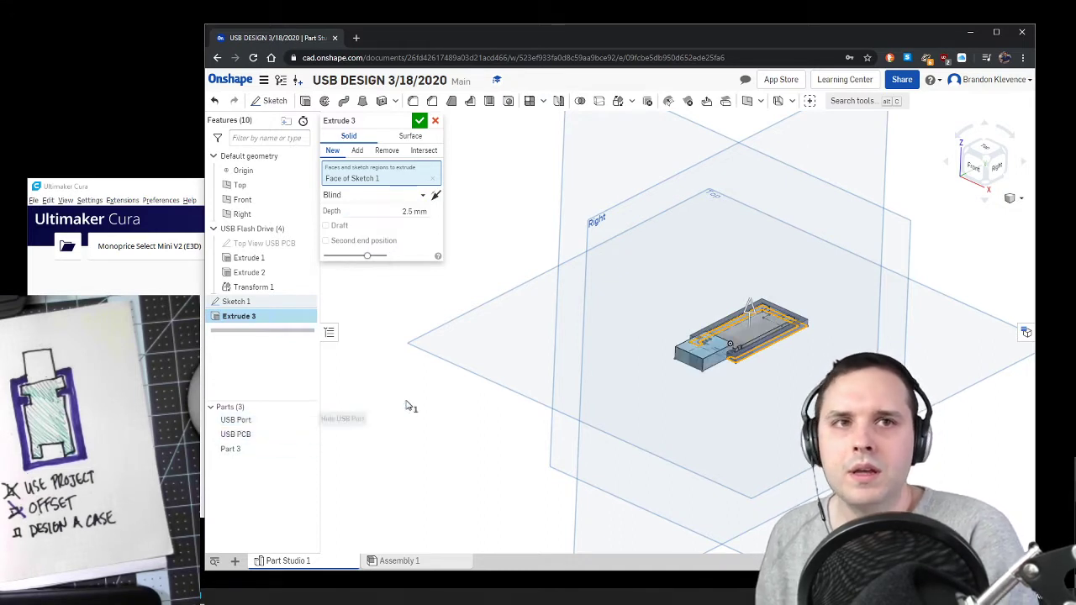
pyautogui.click(988, 168)
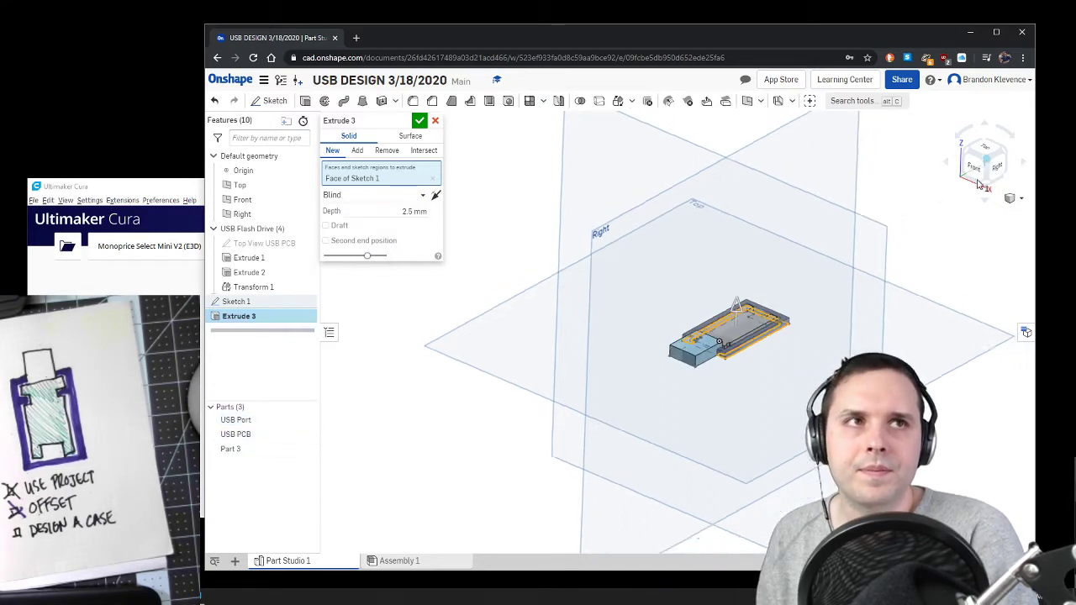
pyautogui.scroll(4, 697, 331)
pyautogui.scroll(4, 696, 330)
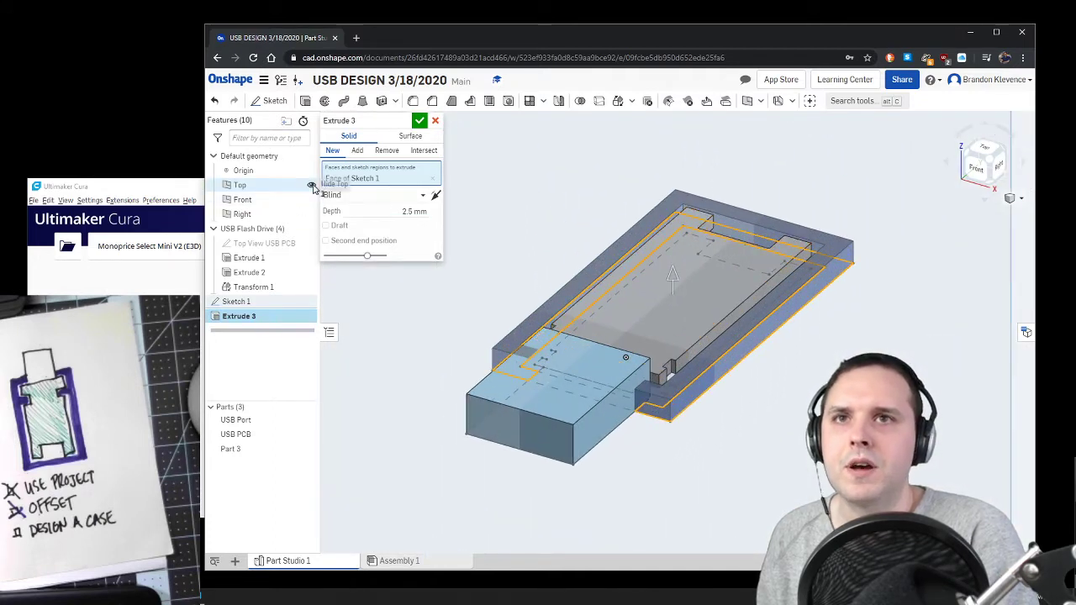
pyautogui.click(311, 185)
pyautogui.click(311, 200)
pyautogui.click(312, 215)
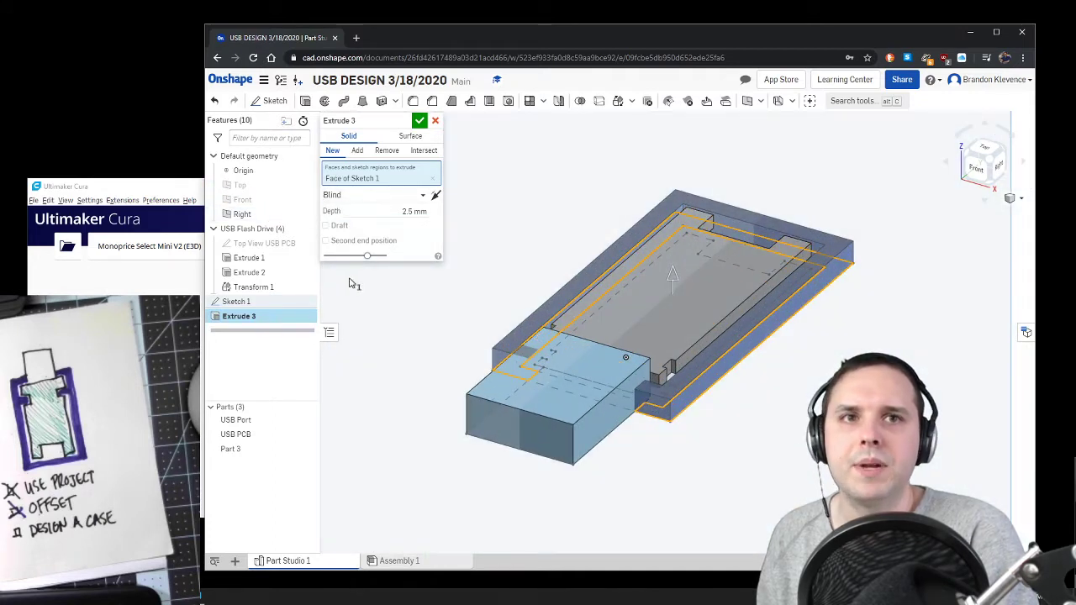
# Step: Compare the case wall's height with the USB port from the side and accept the extrusion
pyautogui.moveTo(752, 429); pyautogui.dragTo(715, 415, button='right')
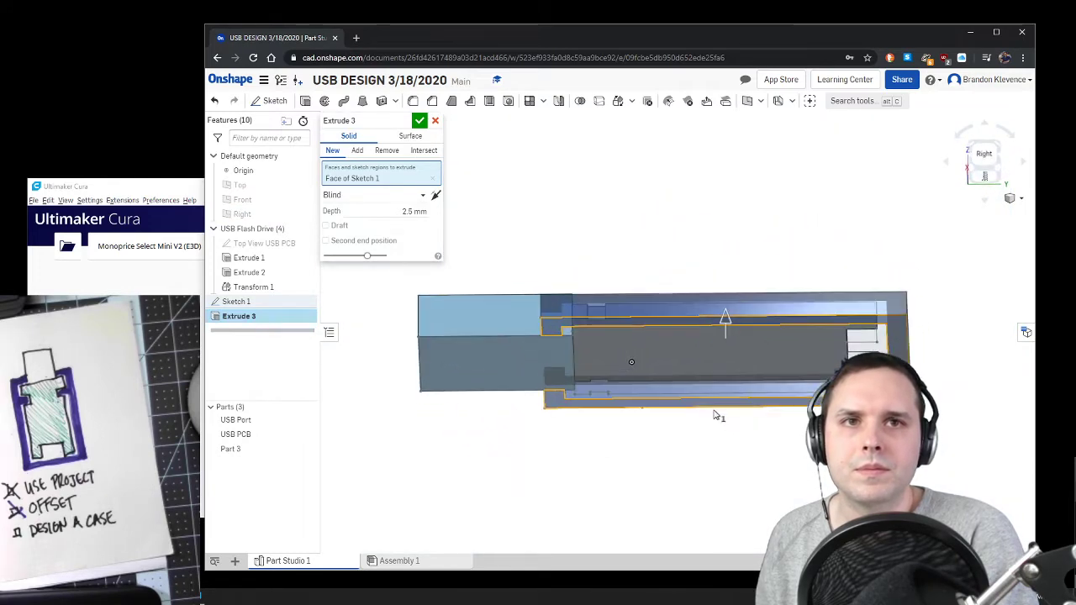
pyautogui.click(420, 121)
pyautogui.moveTo(543, 255)
pyautogui.mouseDown(button='right')
pyautogui.moveTo(555, 224)
pyautogui.moveTo(577, 243)
pyautogui.moveTo(577, 233)
pyautogui.moveTo(533, 255)
pyautogui.moveTo(516, 249)
pyautogui.moveTo(512, 230)
pyautogui.moveTo(546, 251)
pyautogui.moveTo(579, 243)
pyautogui.mouseUp(button='right')
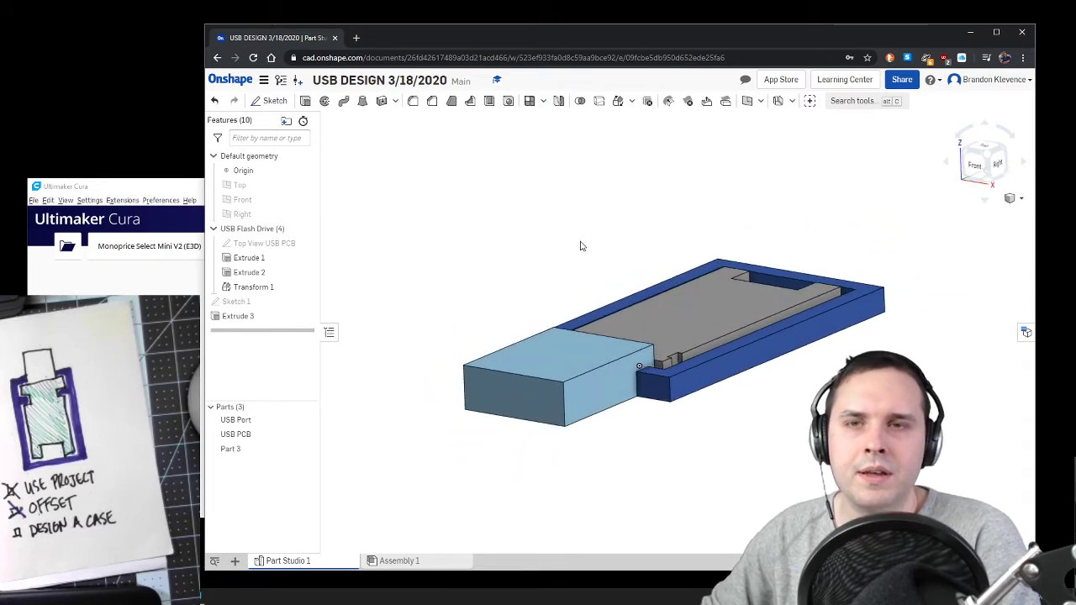
# Step: Set the depth of the case wall extrusion, Extrude 3, to 3.5 mm
pyautogui.doubleClick(263, 316)
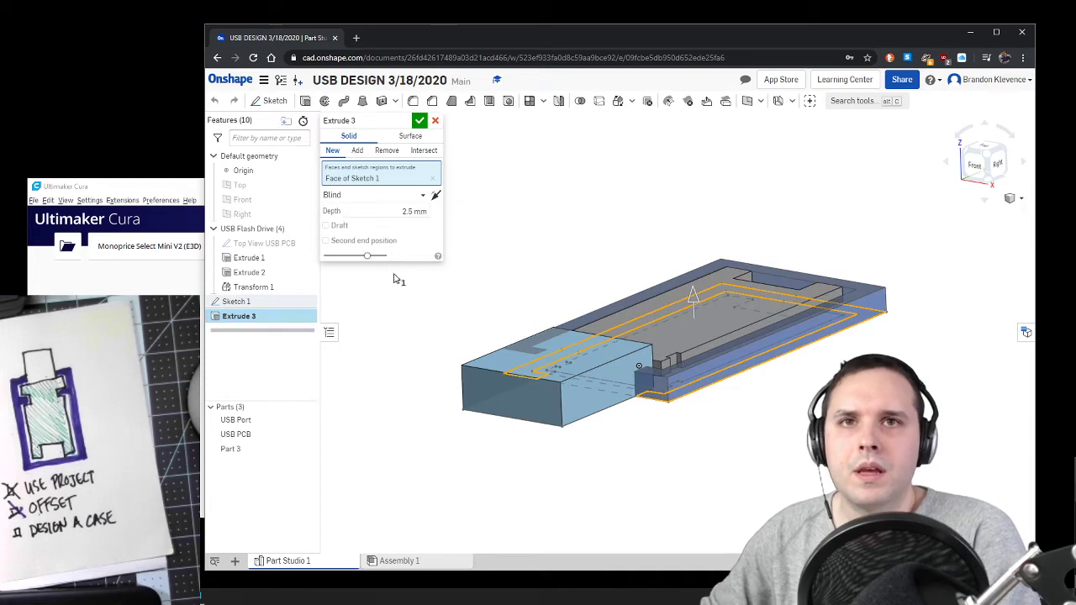
pyautogui.click(405, 211)
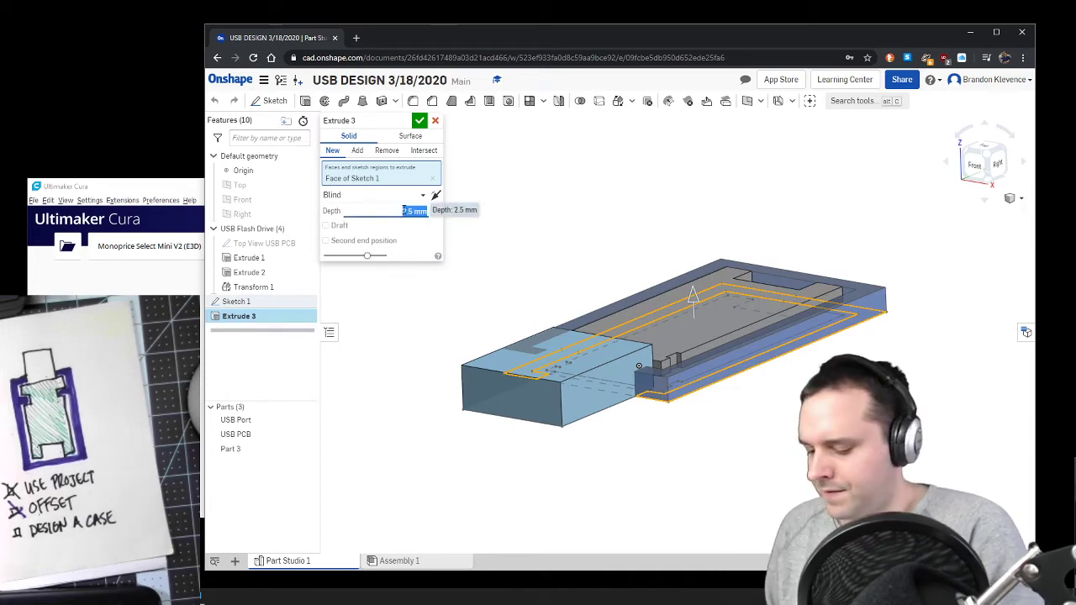
pyautogui.write('3.5')
pyautogui.press('Return')
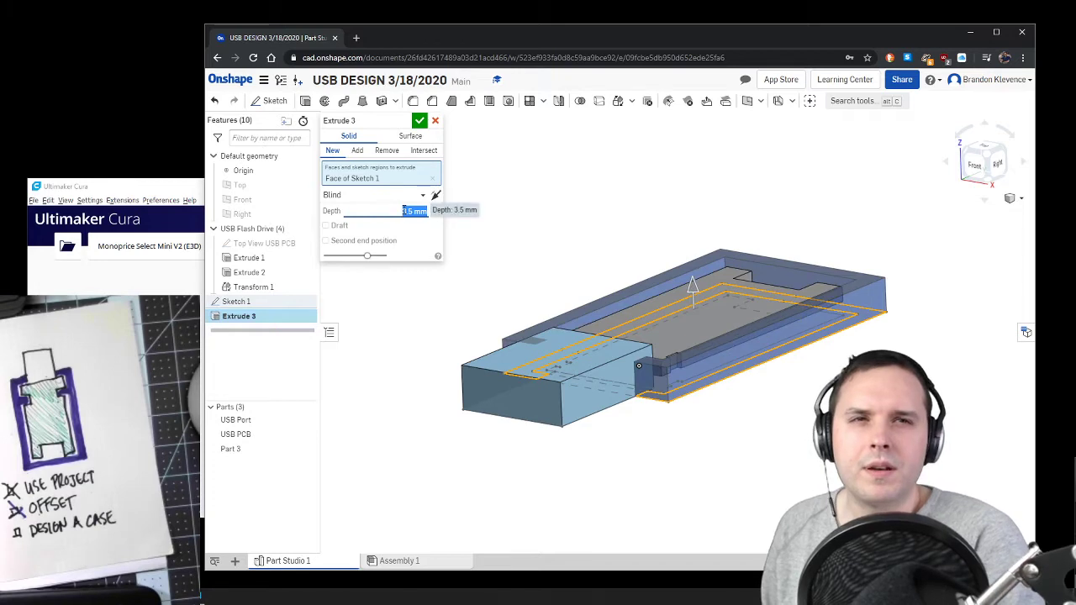
pyautogui.moveTo(603, 378); pyautogui.dragTo(559, 380, button='right')
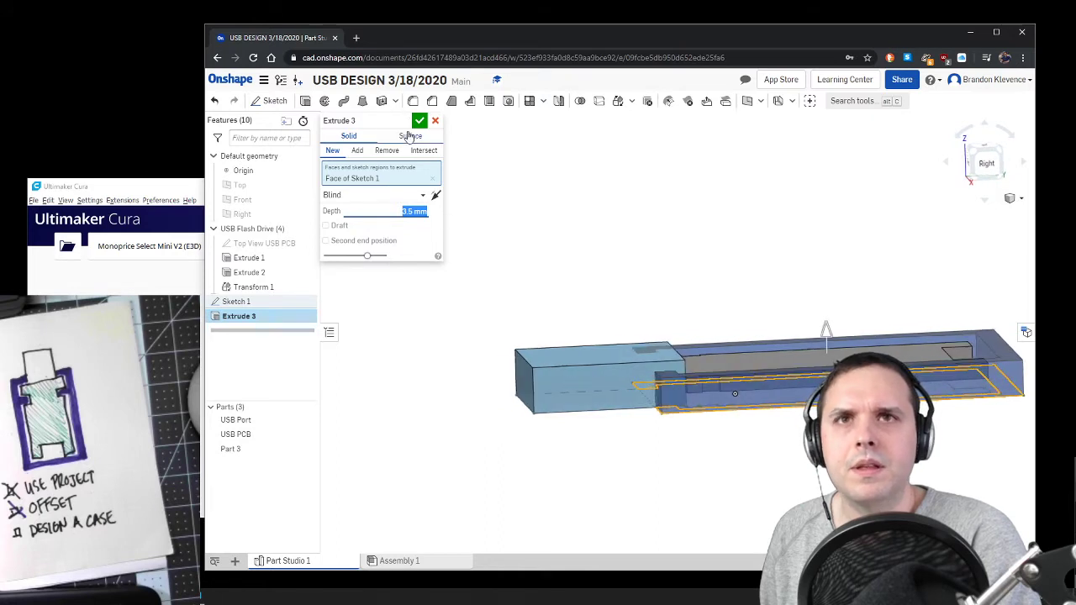
pyautogui.click(420, 121)
pyautogui.moveTo(499, 278)
pyautogui.mouseDown(button='right')
pyautogui.moveTo(526, 278)
pyautogui.moveTo(516, 280)
pyautogui.mouseUp(button='right')
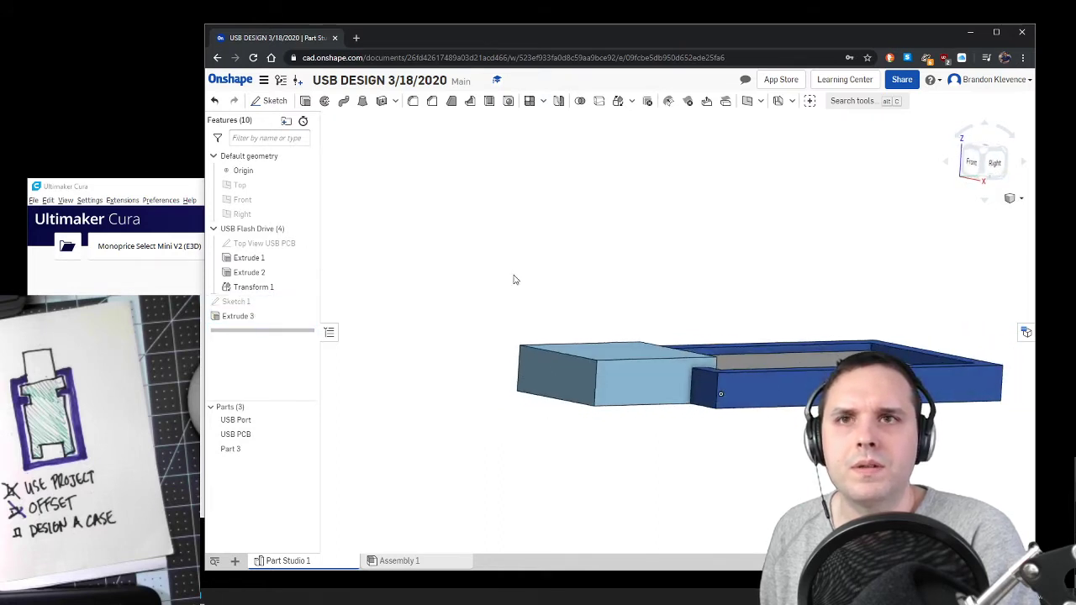
# Step: Check the USB port's depth in Extrude 1 and set the case wall's Extrude 3 depth to 4.5 mm
pyautogui.doubleClick(281, 257)
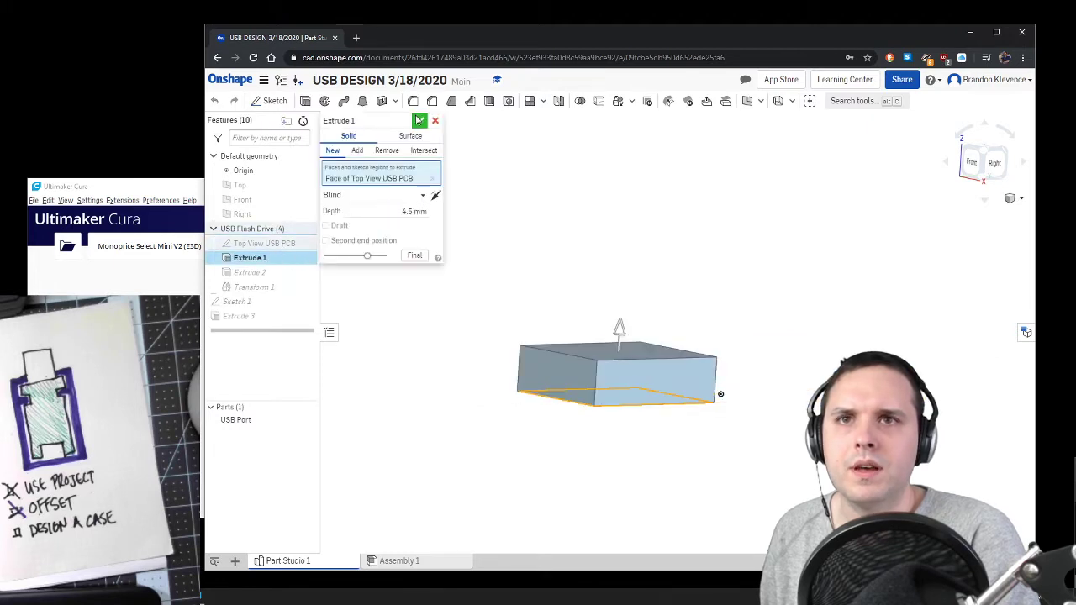
pyautogui.click(420, 121)
pyautogui.doubleClick(239, 316)
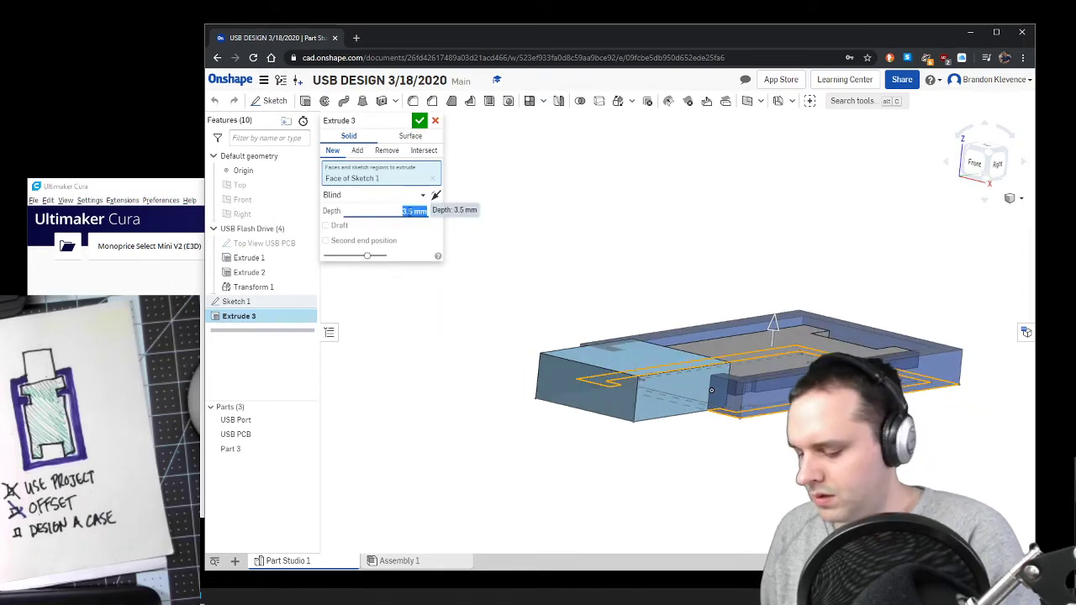
pyautogui.write('4.5')
pyautogui.press('Return')
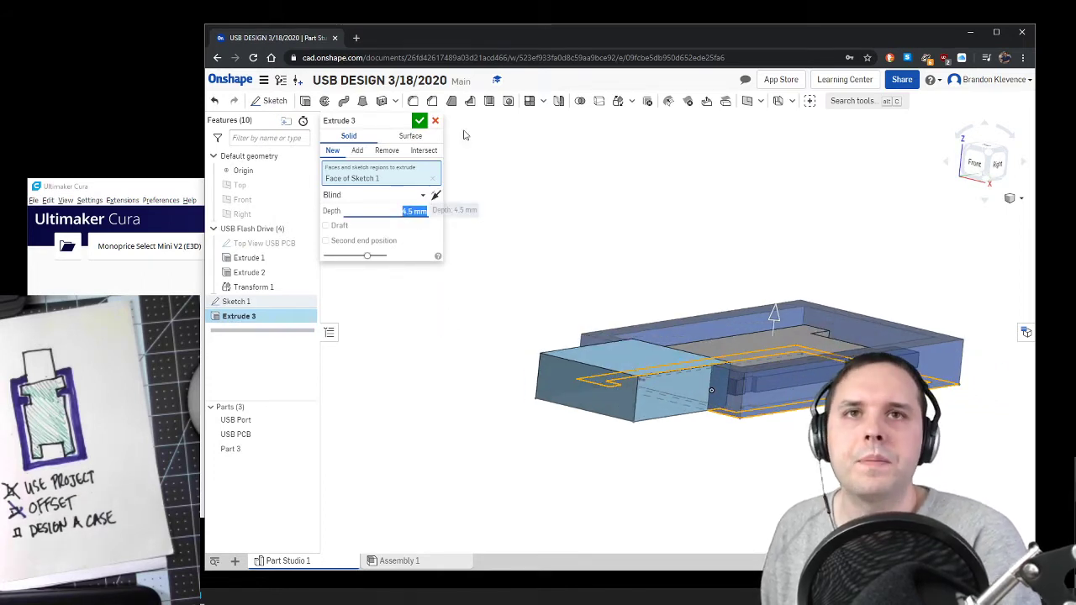
pyautogui.click(419, 121)
pyautogui.moveTo(464, 296); pyautogui.dragTo(597, 363, button='right')
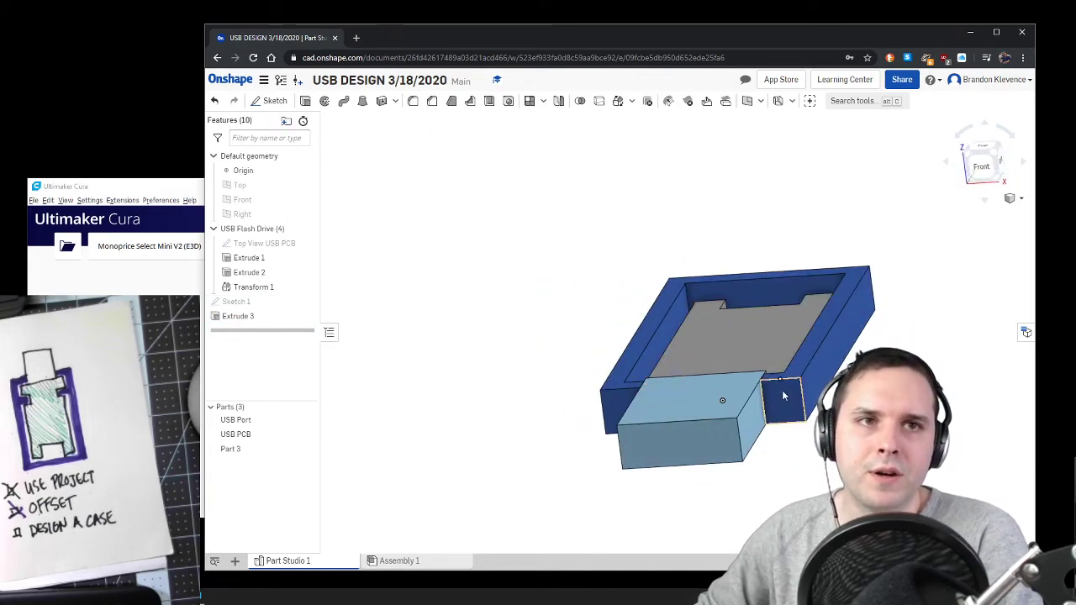
pyautogui.moveTo(783, 395); pyautogui.dragTo(798, 456, button='right')
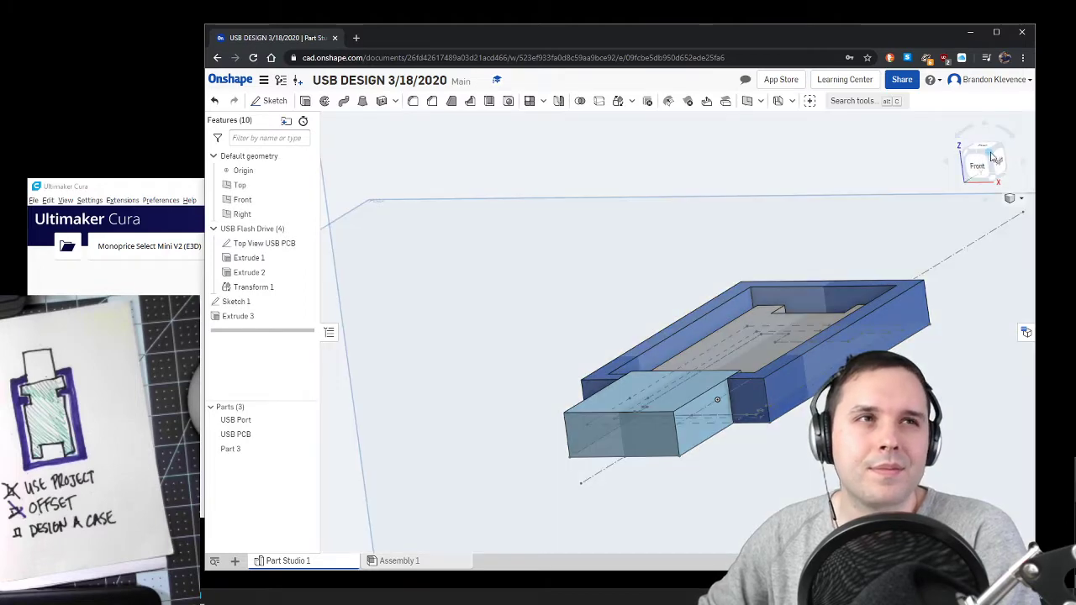
# Step: Hide the Top View USB PCB sketch and collapse the USB Flash Drive folder
pyautogui.click(994, 157)
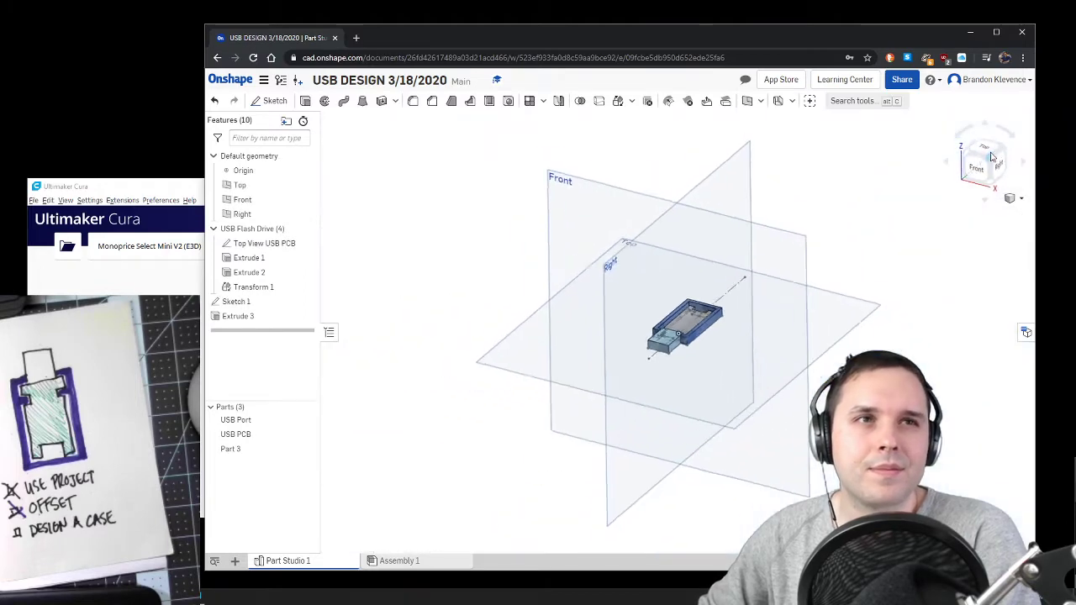
pyautogui.scroll(5, 736, 333)
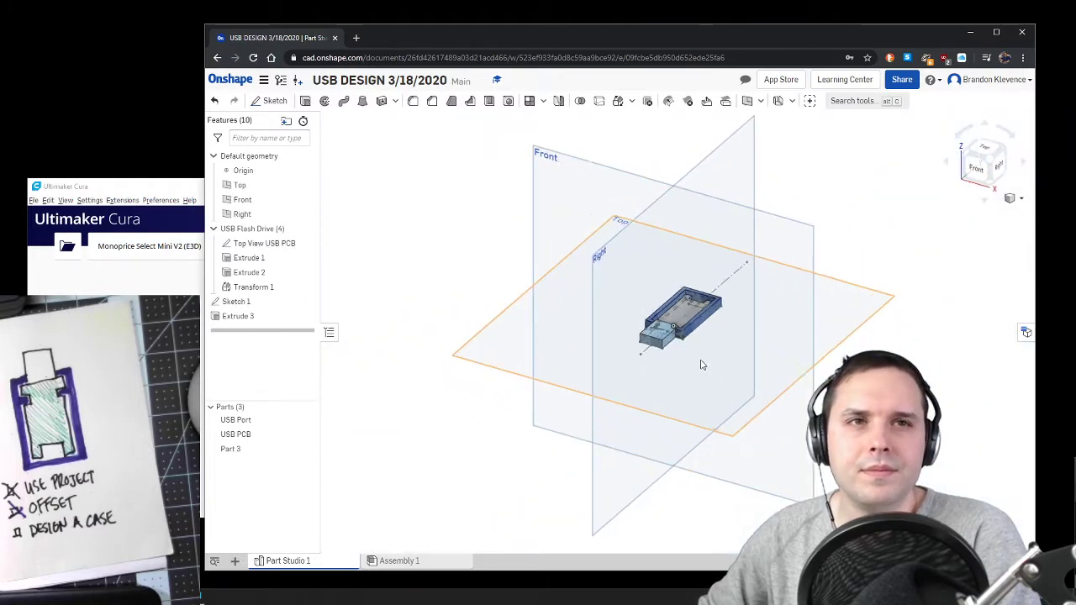
pyautogui.rightClick(993, 160)
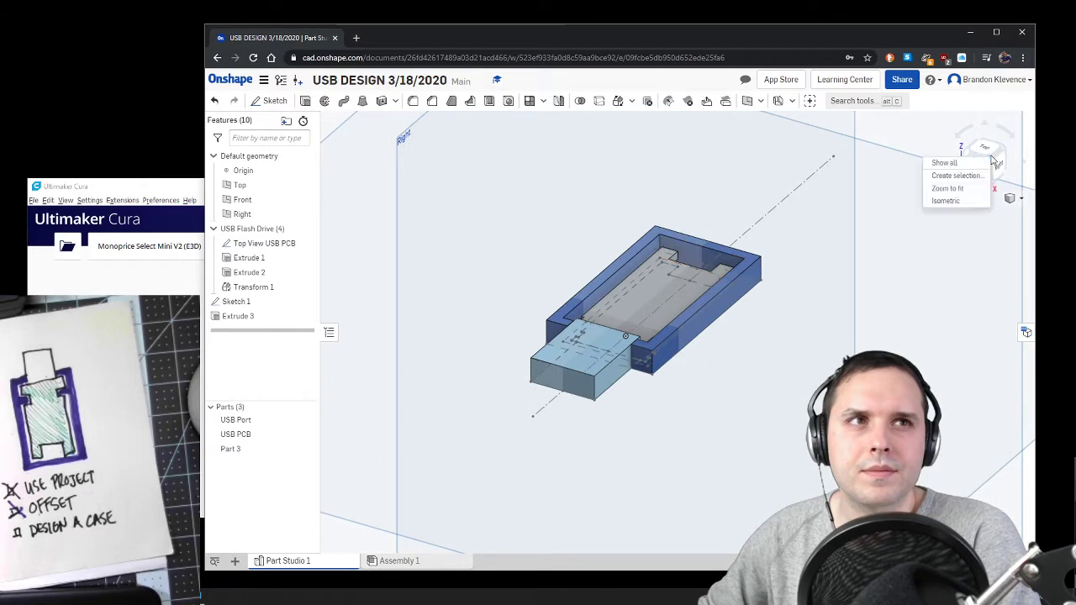
pyautogui.click(1029, 162)
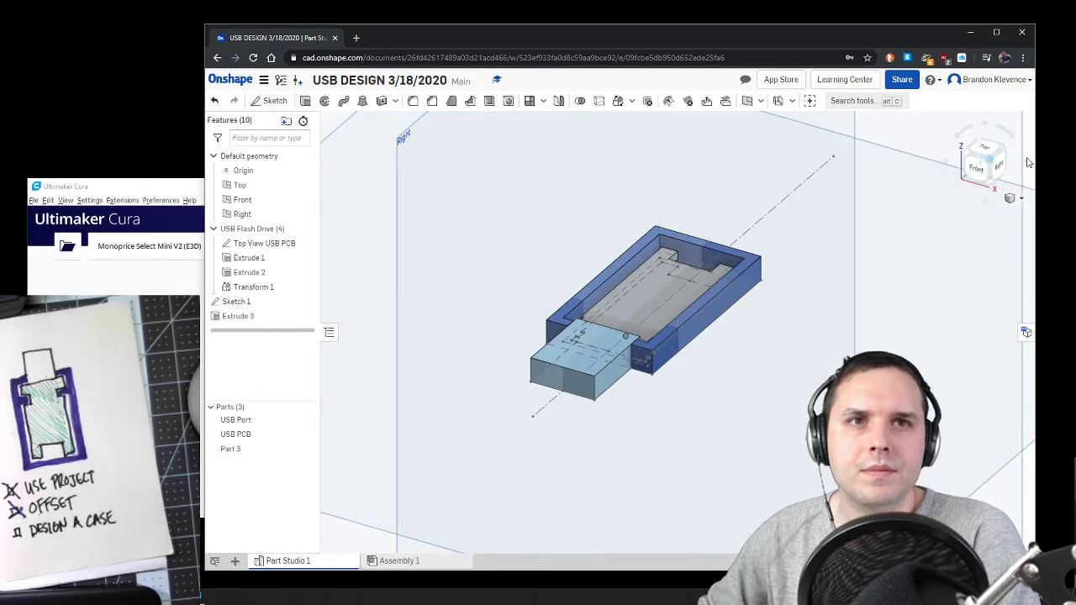
pyautogui.click(310, 243)
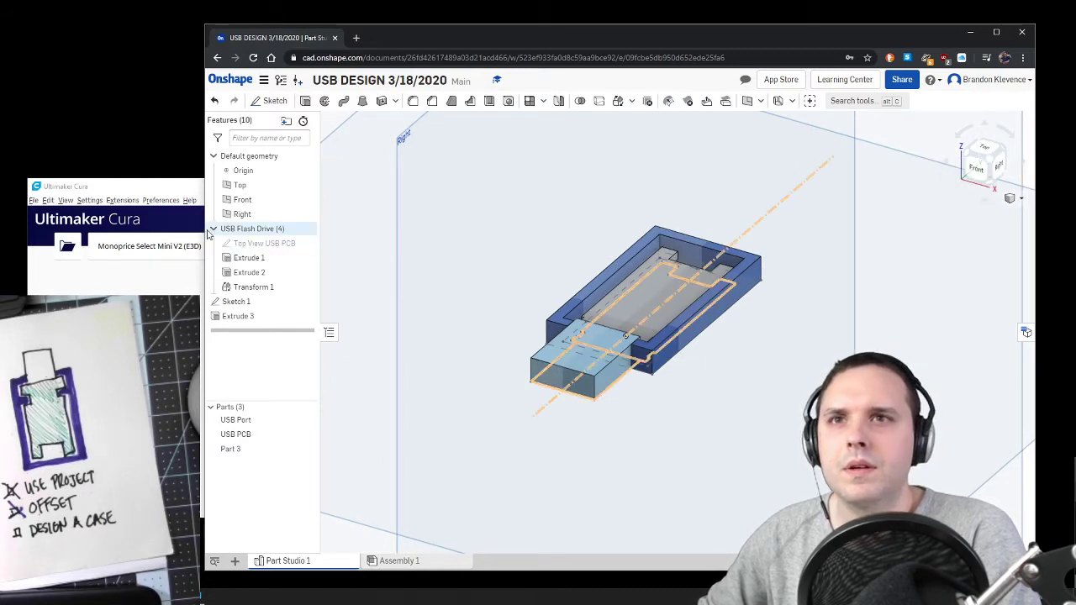
pyautogui.click(213, 229)
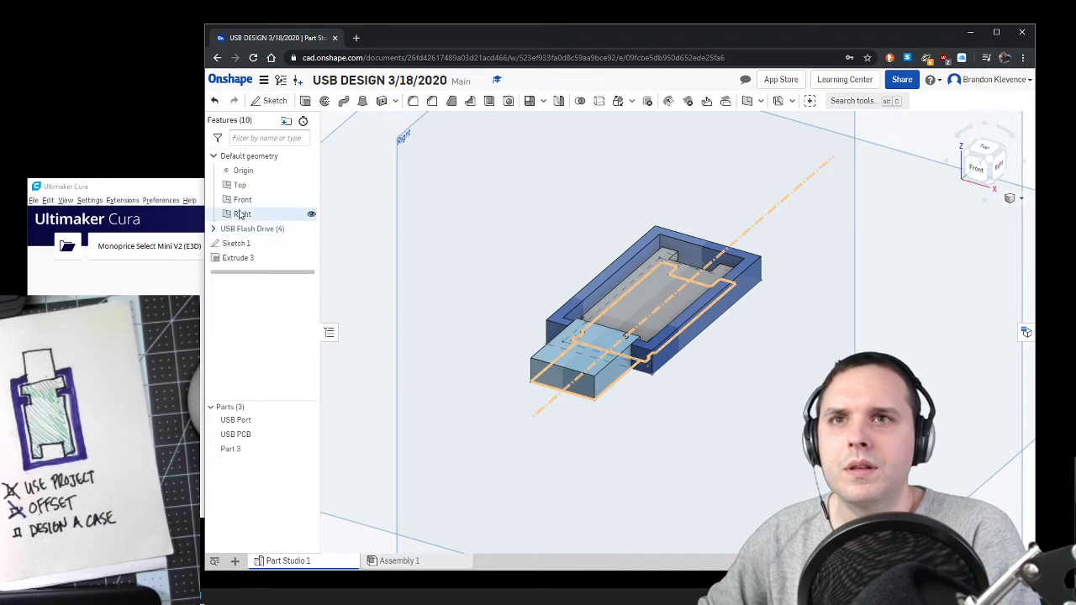
# Step: Hide the Right, Front and Top planes and Sketch 1
pyautogui.click(311, 215)
pyautogui.click(311, 199)
pyautogui.click(311, 185)
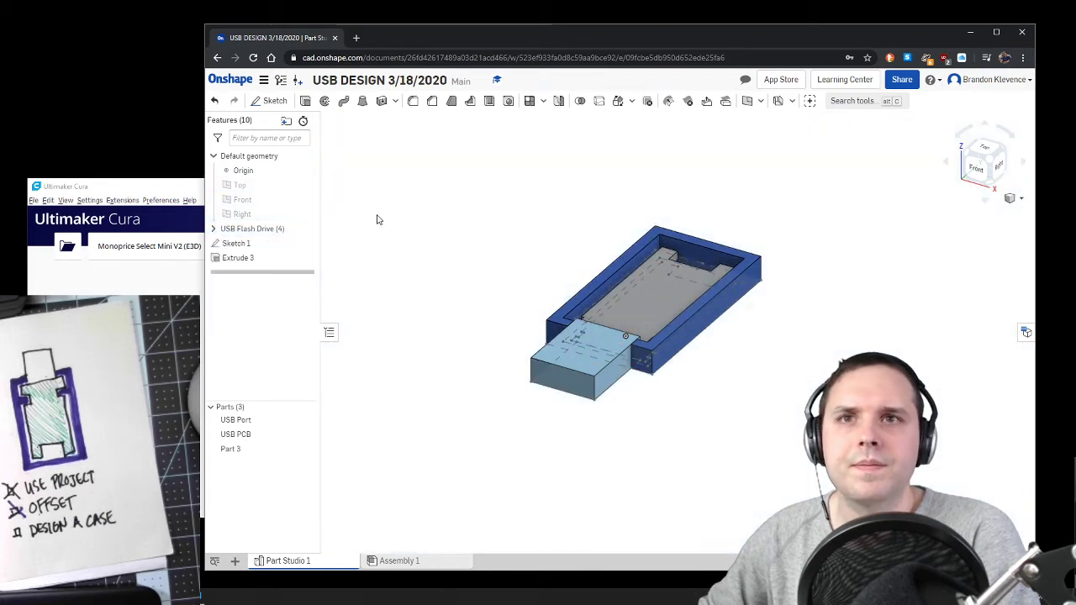
pyautogui.click(312, 243)
# Step: Rename the case wall feature Extrude 3 as Case Bottom Wall
pyautogui.moveTo(716, 468); pyautogui.dragTo(807, 319, button='right')
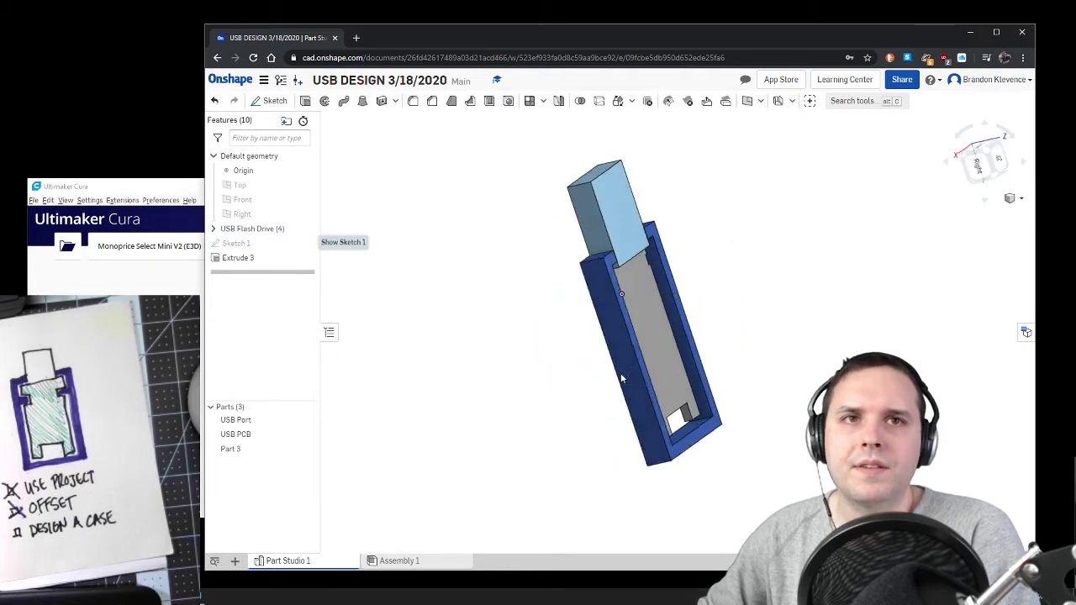
pyautogui.click(987, 157)
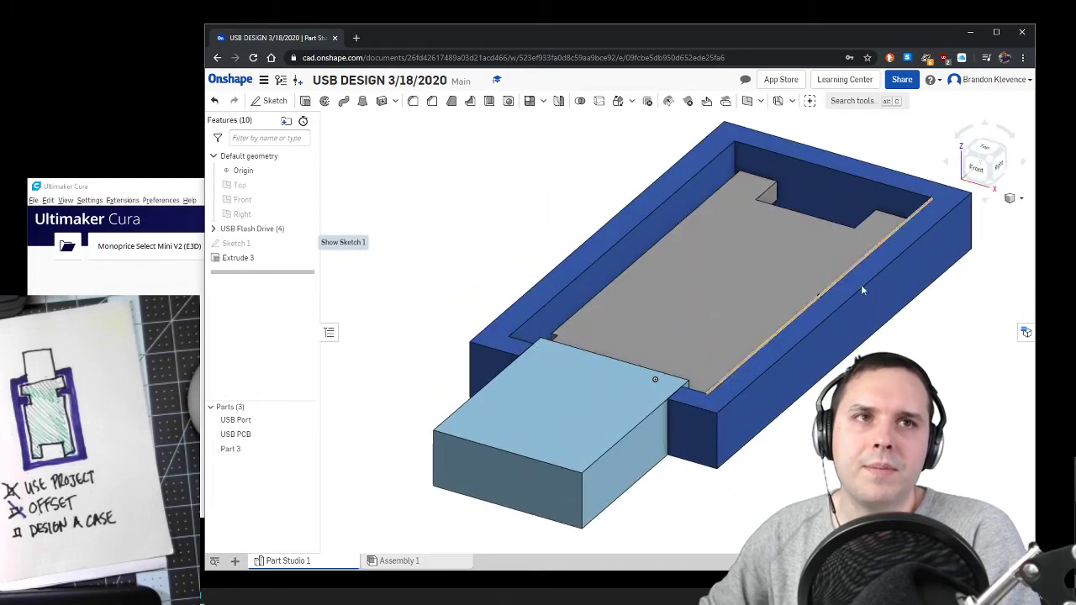
pyautogui.scroll(-6, 802, 337)
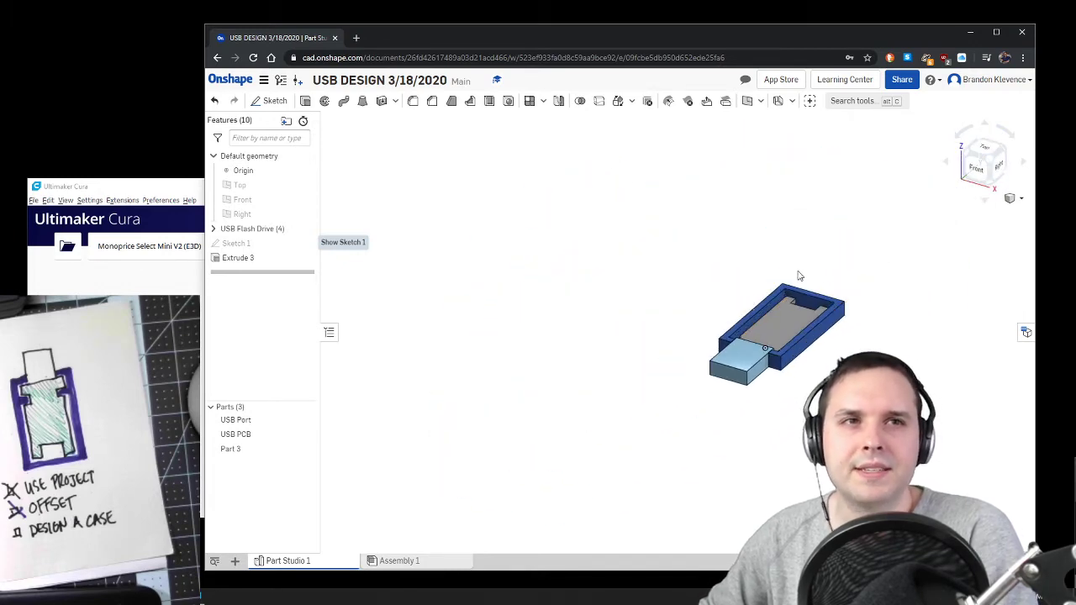
pyautogui.moveTo(918, 377); pyautogui.dragTo(837, 381, button='right')
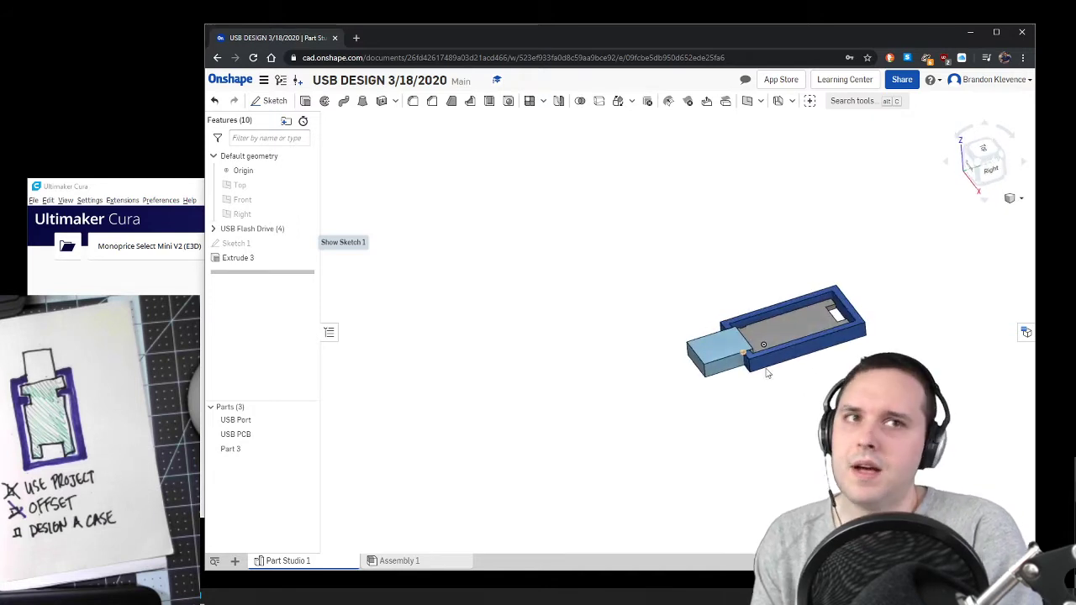
pyautogui.click(977, 188)
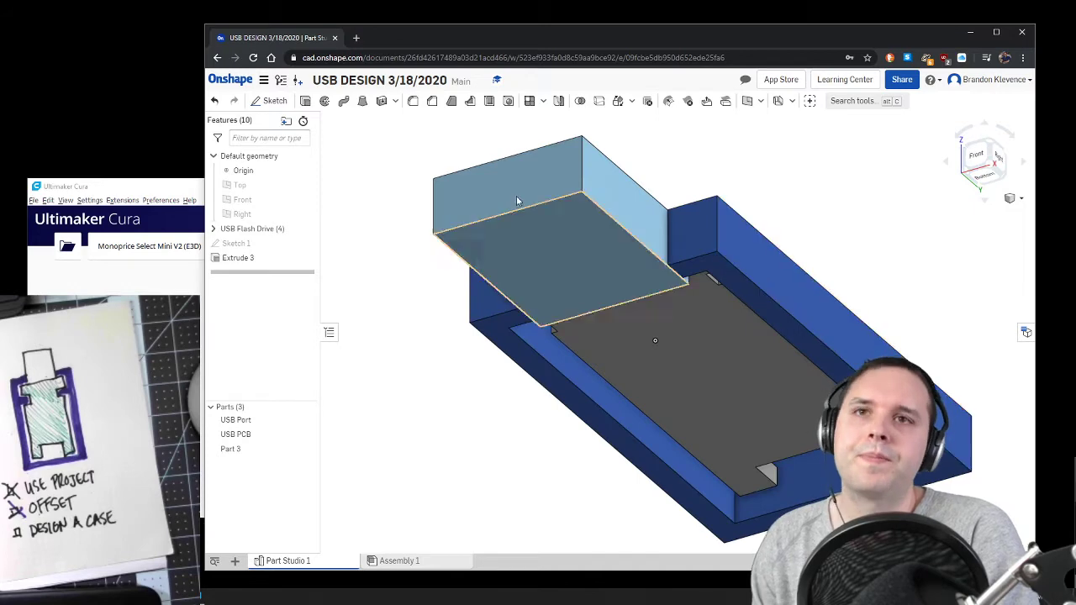
pyautogui.rightClick(299, 261)
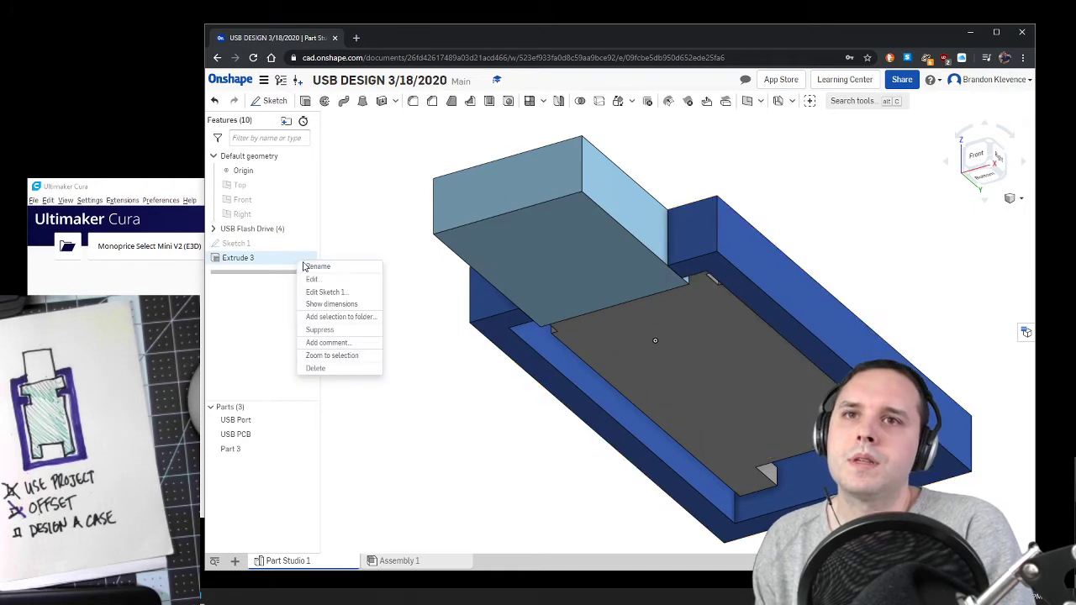
pyautogui.click(319, 267)
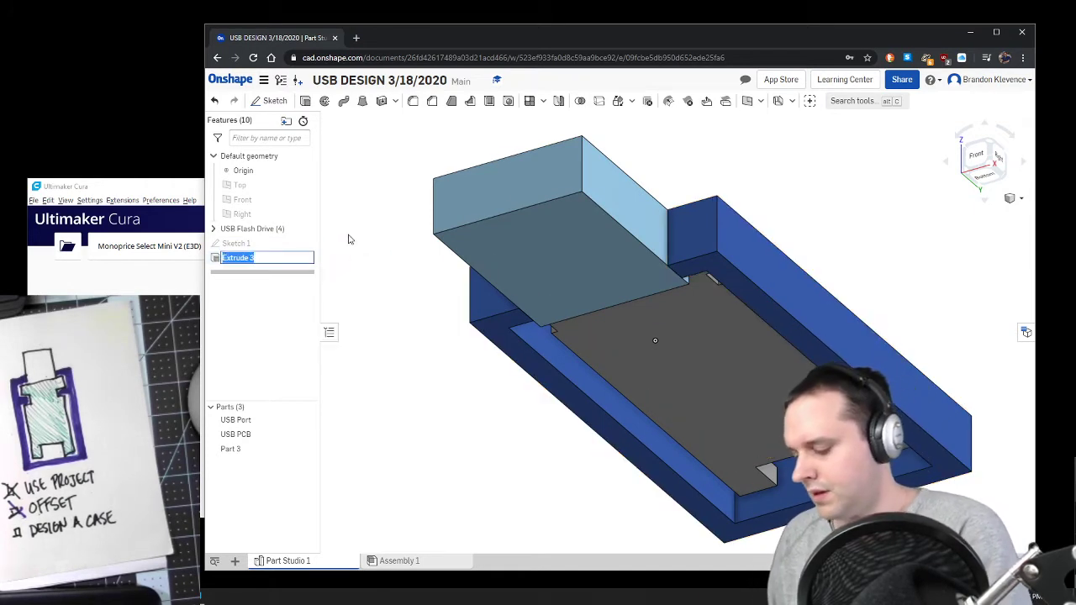
pyautogui.write('Cas')
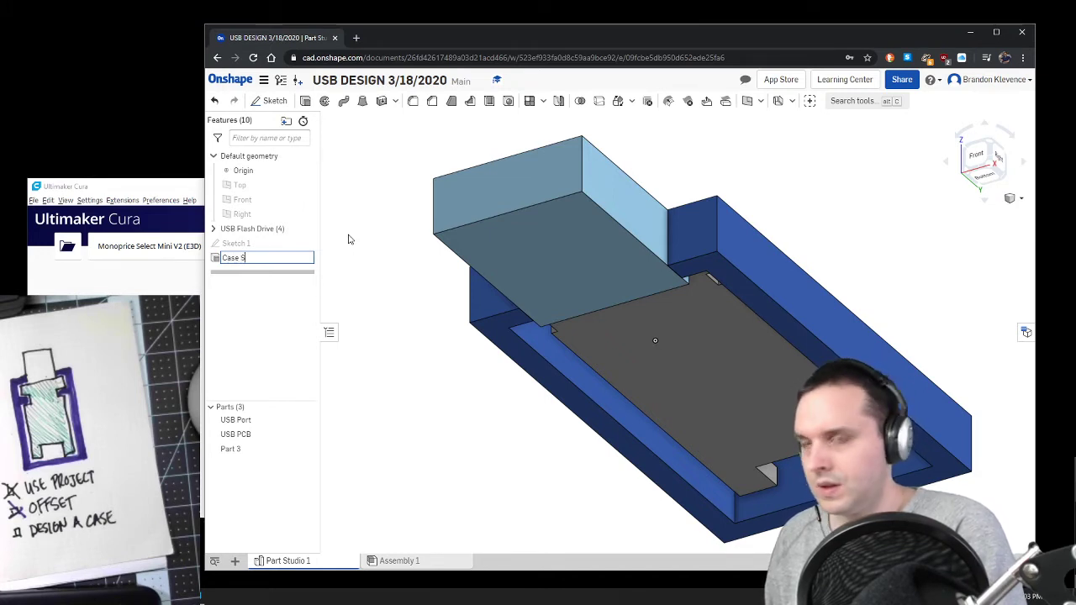
pyautogui.write('e Bottom ')
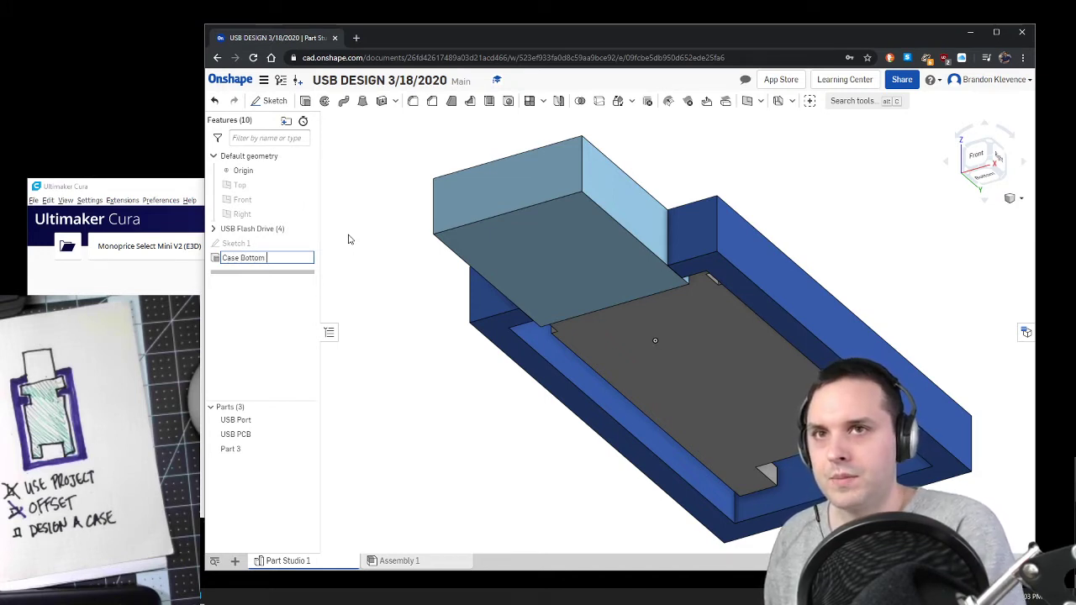
pyautogui.write('Wall')
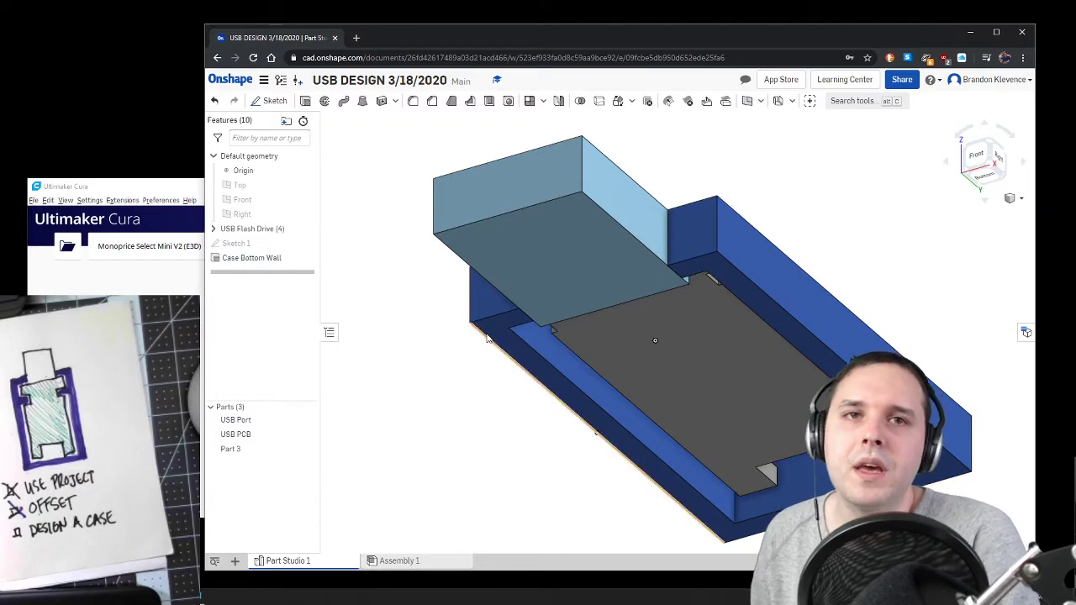
# Step: Show Sketch 1 and extrude its faces 25 mm in the flipped direction, adding the result to Part 3
pyautogui.click(311, 244)
pyautogui.moveTo(531, 430); pyautogui.dragTo(531, 429, button='right')
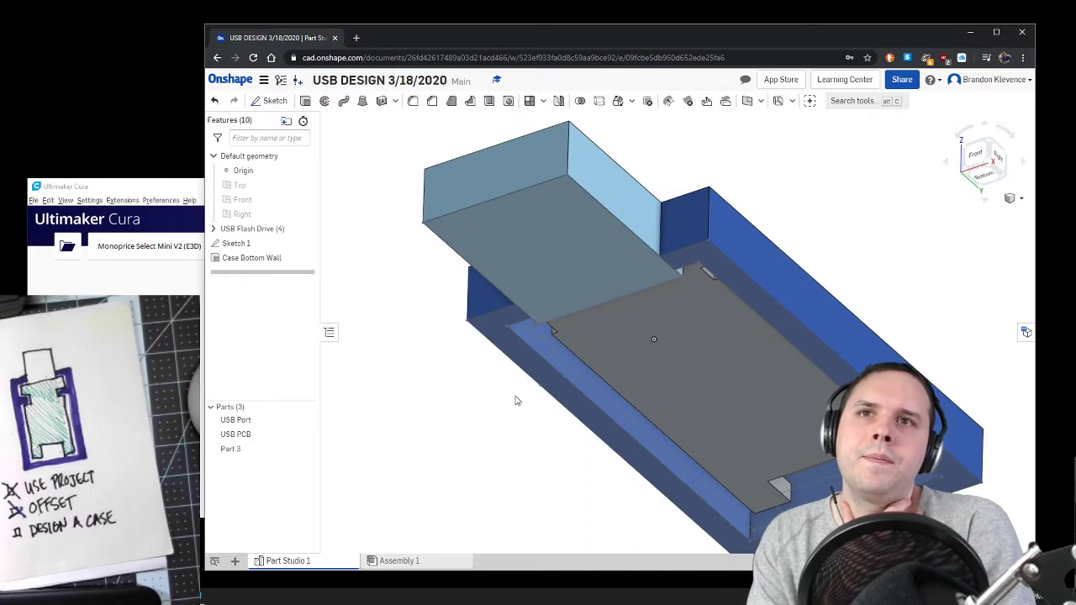
pyautogui.click(305, 101)
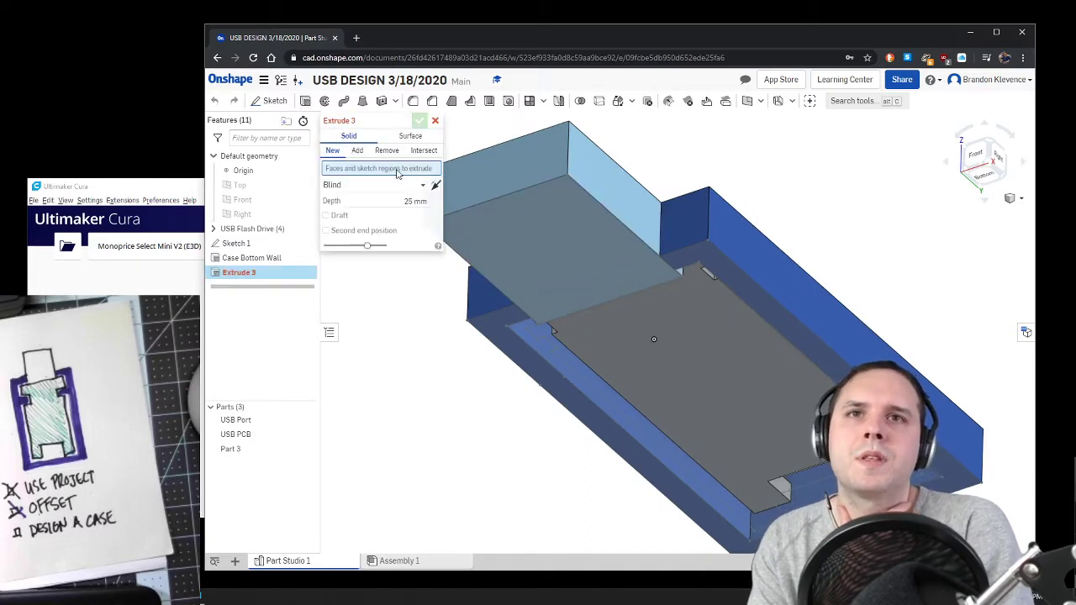
pyautogui.click(357, 151)
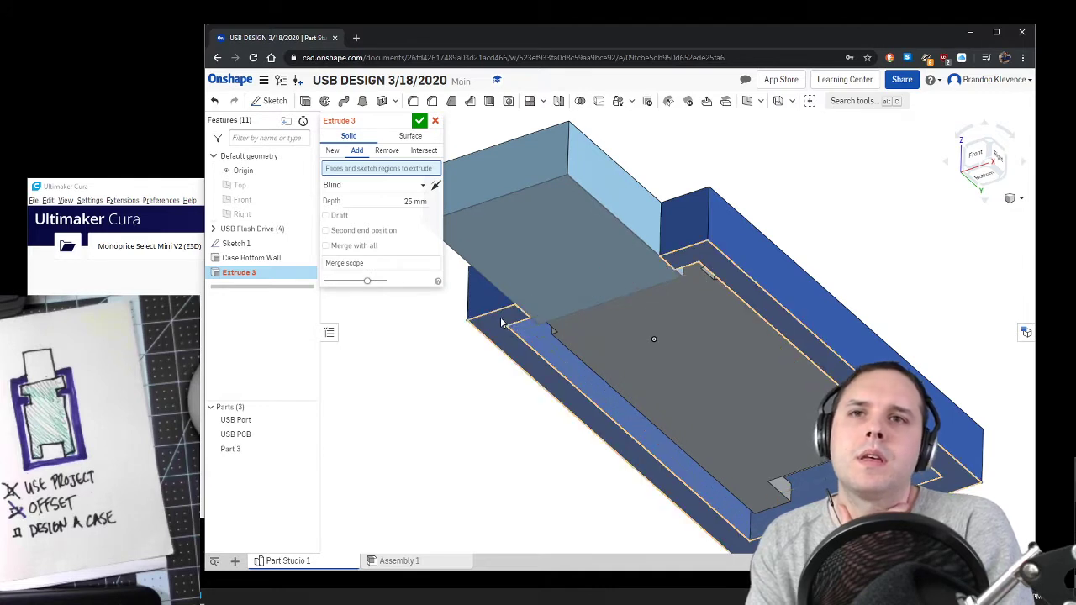
pyautogui.click(283, 245)
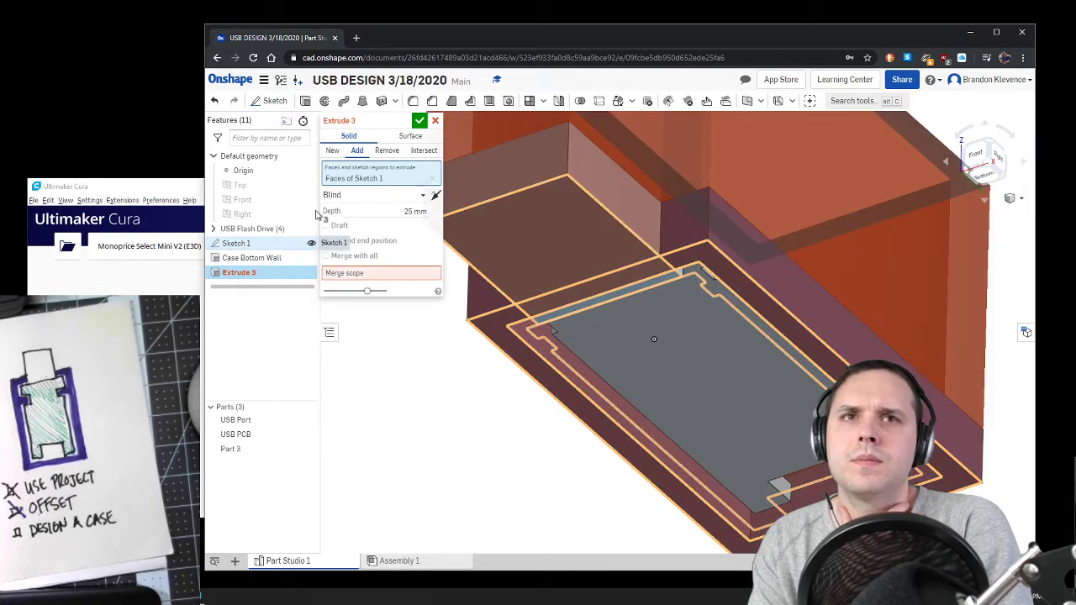
pyautogui.click(435, 196)
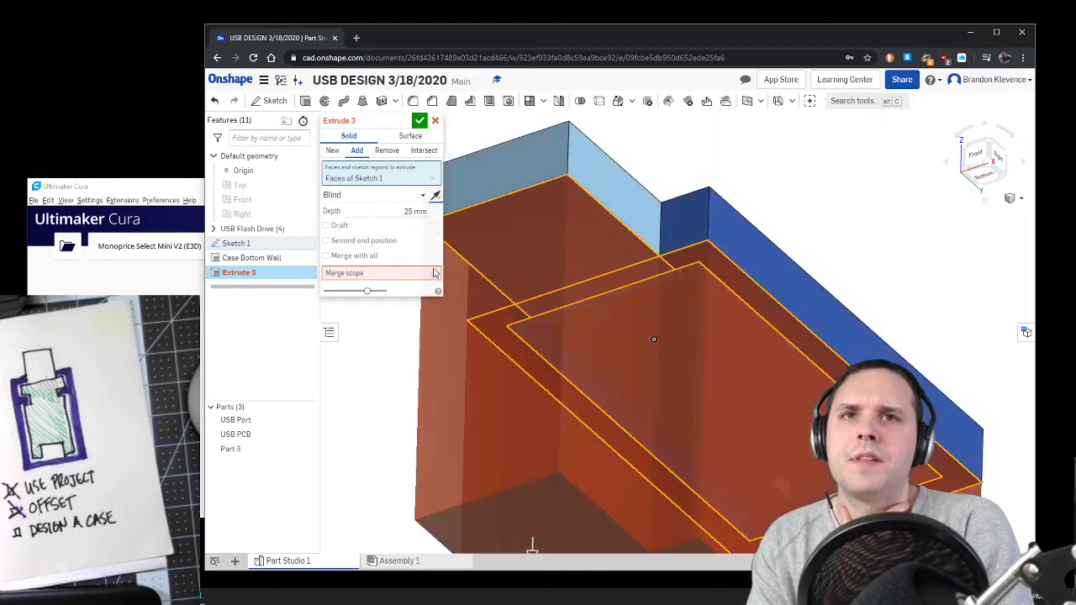
pyautogui.click(348, 277)
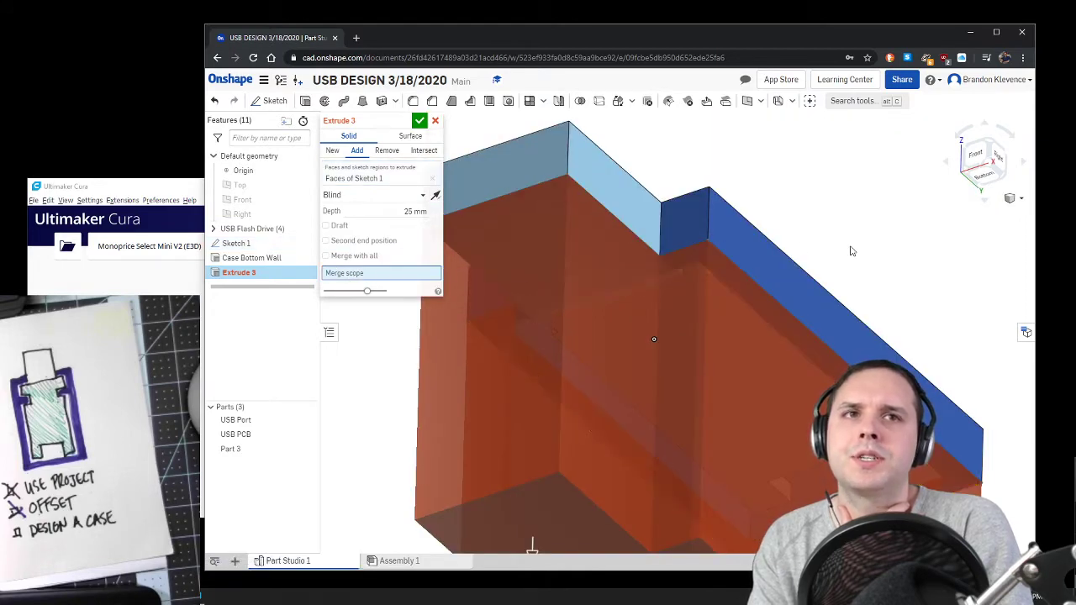
pyautogui.click(774, 260)
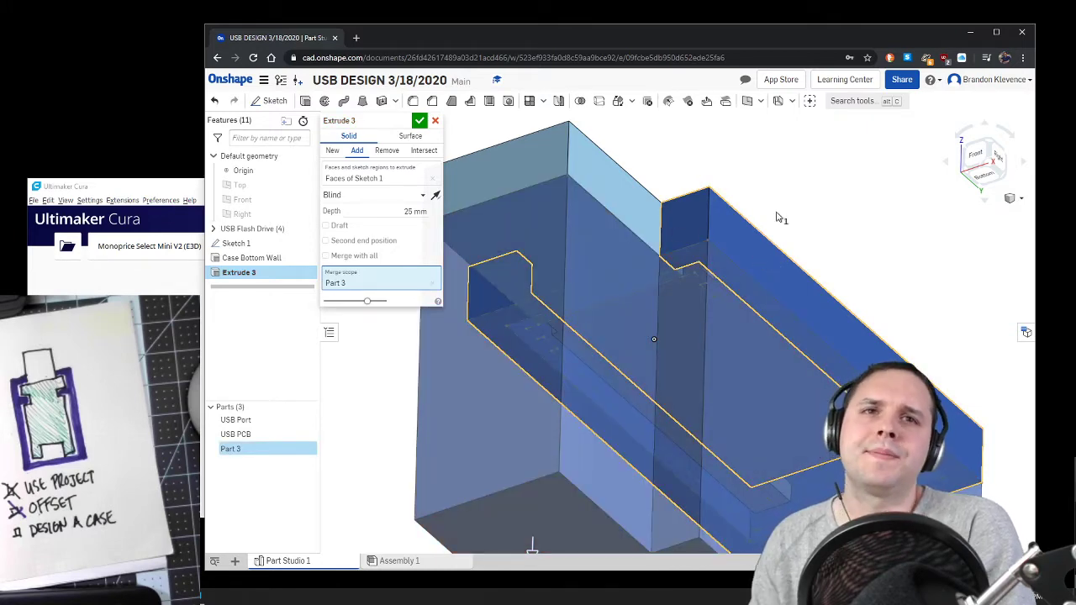
pyautogui.moveTo(779, 217); pyautogui.dragTo(671, 274, button='right')
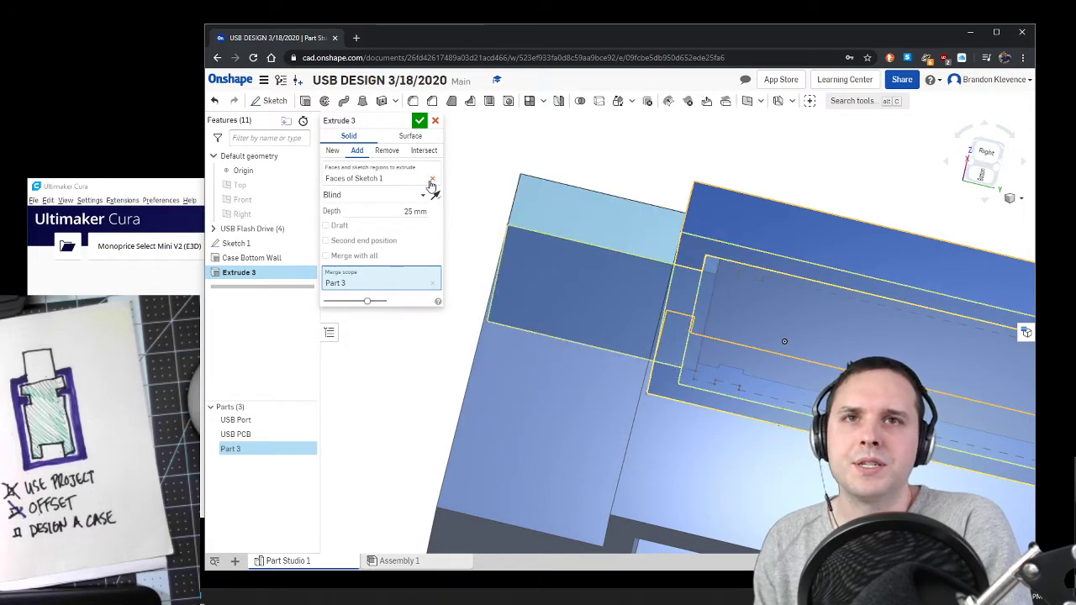
pyautogui.click(420, 122)
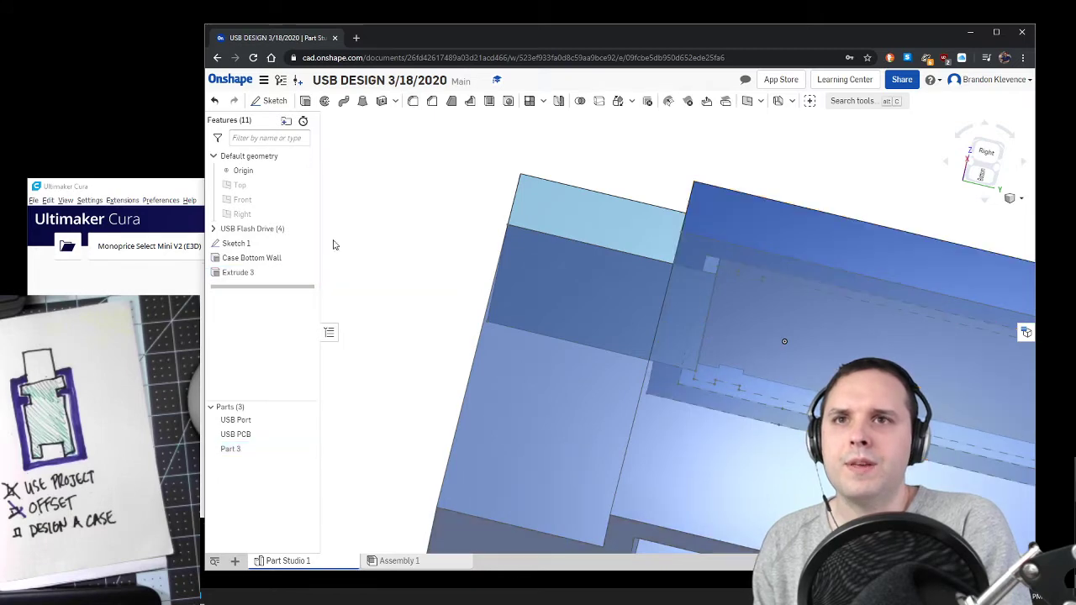
# Step: Open Sketch 1 for editing
pyautogui.doubleClick(289, 244)
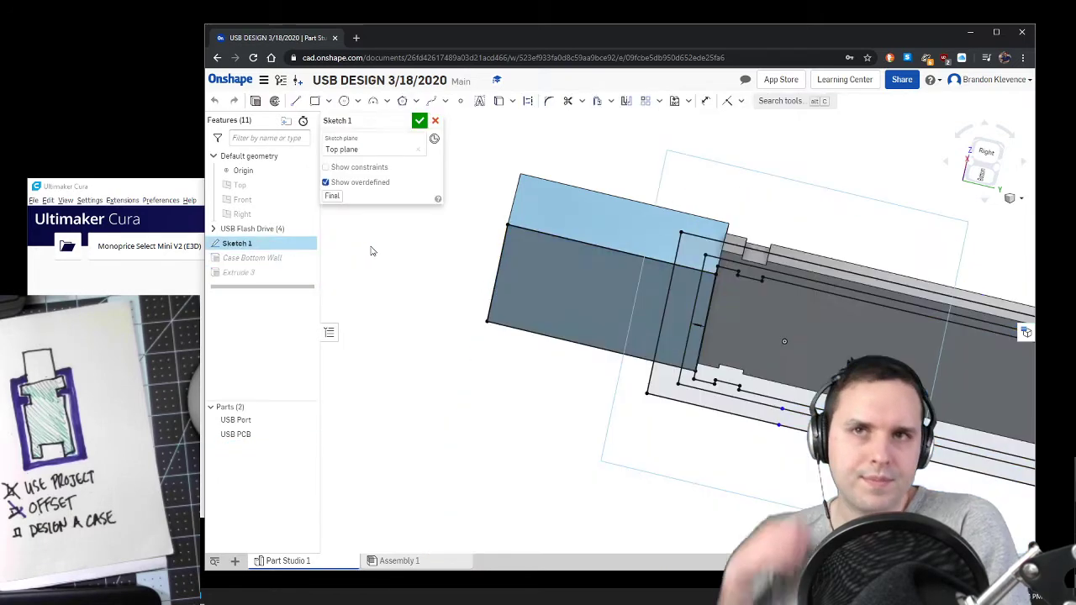
pyautogui.click(568, 101)
pyautogui.click(585, 242)
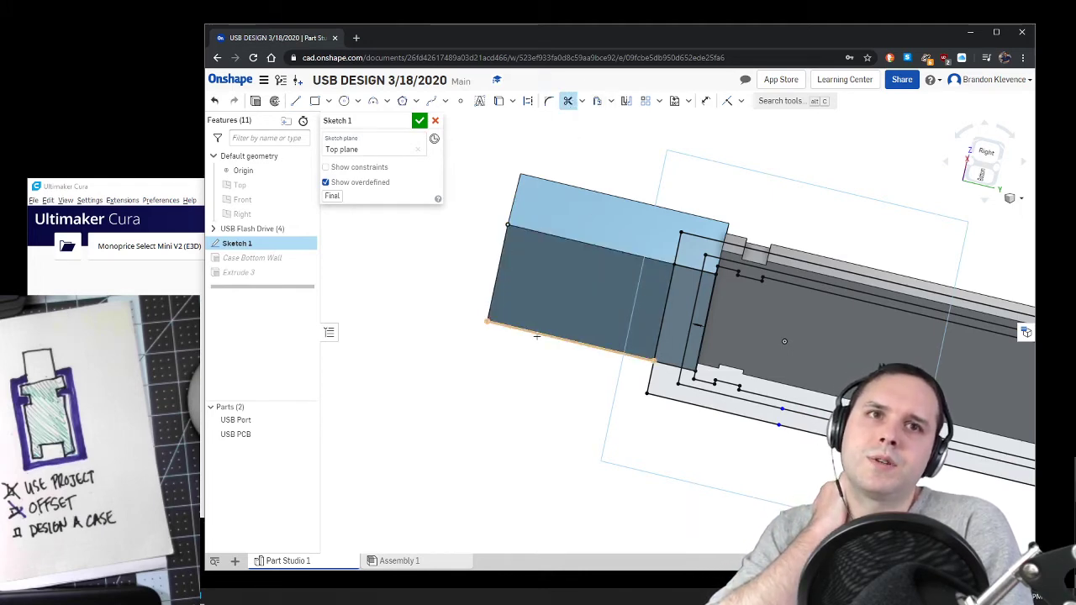
pyautogui.click(311, 420)
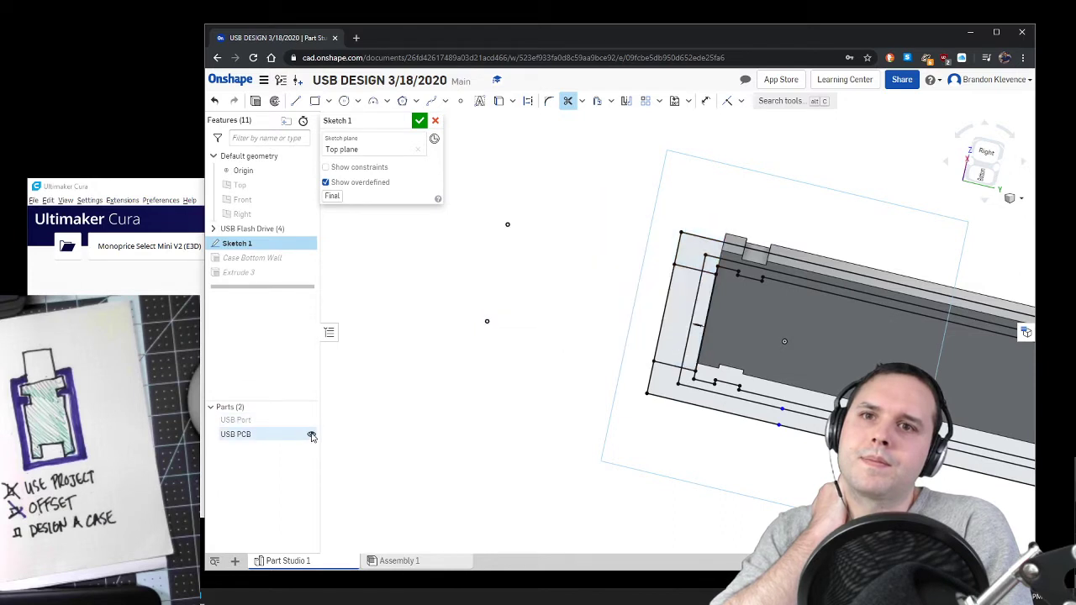
pyautogui.click(312, 434)
pyautogui.click(216, 101)
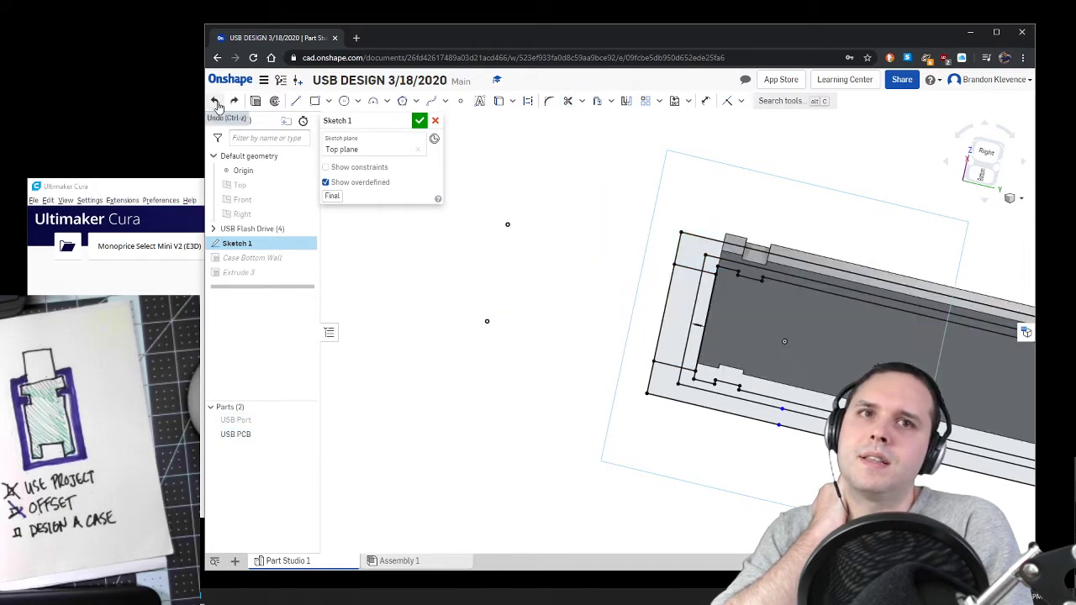
pyautogui.click(216, 102)
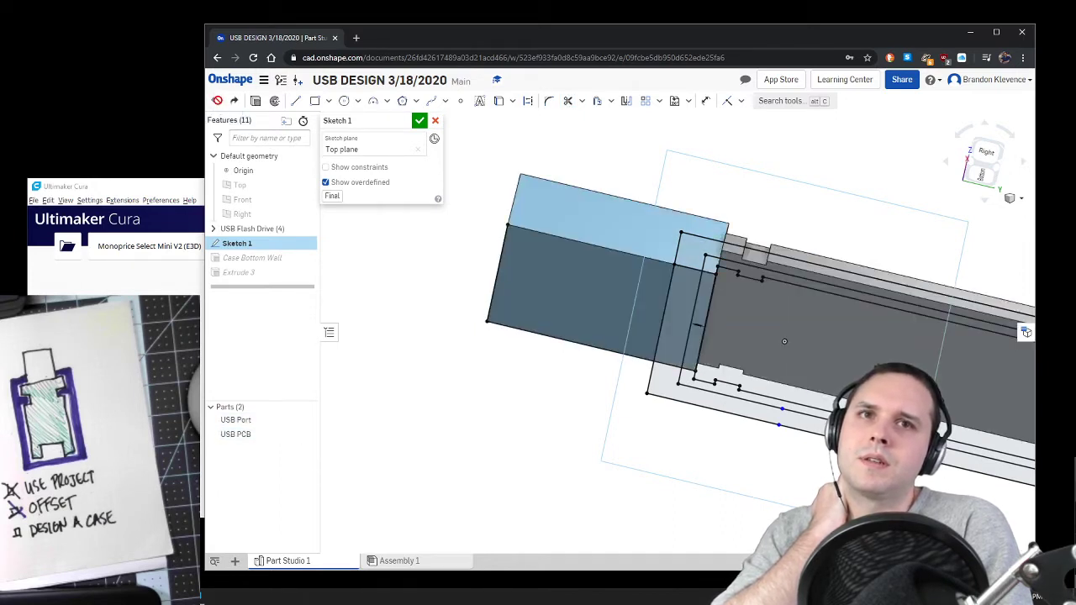
# Step: Hide the USB Port and USB PCB parts, trim the port outline and its loose endpoints outside the case, and finish Sketch 1
pyautogui.click(308, 420)
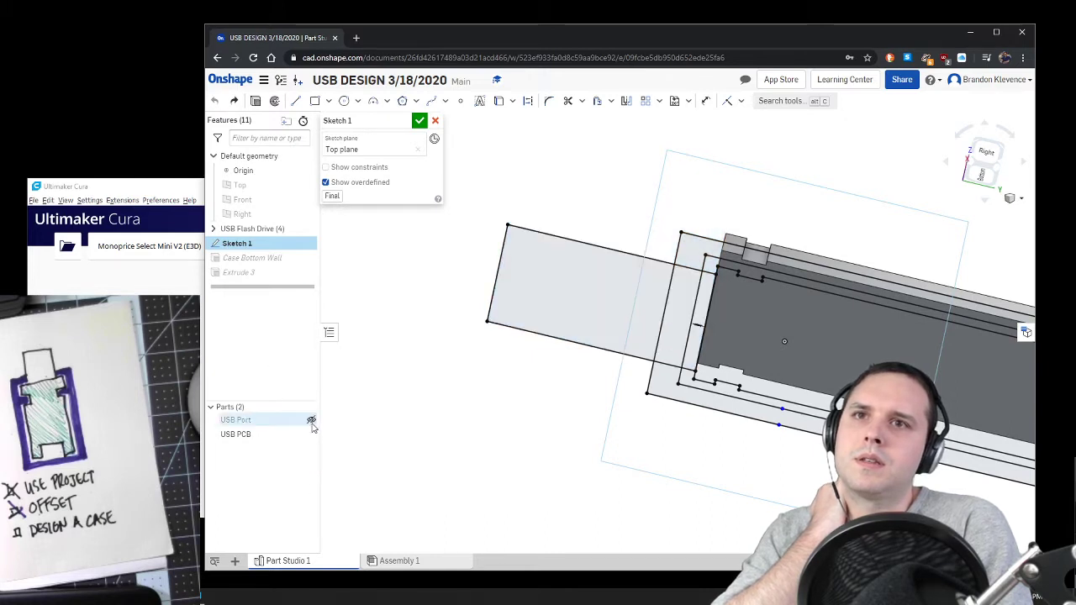
pyautogui.click(308, 434)
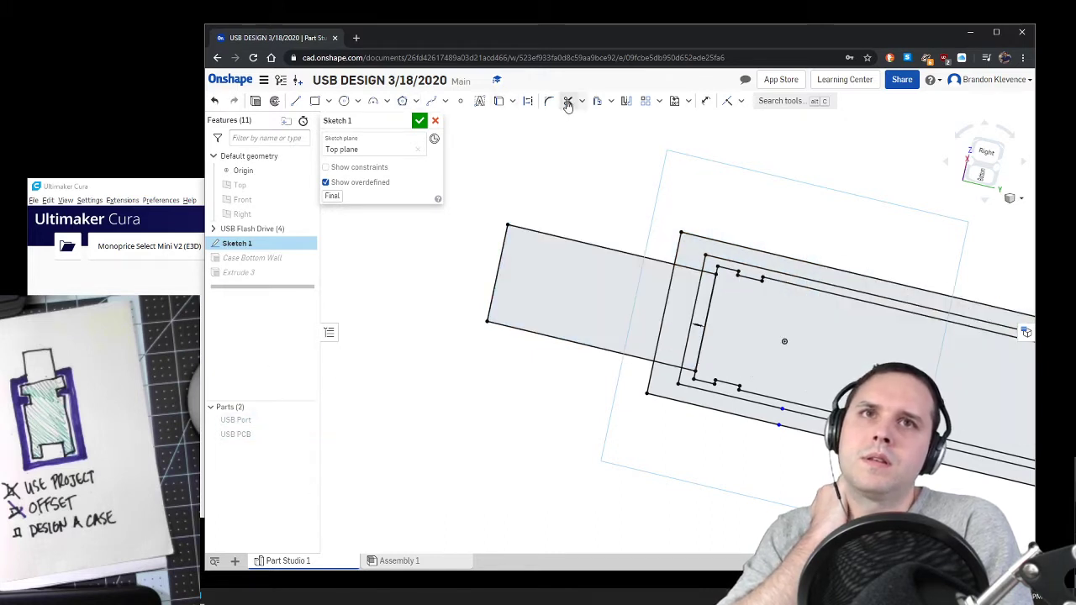
pyautogui.click(554, 238)
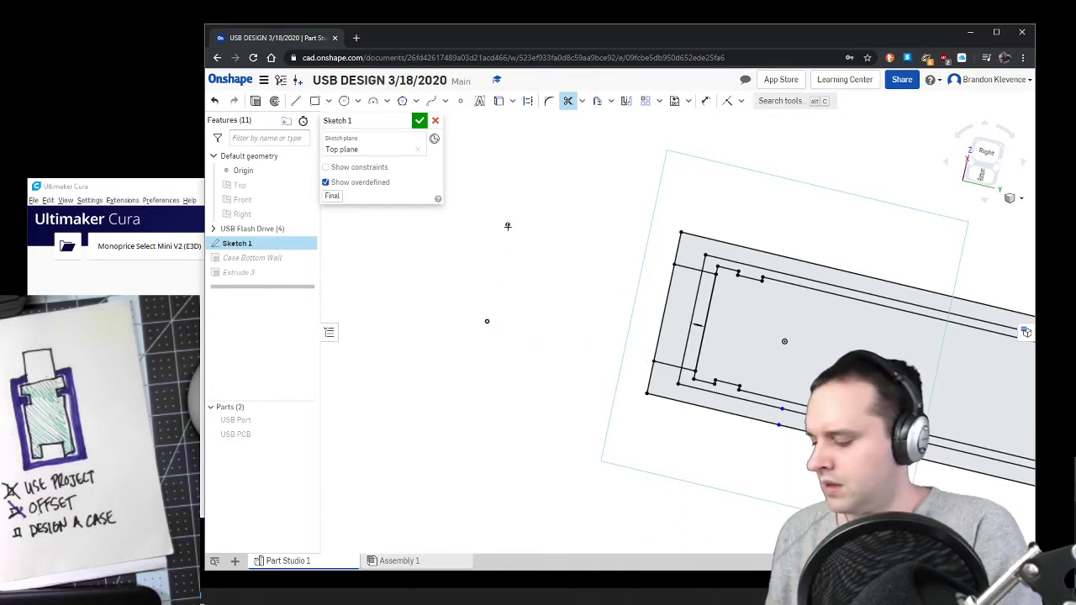
pyautogui.press('Escape')
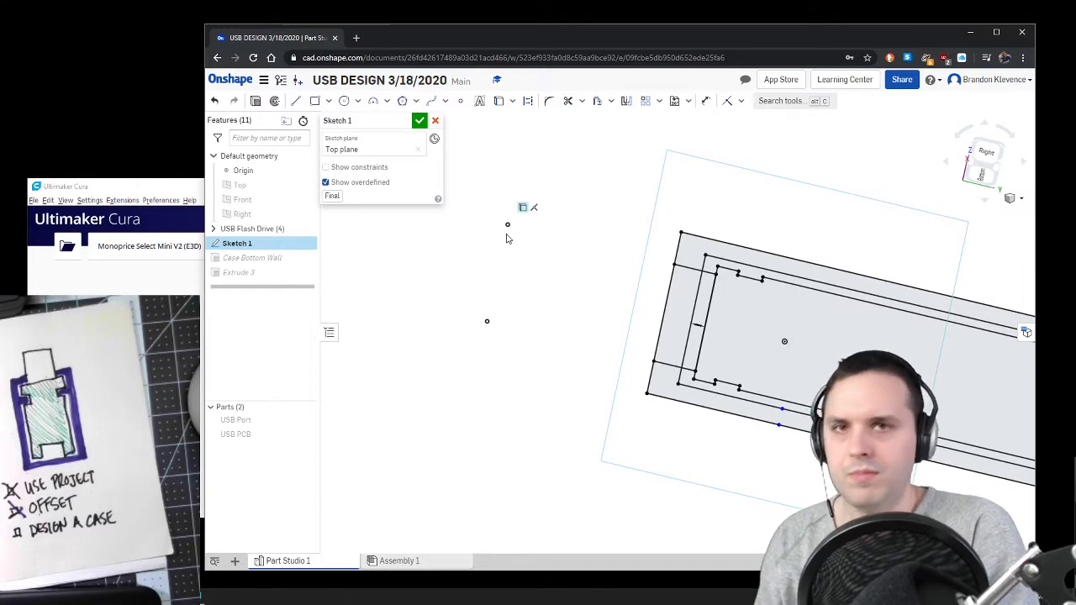
pyautogui.click(420, 122)
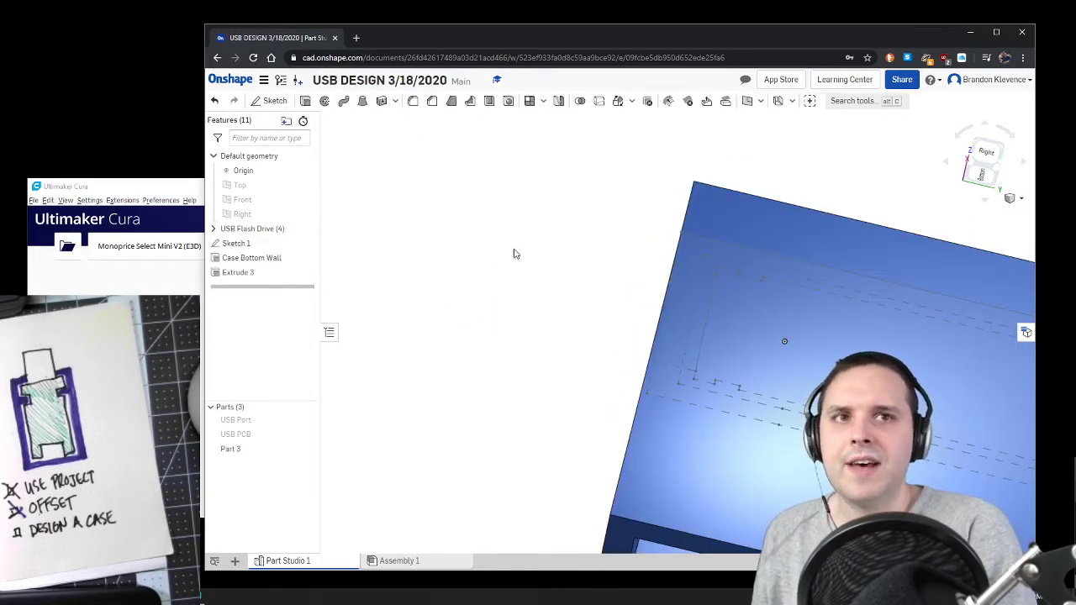
# Step: Edit Extrude 3 and add the remaining inner faces of Sketch 1 to its selection so the profile fills the whole case outline
pyautogui.moveTo(515, 254); pyautogui.dragTo(555, 309, button='right')
pyautogui.moveTo(474, 313); pyautogui.dragTo(425, 307, button='right')
pyautogui.scroll(-6, 457, 322)
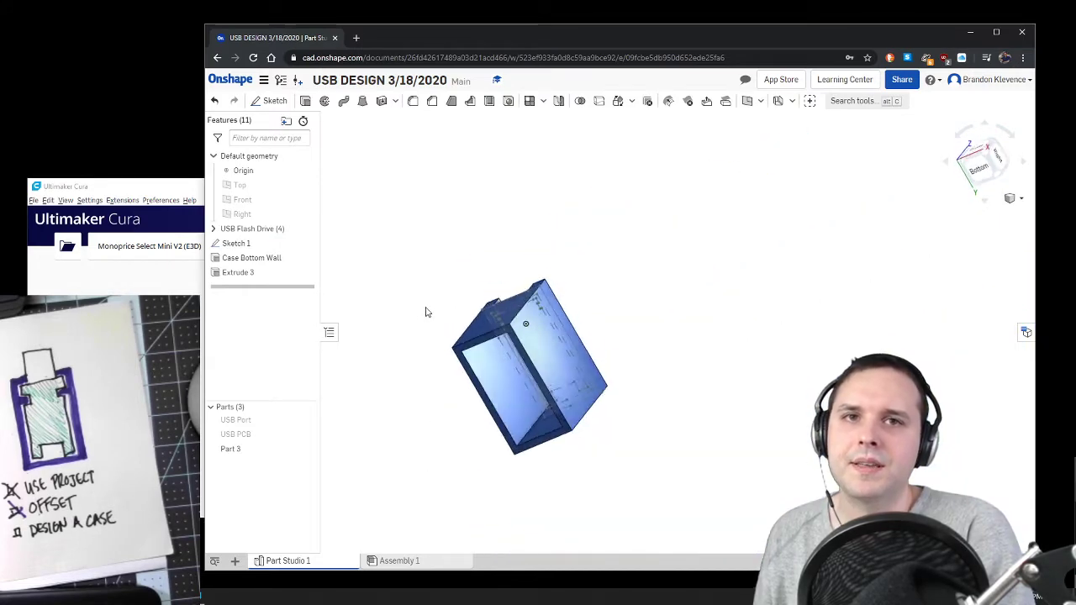
pyautogui.doubleClick(293, 271)
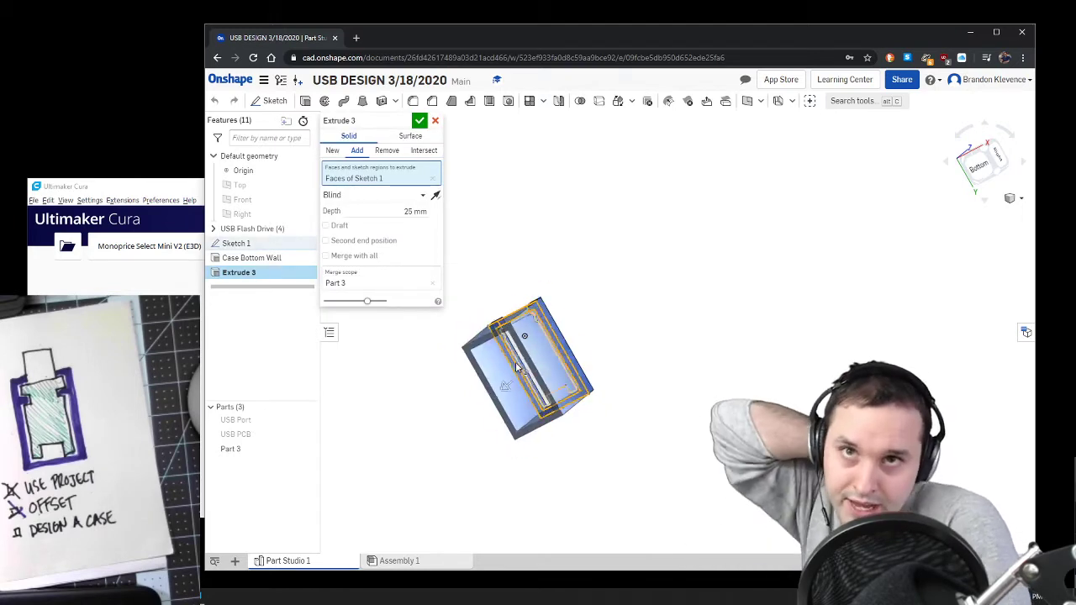
pyautogui.scroll(5, 515, 363)
pyautogui.moveTo(516, 375); pyautogui.dragTo(545, 350, button='right')
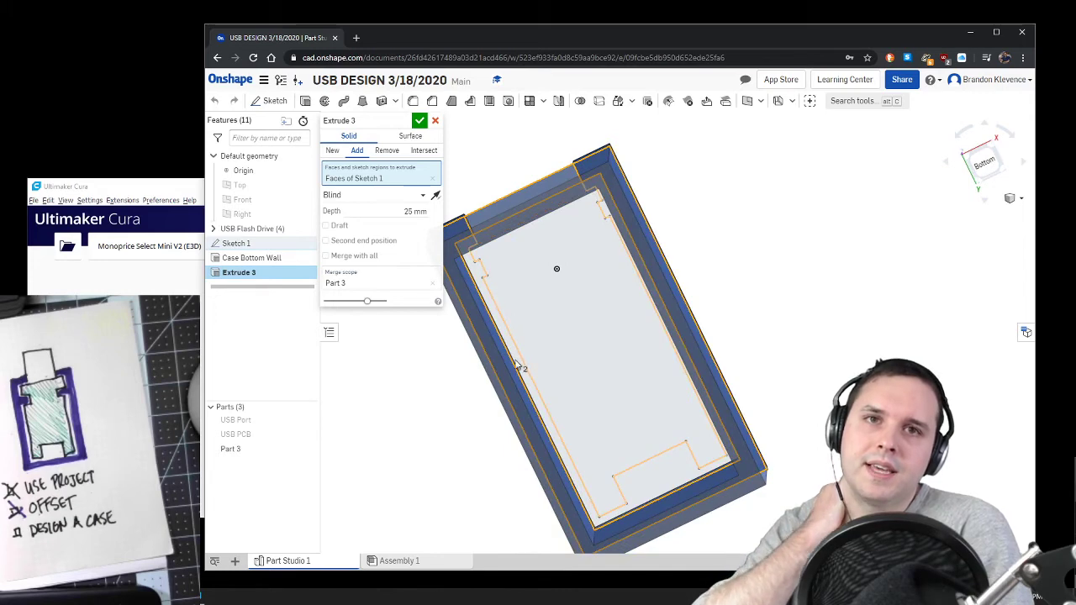
pyautogui.click(557, 348)
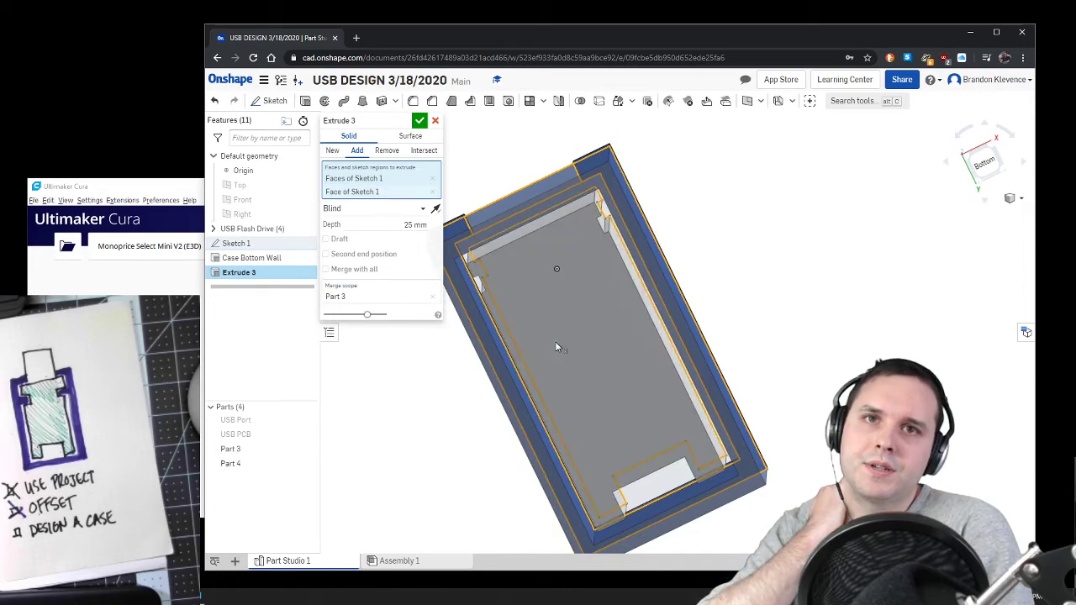
pyautogui.click(670, 492)
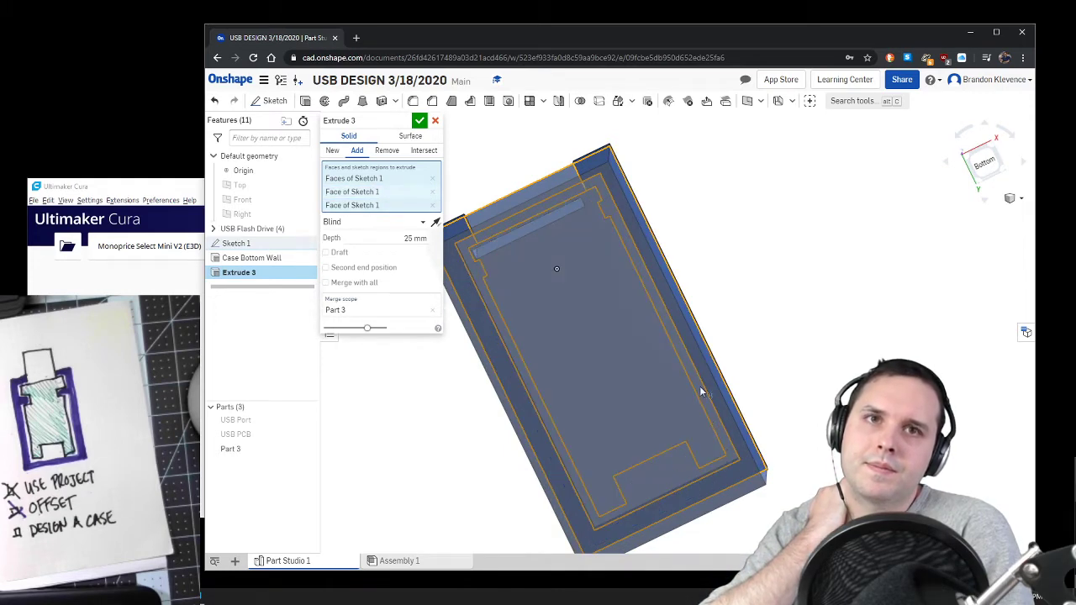
pyautogui.moveTo(746, 365)
pyautogui.mouseDown(button='right')
pyautogui.moveTo(723, 378)
pyautogui.moveTo(742, 380)
pyautogui.moveTo(748, 362)
pyautogui.mouseUp(button='right')
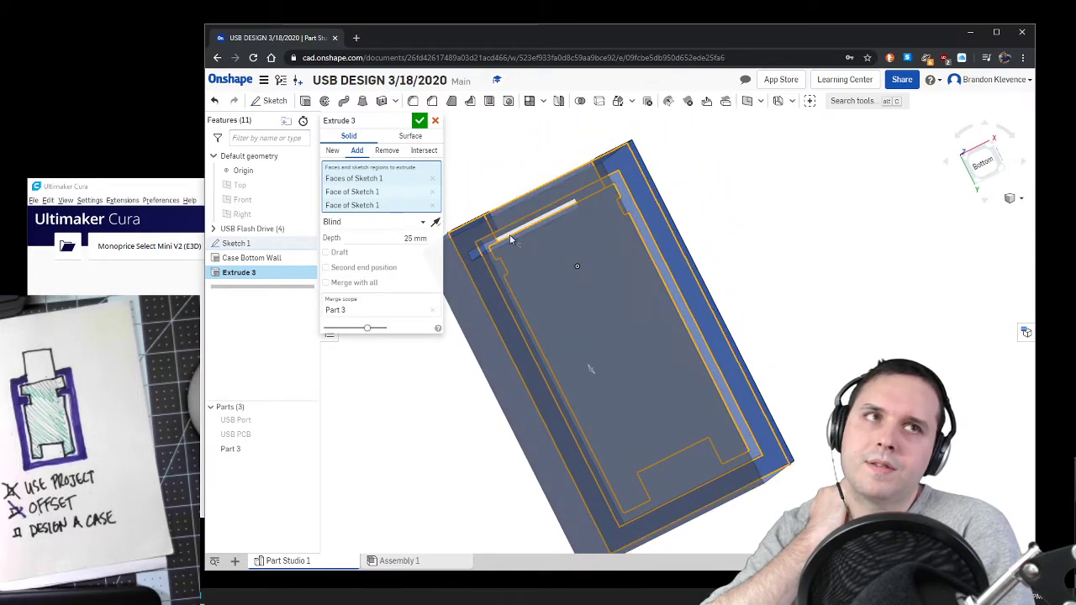
pyautogui.click(509, 239)
pyautogui.click(519, 232)
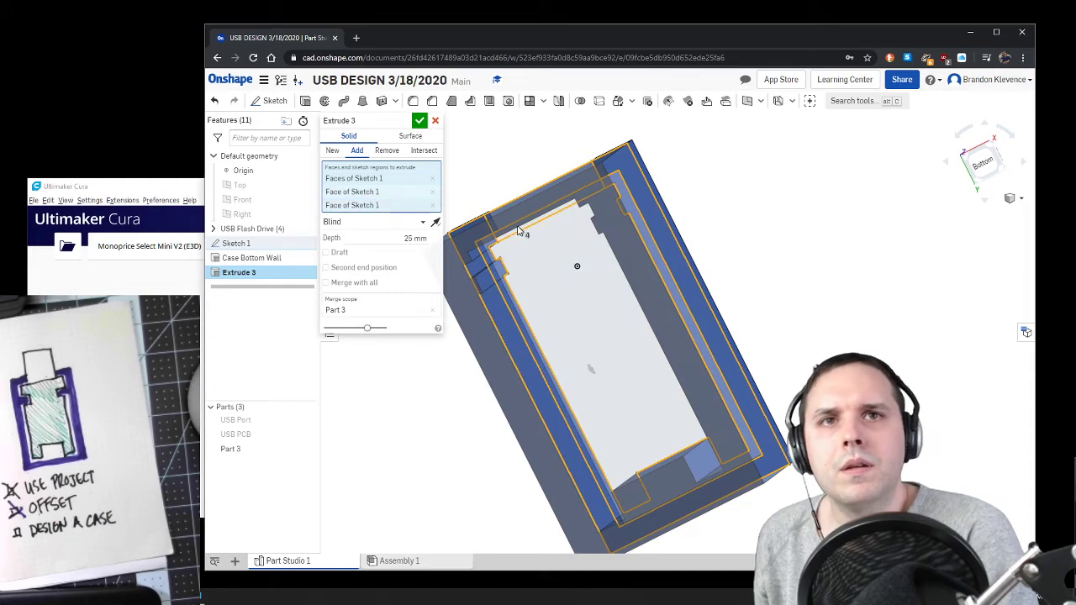
pyautogui.scroll(-3, 547, 267)
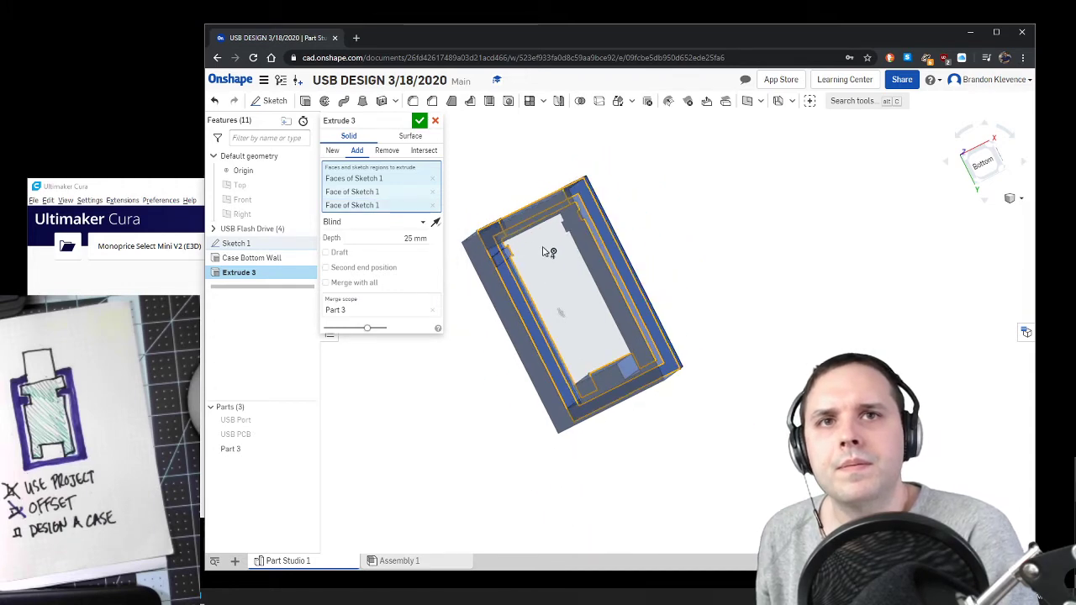
pyautogui.click(545, 250)
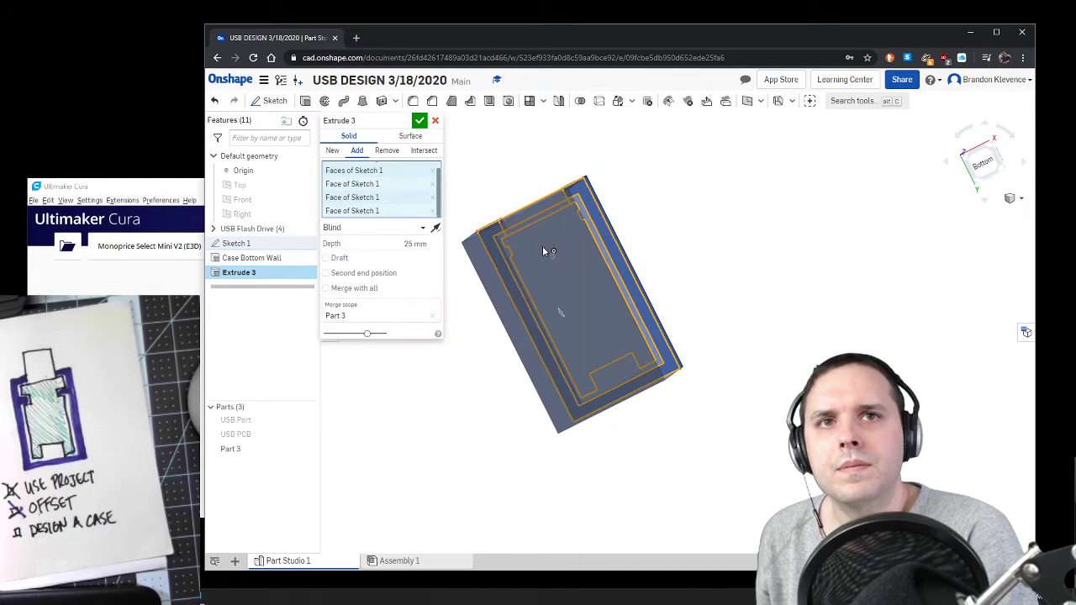
# Step: Set the depth of Extrude 3 to 1.5 mm, check the floor from several angles and accept the feature
pyautogui.click(407, 240)
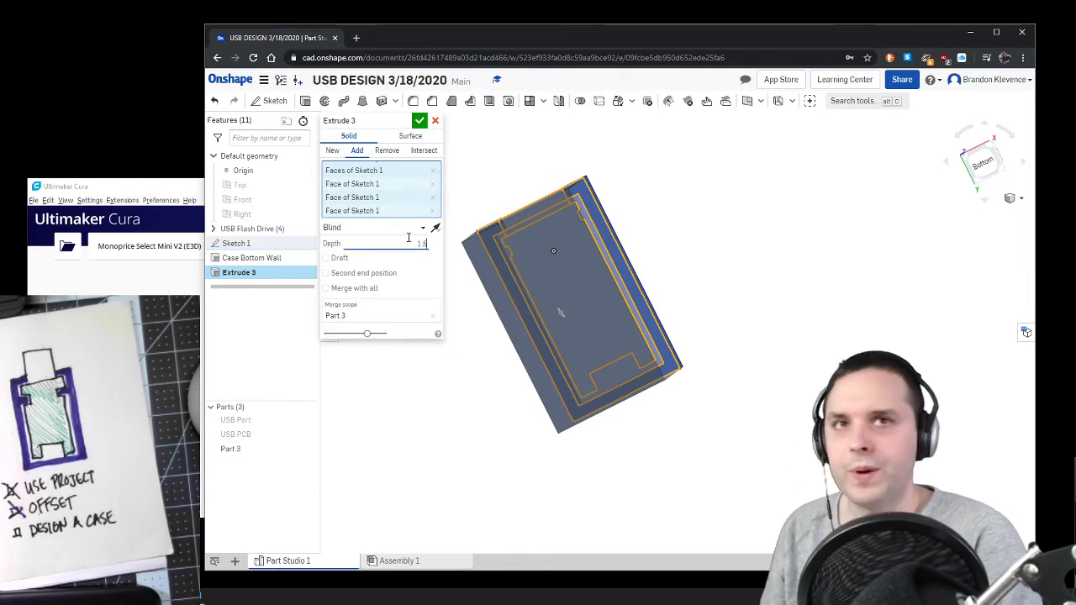
pyautogui.press('Return')
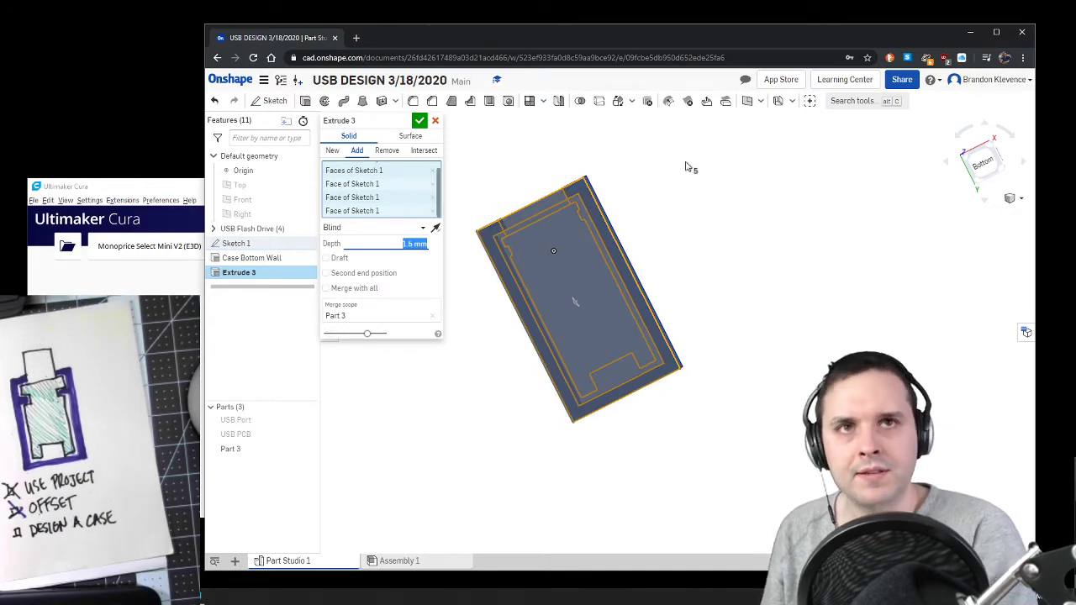
pyautogui.moveTo(685, 166); pyautogui.dragTo(783, 202, button='right')
pyautogui.click(980, 159)
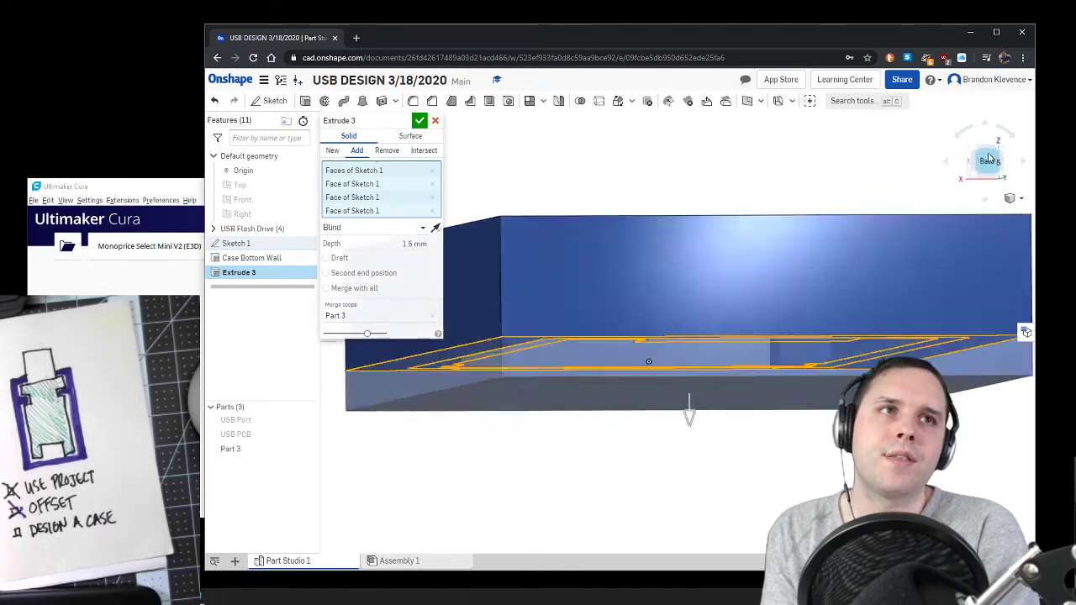
pyautogui.click(973, 157)
pyautogui.click(967, 162)
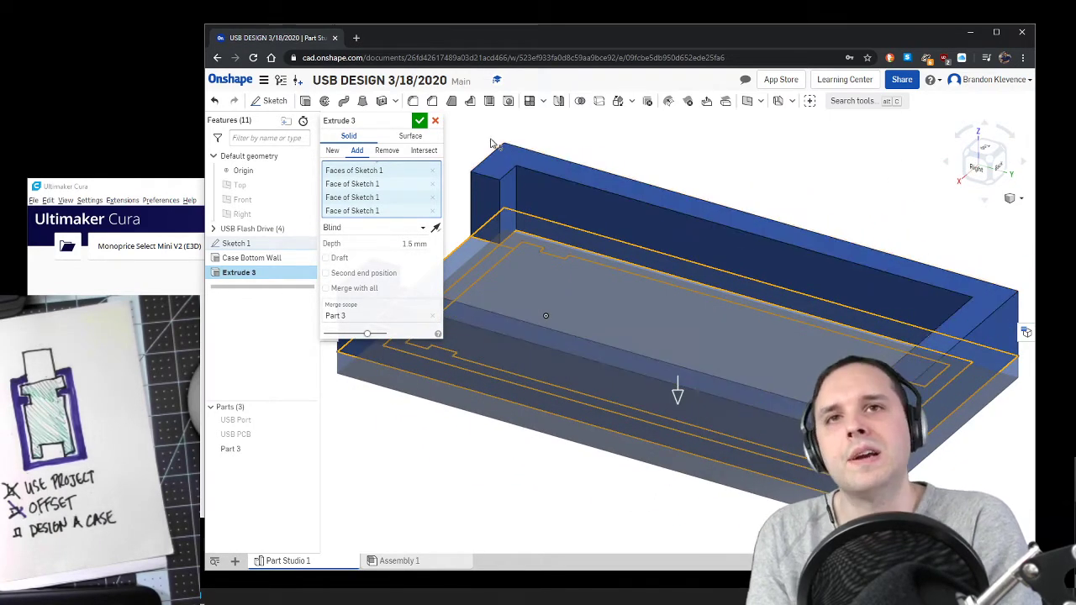
pyautogui.click(420, 126)
# Step: Hide Sketch 1 and inspect the case bottom in isometric view
pyautogui.moveTo(443, 468); pyautogui.dragTo(468, 497, button='right')
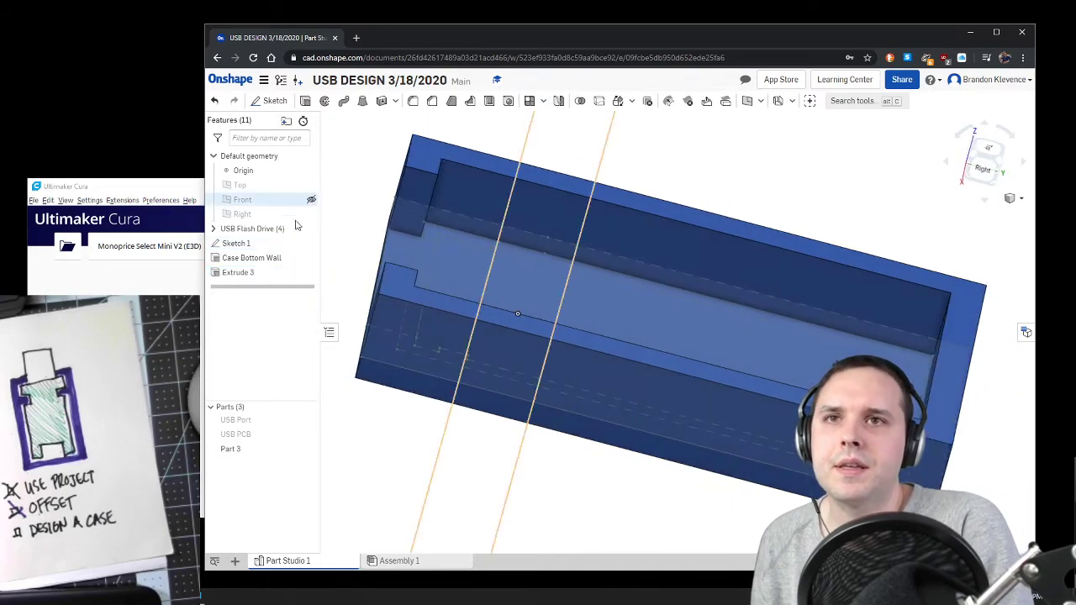
pyautogui.click(310, 243)
pyautogui.moveTo(416, 445)
pyautogui.mouseDown(button='right')
pyautogui.moveTo(468, 466)
pyautogui.moveTo(490, 495)
pyautogui.mouseUp(button='right')
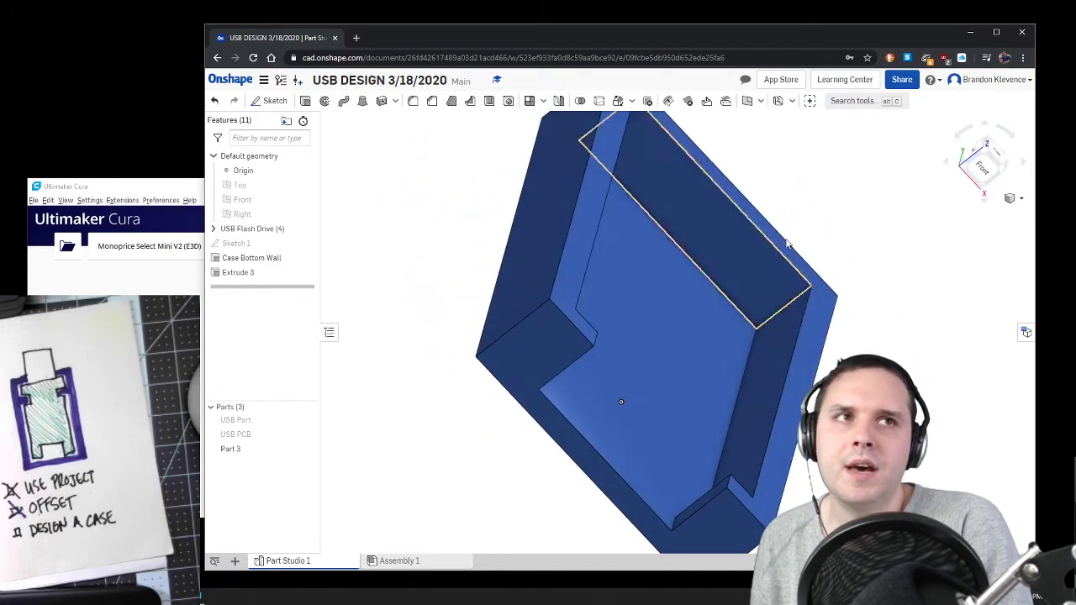
pyautogui.click(1005, 174)
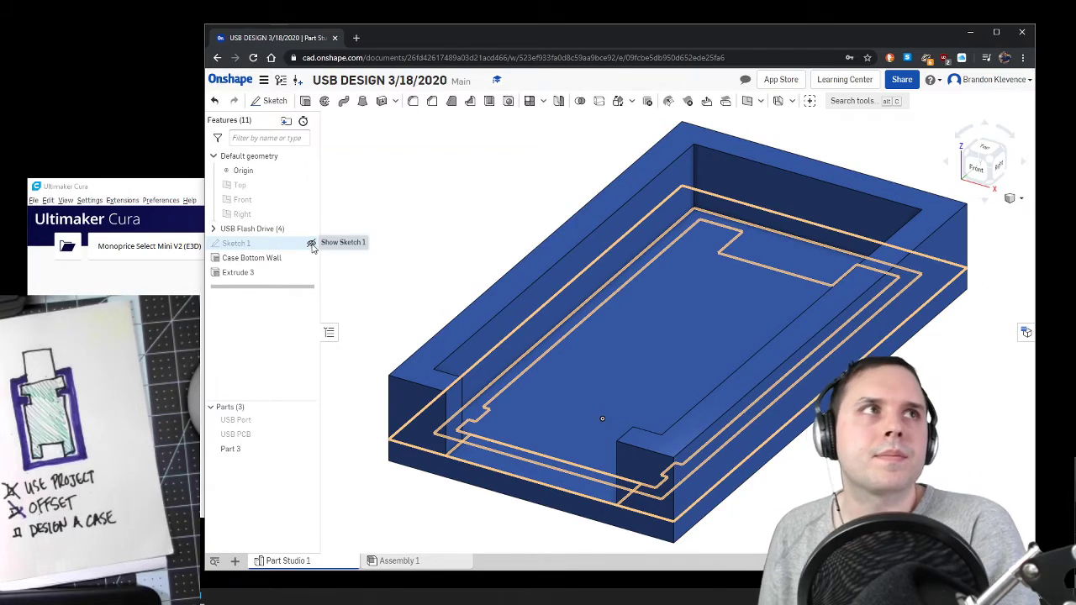
pyautogui.click(311, 244)
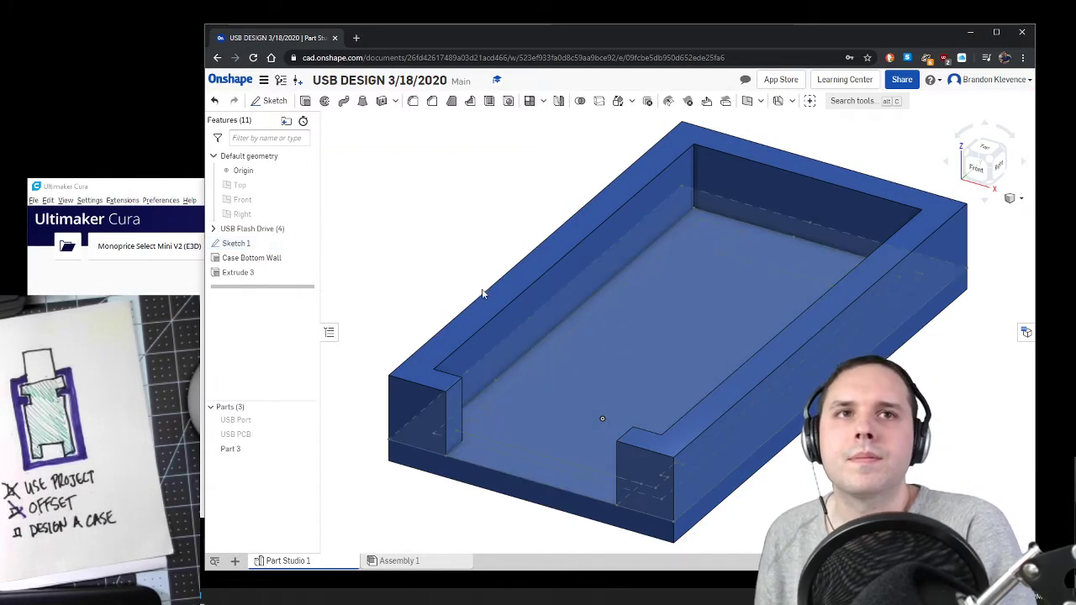
pyautogui.click(311, 243)
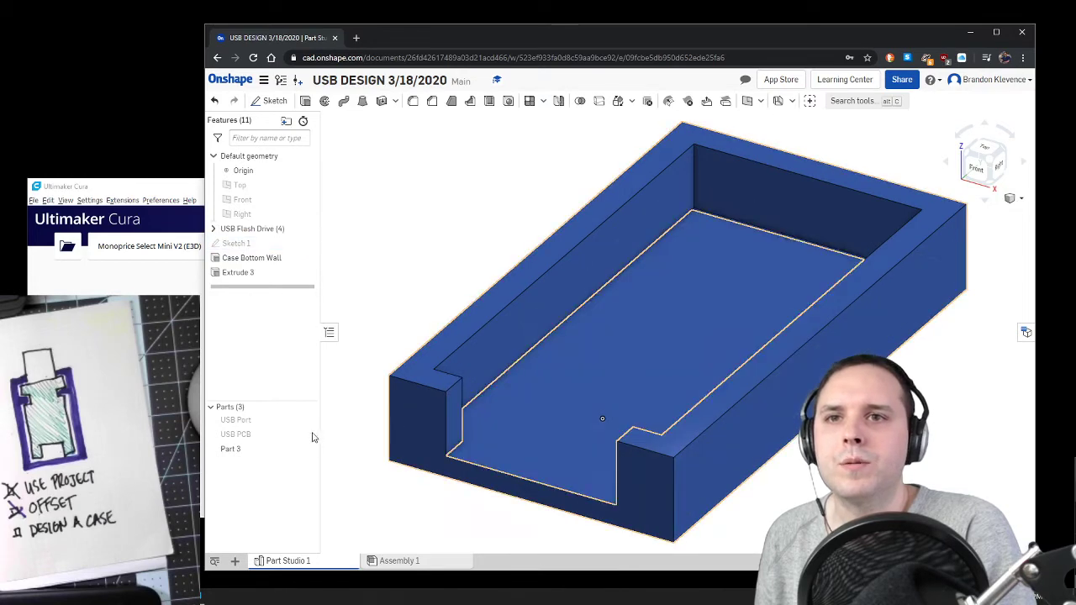
# Step: Show the USB PCB and USB Port parts and check how they sit in the case
pyautogui.click(311, 435)
pyautogui.click(311, 419)
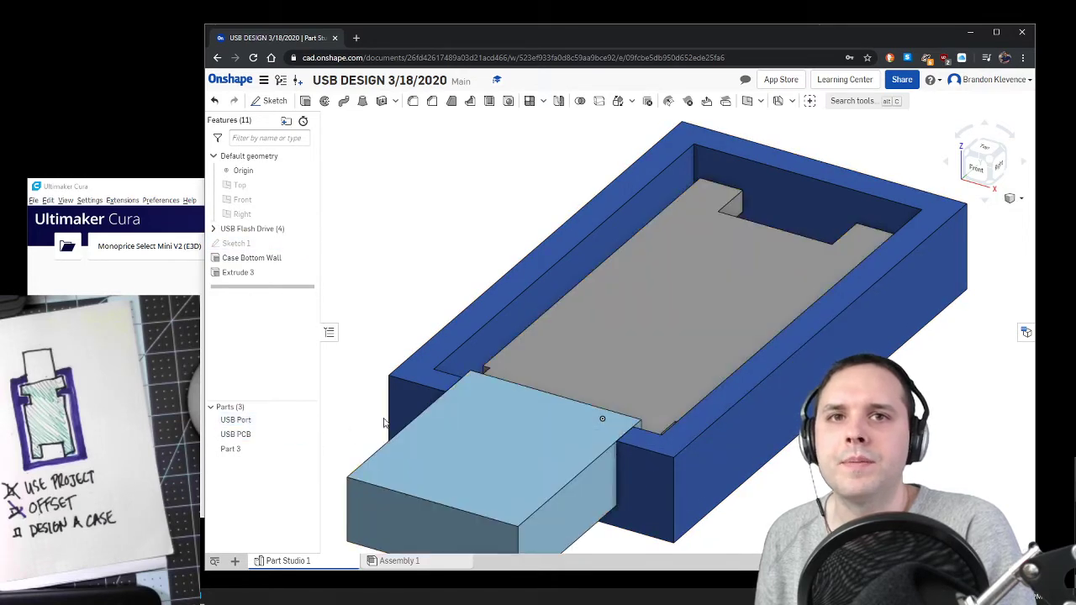
pyautogui.moveTo(412, 416); pyautogui.dragTo(433, 354, button='right')
pyautogui.scroll(3, 403, 379)
pyautogui.scroll(-6, 404, 378)
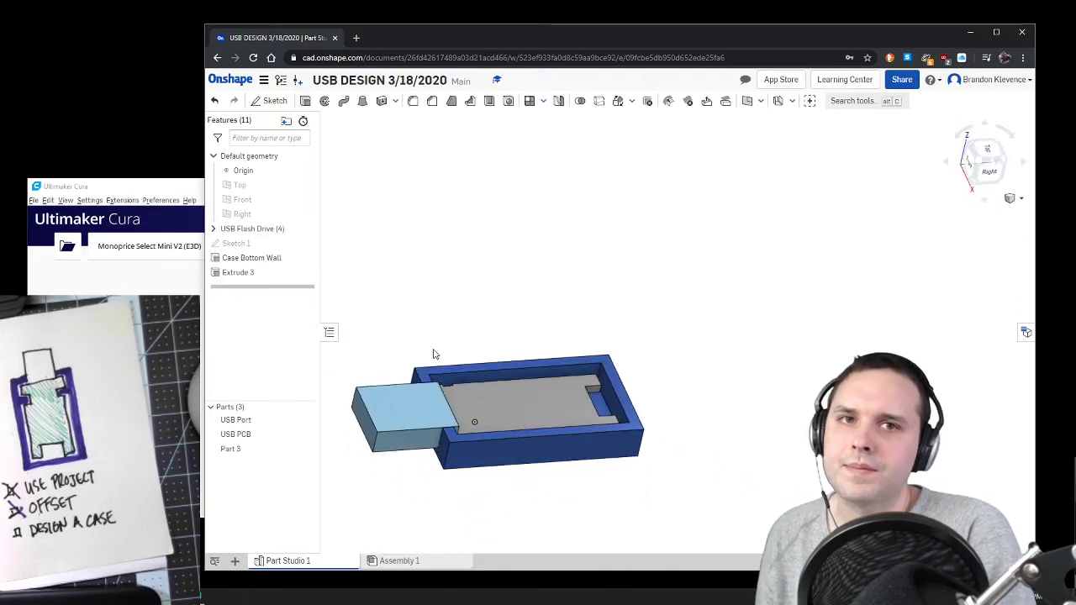
pyautogui.click(991, 171)
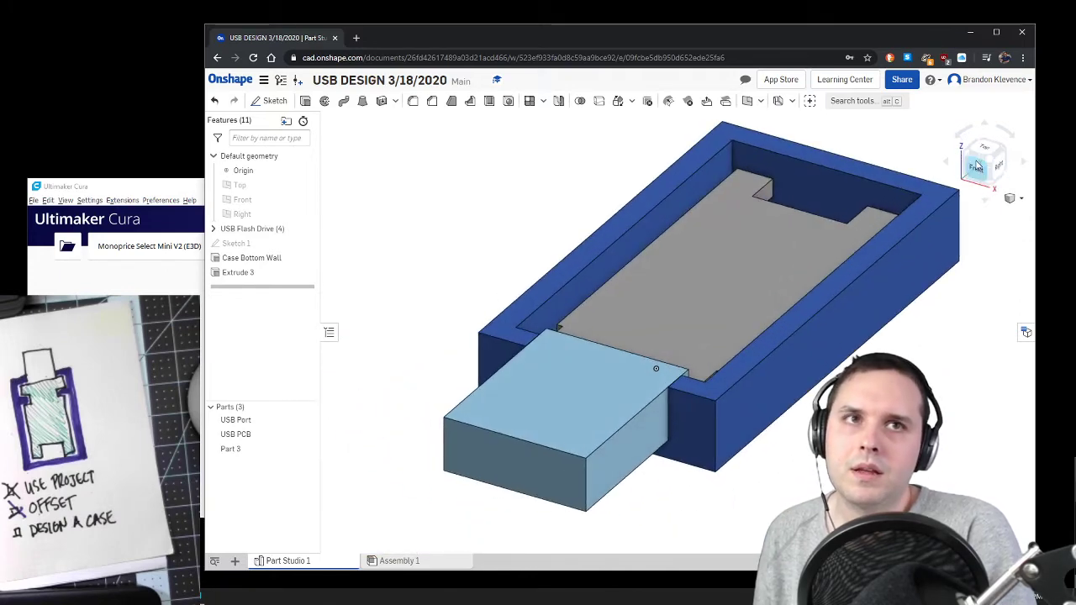
# Step: Review the settings of Extrude 3 and examine the offset outlines of Sketch 1 from above, closing both without edits
pyautogui.click(290, 277)
pyautogui.doubleClick(290, 277)
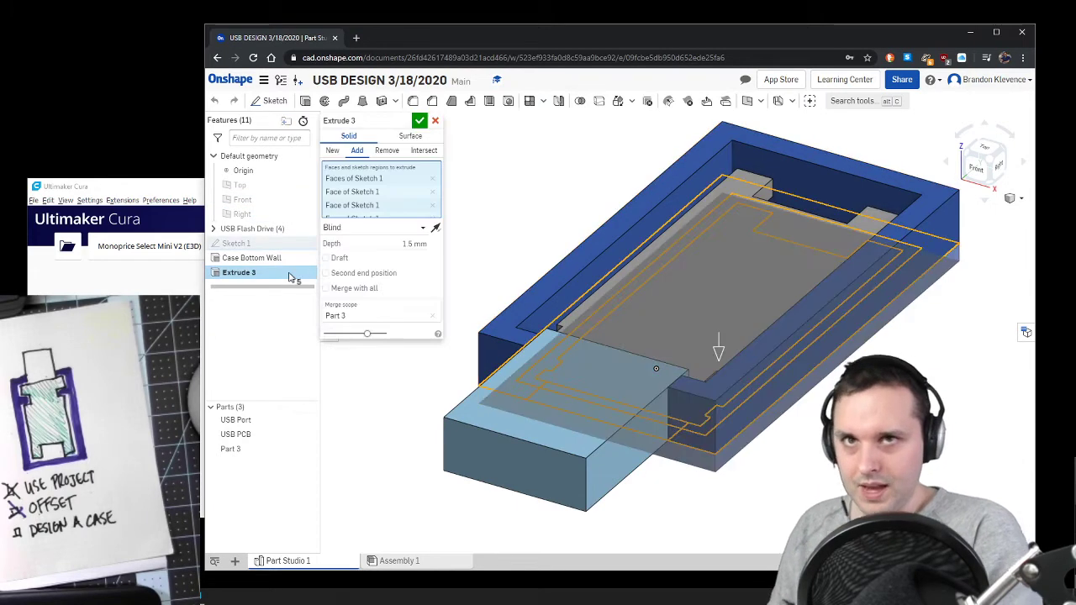
pyautogui.click(418, 120)
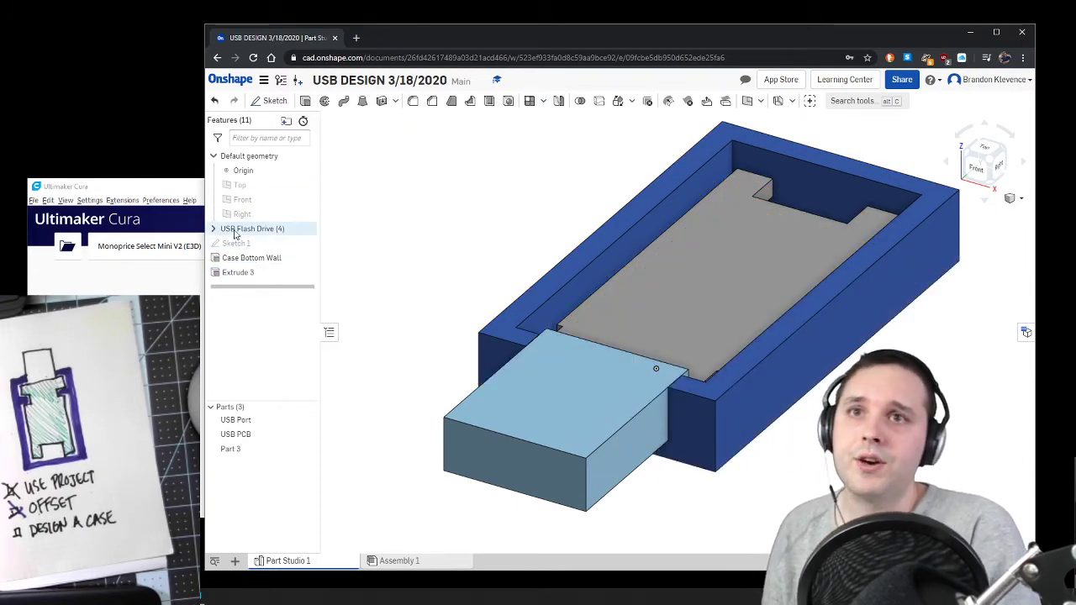
pyautogui.doubleClick(237, 243)
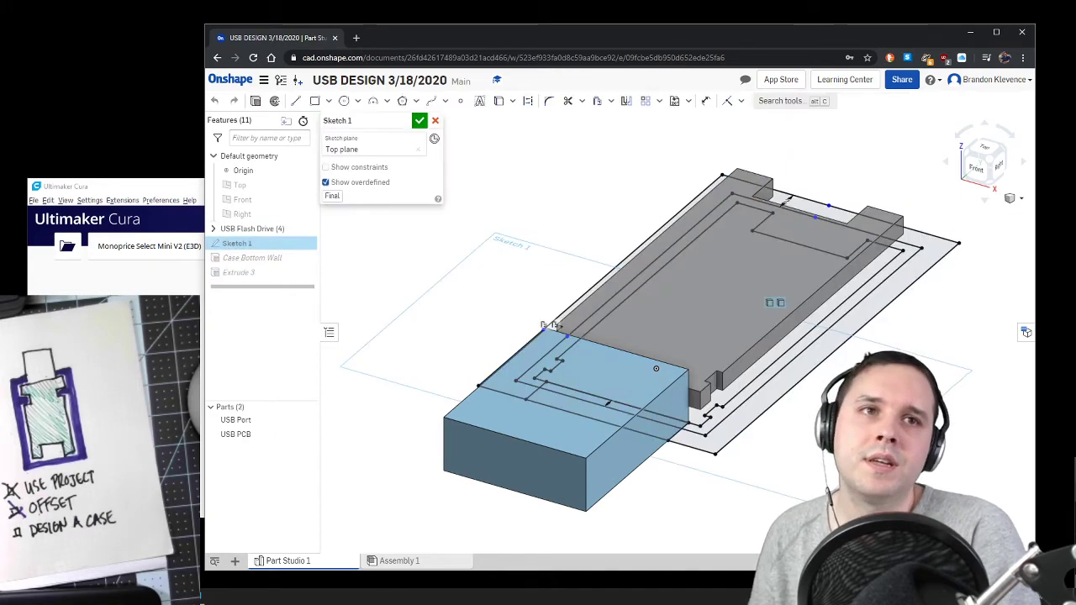
pyautogui.click(986, 148)
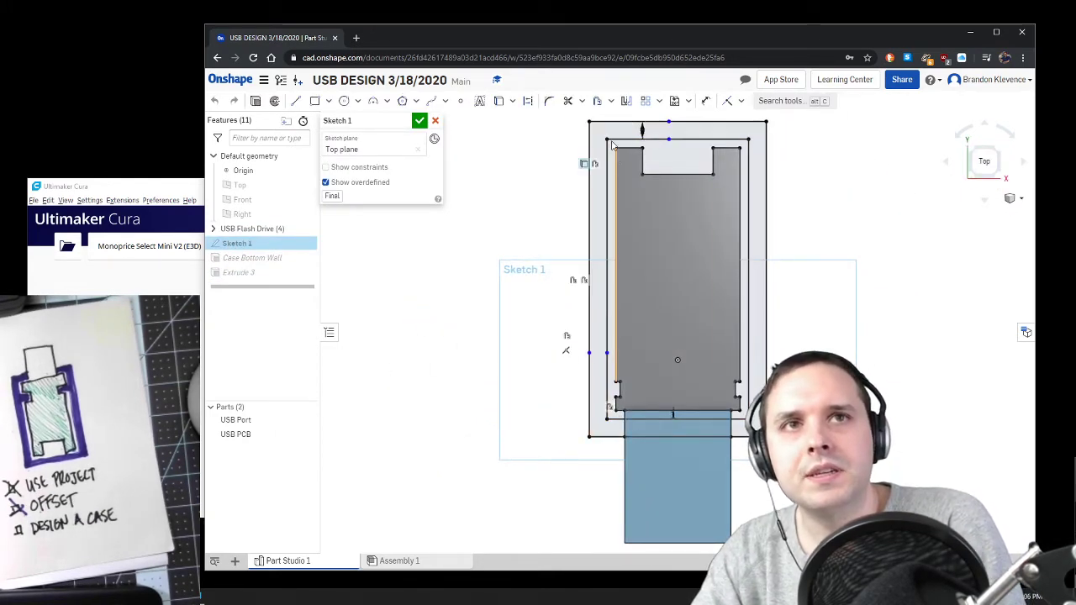
pyautogui.scroll(-8, 612, 145)
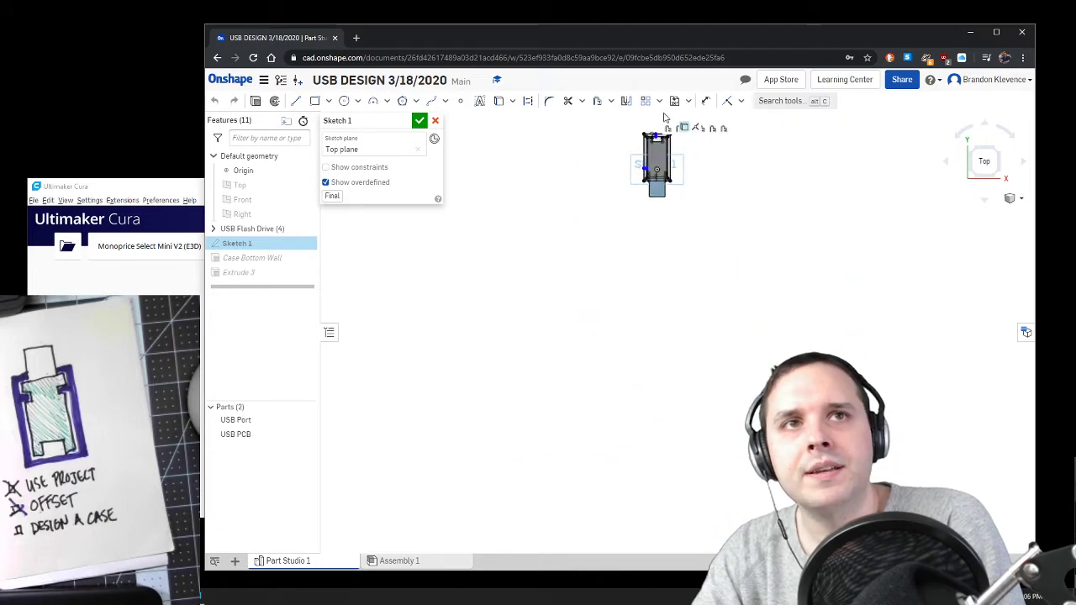
pyautogui.scroll(8, 664, 118)
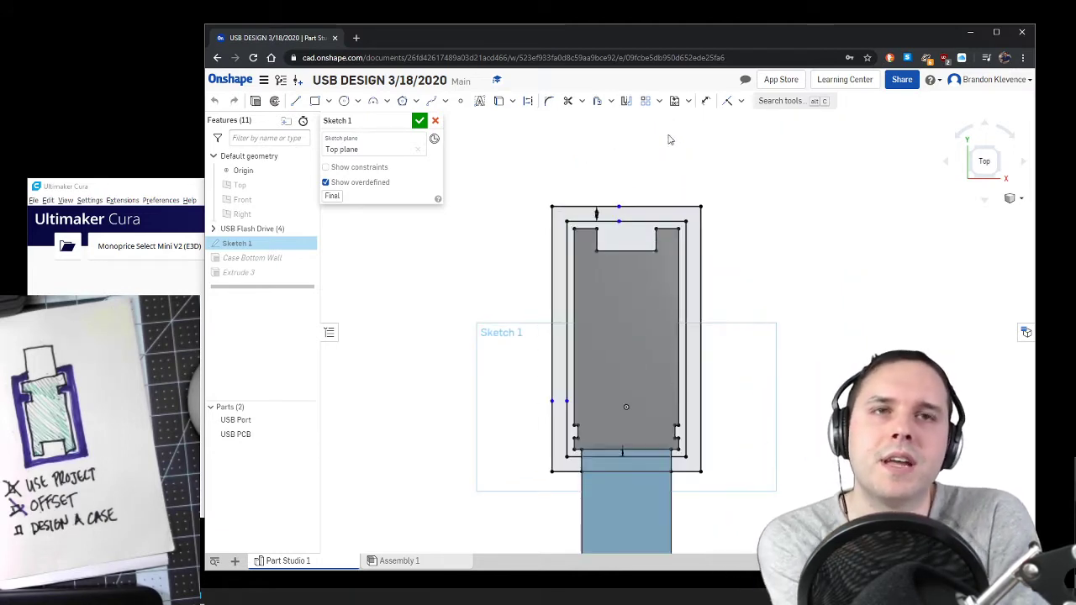
pyautogui.click(1005, 176)
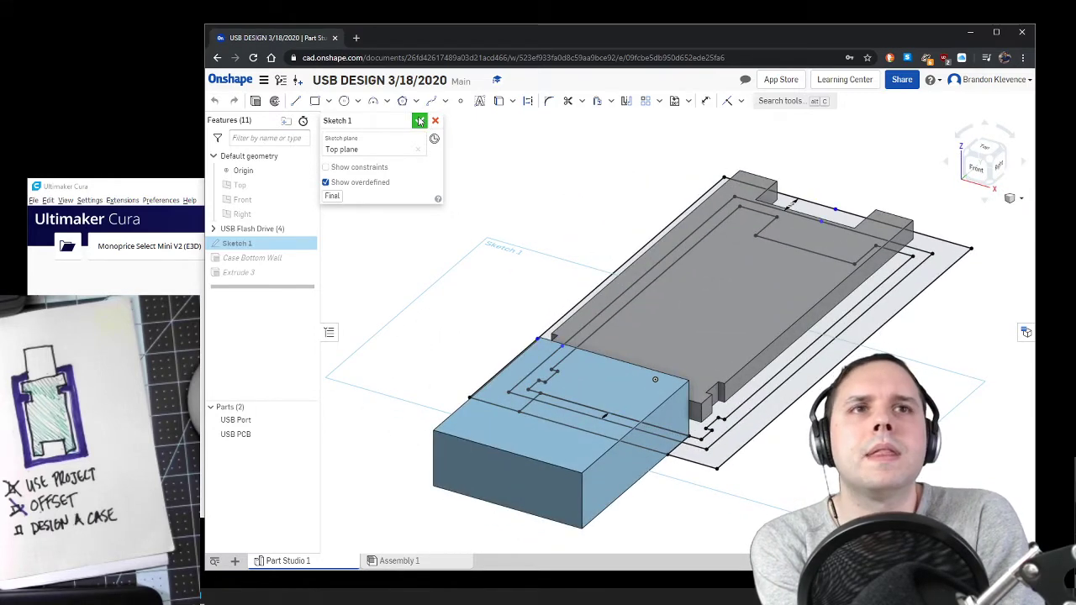
pyautogui.click(420, 121)
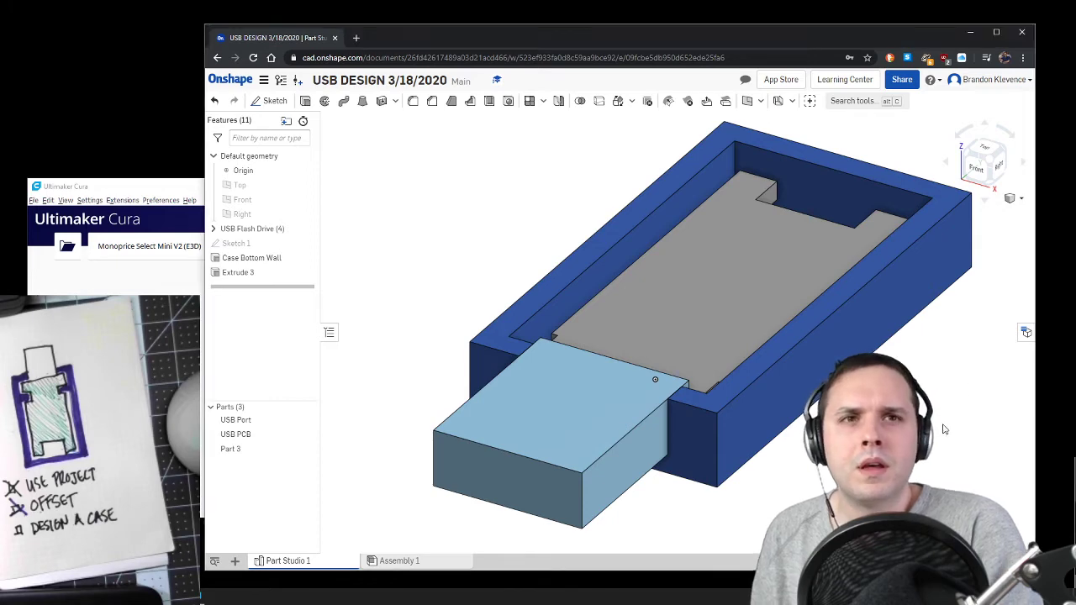
# Step: Rename Part 3 as Case Bottom
pyautogui.rightClick(237, 452)
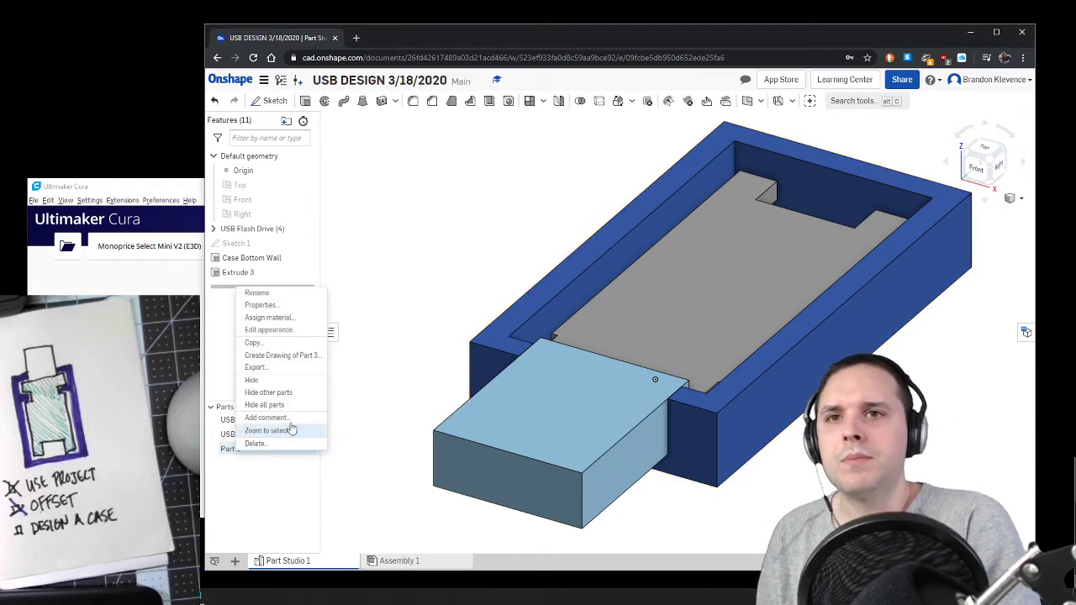
pyautogui.click(257, 294)
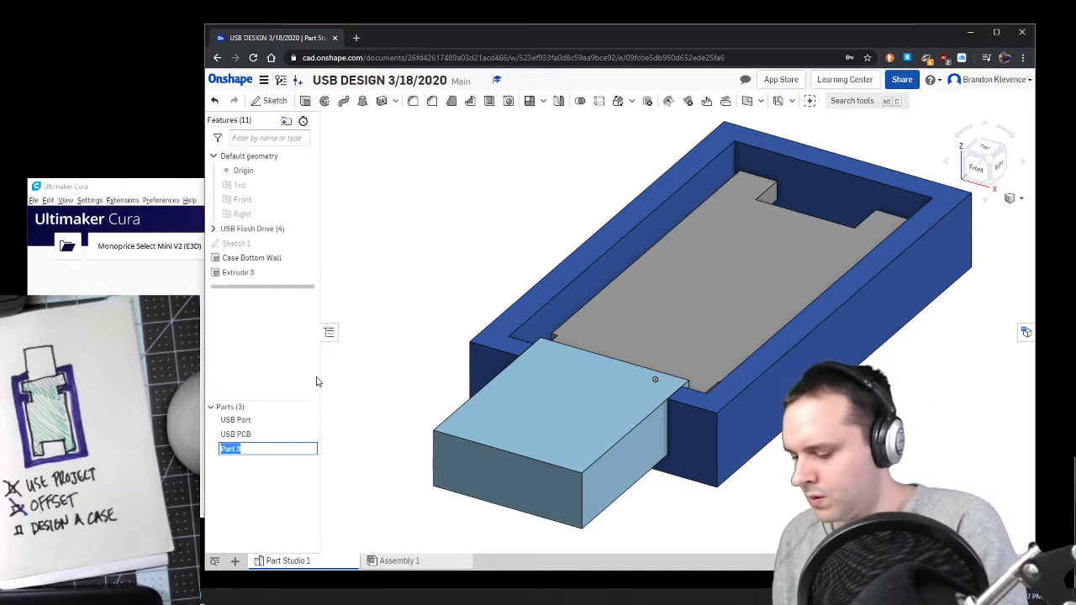
pyautogui.write('Case Bottom')
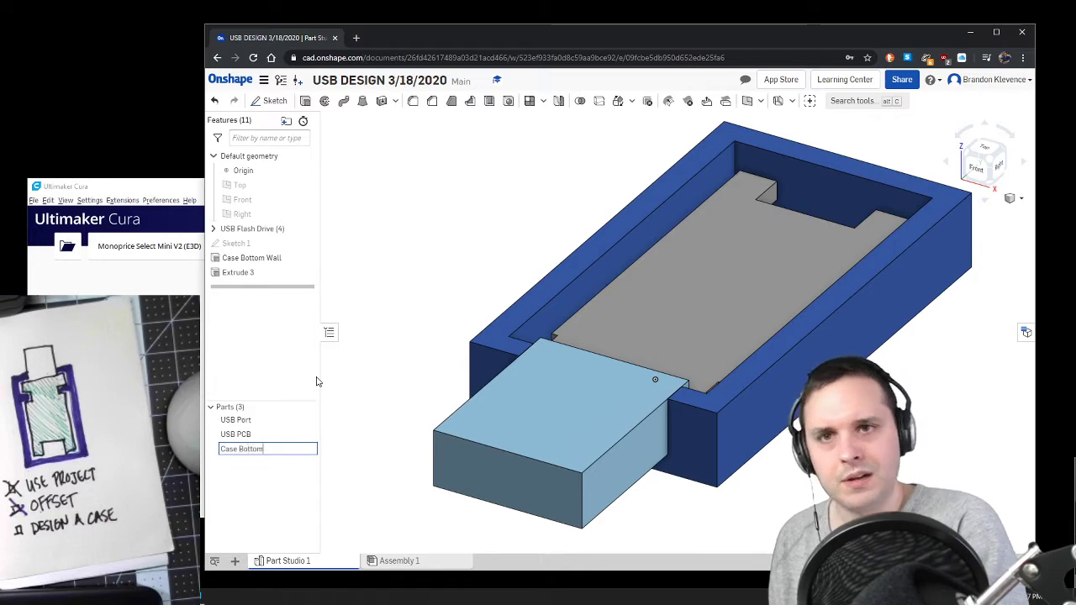
pyautogui.press('Return')
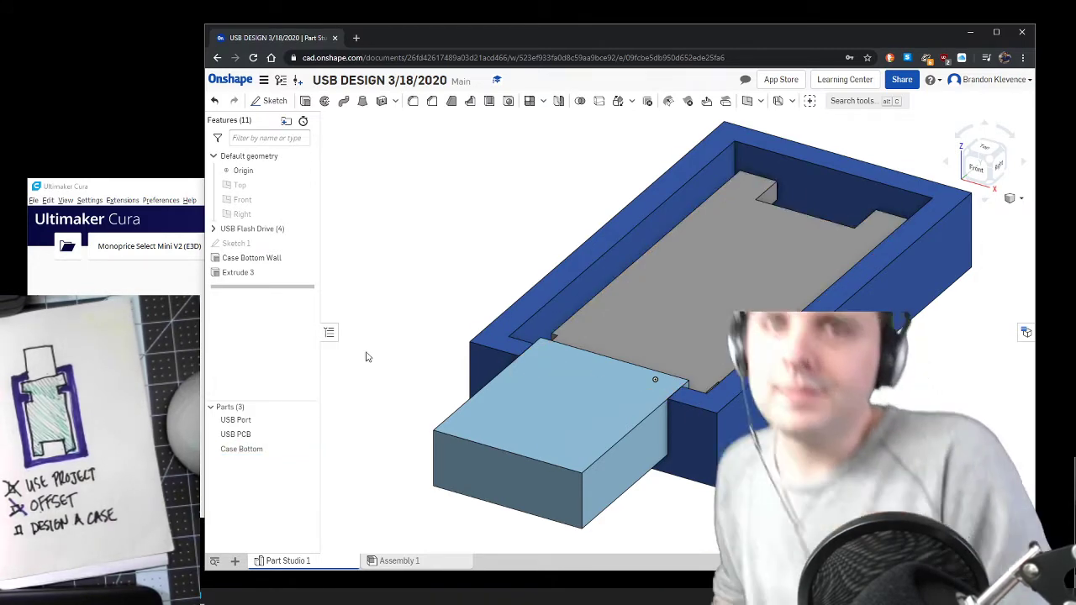
# Step: Rename the Extrude 3 feature as Case Bottom Wall
pyautogui.rightClick(260, 274)
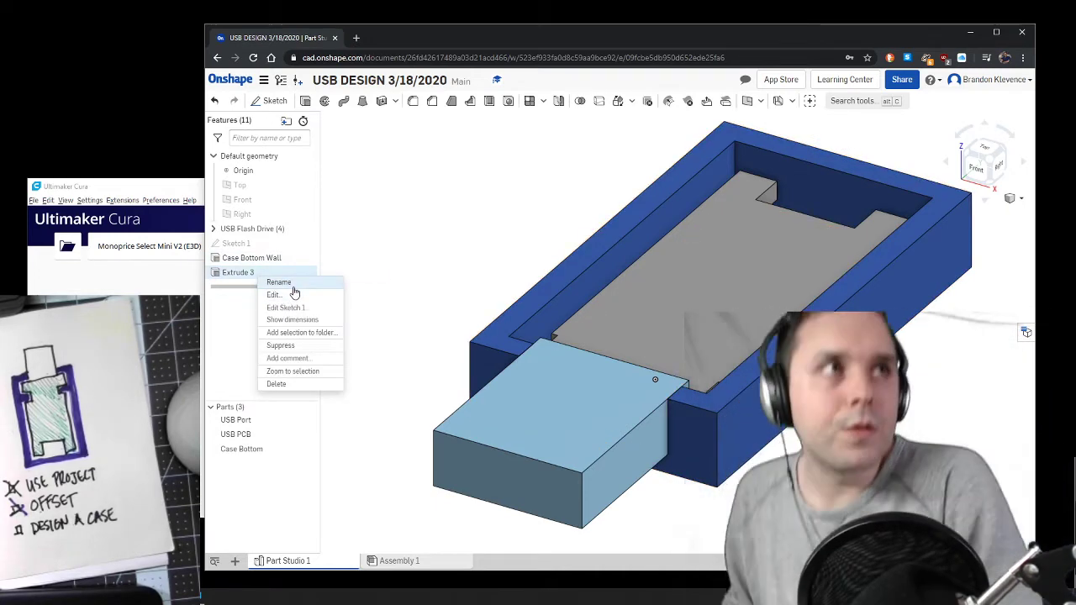
pyautogui.click(292, 285)
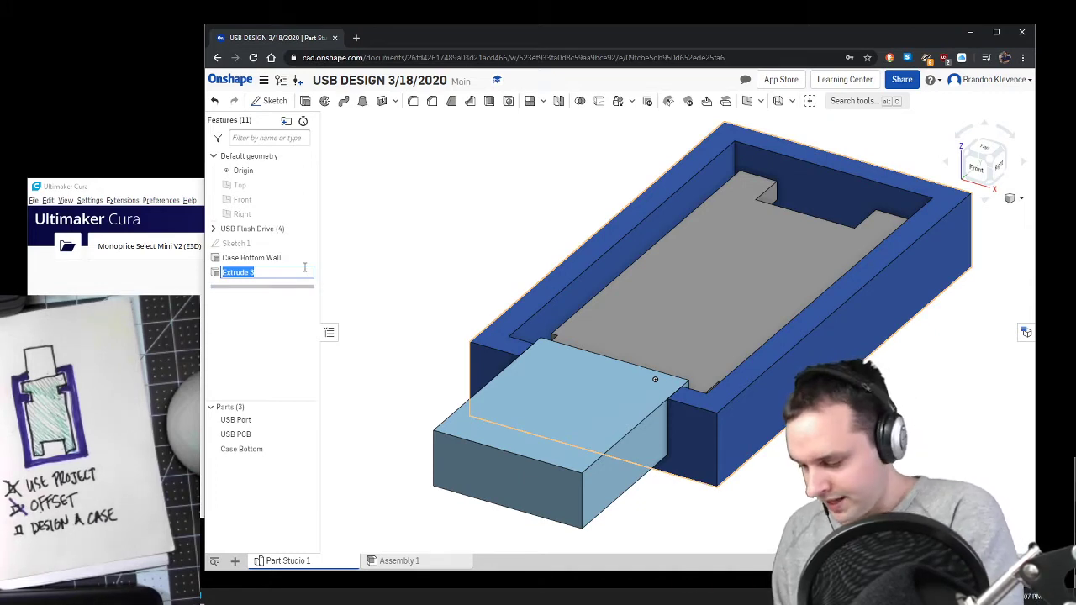
pyautogui.write('Case Bottom Wall')
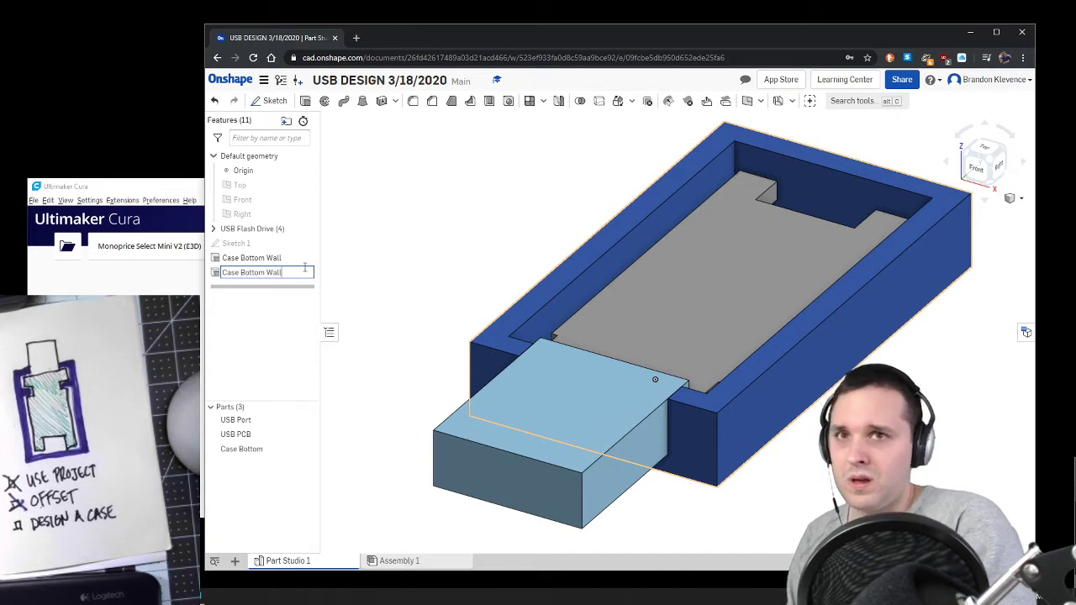
pyautogui.press('Return')
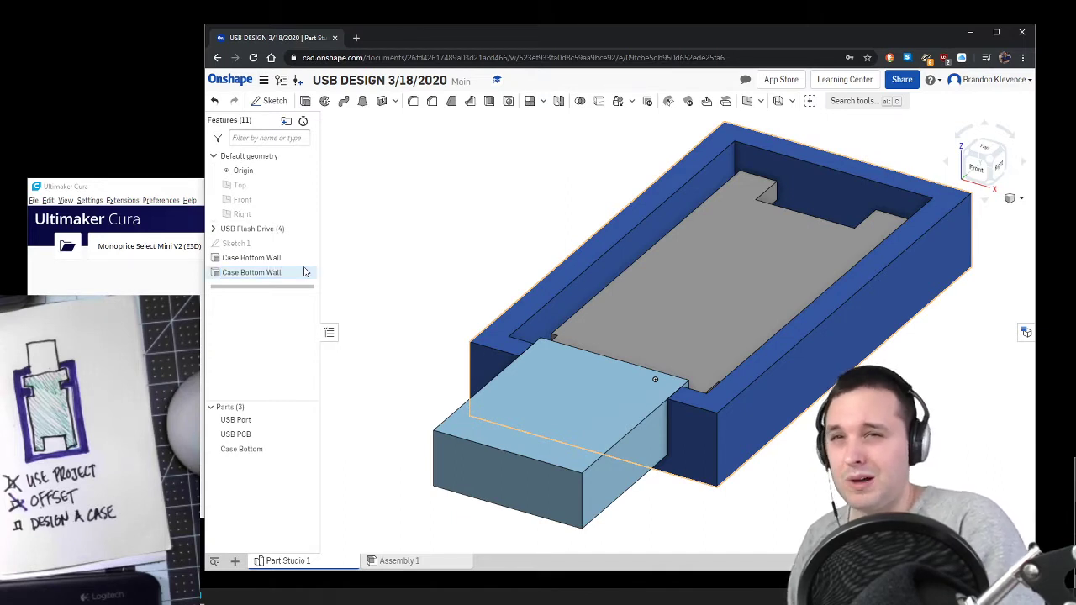
# Step: Rename the first of the two Case Bottom Wall features, directly below Sketch 1, as Case Bottom Side
pyautogui.rightClick(276, 261)
pyautogui.click(286, 266)
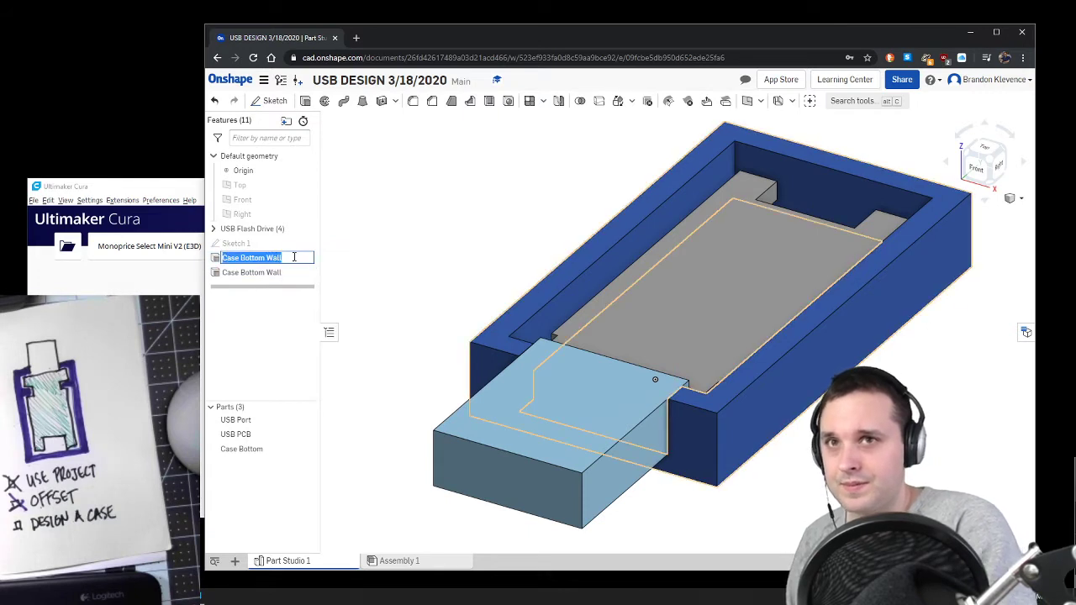
pyautogui.click(295, 257)
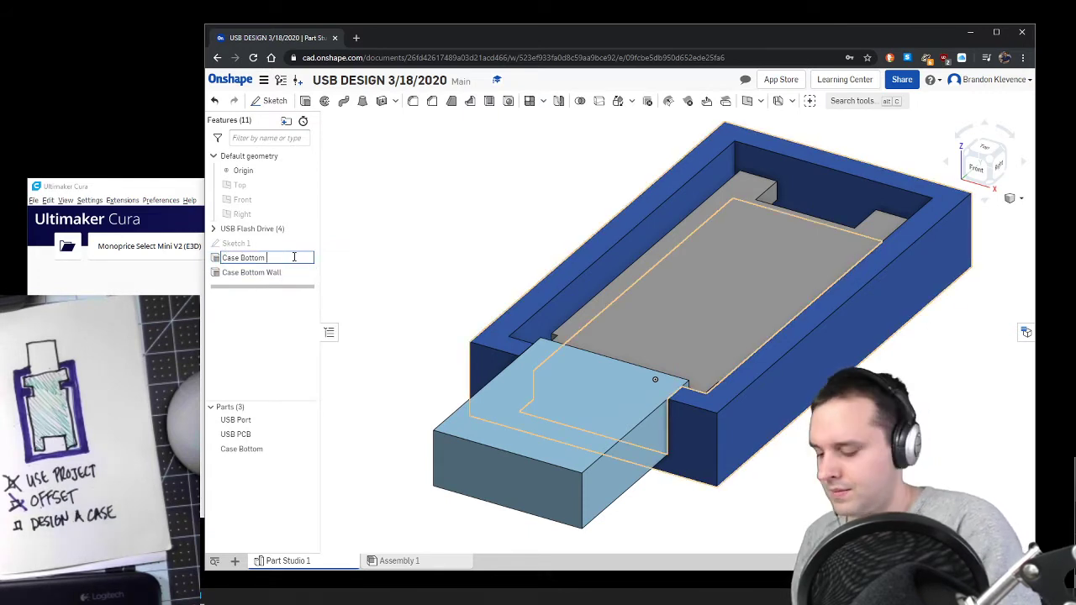
pyautogui.write('Sid')
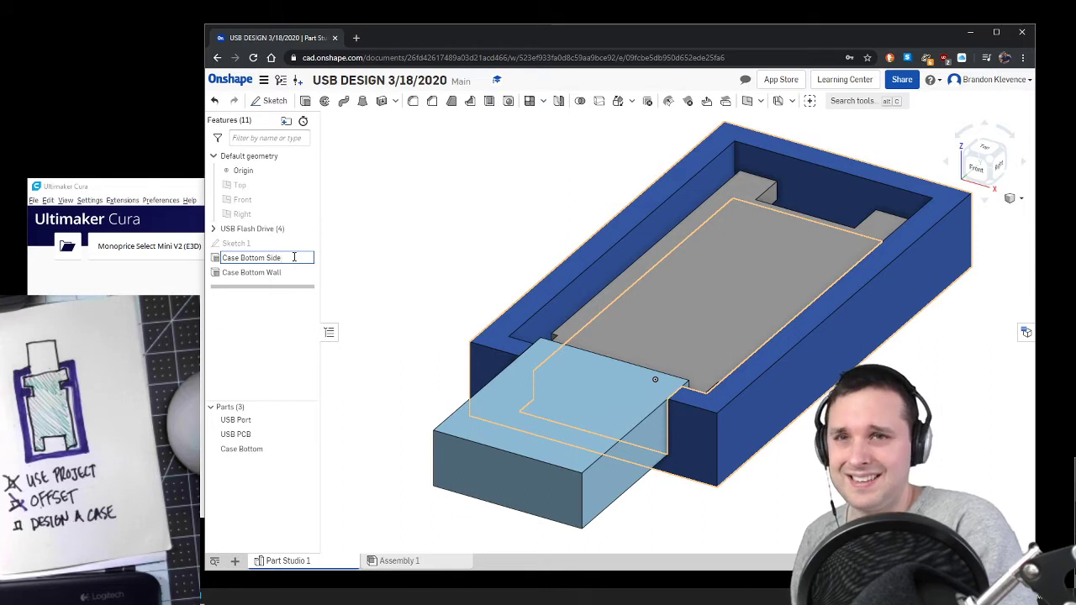
pyautogui.write('e')
pyautogui.press('Return')
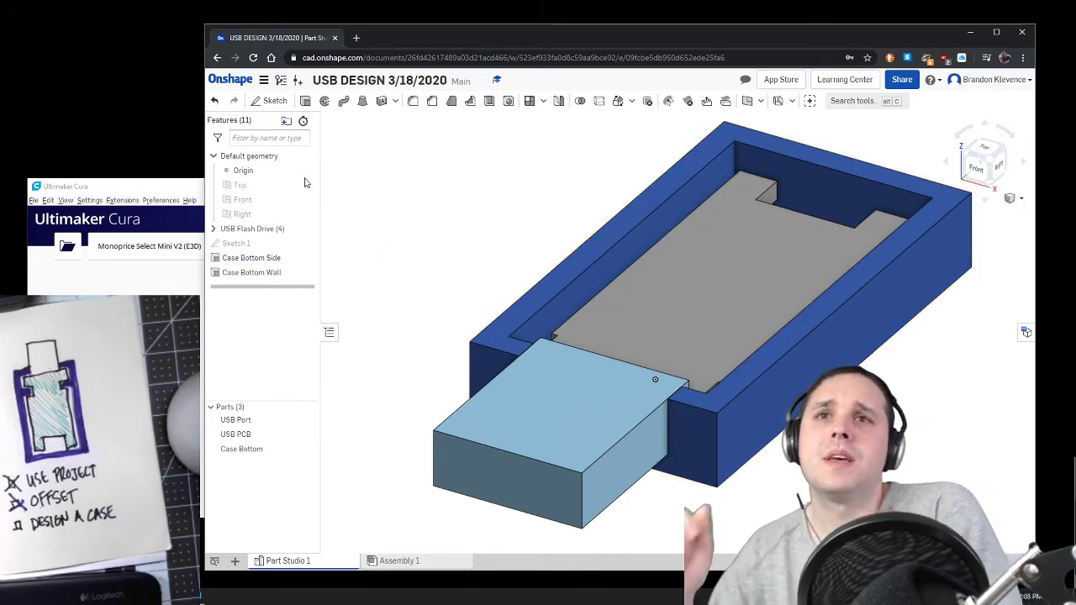
# Step: Create a feature folder named Case and move Sketch 1, Case Bottom Side and Case Bottom Wall into it
pyautogui.click(286, 120)
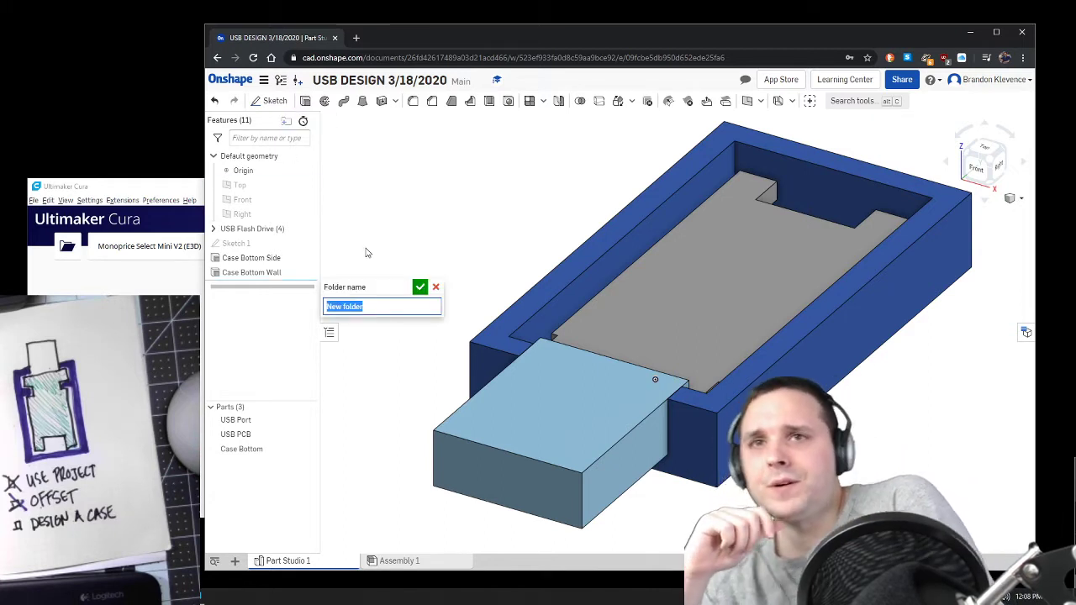
pyautogui.write('Case')
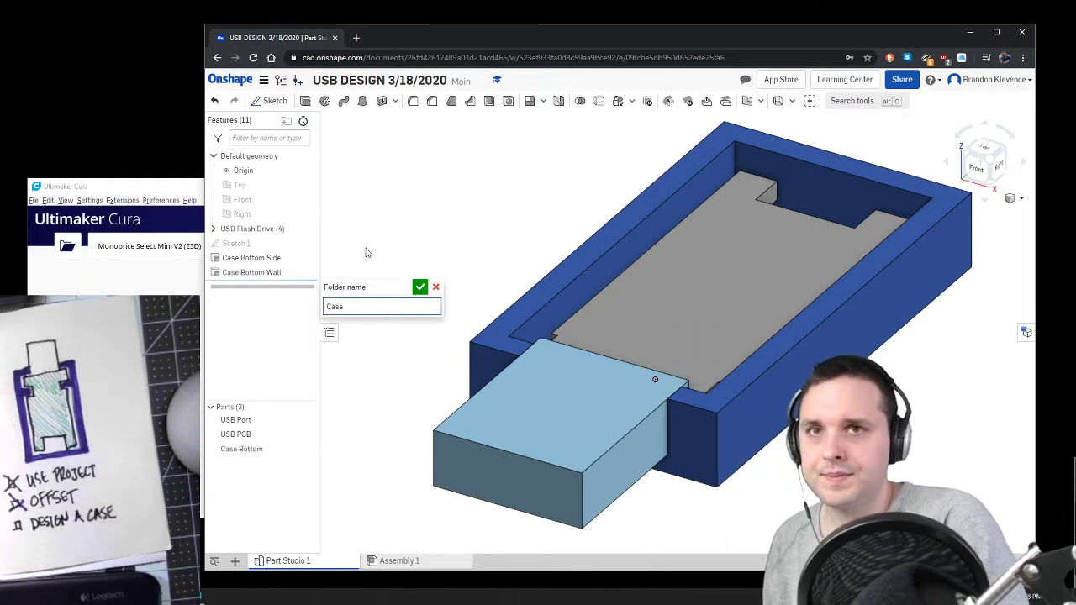
pyautogui.click(420, 287)
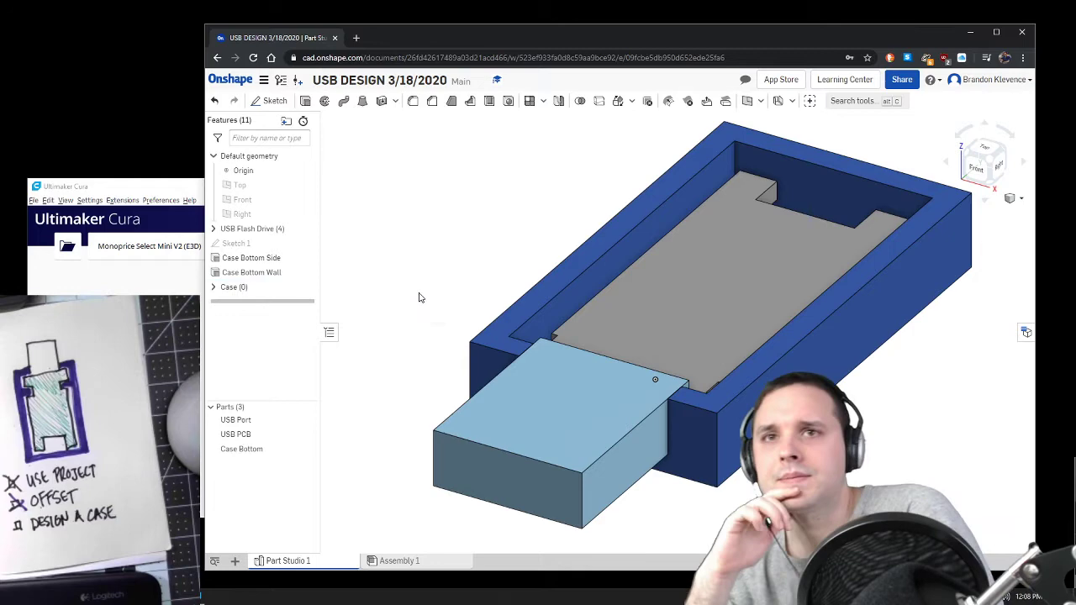
pyautogui.moveTo(258, 289)
pyautogui.mouseDown()
pyautogui.moveTo(268, 238)
pyautogui.moveTo(253, 258)
pyautogui.moveTo(239, 247)
pyautogui.mouseUp()
pyautogui.keyDown('shift'); pyautogui.click(266, 287); pyautogui.keyUp('shift')
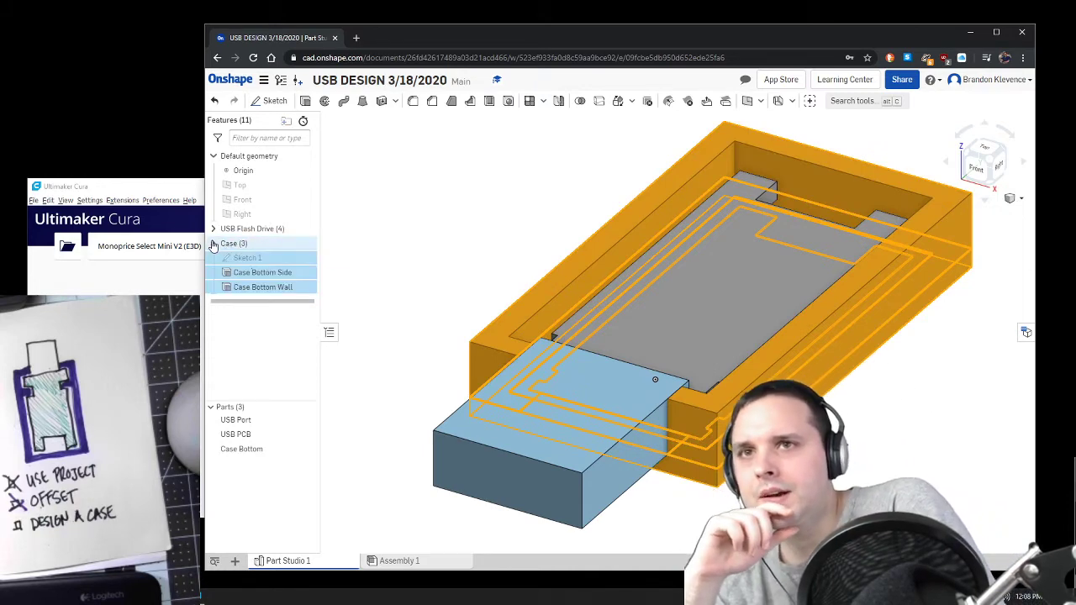
pyautogui.click(291, 287)
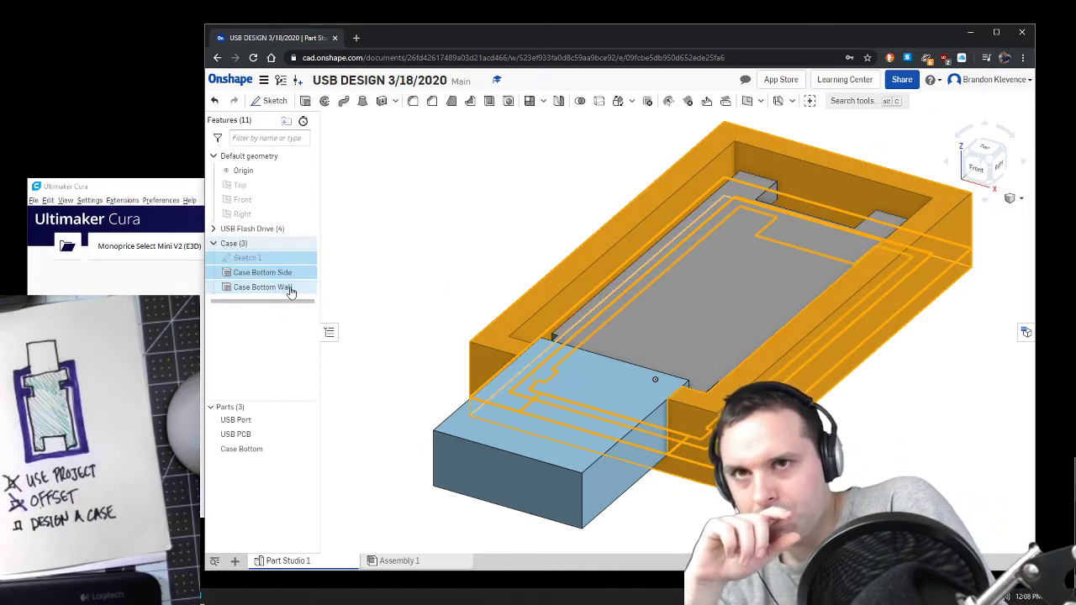
pyautogui.click(291, 270)
pyautogui.click(430, 271)
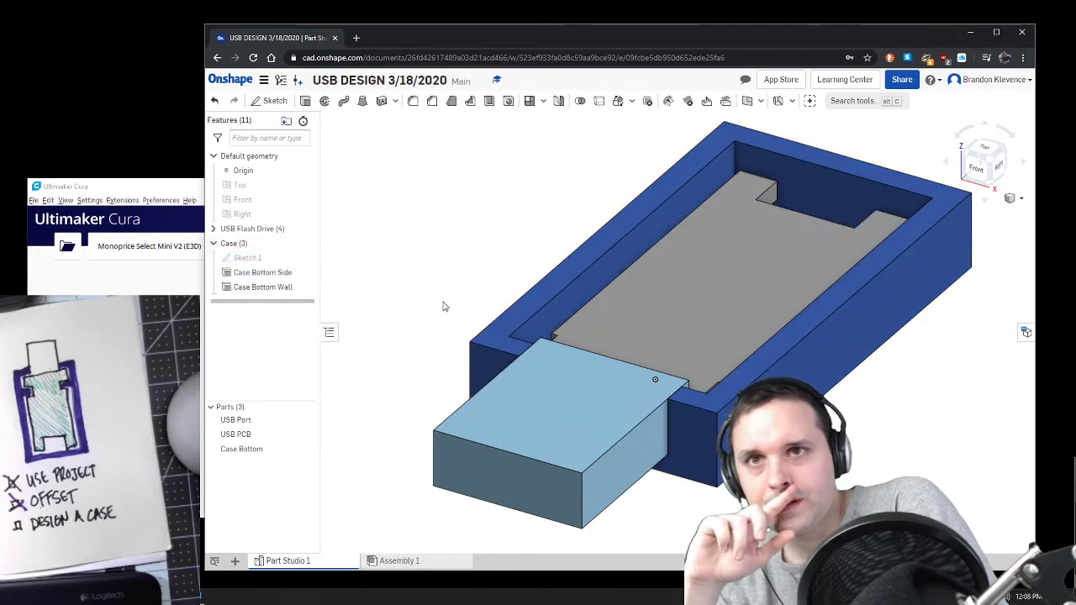
# Step: Check the extrude depth of Case Bottom Side without editing it and inspect the port's fit in the case from several angles
pyautogui.doubleClick(271, 274)
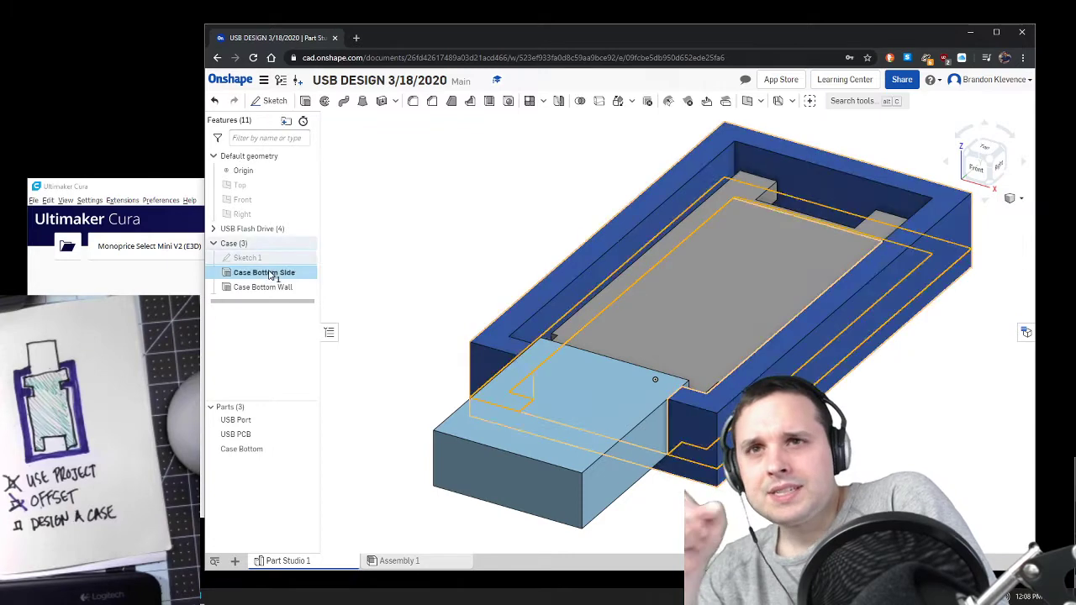
pyautogui.click(397, 213)
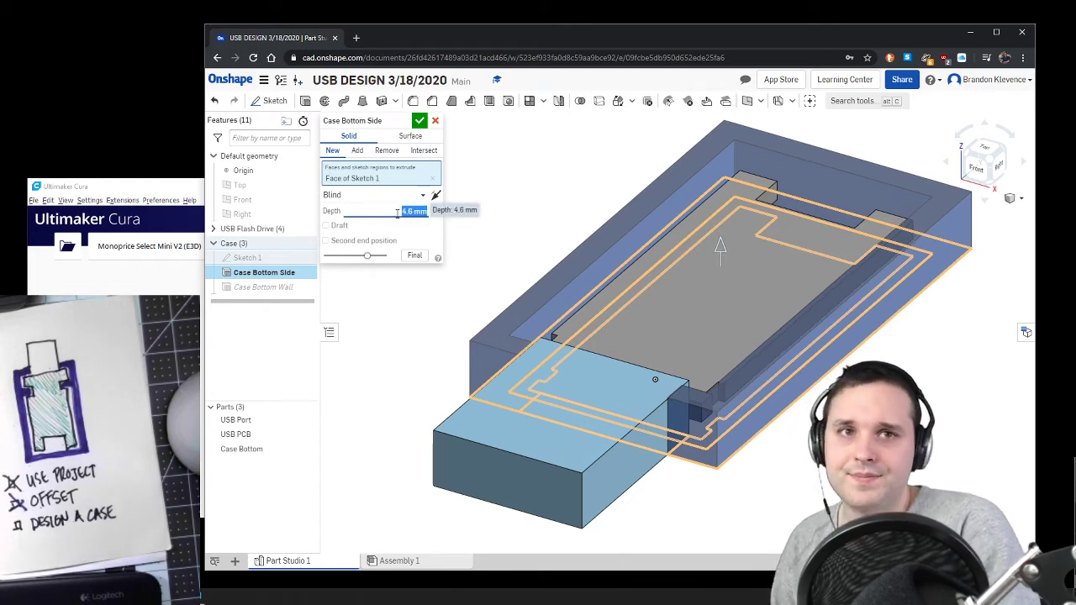
pyautogui.click(420, 122)
pyautogui.hotkey('shift', '1')
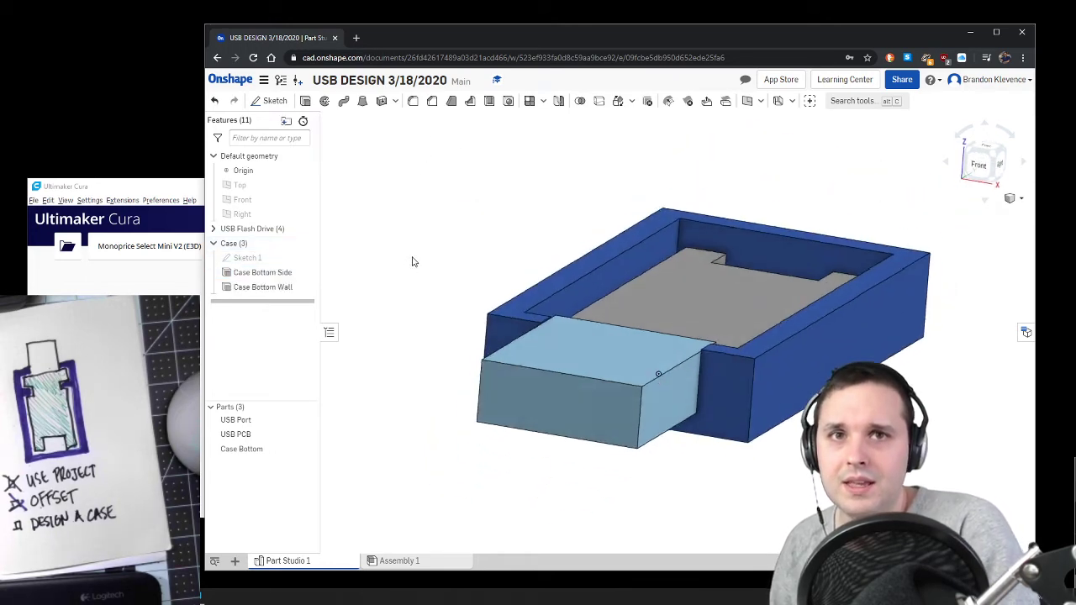
pyautogui.scroll(6, 709, 294)
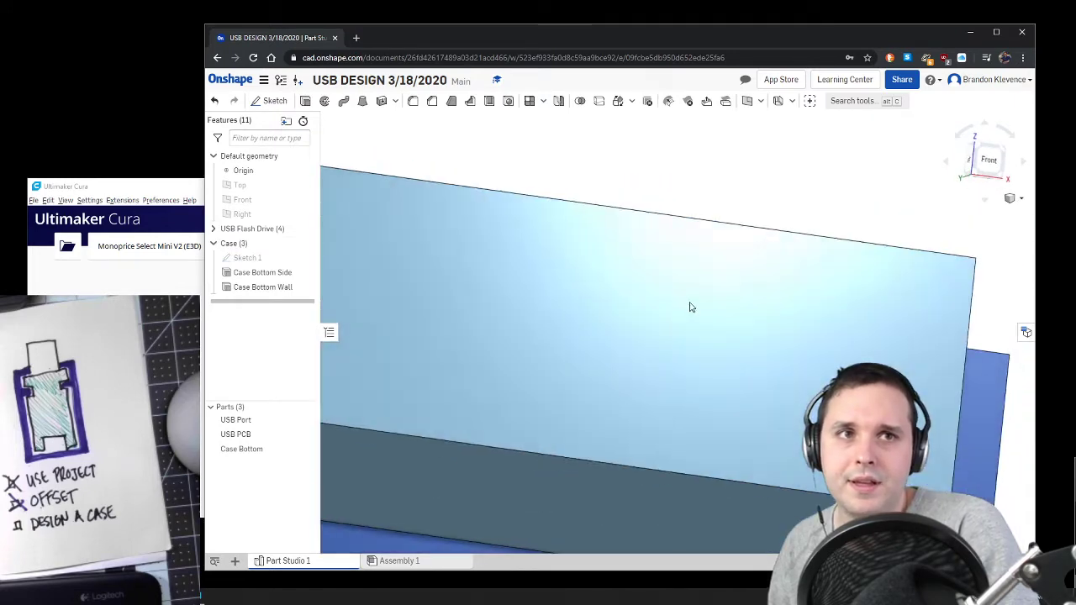
pyautogui.moveTo(691, 307); pyautogui.dragTo(706, 304, button='right')
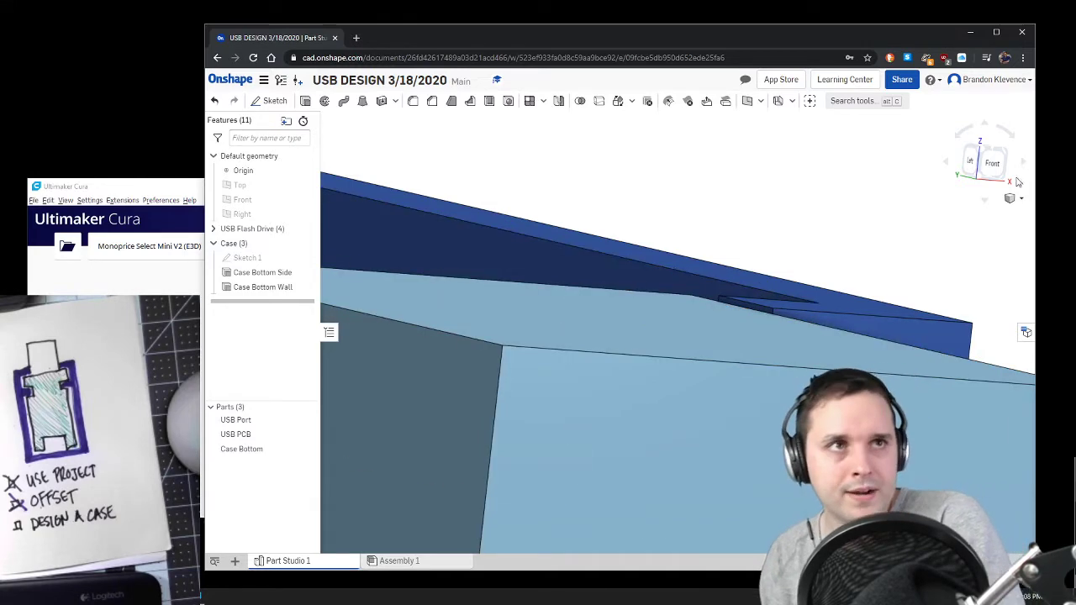
pyautogui.click(991, 150)
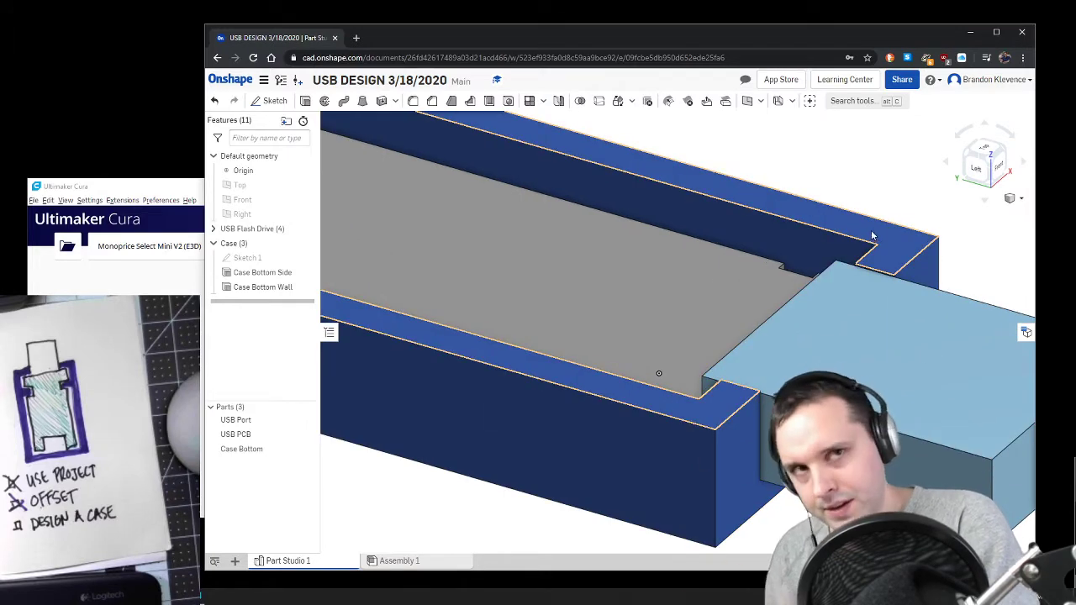
pyautogui.click(1002, 151)
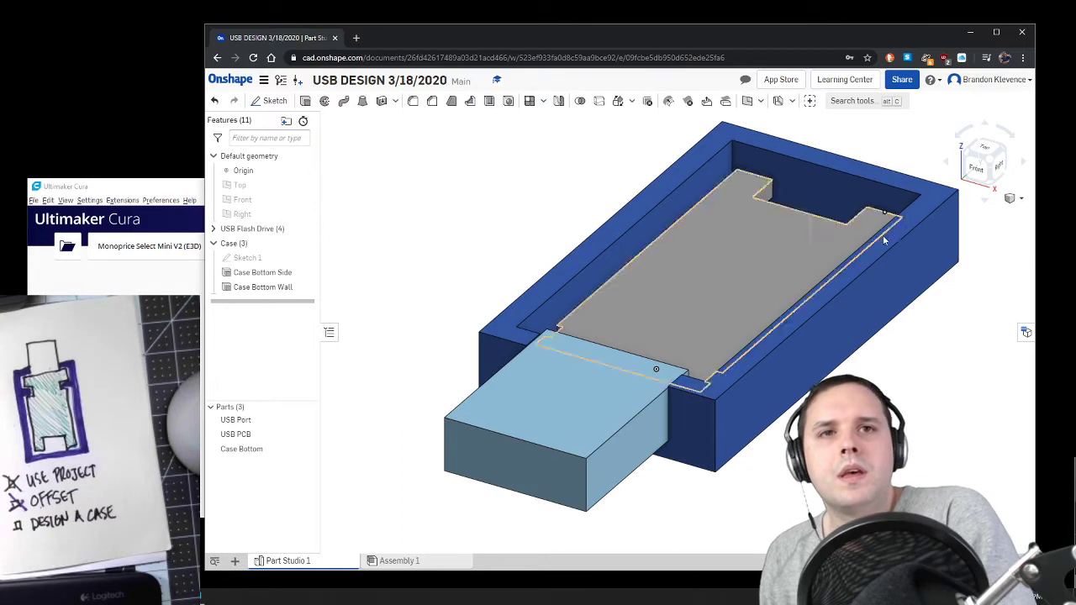
pyautogui.moveTo(880, 362); pyautogui.dragTo(879, 326, button='right')
pyautogui.moveTo(381, 363); pyautogui.dragTo(382, 360, button='right')
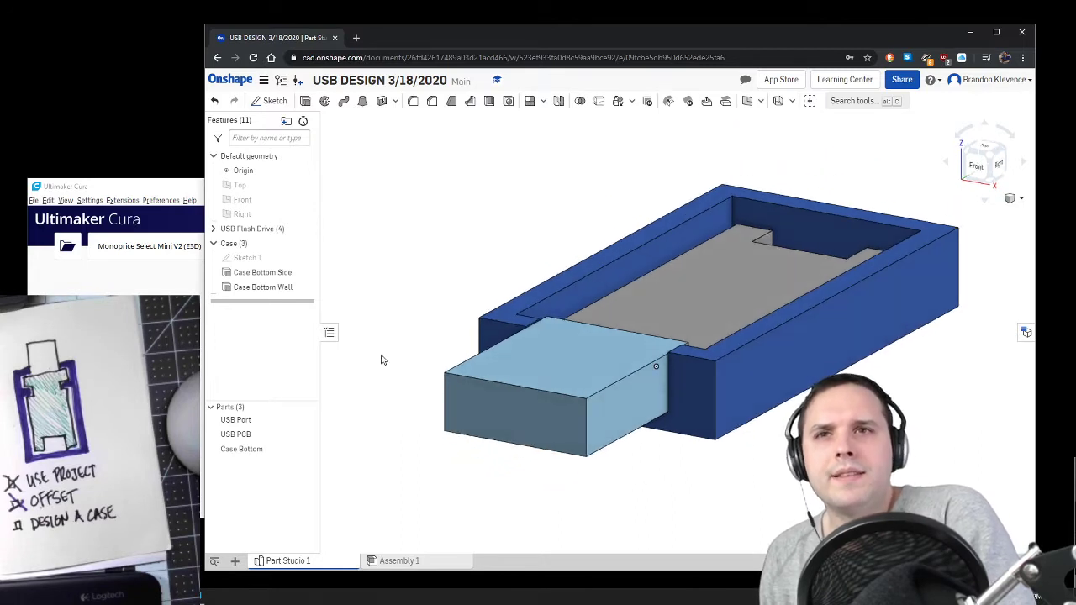
# Step: Rename the Case folder as Case Bottom
pyautogui.rightClick(236, 245)
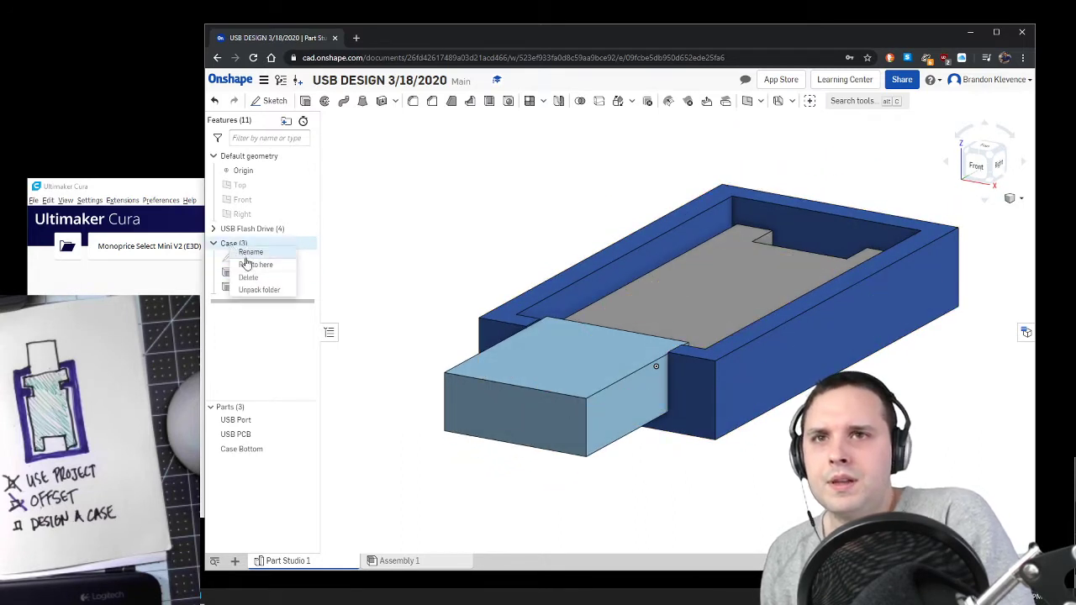
pyautogui.click(250, 253)
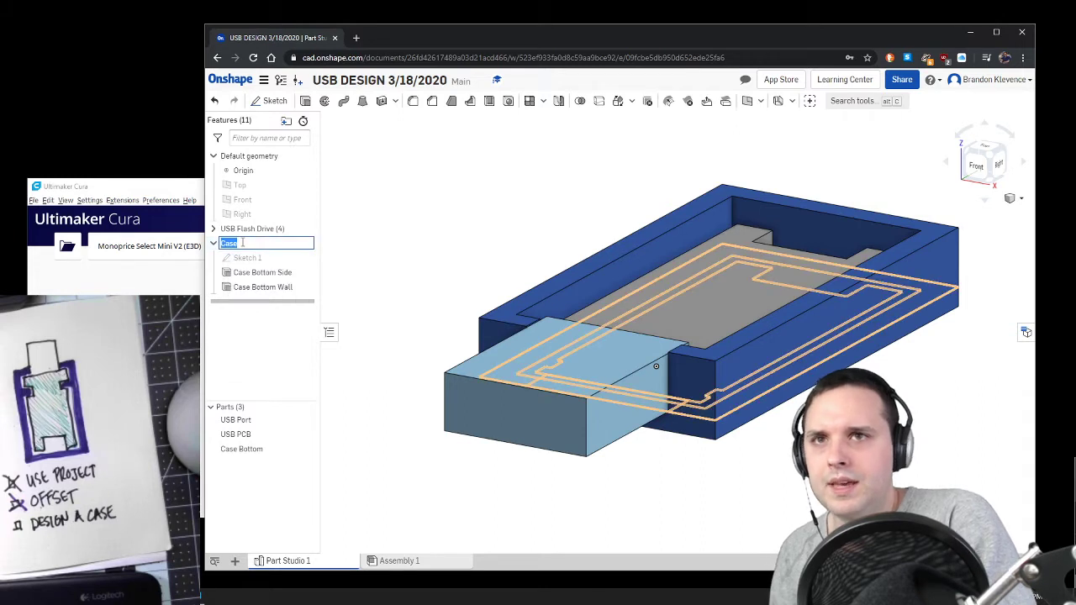
pyautogui.click(242, 243)
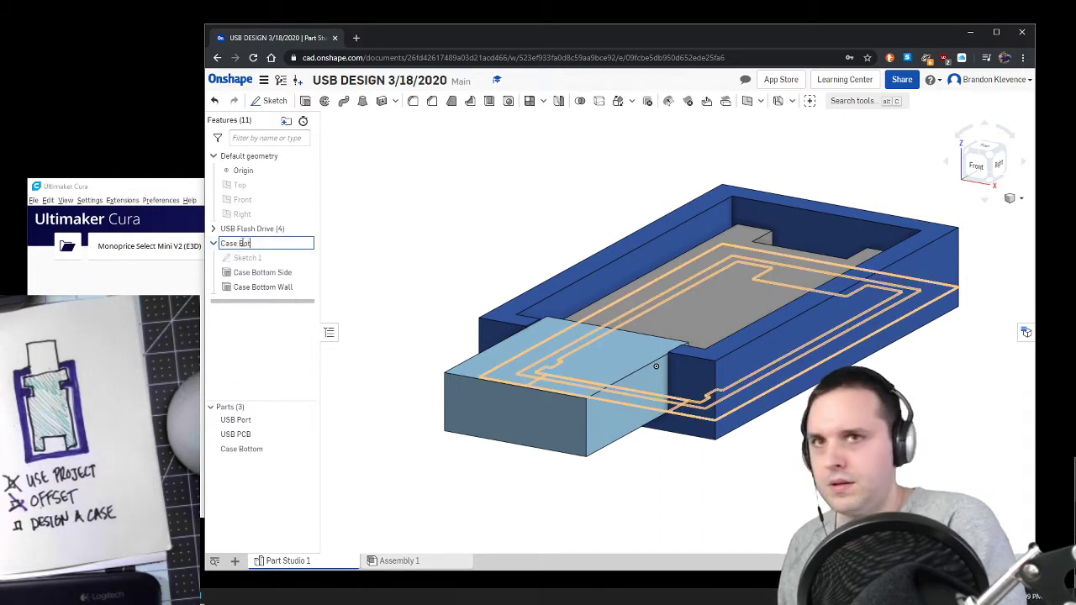
pyautogui.press('Return')
# Step: Create a second, empty feature folder named Case Top
pyautogui.click(286, 121)
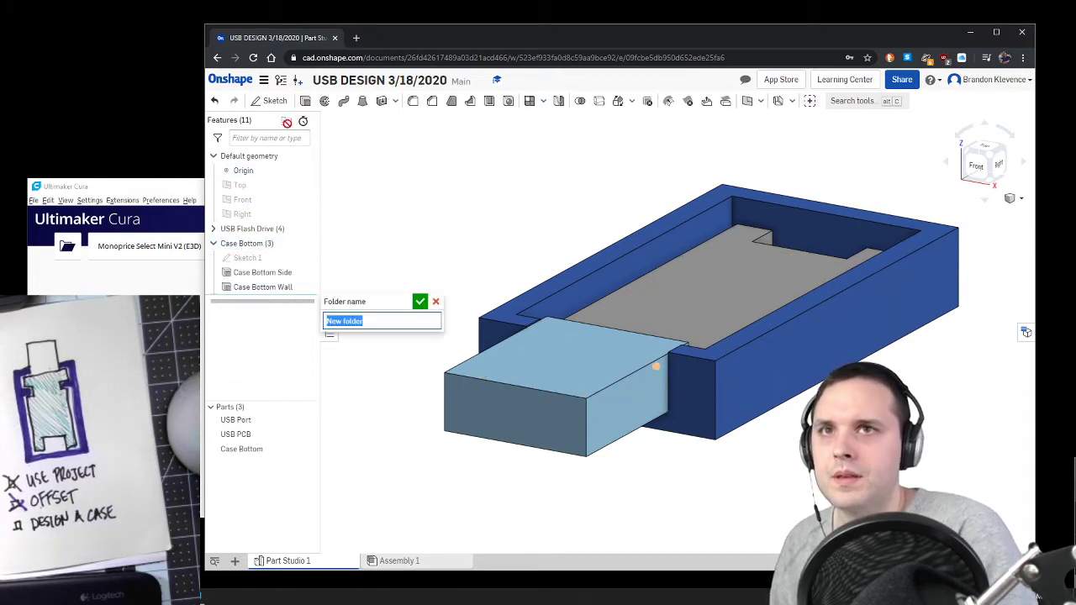
pyautogui.write('Case Top')
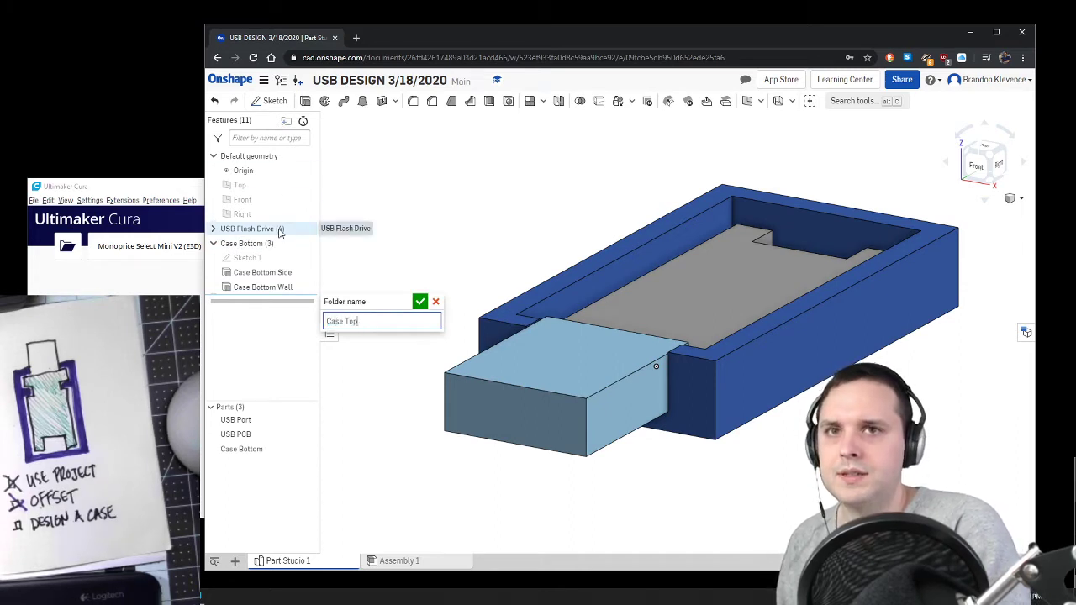
pyautogui.press('Return')
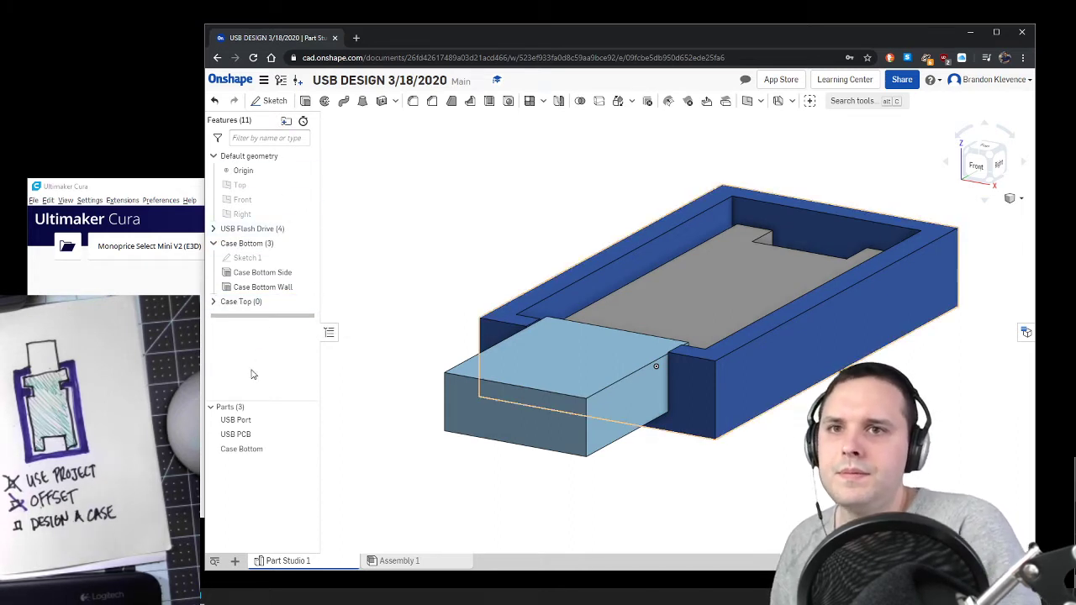
# Step: Start a new sketch on the upper rim face of the case bottom's side wall
pyautogui.click(241, 302)
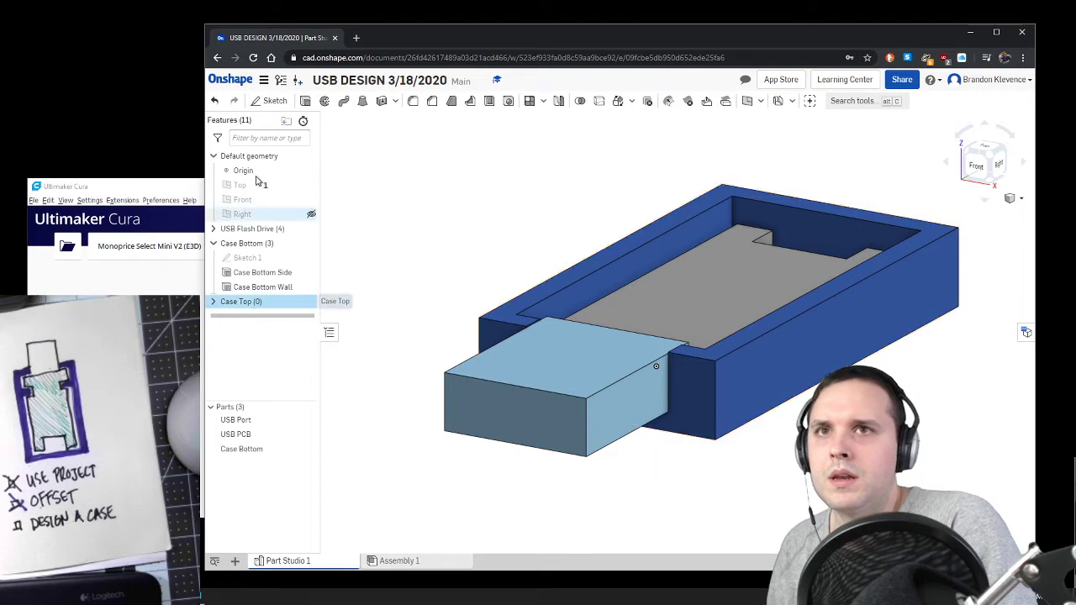
pyautogui.click(261, 104)
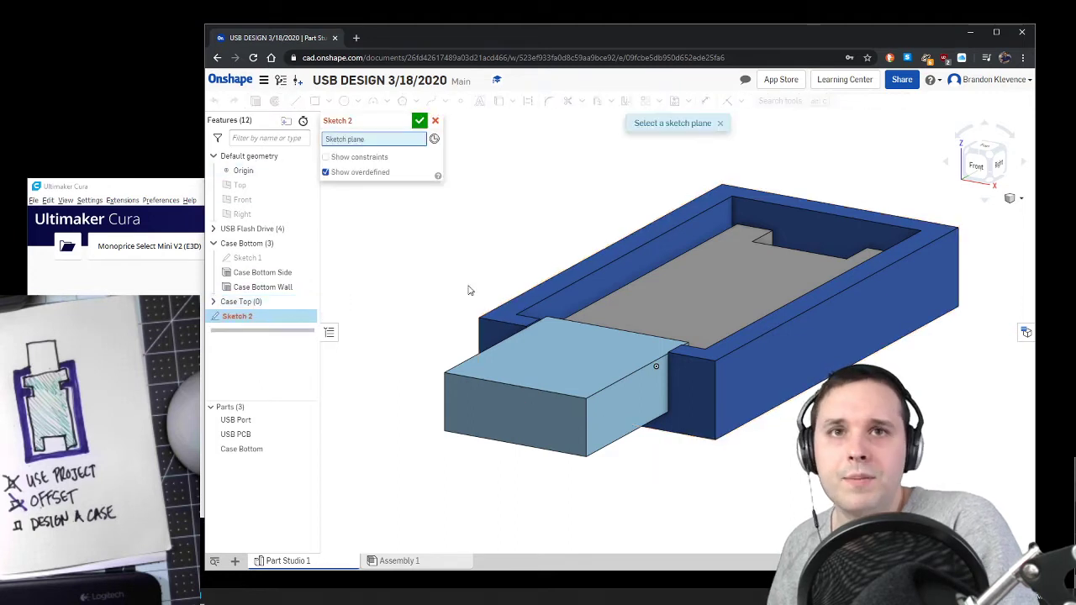
pyautogui.click(507, 314)
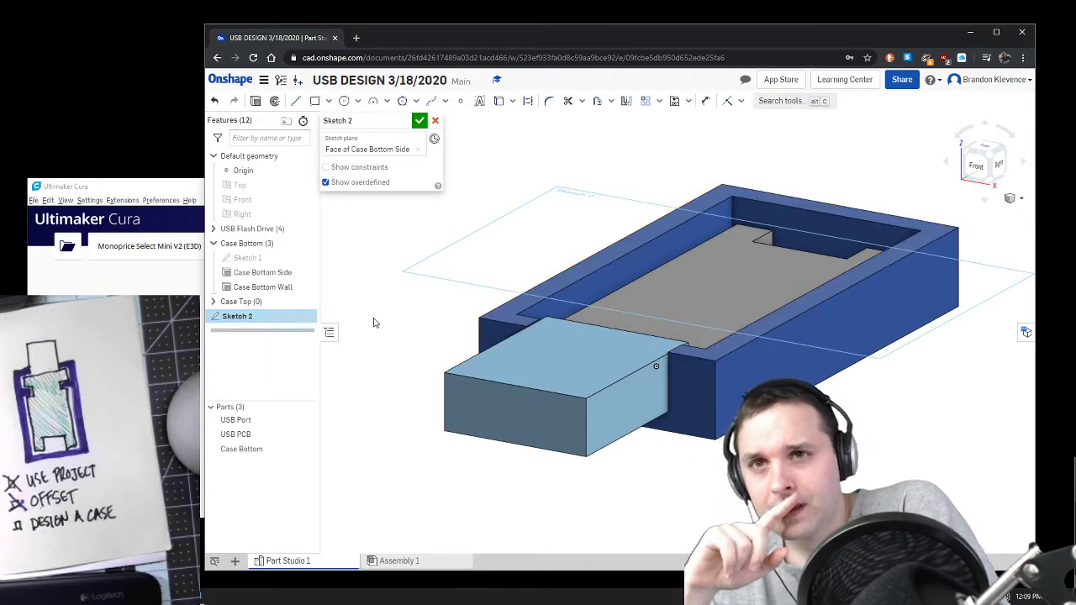
# Step: Hide the USB Port and USB PCB parts, leaving only the case bottom shown
pyautogui.click(311, 421)
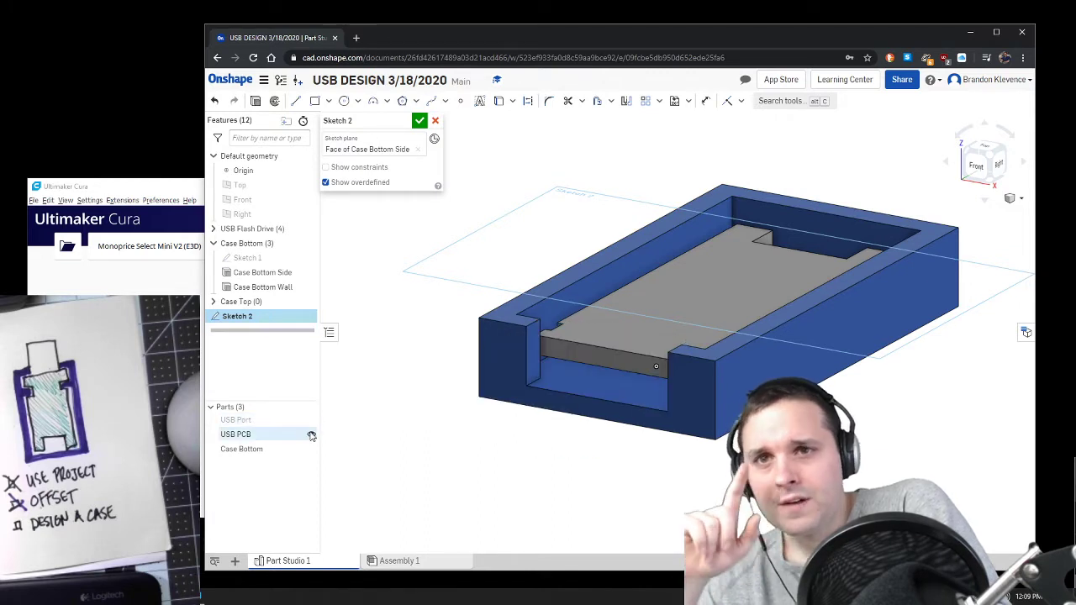
pyautogui.click(311, 435)
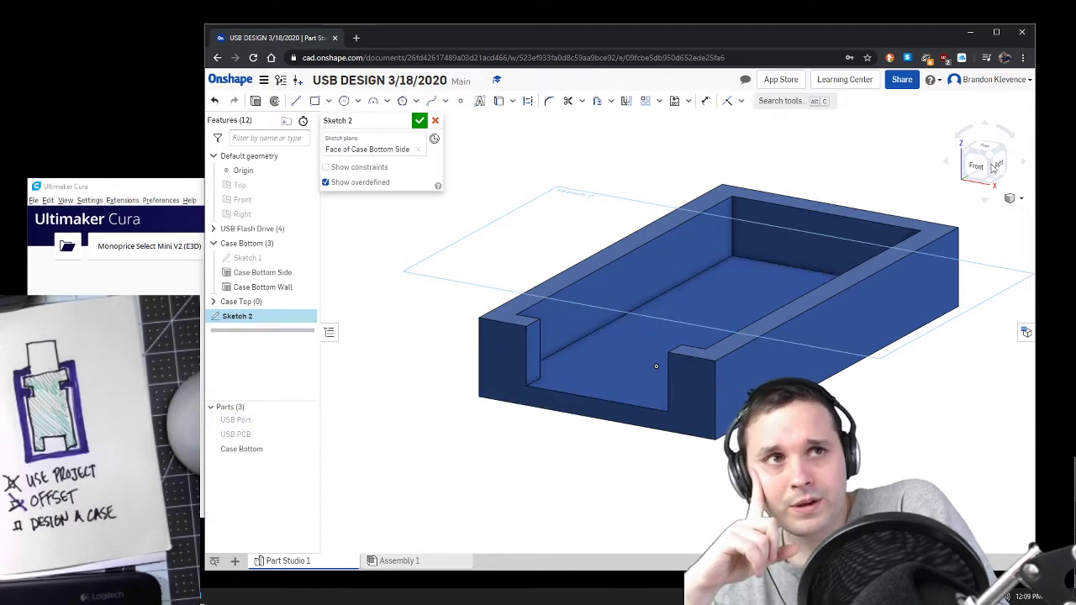
pyautogui.click(989, 152)
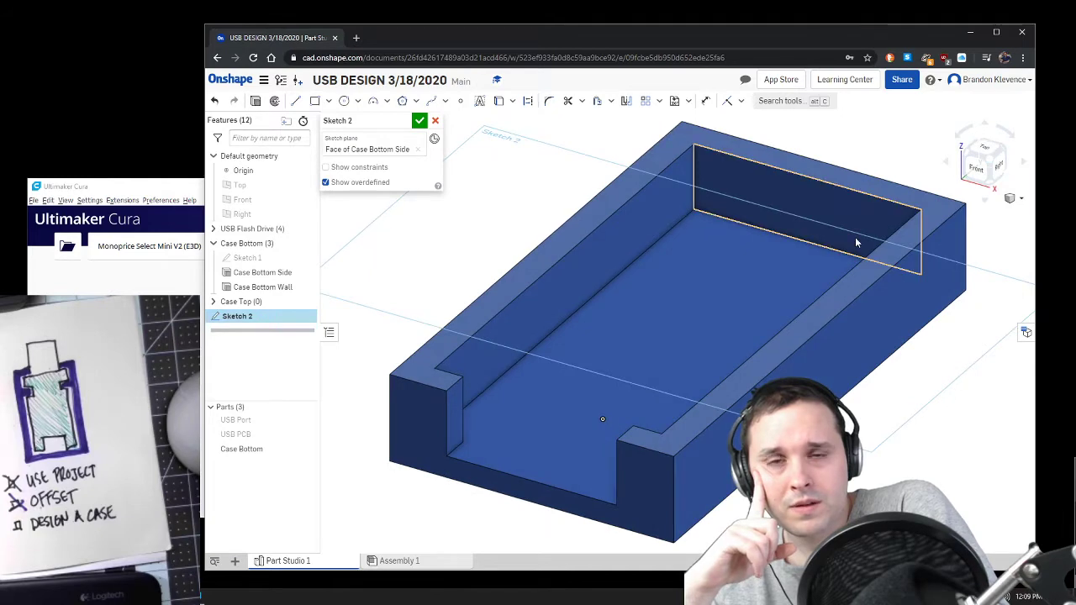
# Step: Project the case bottom's upper rim face outline into the sketch and hide the Case Bottom part
pyautogui.click(498, 103)
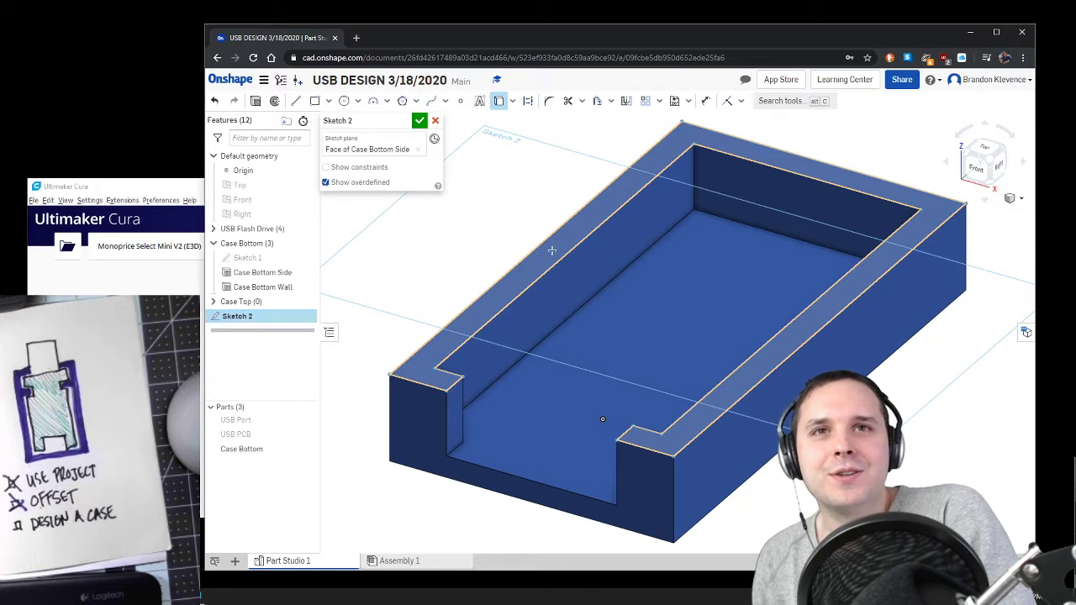
pyautogui.click(607, 284)
pyautogui.click(310, 449)
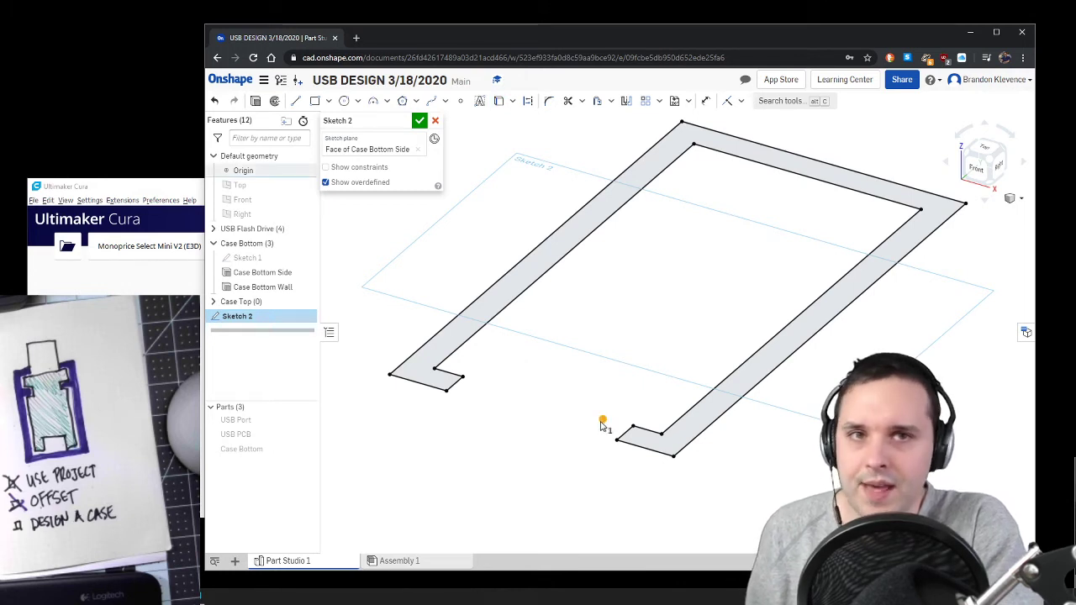
# Step: Close the projected outline with a straight line across the port opening at the front and finish the sketch
pyautogui.press('Delete')
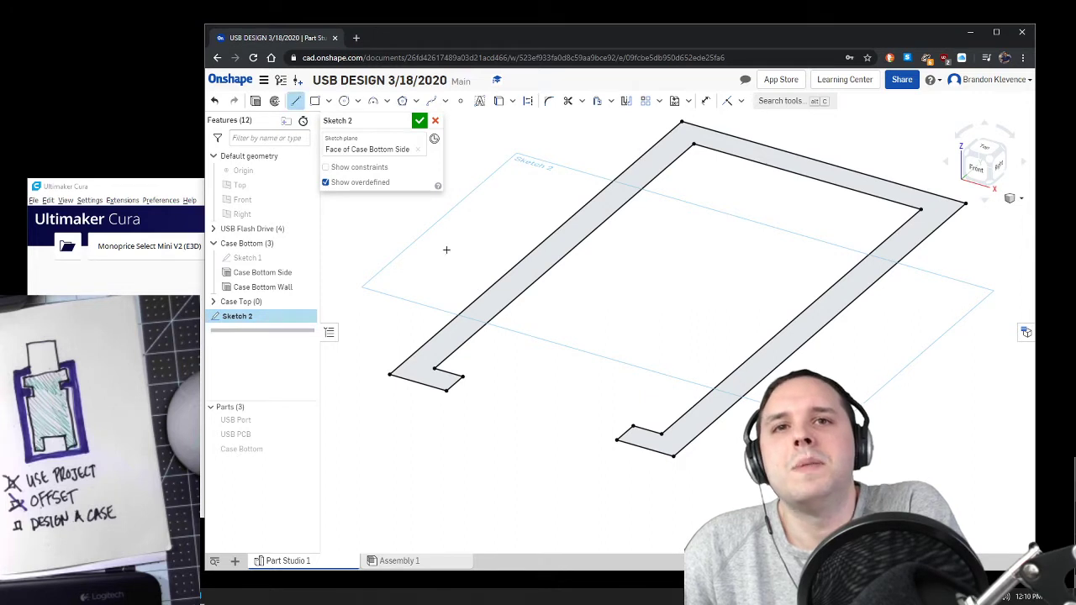
pyautogui.click(614, 439)
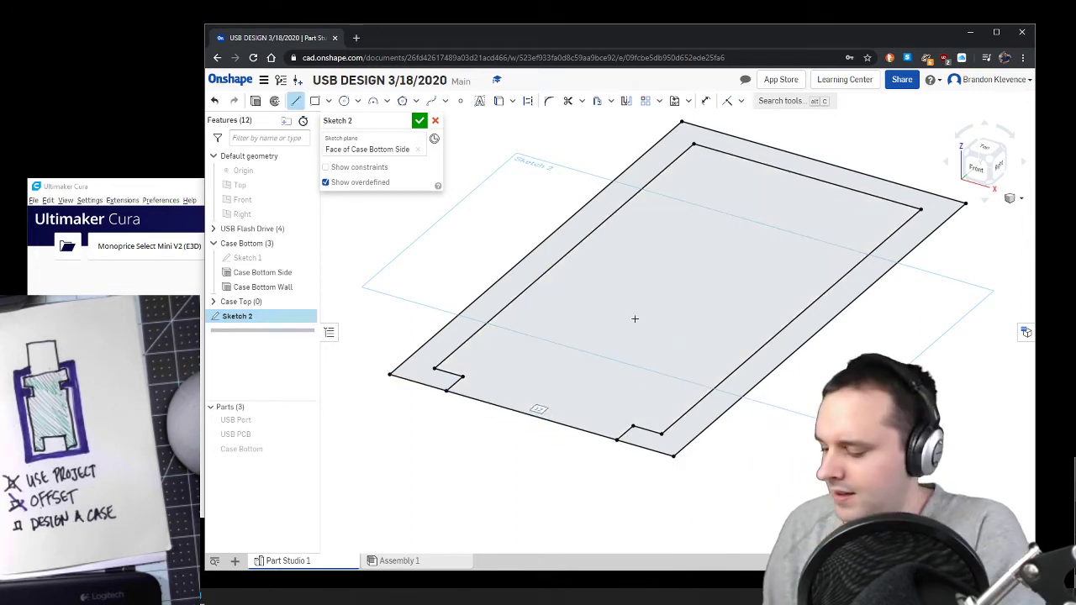
pyautogui.press('Escape')
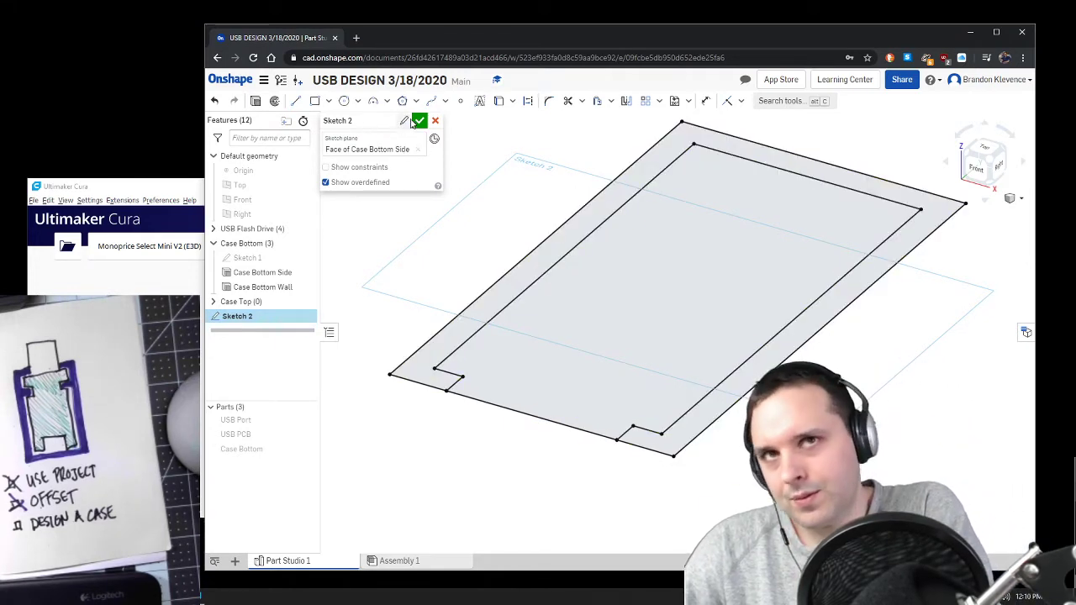
pyautogui.click(419, 122)
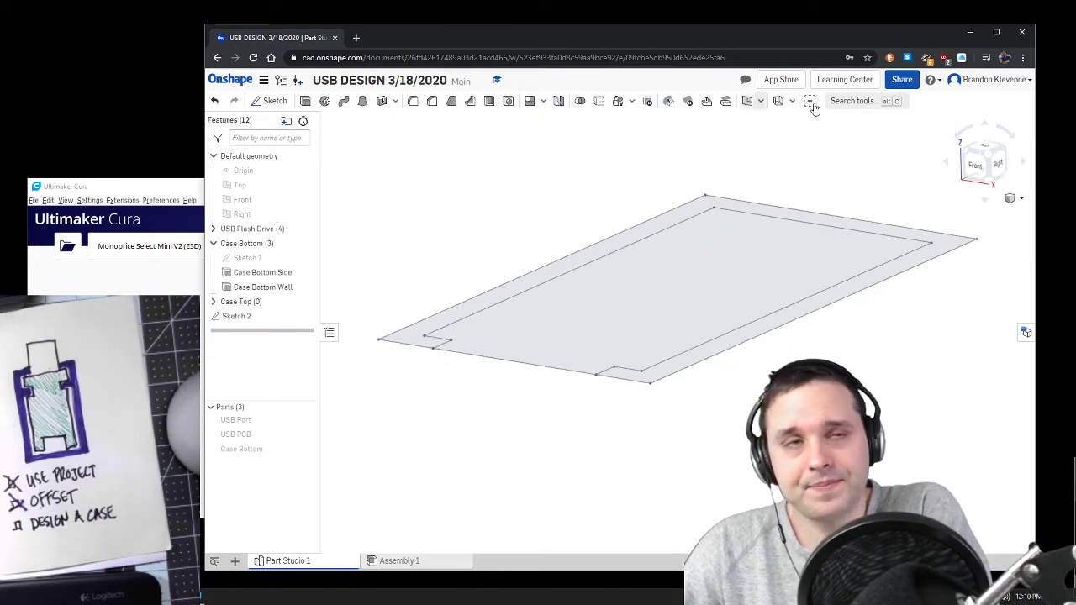
# Step: Extrude all regions of Sketch 2 upward 1.5 mm as a new solid part
pyautogui.click(987, 159)
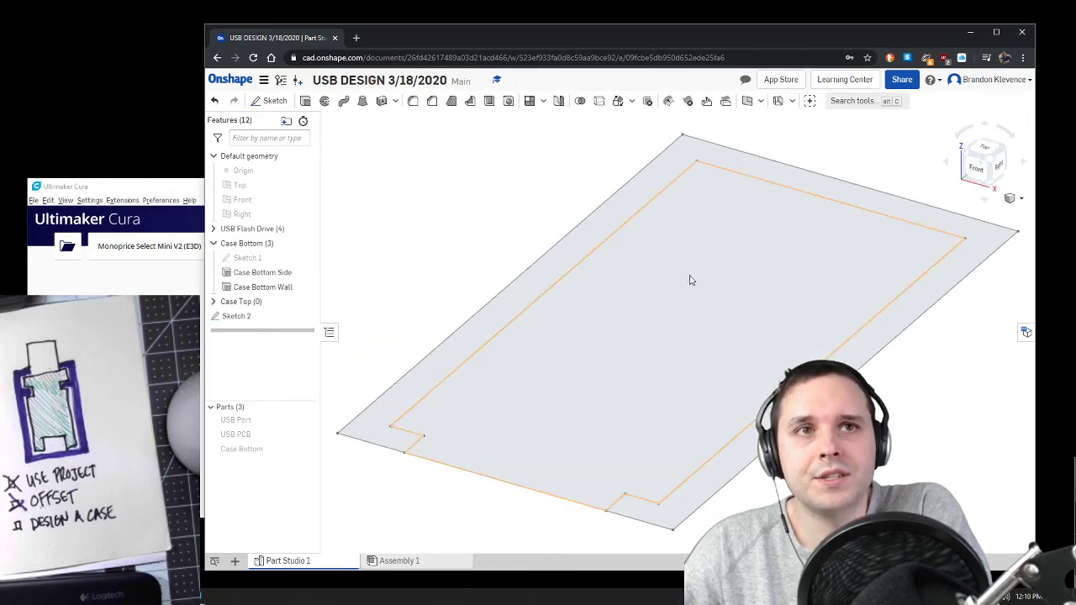
pyautogui.click(306, 102)
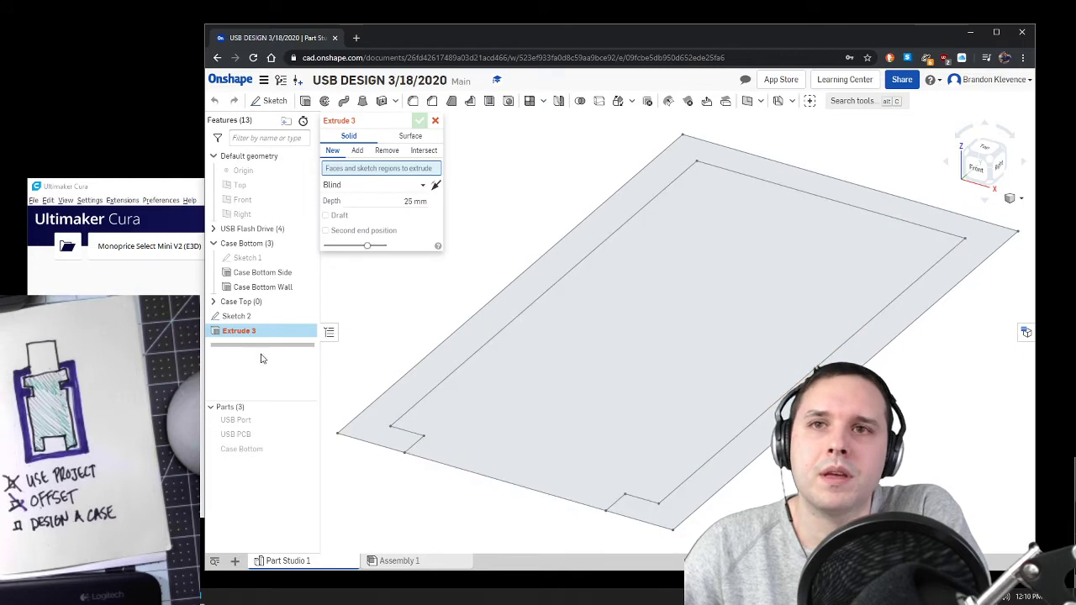
pyautogui.click(316, 314)
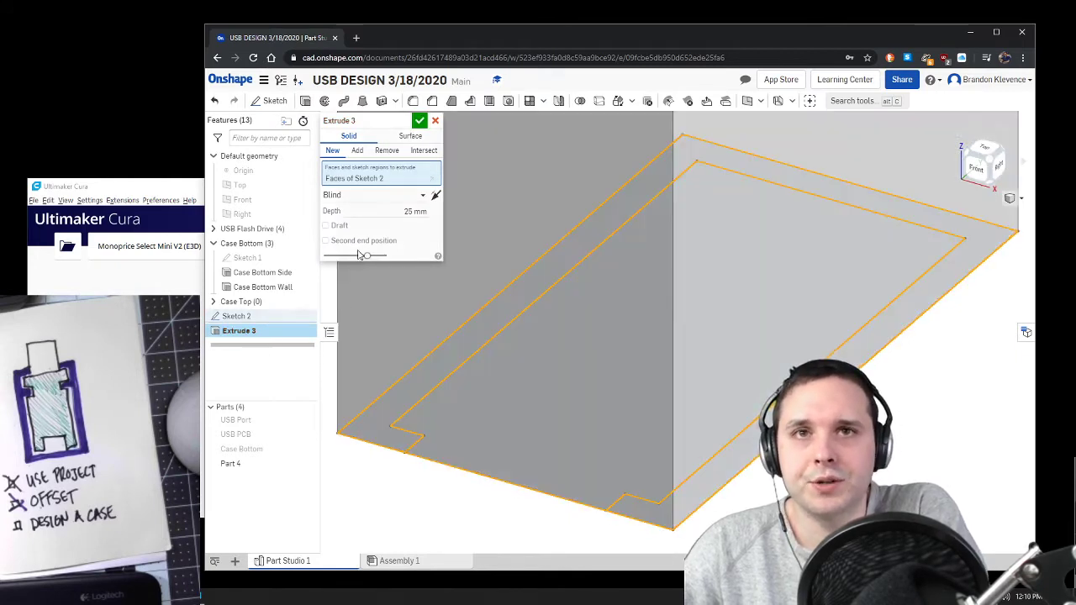
pyautogui.click(416, 211)
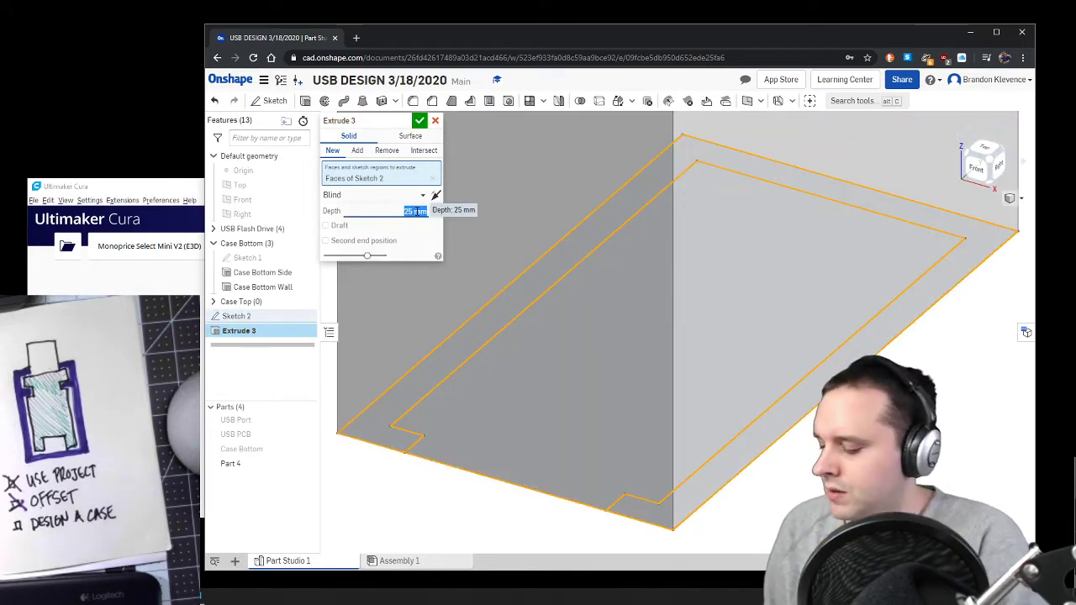
pyautogui.press('BackSpace')
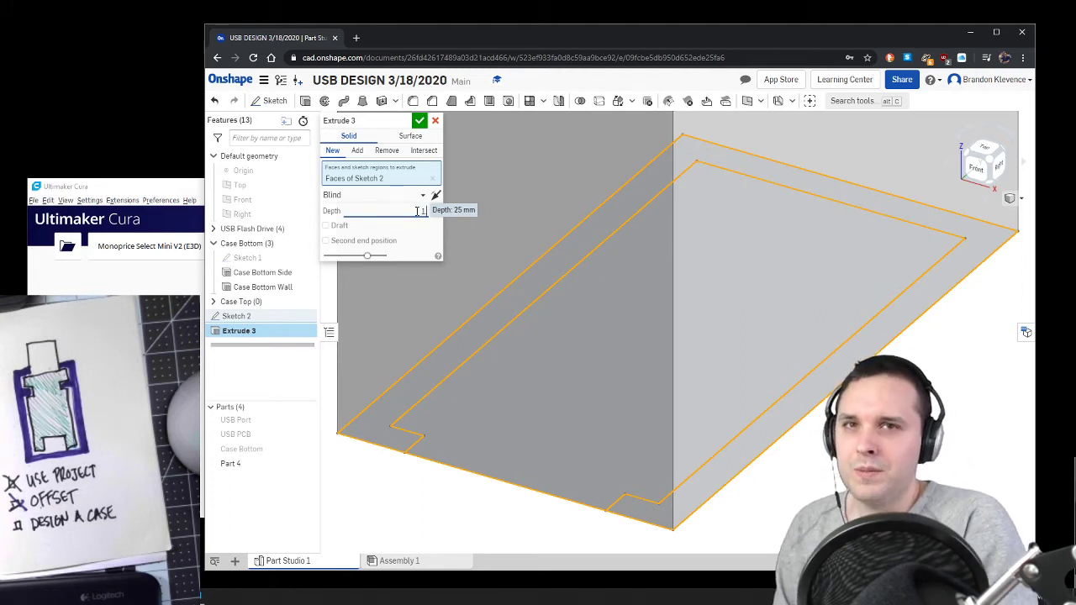
pyautogui.click(420, 122)
pyautogui.click(992, 162)
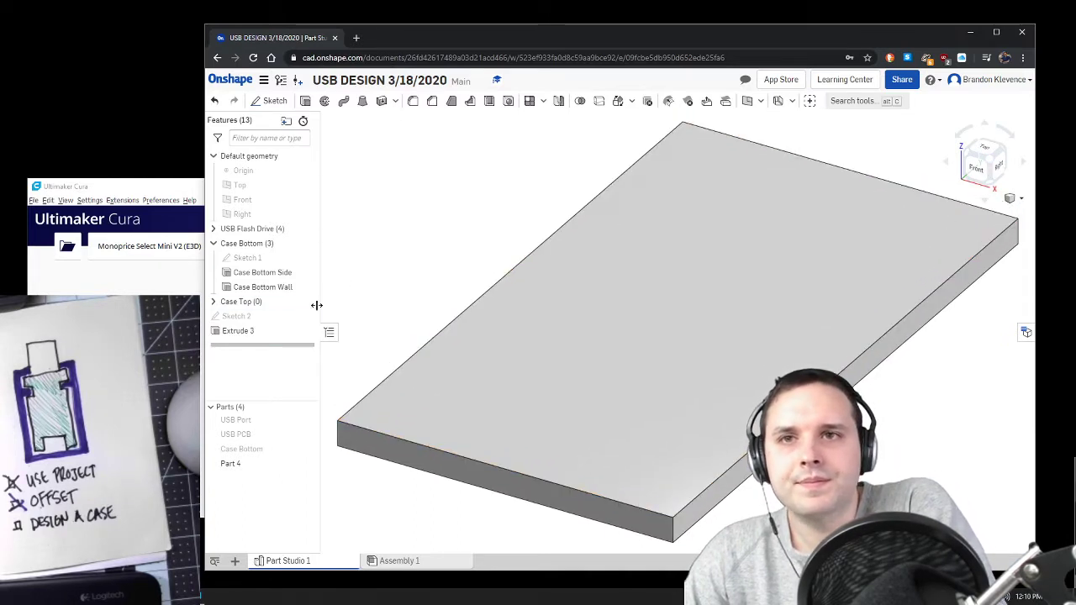
# Step: Rename the lid's extrude feature as Case Top and move it with Sketch 2 into the Case Top folder
pyautogui.rightClick(267, 330)
pyautogui.click(286, 334)
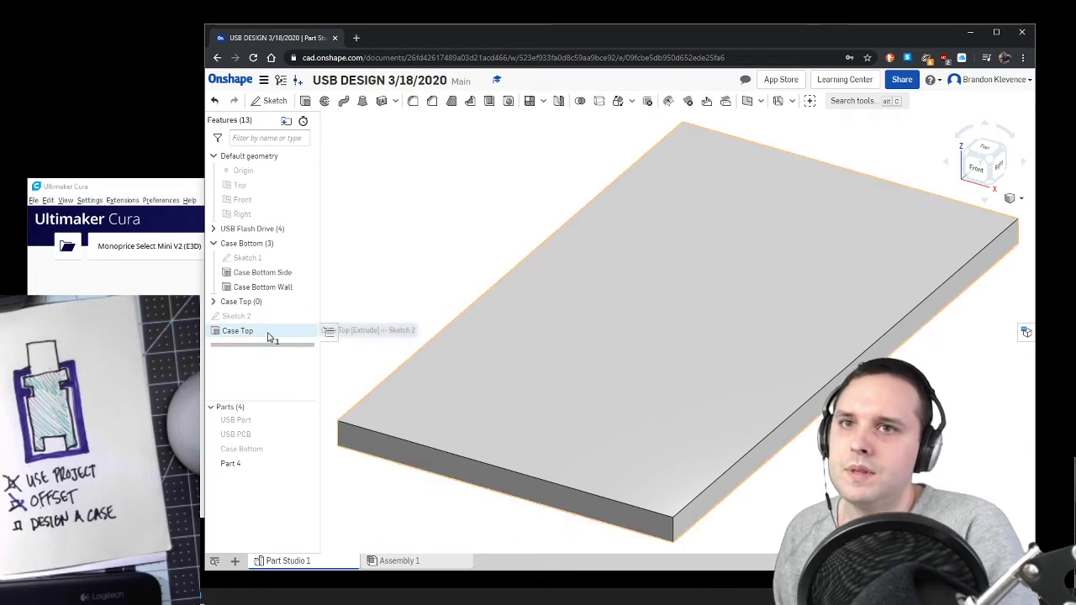
pyautogui.press('Return')
pyautogui.click(267, 317)
pyautogui.moveTo(261, 317); pyautogui.dragTo(260, 305)
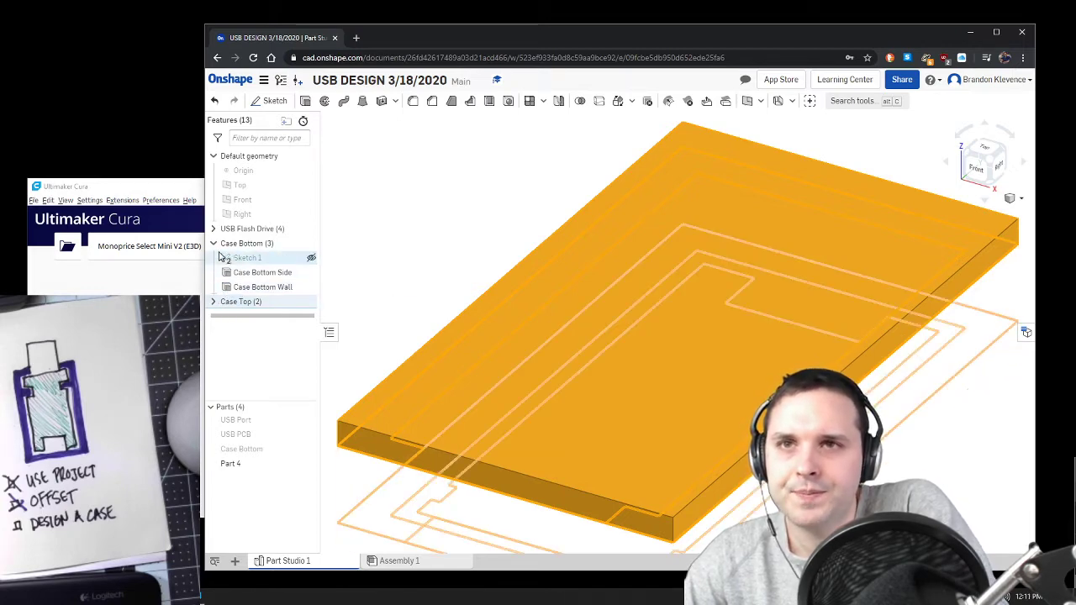
# Step: Collapse the Case Bottom folder and rename Part 4 as Case Top
pyautogui.click(213, 243)
pyautogui.rightClick(241, 467)
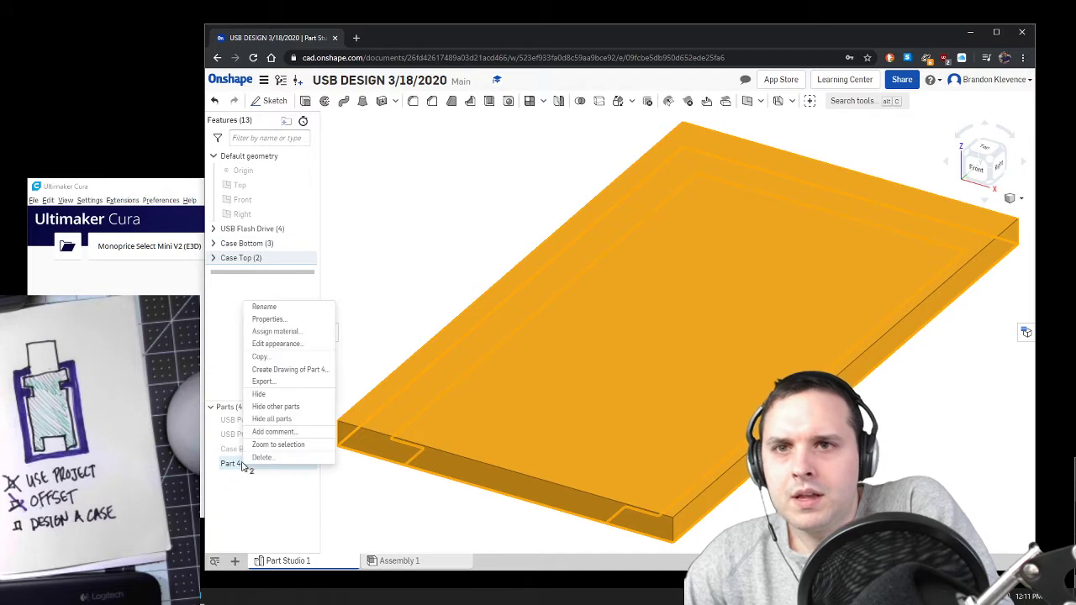
pyautogui.click(308, 310)
pyautogui.write('Case Top')
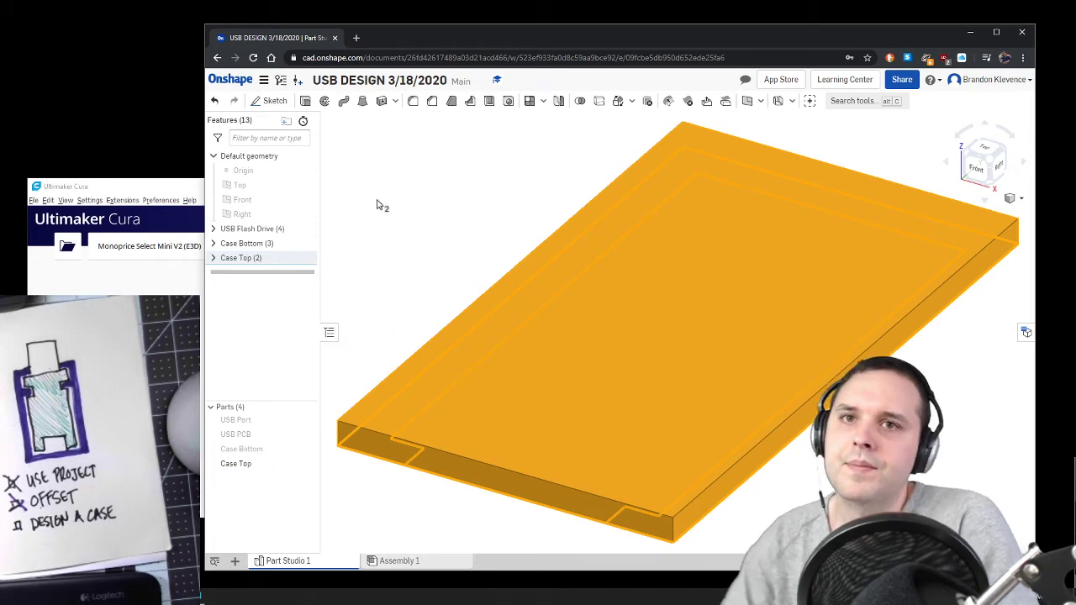
pyautogui.click(456, 225)
# Step: Show the Case Bottom, USB PCB and USB Port parts again and hide the Case Top part
pyautogui.scroll(-5, 608, 228)
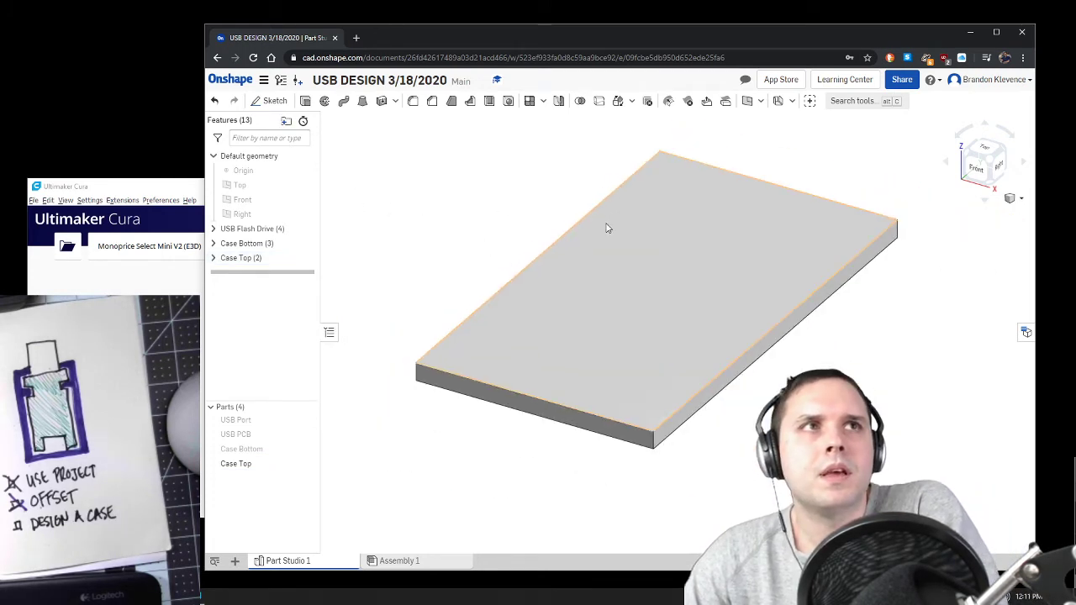
pyautogui.moveTo(783, 325); pyautogui.dragTo(761, 312, button='right')
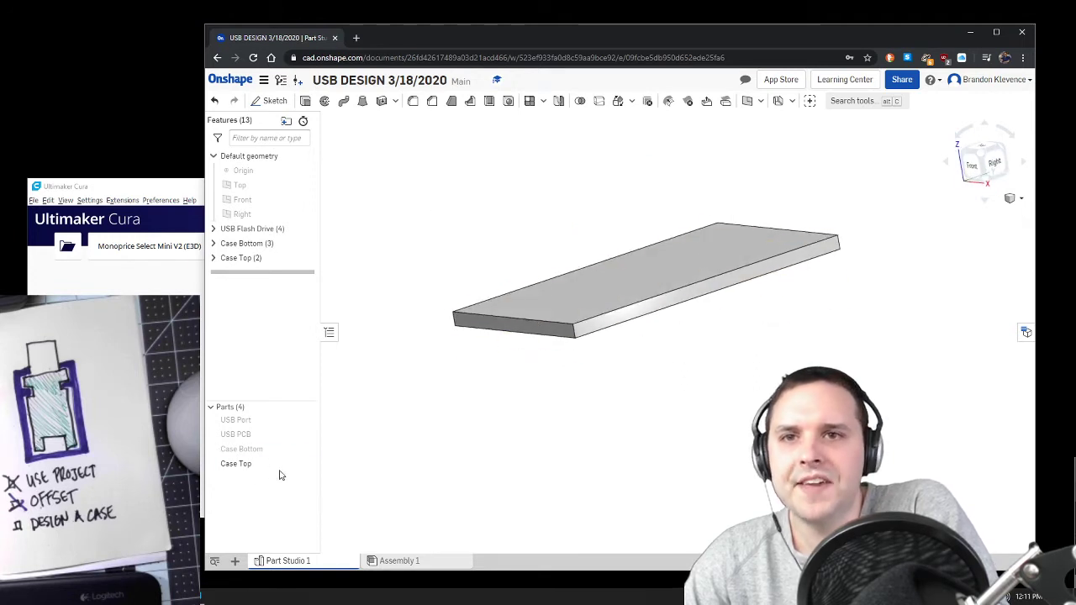
pyautogui.click(311, 449)
pyautogui.moveTo(466, 443); pyautogui.dragTo(423, 437, button='right')
pyautogui.click(310, 435)
pyautogui.click(310, 420)
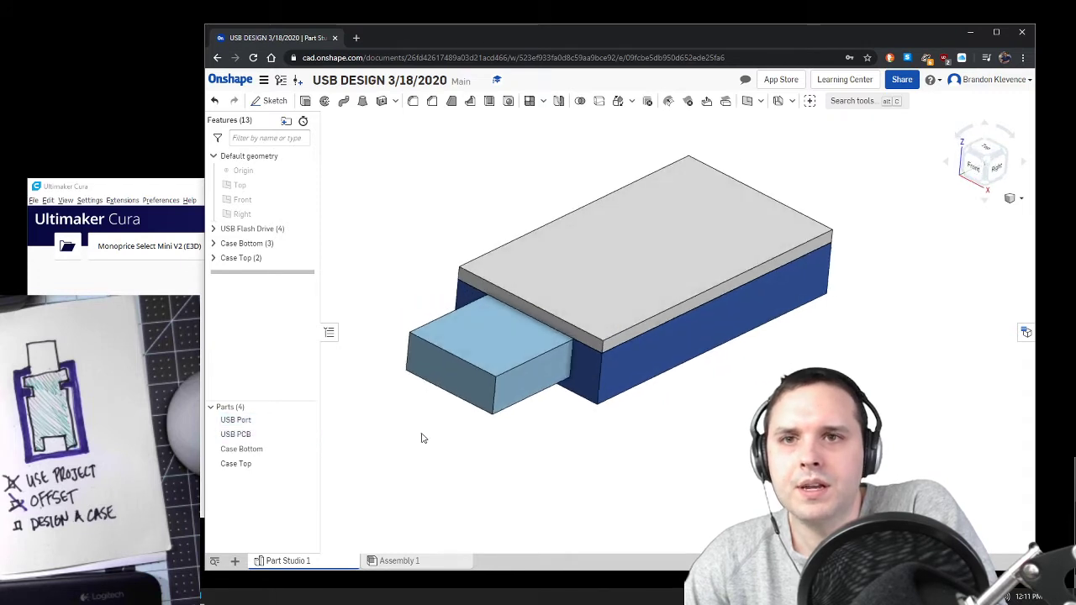
pyautogui.click(311, 463)
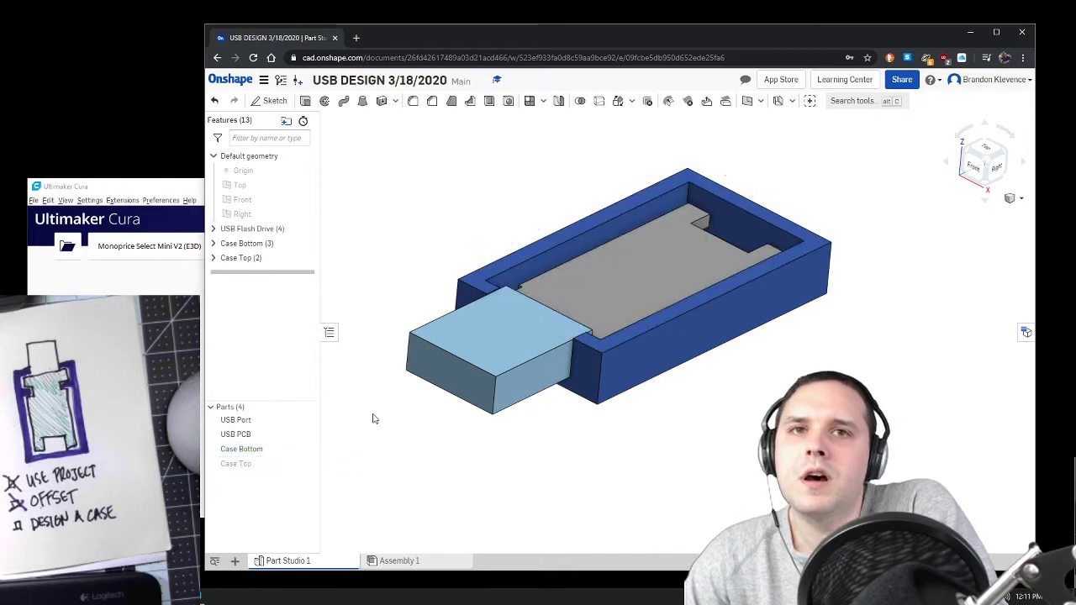
# Step: Change the USB Port part's appearance to gray, A5A5A5
pyautogui.rightClick(238, 421)
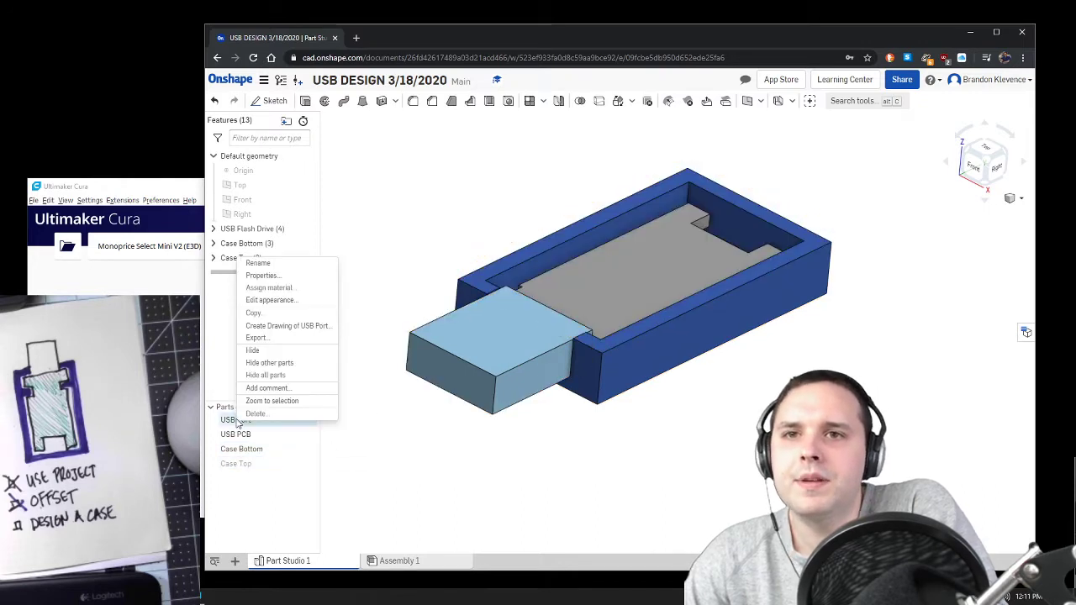
pyautogui.click(312, 300)
pyautogui.click(388, 368)
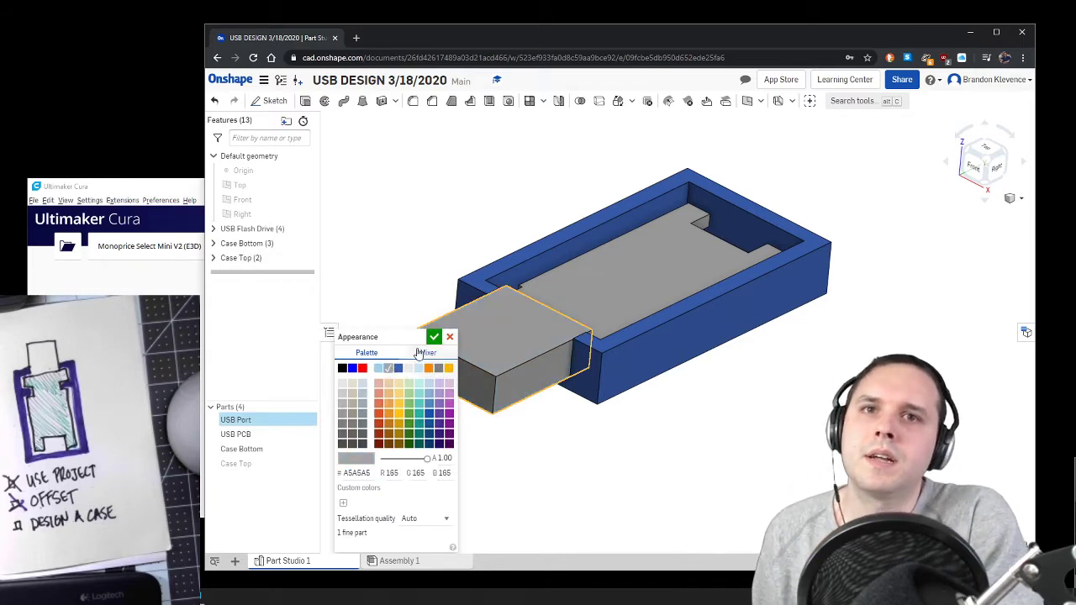
pyautogui.click(434, 336)
# Step: Change the USB PCB part's appearance to green, 5FA73D
pyautogui.rightClick(292, 436)
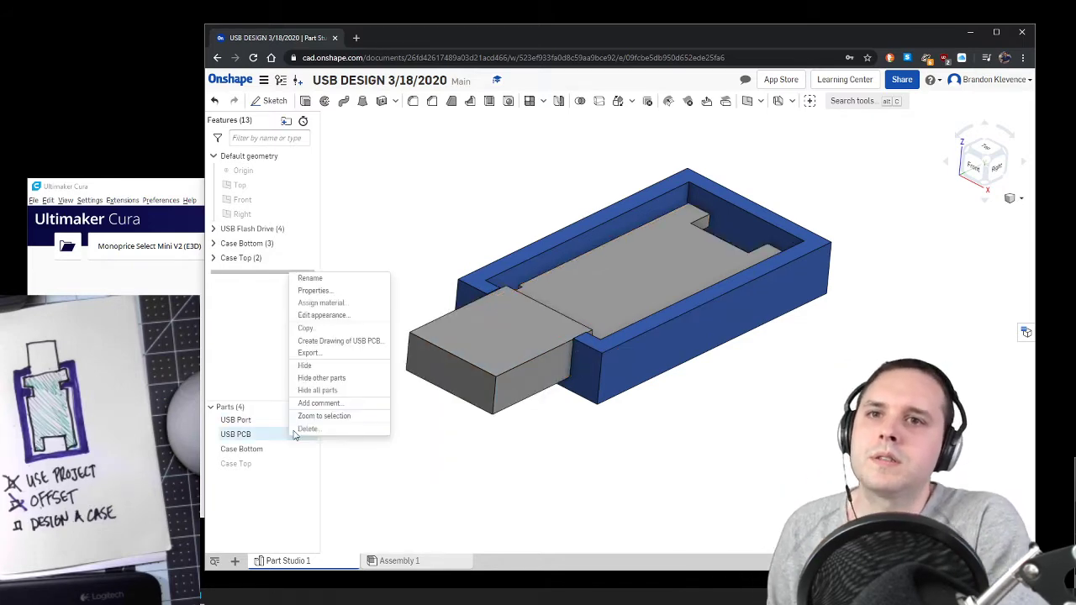
pyautogui.click(321, 318)
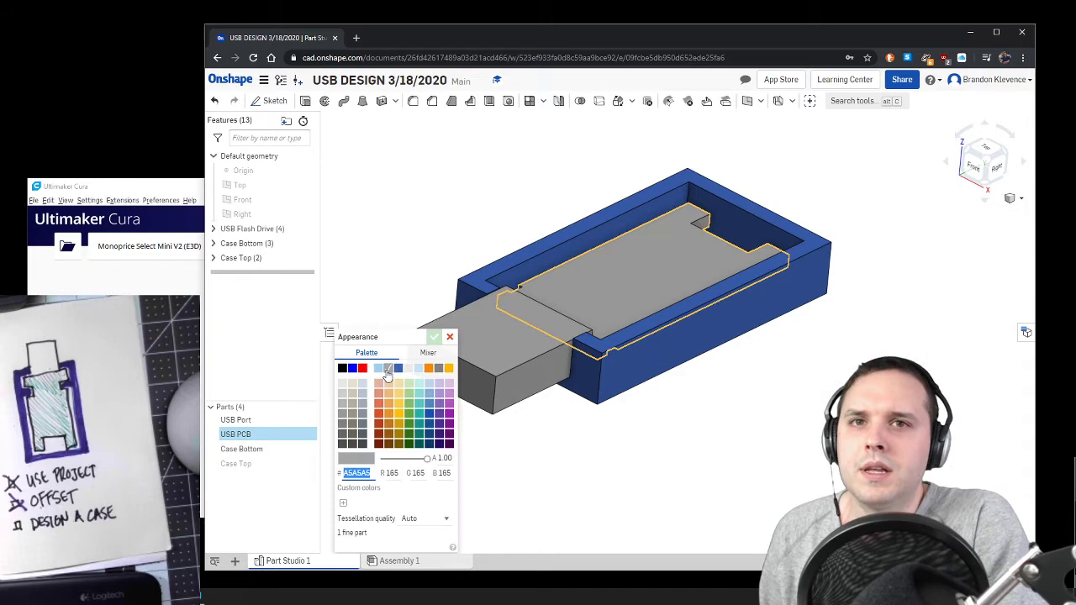
pyautogui.click(407, 411)
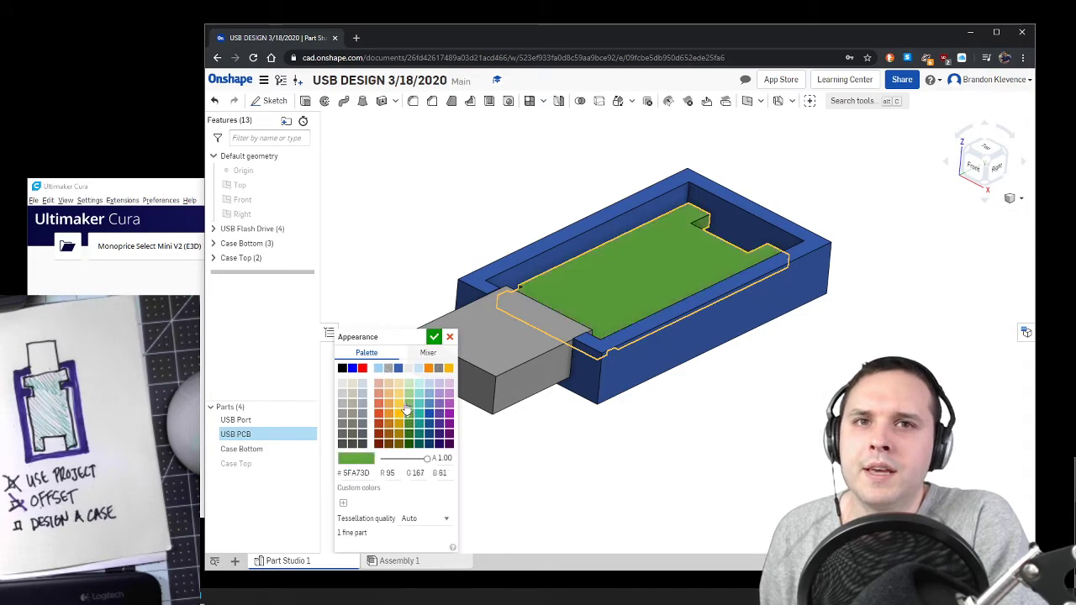
pyautogui.click(434, 337)
# Step: Examine from above how the PCB and its side notches sit inside the case bottom near the port
pyautogui.moveTo(474, 424); pyautogui.dragTo(490, 482, button='right')
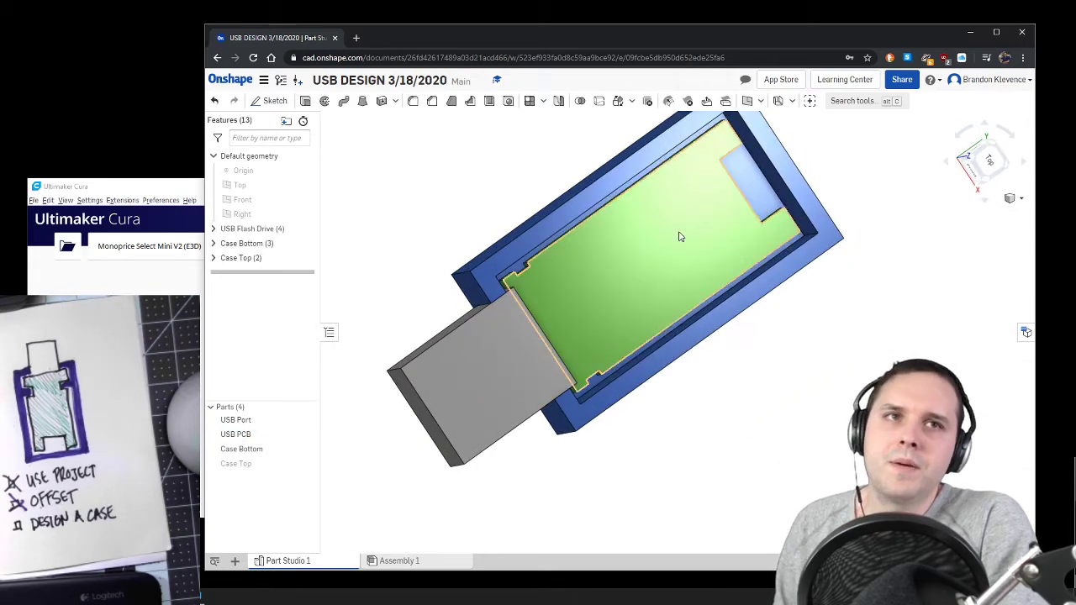
pyautogui.click(986, 161)
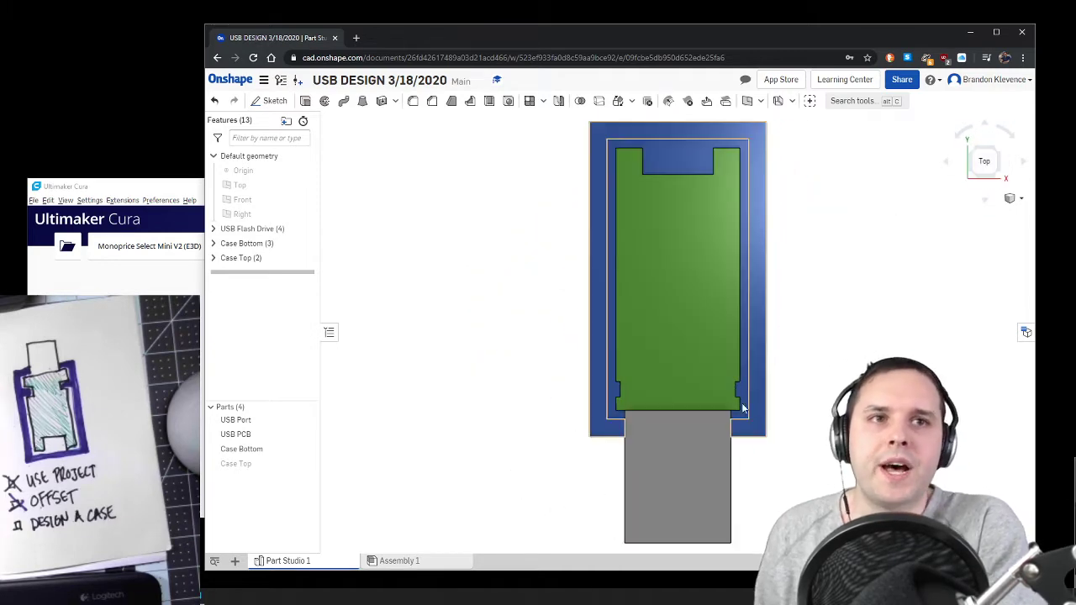
pyautogui.scroll(5, 744, 381)
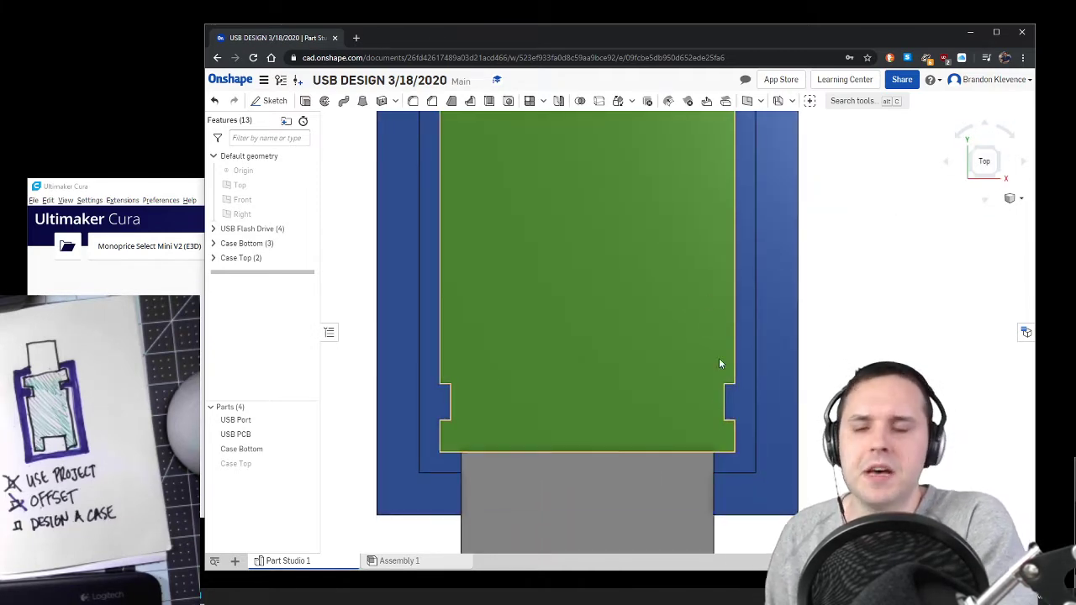
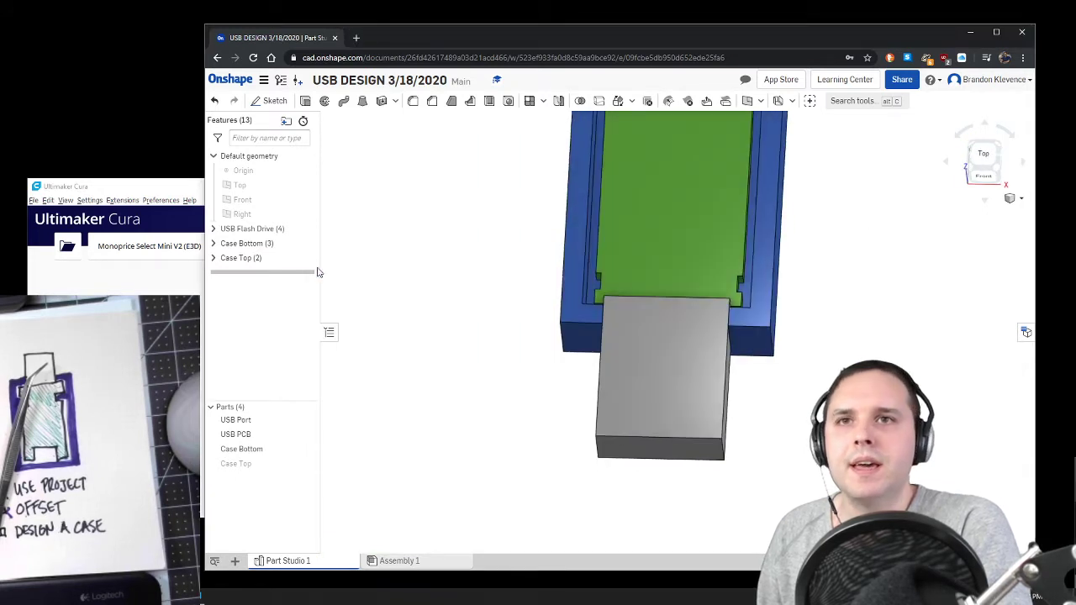
# Step: Expand the Case Bottom folder and hide the USB Port part to expose the case bottom's port opening
pyautogui.click(213, 243)
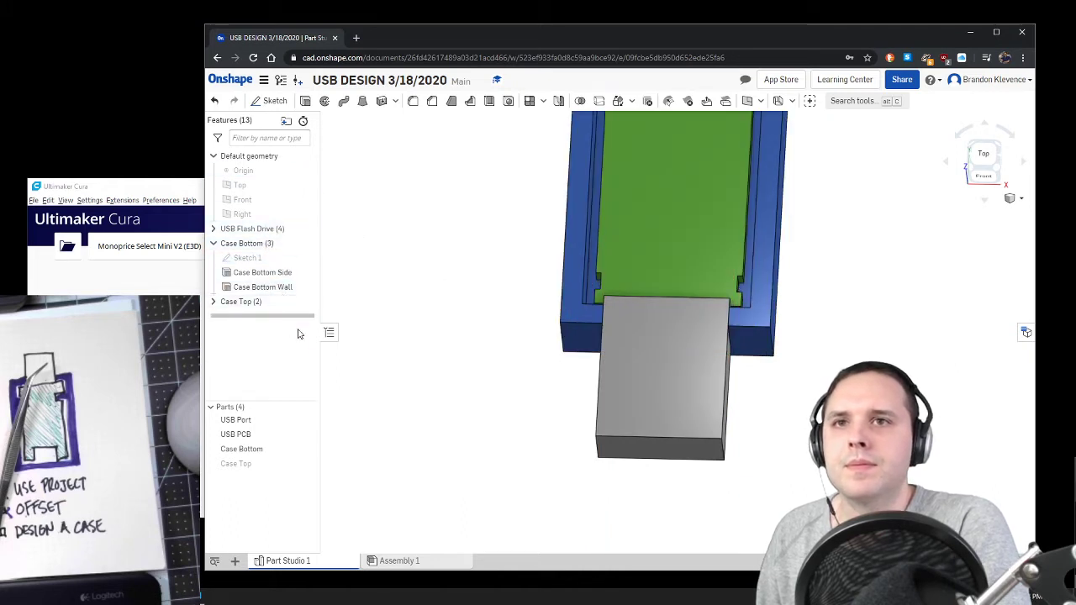
pyautogui.click(310, 419)
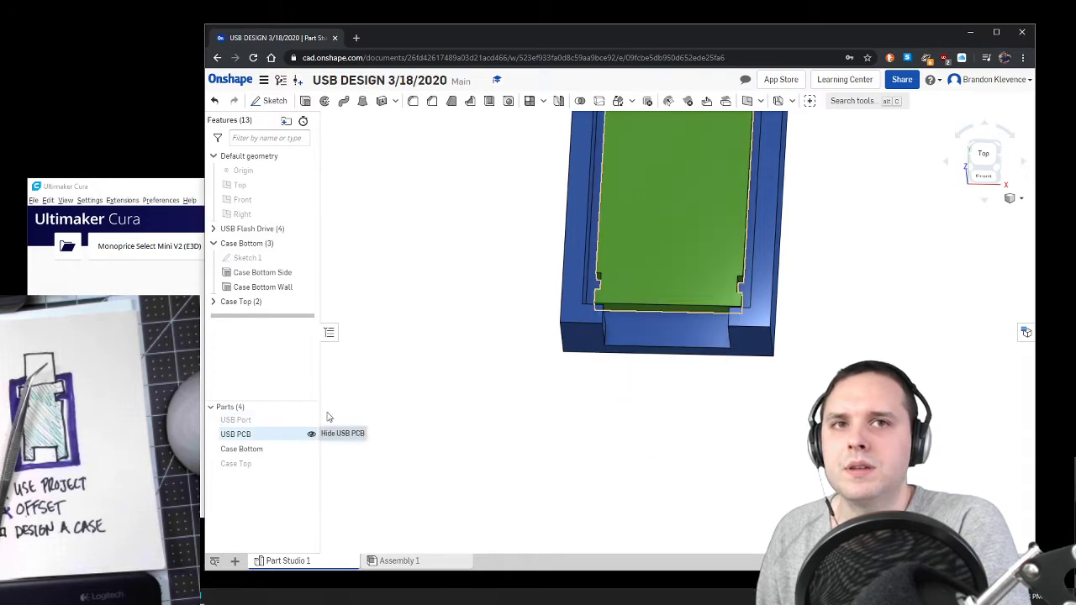
pyautogui.moveTo(840, 271)
pyautogui.mouseDown(button='right')
pyautogui.moveTo(838, 301)
pyautogui.moveTo(844, 286)
pyautogui.mouseUp(button='right')
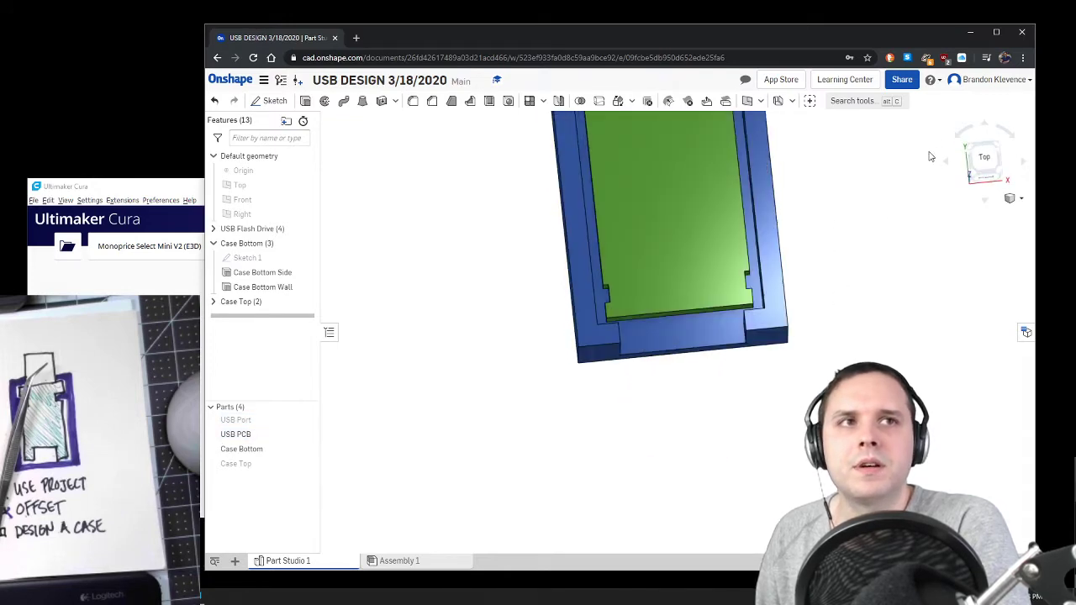
pyautogui.click(978, 175)
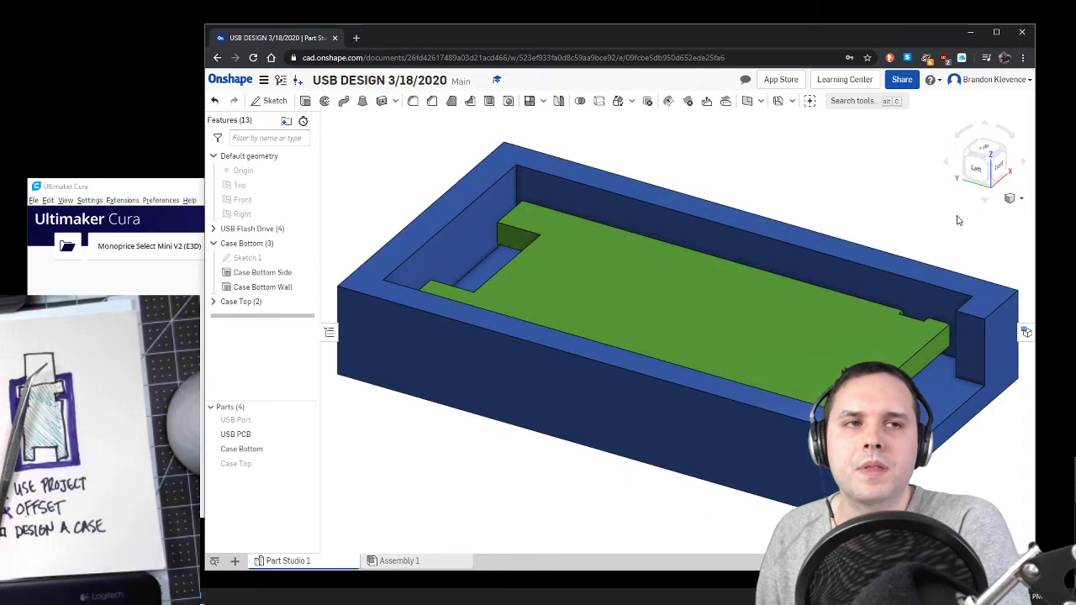
pyautogui.moveTo(957, 221); pyautogui.dragTo(937, 251, button='right')
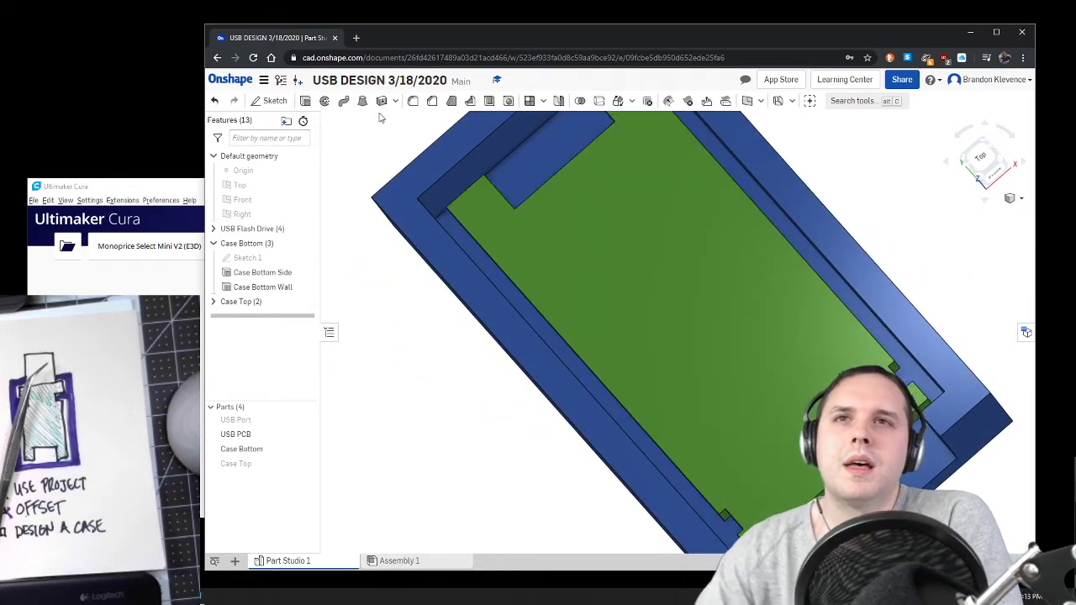
# Step: Start a sketch on the case bottom's inner floor, project the USB PCB outline into it and hide the PCB part
pyautogui.click(275, 101)
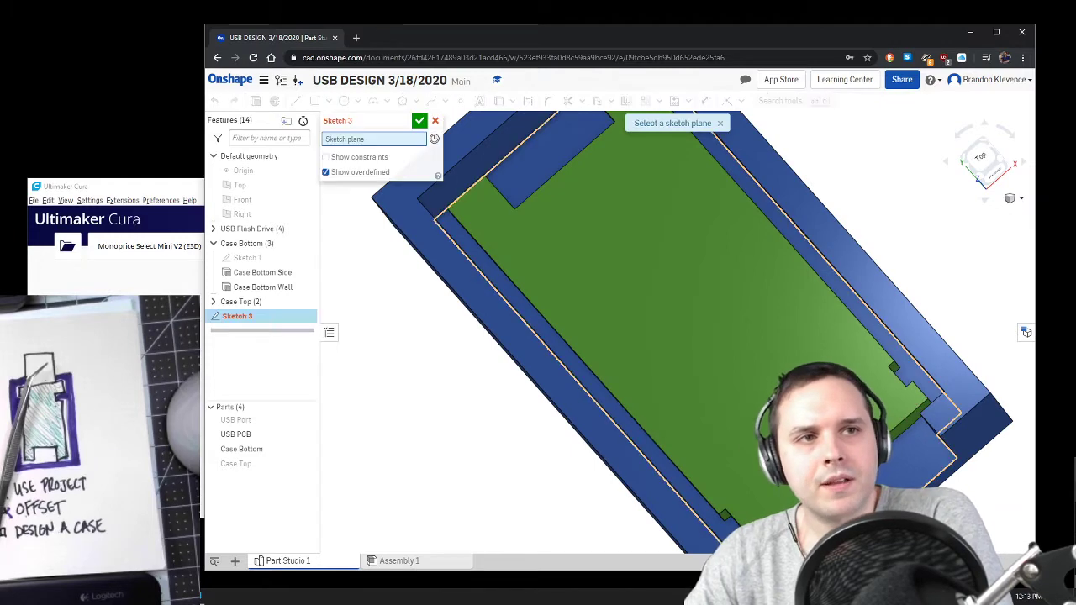
pyautogui.click(713, 271)
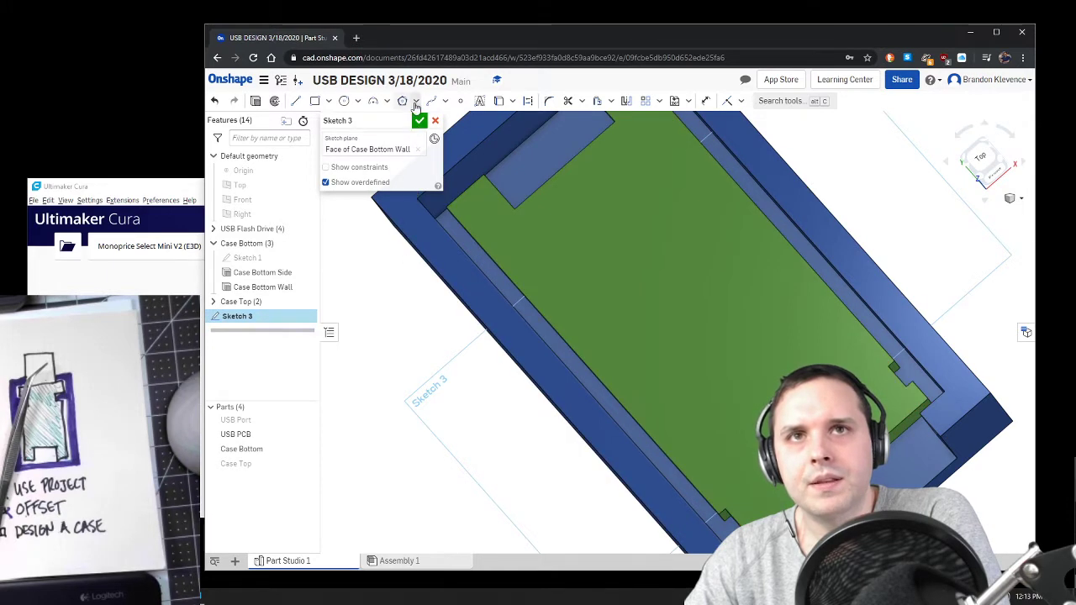
pyautogui.click(497, 101)
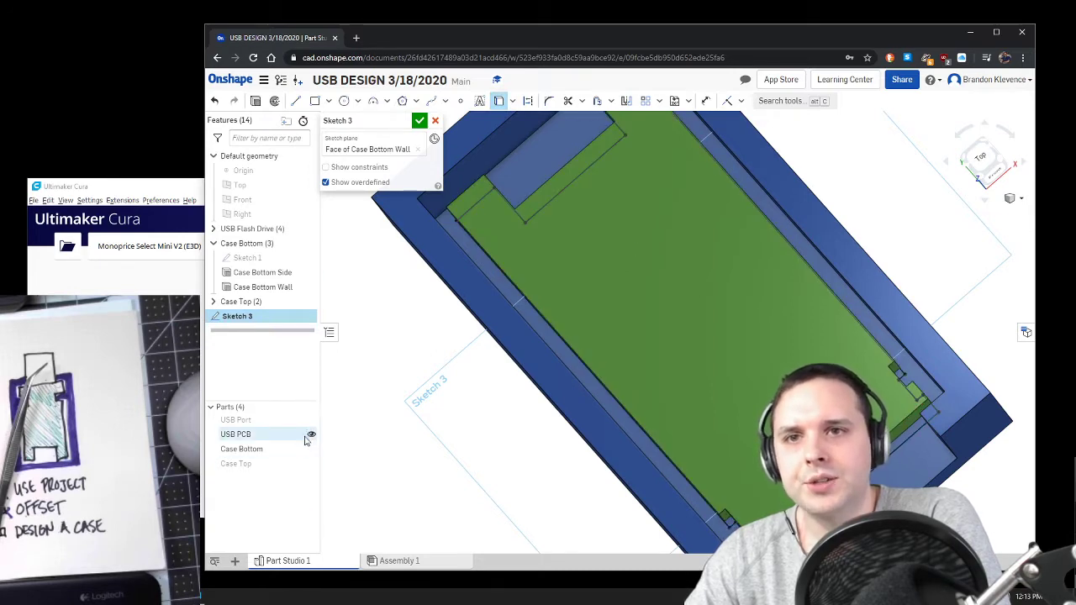
pyautogui.click(311, 434)
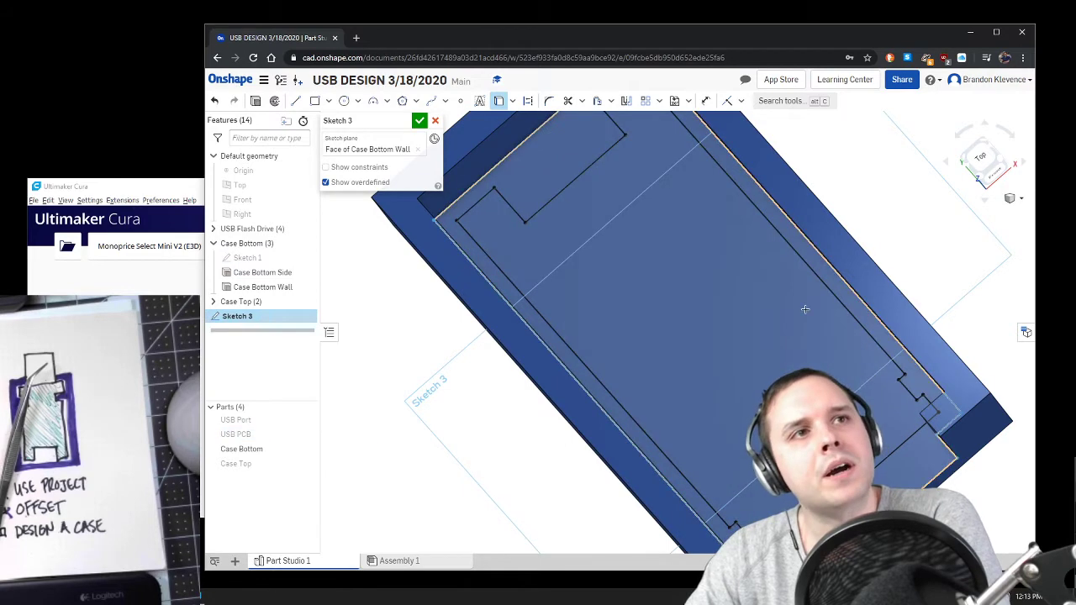
pyautogui.press('n')
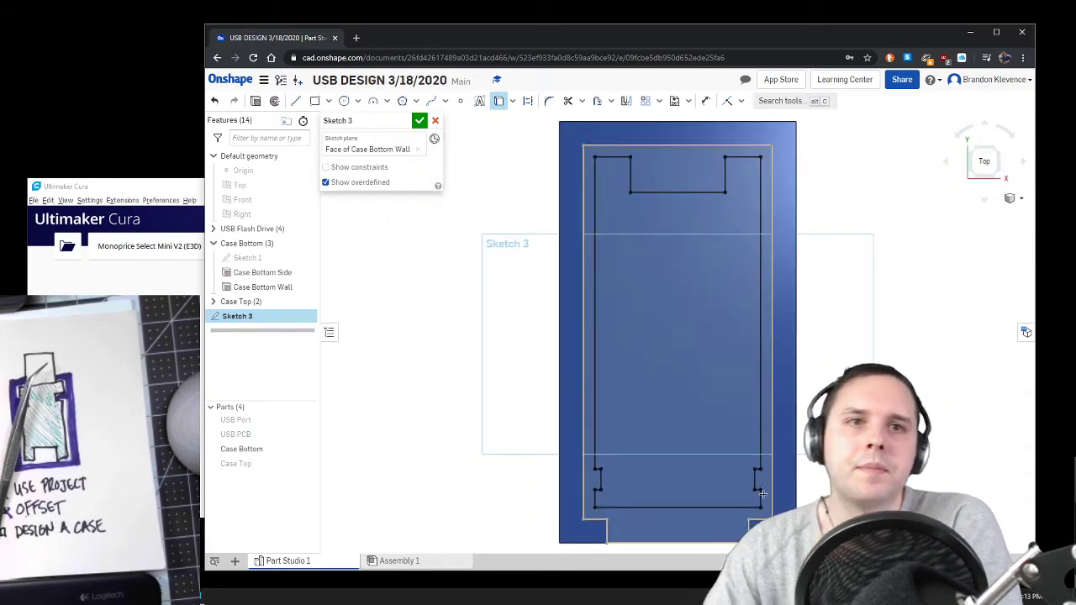
# Step: Sketch a corner rectangle about 1.33 by 1.04 mm from the right inner wall into the PCB outline's side notch
pyautogui.scroll(2, 764, 507)
pyautogui.scroll(2, 764, 507)
pyautogui.scroll(2, 737, 522)
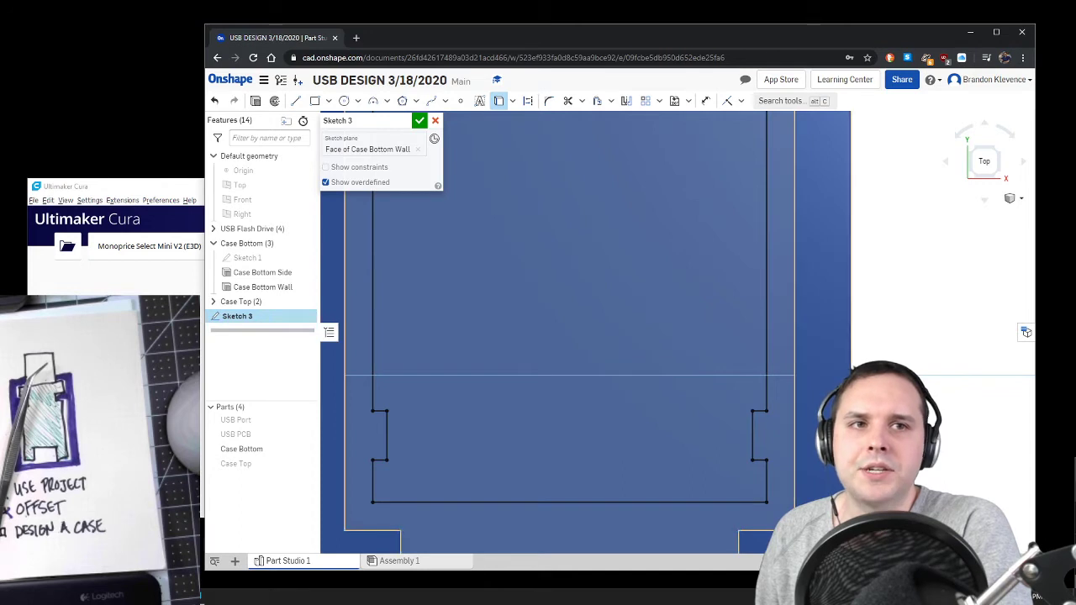
pyautogui.click(295, 100)
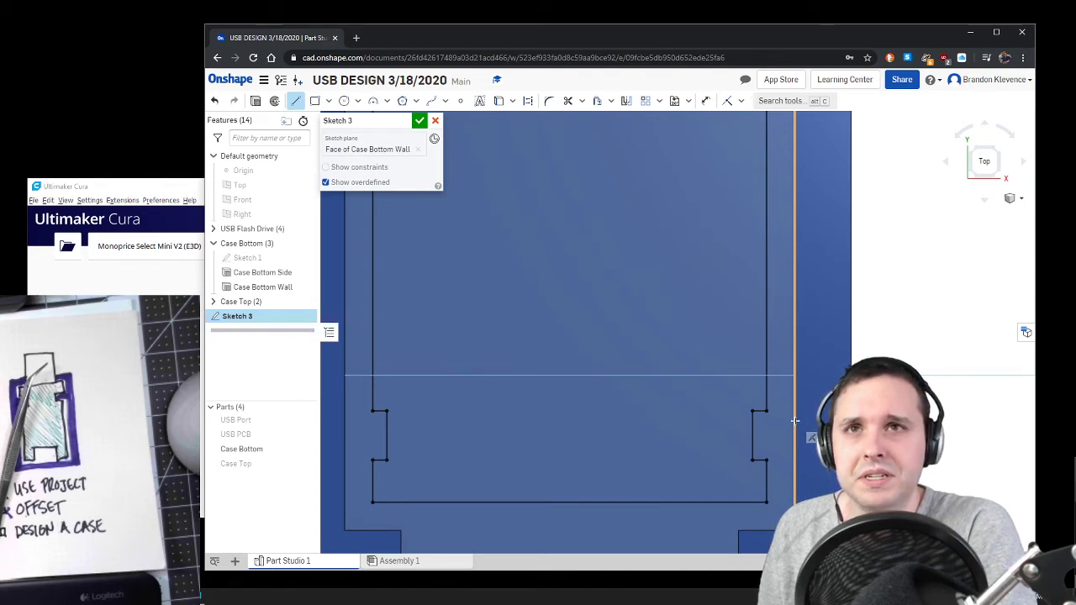
pyautogui.click(314, 100)
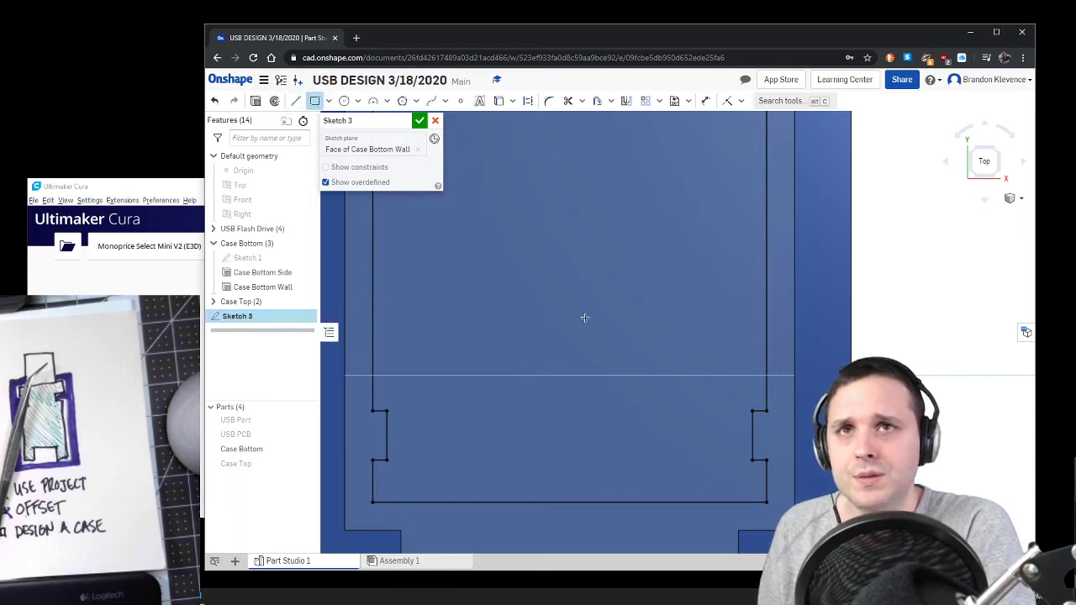
pyautogui.click(795, 421)
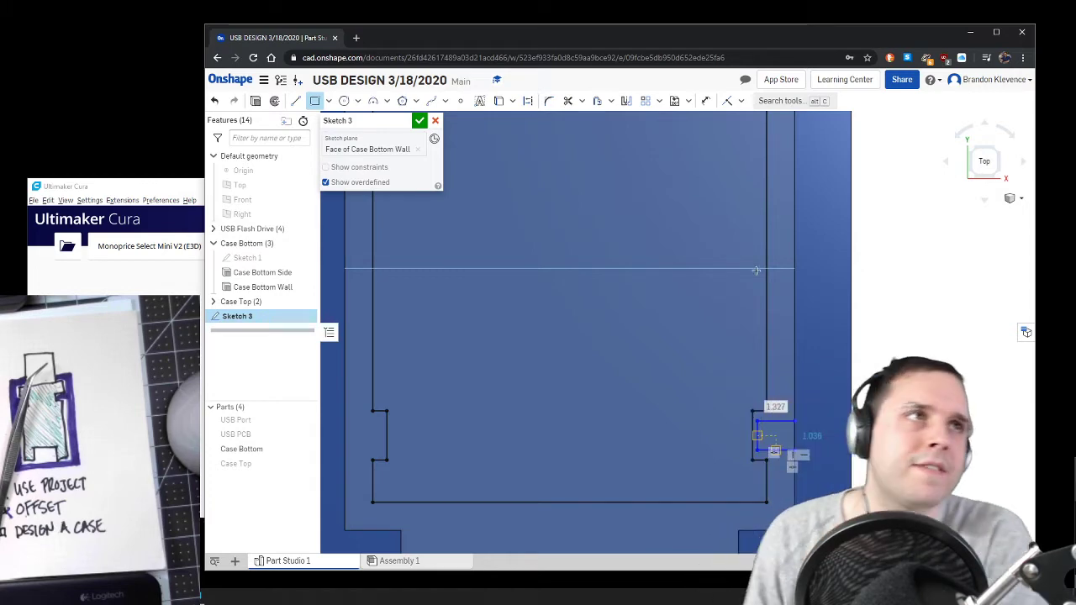
pyautogui.moveTo(766, 37); pyautogui.dragTo(594, 28)
pyautogui.scroll(3, 605, 424)
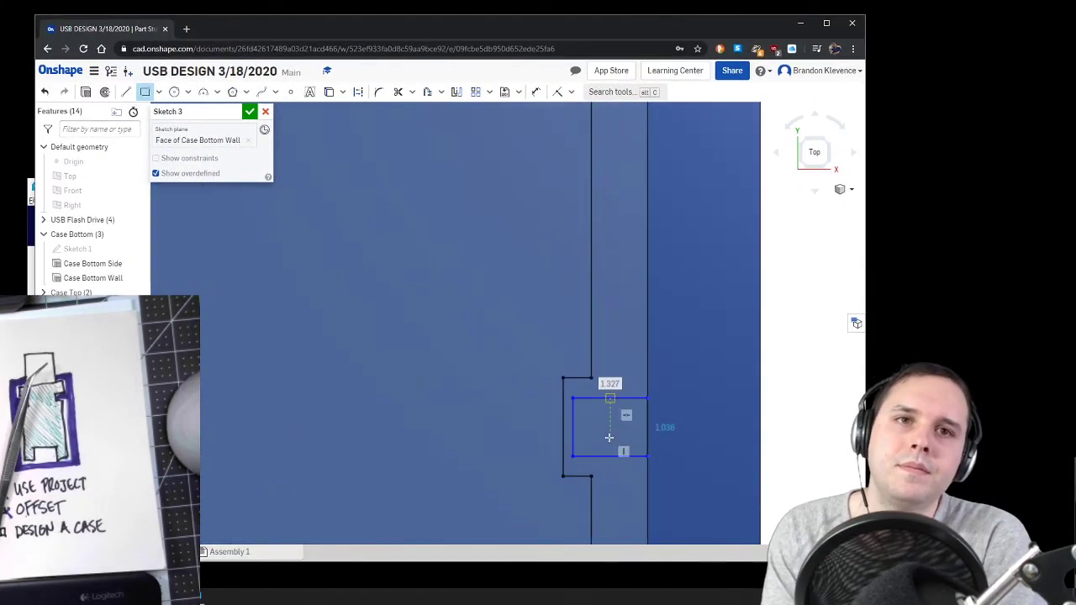
pyautogui.moveTo(613, 32); pyautogui.dragTo(485, 18)
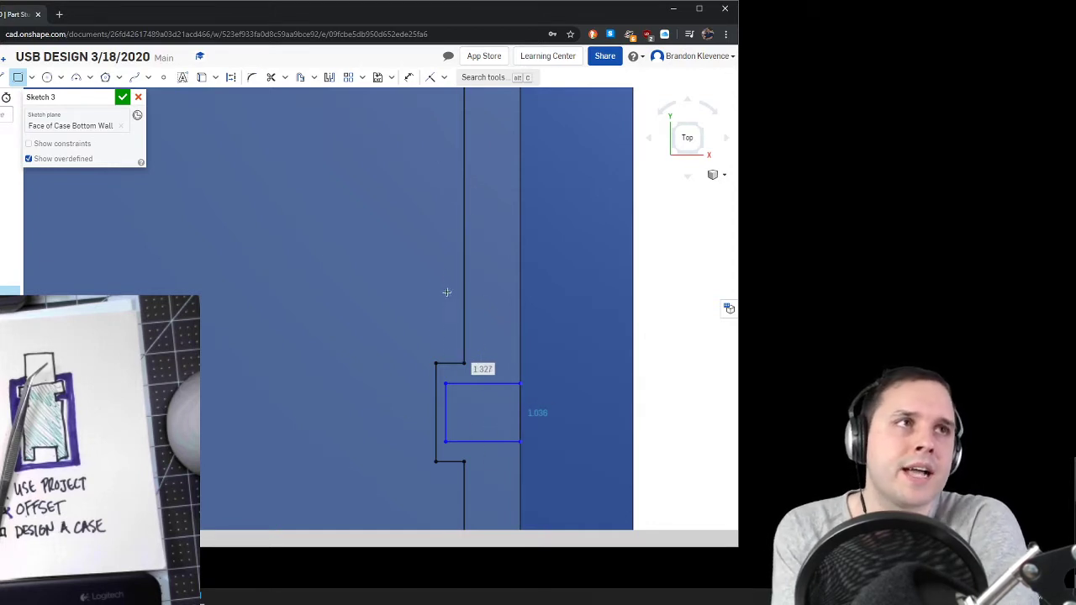
pyautogui.scroll(-5, 356, 154)
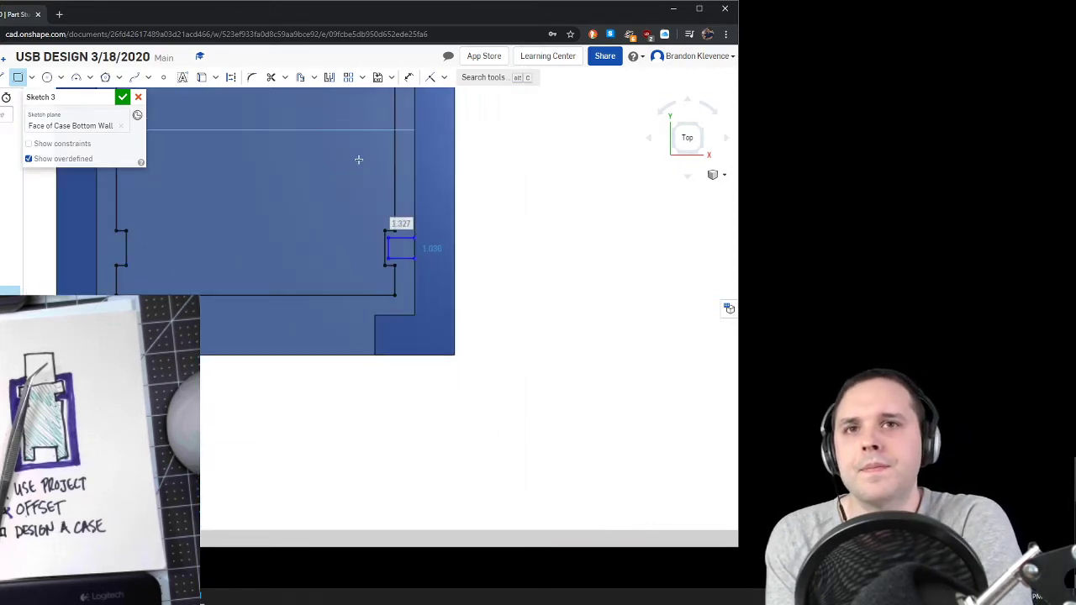
pyautogui.scroll(3, 243, 131)
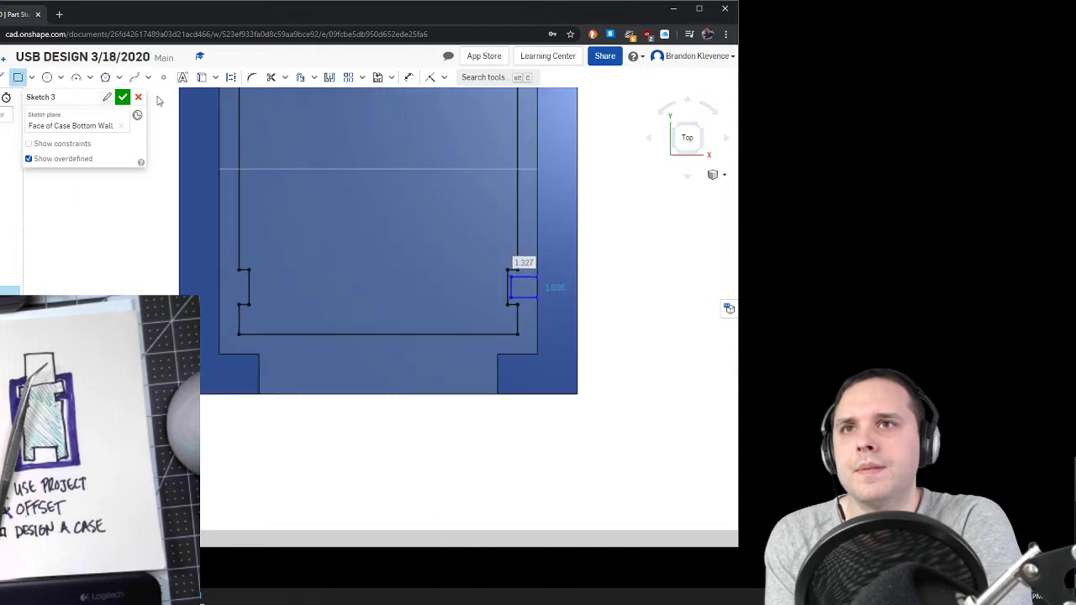
# Step: Draw a vertical construction line about 9.5 mm long from the midpoint of the port opening's outer edge
pyautogui.click(4, 80)
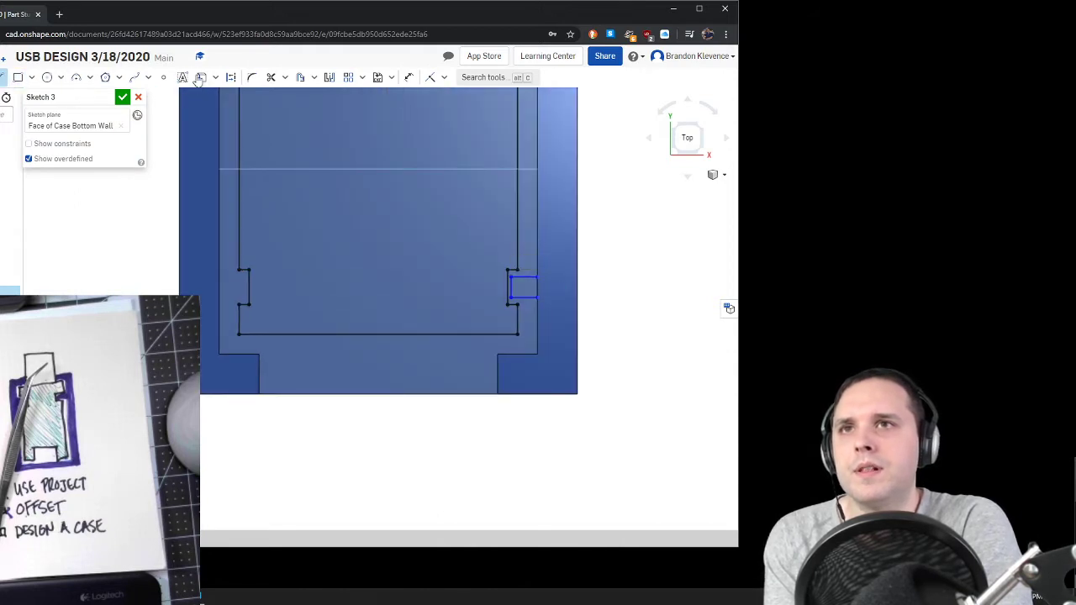
pyautogui.click(378, 393)
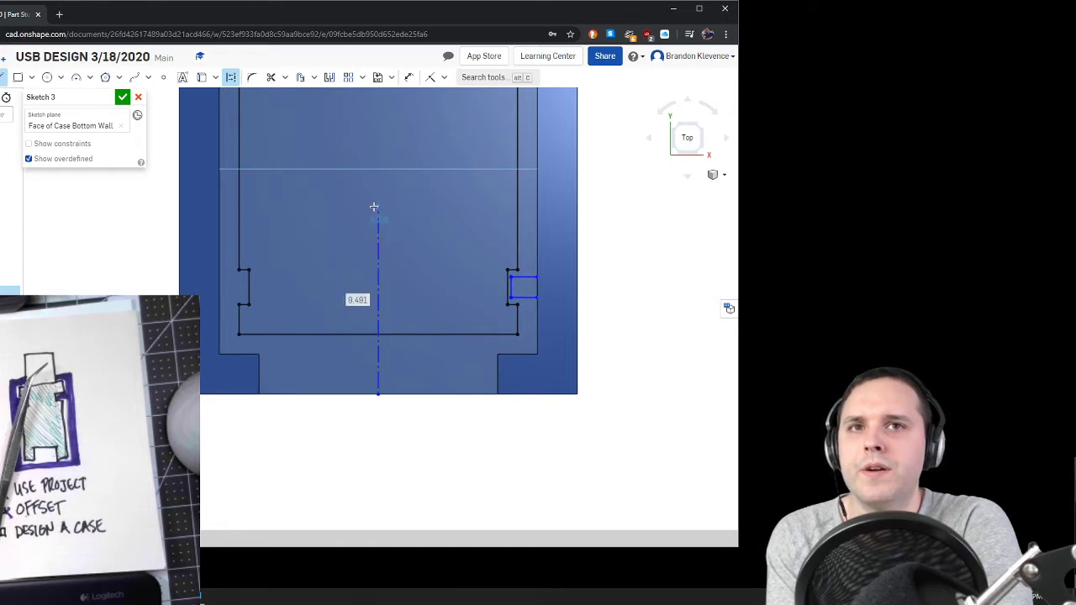
pyautogui.click(377, 206)
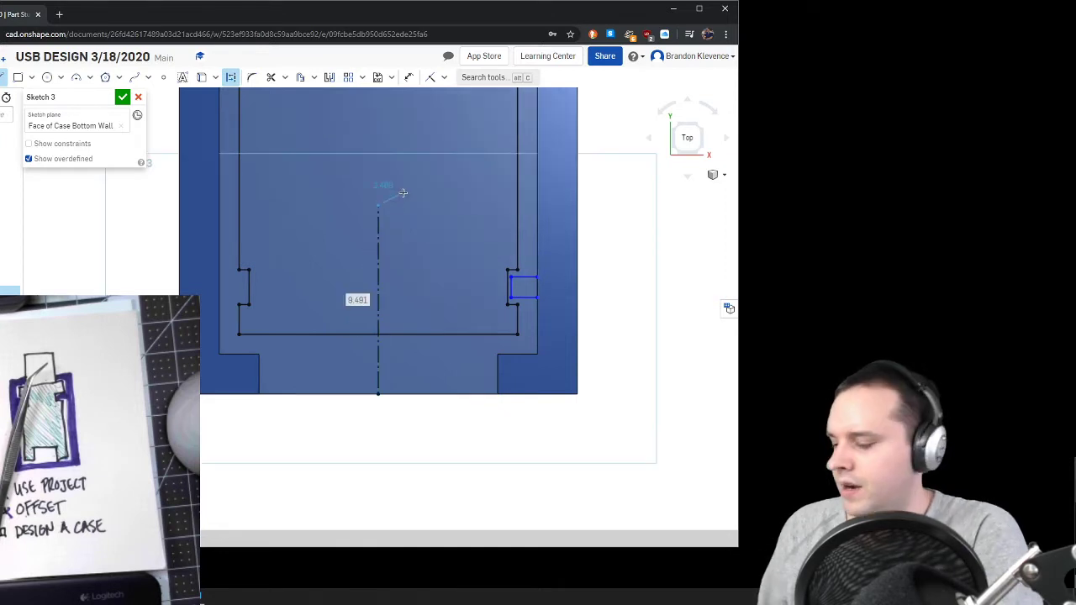
# Step: Mirror the notch rectangle across the construction line to the opposite wall and finish the sketch
pyautogui.click(329, 78)
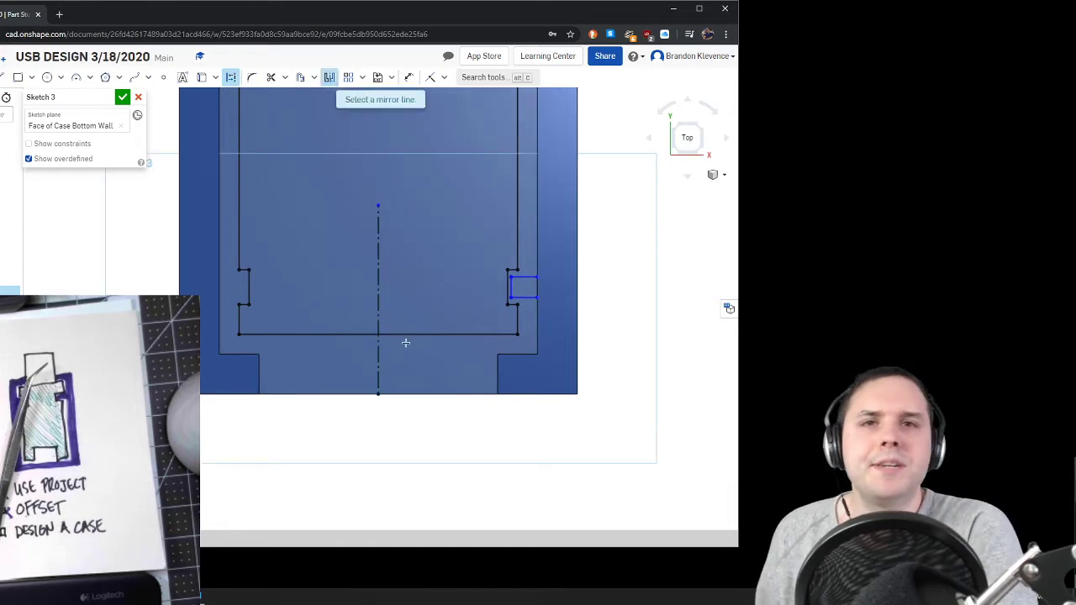
pyautogui.click(378, 285)
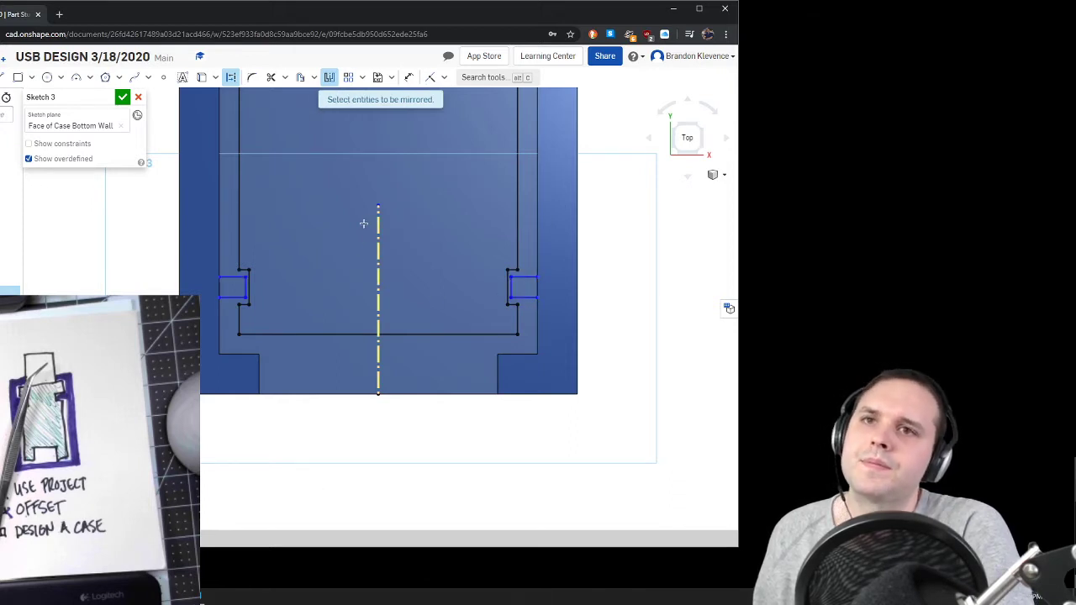
pyautogui.click(122, 98)
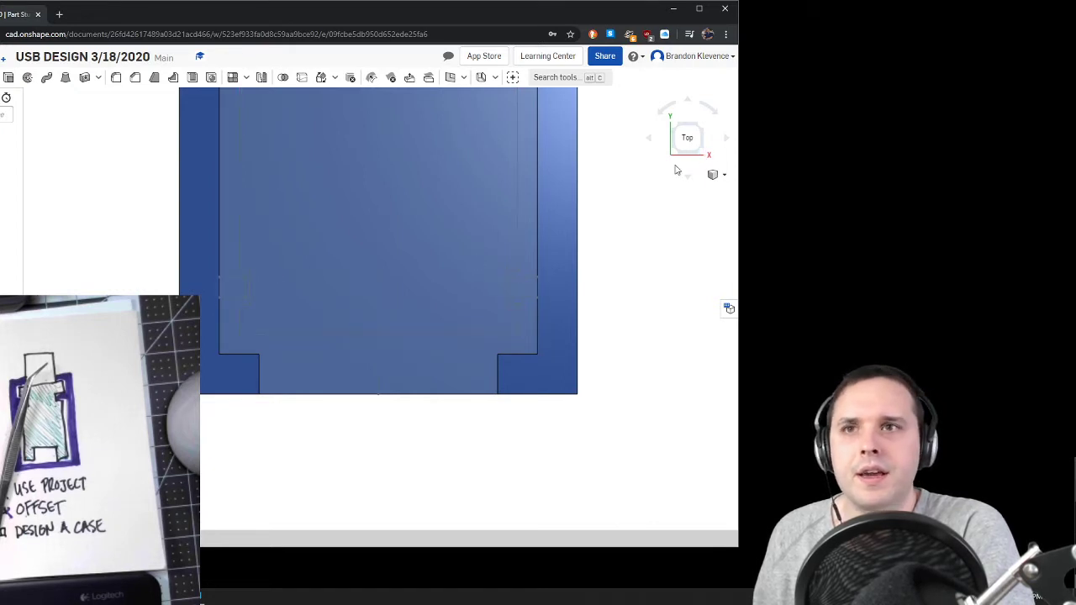
# Step: Extrude both notch rectangles 4.5 mm upward as posts, adding them to the Case Bottom part
pyautogui.moveTo(402, 17); pyautogui.dragTo(548, 40)
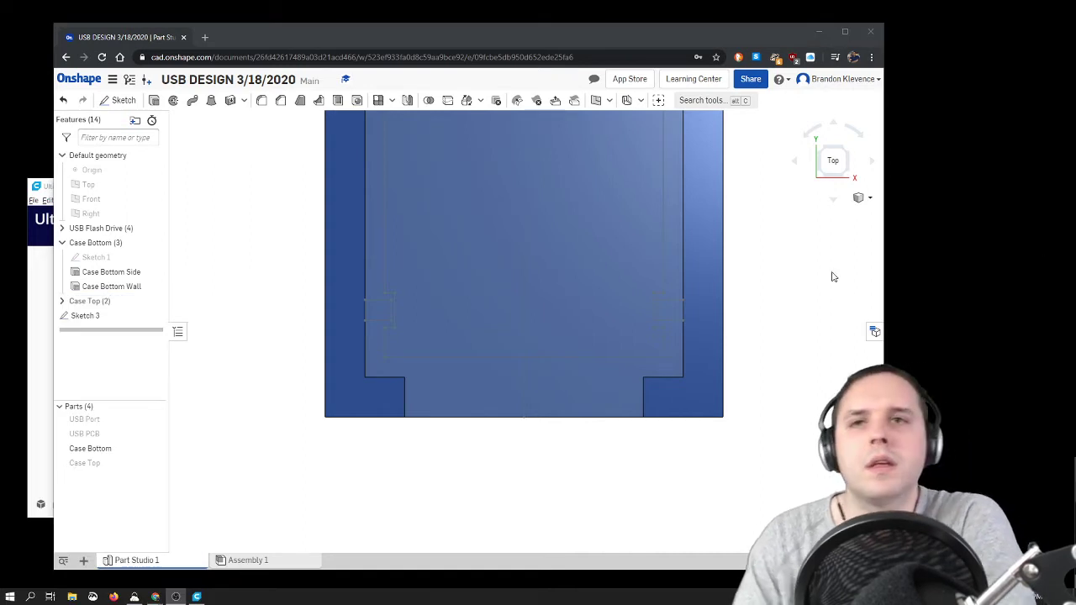
pyautogui.click(156, 101)
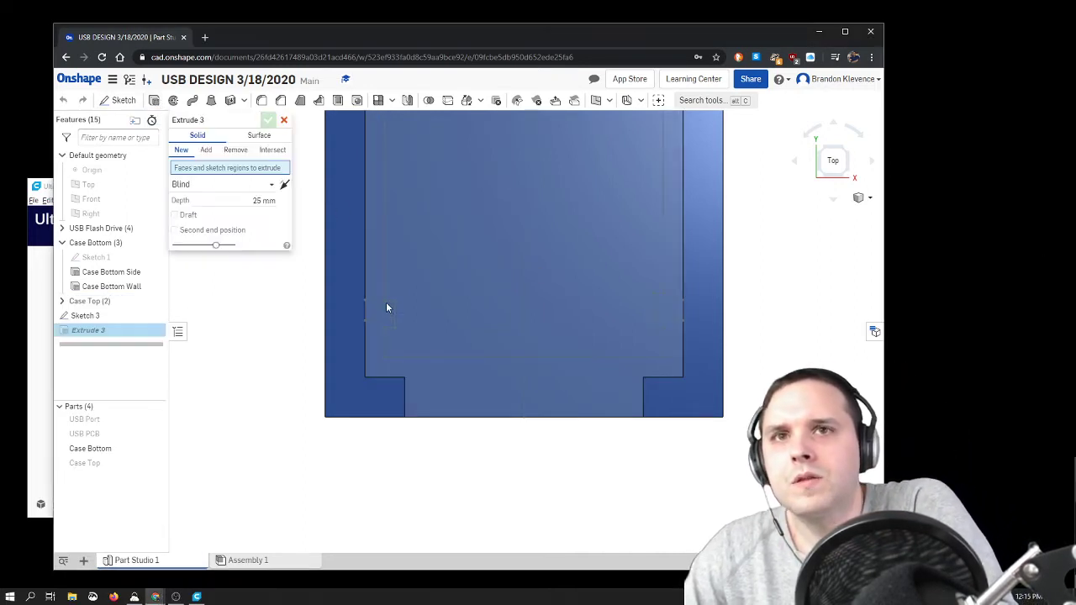
pyautogui.click(377, 311)
pyautogui.click(669, 310)
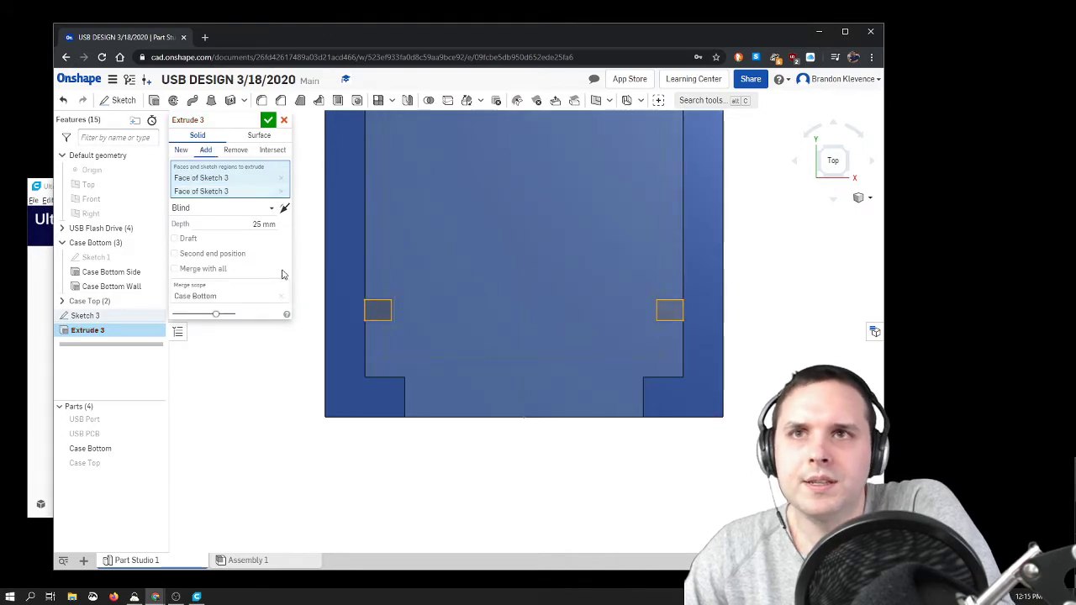
pyautogui.moveTo(434, 365); pyautogui.dragTo(362, 340, button='right')
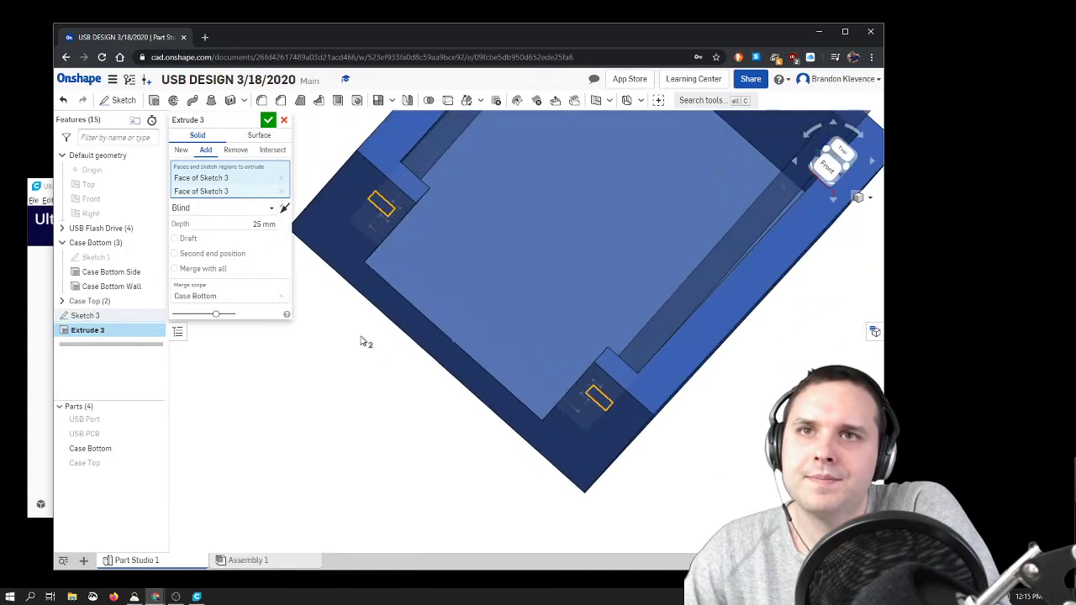
pyautogui.click(257, 224)
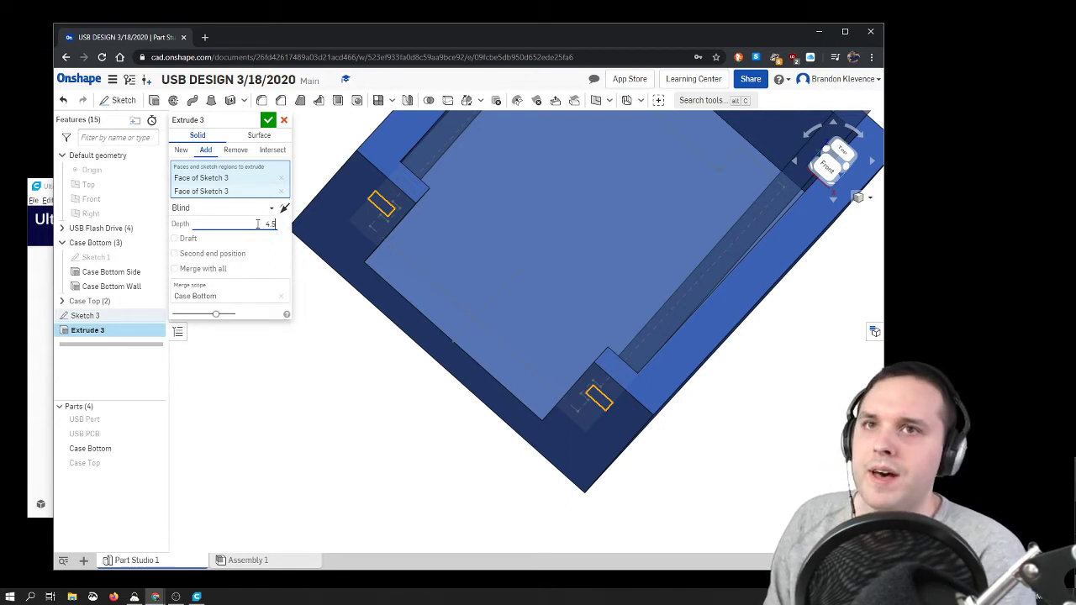
pyautogui.press('Return')
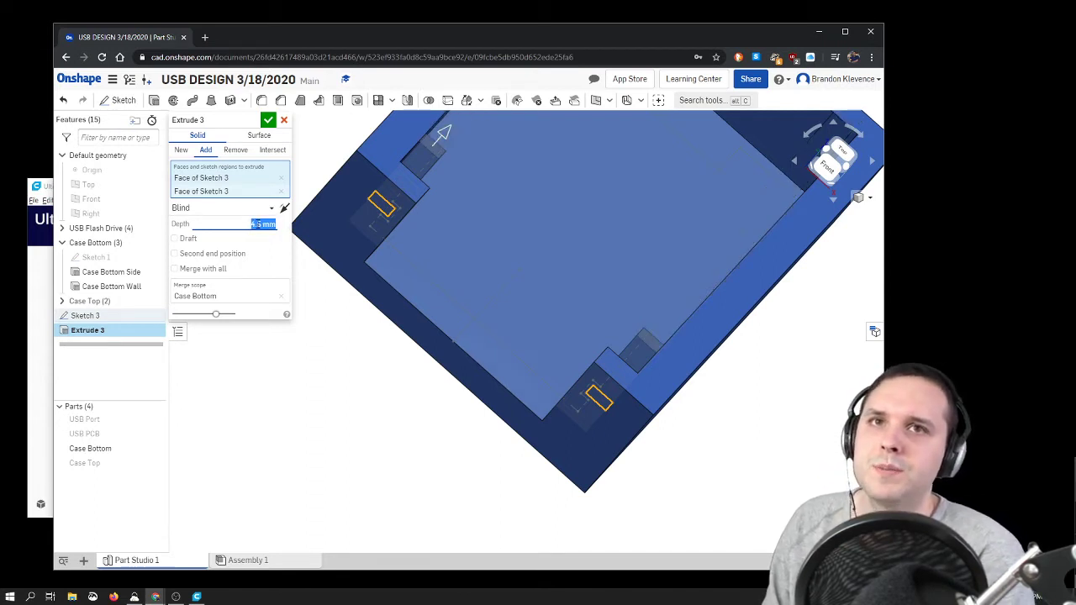
pyautogui.moveTo(787, 452)
pyautogui.mouseDown(button='right')
pyautogui.moveTo(791, 438)
pyautogui.moveTo(822, 447)
pyautogui.moveTo(741, 438)
pyautogui.moveTo(718, 418)
pyautogui.moveTo(808, 431)
pyautogui.moveTo(780, 436)
pyautogui.moveTo(793, 458)
pyautogui.mouseUp(button='right')
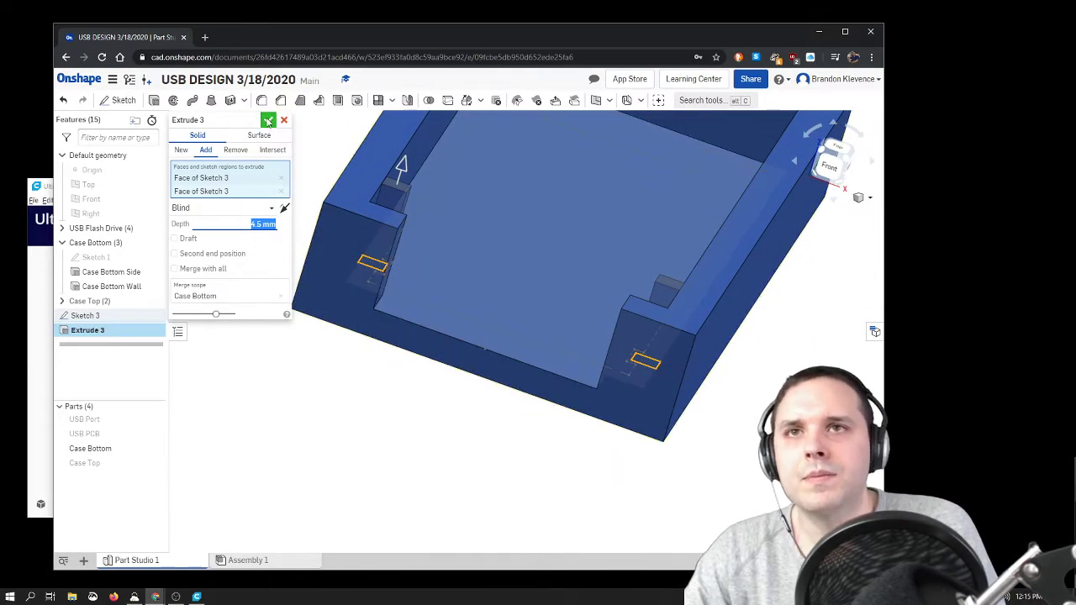
pyautogui.click(267, 121)
pyautogui.rightClick(114, 317)
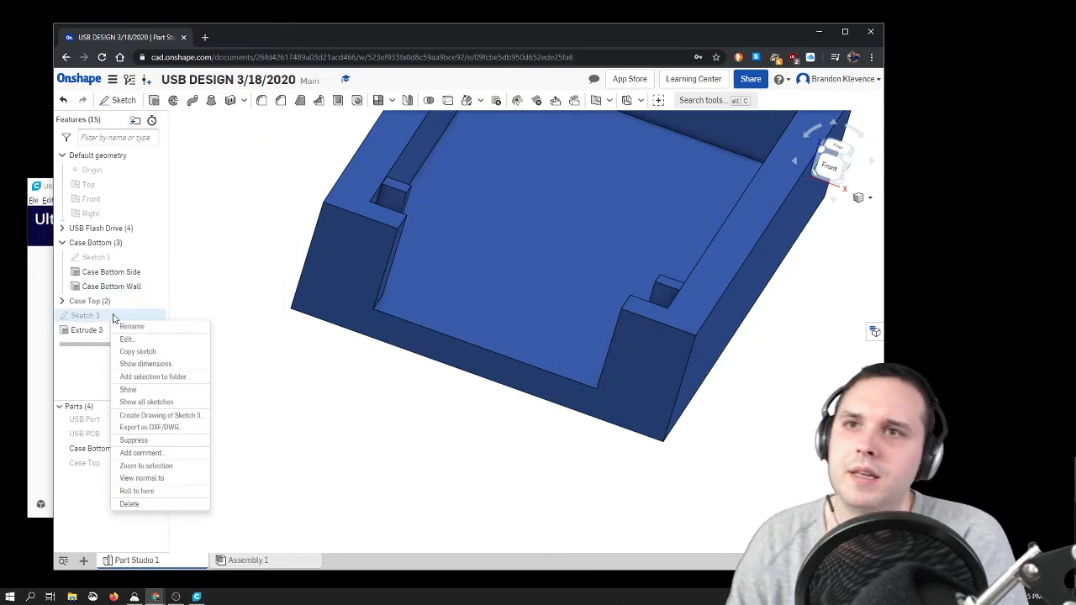
pyautogui.click(108, 318)
pyautogui.keyDown('shift'); pyautogui.click(107, 332); pyautogui.keyUp('shift')
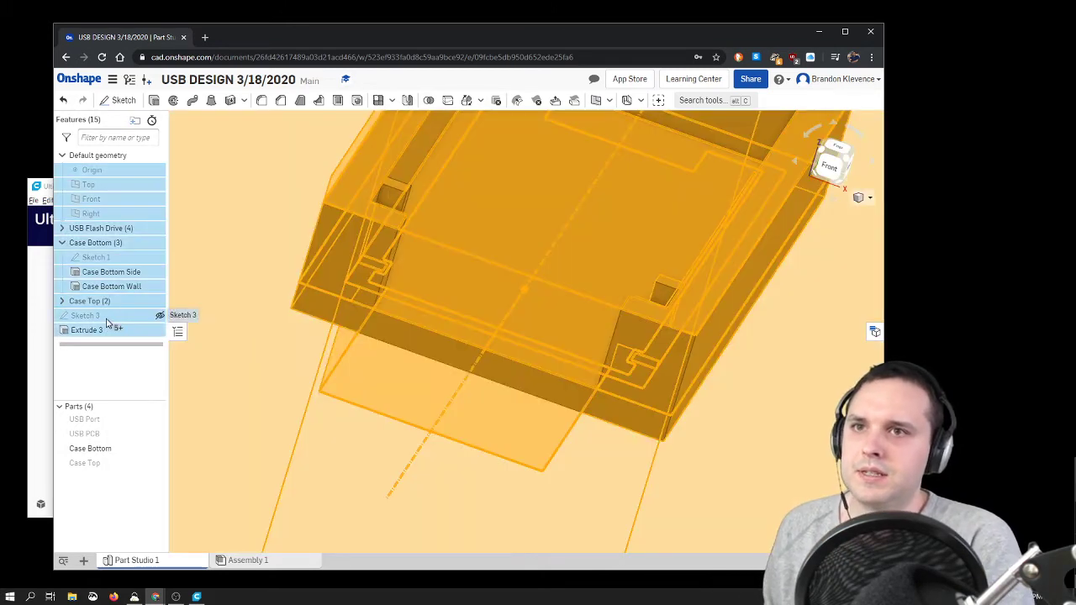
pyautogui.click(107, 320)
pyautogui.click(108, 333)
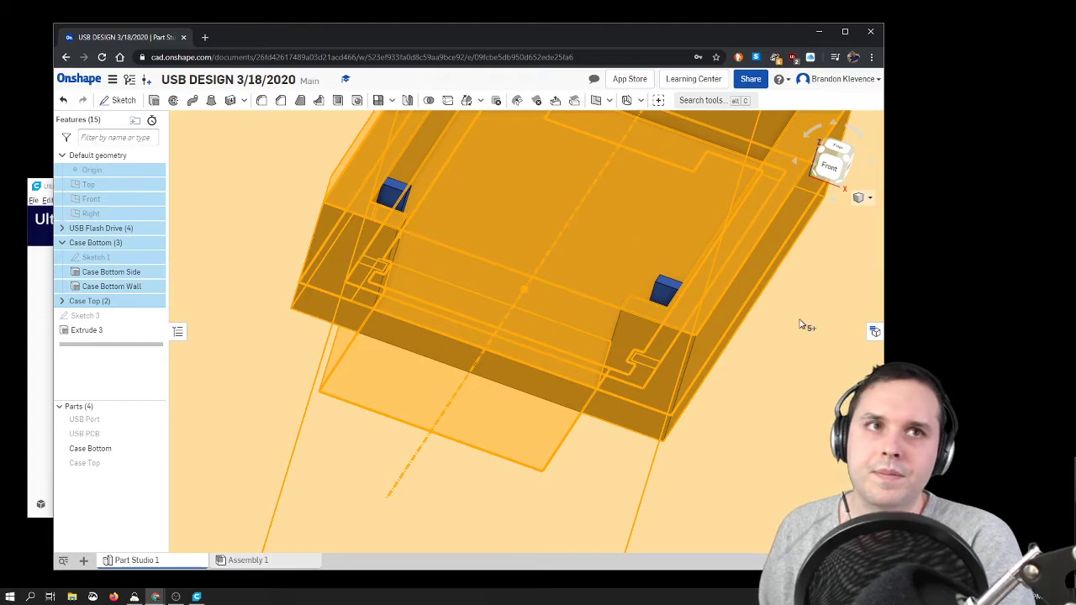
pyautogui.scroll(-10, 801, 322)
pyautogui.click(553, 273)
pyautogui.scroll(3, 801, 310)
pyautogui.scroll(5, 800, 310)
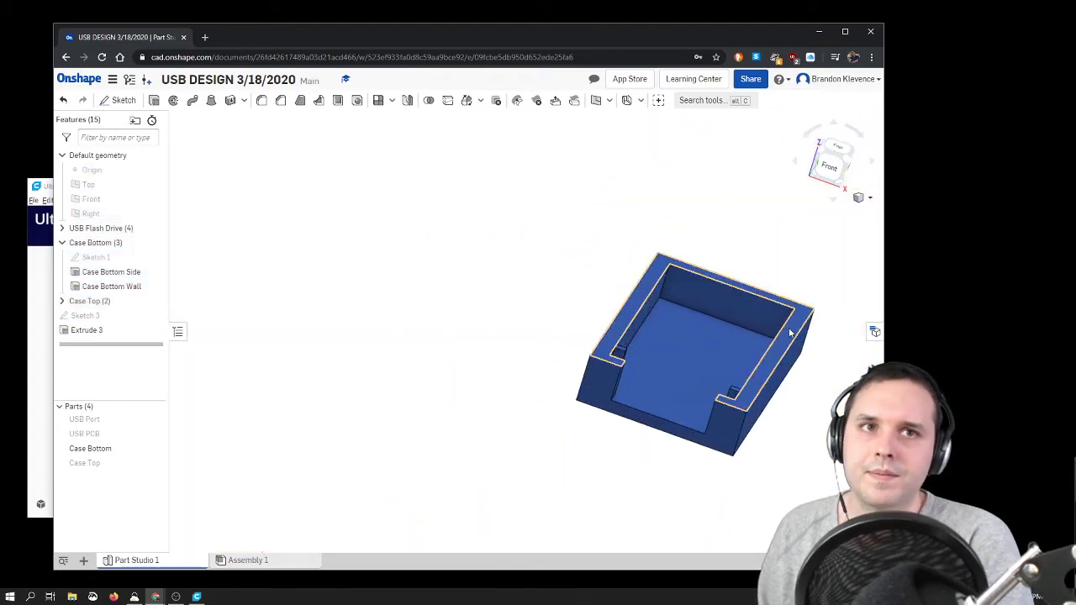
# Step: Move the notch sketch and the notch post extrusion into the Case Bottom folder
pyautogui.click(87, 330)
pyautogui.keyDown('shift'); pyautogui.click(84, 318); pyautogui.keyUp('shift')
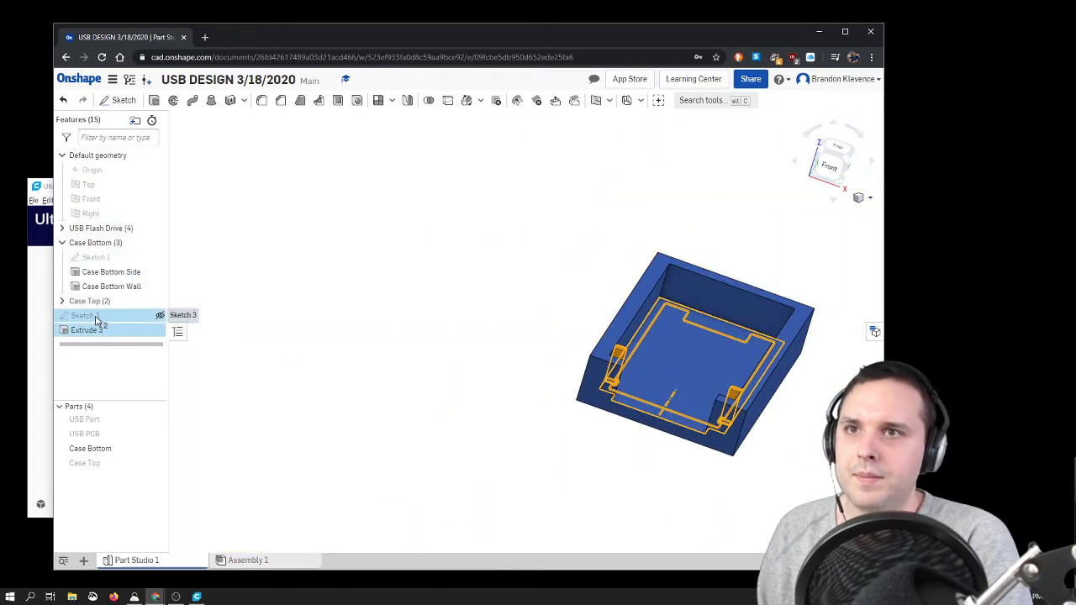
pyautogui.moveTo(94, 319); pyautogui.dragTo(110, 244)
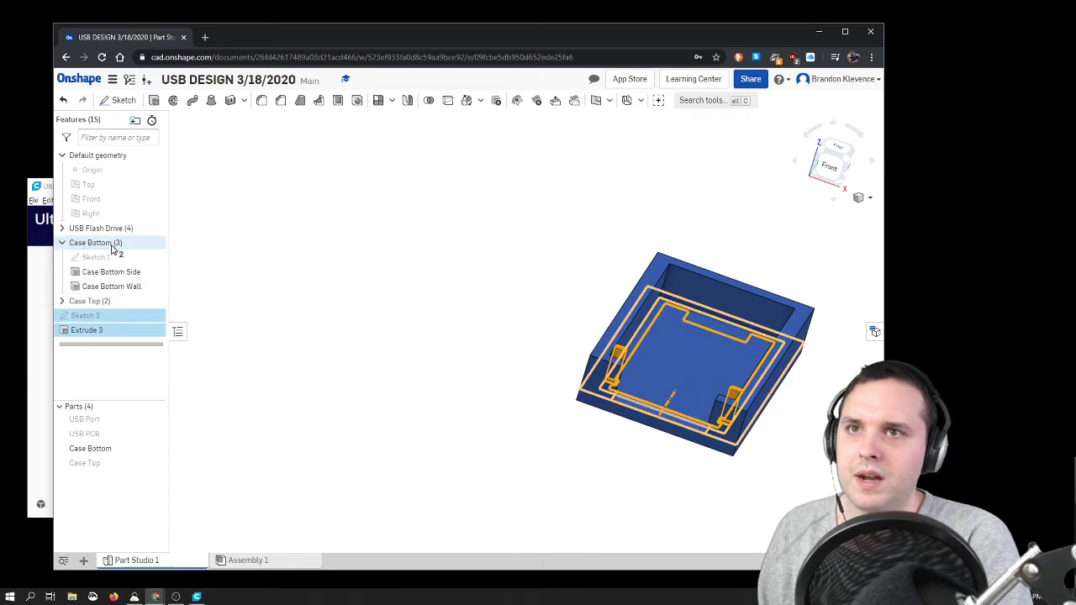
# Step: Rename the notch post extrusion as Notch Holder
pyautogui.click(118, 319)
pyautogui.rightClick(117, 322)
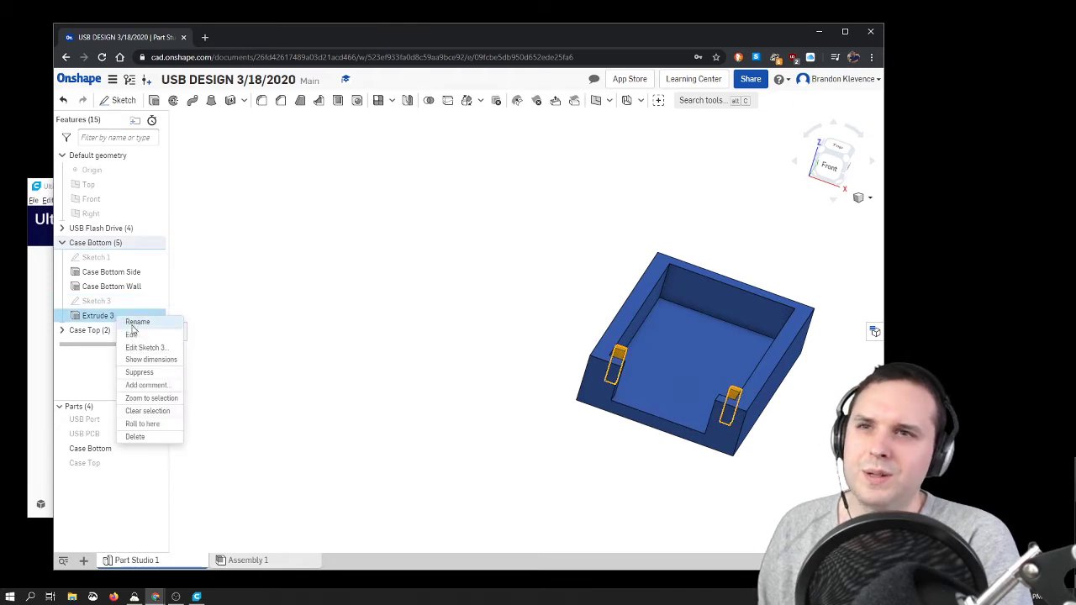
pyautogui.click(130, 327)
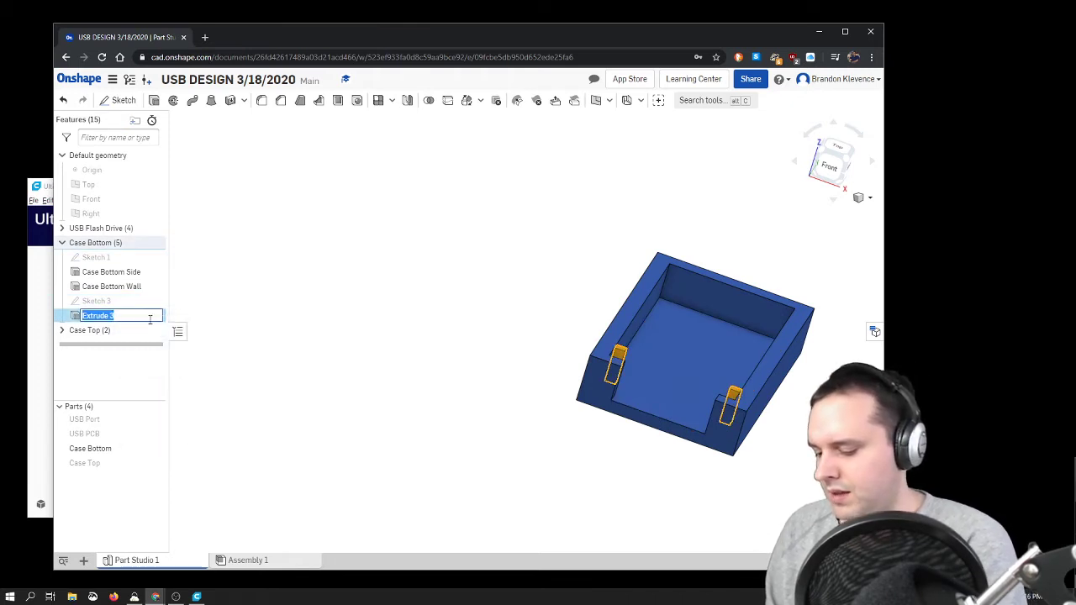
pyautogui.press('BackSpace')
pyautogui.press('BackSpace')
pyautogui.press('BackSpace')
pyautogui.press('BackSpace')
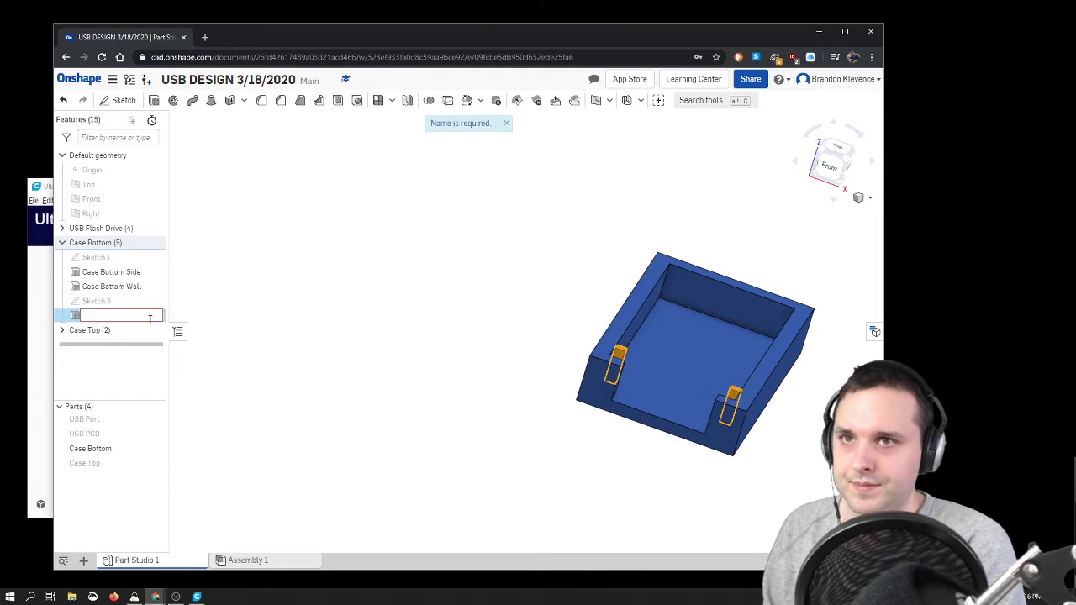
pyautogui.write('Notch Holder')
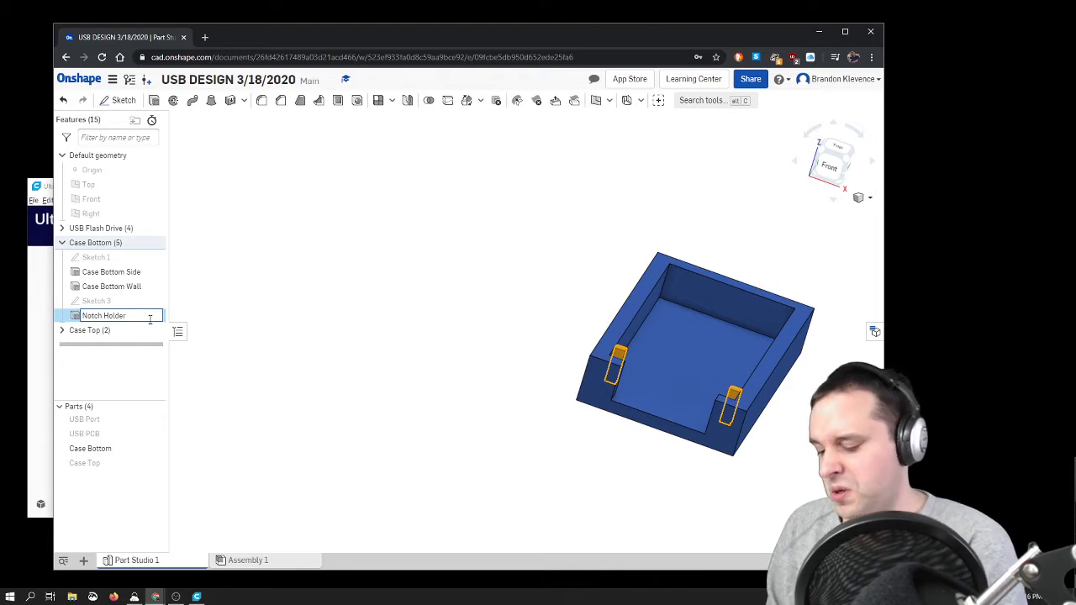
pyautogui.press('Return')
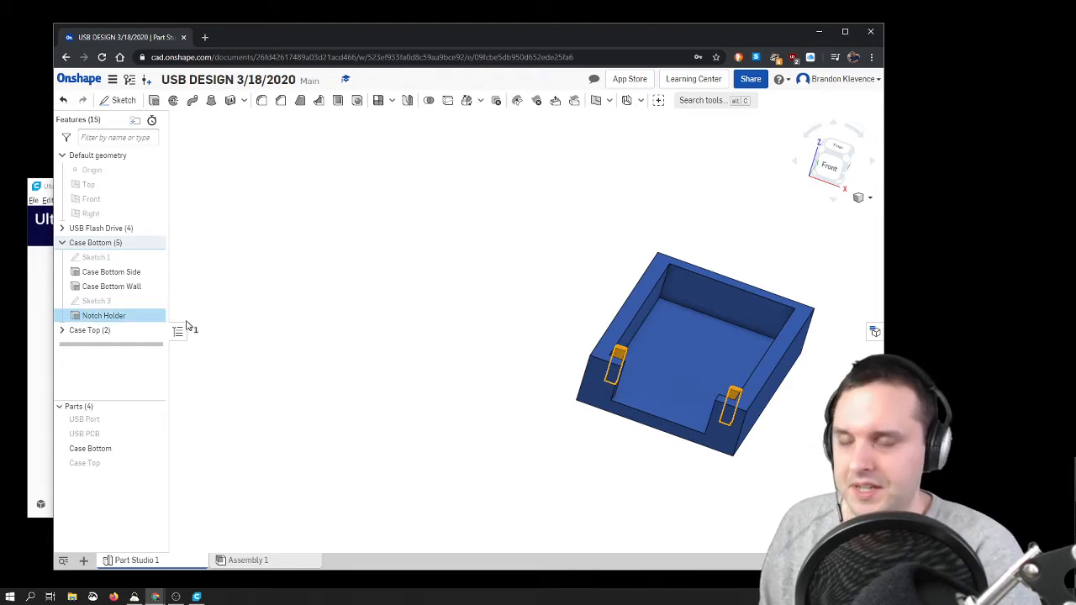
# Step: Inspect the two notch posts inside the Case Bottom part in isometric view
pyautogui.scroll(-5, 428, 335)
pyautogui.scroll(4, 559, 364)
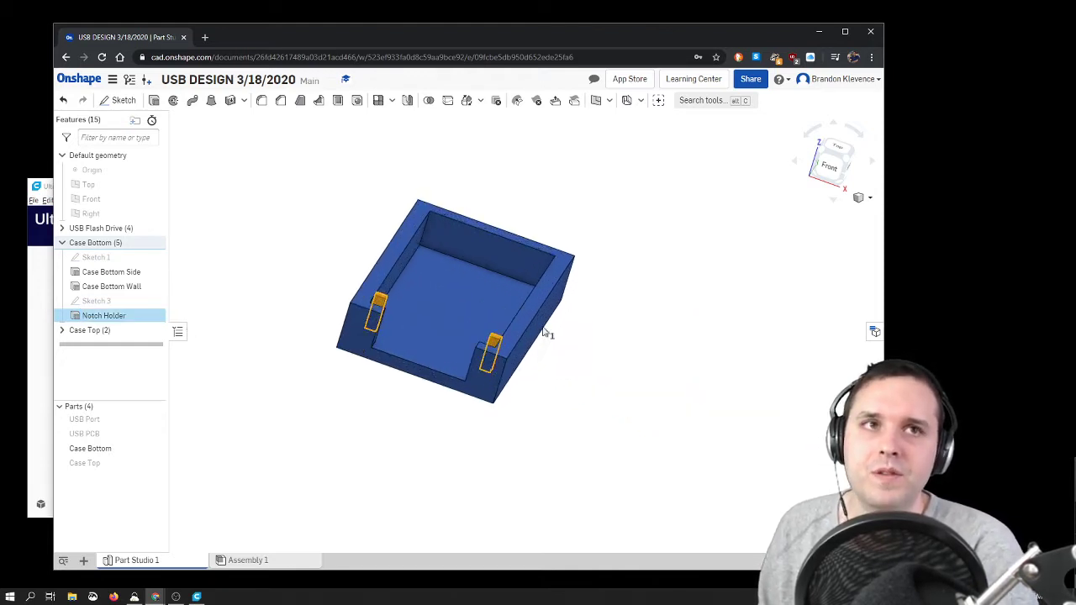
pyautogui.click(854, 164)
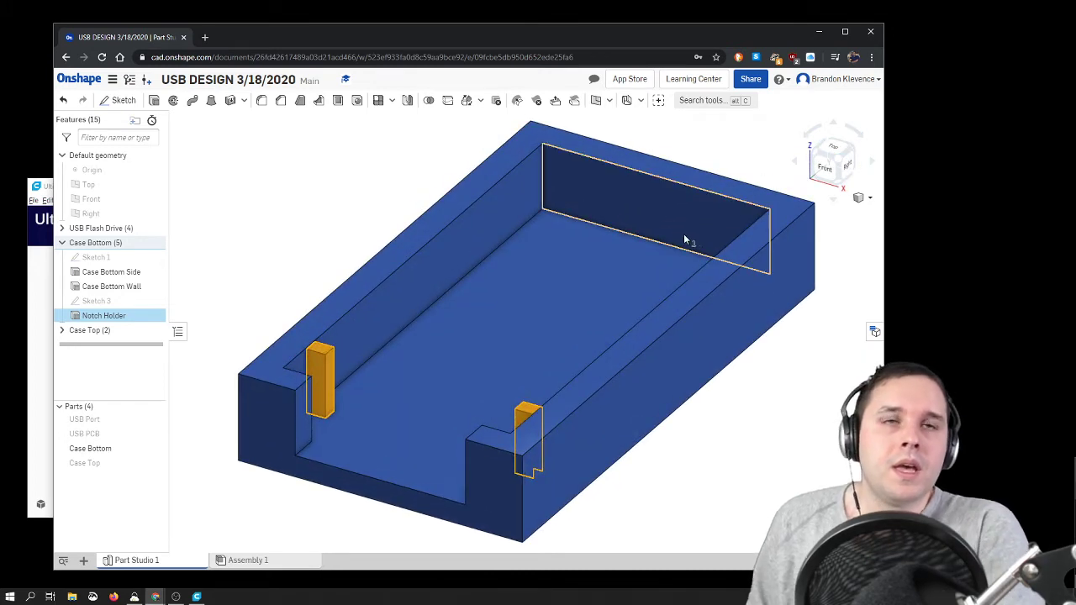
pyautogui.doubleClick(155, 317)
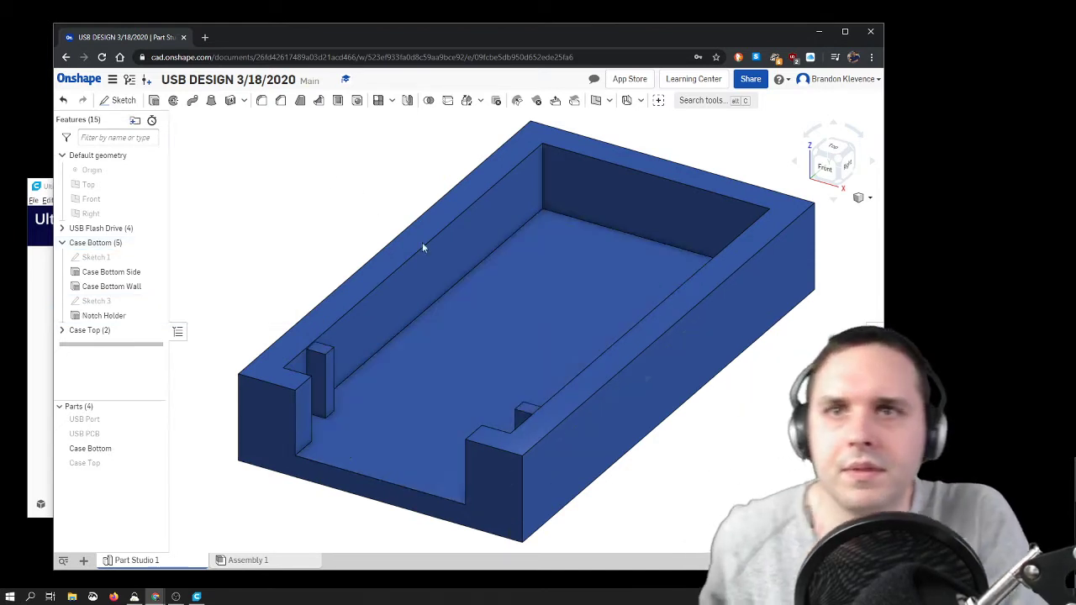
pyautogui.click(267, 120)
pyautogui.scroll(-5, 617, 277)
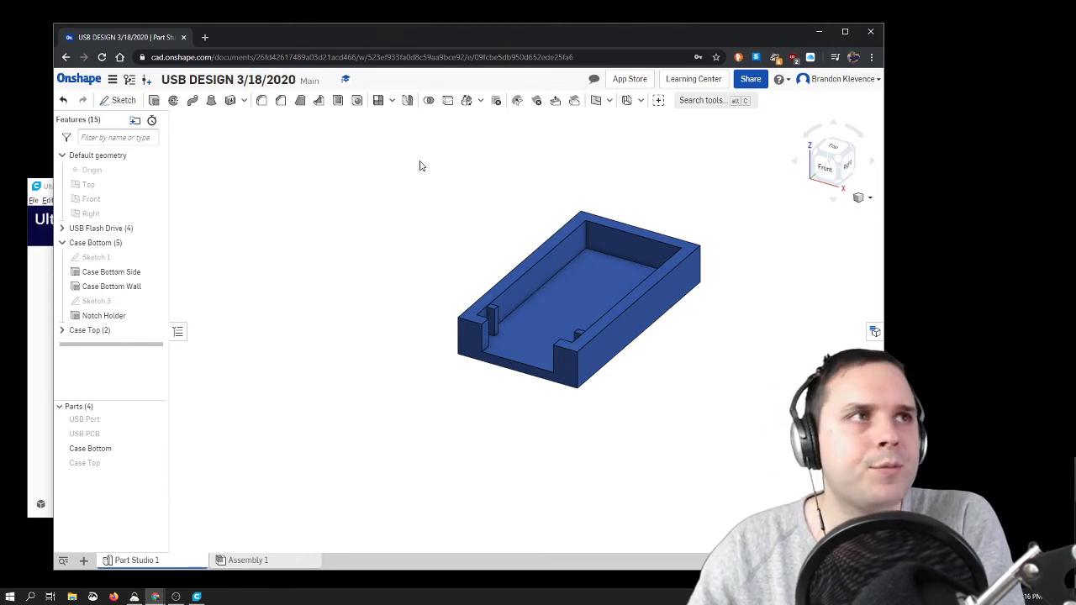
pyautogui.click(839, 161)
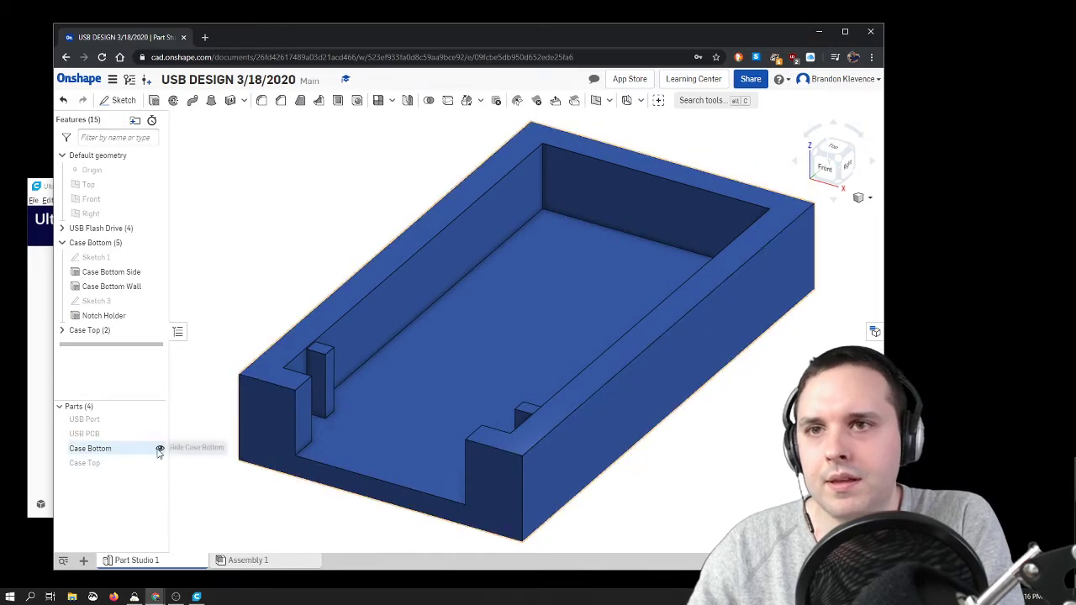
# Step: Hide the Case Bottom, show the USB PCB and USB Port, and examine them from the top view
pyautogui.click(159, 450)
pyautogui.click(160, 433)
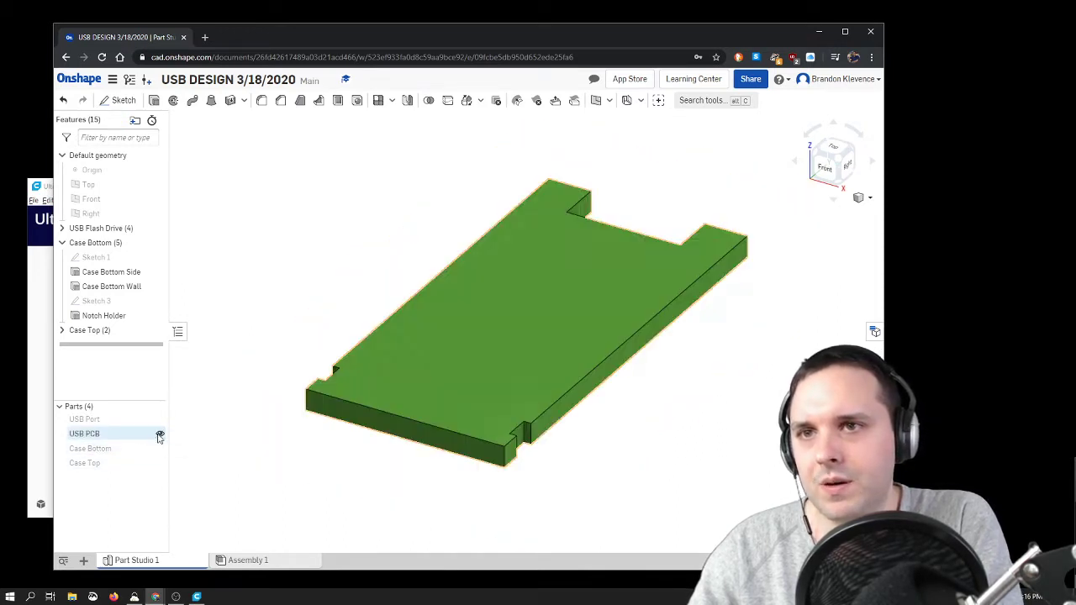
pyautogui.click(160, 419)
pyautogui.scroll(3, 255, 385)
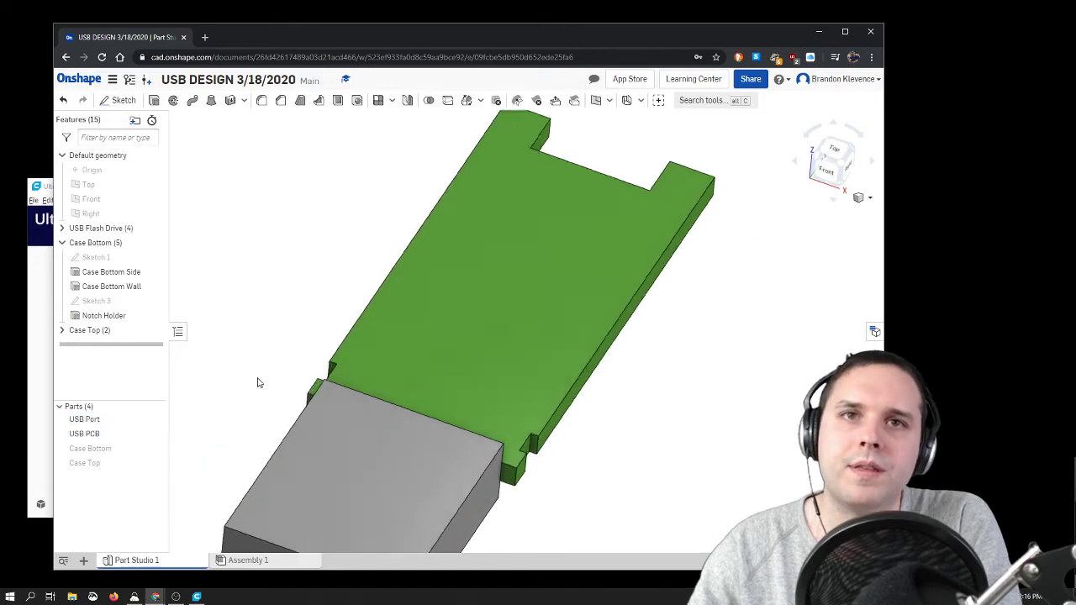
pyautogui.scroll(-6, 250, 379)
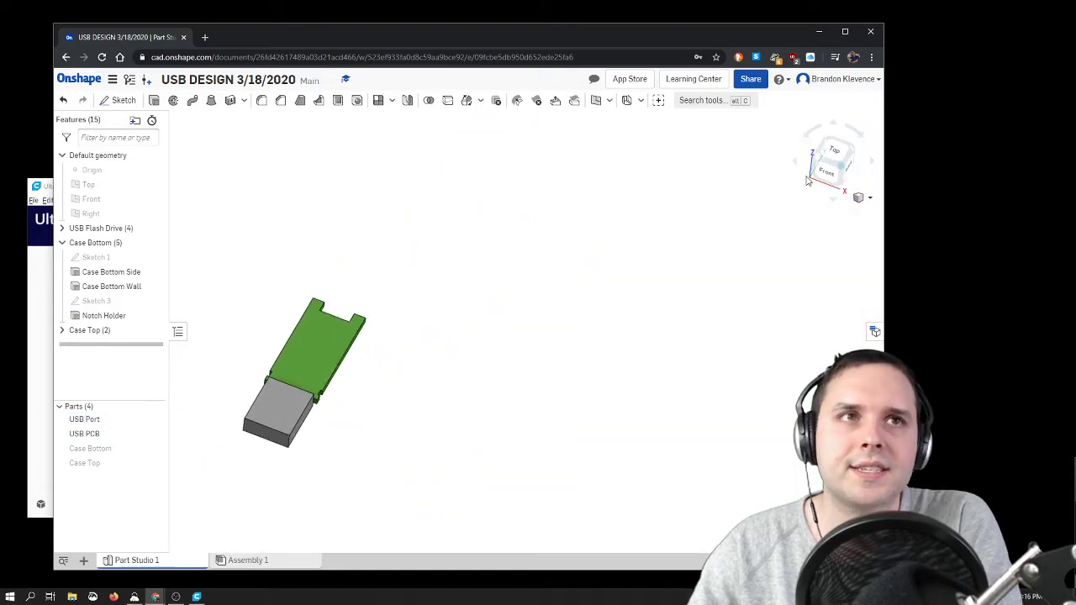
pyautogui.click(830, 149)
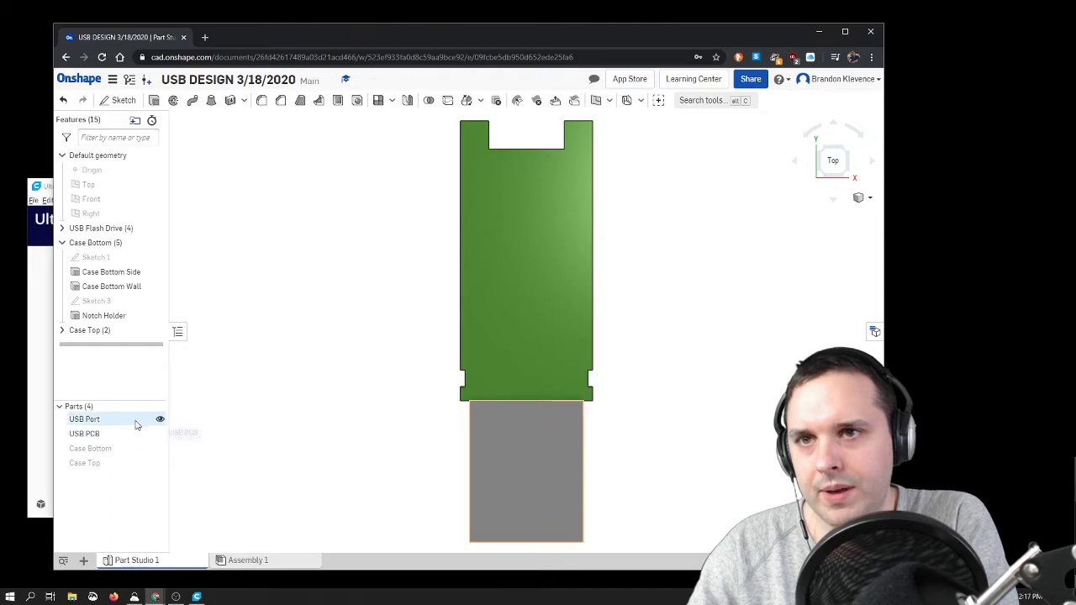
# Step: Examine the Case Bottom and Case Top together with the USB parts hidden, then hide both case parts
pyautogui.click(160, 433)
pyautogui.click(160, 420)
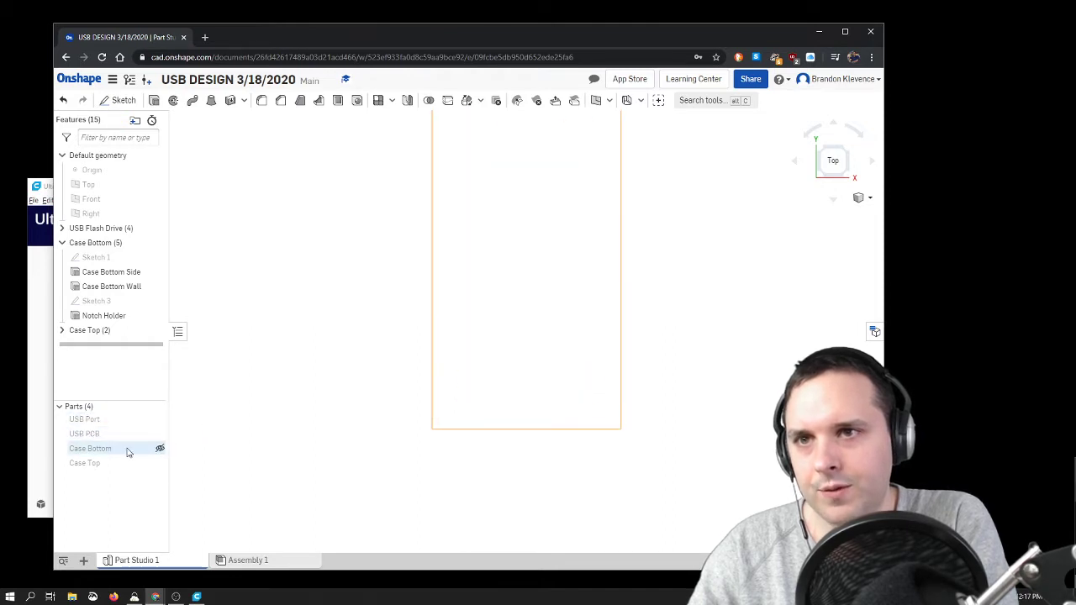
pyautogui.click(160, 448)
pyautogui.click(159, 463)
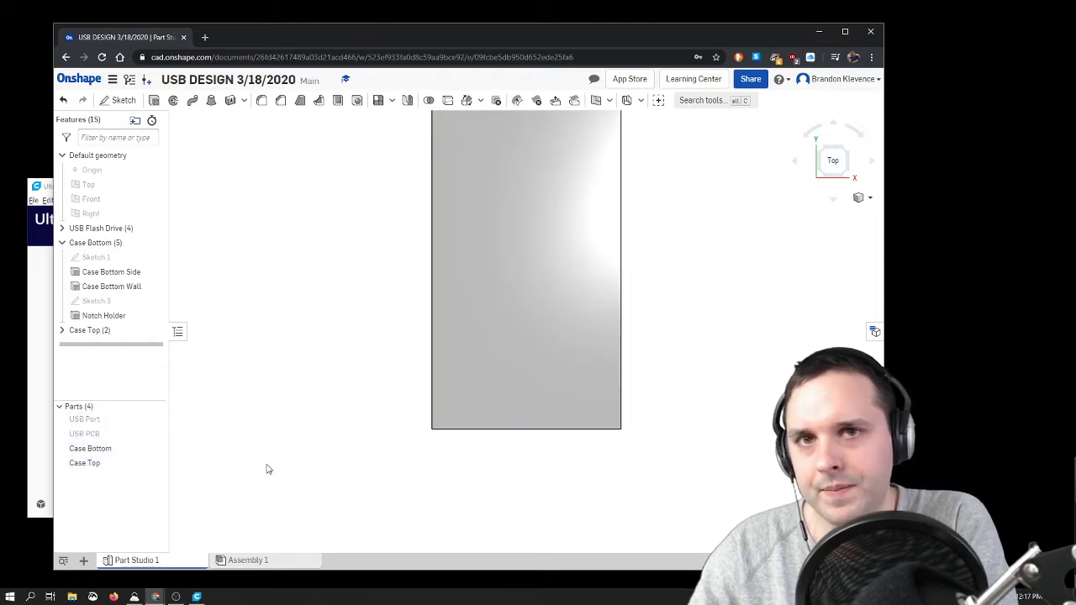
pyautogui.moveTo(252, 450); pyautogui.dragTo(151, 473, button='right')
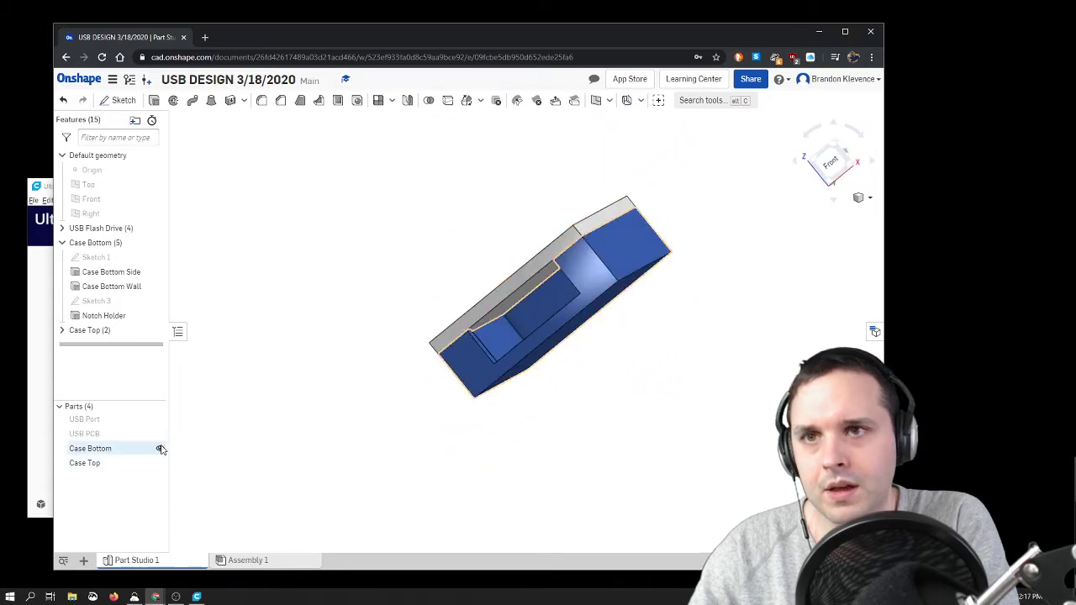
pyautogui.click(160, 448)
pyautogui.click(160, 463)
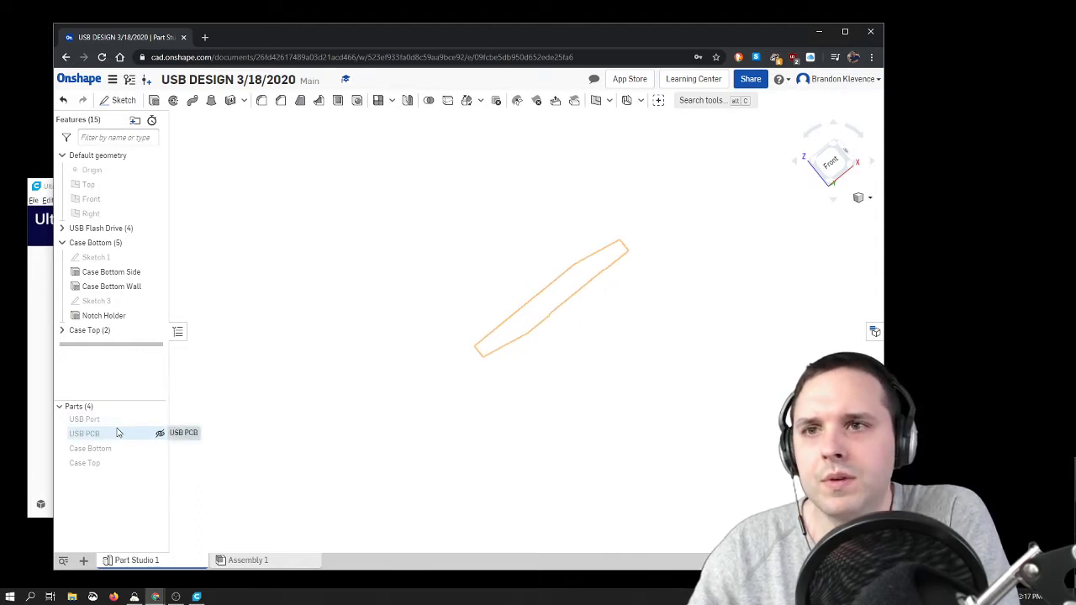
# Step: Create a four-view drawing of the USB PCB from a custom ANSI size A template in millimeters with third angle projection
pyautogui.rightClick(119, 433)
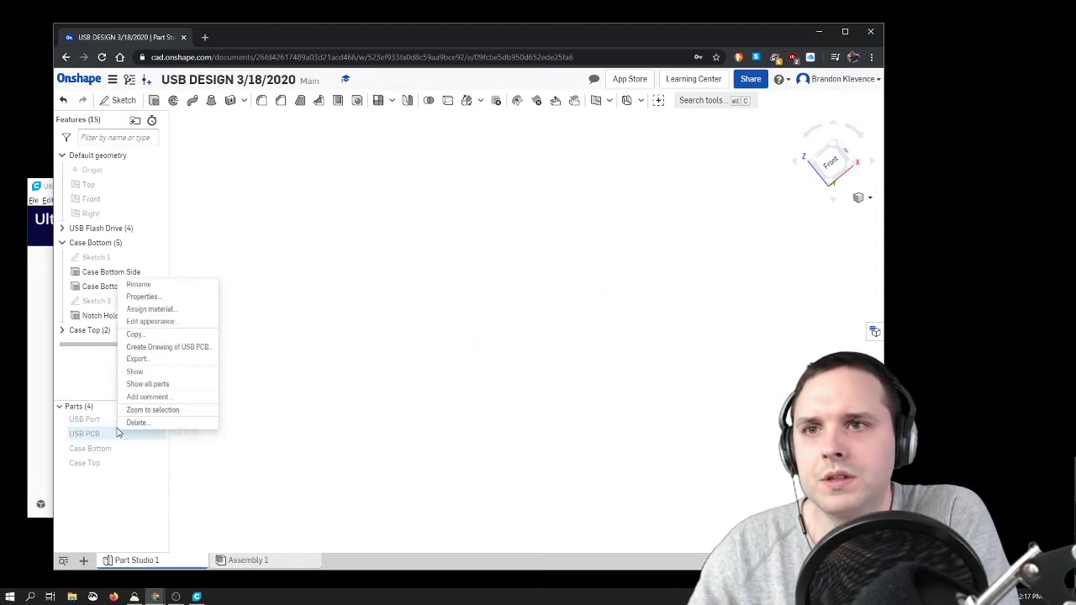
pyautogui.click(162, 348)
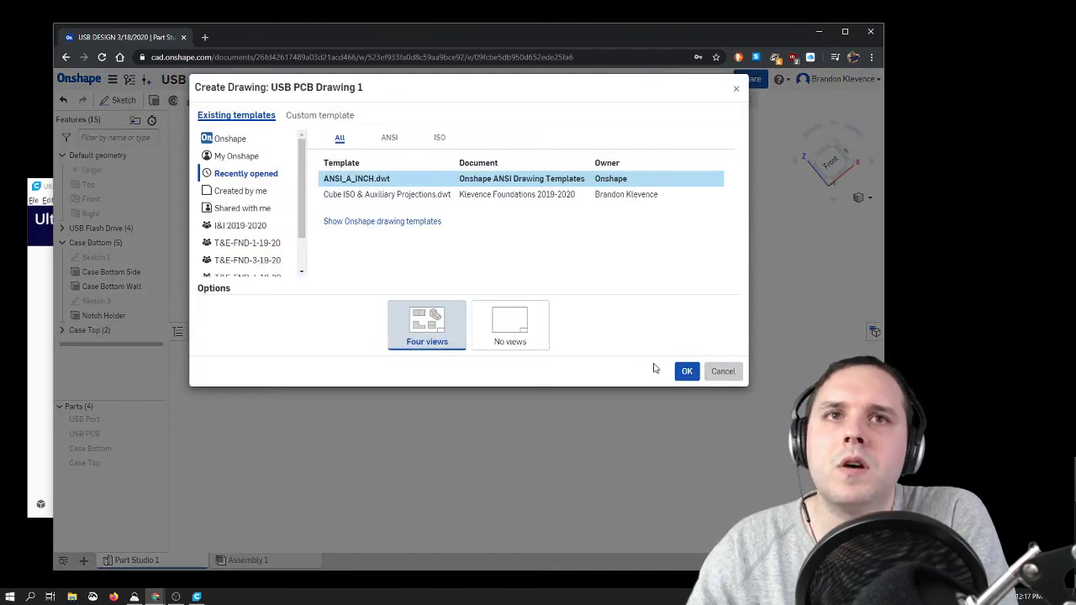
pyautogui.click(347, 115)
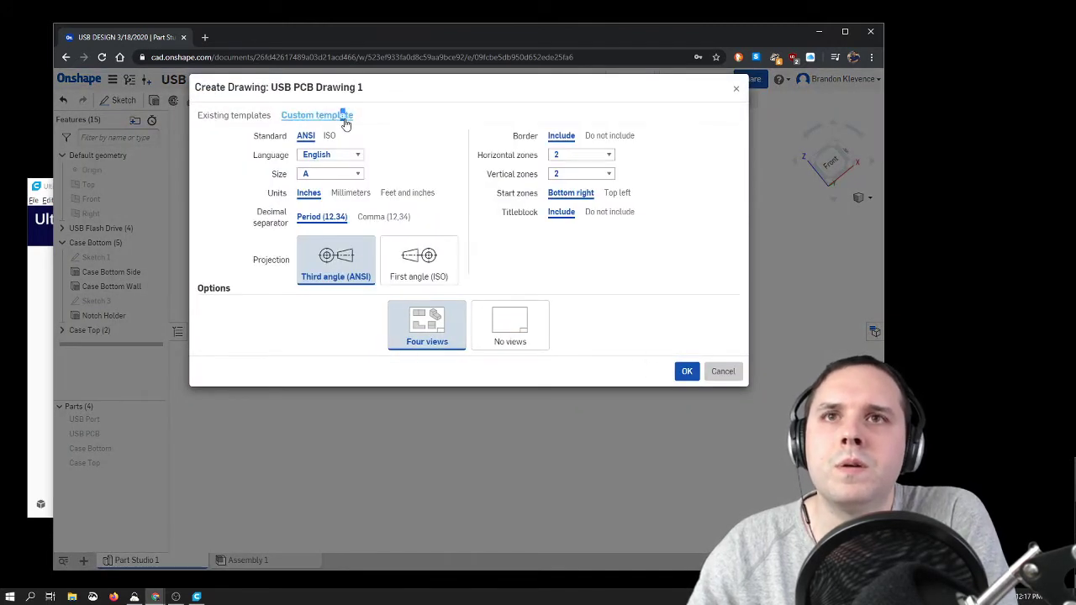
pyautogui.click(362, 195)
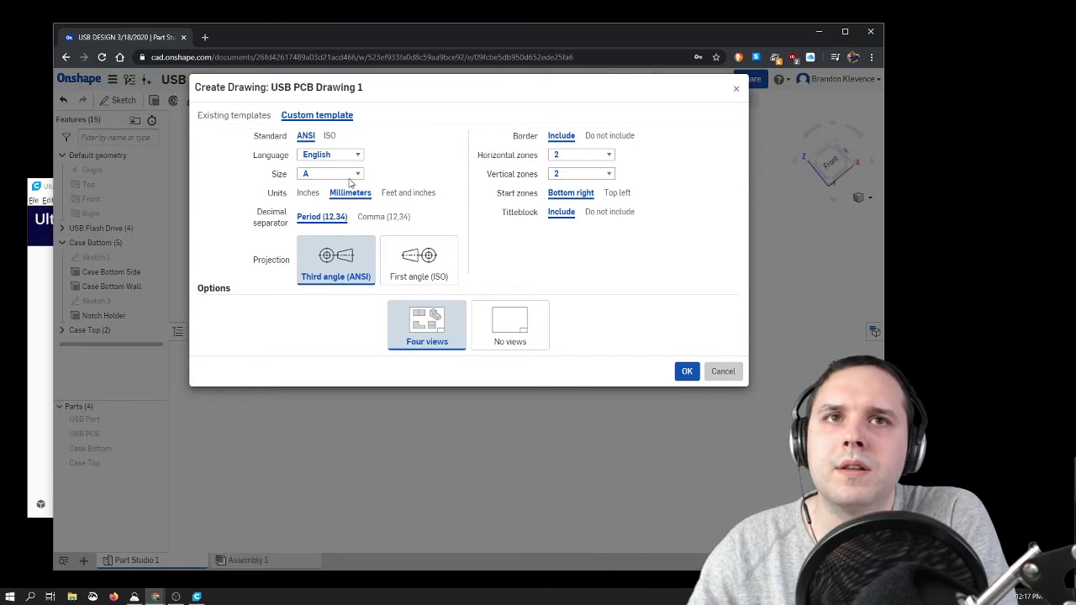
pyautogui.click(682, 373)
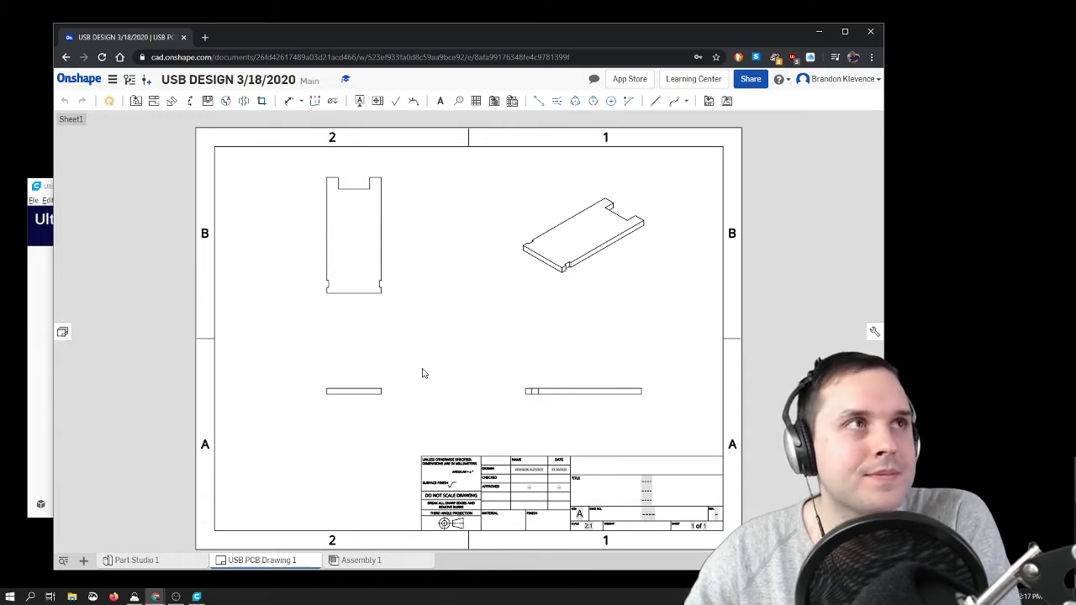
# Step: Open a printable version of the USB PCB drawing and bring up its print settings
pyautogui.rightClick(263, 561)
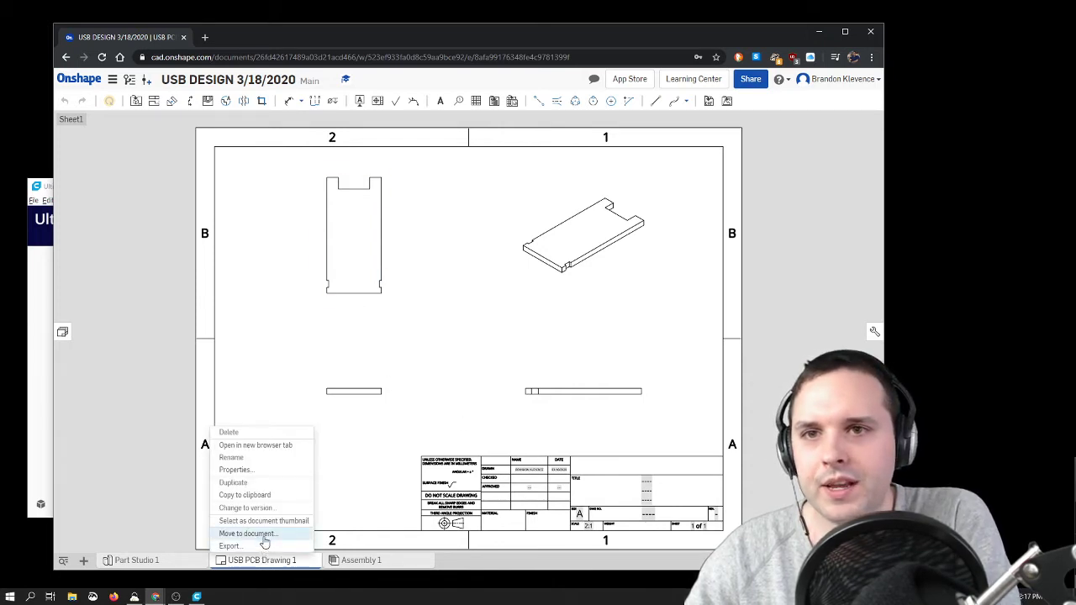
pyautogui.click(112, 79)
pyautogui.click(138, 195)
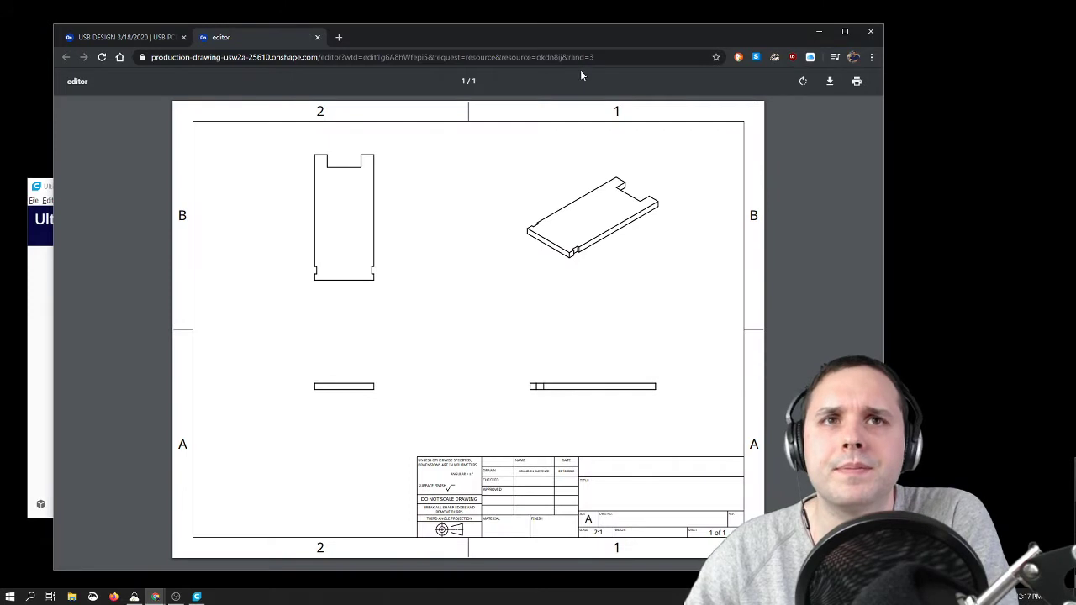
pyautogui.hotkey('ctrl', 'p')
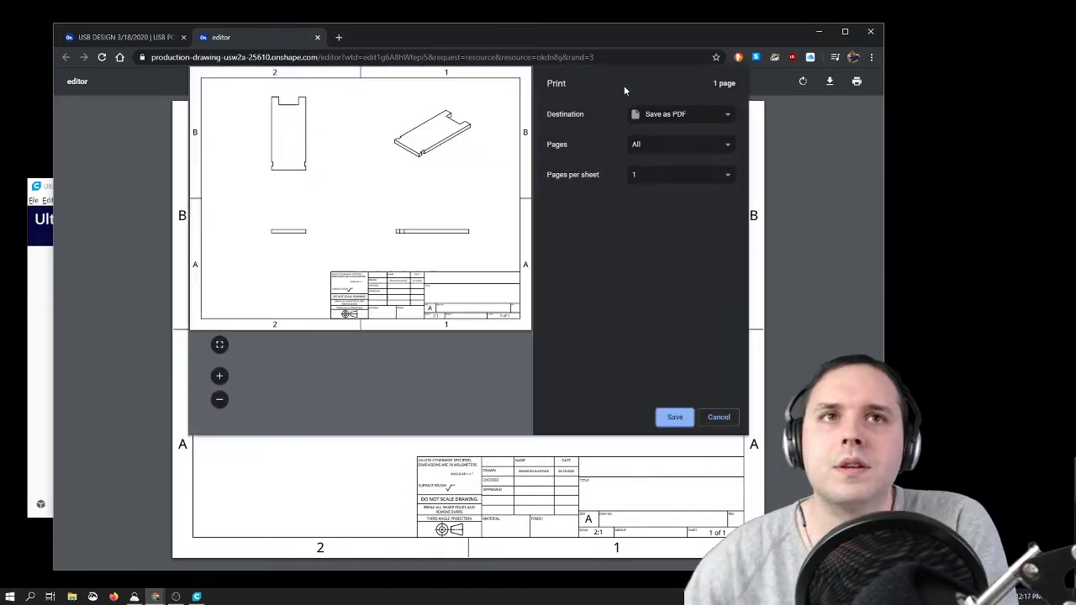
# Step: Set the print destination to the Brother HL-2270DW series printer and review the additional print settings, keeping 300 dpi quality
pyautogui.click(677, 114)
pyautogui.click(673, 127)
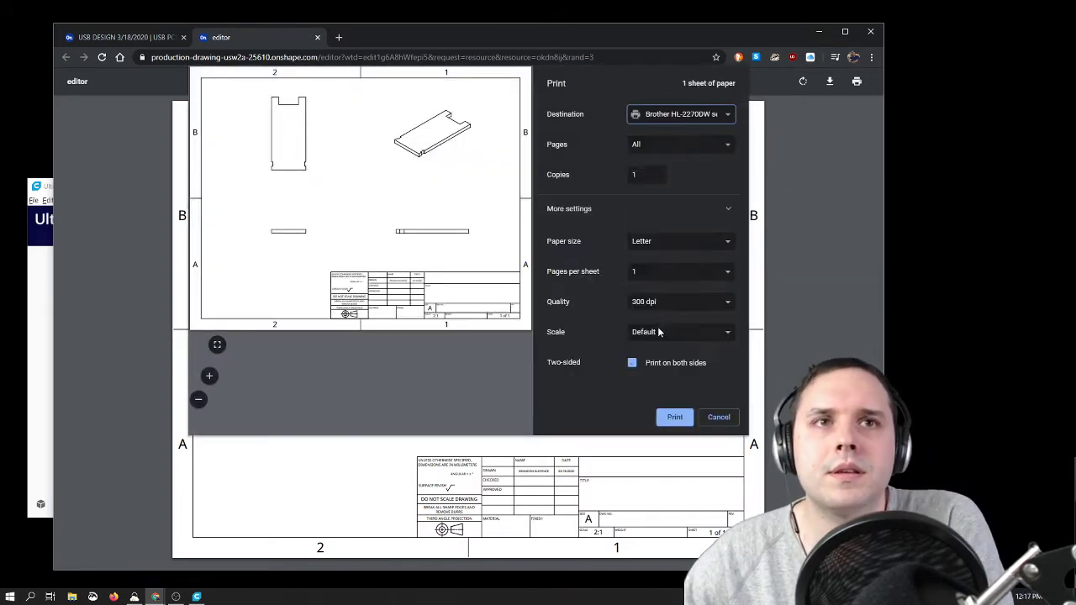
pyautogui.click(663, 420)
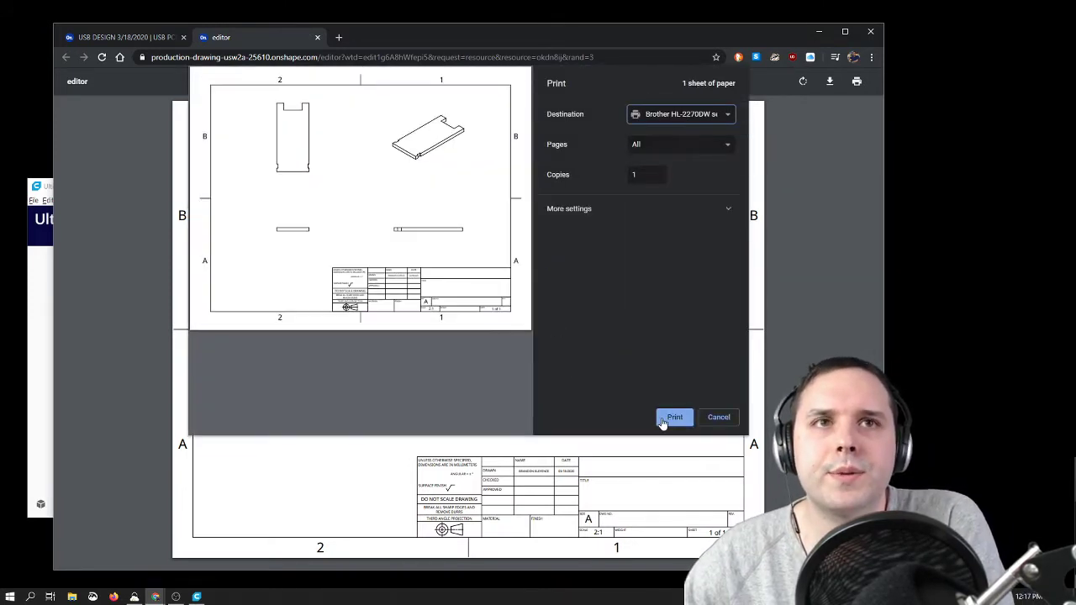
pyautogui.click(713, 207)
pyautogui.scroll(-1, 694, 316)
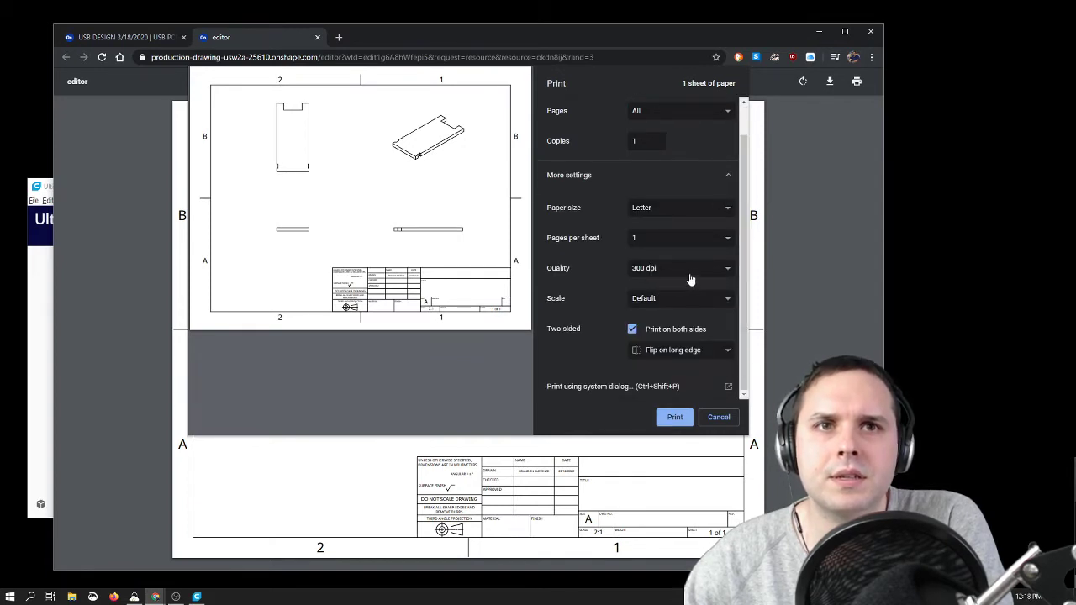
pyautogui.click(689, 276)
pyautogui.click(689, 275)
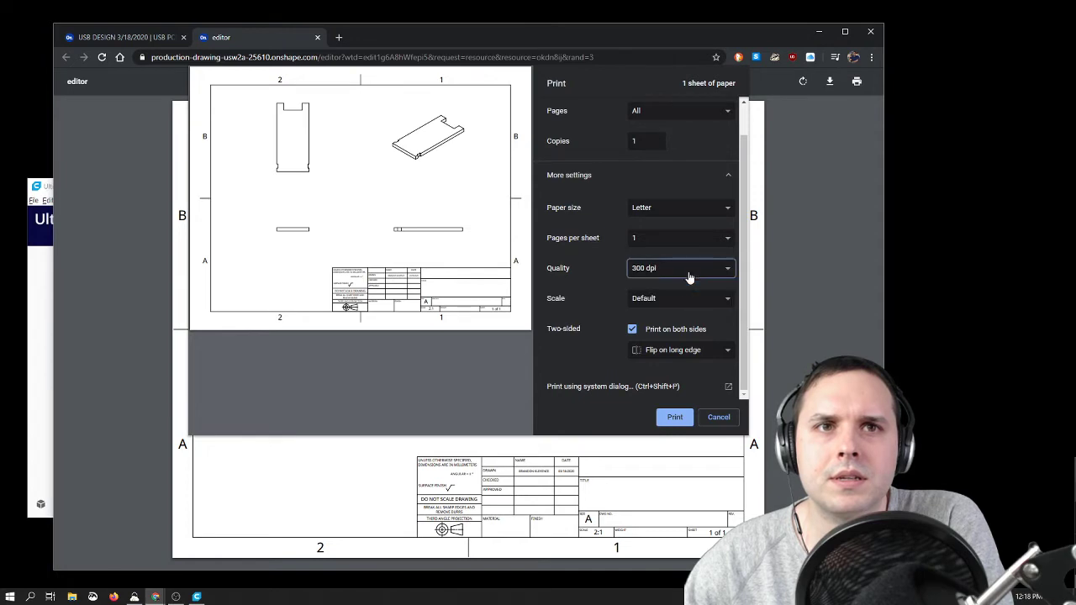
# Step: Review the Brother HL-2270DW series printing preferences through the system print dialog, then cancel without printing
pyautogui.click(653, 388)
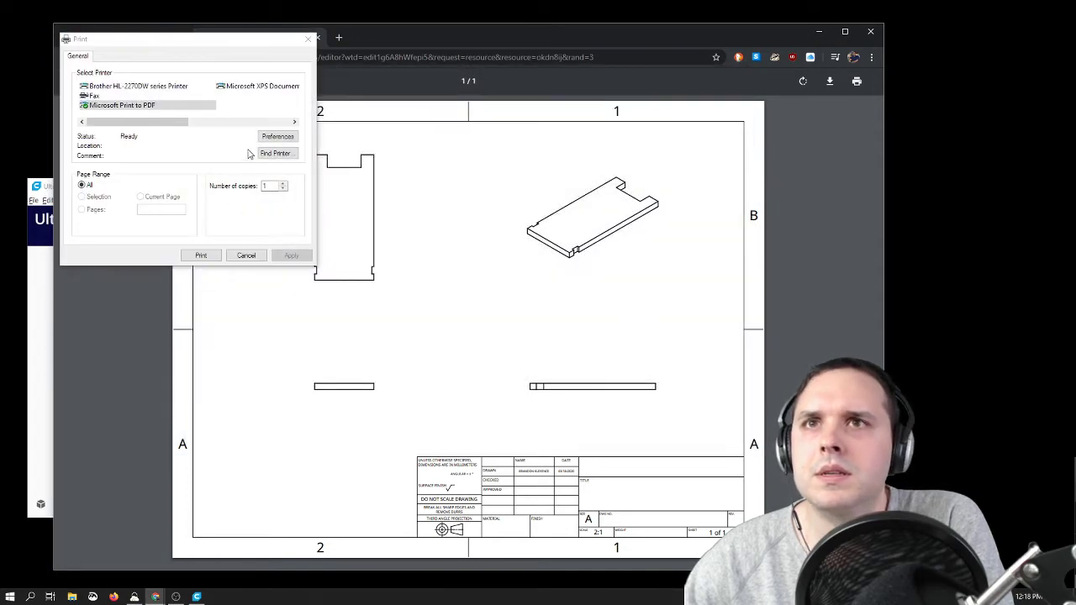
pyautogui.click(267, 138)
pyautogui.click(364, 80)
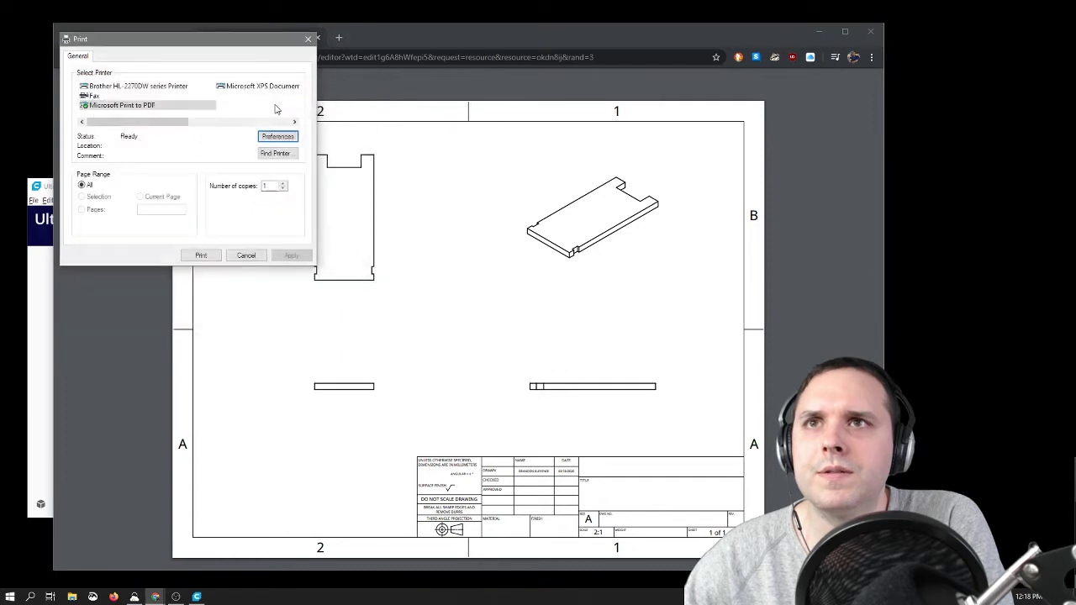
pyautogui.click(201, 85)
pyautogui.click(200, 85)
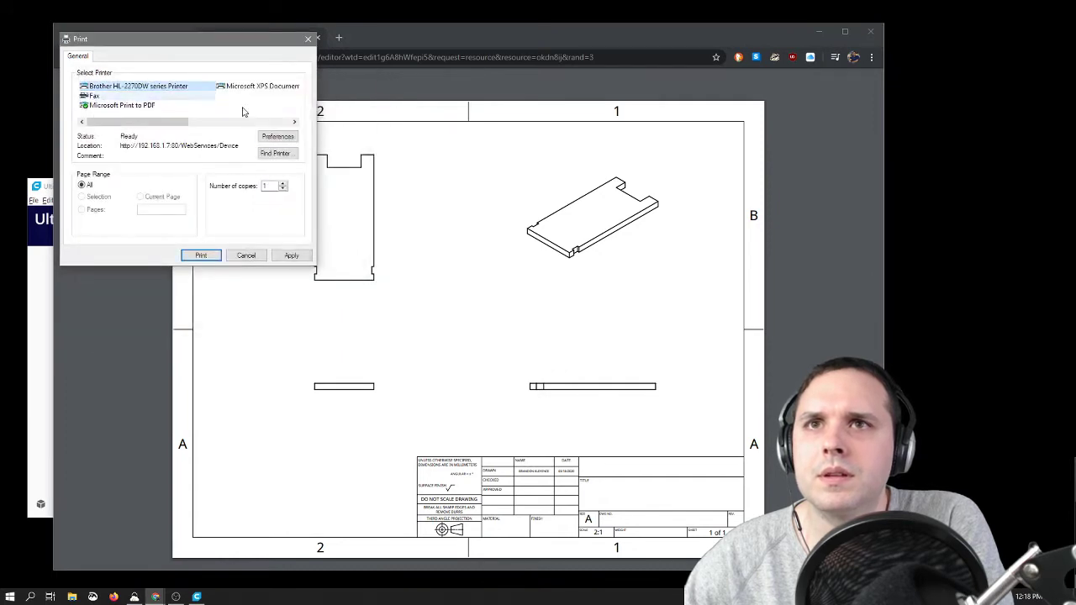
pyautogui.click(278, 137)
pyautogui.click(292, 138)
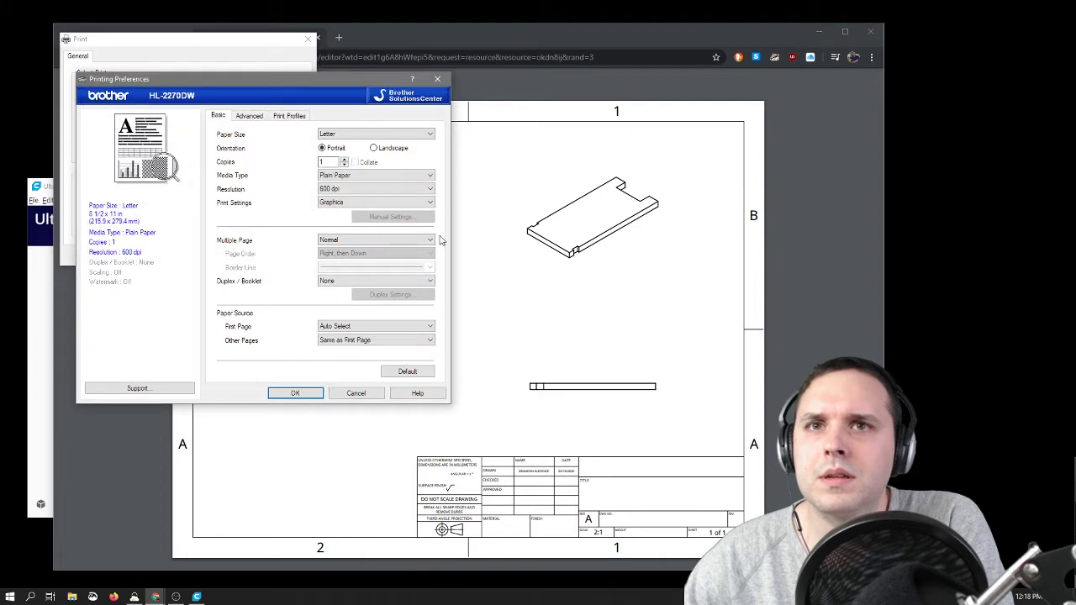
pyautogui.click(438, 78)
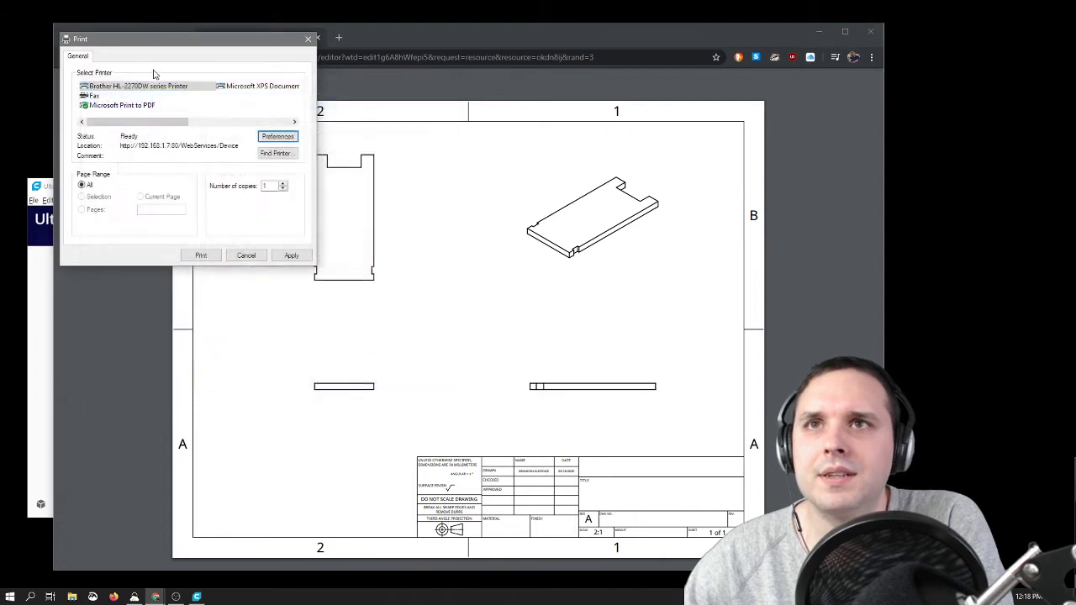
pyautogui.click(247, 257)
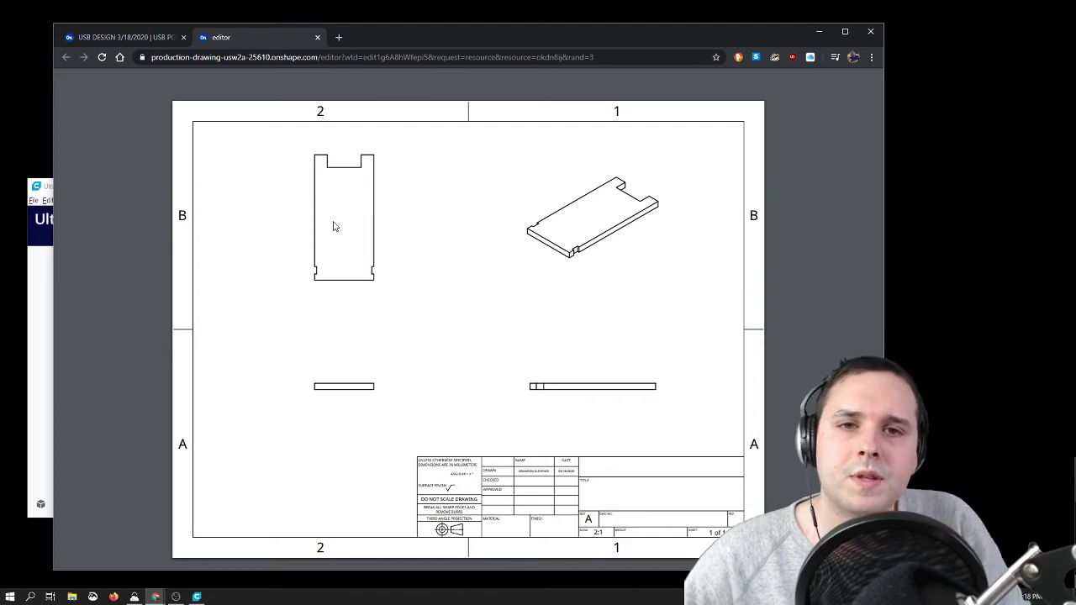
# Step: Return to Part Studio 1, show the Case Bottom part and orient it to a standard isometric view
pyautogui.click(111, 40)
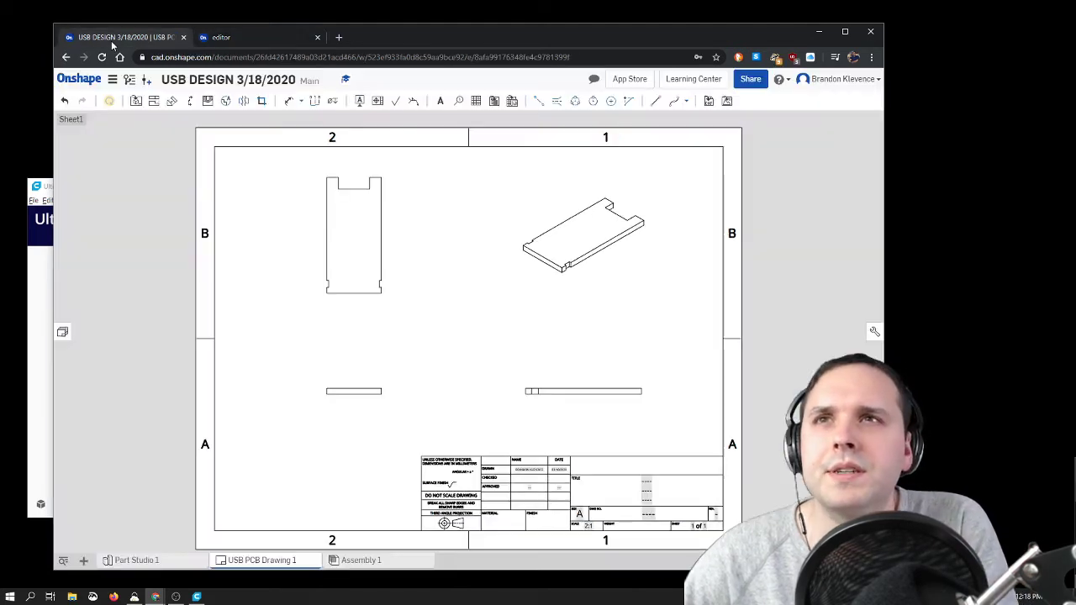
pyautogui.click(180, 562)
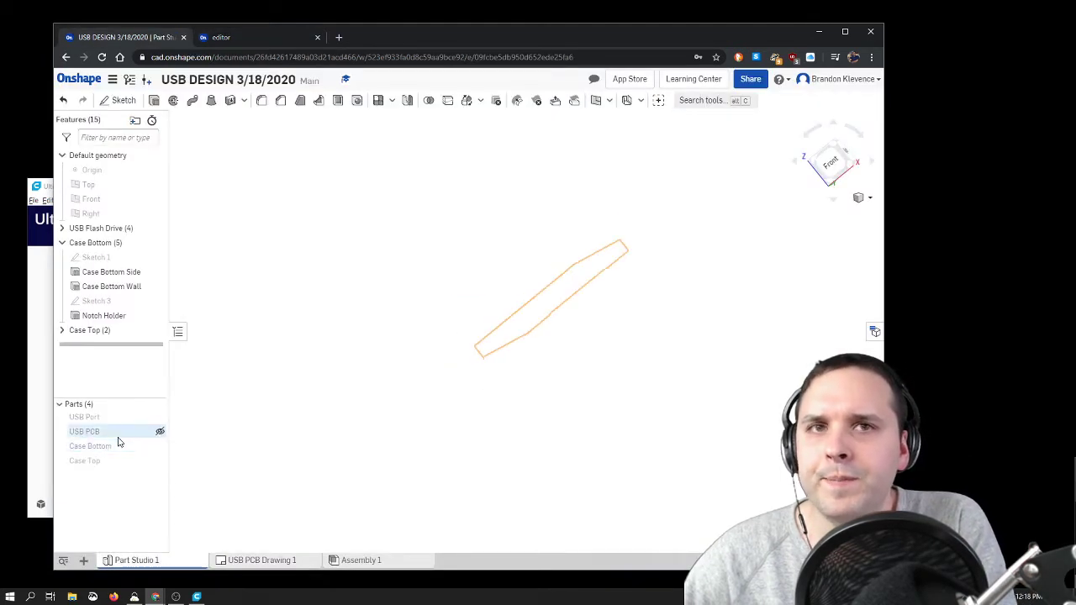
pyautogui.click(159, 447)
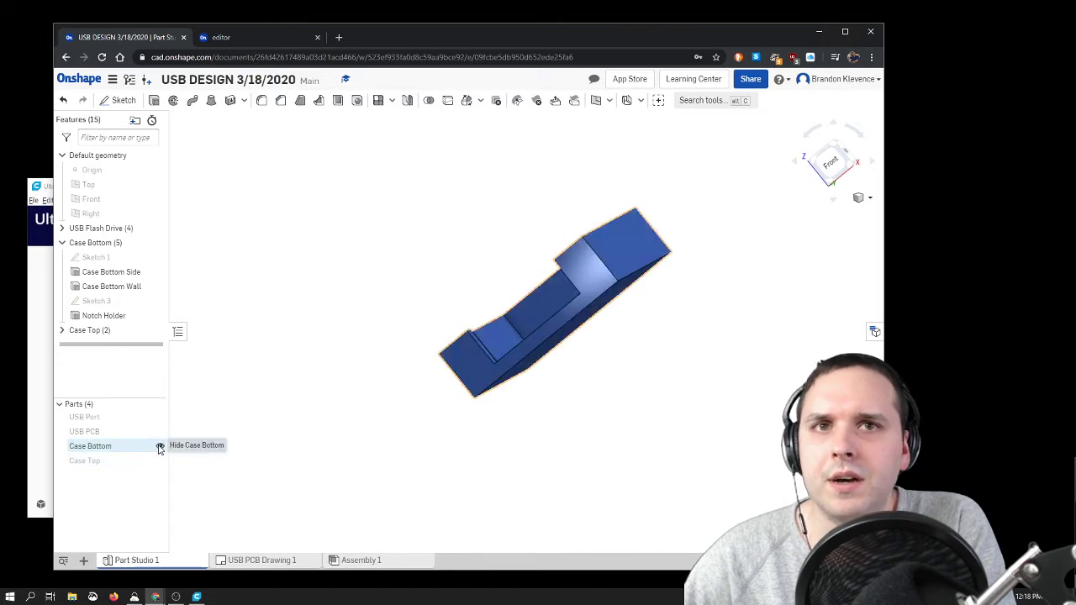
pyautogui.click(834, 149)
pyautogui.scroll(-3, 619, 373)
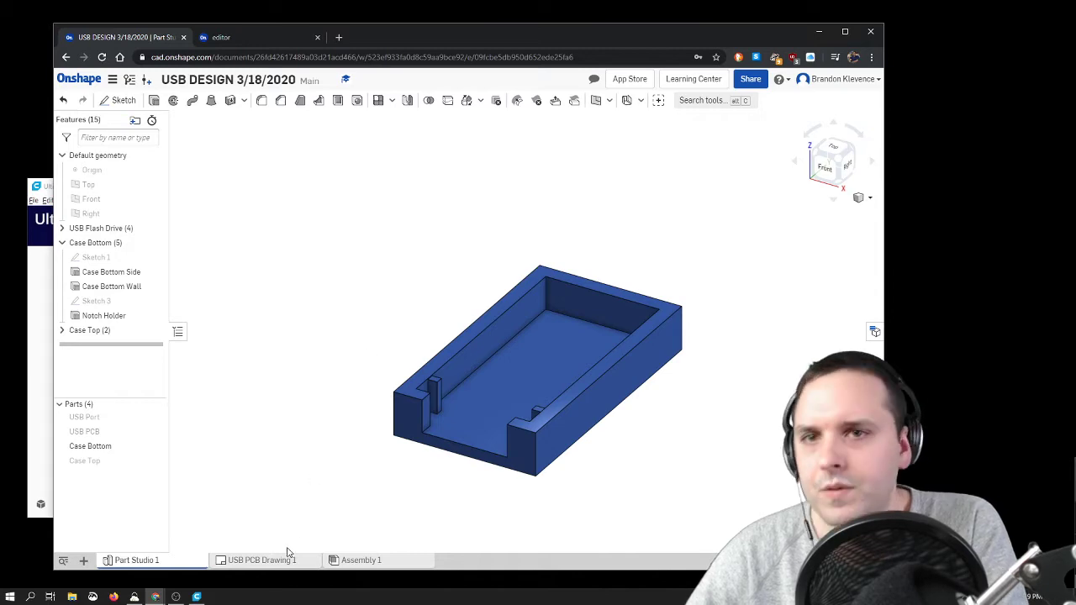
# Step: Create a four-view drawing of the Case Bottom from the ANSI_A_INCH.dwt template
pyautogui.rightClick(126, 450)
pyautogui.click(176, 352)
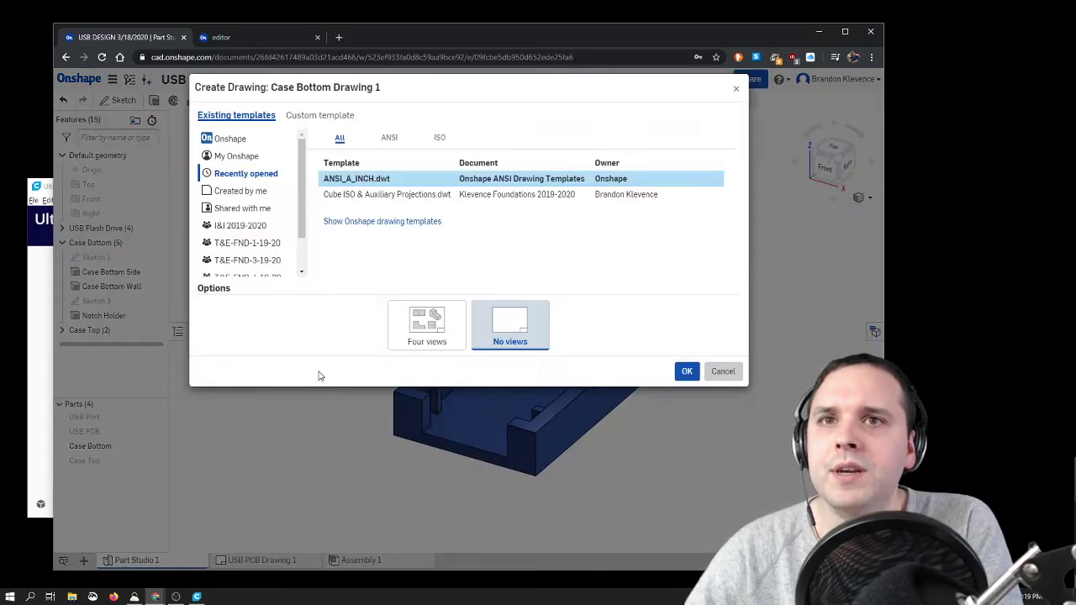
pyautogui.click(427, 323)
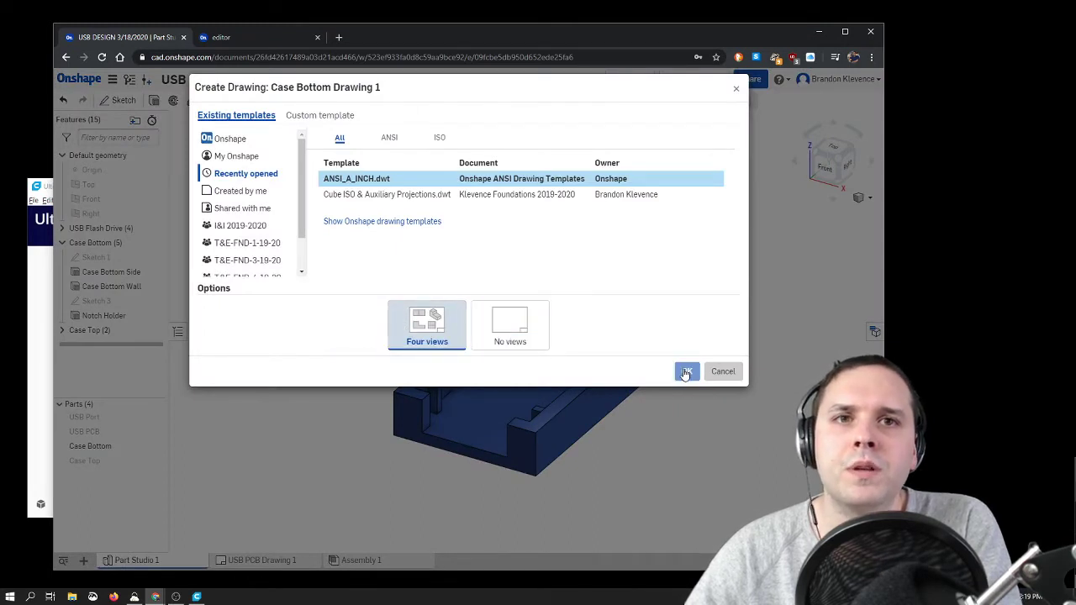
pyautogui.click(686, 371)
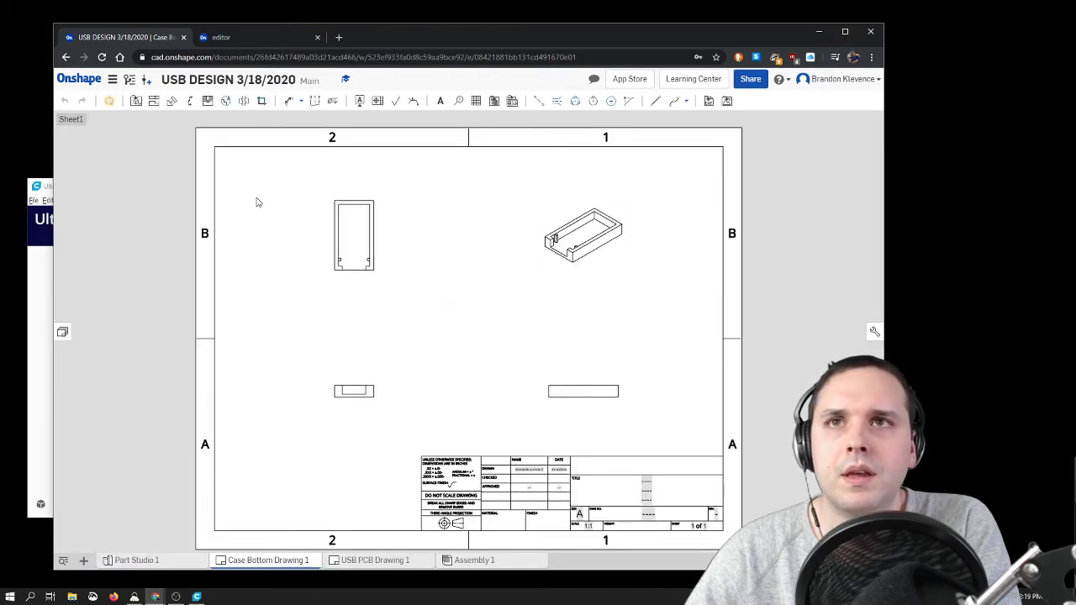
# Step: Try to print the Case Bottom drawing and set the browser to always allow pop-ups and redirects from cad.onshape.com
pyautogui.click(112, 79)
pyautogui.click(160, 193)
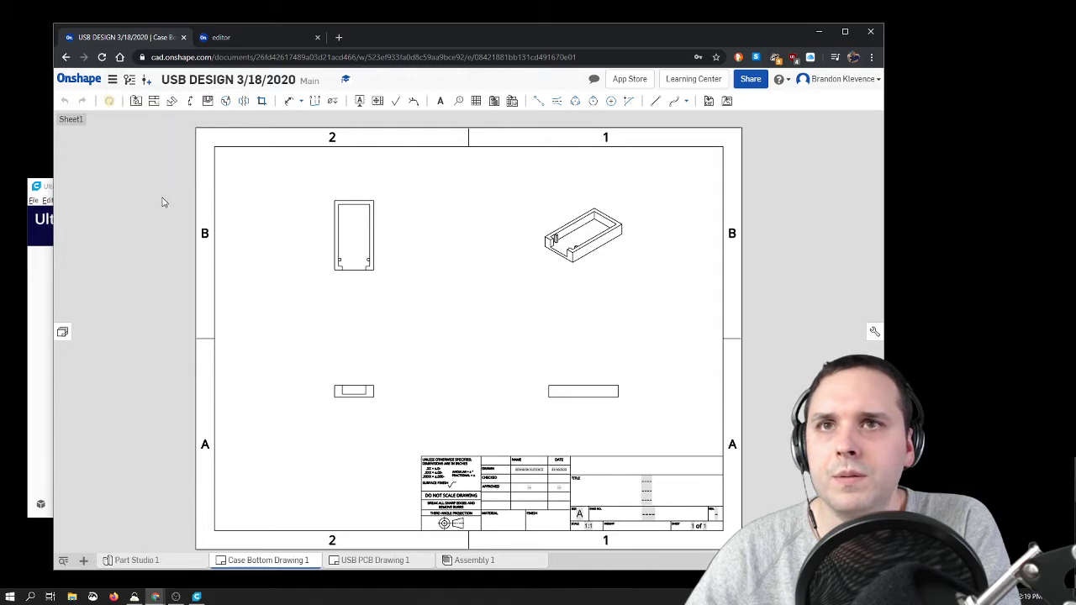
pyautogui.click(661, 59)
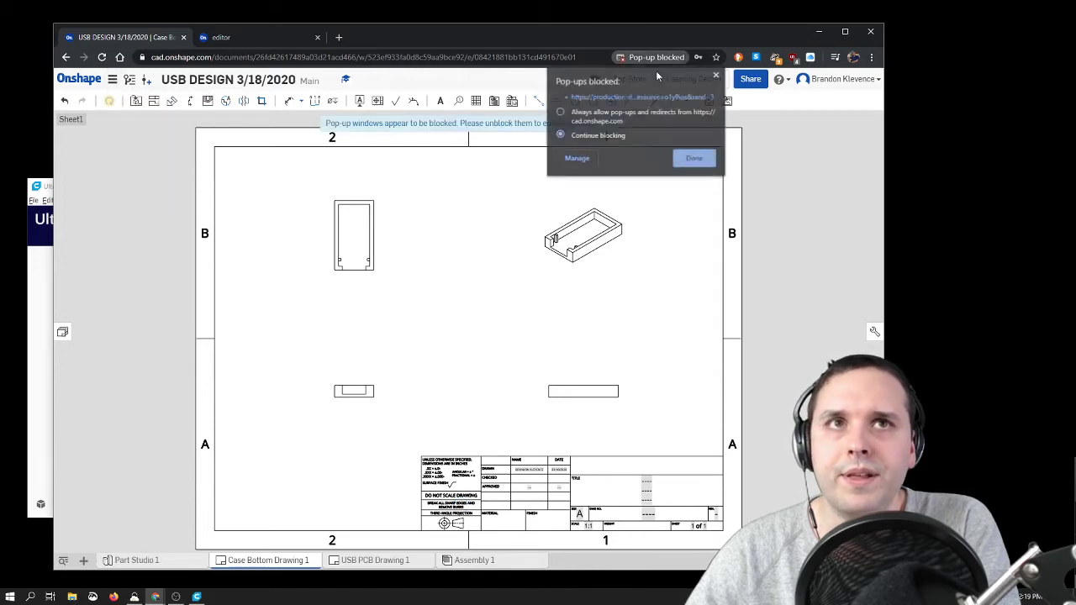
pyautogui.click(612, 112)
pyautogui.click(694, 158)
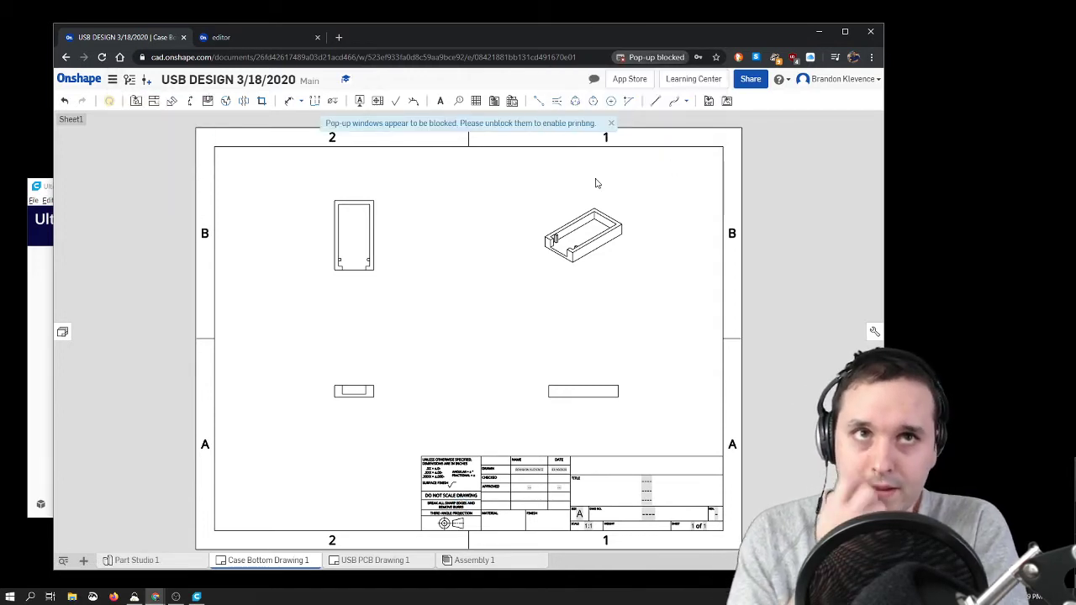
# Step: Open the printable version of the Case Bottom drawing and print it
pyautogui.click(112, 79)
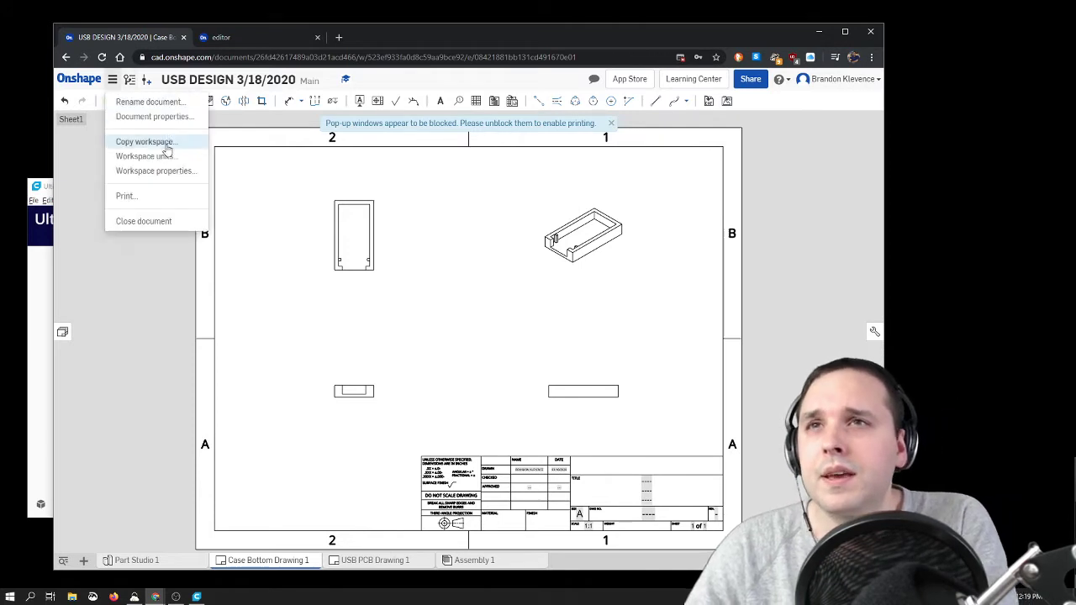
pyautogui.click(163, 197)
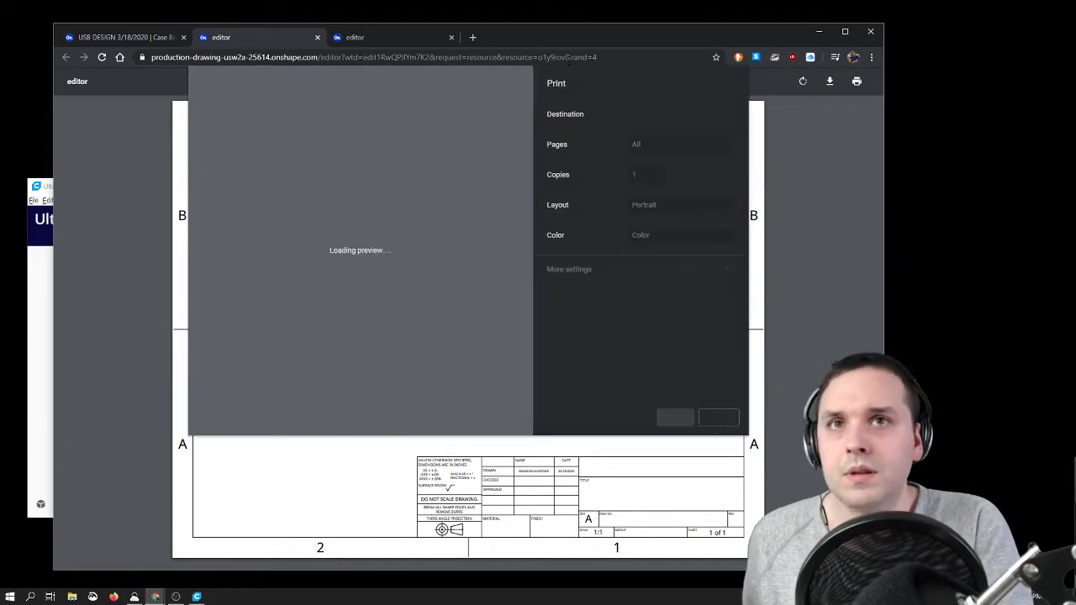
pyautogui.press('Return')
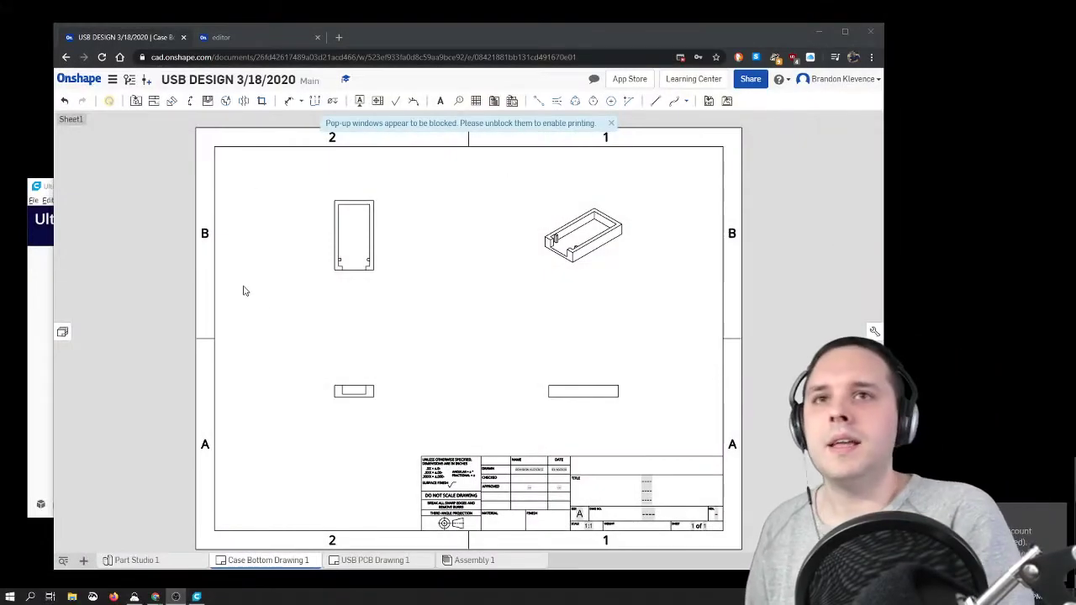
# Step: Set the sheet scale of USB PCB Drawing 1 to 1:1
pyautogui.click(353, 563)
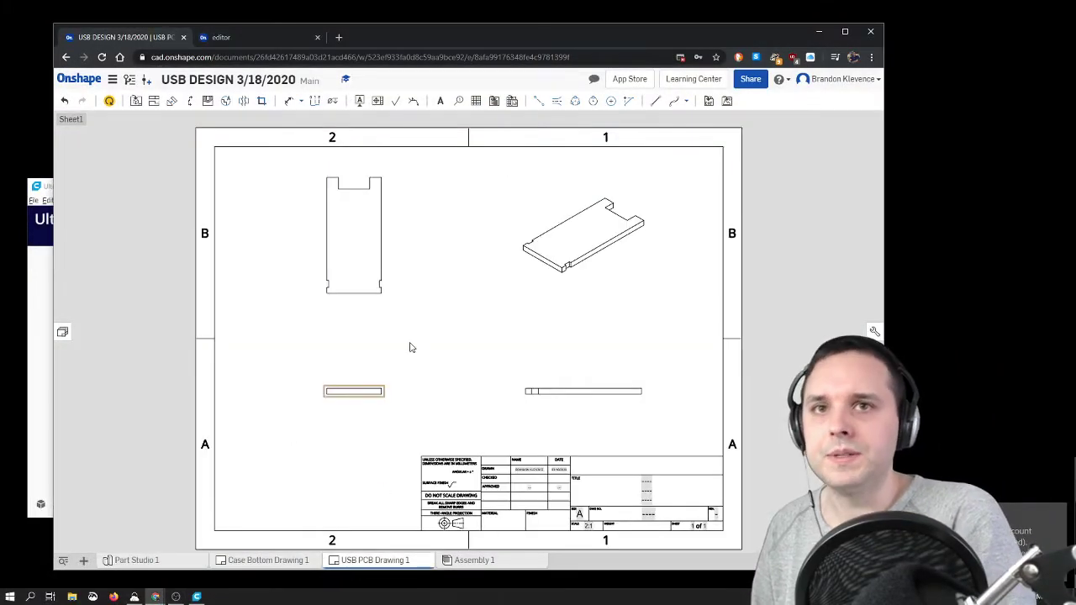
pyautogui.rightClick(410, 347)
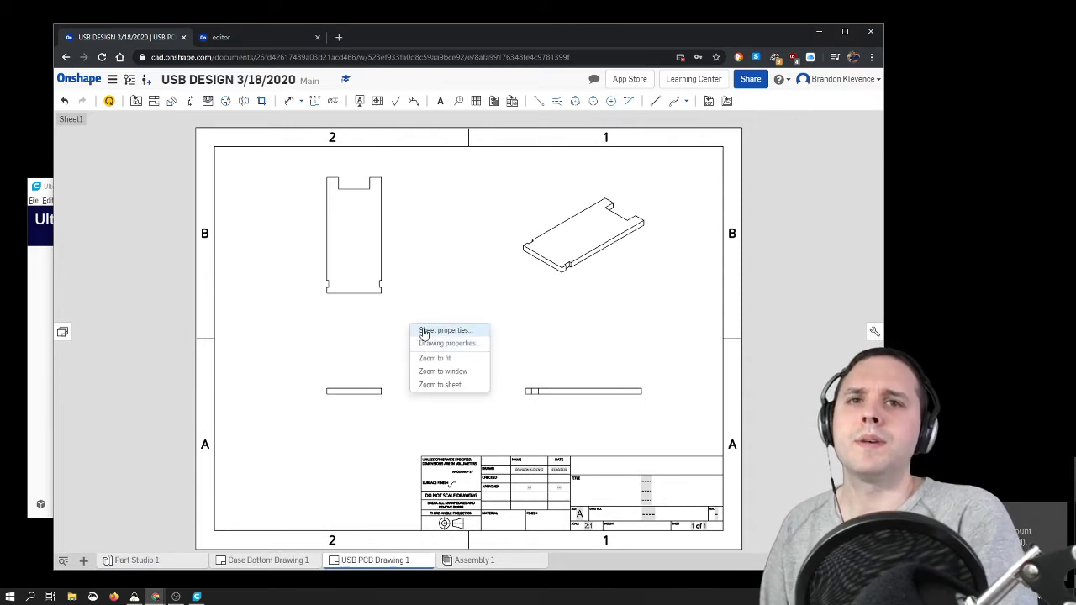
pyautogui.click(423, 330)
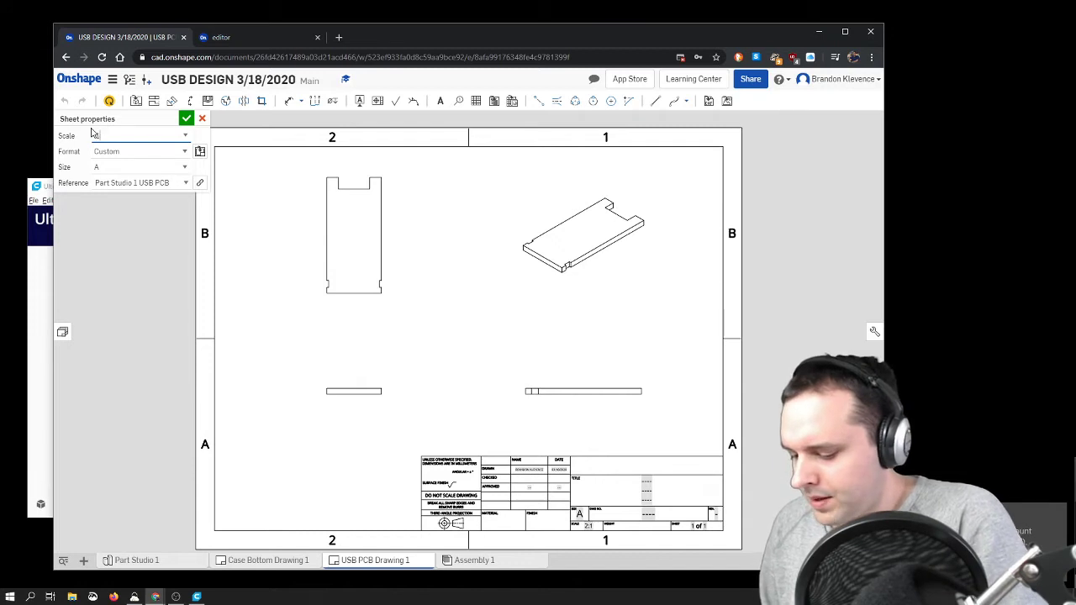
pyautogui.click(185, 120)
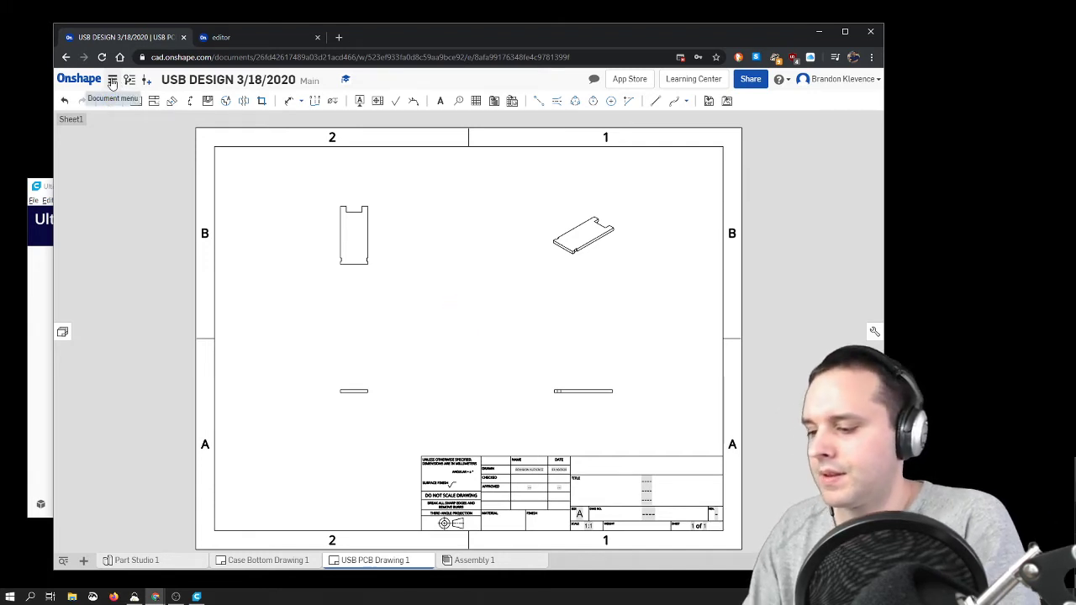
# Step: Print one copy of the rescaled USB PCB drawing on the Brother HL-2270DW series printer
pyautogui.click(112, 82)
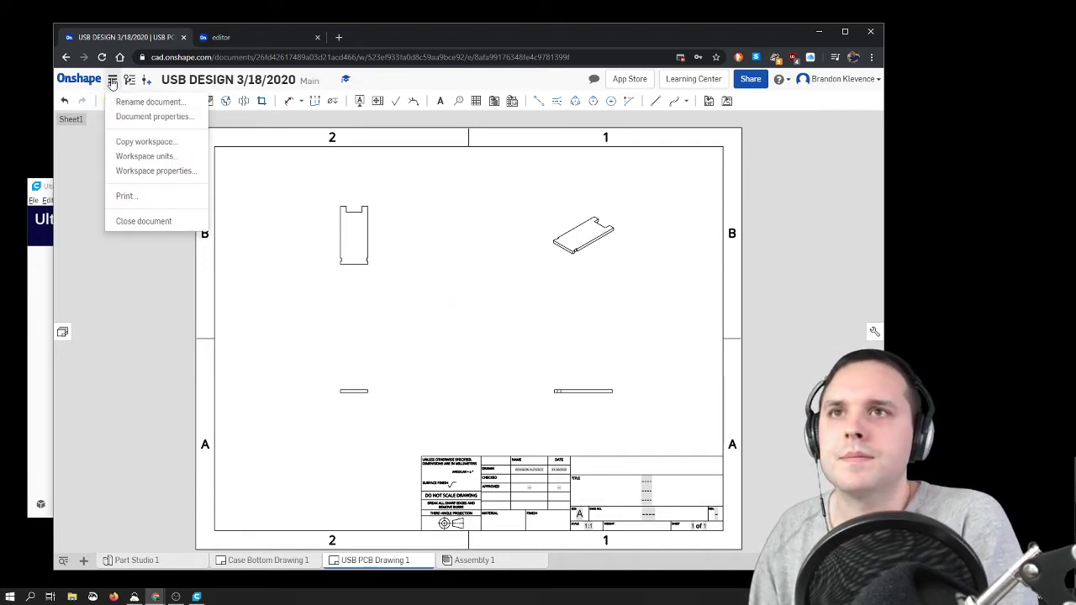
pyautogui.click(142, 204)
pyautogui.click(113, 80)
pyautogui.click(144, 196)
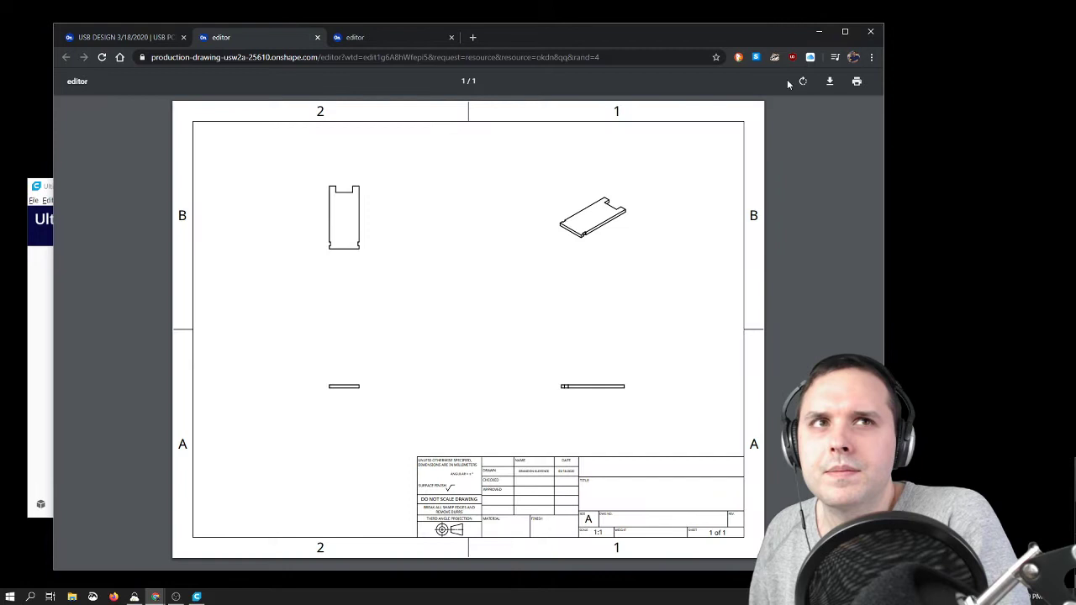
pyautogui.click(857, 82)
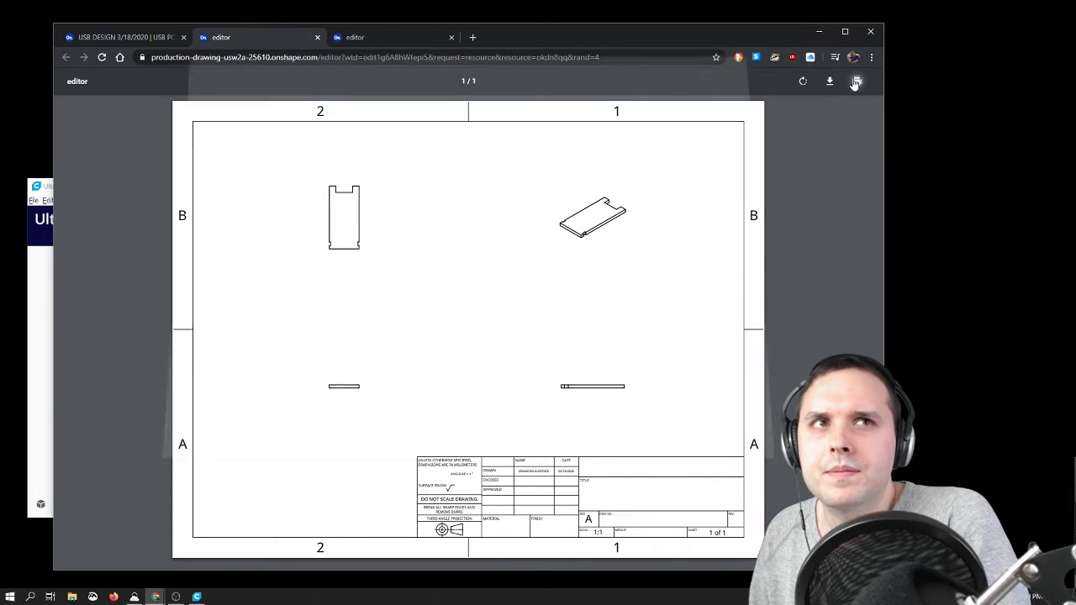
pyautogui.click(664, 417)
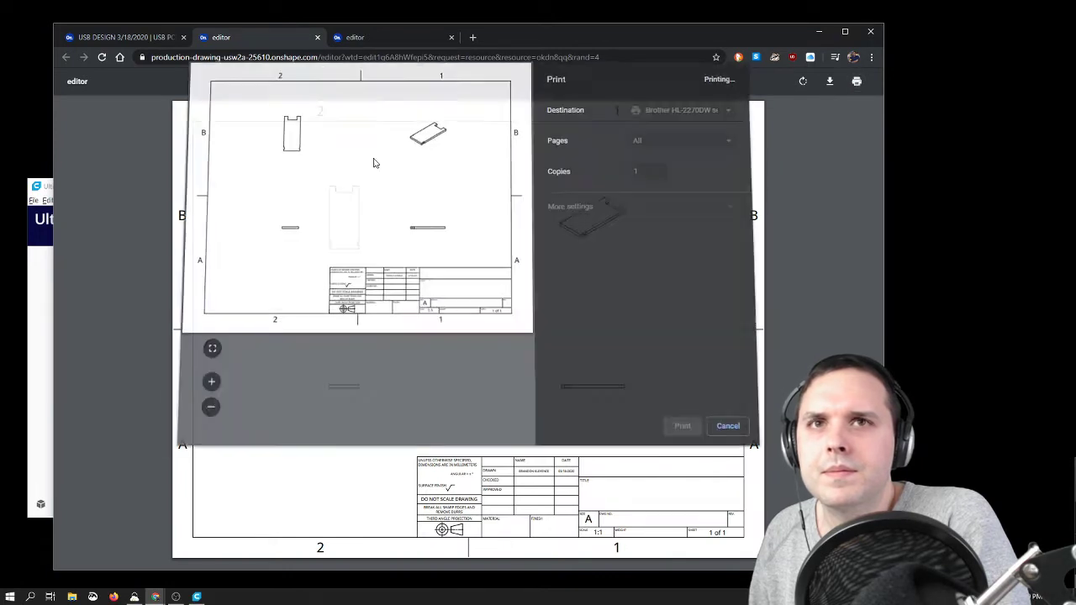
# Step: Close both printable drawing pages and return to Part Studio 1
pyautogui.click(318, 38)
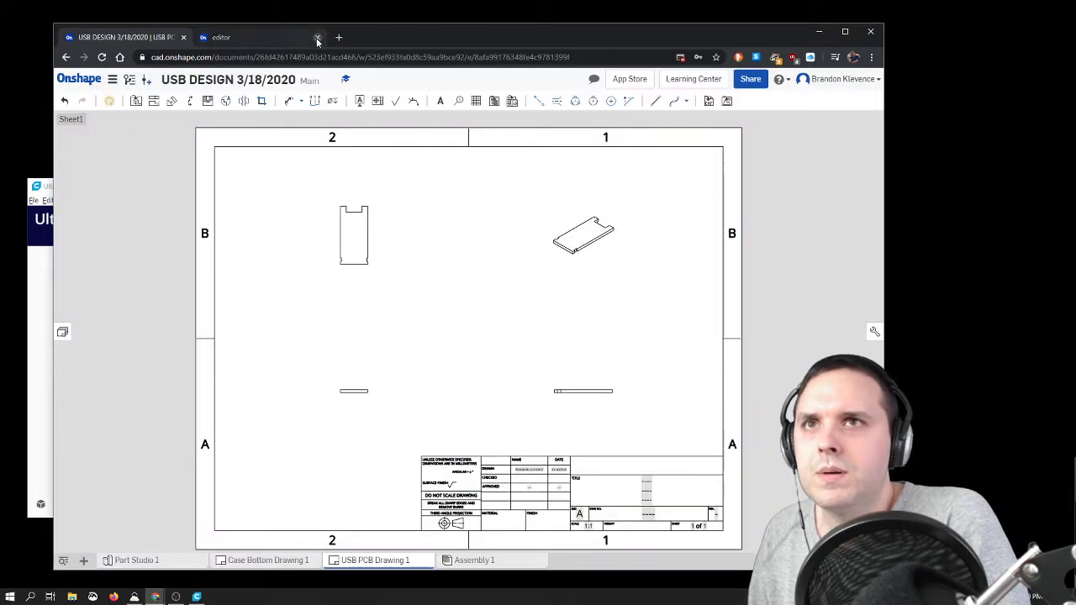
pyautogui.click(318, 37)
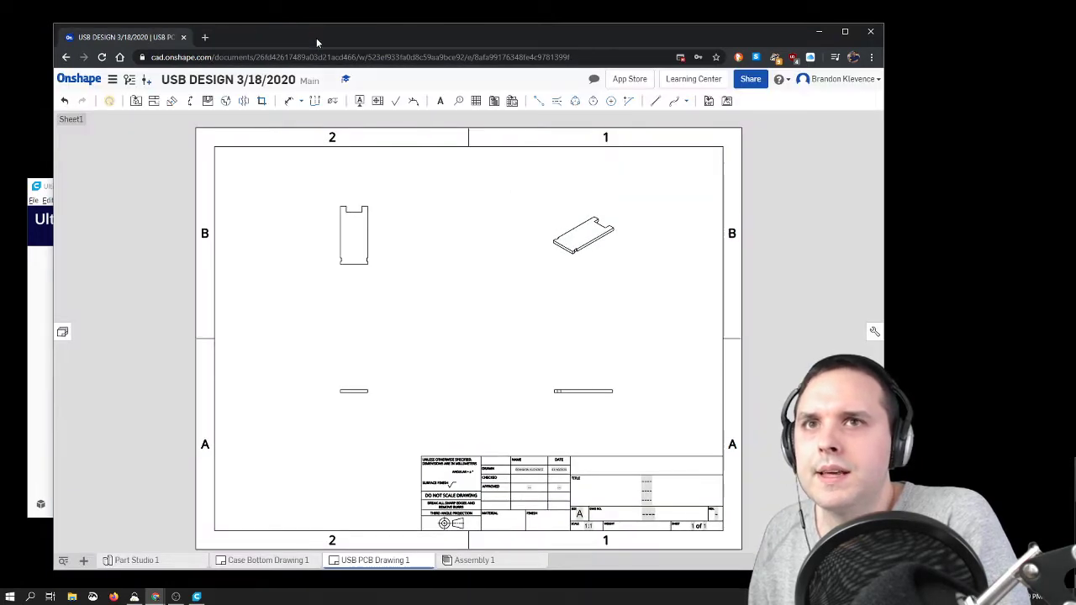
pyautogui.click(134, 560)
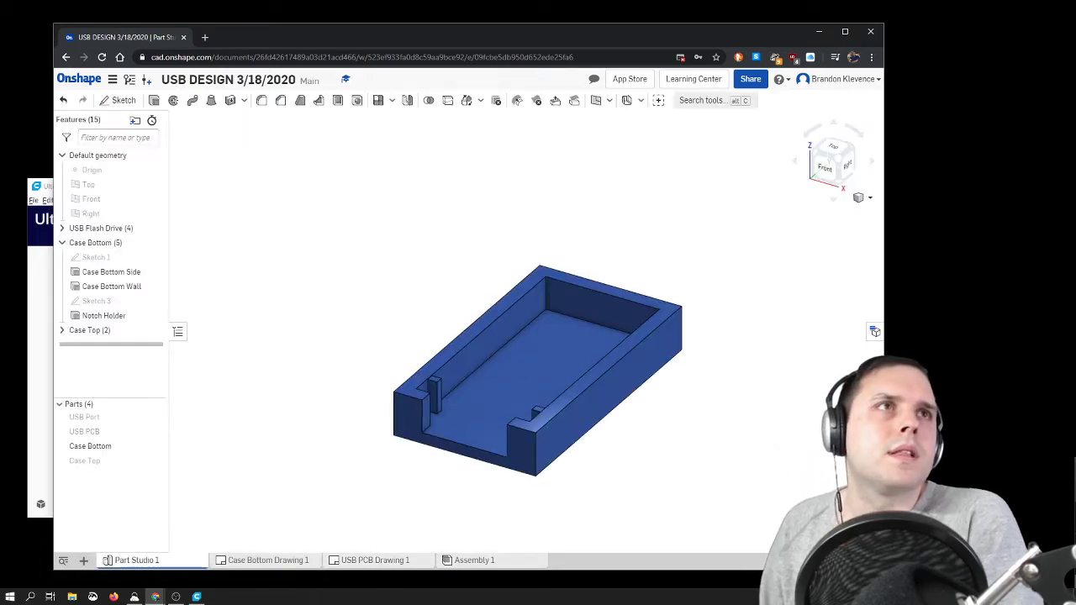
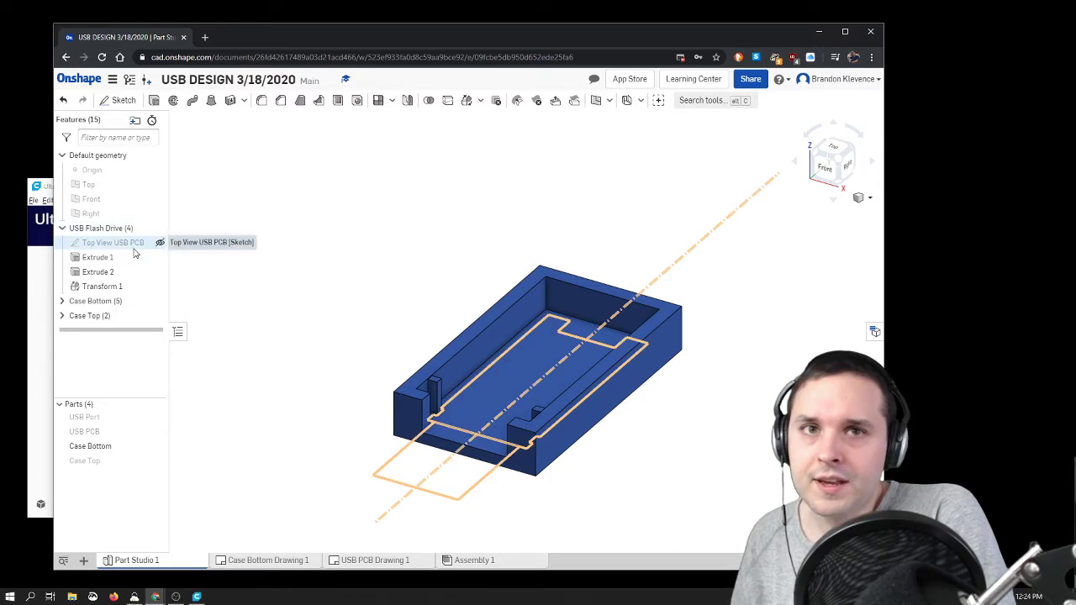
# Step: Open the Top View USB PCB sketch for editing and examine its dimensions from the top view
pyautogui.doubleClick(134, 245)
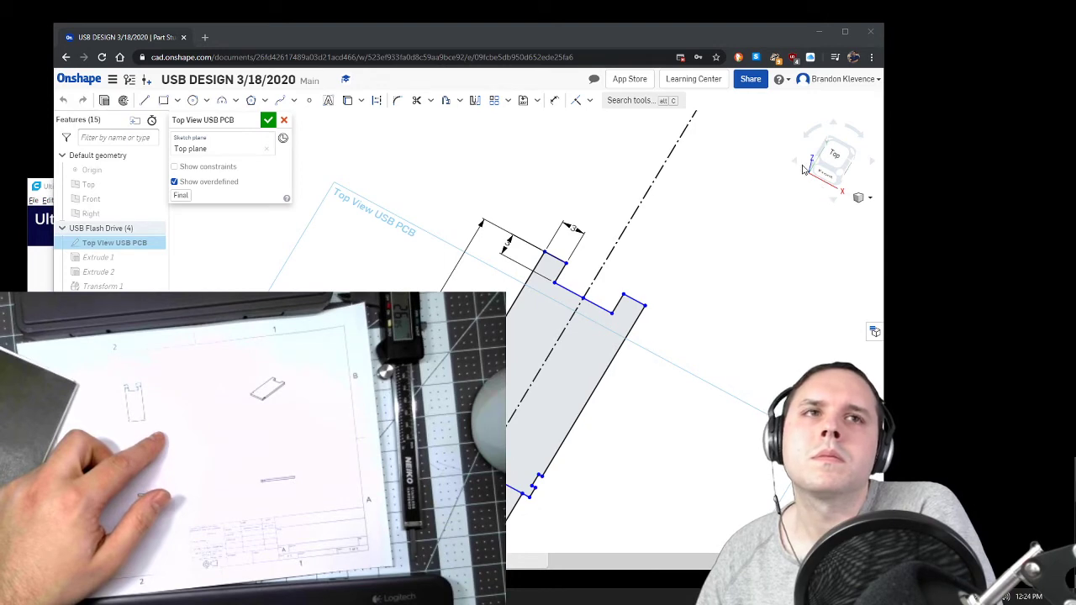
pyautogui.click(831, 157)
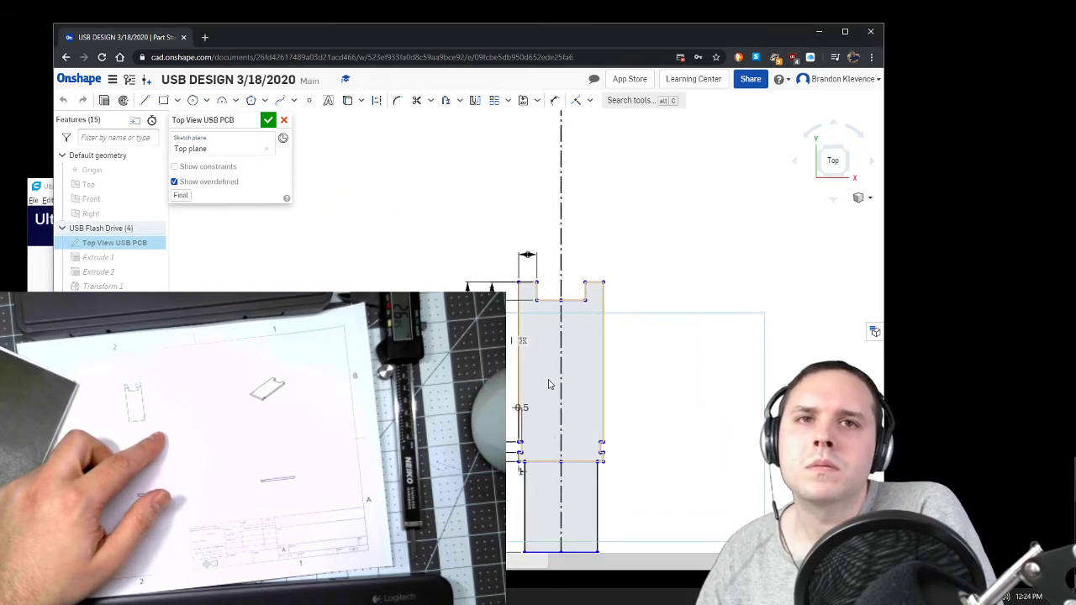
pyautogui.scroll(1, 548, 384)
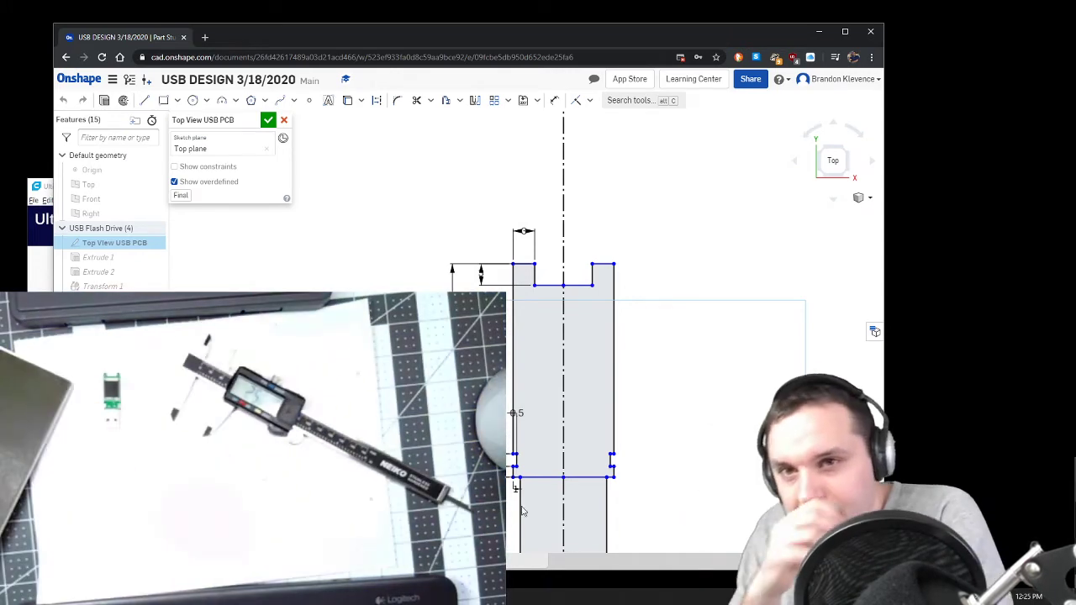
# Step: Check the sheet scale of USB PCB Drawing 1 in its sheet properties
pyautogui.click(379, 561)
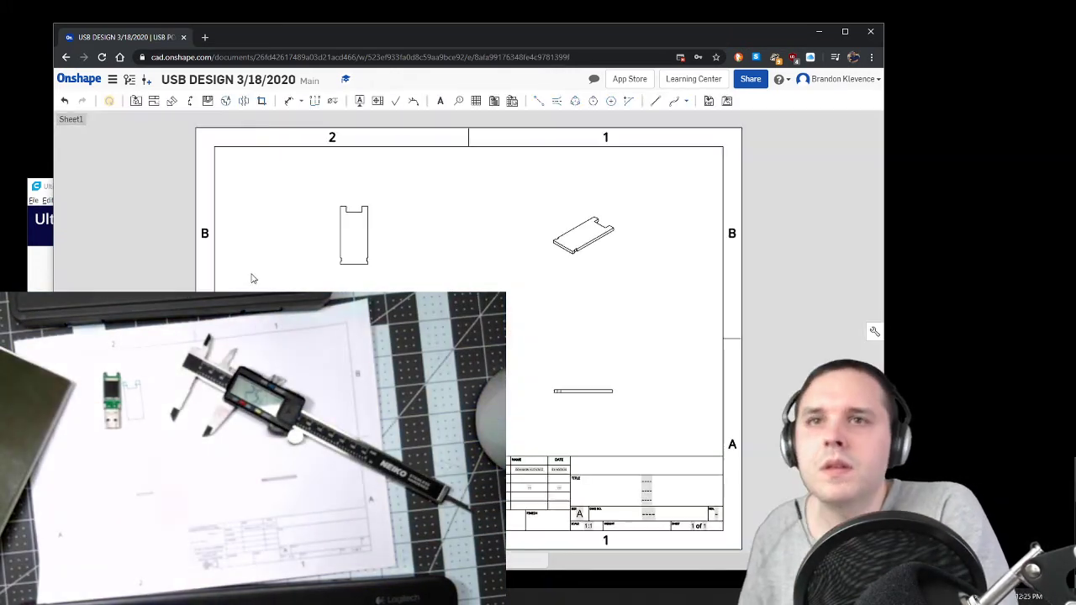
pyautogui.rightClick(302, 229)
pyautogui.click(320, 217)
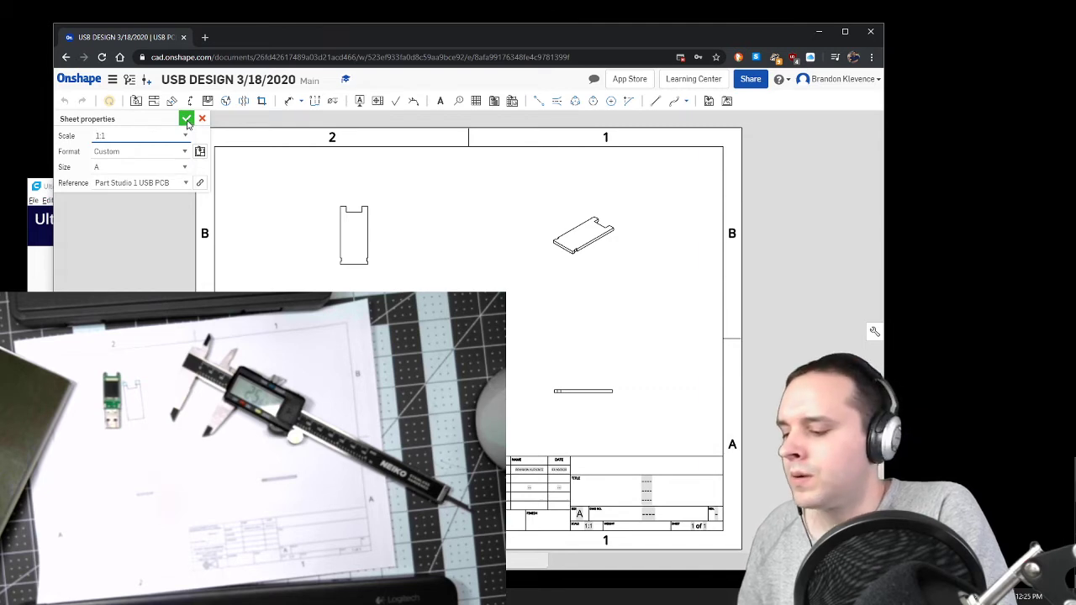
pyautogui.click(187, 121)
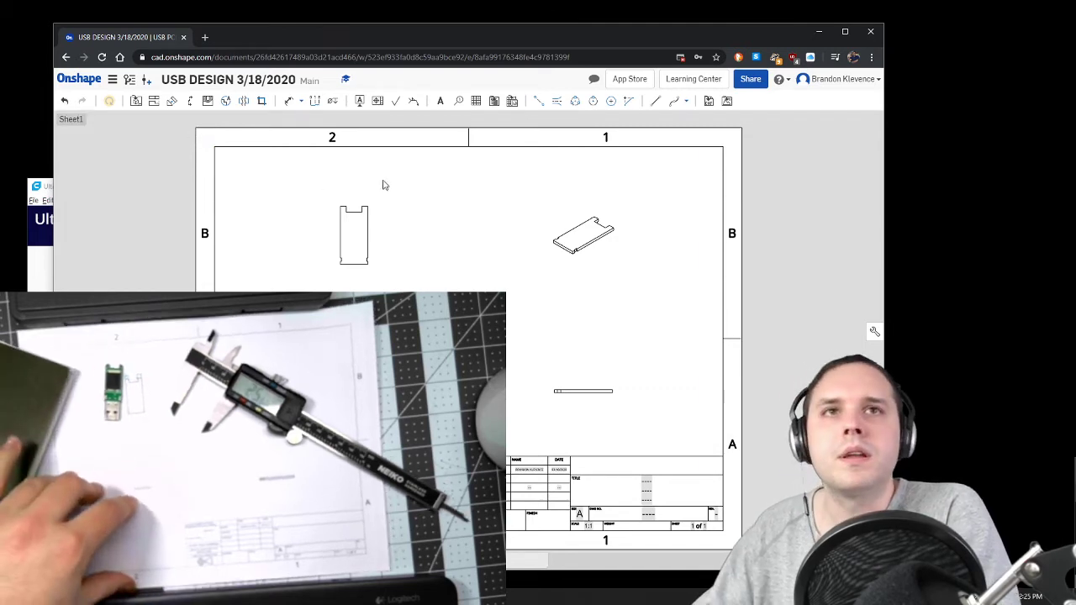
# Step: Always allow pop-ups from cad.onshape.com and open the printable version of the USB PCB drawing
pyautogui.click(681, 57)
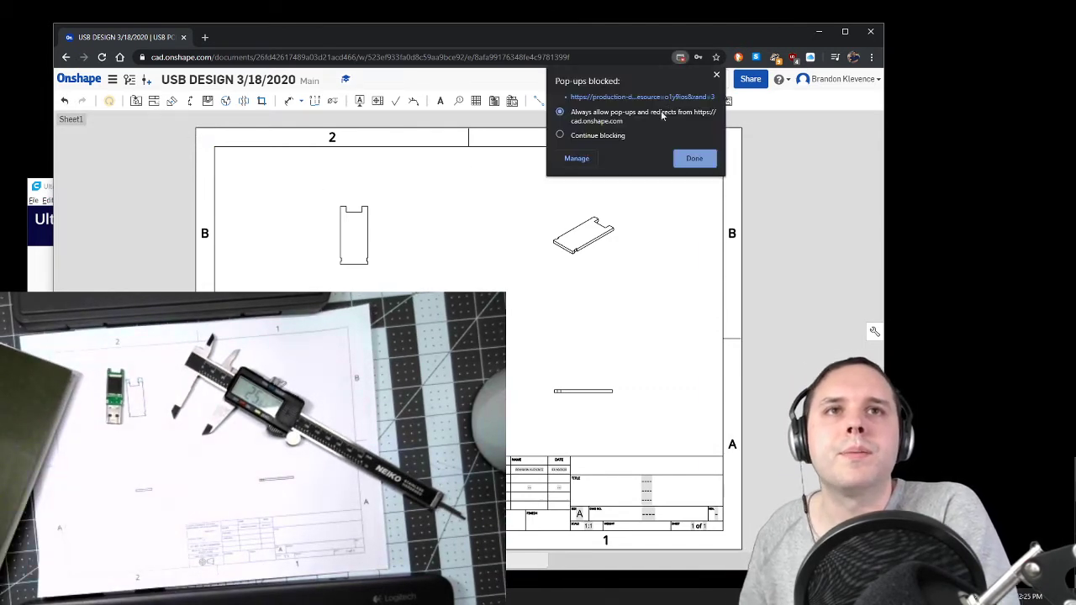
pyautogui.click(685, 160)
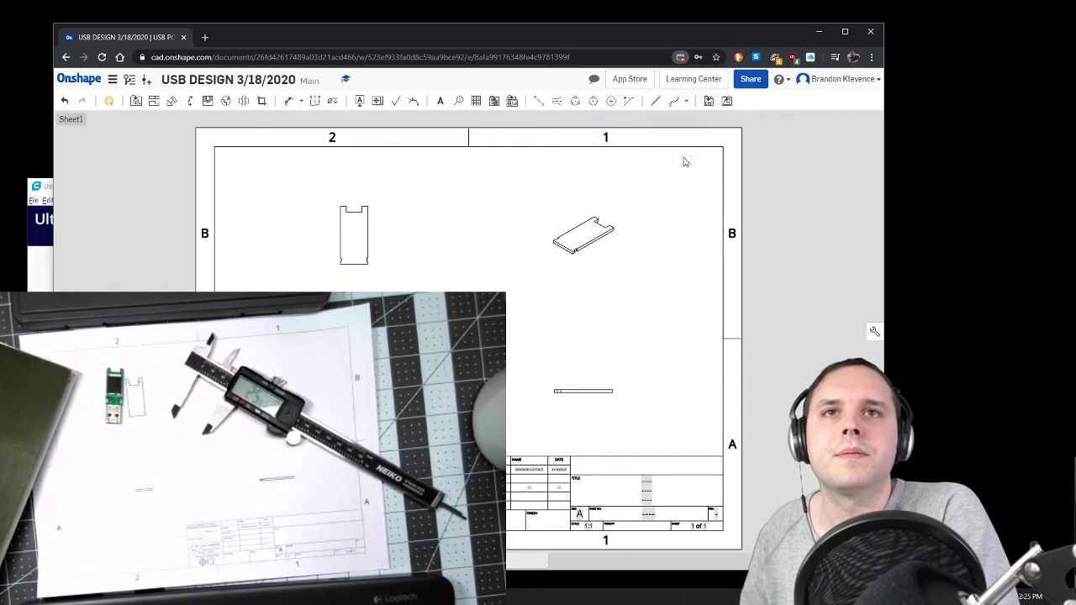
pyautogui.click(113, 80)
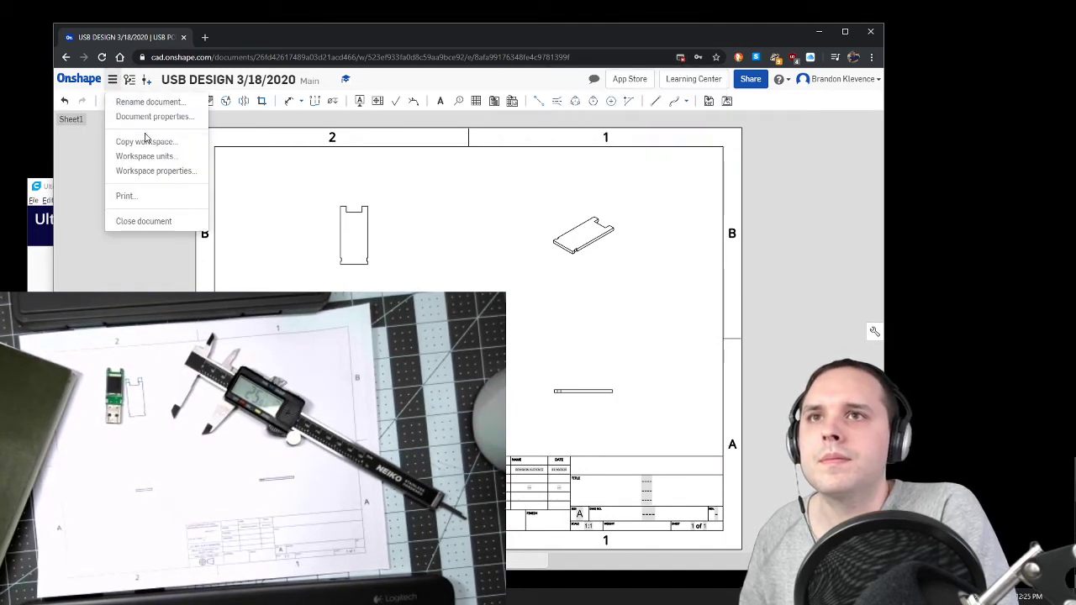
pyautogui.click(125, 195)
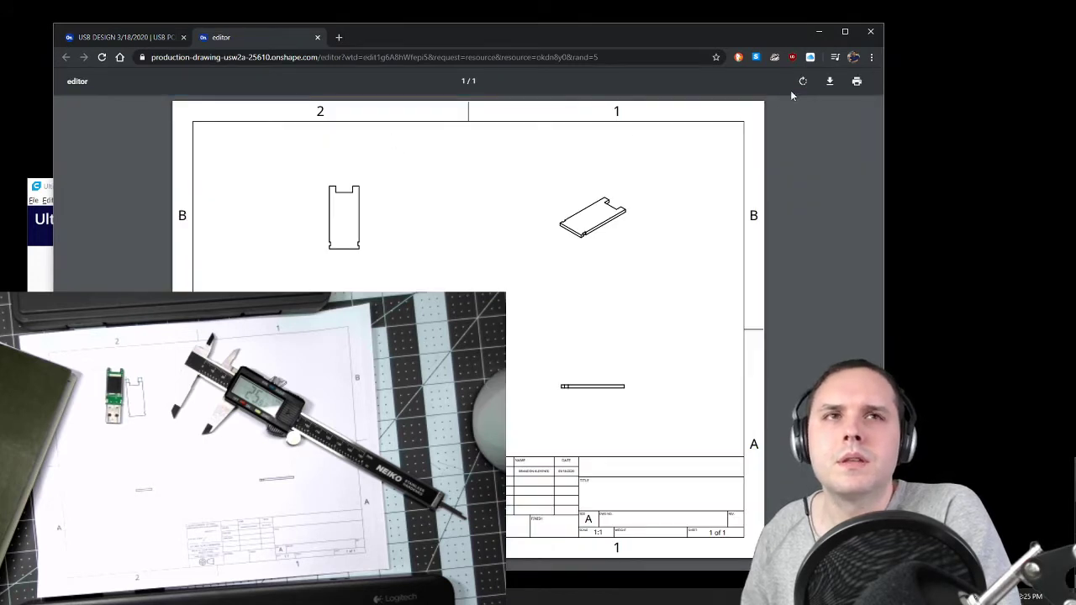
# Step: Print one copy of the USB PCB drawing with the print scale set to Custom at 100
pyautogui.click(856, 82)
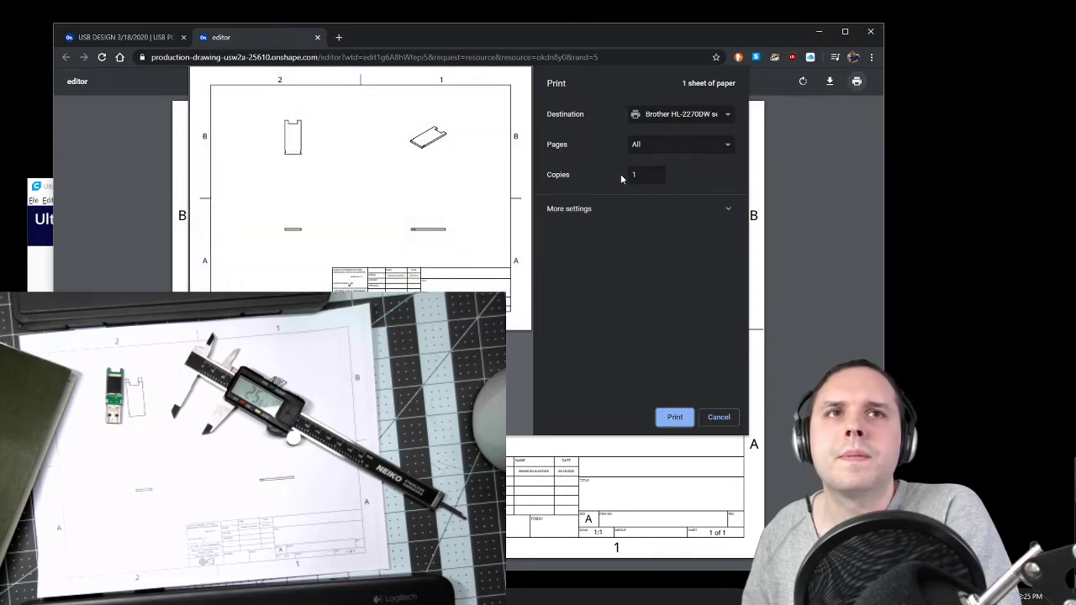
pyautogui.click(676, 212)
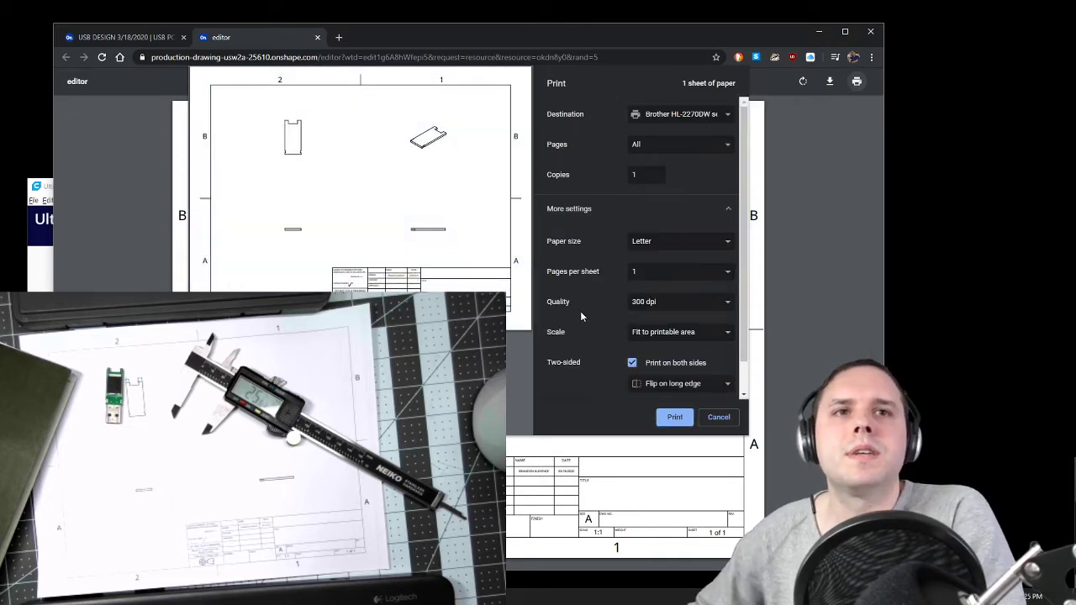
pyautogui.scroll(-1, 581, 312)
pyautogui.click(646, 300)
pyautogui.click(646, 315)
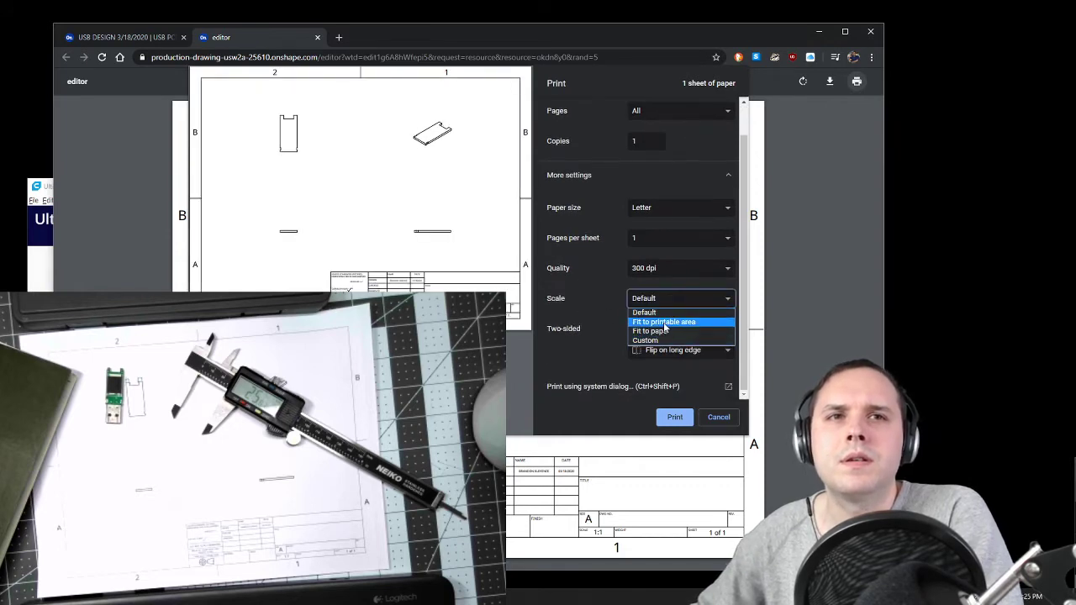
pyautogui.click(664, 341)
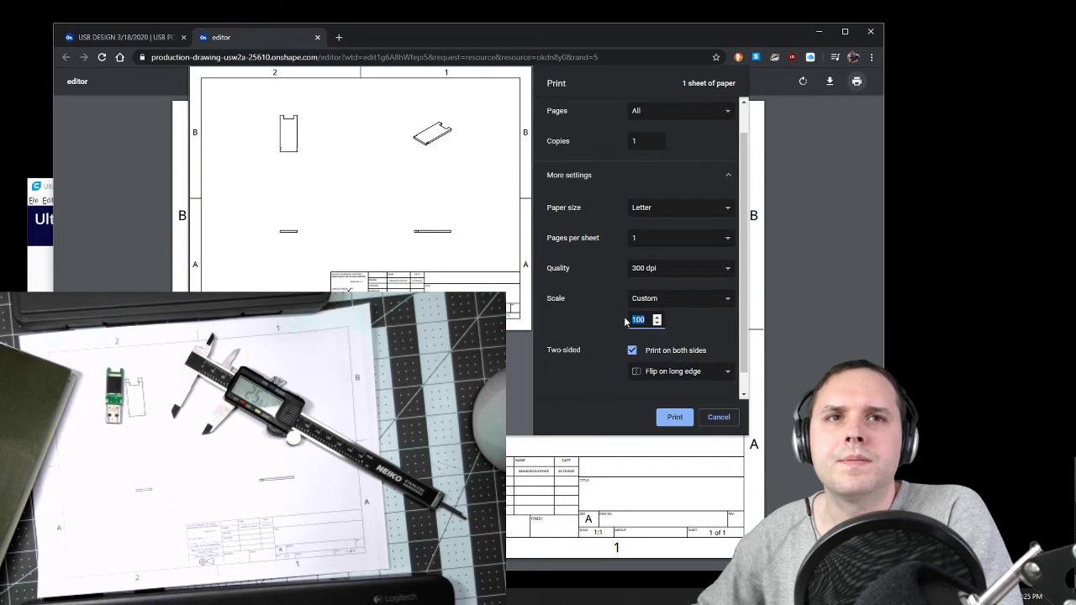
pyautogui.press('Return')
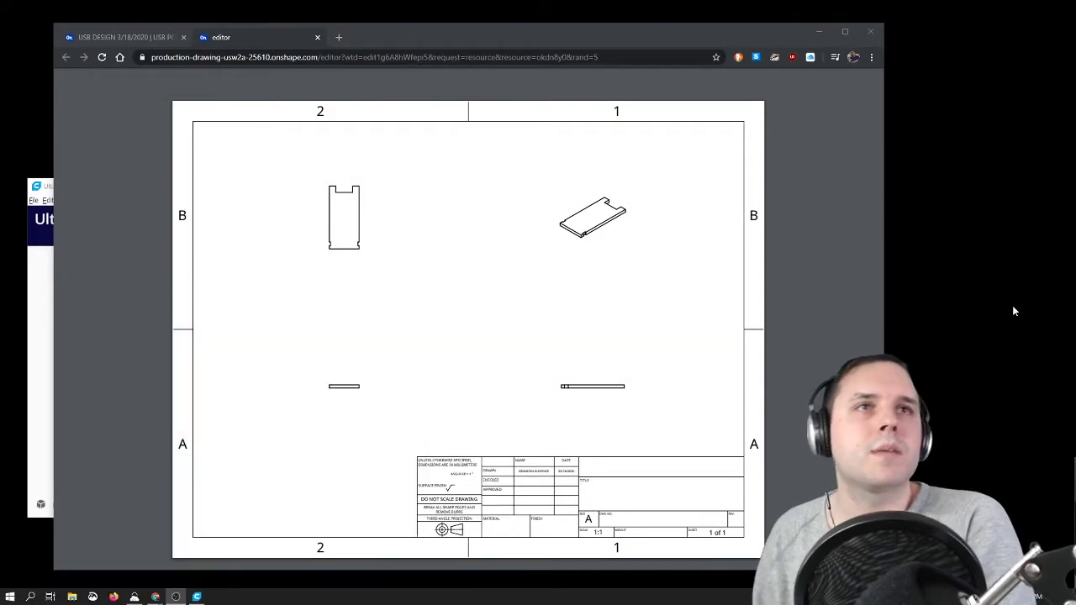
# Step: Close the printable USB PCB page and open the printable version of Case Bottom Drawing 1
pyautogui.click(317, 38)
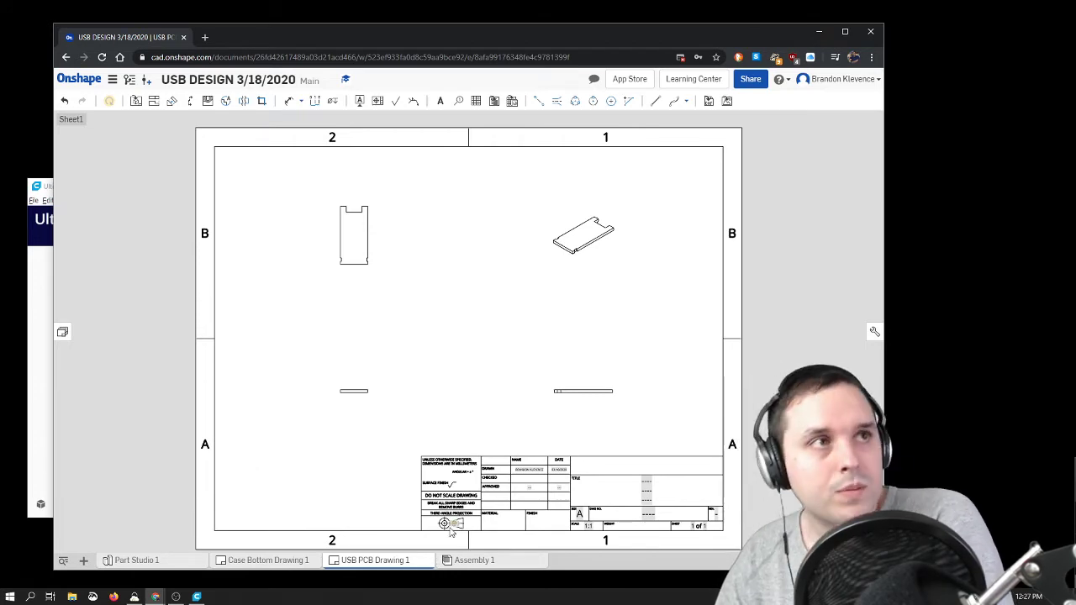
pyautogui.click(269, 560)
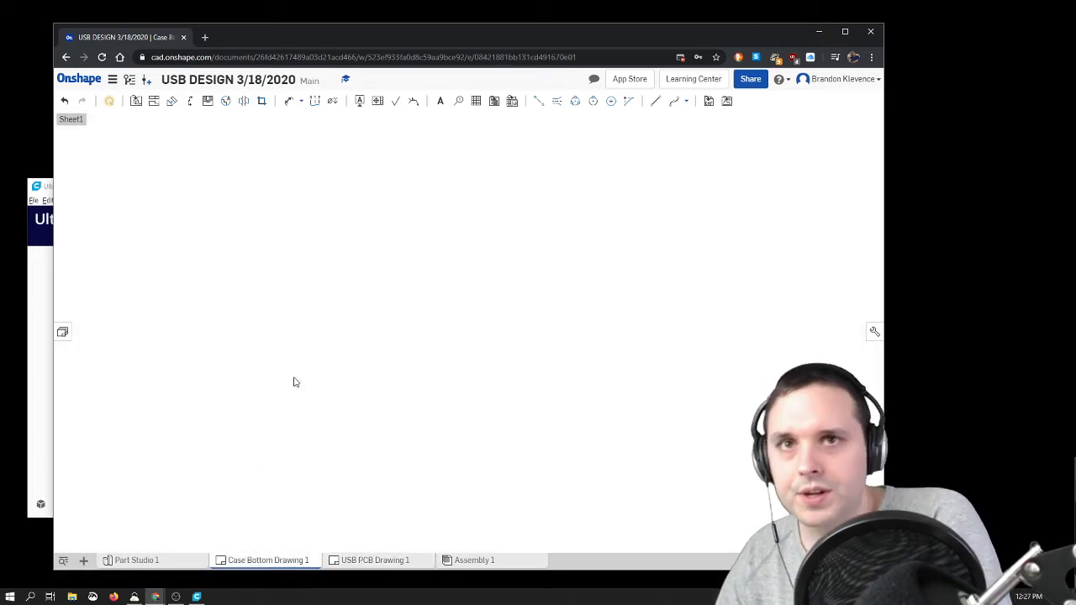
pyautogui.click(112, 79)
pyautogui.click(142, 200)
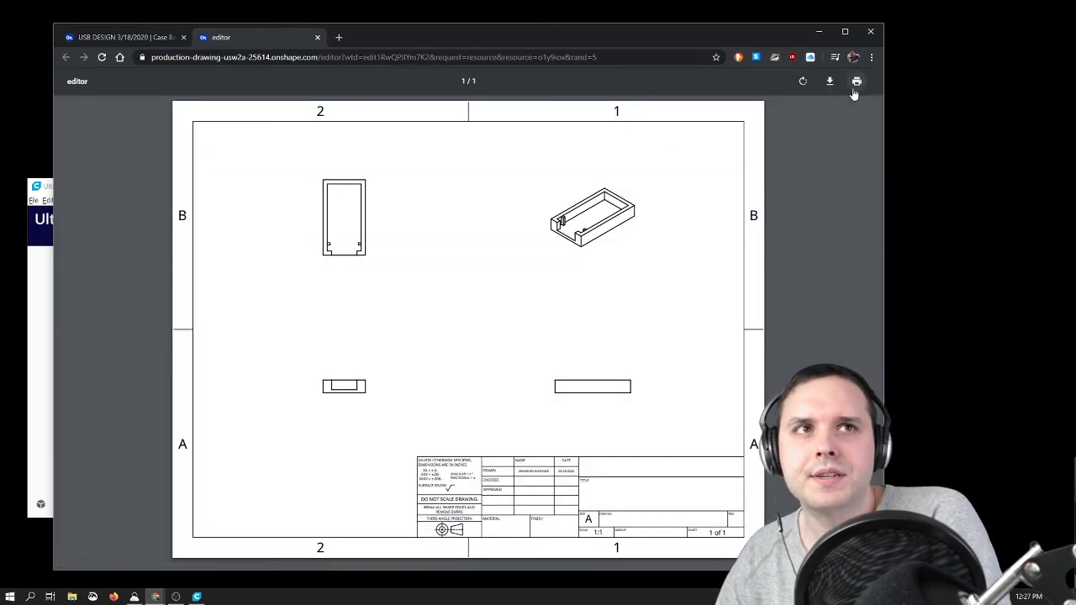
# Step: Print one copy of the Case Bottom drawing on Letter paper at the custom scale of 100
pyautogui.click(855, 83)
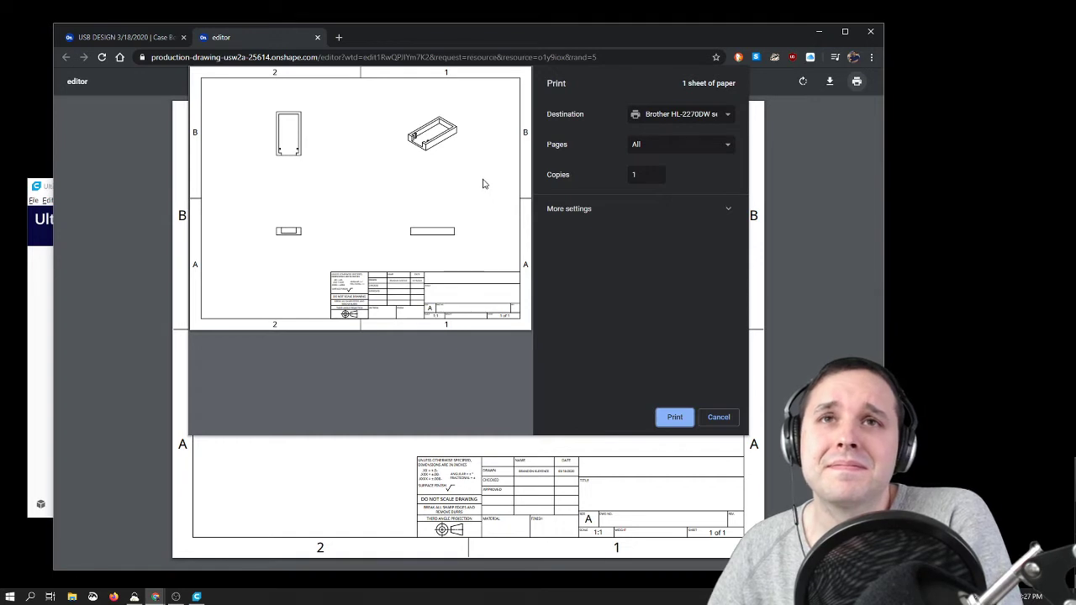
pyautogui.click(602, 212)
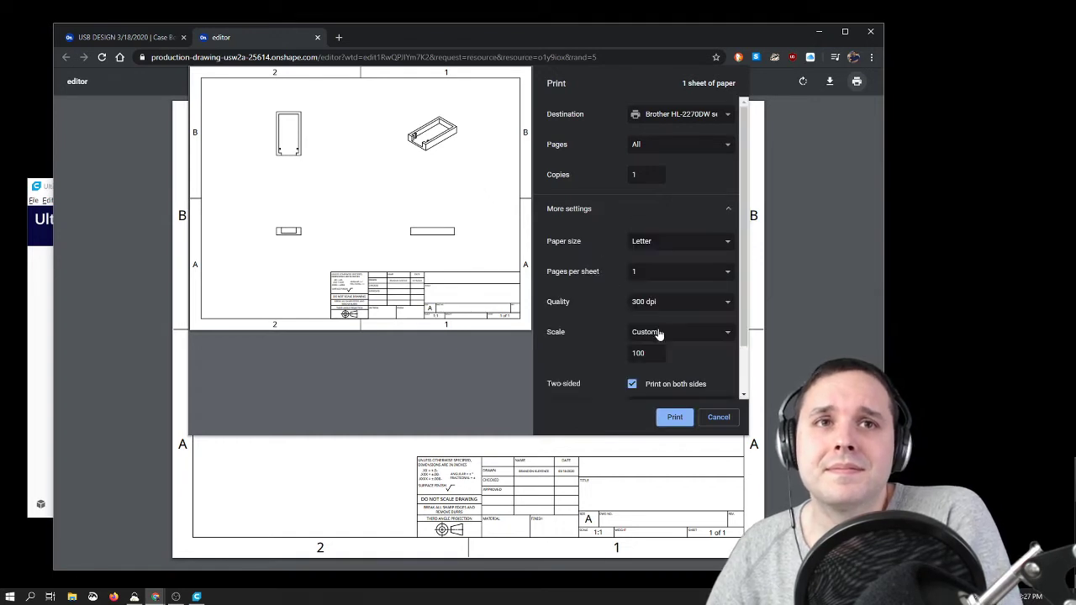
pyautogui.click(671, 418)
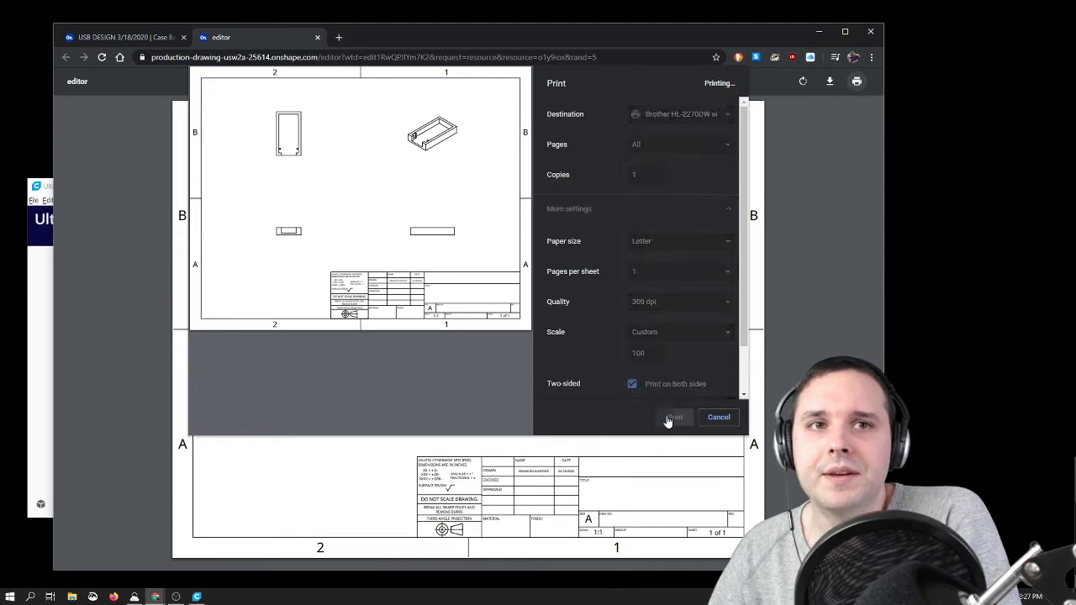
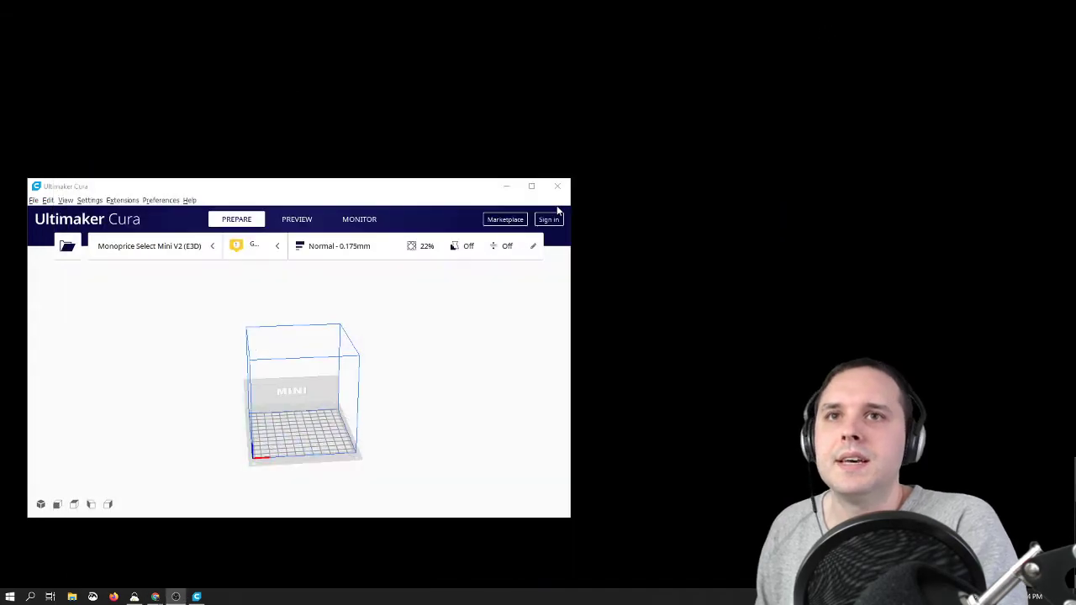
# Step: Move and enlarge the Ultimaker Cura window, place a File Explorer window beside it, and open the Downloads folder
pyautogui.moveTo(448, 193); pyautogui.dragTo(500, 32)
pyautogui.moveTo(618, 358); pyautogui.dragTo(586, 554)
pyautogui.click(72, 597)
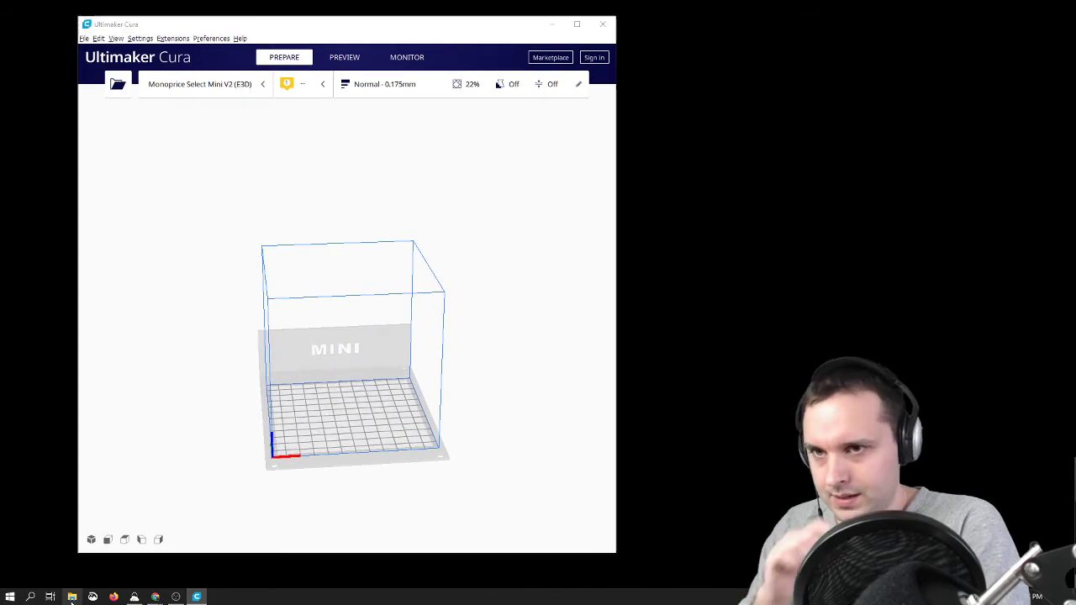
pyautogui.moveTo(379, 170); pyautogui.dragTo(773, 124)
pyautogui.click(696, 336)
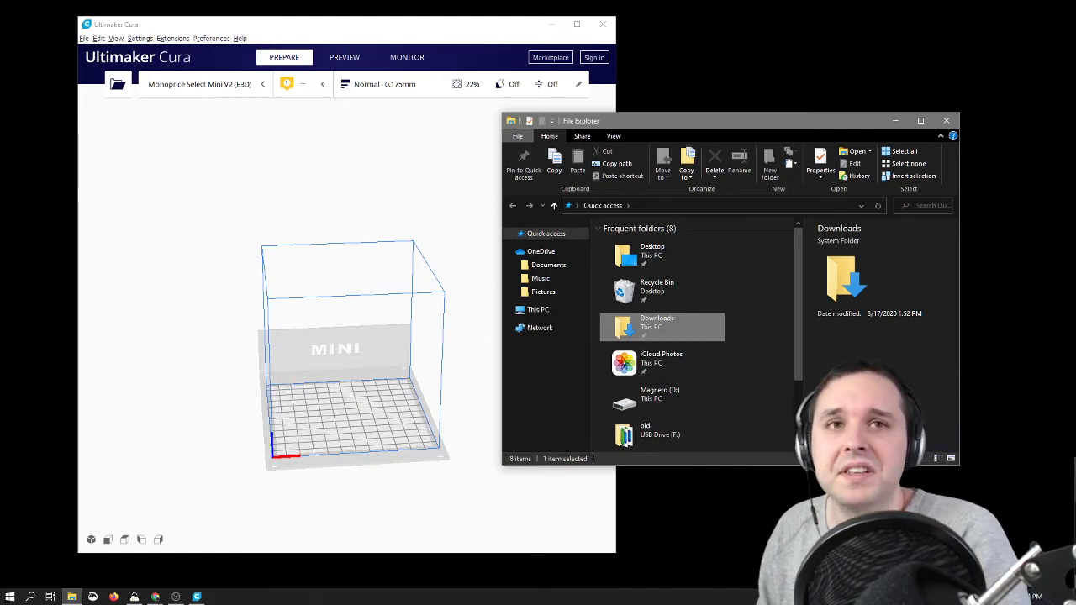
pyautogui.doubleClick(620, 327)
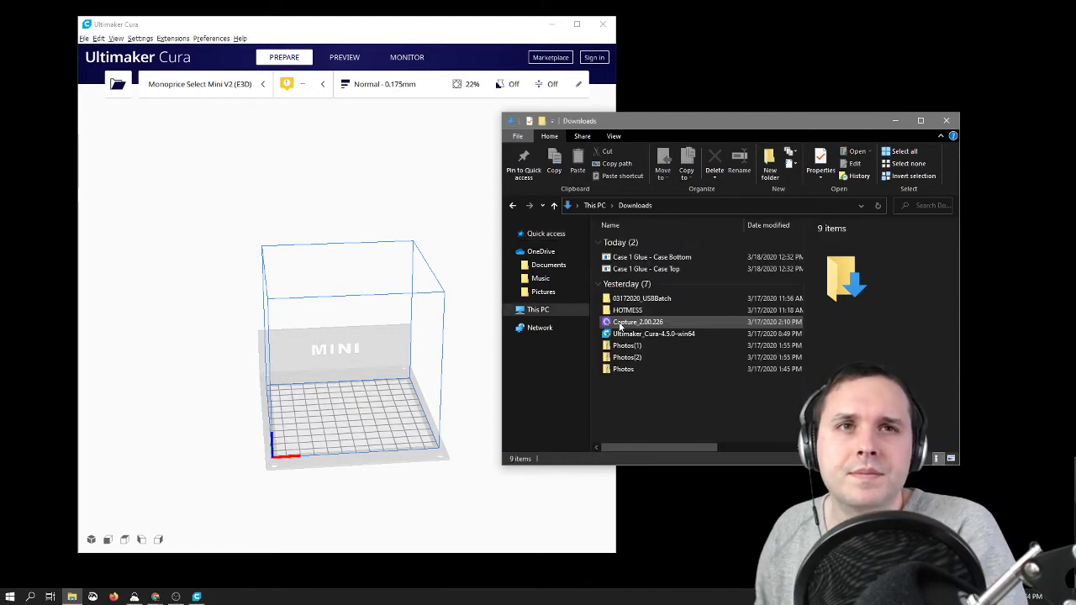
# Step: Load the Case 1 Glue - Case Bottom and Case 1 Glue - Case Top files together onto Cura's build plate
pyautogui.click(647, 257)
pyautogui.keyDown('shift'); pyautogui.click(647, 269); pyautogui.keyUp('shift')
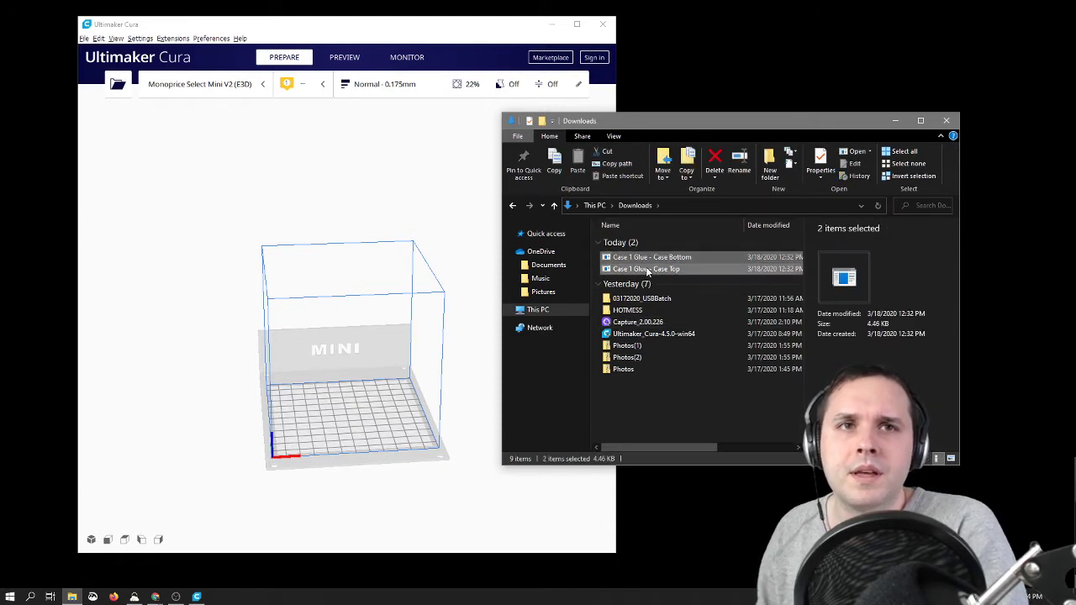
pyautogui.moveTo(340, 362); pyautogui.dragTo(325, 428)
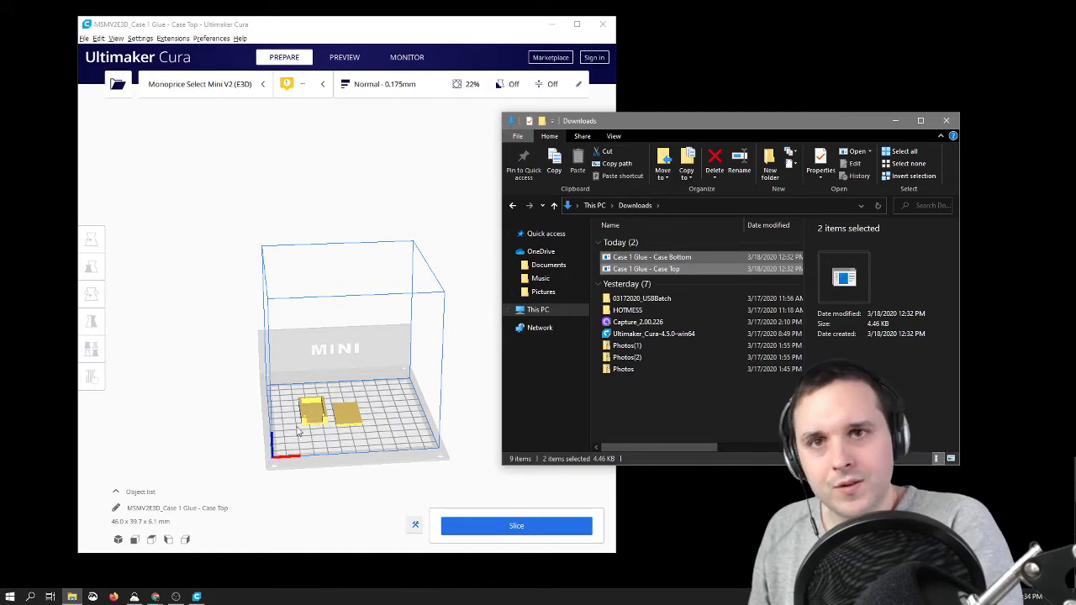
# Step: Move the flat Case Top closer beside the Case Bottom, to about X -4.5 mm and Y -4.1 mm
pyautogui.scroll(3, 338, 464)
pyautogui.scroll(-3, 340, 454)
pyautogui.moveTo(348, 444); pyautogui.dragTo(339, 335, button='right')
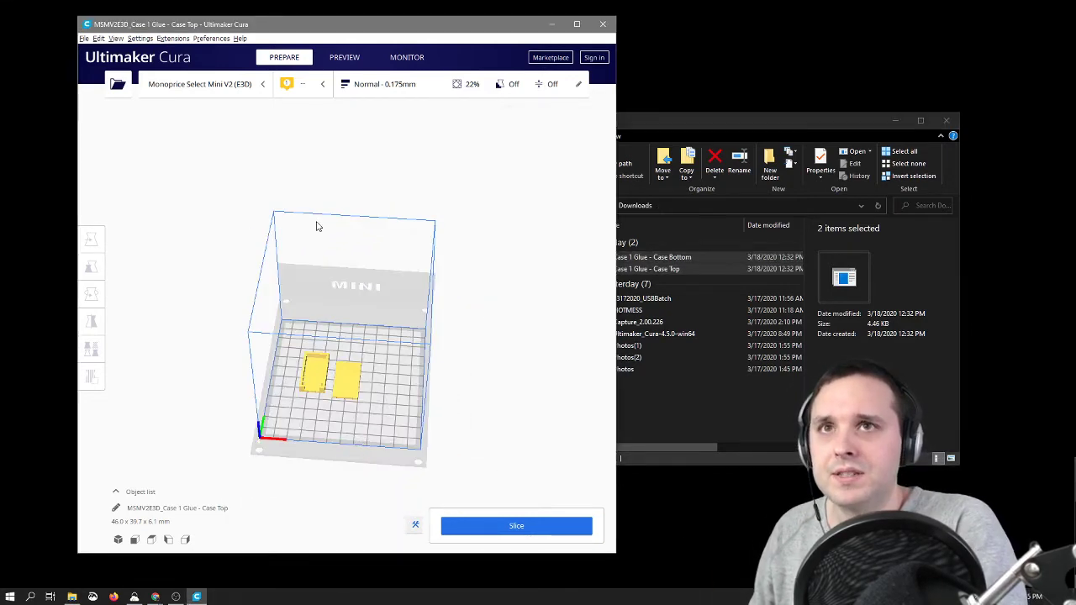
pyautogui.scroll(1, 344, 426)
pyautogui.scroll(6, 343, 427)
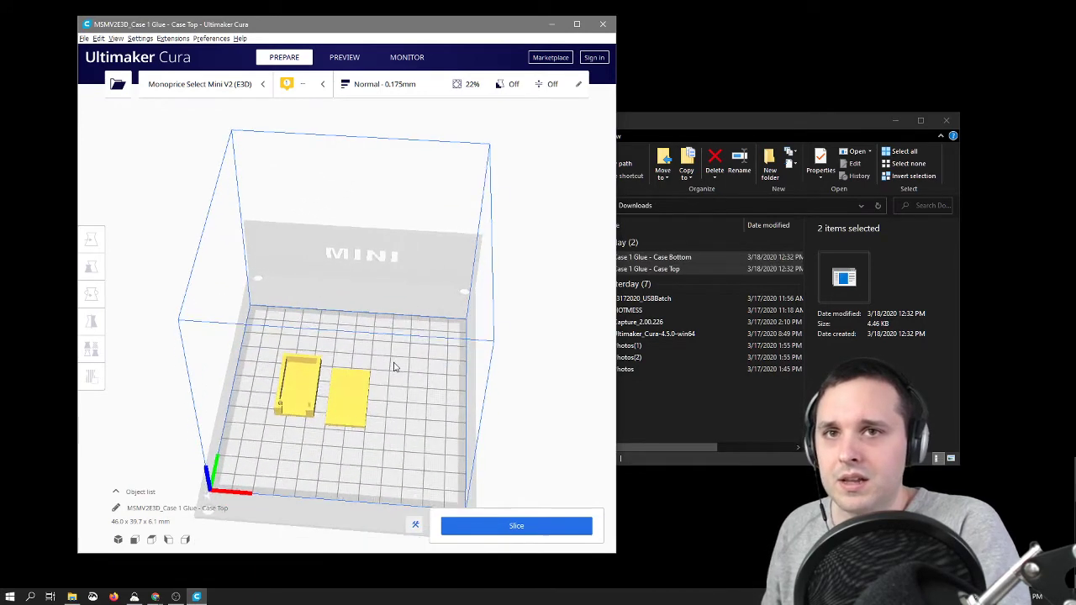
pyautogui.scroll(5, 322, 284)
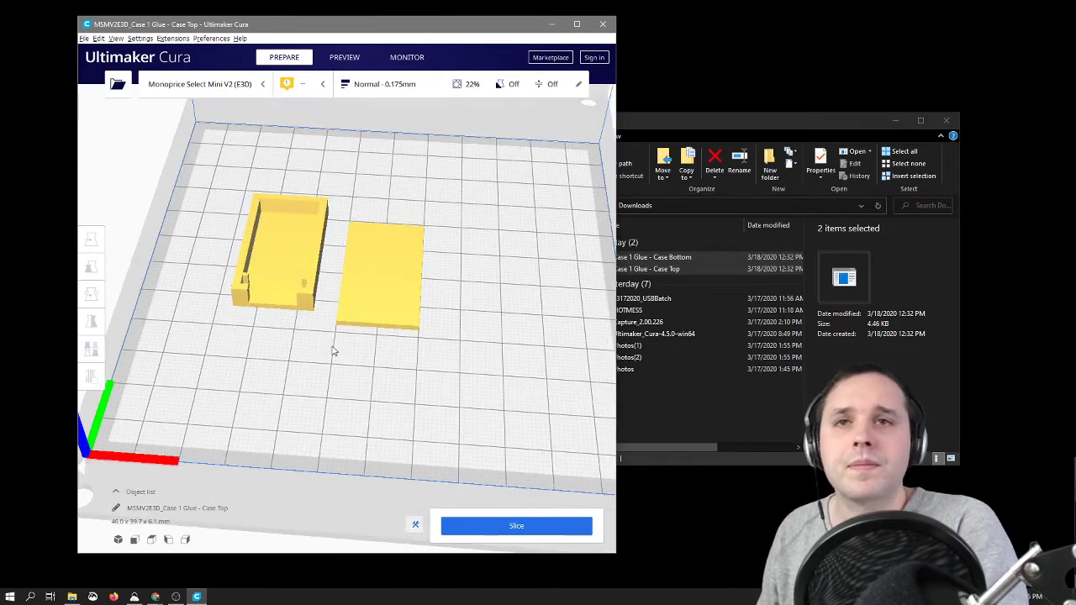
pyautogui.moveTo(379, 432); pyautogui.dragTo(394, 412, button='right')
pyautogui.click(390, 413)
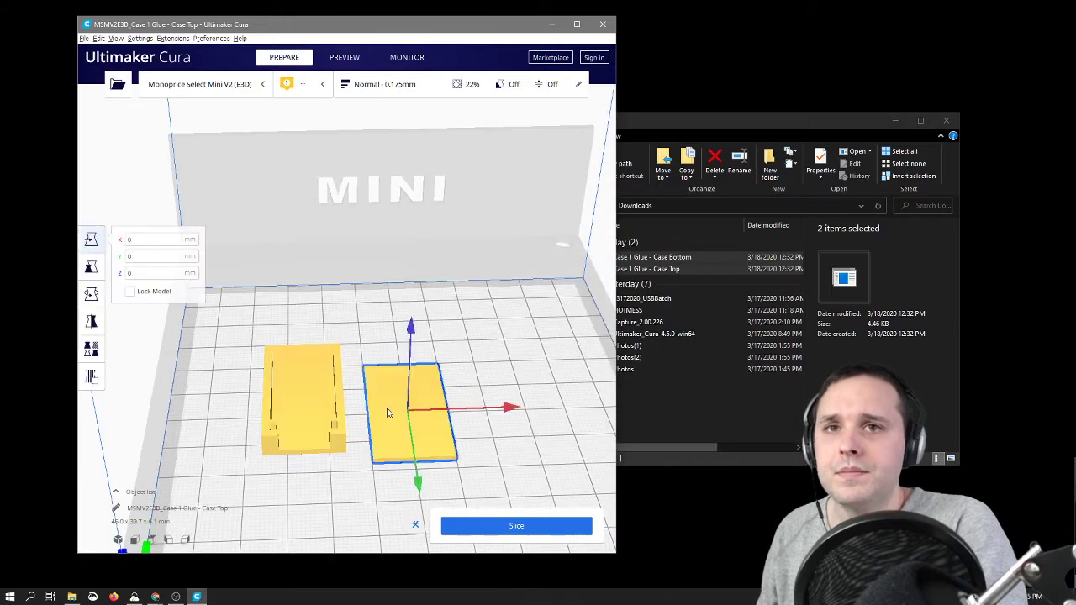
pyautogui.moveTo(411, 430); pyautogui.dragTo(390, 427)
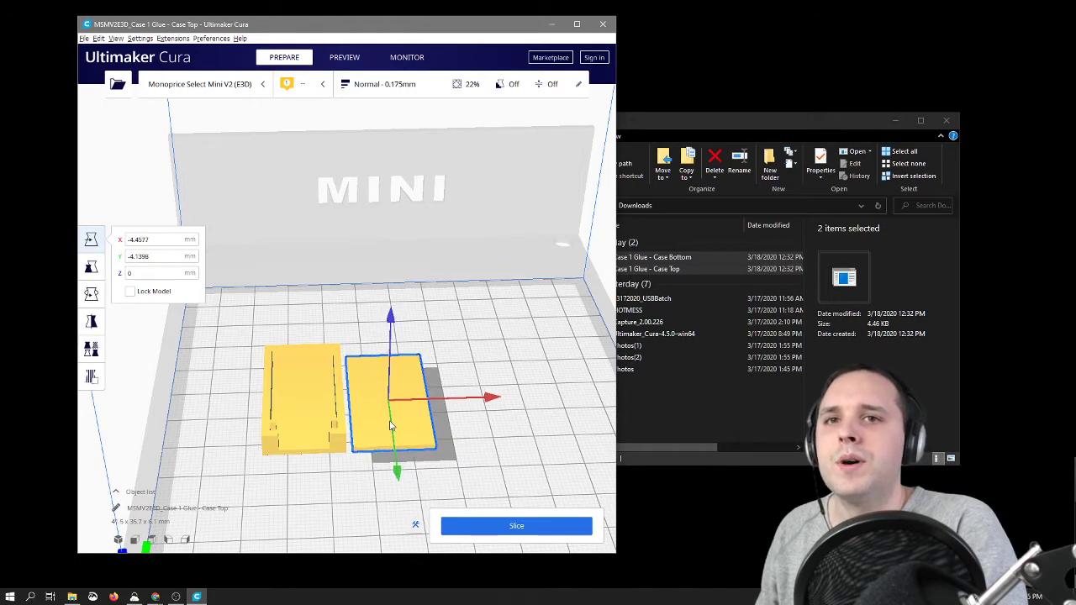
# Step: Rename the print job to KlevUsbTwitch03182020 and deselect the model
pyautogui.click(222, 509)
pyautogui.press('BackSpace')
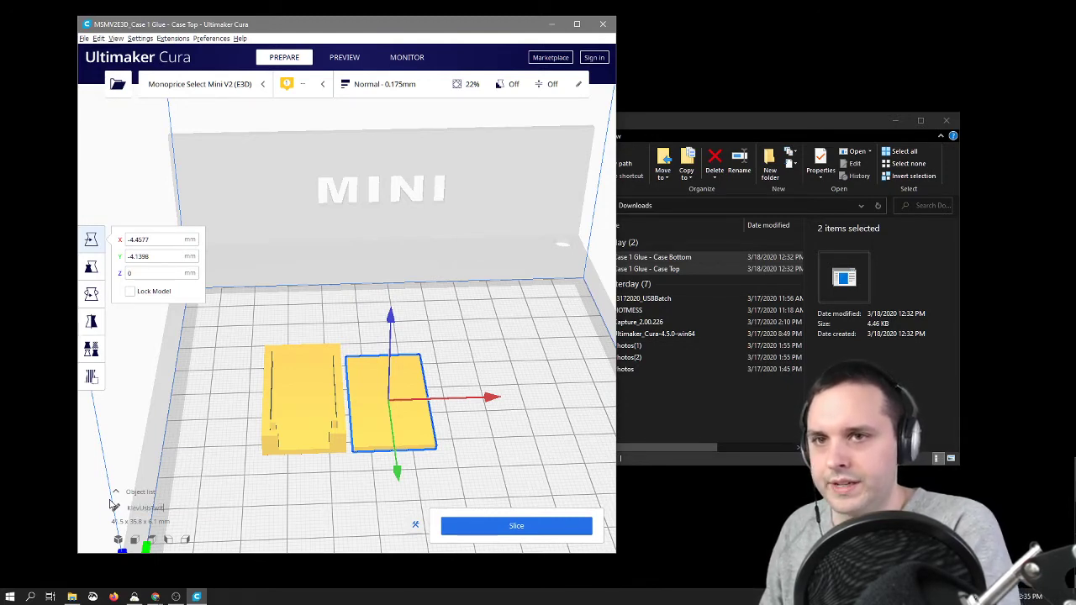
pyautogui.write('KlevUsbTwitch03182020')
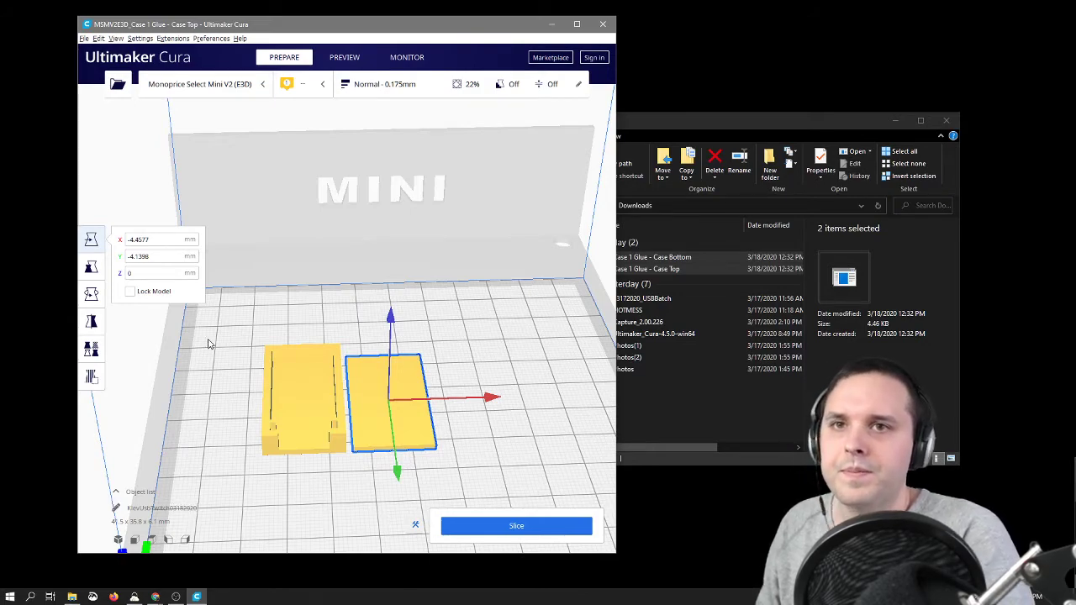
pyautogui.click(217, 372)
# Step: Remove the Pause at height script from the post-processing scripts
pyautogui.moveTo(505, 436); pyautogui.dragTo(459, 440, button='right')
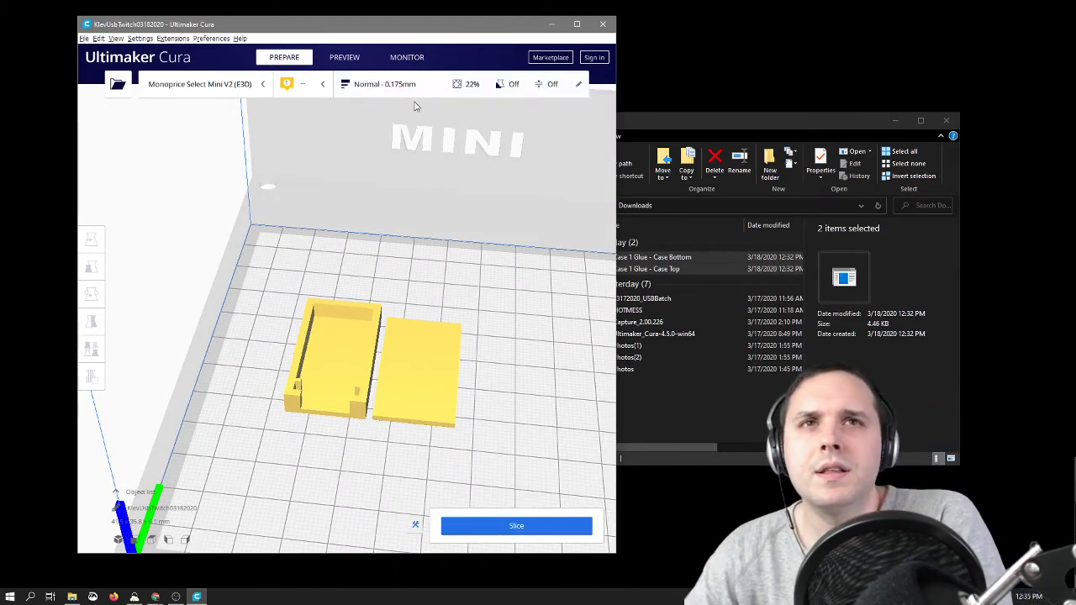
pyautogui.click(172, 39)
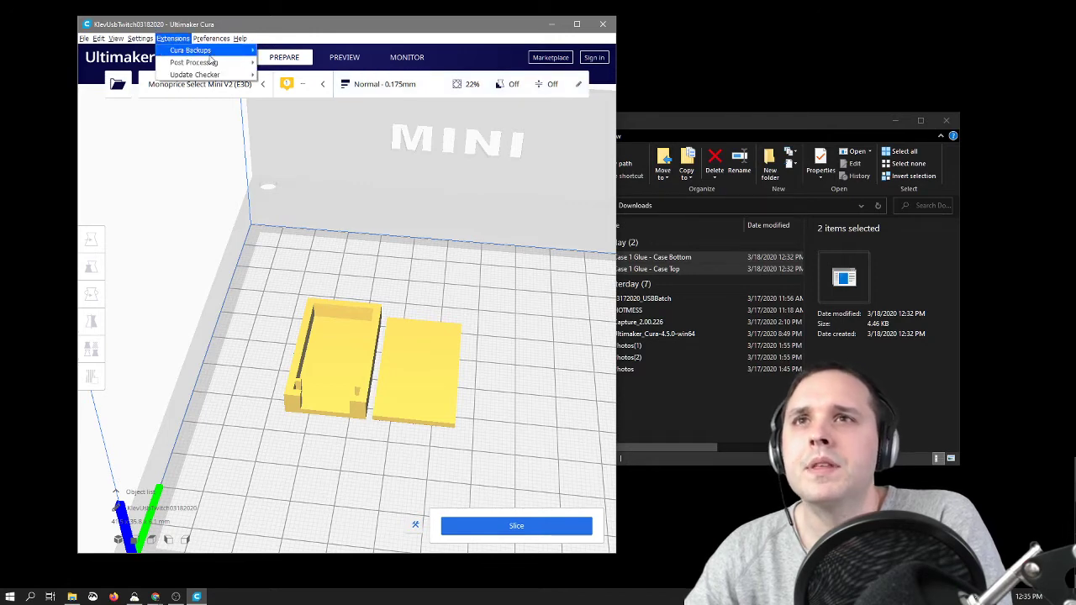
pyautogui.moveTo(220, 64)
pyautogui.click(282, 67)
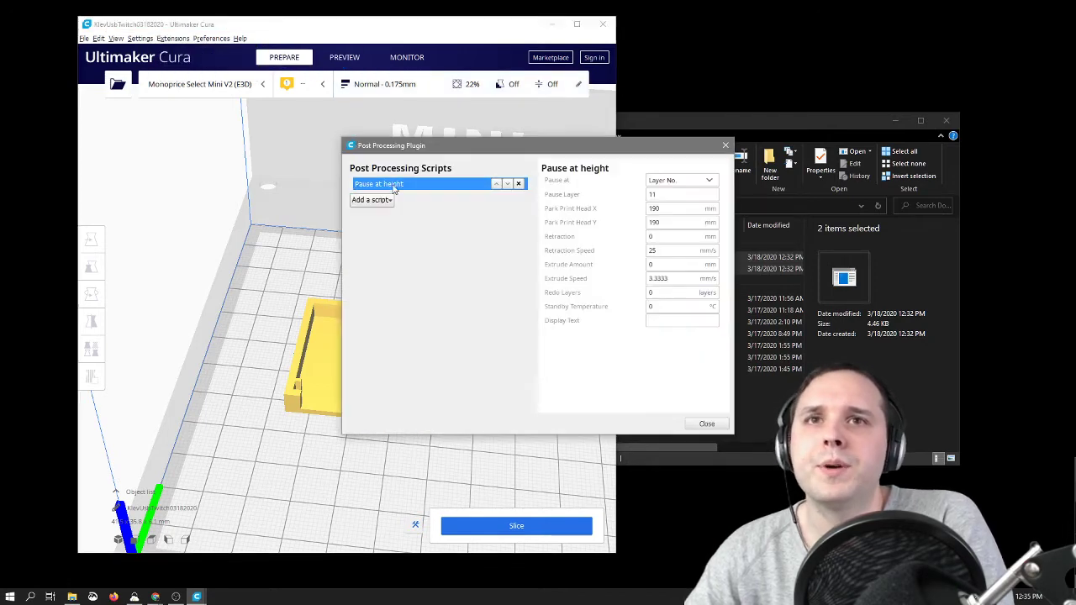
pyautogui.click(519, 184)
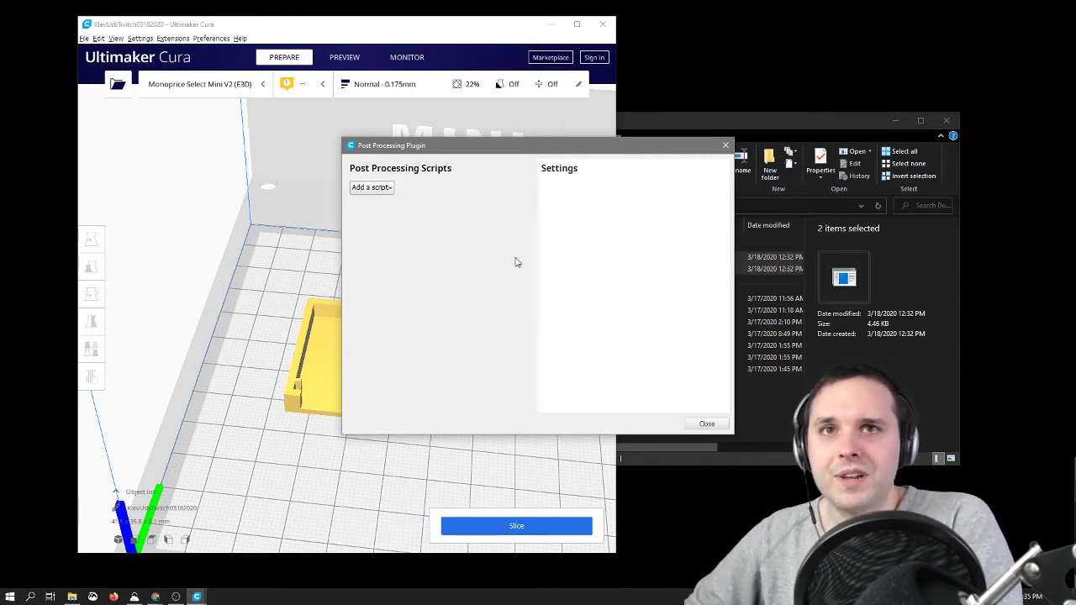
pyautogui.click(705, 423)
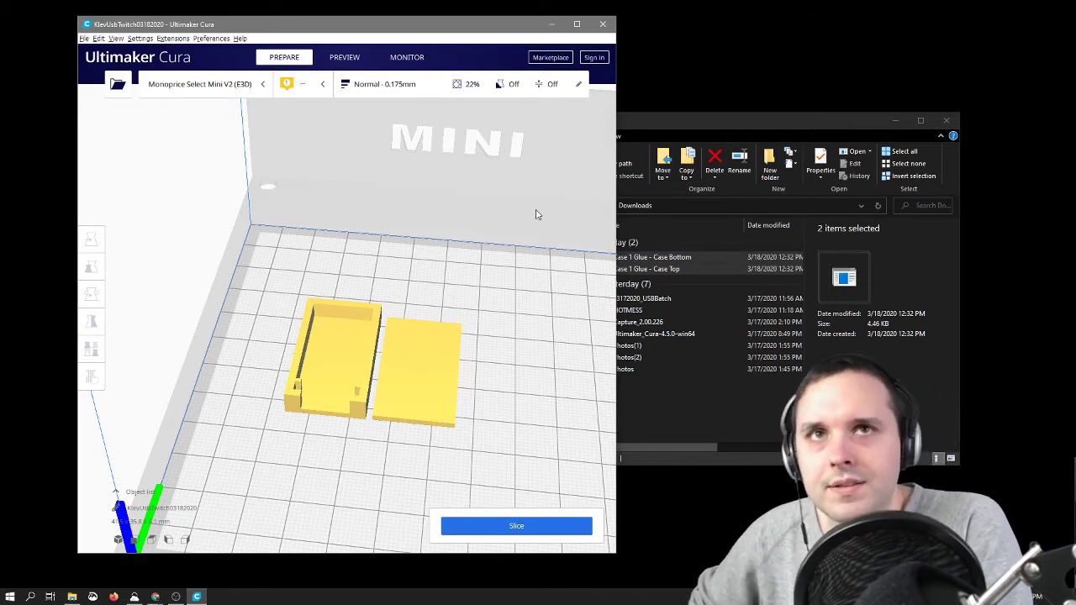
# Step: Set the Top/Bottom Pattern to Concentric in the custom Shell print settings
pyautogui.click(445, 94)
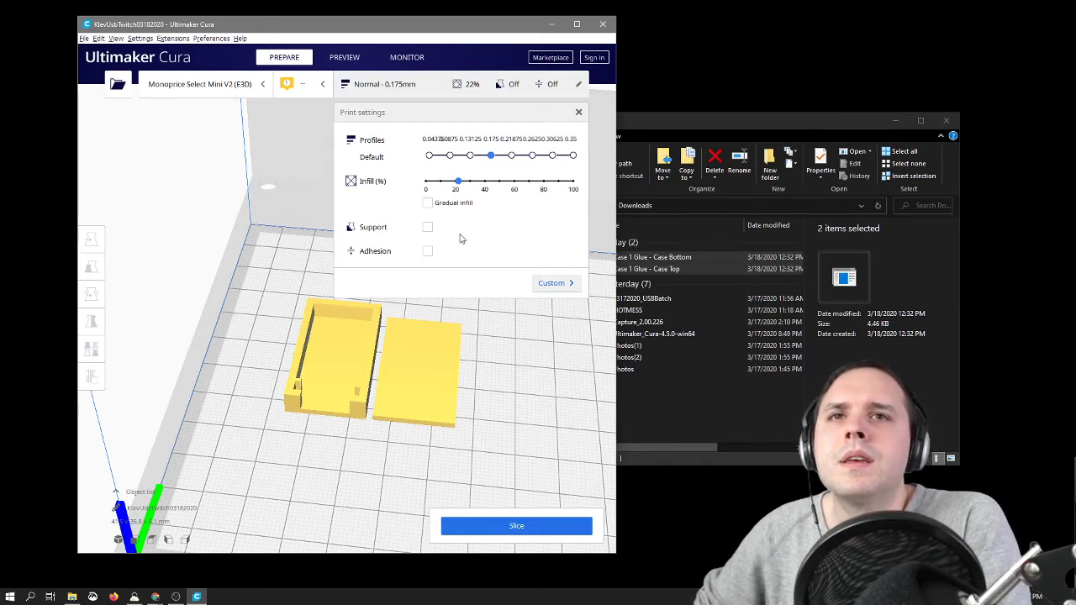
pyautogui.click(554, 284)
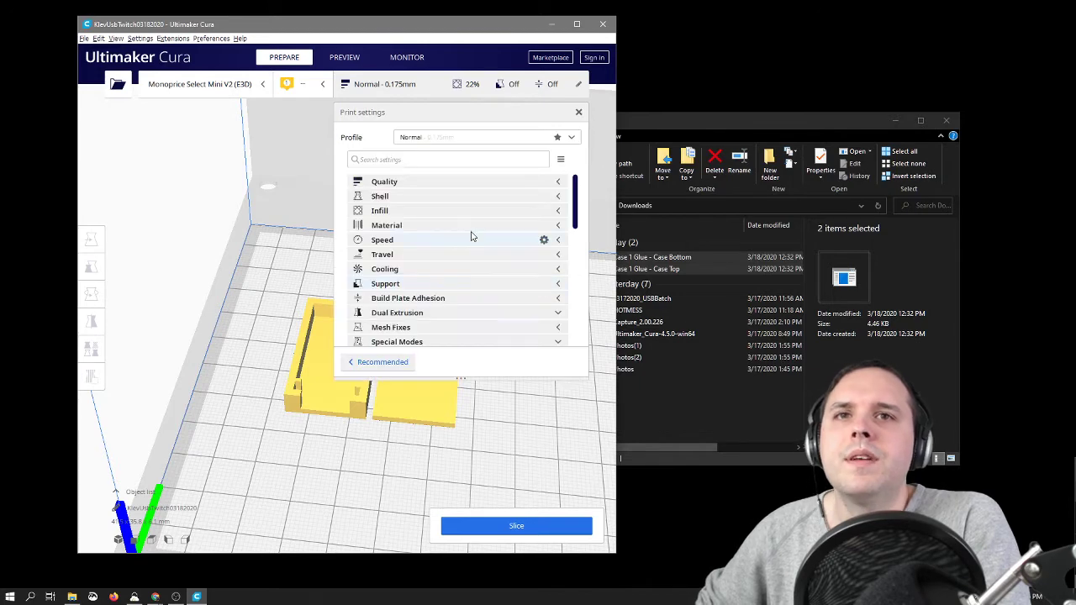
pyautogui.click(559, 198)
pyautogui.scroll(-2, 412, 278)
pyautogui.click(526, 300)
pyautogui.click(539, 328)
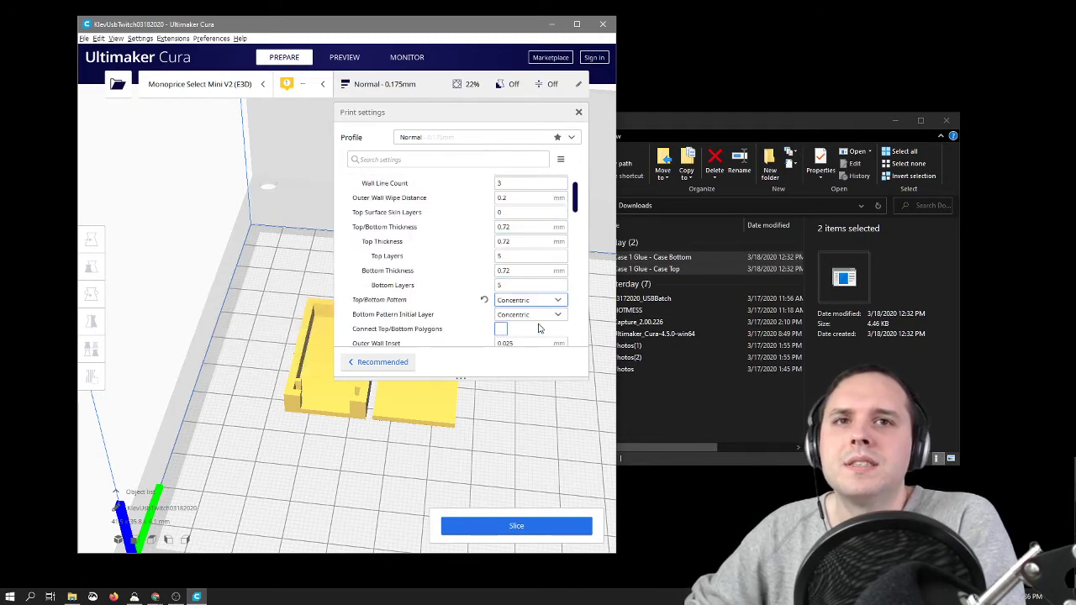
pyautogui.scroll(-2, 459, 314)
pyautogui.moveTo(472, 304)
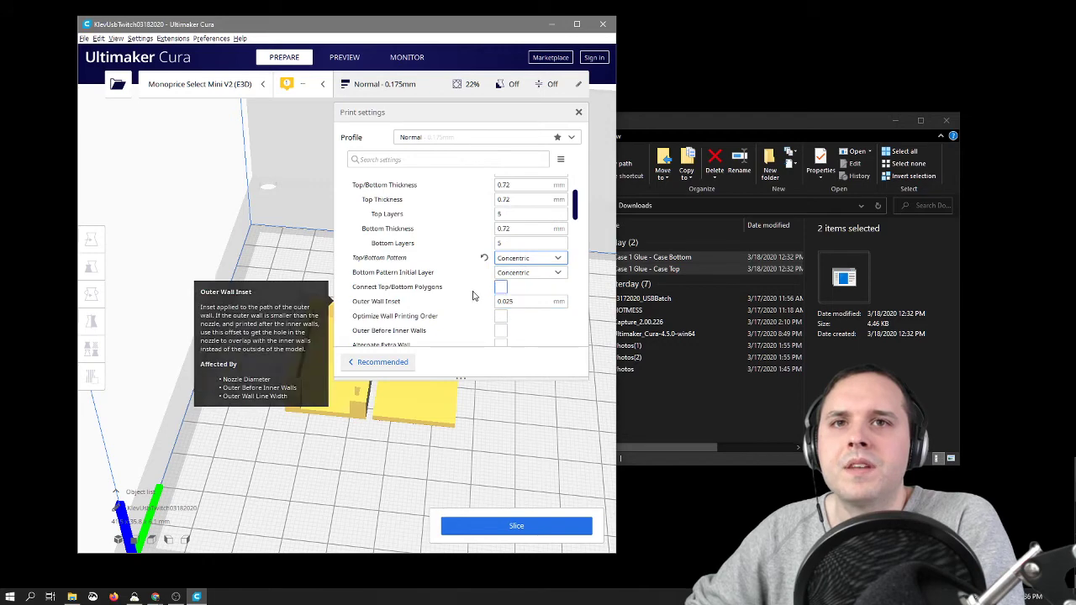
pyautogui.scroll(4, 472, 298)
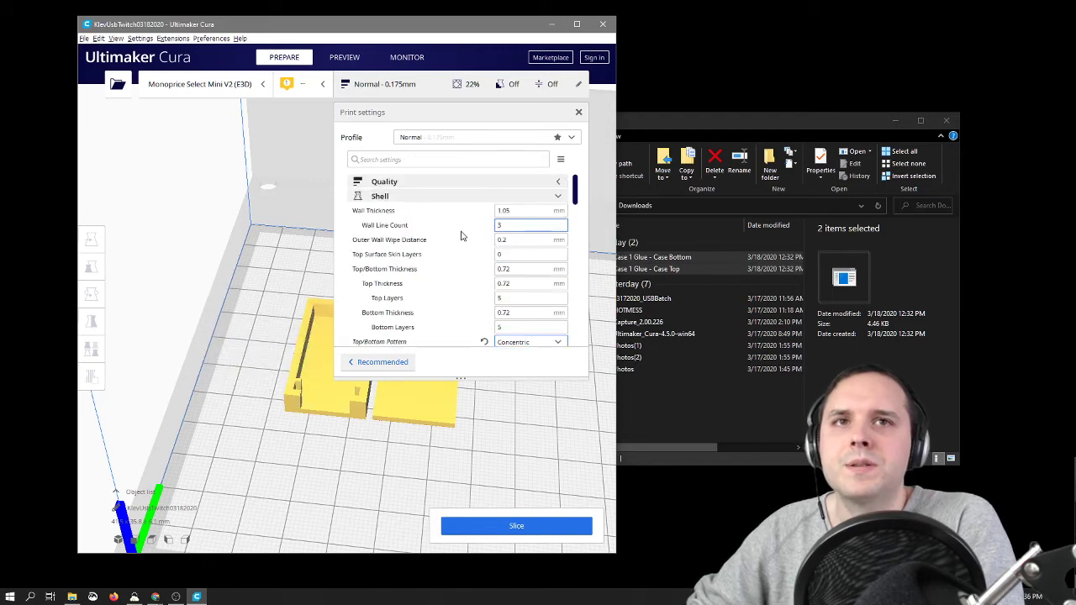
pyautogui.click(559, 197)
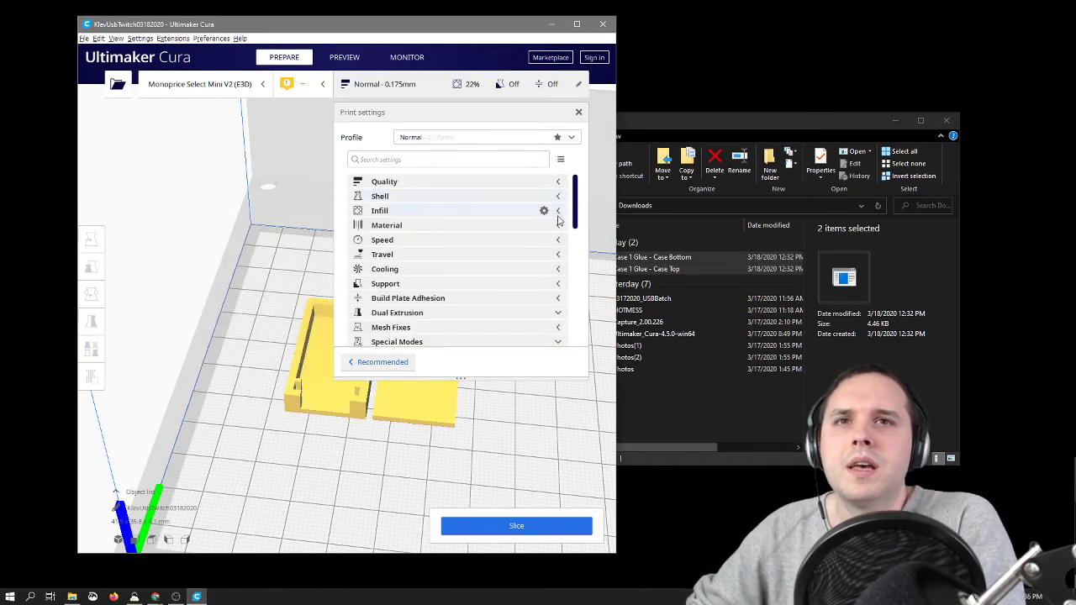
# Step: Slice both case parts and save the G-code to the removable drive NO NAME (F:)
pyautogui.click(541, 521)
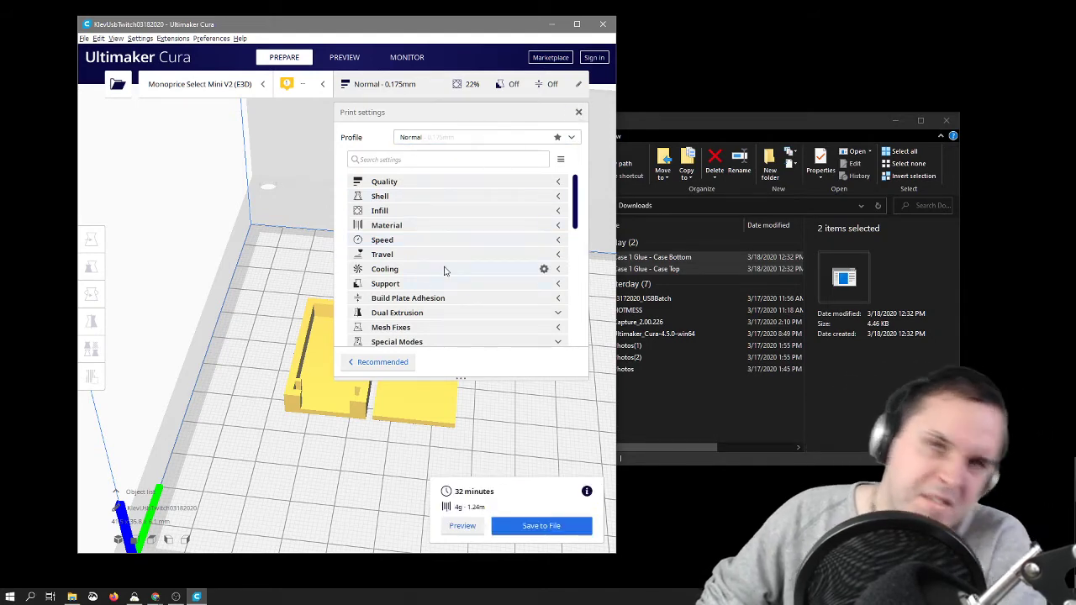
pyautogui.click(578, 112)
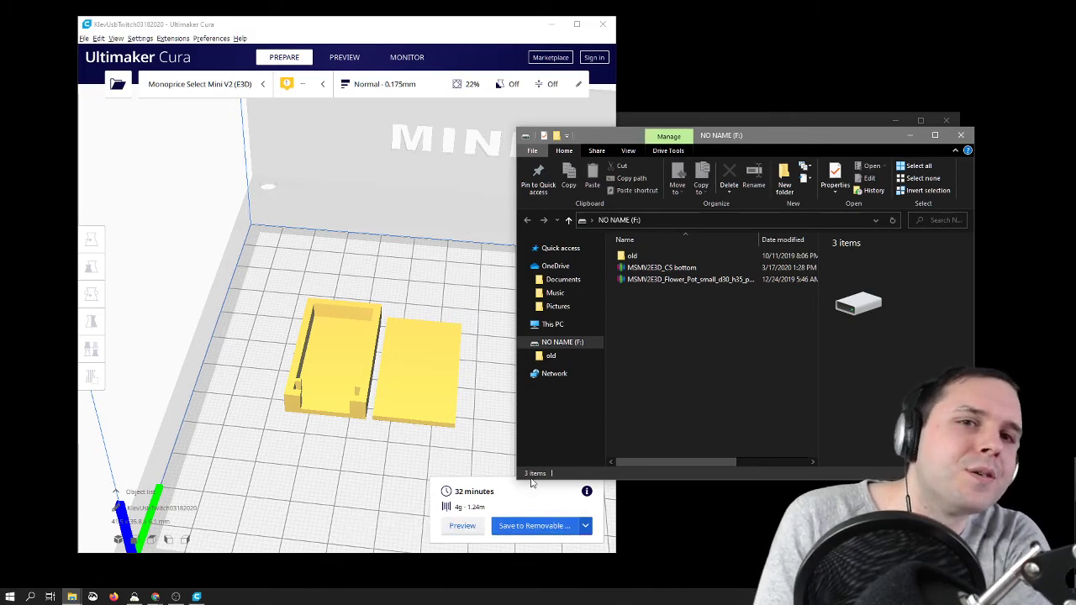
pyautogui.click(538, 527)
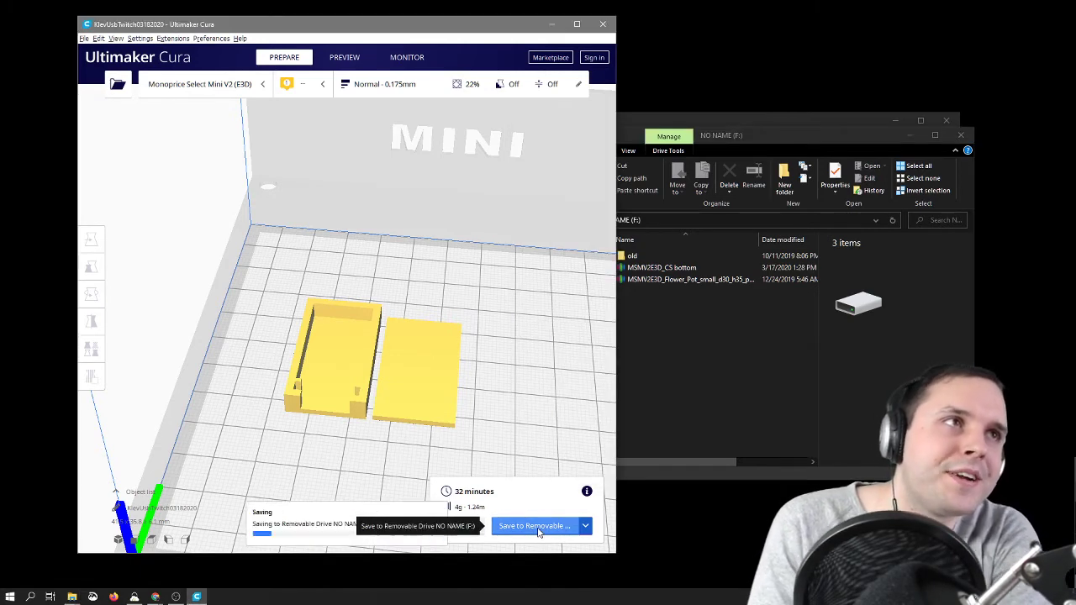
# Step: Move the MSMV2E3D_CS bottom file into the old folder on the NO NAME (F:) drive
pyautogui.click(668, 428)
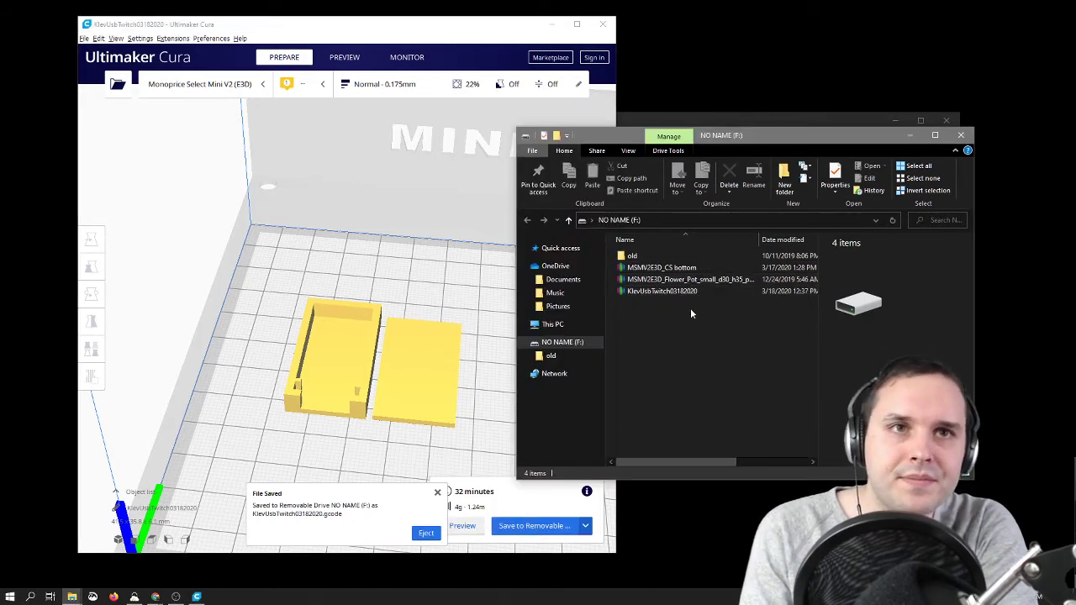
pyautogui.click(671, 279)
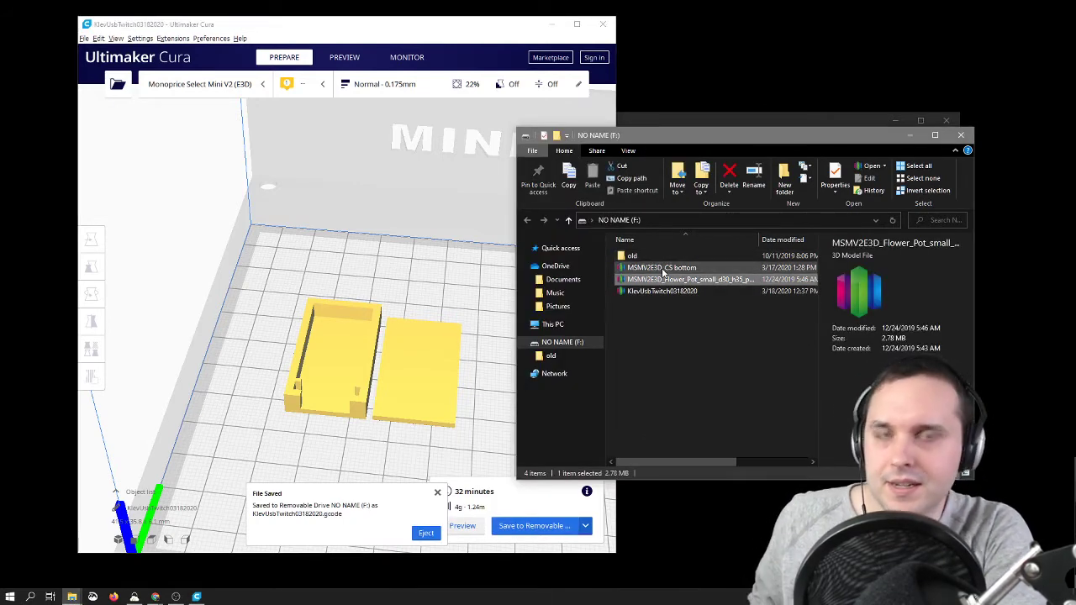
pyautogui.keyDown('ctrl'); pyautogui.click(663, 268); pyautogui.keyUp('ctrl')
pyautogui.click(667, 269)
pyautogui.moveTo(669, 276); pyautogui.dragTo(649, 256)
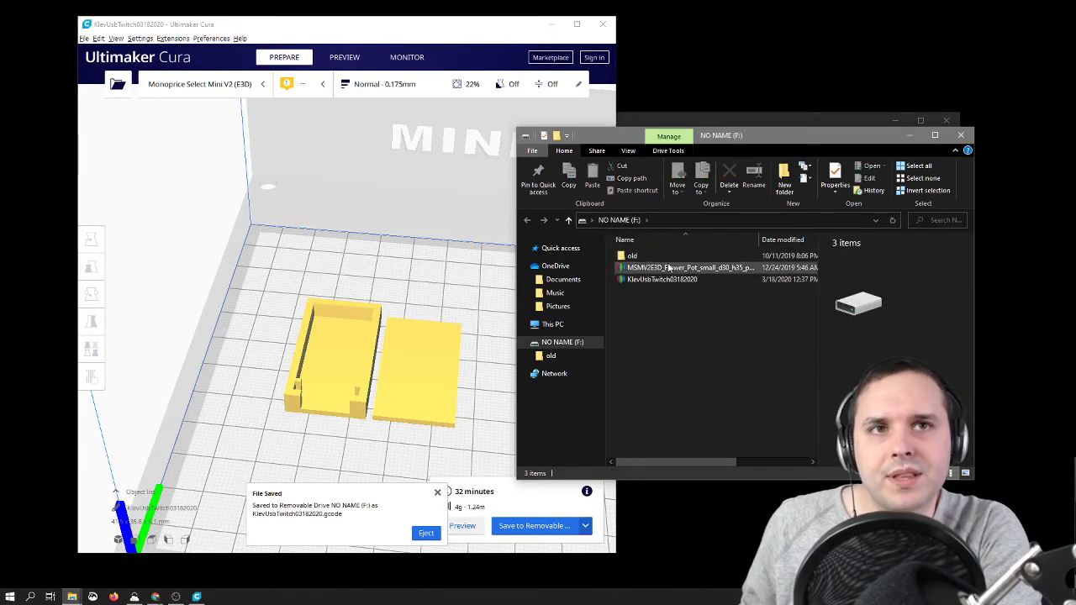
# Step: Rename the flower pot file to FLOWERPOT, move it into the old folder, and switch back to Ultimaker Cura
pyautogui.click(669, 267)
pyautogui.rightClick(669, 268)
pyautogui.click(702, 444)
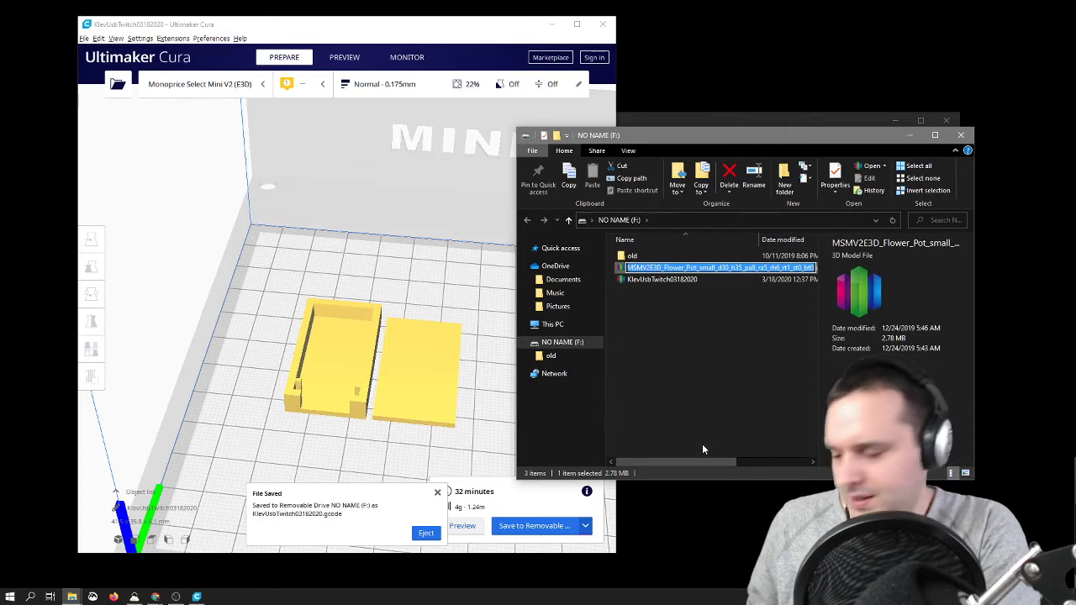
pyautogui.write('F')
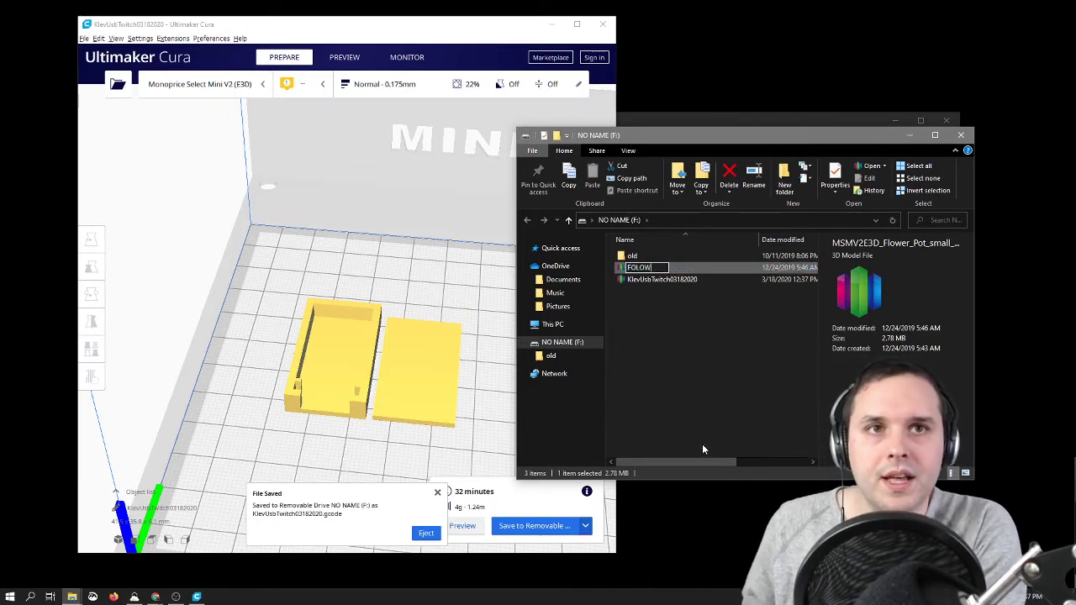
pyautogui.write('LOWE')
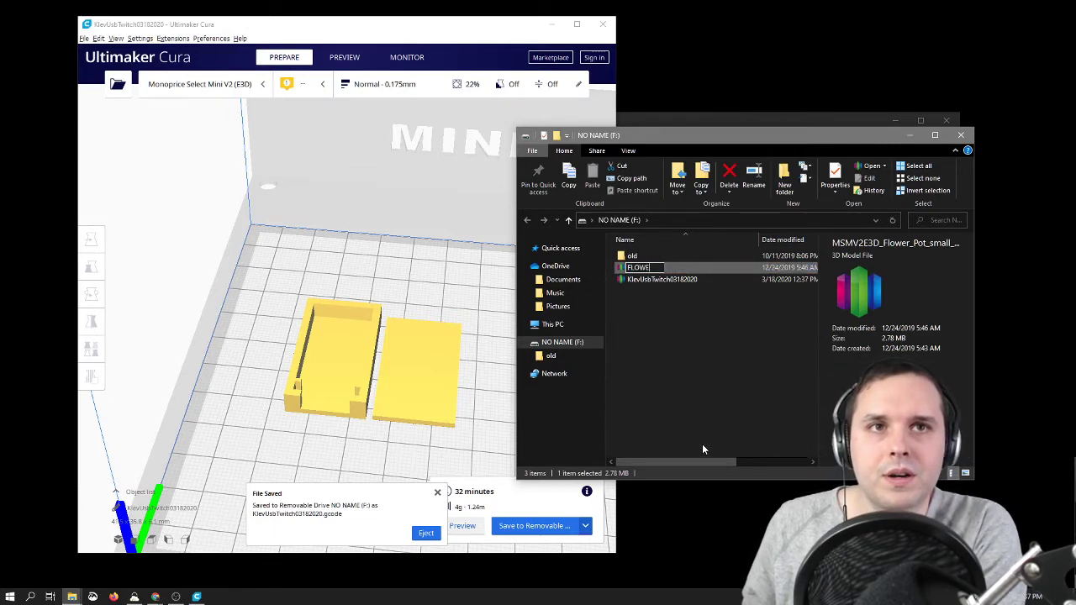
pyautogui.write('RPOT')
pyautogui.press('Return')
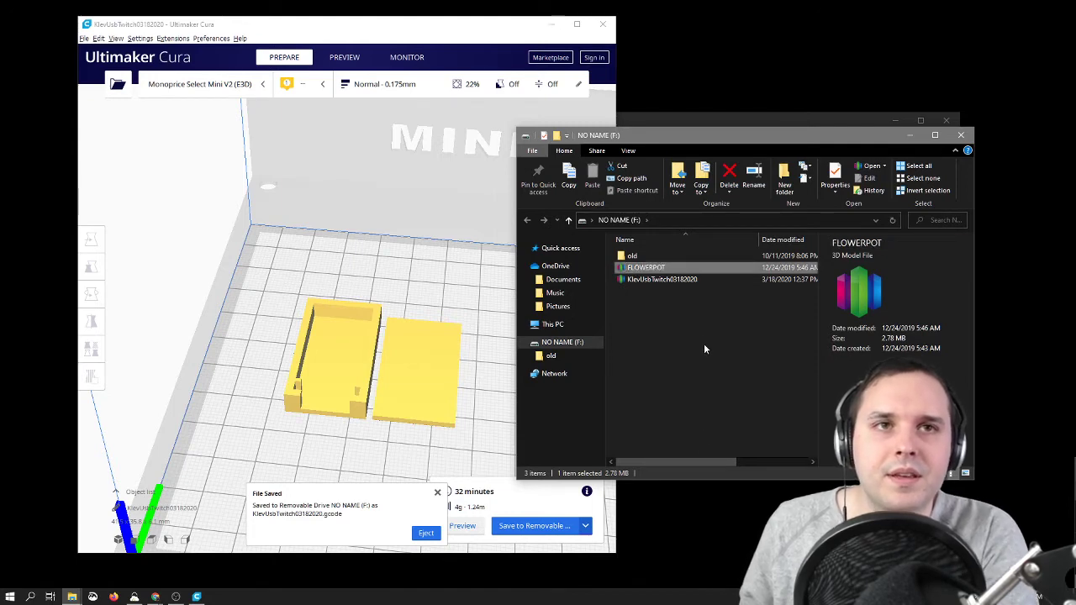
pyautogui.moveTo(664, 273); pyautogui.dragTo(652, 263)
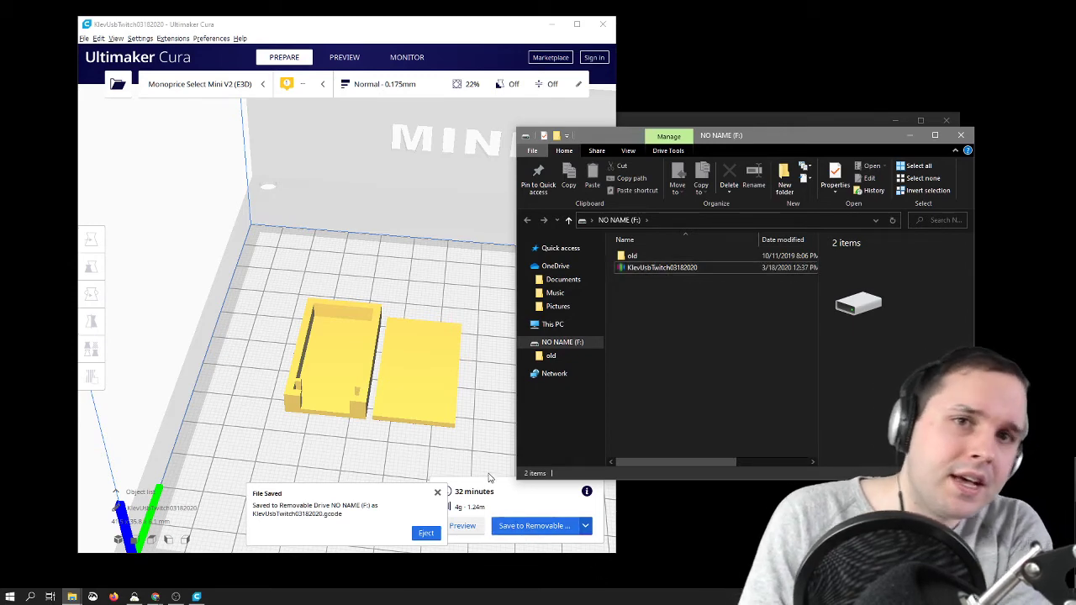
pyautogui.click(476, 451)
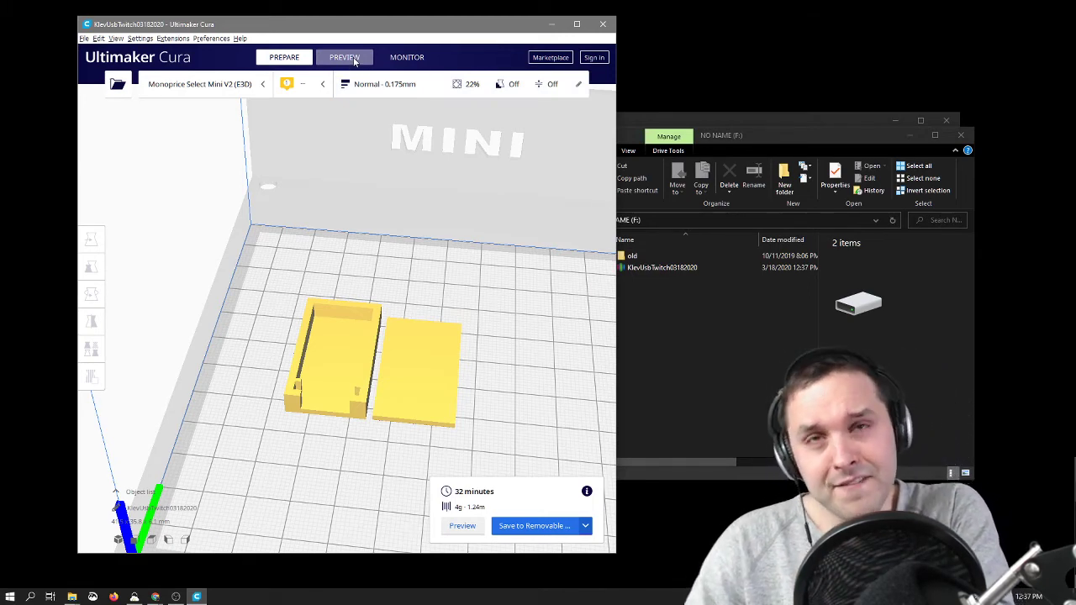
# Step: Preview the sliced case parts in layer view and play the toolpath simulation of layer 34, stopping it partway
pyautogui.click(355, 61)
pyautogui.moveTo(487, 434); pyautogui.dragTo(531, 459, button='right')
pyautogui.scroll(3, 454, 434)
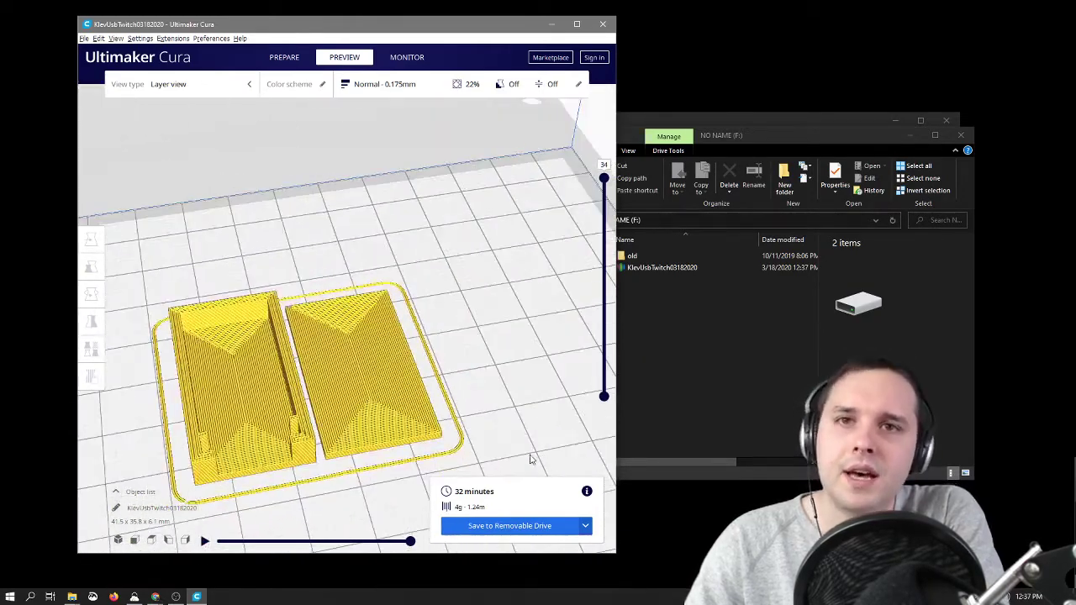
pyautogui.click(206, 543)
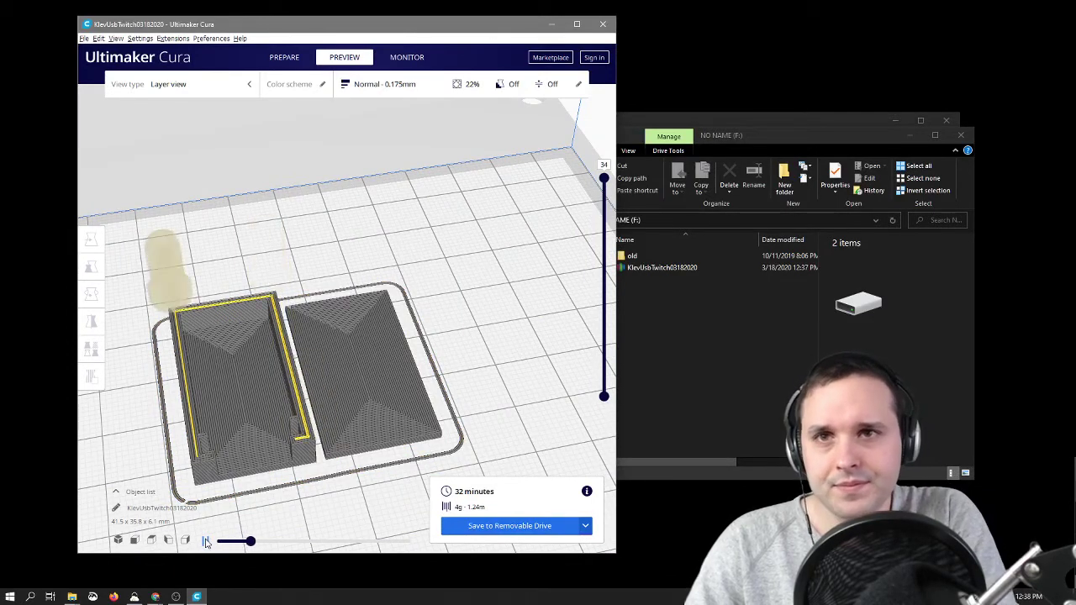
pyautogui.click(206, 543)
pyautogui.moveTo(340, 488)
pyautogui.mouseDown(button='right')
pyautogui.moveTo(339, 471)
pyautogui.moveTo(303, 485)
pyautogui.moveTo(331, 496)
pyautogui.mouseUp(button='right')
pyautogui.scroll(5, 252, 400)
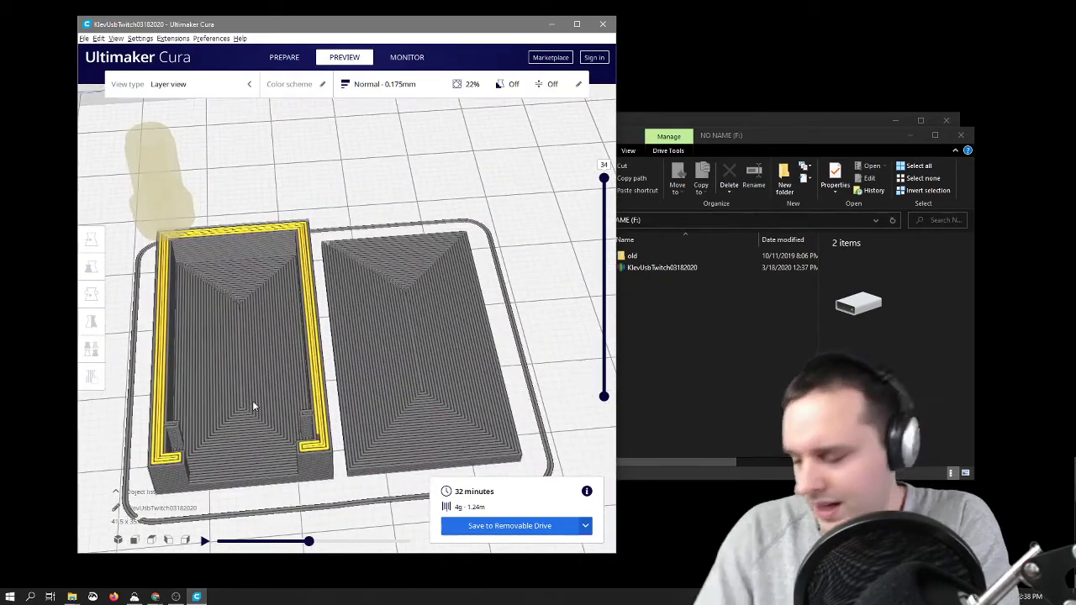
# Step: Examine the wall lines, open-end corners and concentric floor pattern of the open case part up close in the layer preview
pyautogui.click(254, 401)
pyautogui.moveTo(295, 388); pyautogui.dragTo(255, 422, button='right')
pyautogui.moveTo(255, 421)
pyautogui.mouseDown(button='middle')
pyautogui.moveTo(311, 386)
pyautogui.moveTo(334, 393)
pyautogui.moveTo(262, 410)
pyautogui.mouseUp(button='middle')
pyautogui.scroll(5, 257, 322)
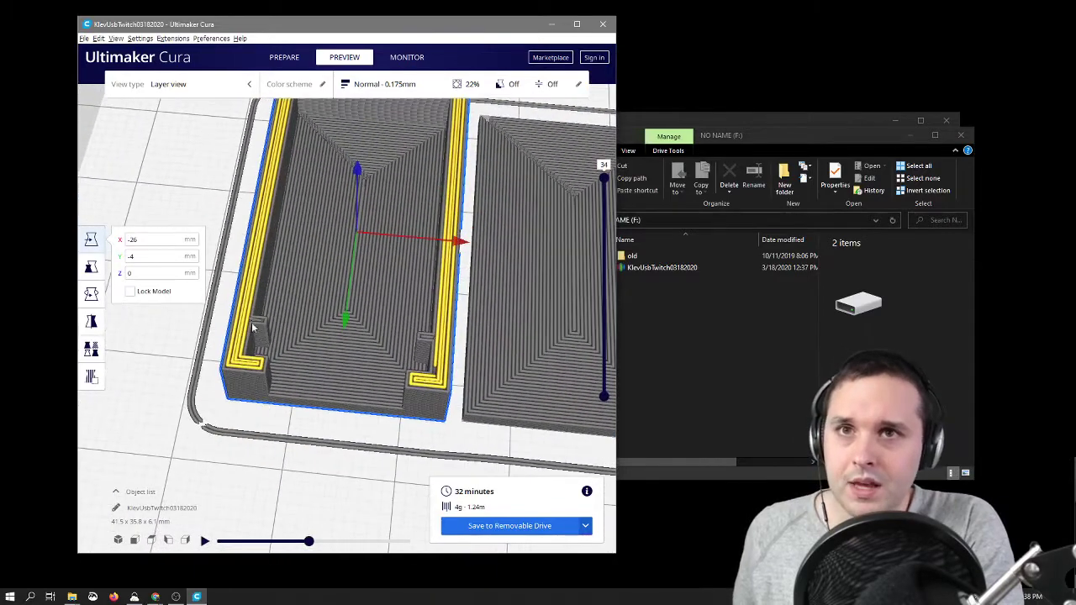
pyautogui.moveTo(281, 353); pyautogui.dragTo(302, 318, button='right')
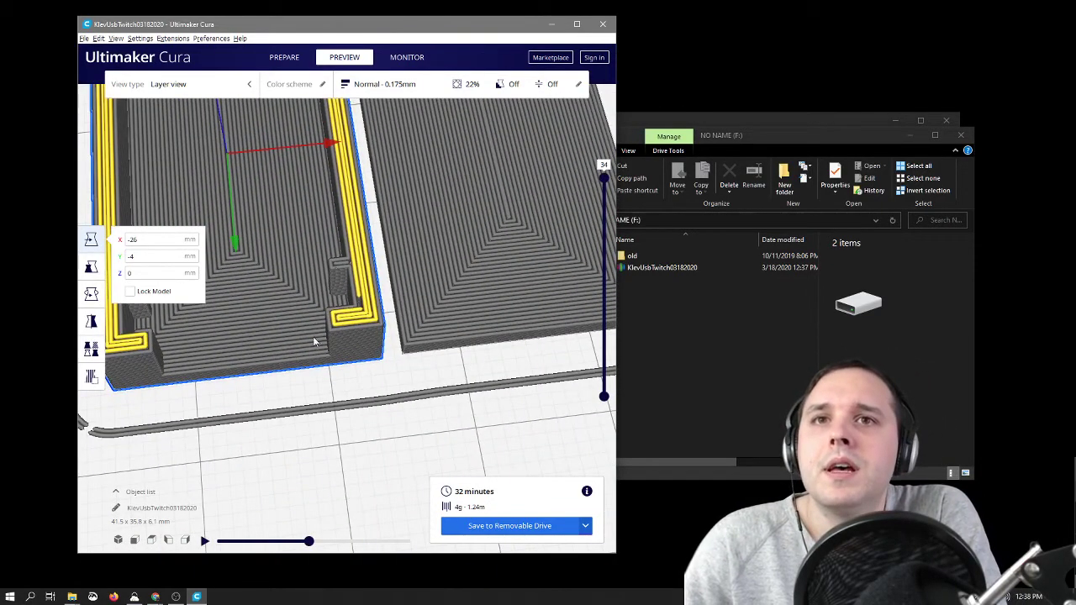
pyautogui.rightClick(252, 251)
pyautogui.click(516, 398)
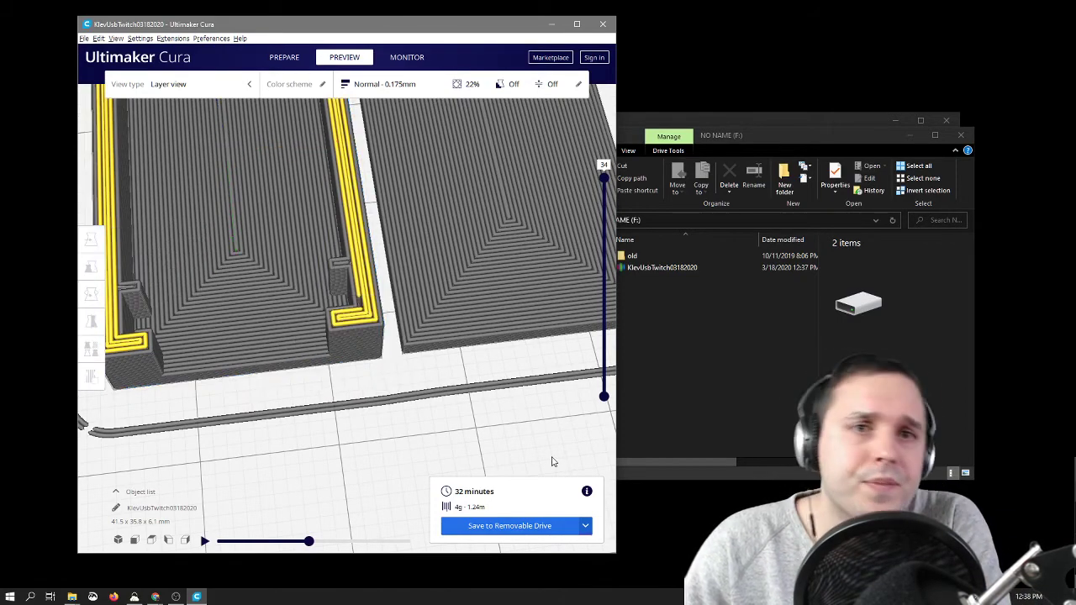
pyautogui.scroll(-4, 550, 457)
pyautogui.scroll(-5, 551, 446)
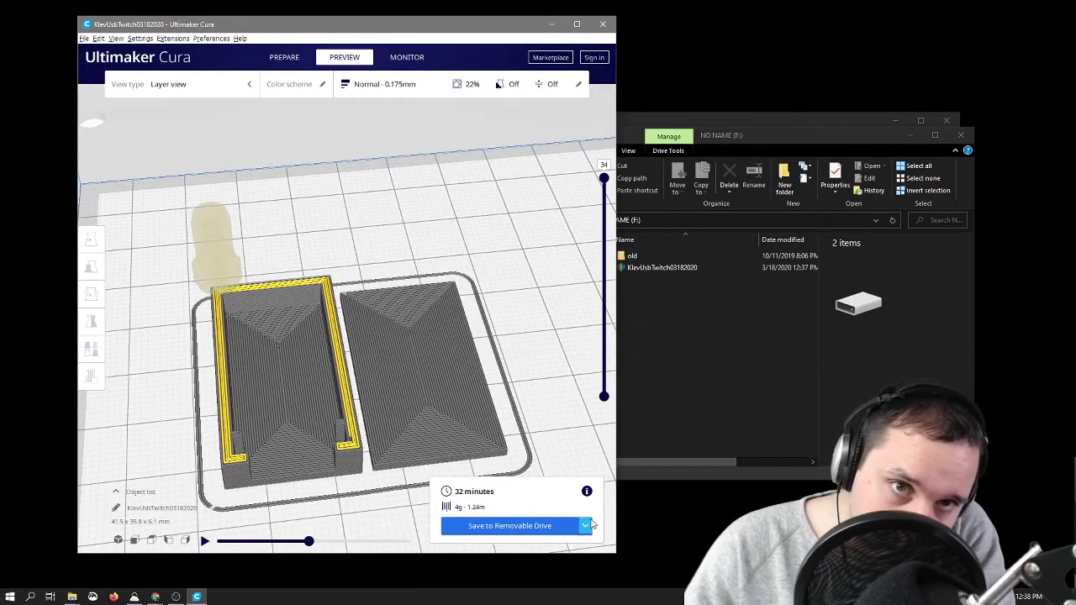
# Step: Switch to File Explorer and eject the NO NAME (F:) removable drive
pyautogui.click(667, 343)
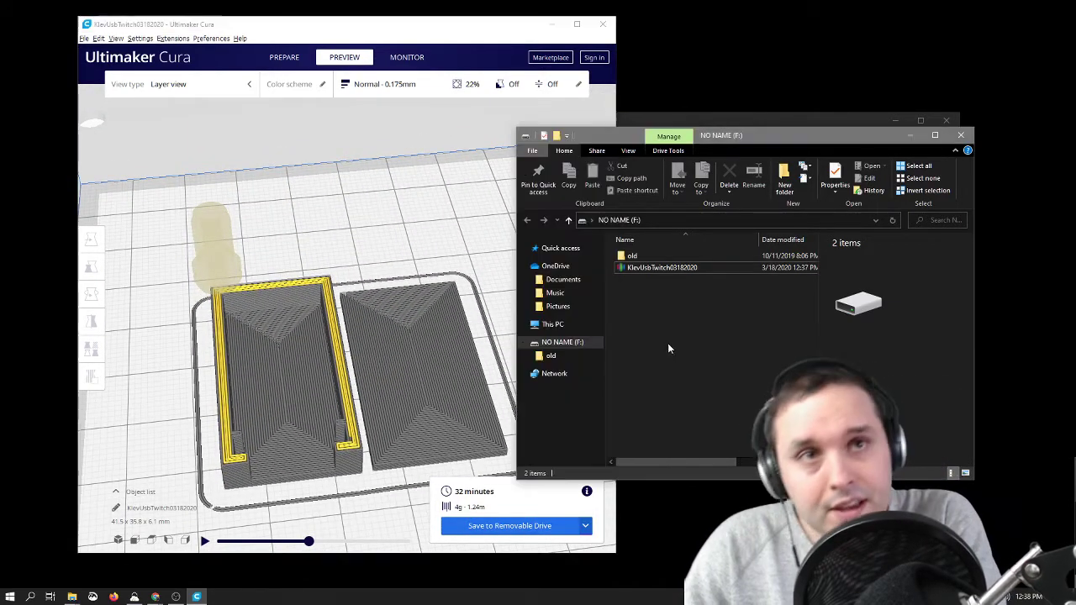
pyautogui.rightClick(554, 340)
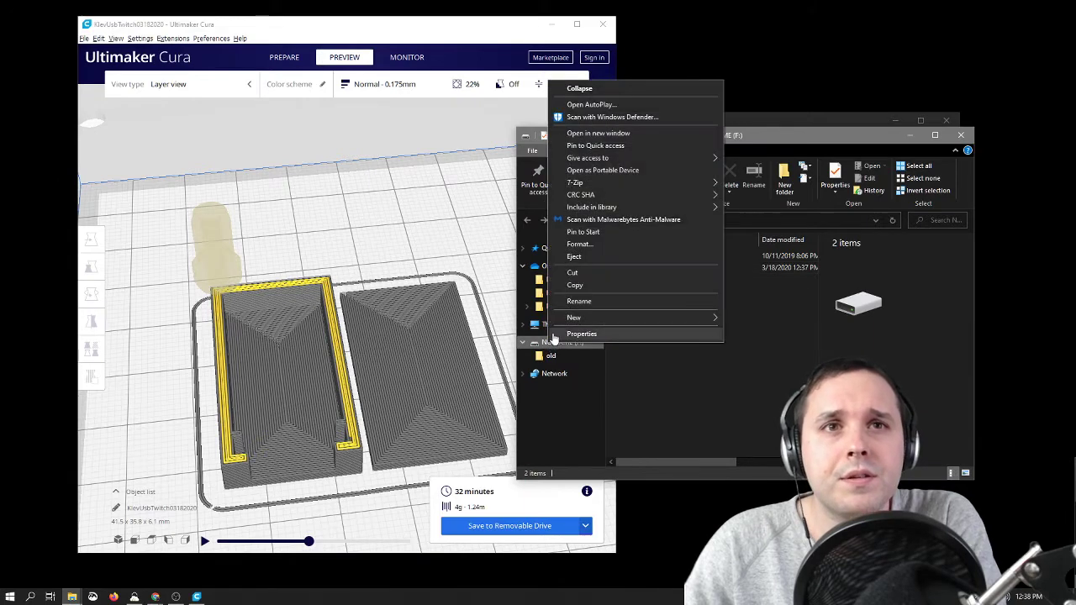
pyautogui.click(573, 256)
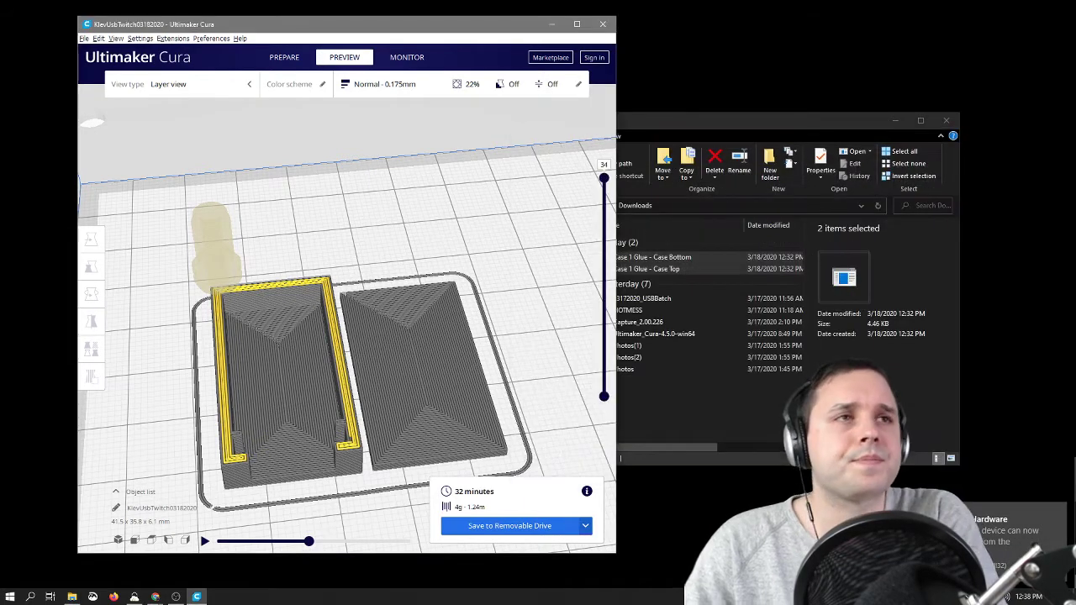
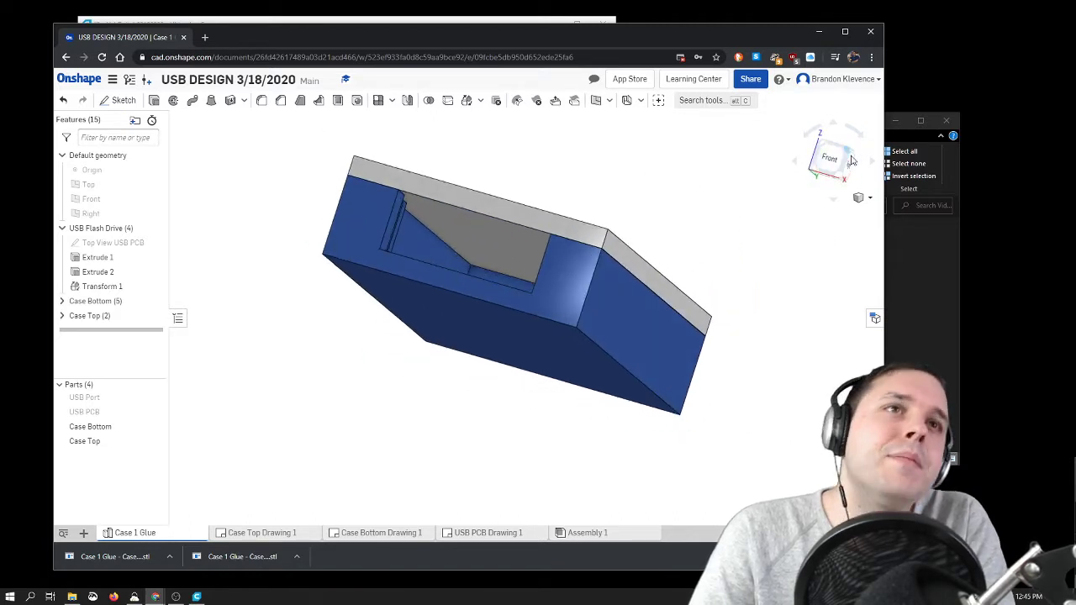
# Step: Review the dimensioned Top View USB PCB sketch in the USB Flash Drive folder from the top view and close it
pyautogui.click(832, 172)
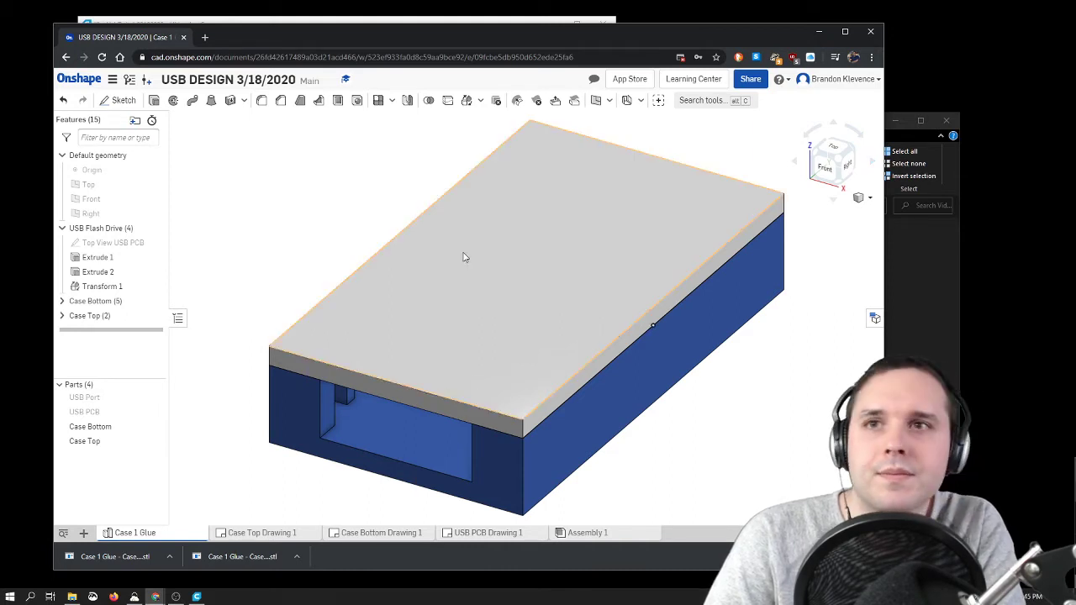
pyautogui.click(65, 229)
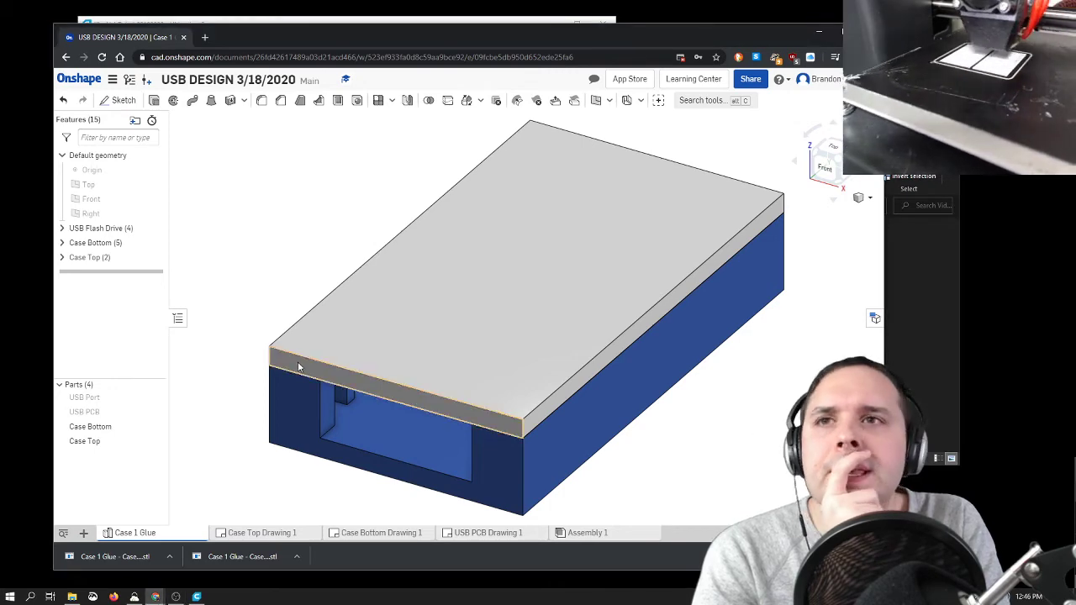
pyautogui.click(61, 229)
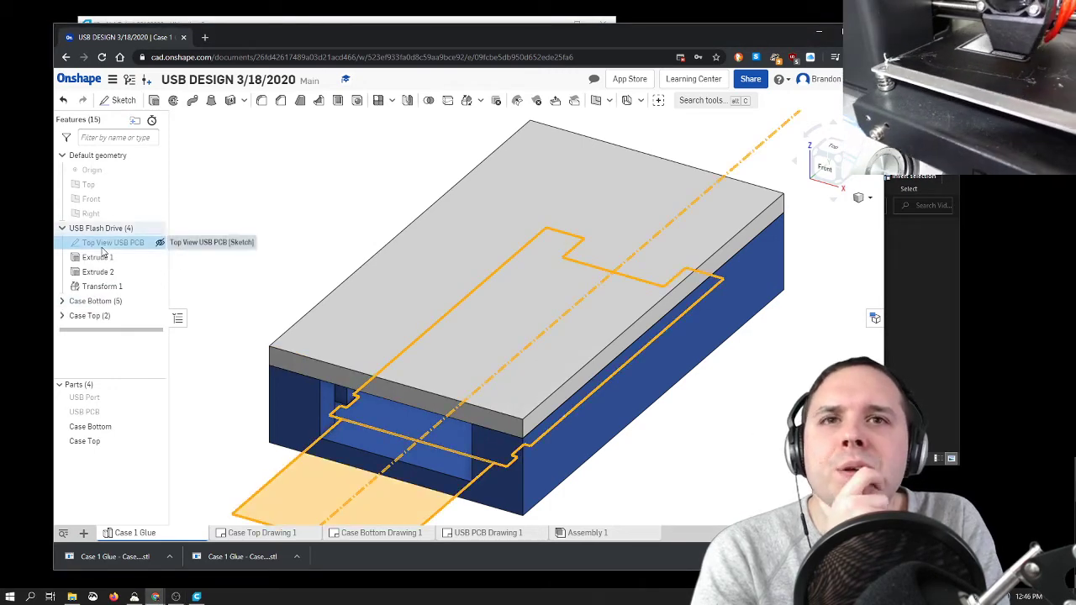
pyautogui.doubleClick(94, 245)
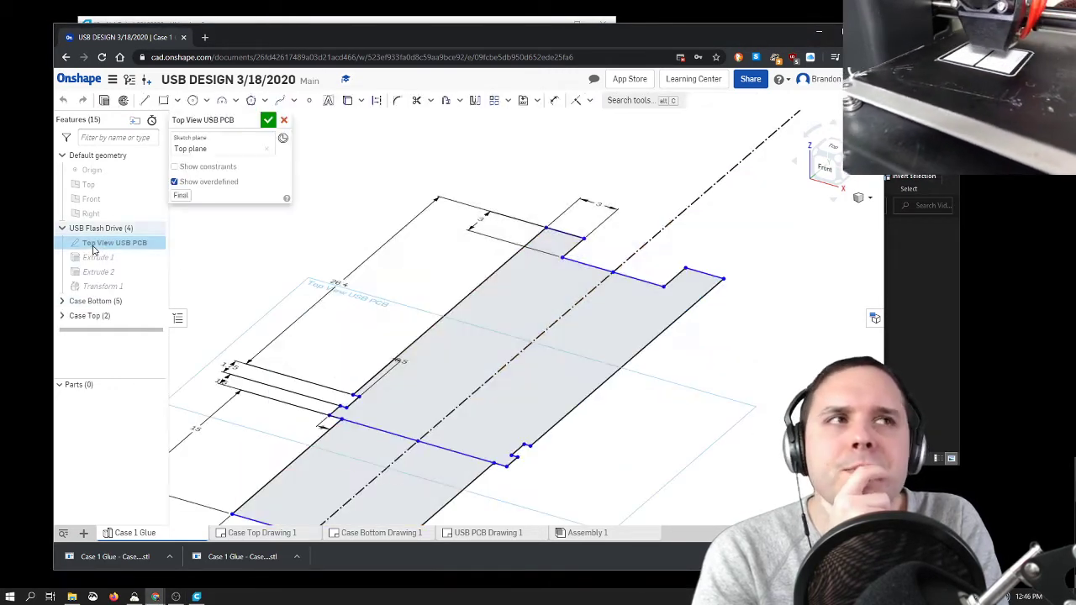
pyautogui.click(835, 149)
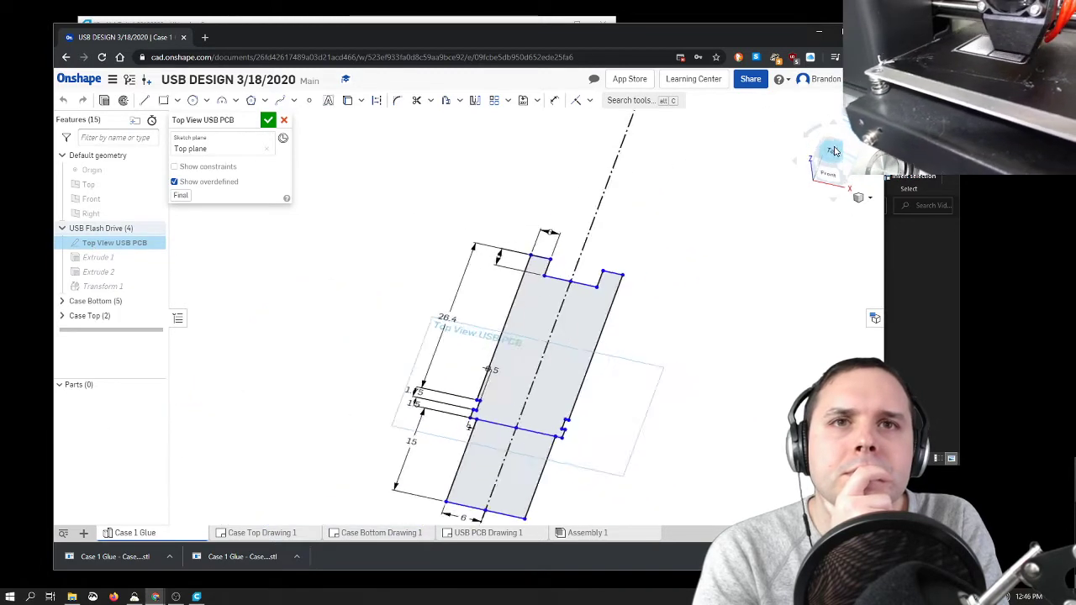
pyautogui.click(267, 121)
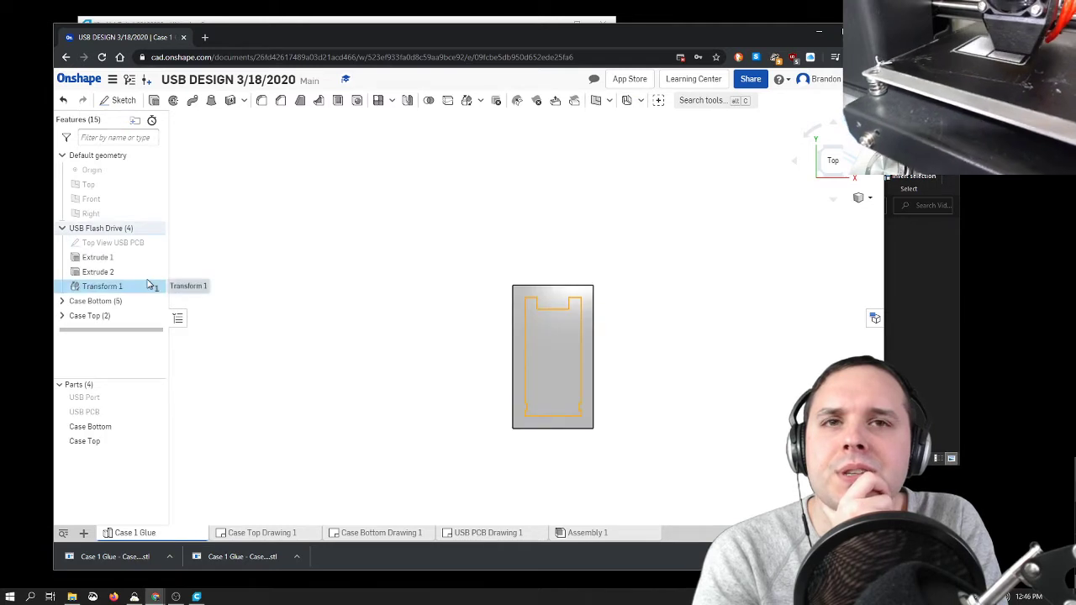
# Step: Hide the Case Bottom and Case Top parts and show the USB Port and USB PCB parts, viewed at an angle
pyautogui.click(162, 442)
pyautogui.click(161, 412)
pyautogui.click(160, 399)
pyautogui.moveTo(367, 449); pyautogui.dragTo(486, 410, button='right')
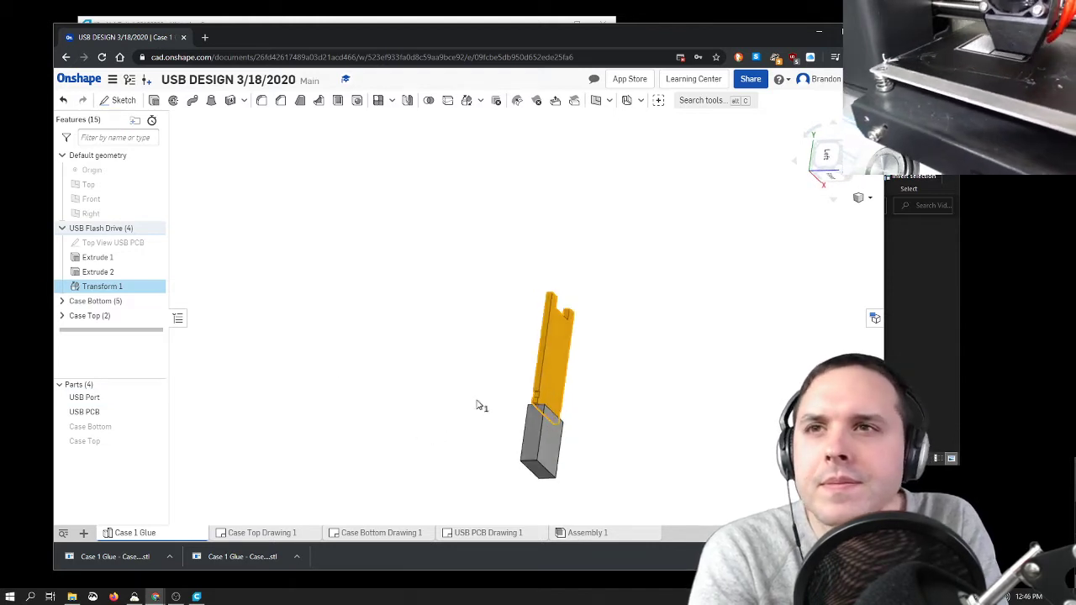
# Step: Open Sketch 1 of the Case Bottom folder face-on and hide the USB PCB and USB Port parts
pyautogui.click(62, 228)
pyautogui.click(61, 242)
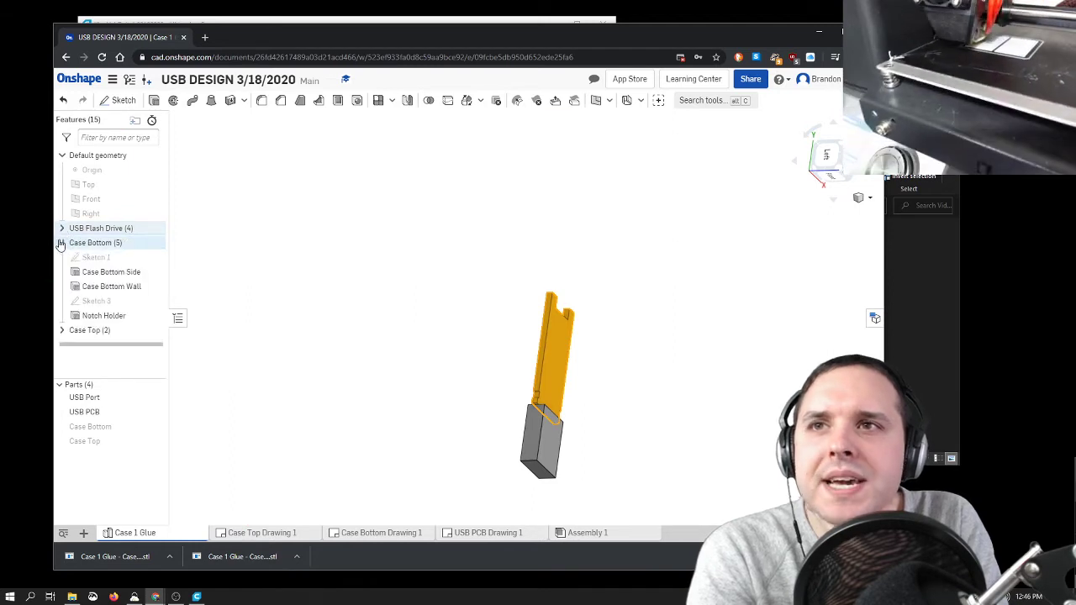
pyautogui.click(102, 259)
pyautogui.doubleClick(102, 258)
pyautogui.press('n')
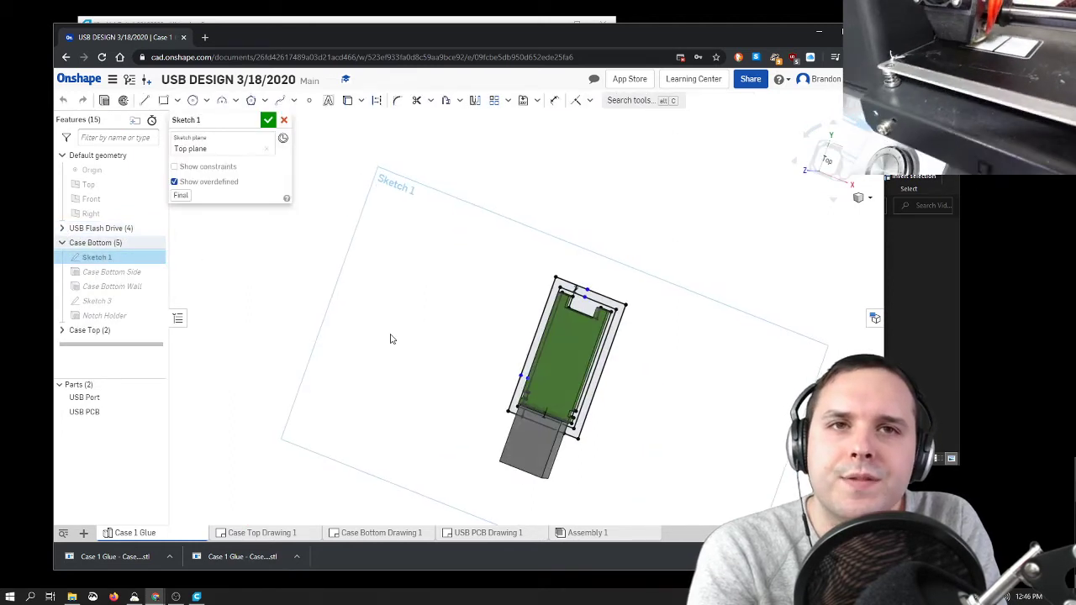
pyautogui.scroll(5, 607, 423)
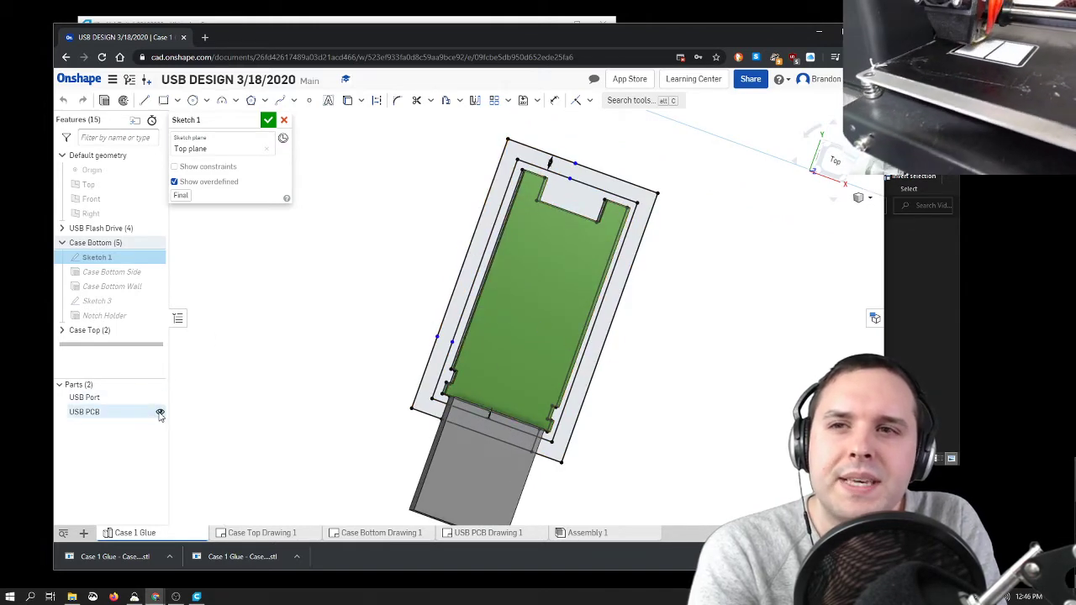
pyautogui.click(160, 414)
pyautogui.click(159, 398)
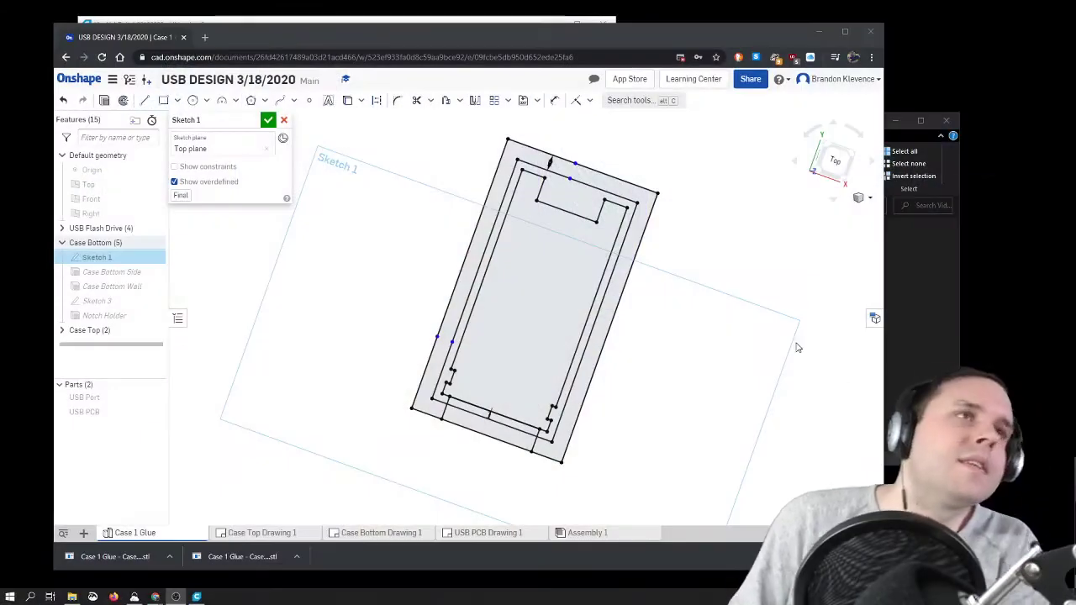
# Step: Examine the PCB outline, its offset clearance and wall lines, and the port opening dimensions in Sketch 1, and close the sketch
pyautogui.scroll(10, 774, 328)
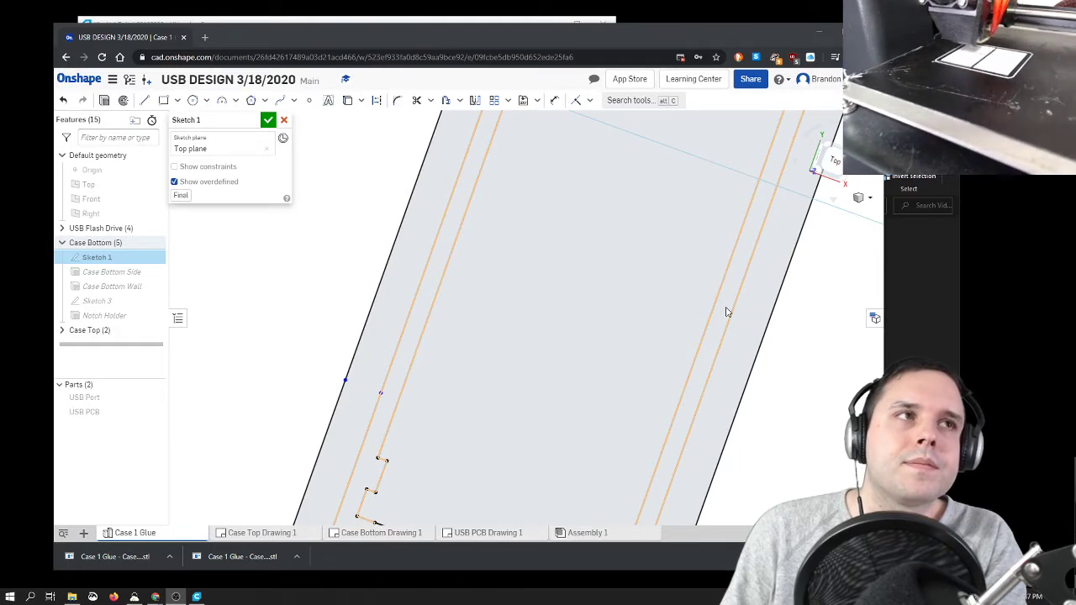
pyautogui.scroll(-10, 727, 312)
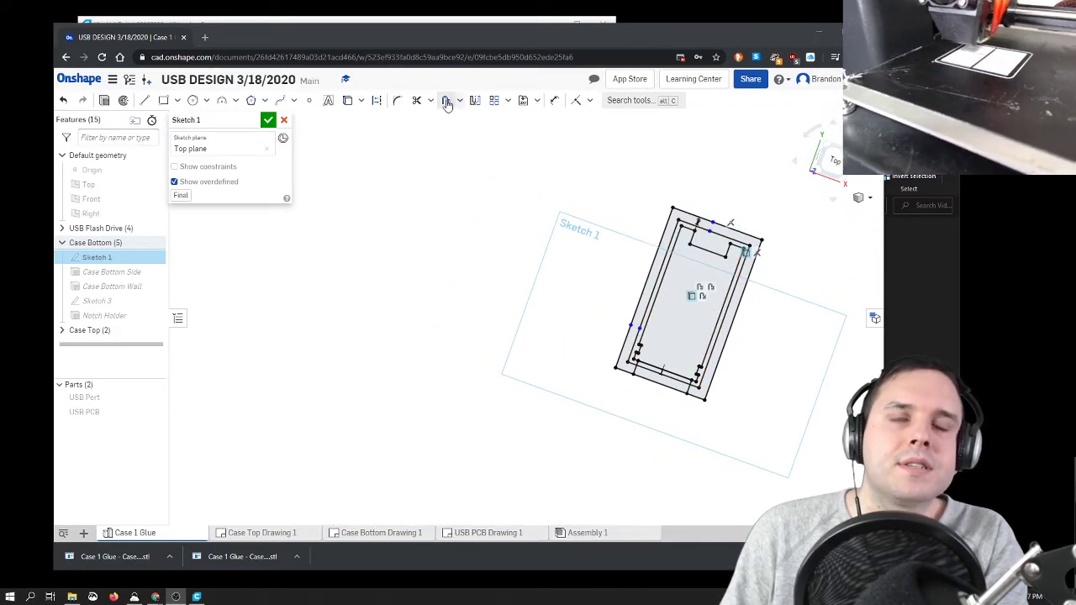
pyautogui.scroll(5, 775, 271)
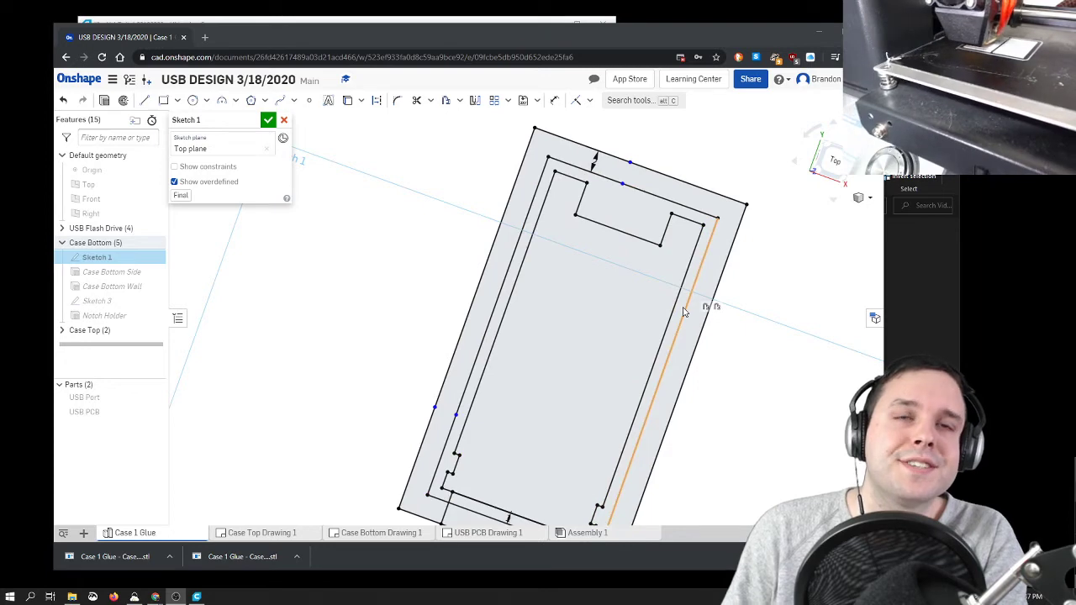
pyautogui.scroll(-4, 683, 311)
pyautogui.scroll(4, 698, 311)
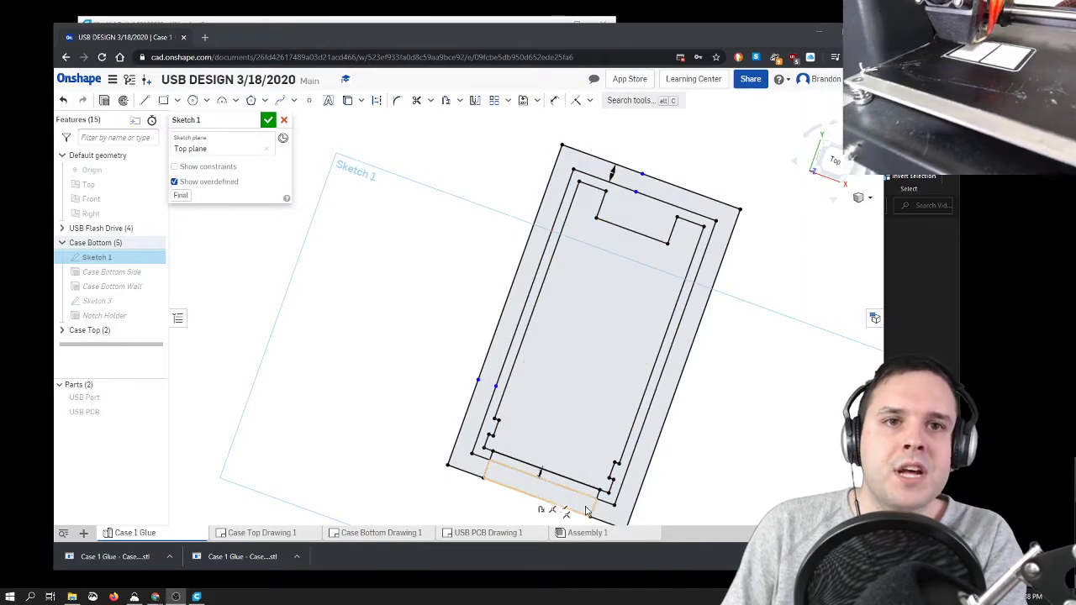
pyautogui.scroll(5, 531, 482)
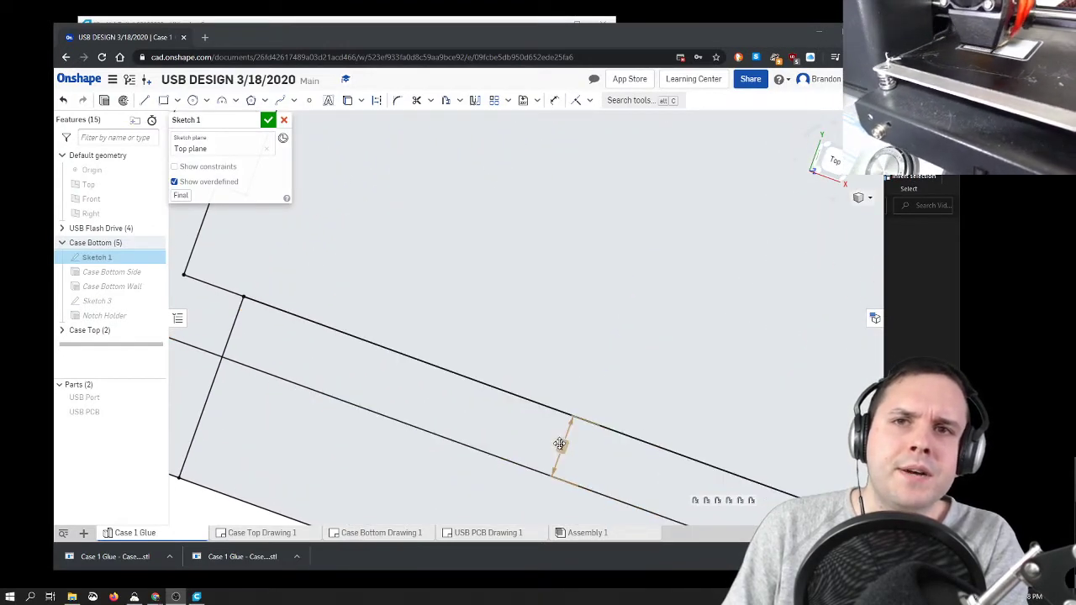
pyautogui.scroll(-5, 560, 445)
pyautogui.scroll(-3, 560, 432)
pyautogui.scroll(3, 600, 260)
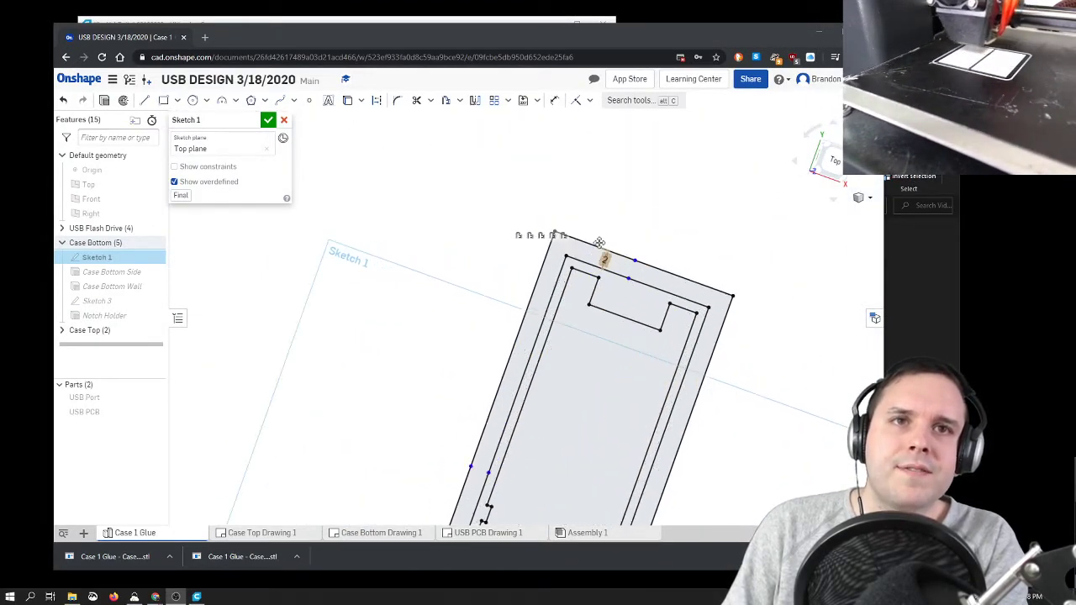
pyautogui.scroll(2, 600, 257)
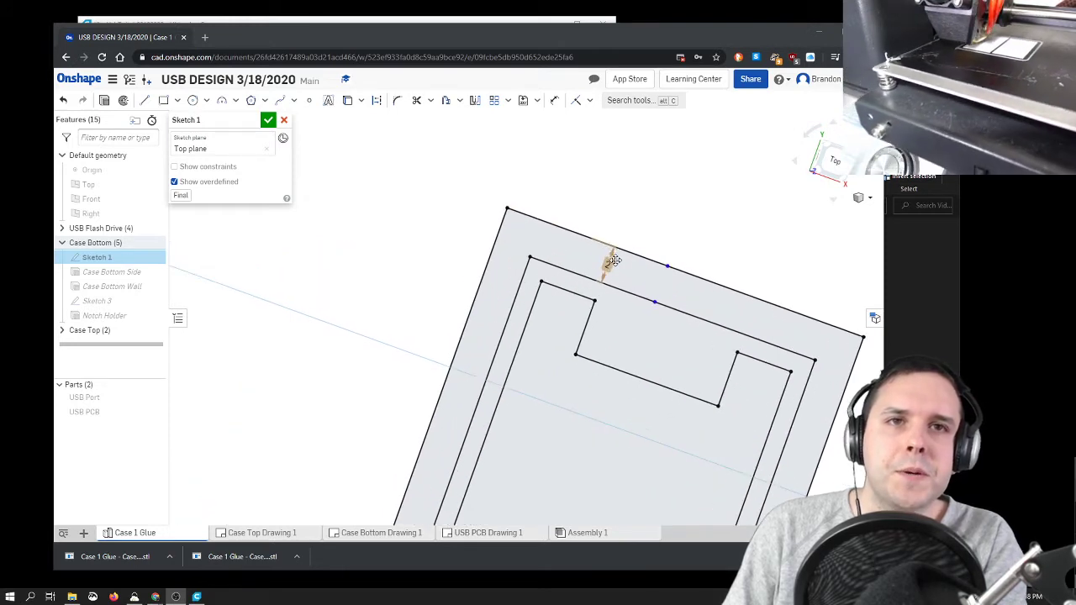
pyautogui.scroll(-5, 615, 260)
pyautogui.scroll(2, 624, 323)
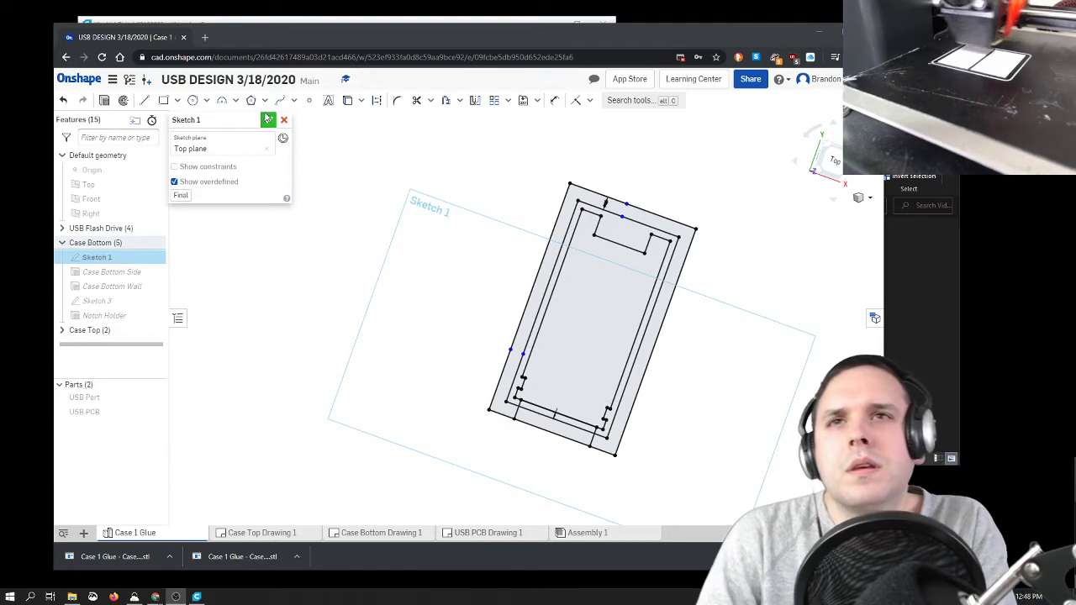
pyautogui.click(268, 120)
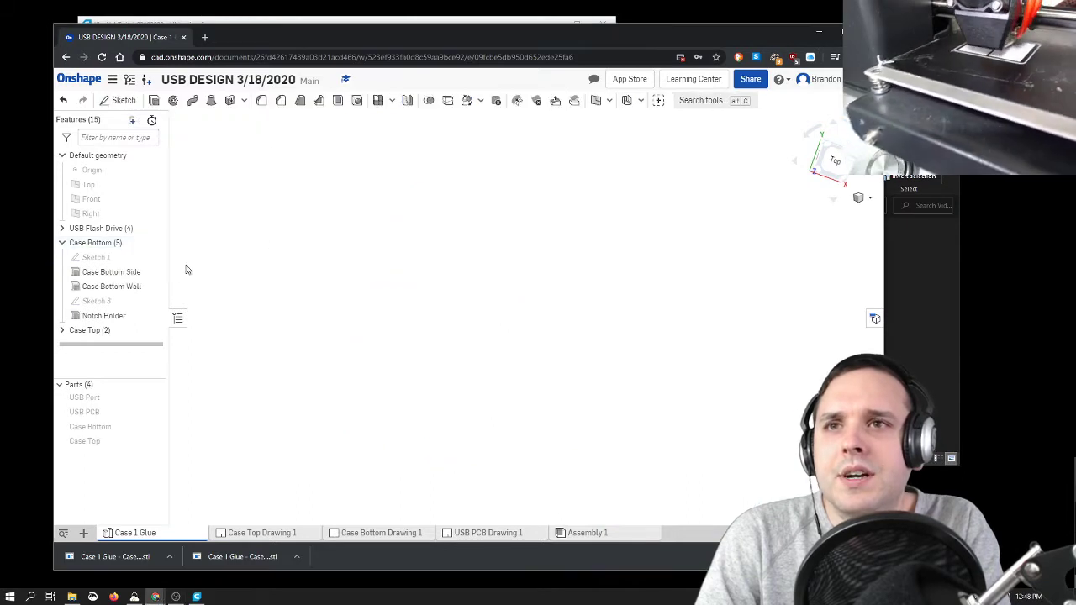
# Step: Review the profile and extrusion depth of the Case Bottom Side feature from an angled front view and close it
pyautogui.doubleClick(111, 271)
pyautogui.moveTo(386, 425); pyautogui.dragTo(363, 362, button='right')
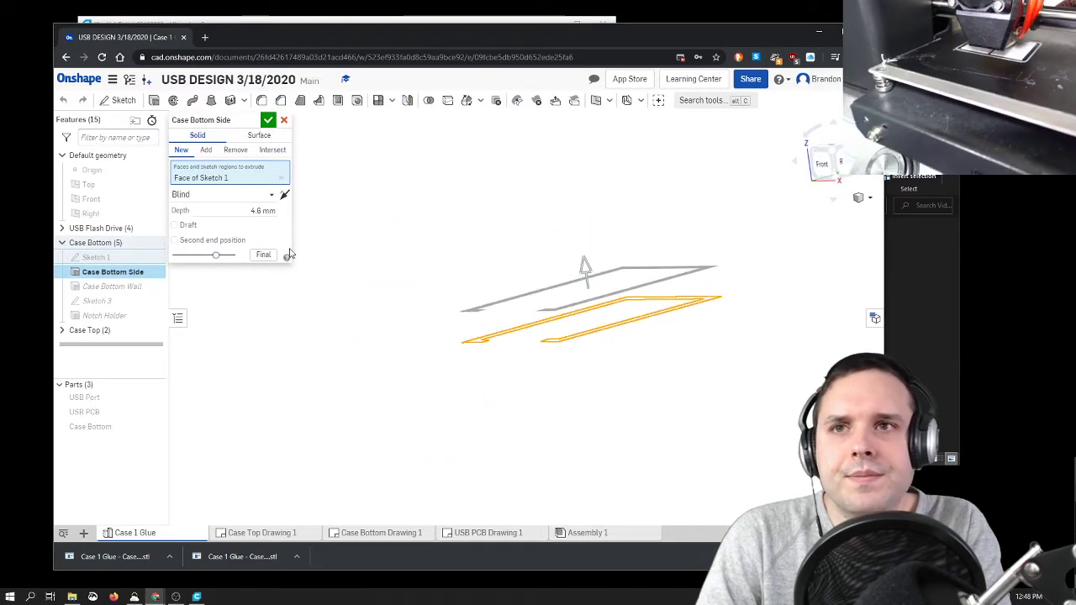
pyautogui.scroll(3, 736, 319)
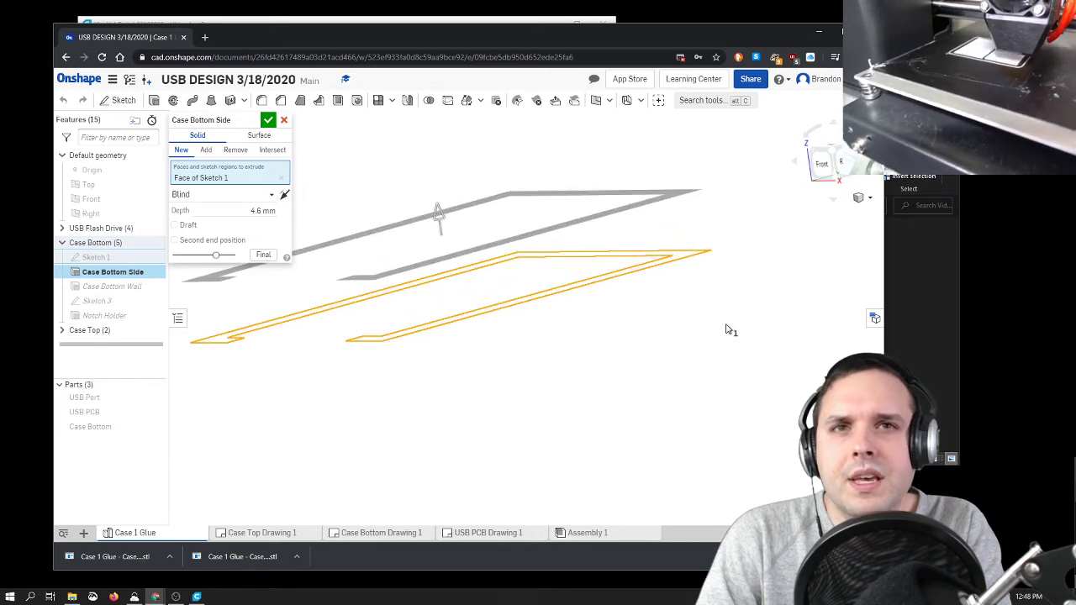
pyautogui.click(268, 121)
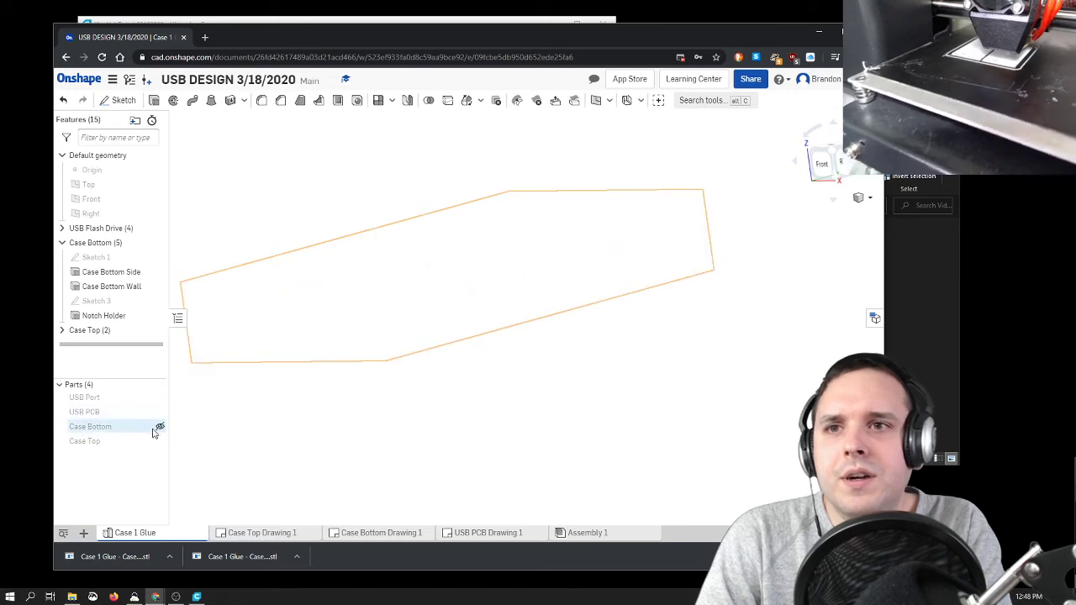
# Step: Show the Case Bottom part and inspect its Case Bottom Side extrude again with the solid walls displayed
pyautogui.click(160, 429)
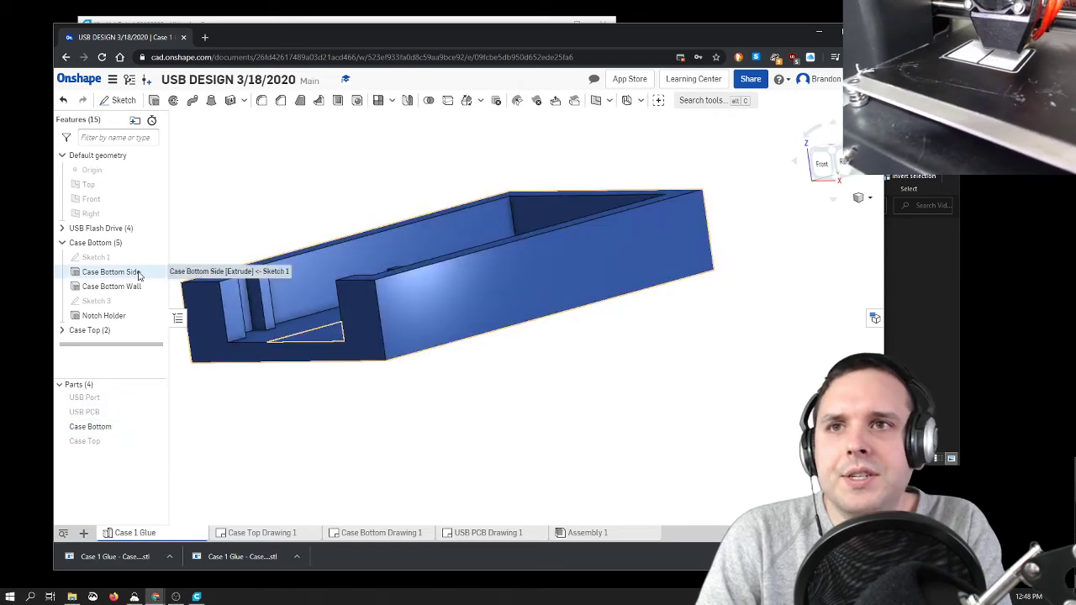
pyautogui.doubleClick(140, 272)
pyautogui.moveTo(302, 411); pyautogui.dragTo(365, 408, button='right')
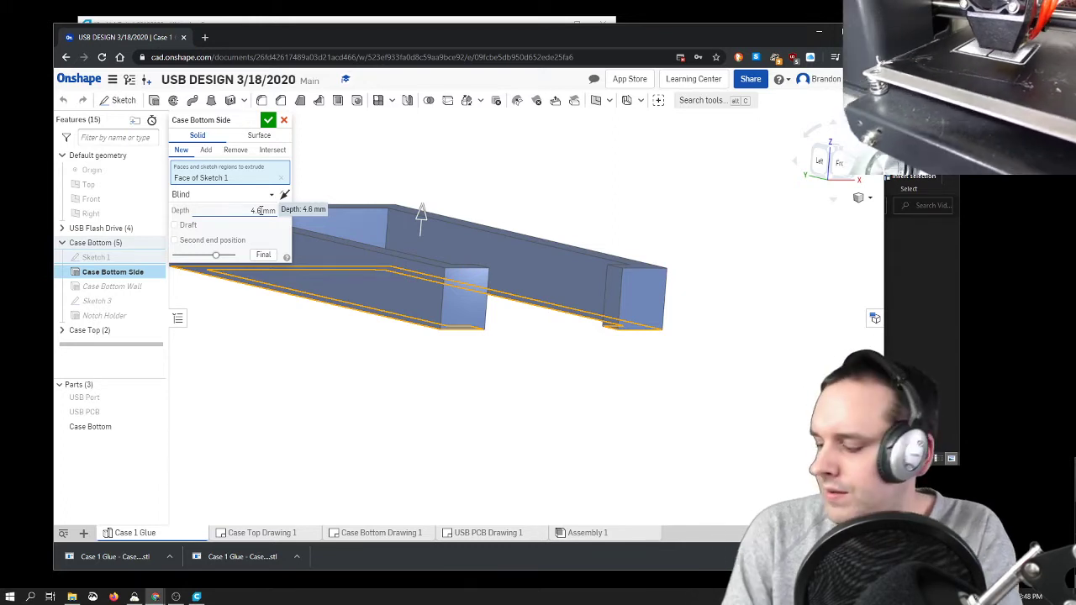
pyautogui.click(267, 121)
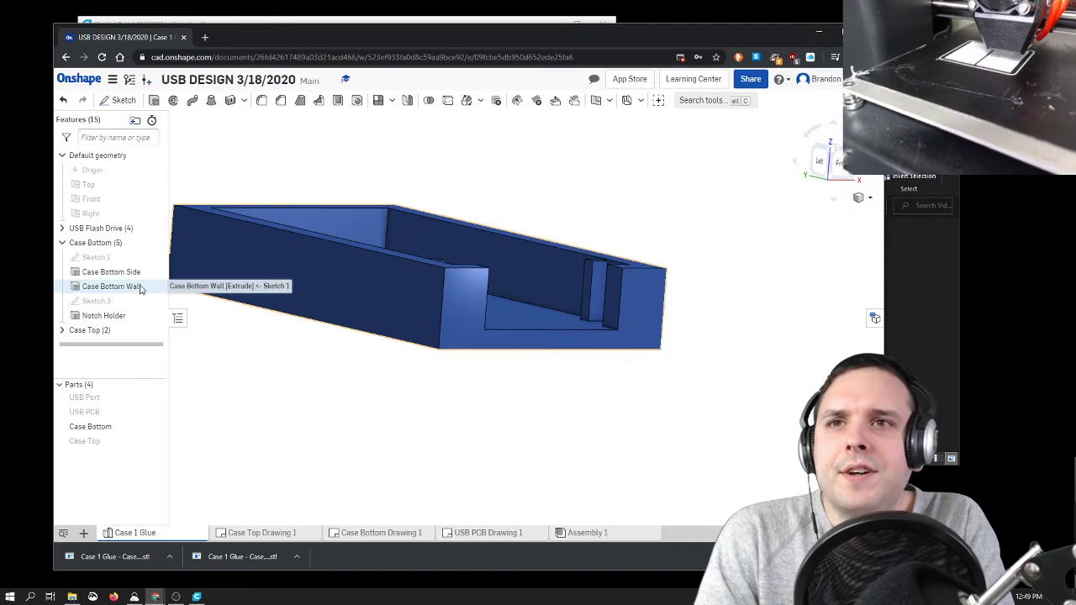
# Step: Review the Case Bottom Wall extrude, examining its sketch regions and downward direction from several angles, and close it
pyautogui.doubleClick(145, 287)
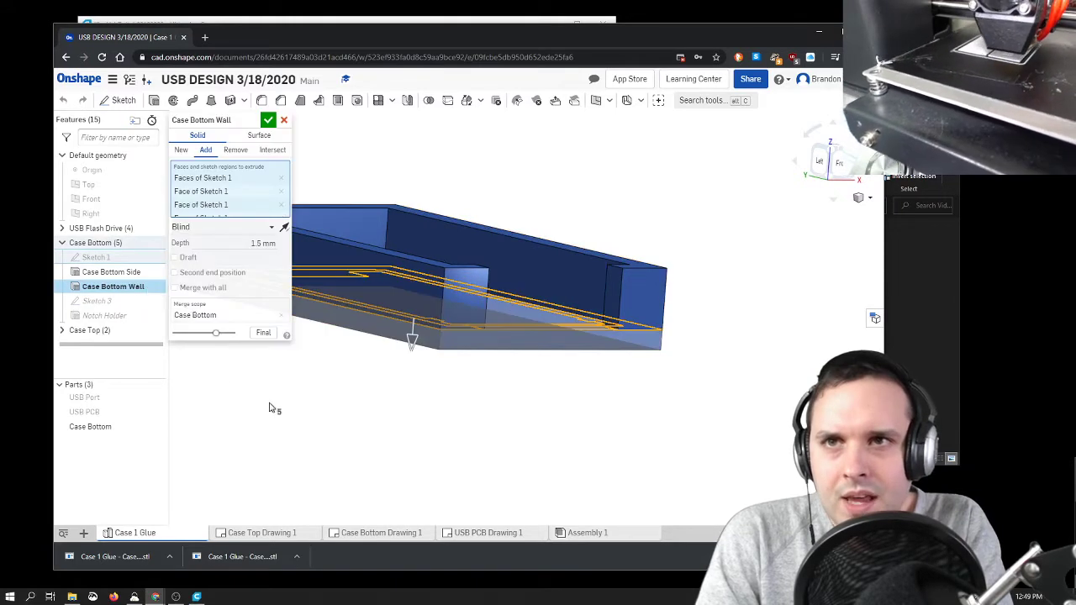
pyautogui.moveTo(327, 412); pyautogui.dragTo(455, 431, button='right')
pyautogui.moveTo(454, 432); pyautogui.dragTo(570, 483, button='middle')
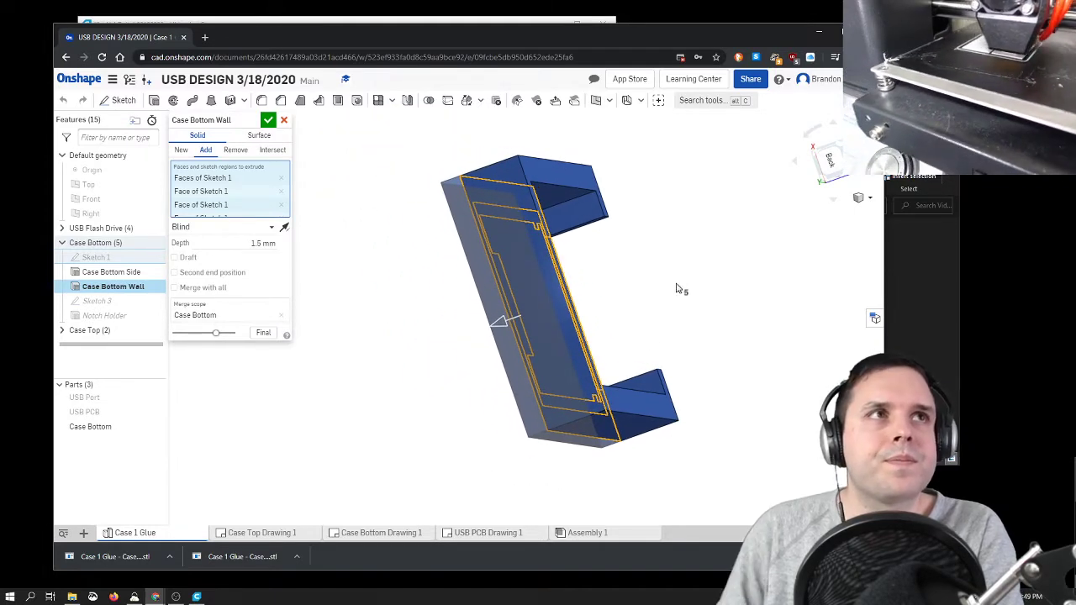
pyautogui.moveTo(705, 242); pyautogui.dragTo(814, 135, button='right')
pyautogui.click(838, 148)
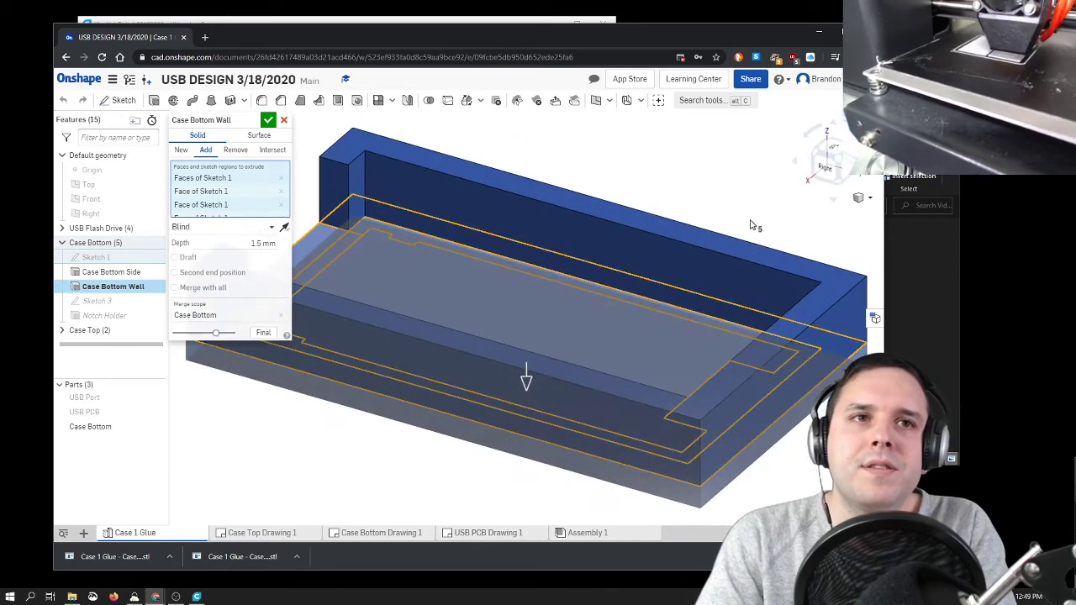
pyautogui.click(266, 122)
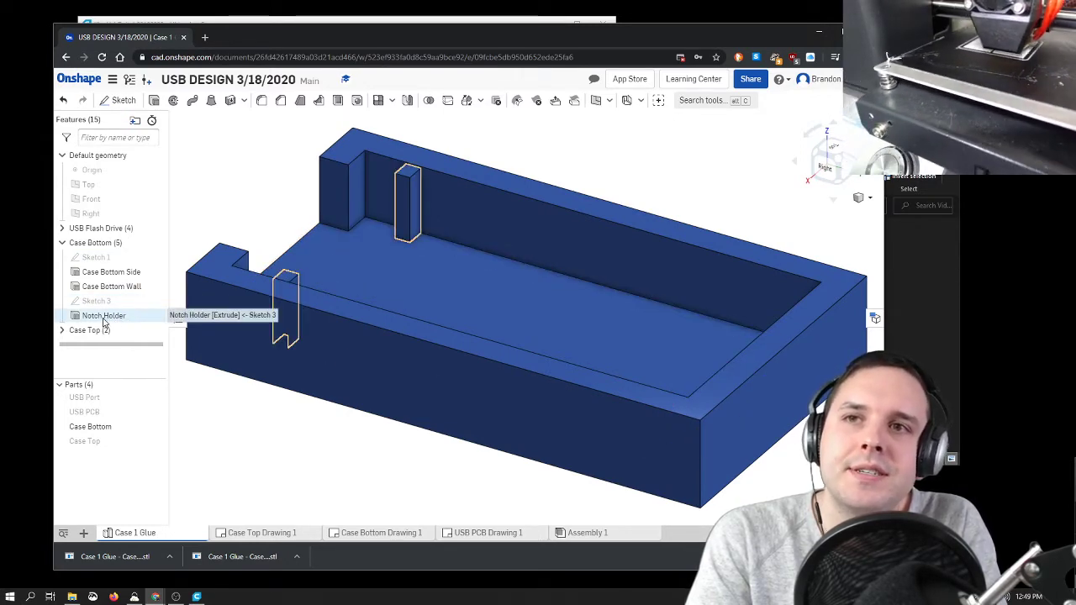
# Step: Show the USB PCB inside the case bottom and check its fit around the notch holders from the top
pyautogui.click(160, 414)
pyautogui.click(824, 148)
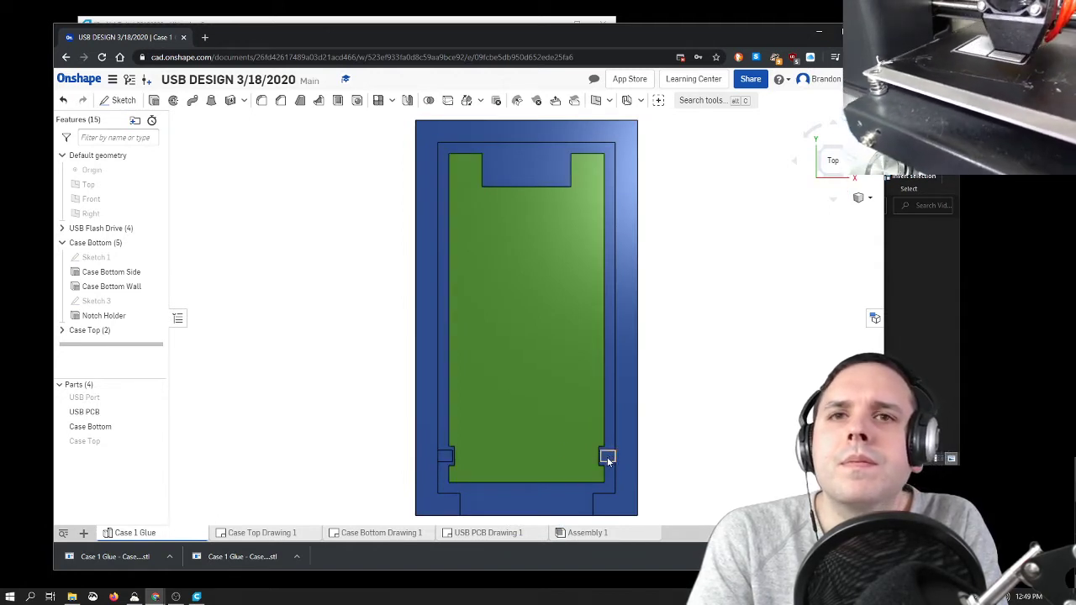
pyautogui.moveTo(682, 453); pyautogui.dragTo(689, 429, button='right')
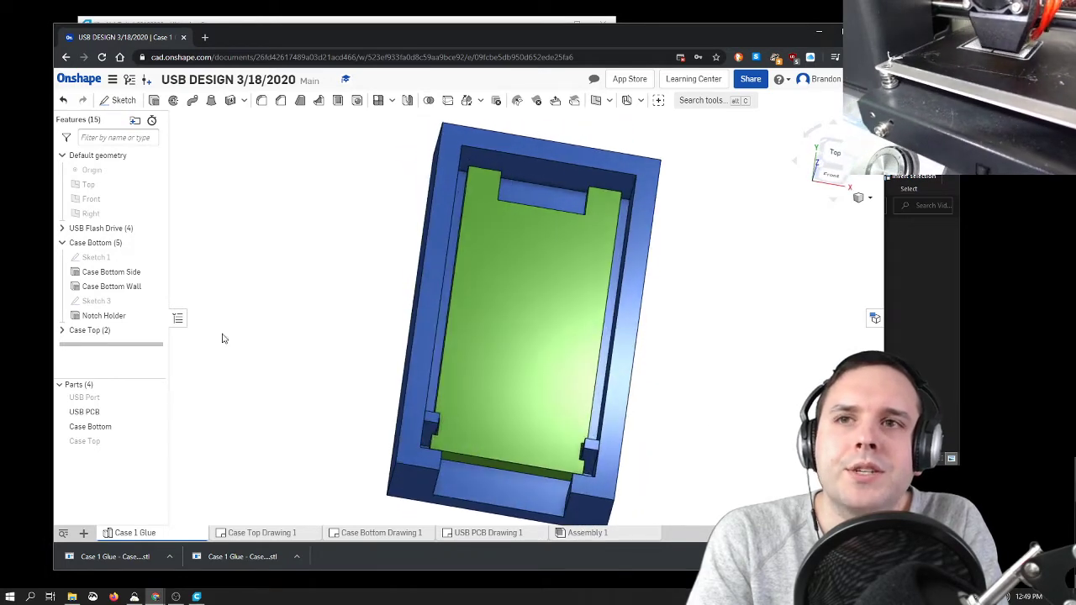
# Step: Review Sketch 3 with the notch holder rectangles, close it, and look at the PCB seated in the case from the front
pyautogui.doubleClick(102, 303)
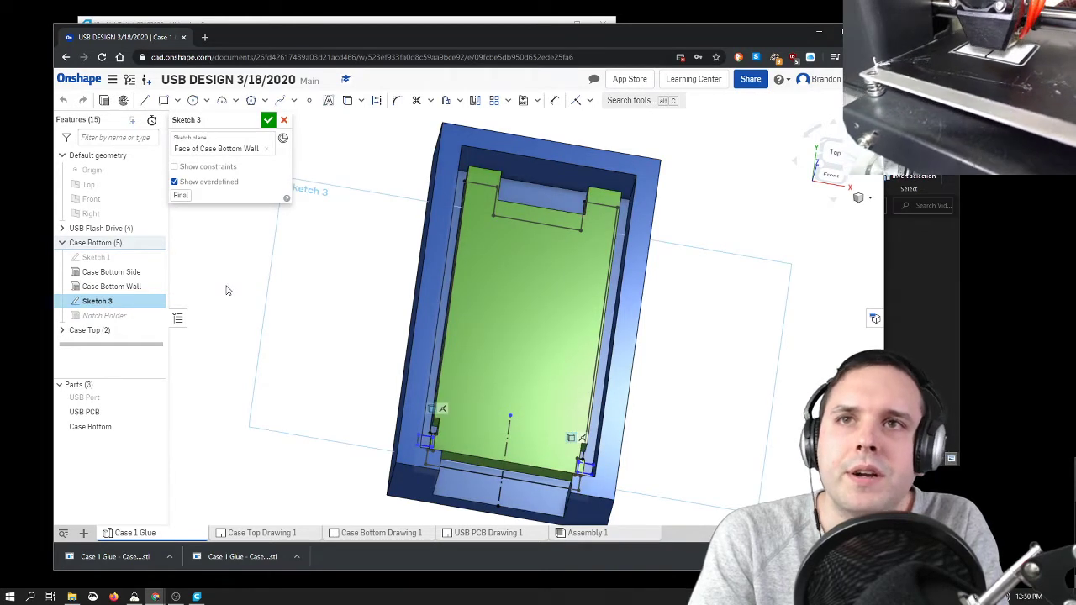
pyautogui.click(266, 121)
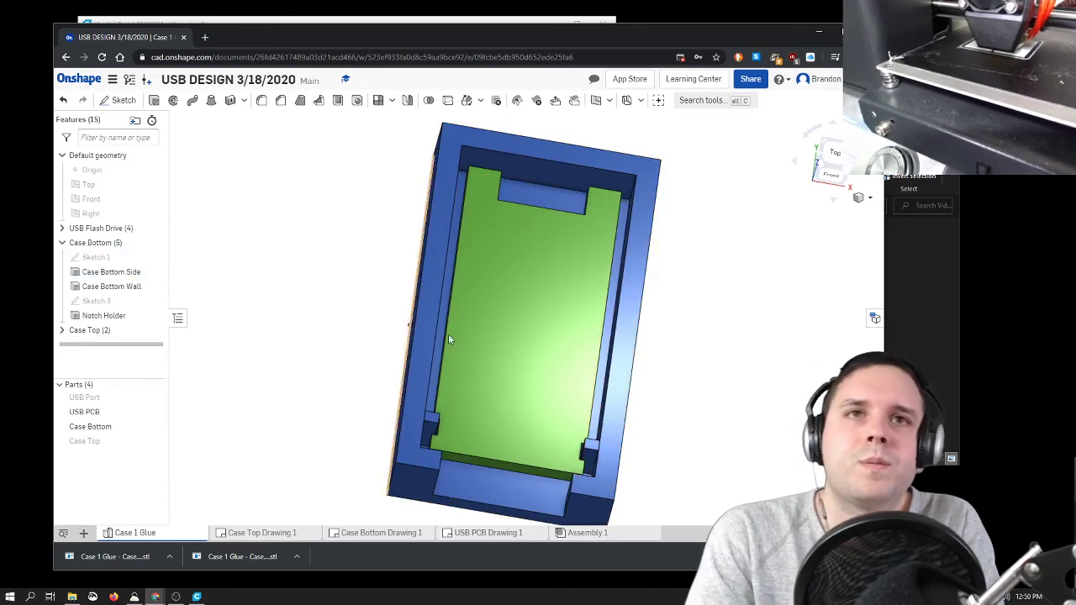
pyautogui.moveTo(743, 413)
pyautogui.mouseDown(button='right')
pyautogui.moveTo(706, 417)
pyautogui.moveTo(752, 389)
pyautogui.moveTo(739, 403)
pyautogui.mouseUp(button='right')
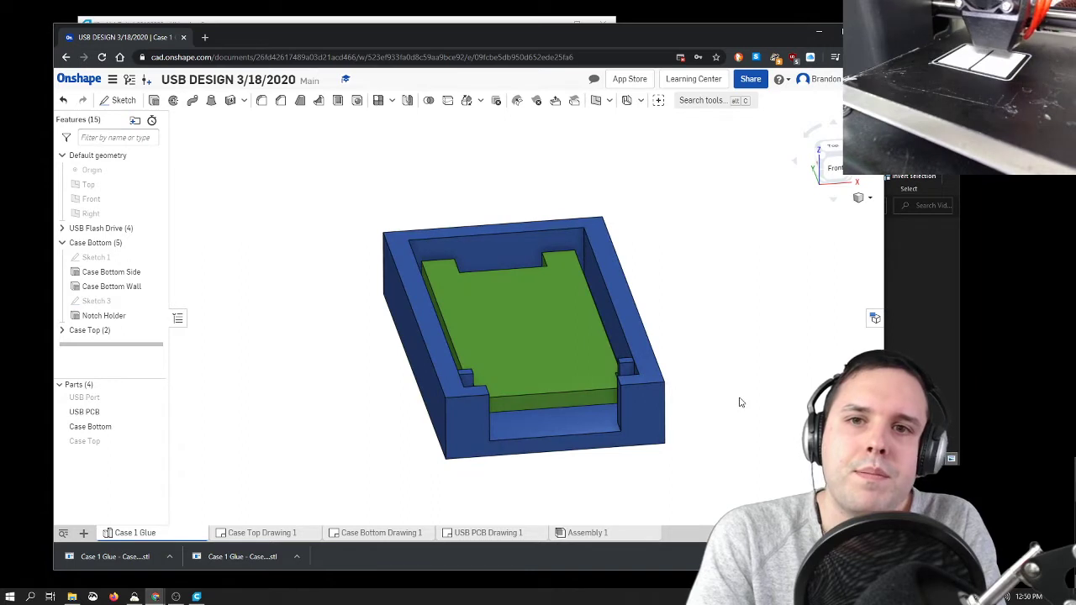
# Step: Review the Case Bottom drawing sheet, examining its dimensioned views and the shaded isometric view
pyautogui.click(374, 533)
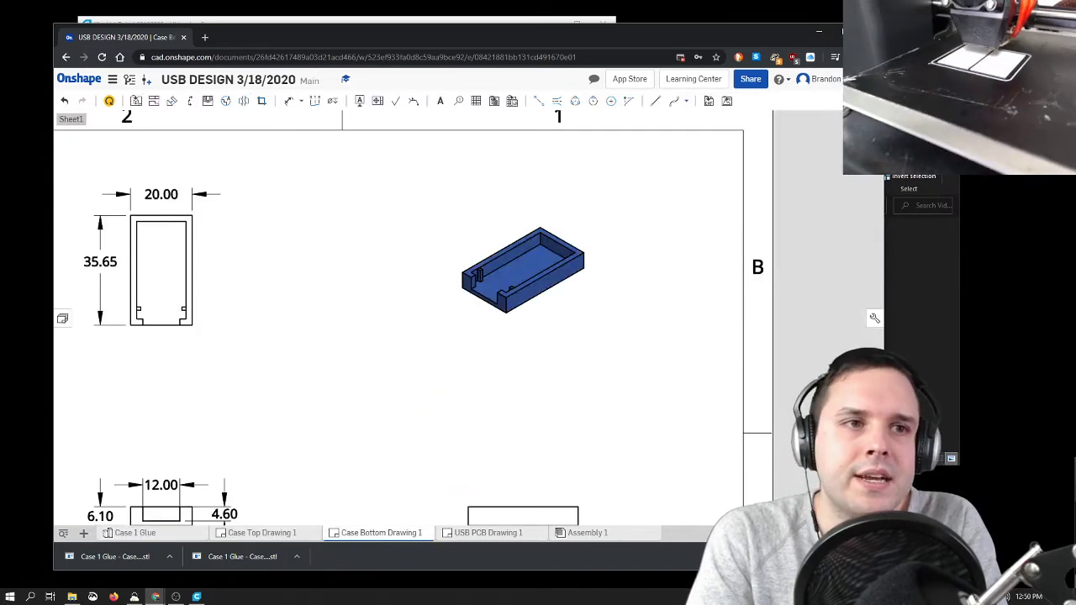
pyautogui.scroll(1, 521, 337)
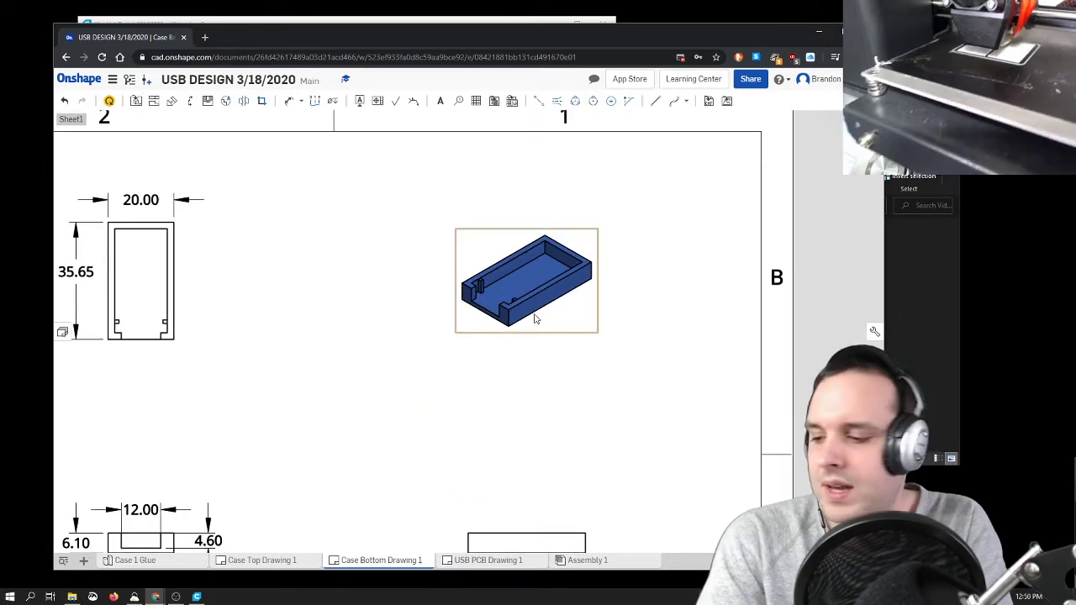
pyautogui.scroll(-6, 376, 277)
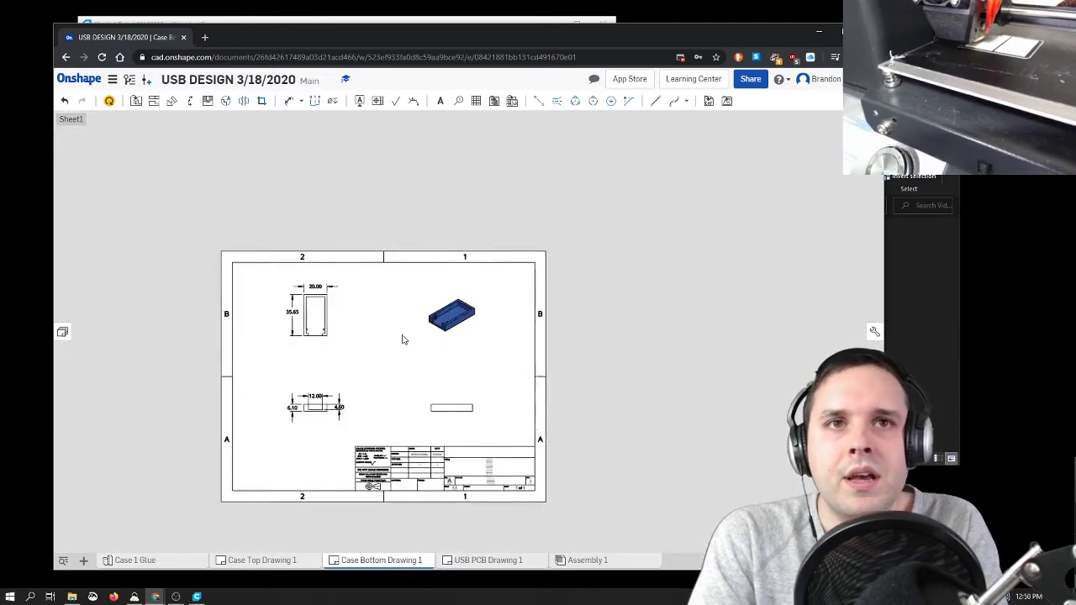
pyautogui.scroll(4, 365, 370)
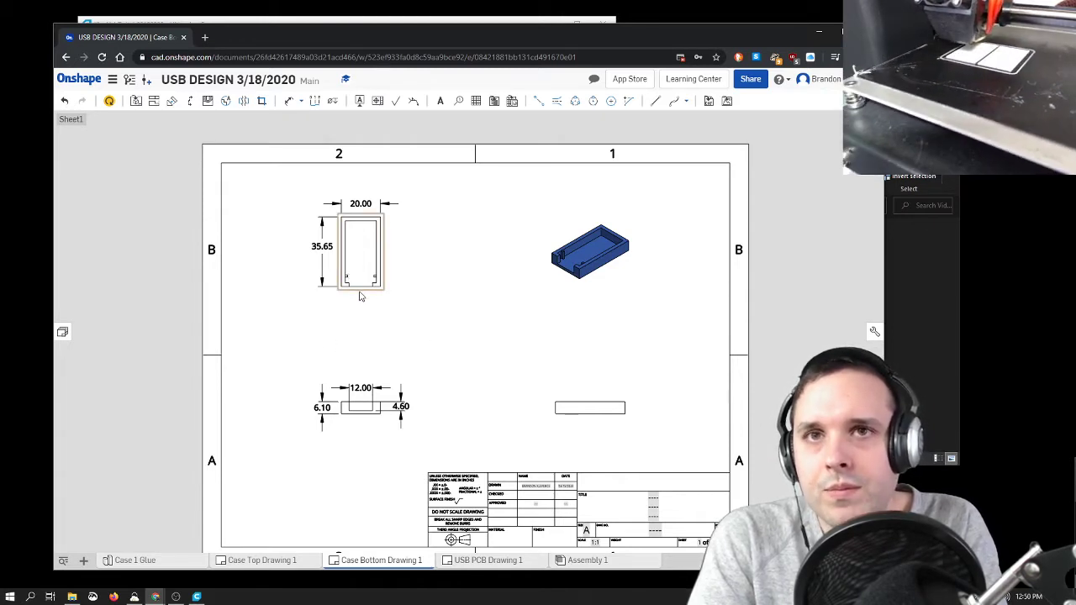
# Step: Hide the USB PCB in Case 1 Glue and review a Case Bottom drawing setup with four views and a millimetre custom template, without creating it
pyautogui.click(130, 560)
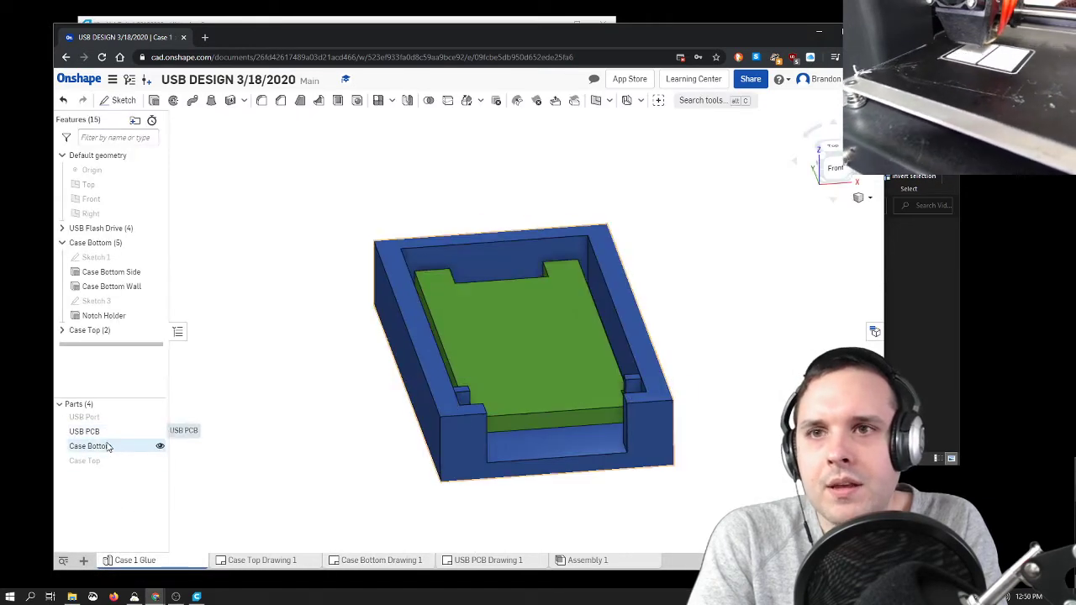
pyautogui.click(160, 431)
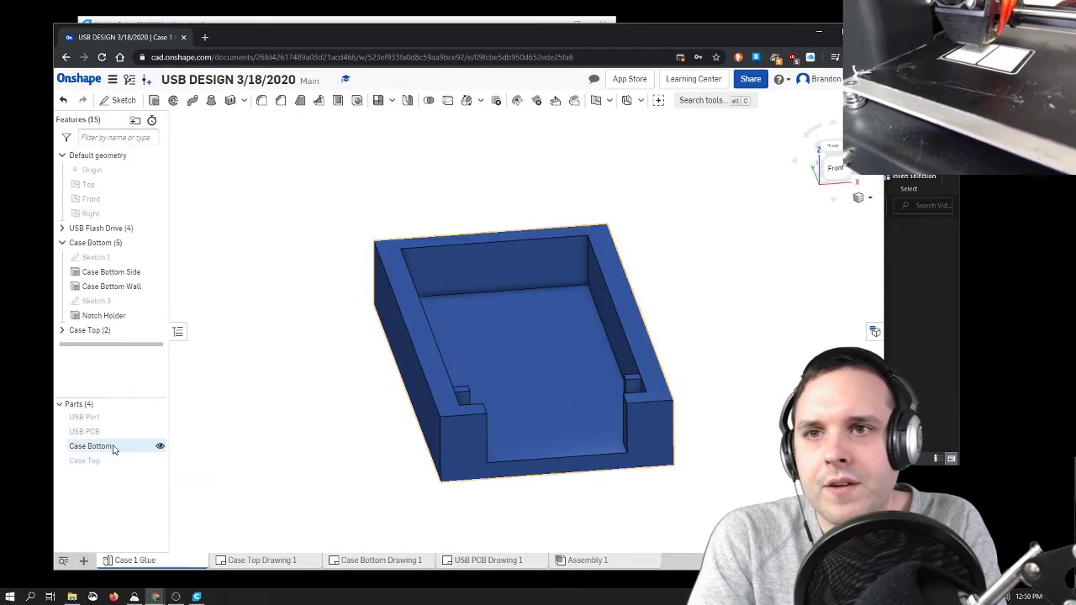
pyautogui.rightClick(115, 450)
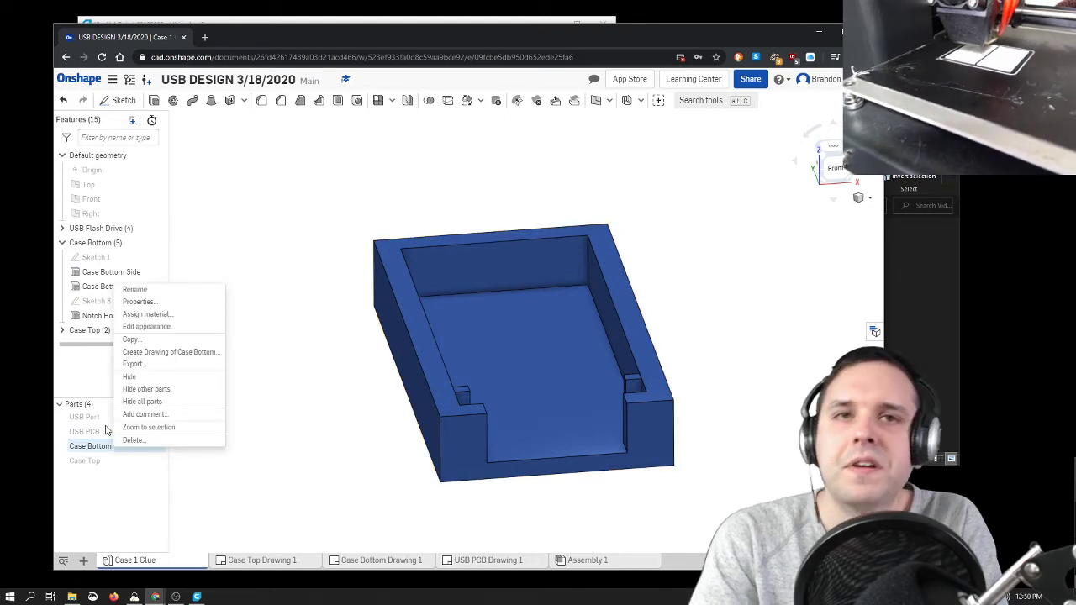
pyautogui.click(170, 354)
pyautogui.click(423, 328)
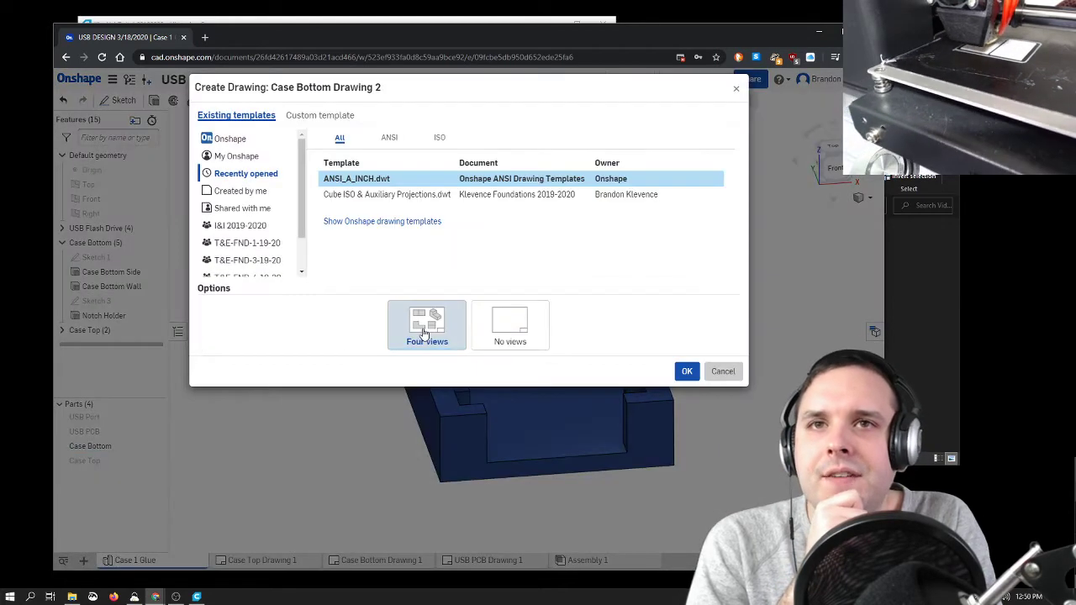
pyautogui.click(326, 118)
pyautogui.click(350, 193)
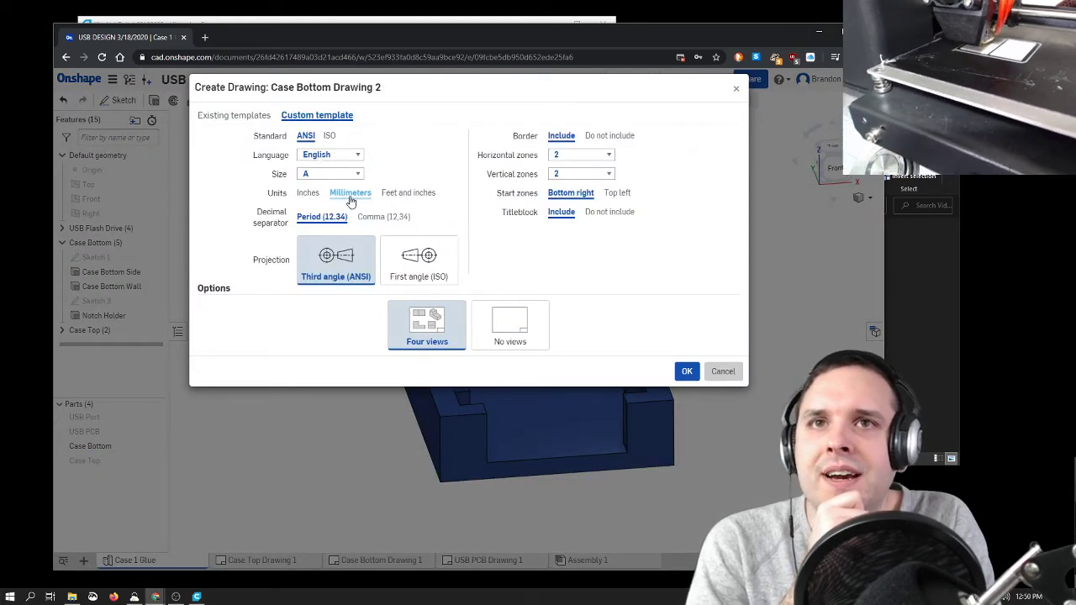
pyautogui.click(723, 371)
# Step: Look over the Case Bottom and Case Top drawings, and show the Case Top part on the case in Case 1 Glue
pyautogui.click(376, 560)
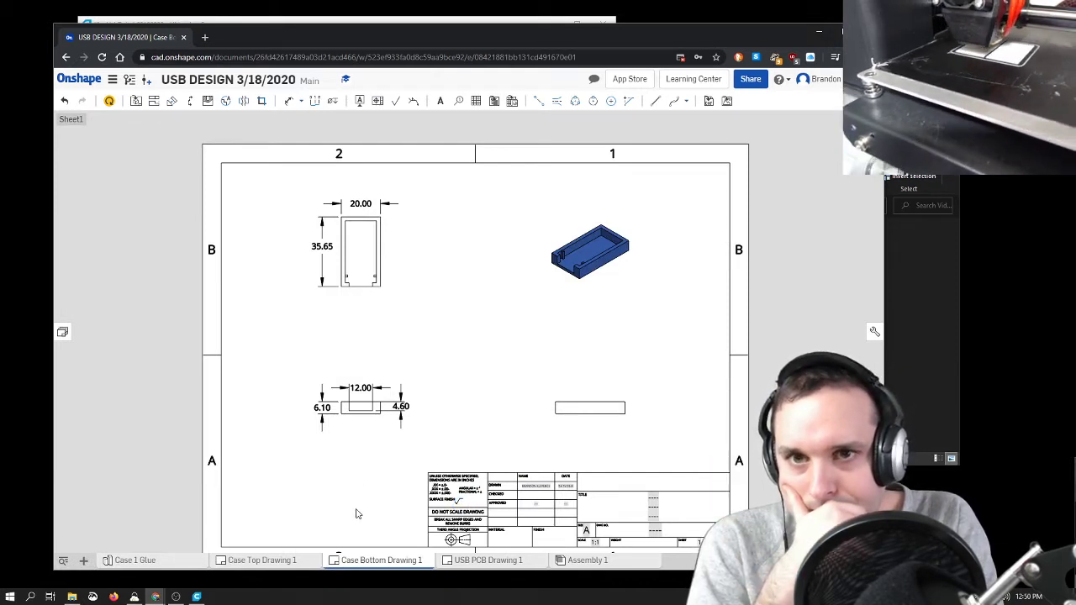
pyautogui.click(286, 561)
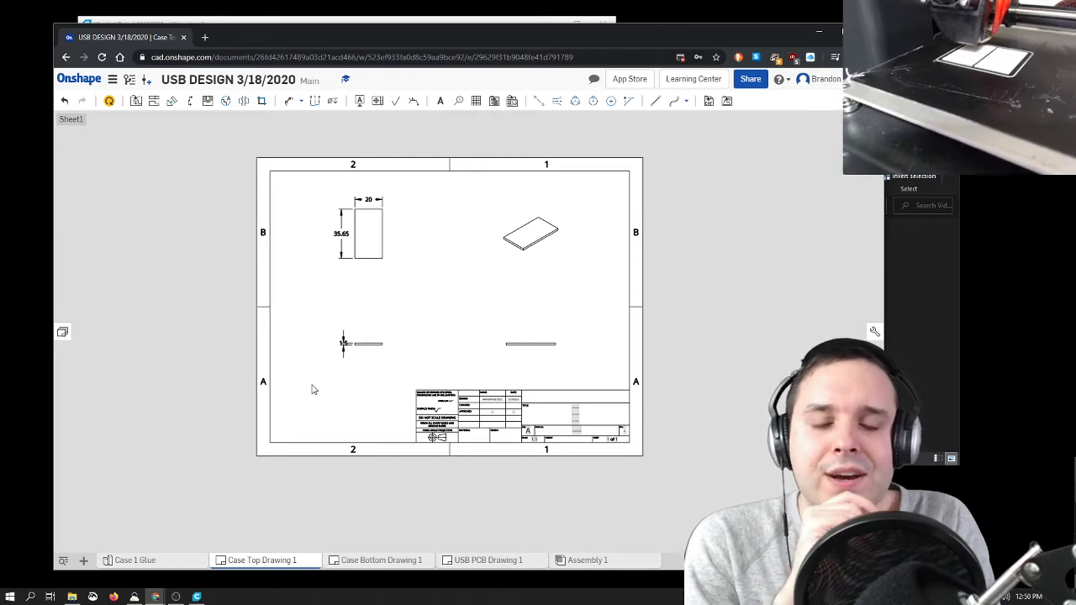
pyautogui.click(143, 561)
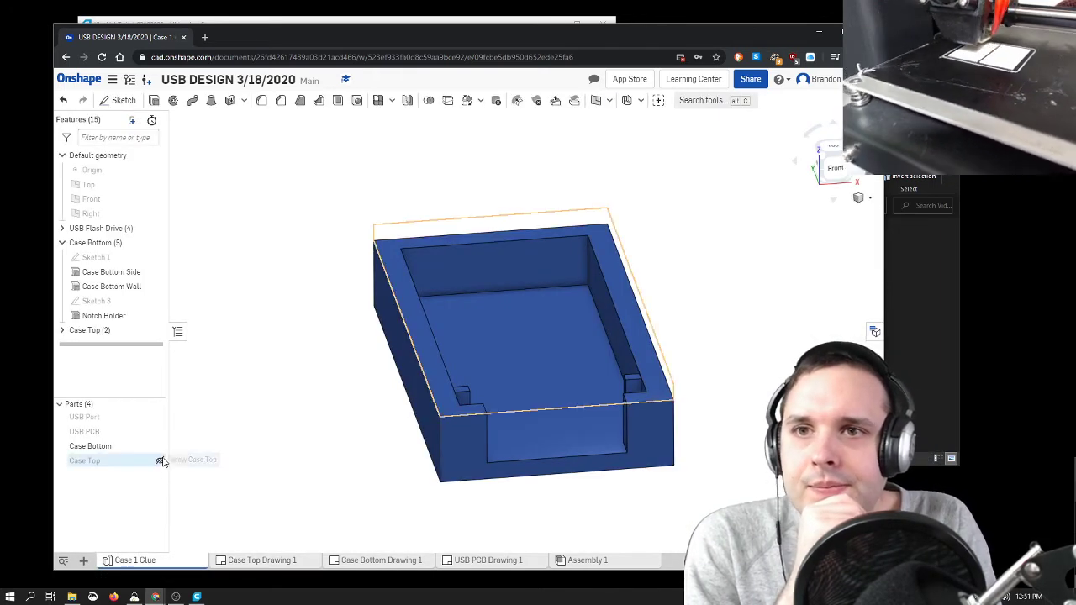
pyautogui.click(159, 460)
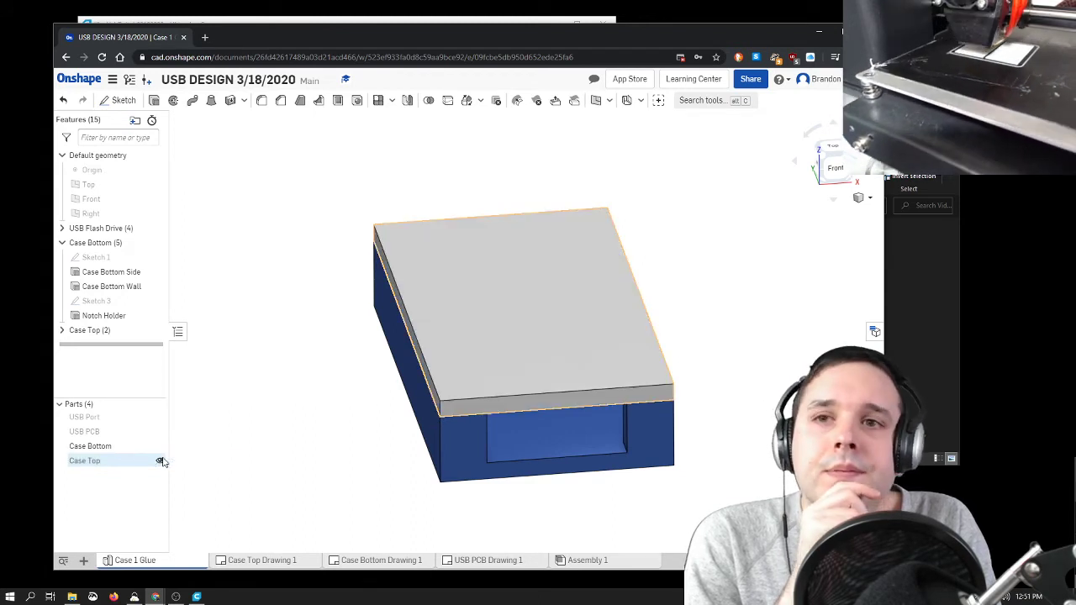
pyautogui.moveTo(302, 460); pyautogui.dragTo(216, 440, button='right')
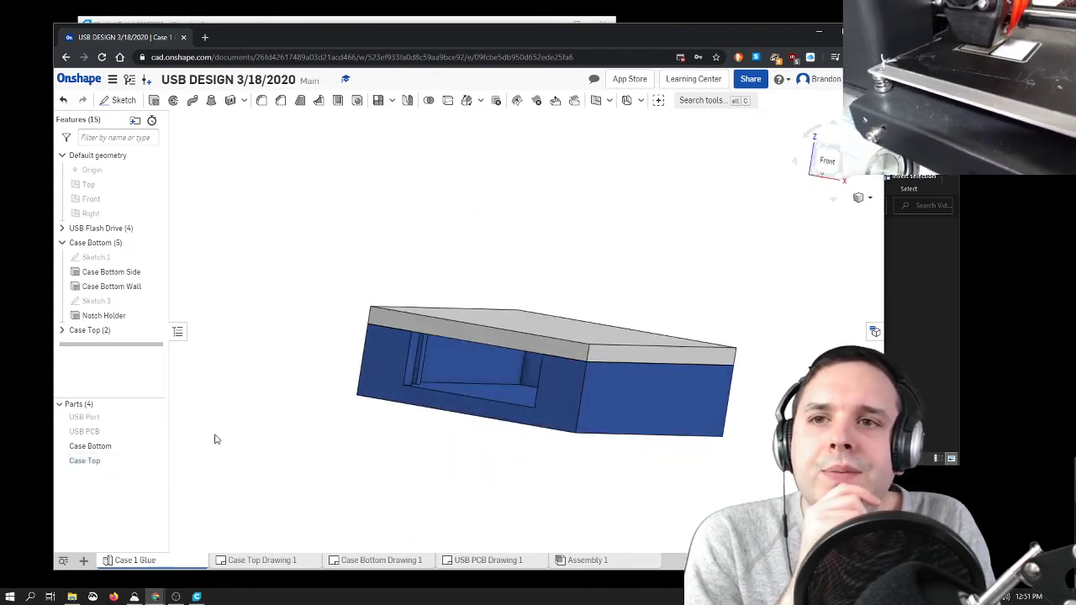
# Step: Review the STL export settings for Case Bottom, checking the millimetre units, and close them without exporting
pyautogui.rightClick(121, 449)
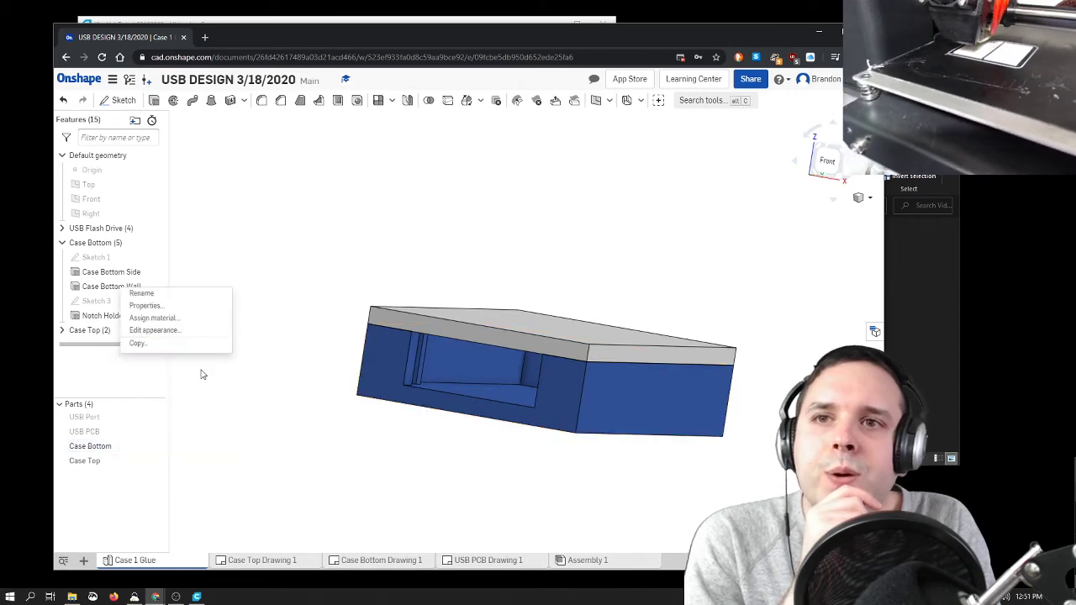
pyautogui.click(202, 369)
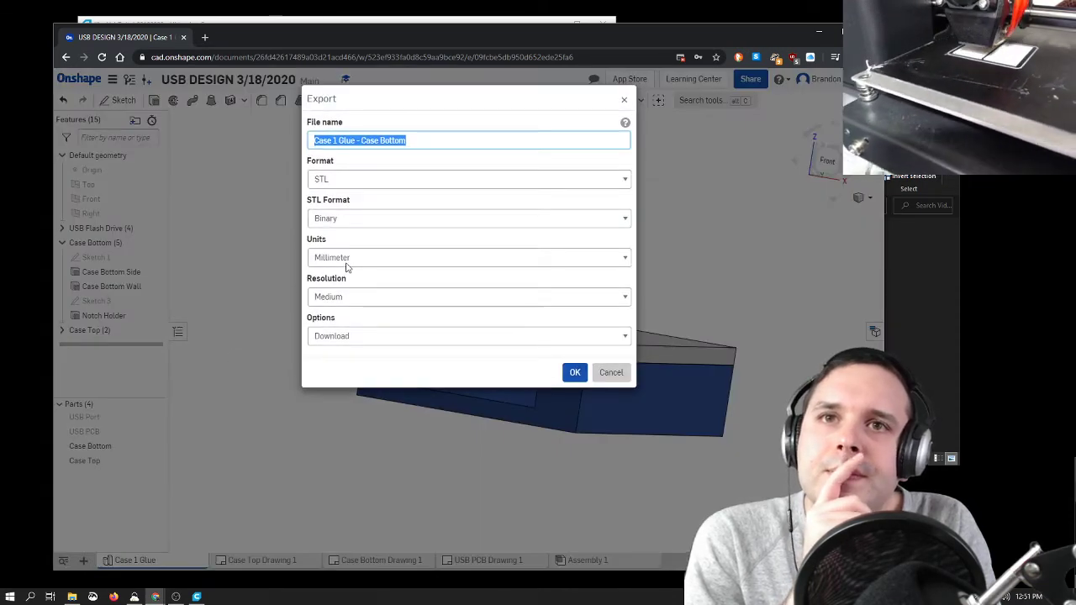
pyautogui.rightClick(315, 263)
pyautogui.click(376, 237)
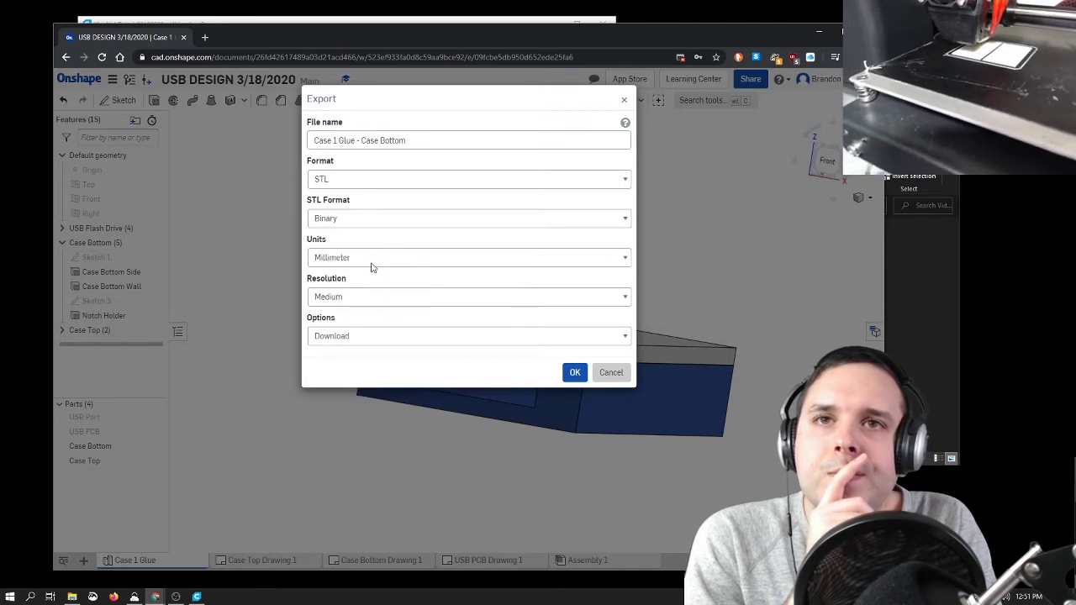
pyautogui.click(378, 258)
pyautogui.click(378, 258)
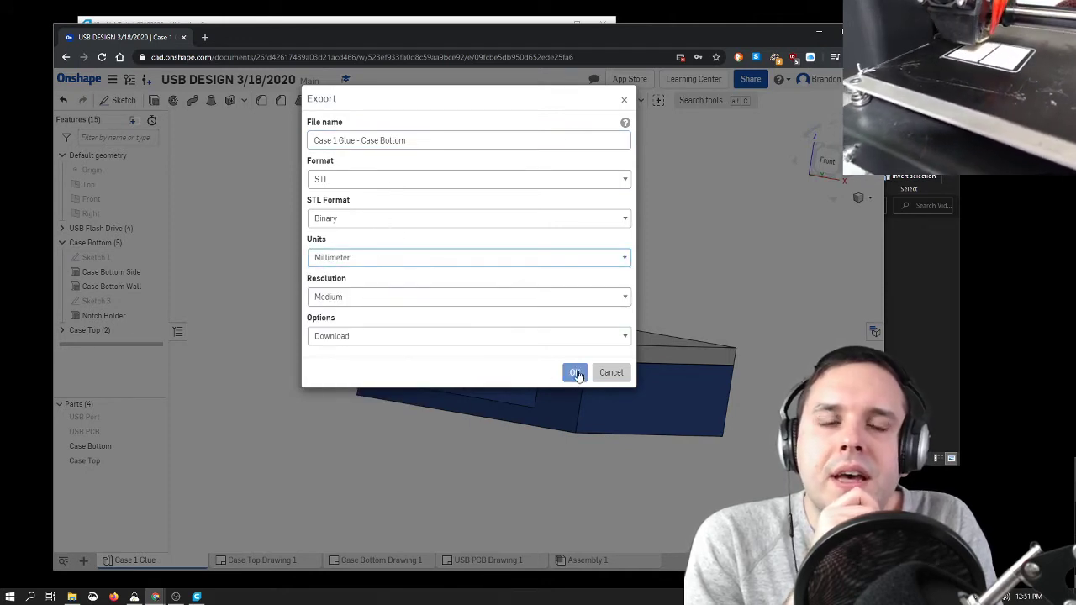
pyautogui.click(607, 375)
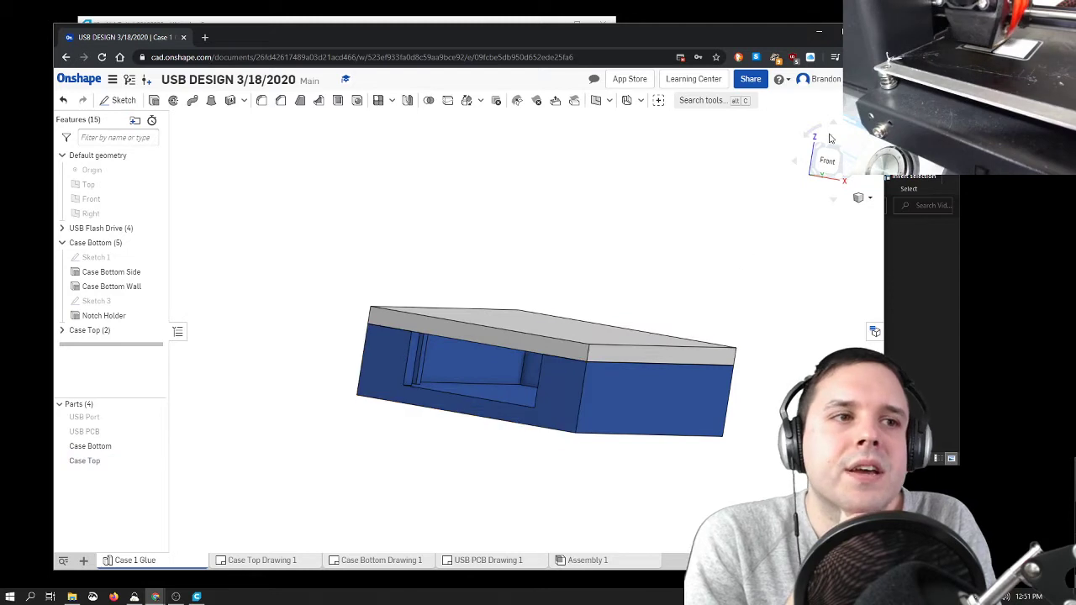
pyautogui.click(842, 155)
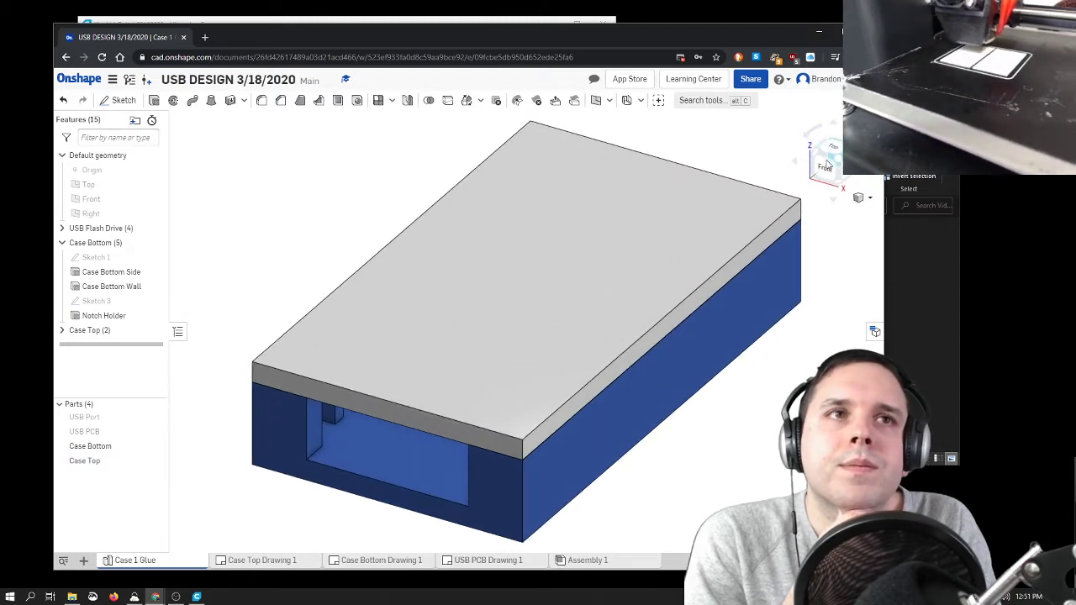
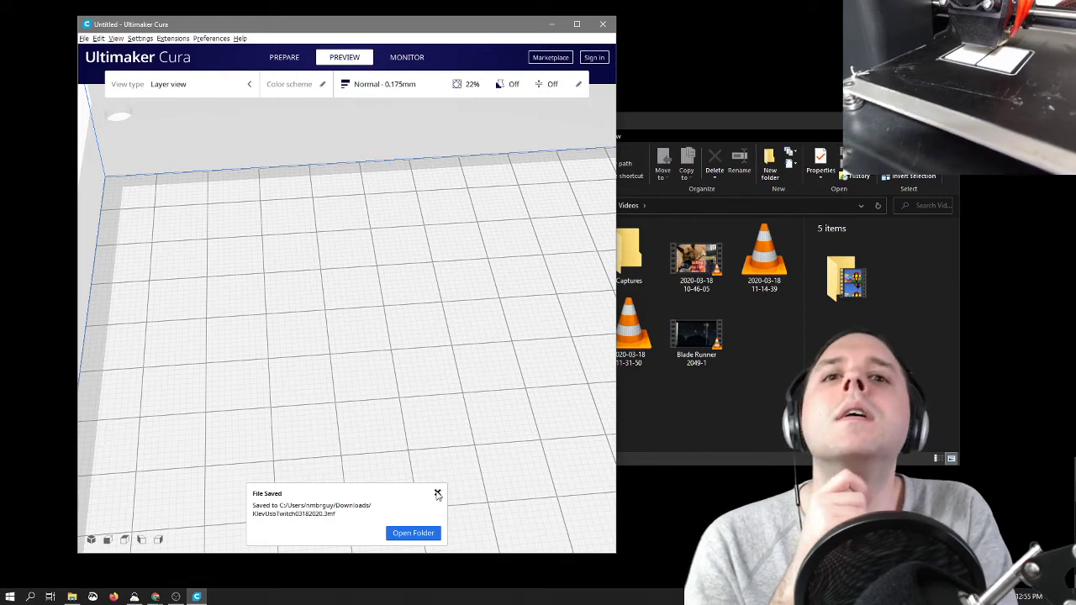
# Step: Dismiss the saved-file notice and load Shark Case - Shark from the Downloads folder onto the Cura build plate
pyautogui.click(437, 493)
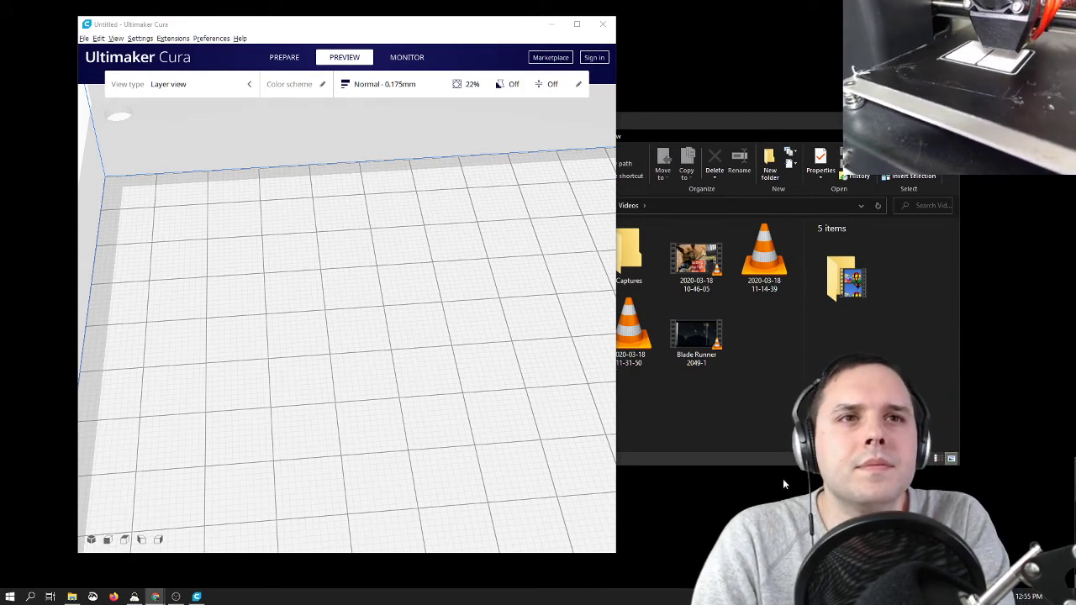
pyautogui.click(740, 421)
pyautogui.click(551, 301)
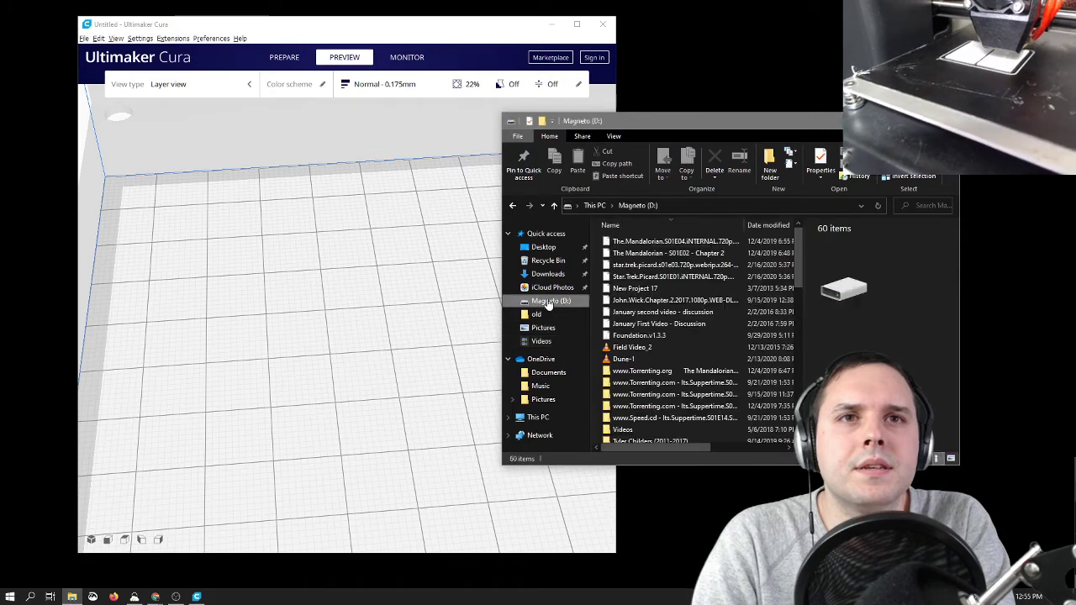
pyautogui.click(547, 274)
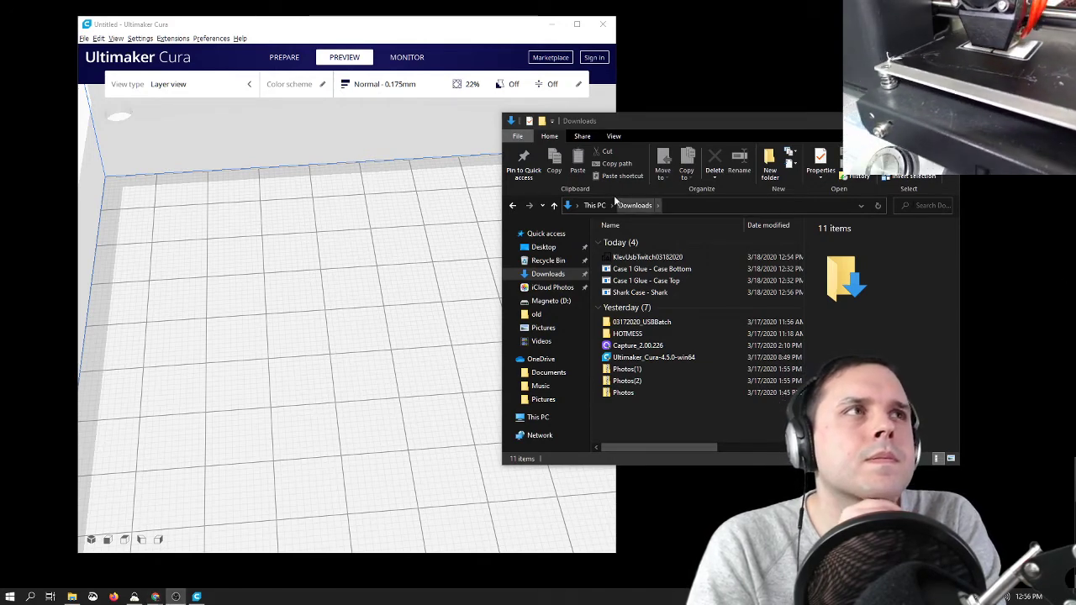
pyautogui.click(673, 292)
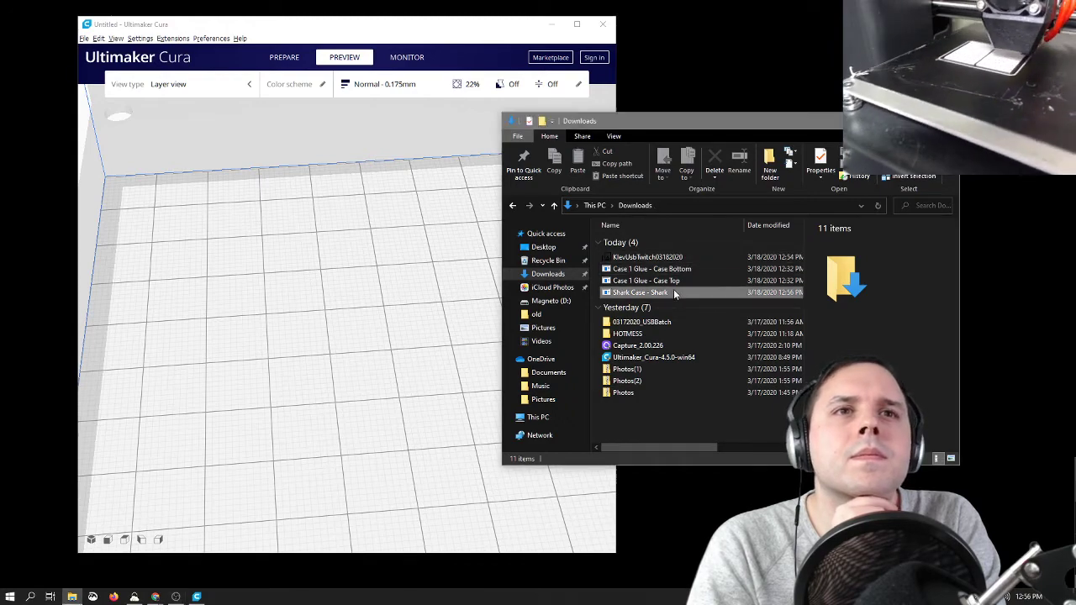
pyautogui.moveTo(673, 292); pyautogui.dragTo(367, 330)
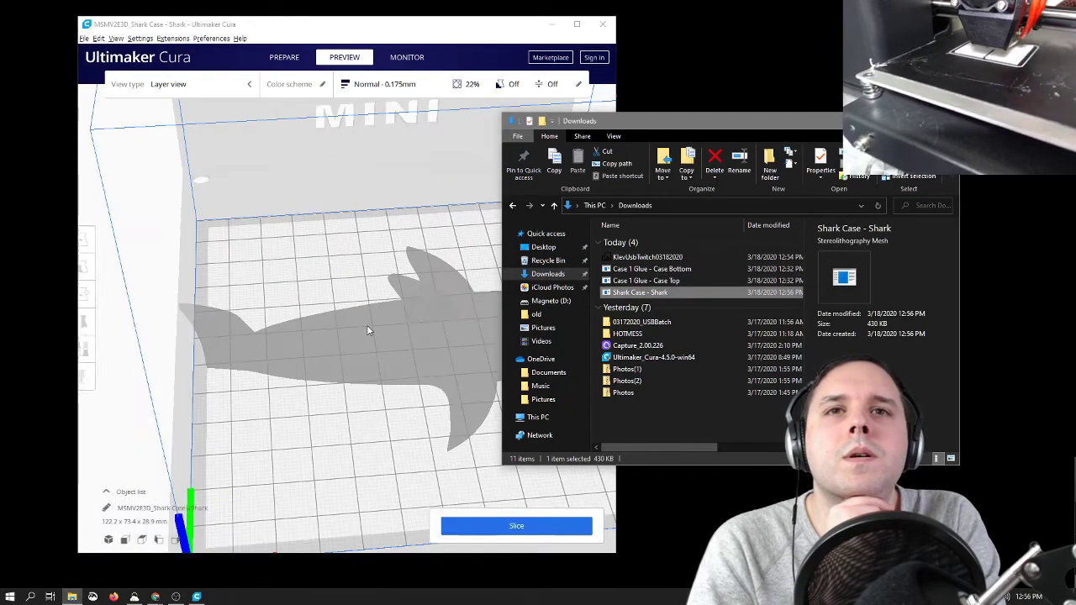
pyautogui.scroll(-5, 368, 331)
pyautogui.moveTo(468, 409)
pyautogui.mouseDown(button='right')
pyautogui.moveTo(429, 390)
pyautogui.moveTo(448, 403)
pyautogui.mouseUp(button='right')
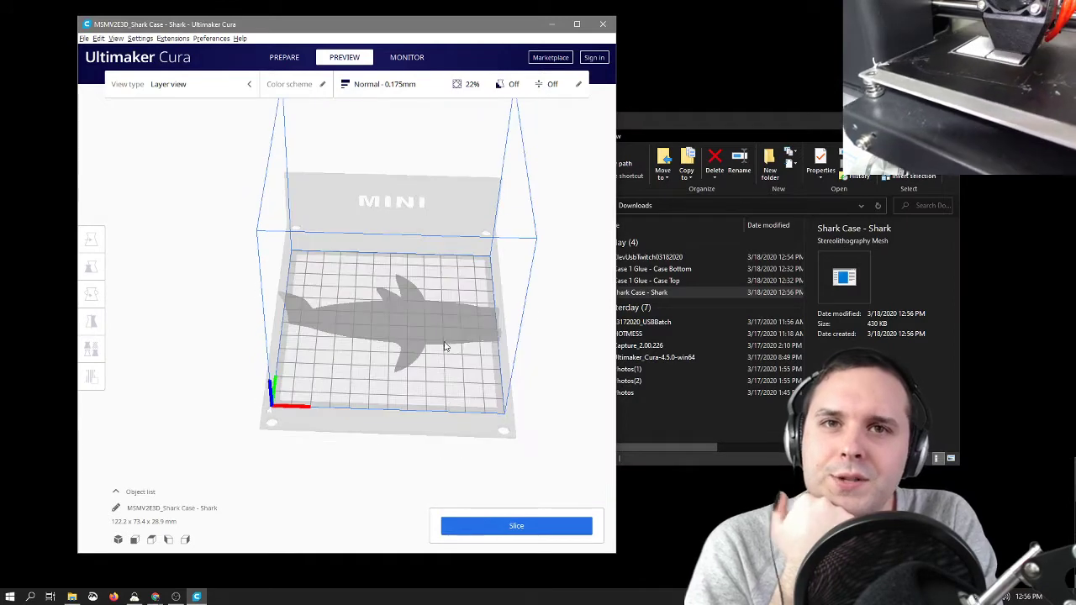
# Step: Rotate the shark case about the vertical axis so it lies diagonally across the build plate
pyautogui.click(446, 346)
pyautogui.click(91, 293)
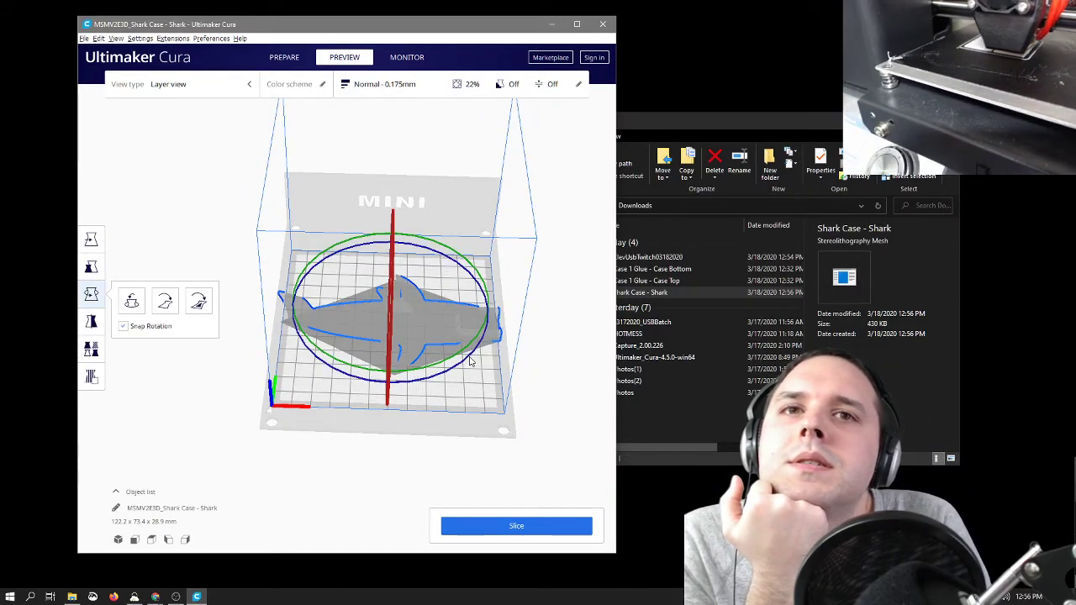
pyautogui.moveTo(495, 395); pyautogui.dragTo(461, 386, button='right')
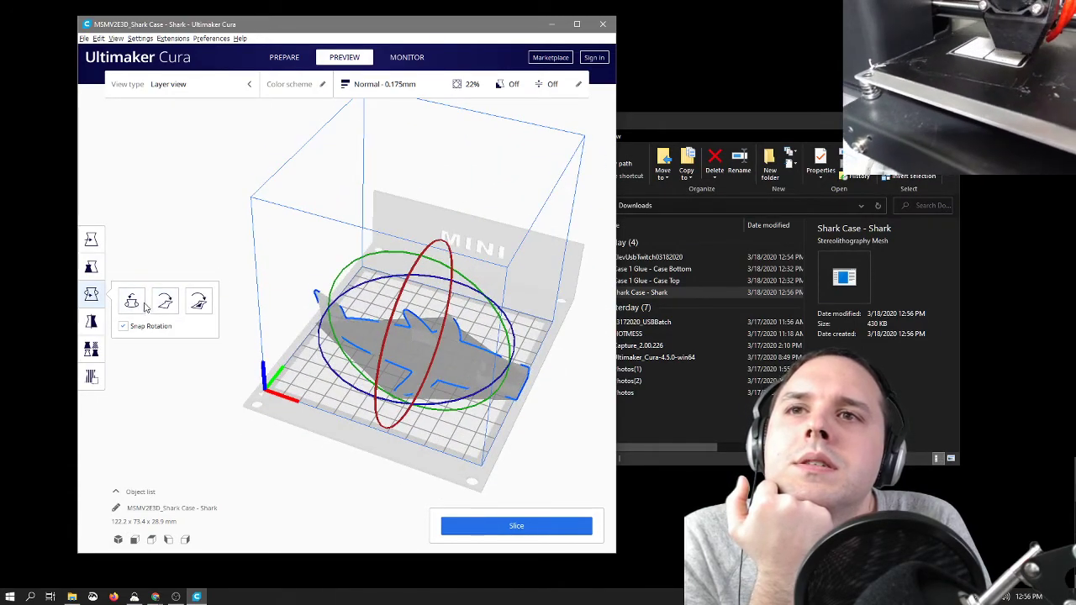
pyautogui.moveTo(511, 331); pyautogui.dragTo(499, 380)
pyautogui.moveTo(564, 363); pyautogui.dragTo(498, 384, button='right')
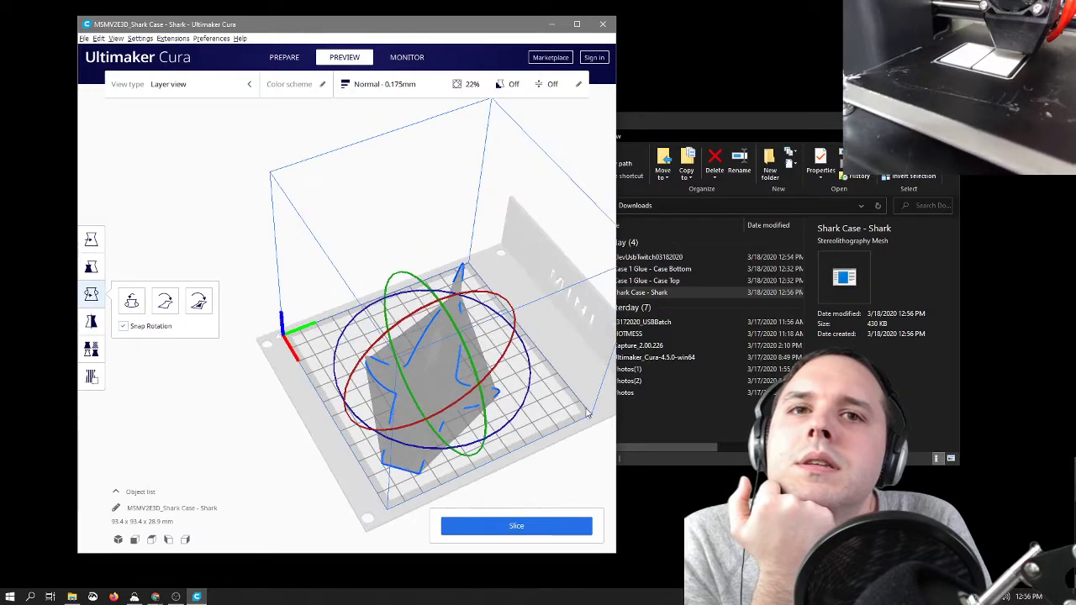
pyautogui.click(579, 410)
pyautogui.moveTo(552, 418); pyautogui.dragTo(619, 419, button='right')
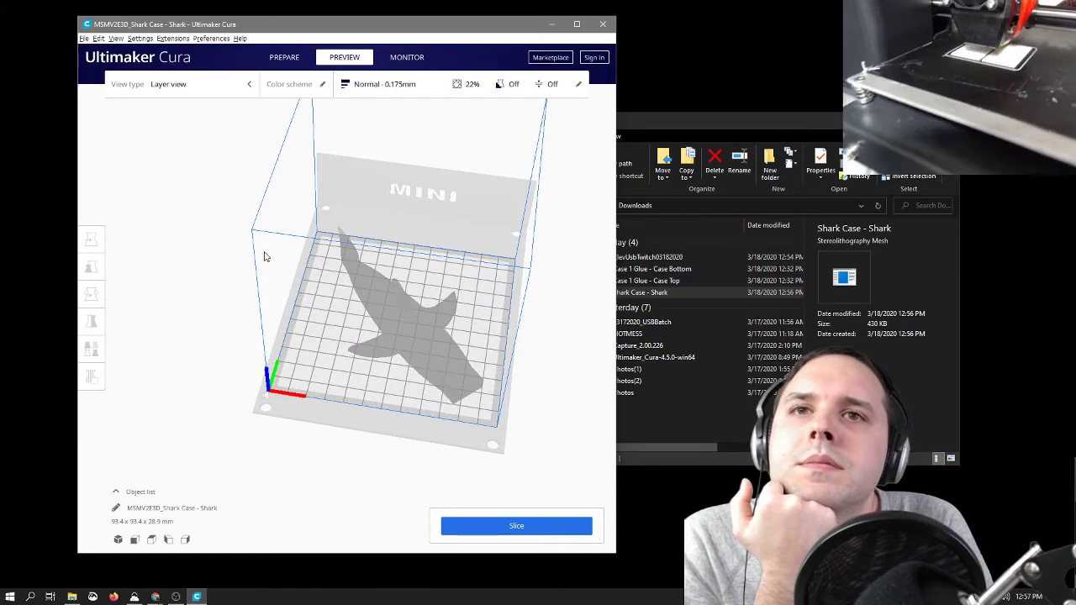
# Step: Move the shark case on the build plate to X 3.8842 mm and Y 2.889 mm
pyautogui.click(375, 284)
pyautogui.click(92, 241)
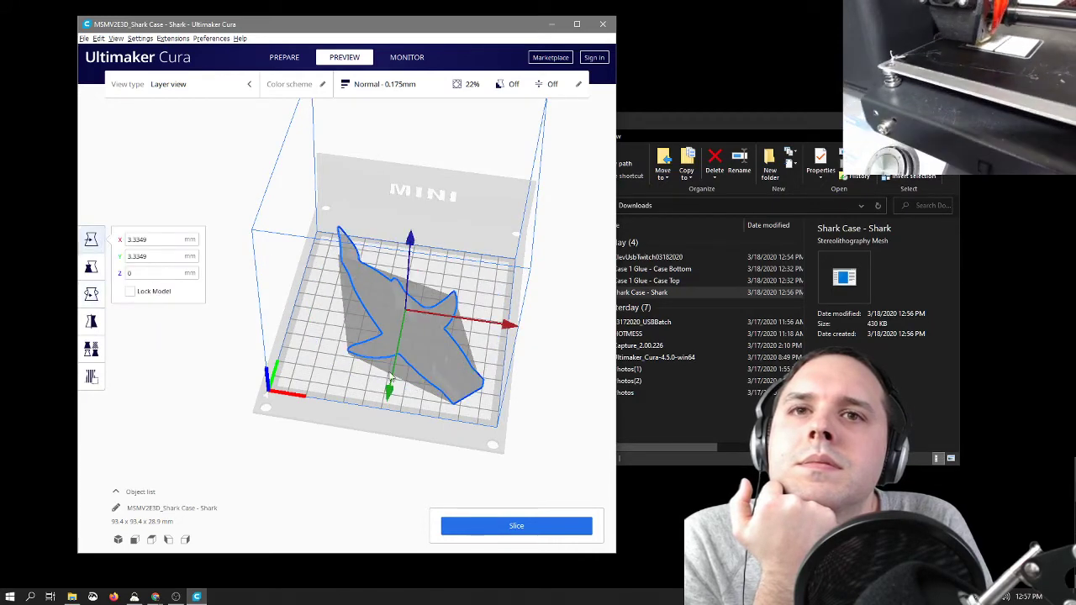
pyautogui.moveTo(391, 384); pyautogui.dragTo(393, 383)
pyautogui.moveTo(471, 321)
pyautogui.mouseDown()
pyautogui.moveTo(449, 315)
pyautogui.moveTo(462, 318)
pyautogui.mouseUp()
pyautogui.click(529, 334)
pyautogui.moveTo(493, 406); pyautogui.dragTo(572, 363, button='right')
pyautogui.moveTo(286, 358); pyautogui.dragTo(444, 346, button='right')
pyautogui.click(446, 343)
pyautogui.moveTo(447, 343); pyautogui.dragTo(454, 347)
pyautogui.click(563, 339)
pyautogui.click(455, 344)
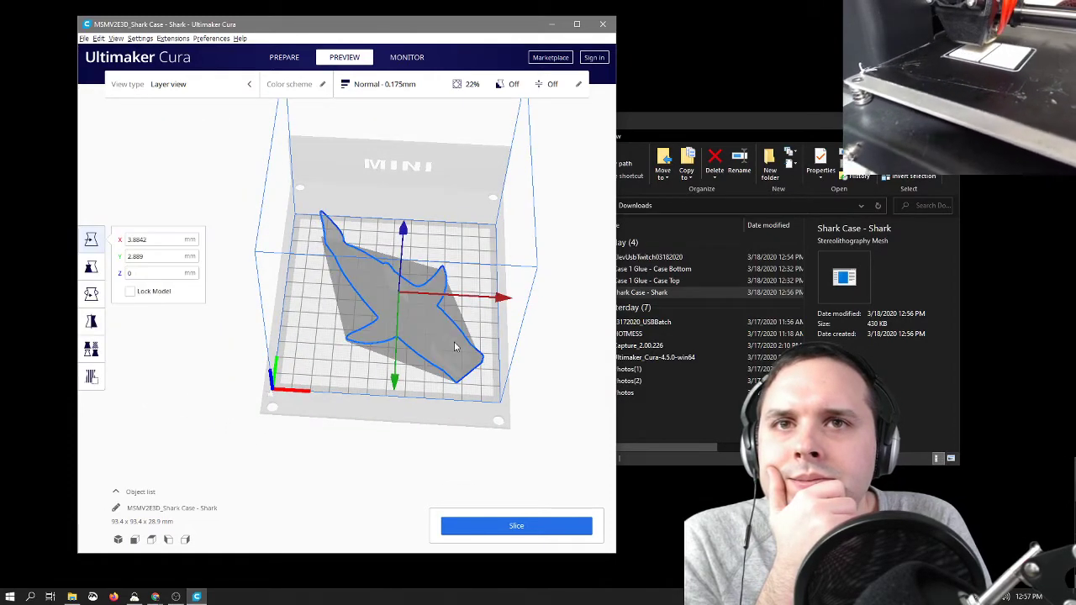
pyautogui.click(551, 326)
pyautogui.moveTo(553, 324)
pyautogui.mouseDown(button='right')
pyautogui.moveTo(550, 379)
pyautogui.moveTo(542, 328)
pyautogui.mouseUp(button='right')
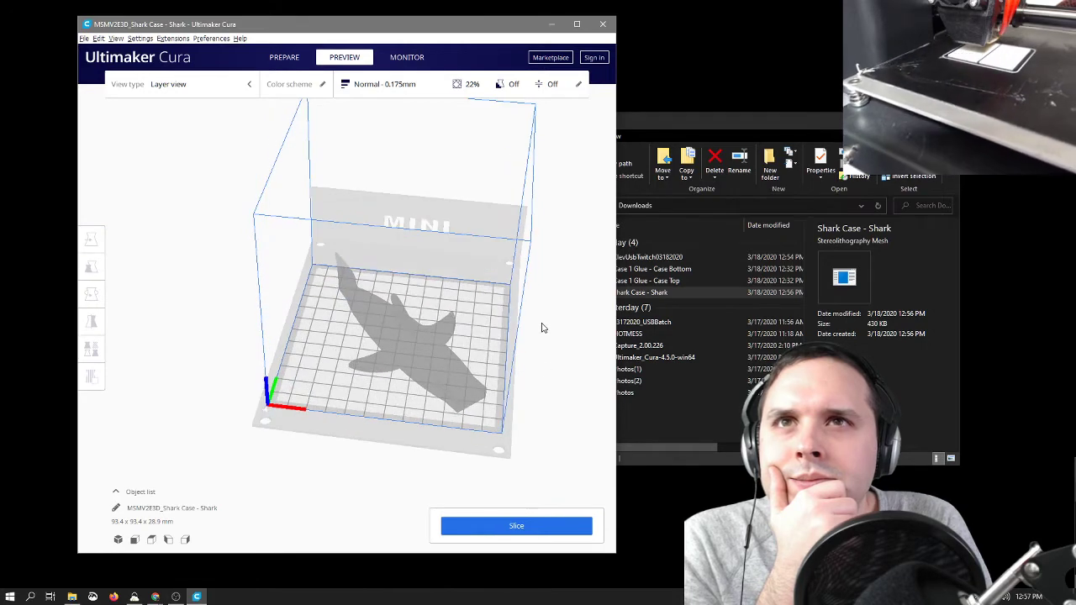
# Step: View the shark case in the Prepare stage and undo its last placement changes on the build plate
pyautogui.click(285, 57)
pyautogui.moveTo(295, 144); pyautogui.dragTo(296, 243, button='right')
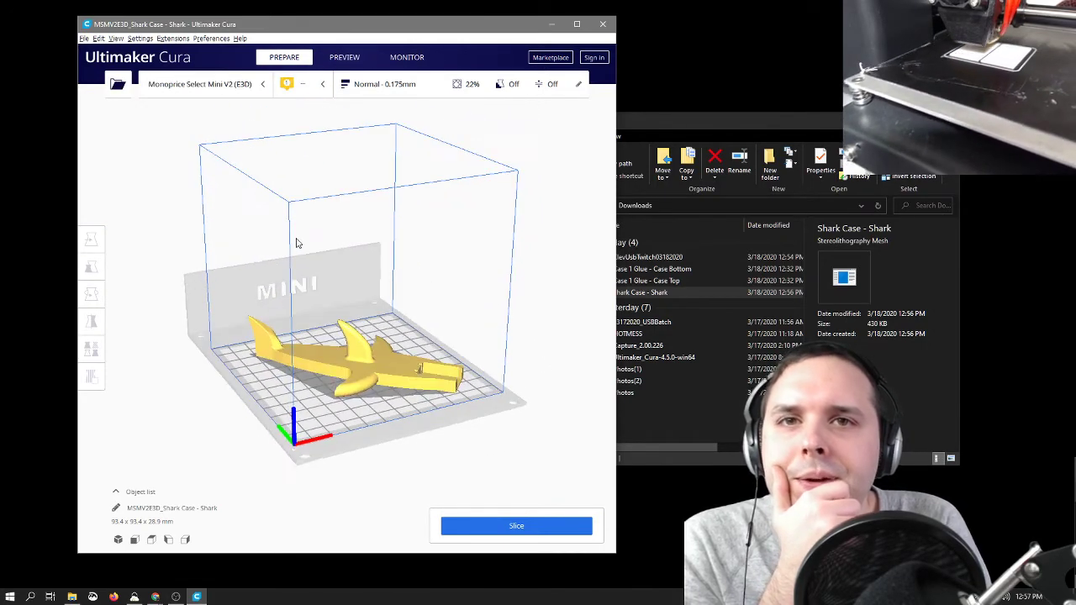
pyautogui.click(374, 383)
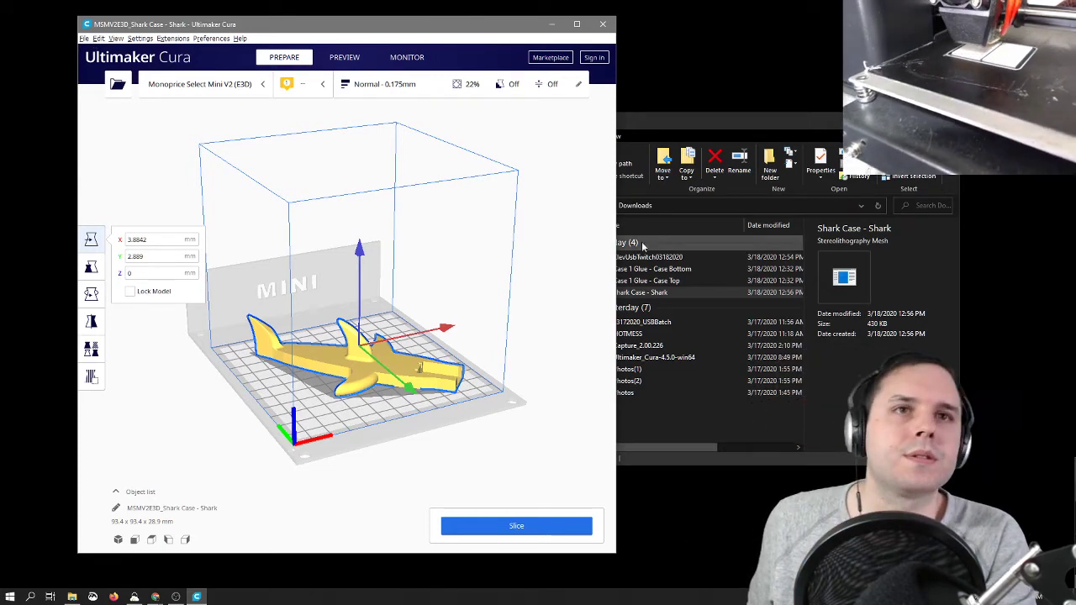
pyautogui.click(561, 255)
pyautogui.hotkey('ctrl', 'z')
pyautogui.hotkey('ctrl', 'z')
pyautogui.hotkey('ctrl', 'z')
pyautogui.hotkey('ctrl', 'z')
pyautogui.hotkey('ctrl', 'z')
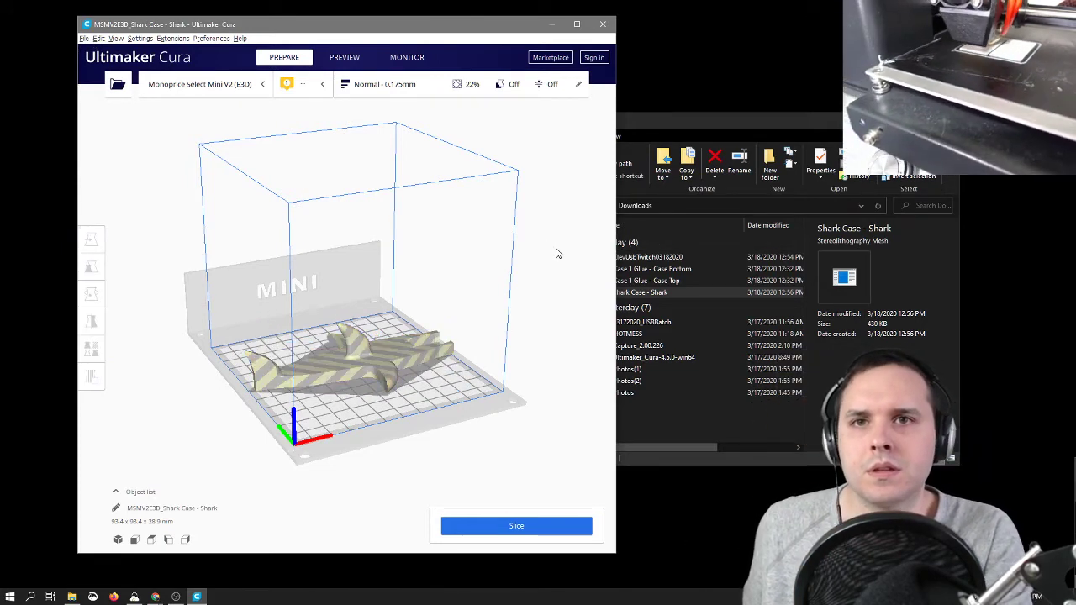
# Step: Rotate the shark case with snapping so that it fits diagonally within the build plate
pyautogui.click(359, 352)
pyautogui.click(91, 295)
pyautogui.moveTo(463, 372); pyautogui.dragTo(439, 360, button='right')
pyautogui.moveTo(429, 355); pyautogui.dragTo(417, 373)
pyautogui.moveTo(516, 363); pyautogui.dragTo(423, 456, button='right')
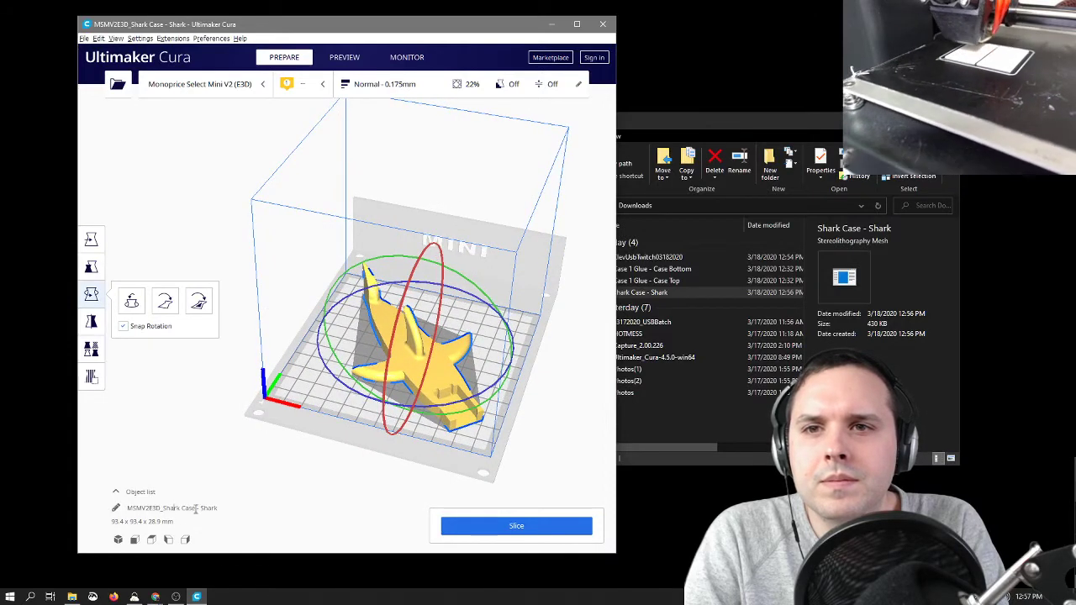
# Step: Rename the print job HW - Shark and slice the model
pyautogui.write('HW')
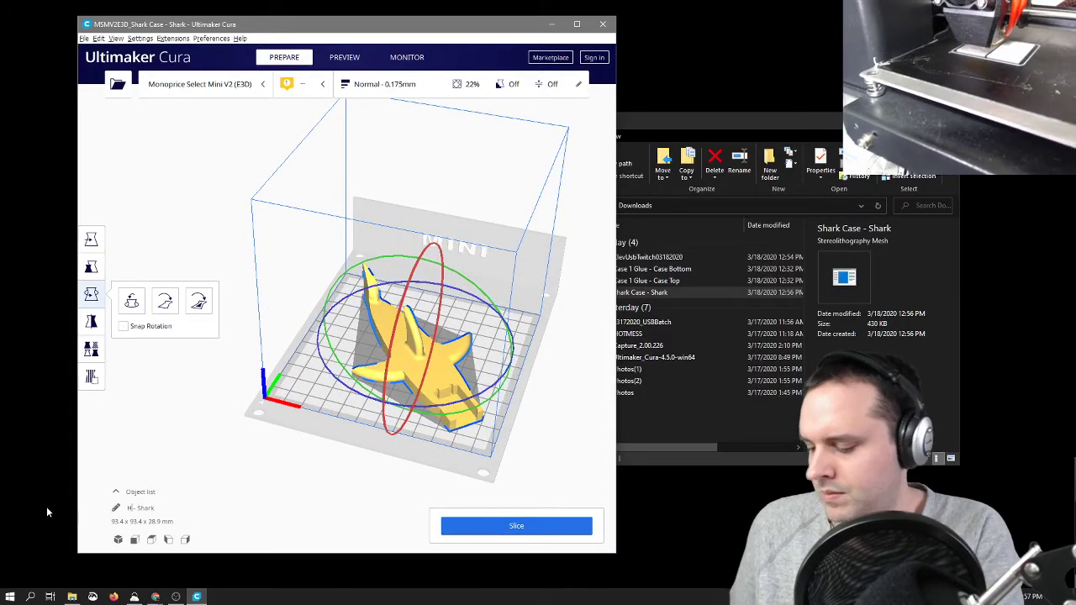
pyautogui.click(562, 378)
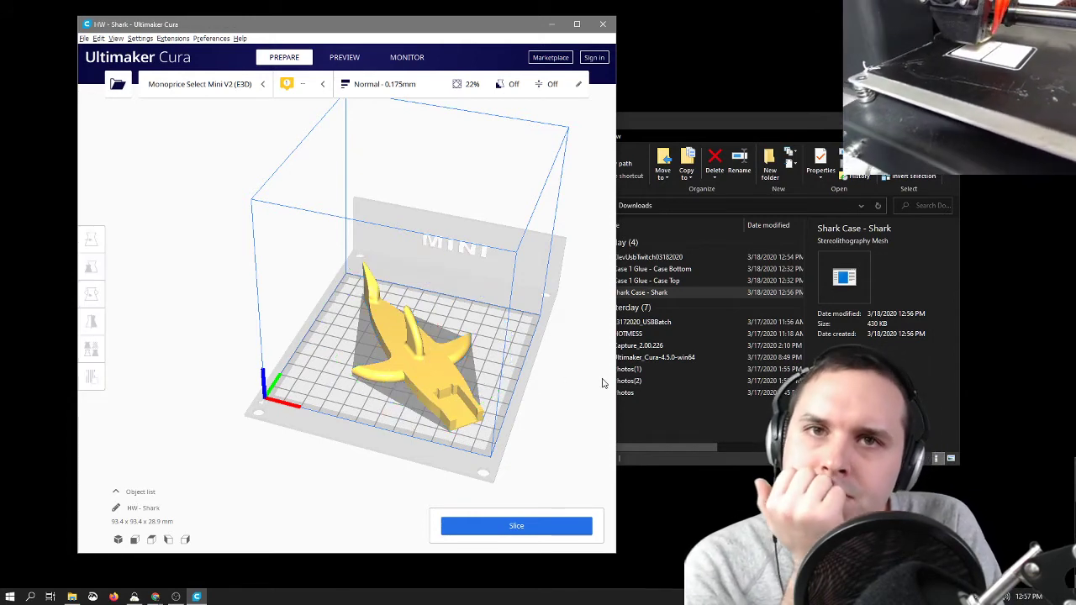
pyautogui.moveTo(571, 427); pyautogui.dragTo(609, 444, button='right')
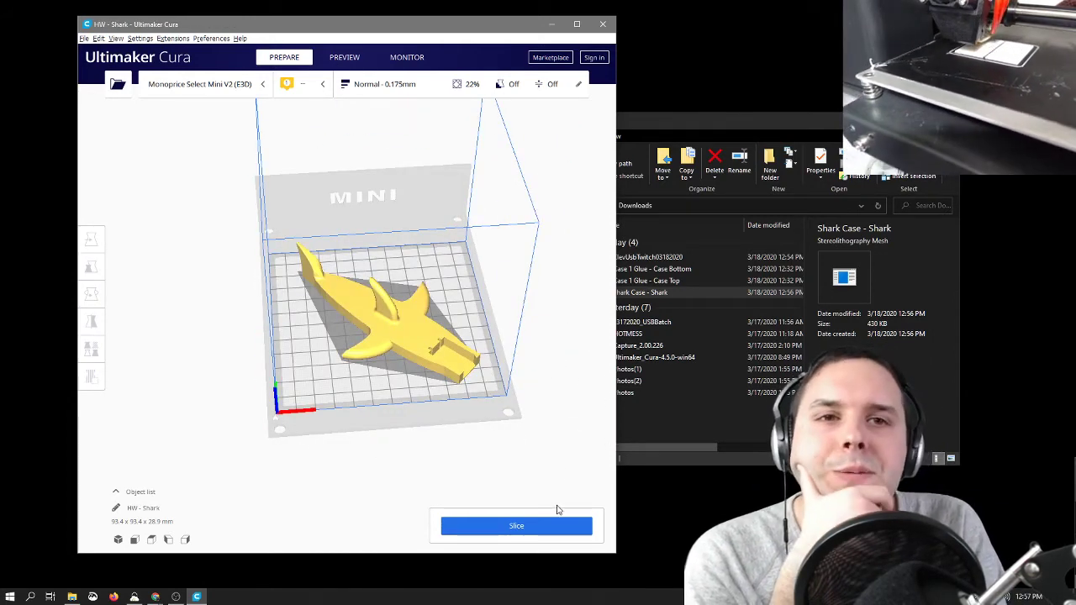
pyautogui.click(560, 527)
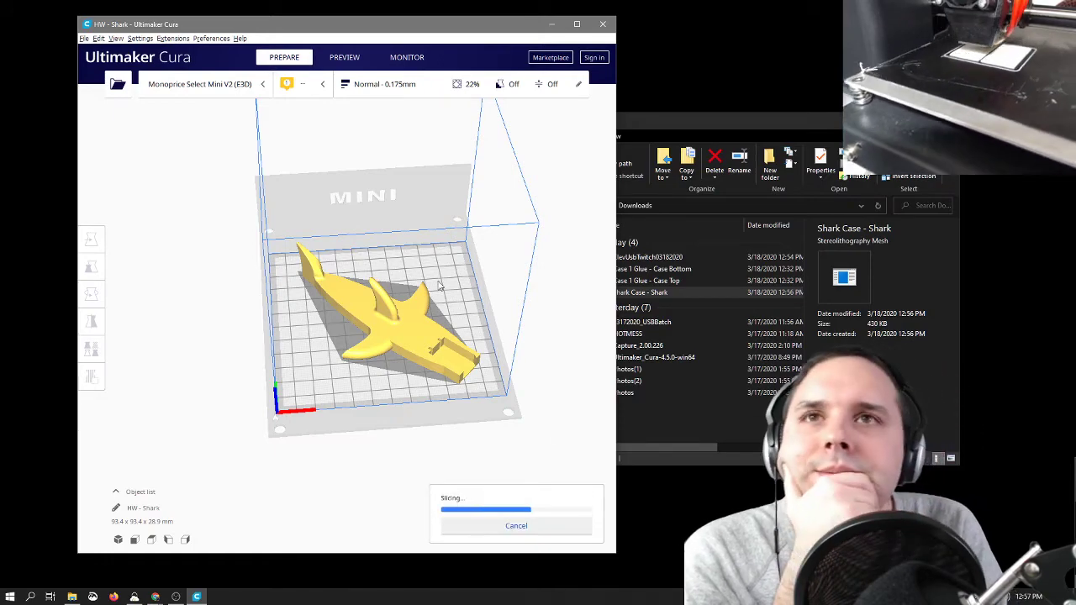
# Step: Examine the sliced shark in the layer preview, checking the top surfaces around the fins and the USB recess
pyautogui.scroll(5, 501, 357)
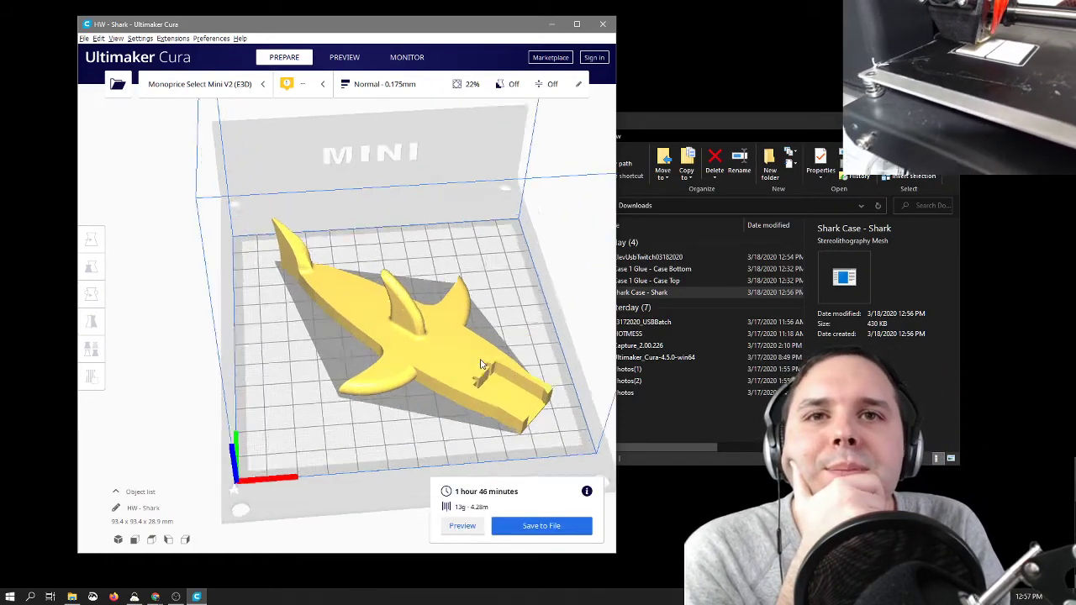
pyautogui.moveTo(530, 344); pyautogui.dragTo(600, 345, button='right')
pyautogui.click(353, 57)
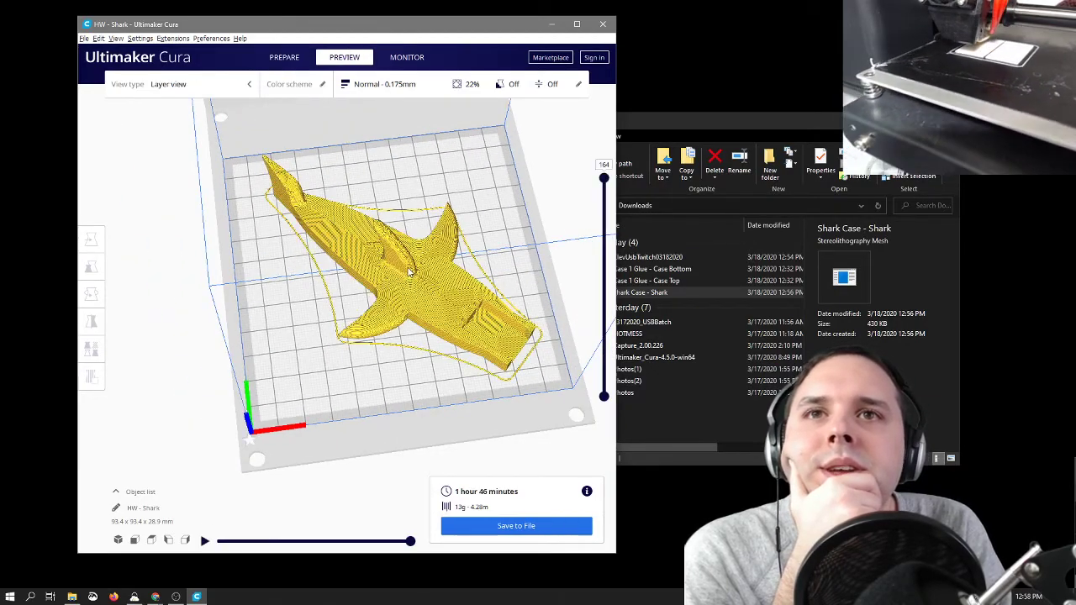
pyautogui.scroll(8, 501, 298)
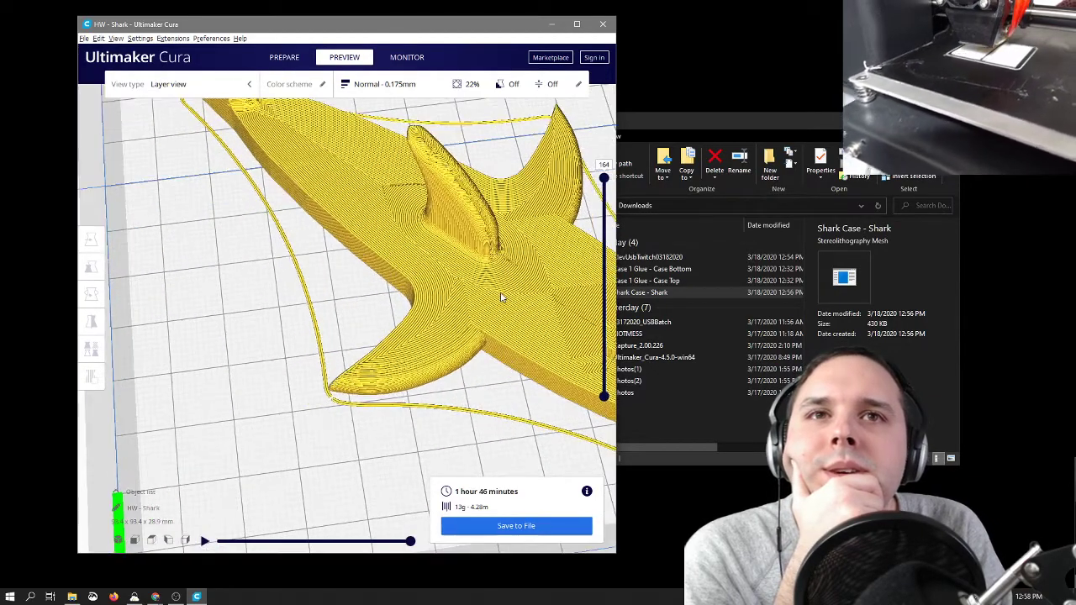
pyautogui.scroll(-10, 500, 298)
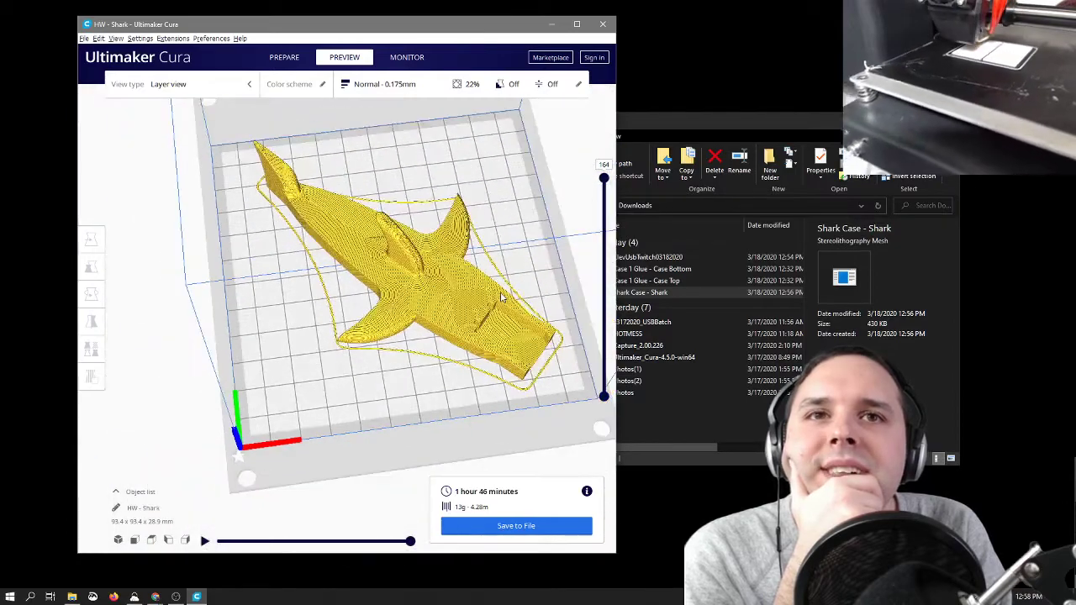
pyautogui.moveTo(562, 292); pyautogui.dragTo(564, 271, button='right')
pyautogui.scroll(4, 564, 270)
pyautogui.scroll(-3, 564, 270)
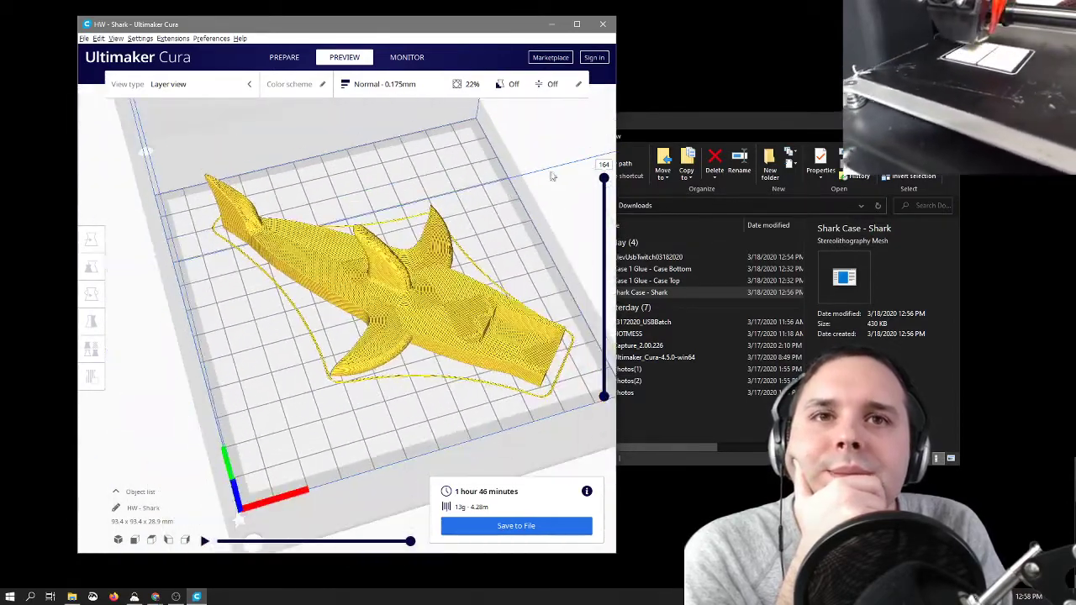
# Step: Set the Top/Bottom Pattern in the Shell print settings to Lines and re-slice the shark, inspecting the new surface paths
pyautogui.click(447, 88)
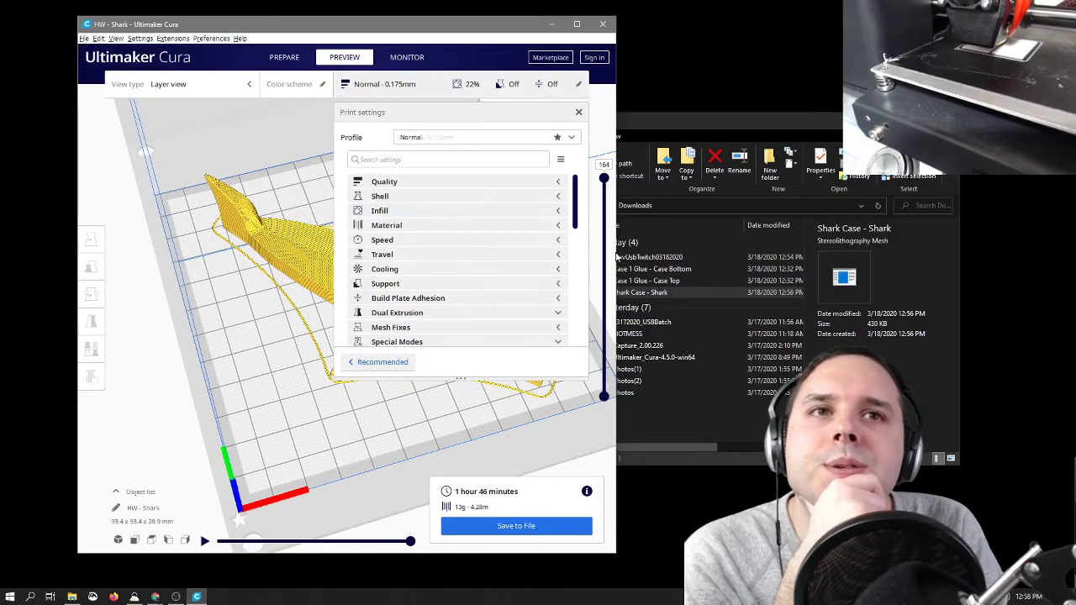
pyautogui.moveTo(616, 252); pyautogui.dragTo(939, 256)
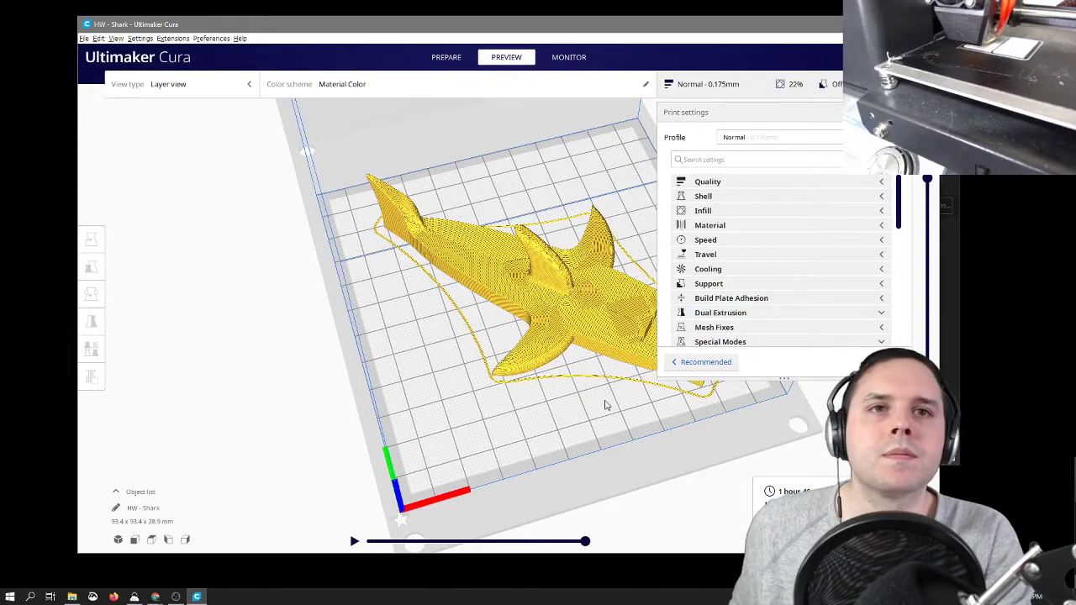
pyautogui.moveTo(604, 405); pyautogui.dragTo(427, 397, button='right')
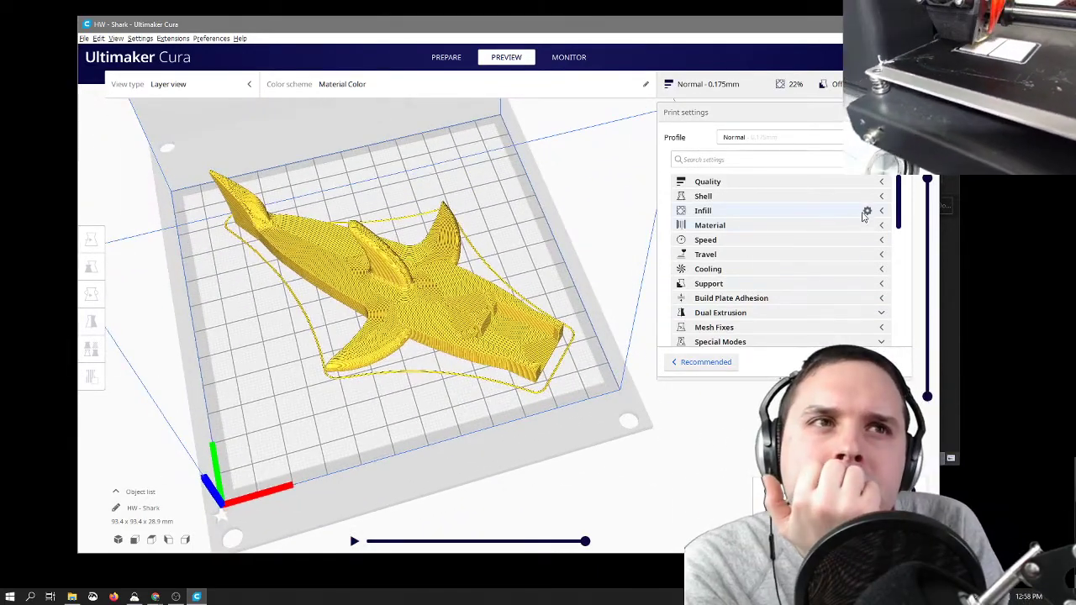
pyautogui.click(883, 196)
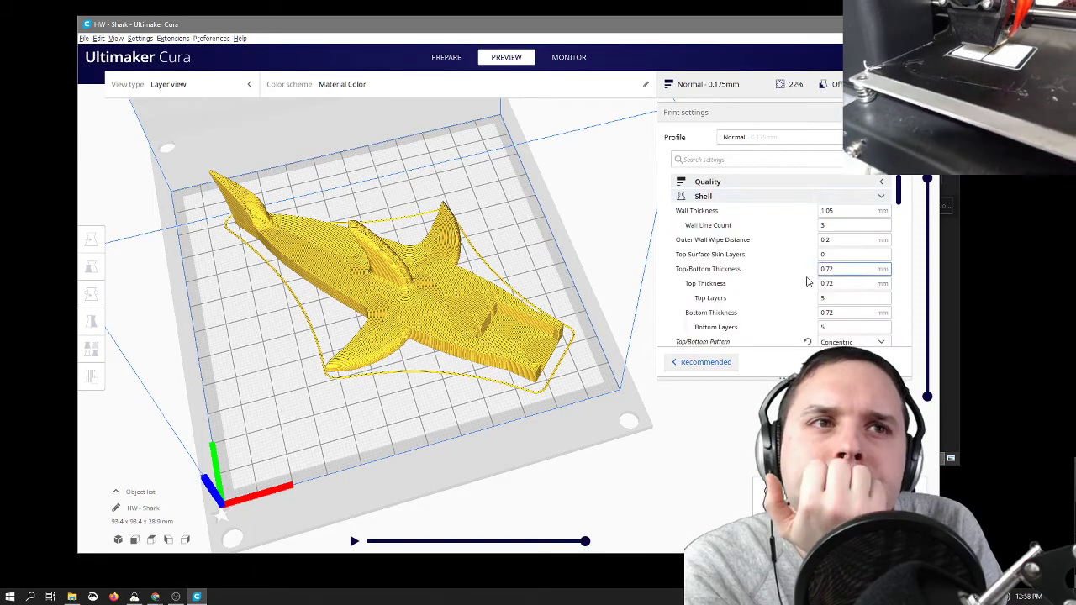
pyautogui.scroll(-1, 799, 299)
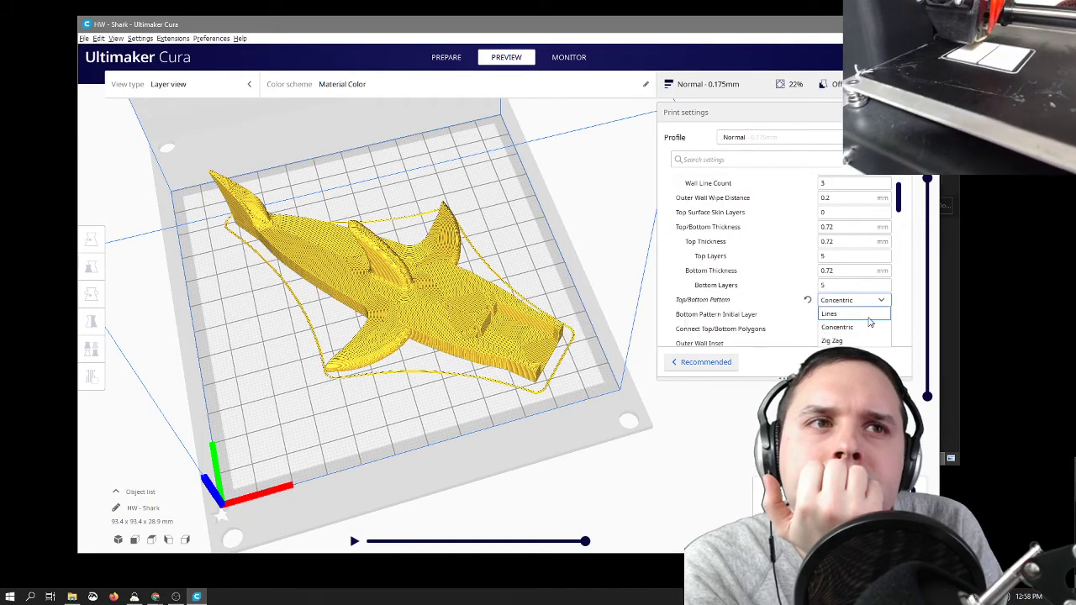
pyautogui.scroll(-4, 793, 327)
pyautogui.scroll(3, 793, 326)
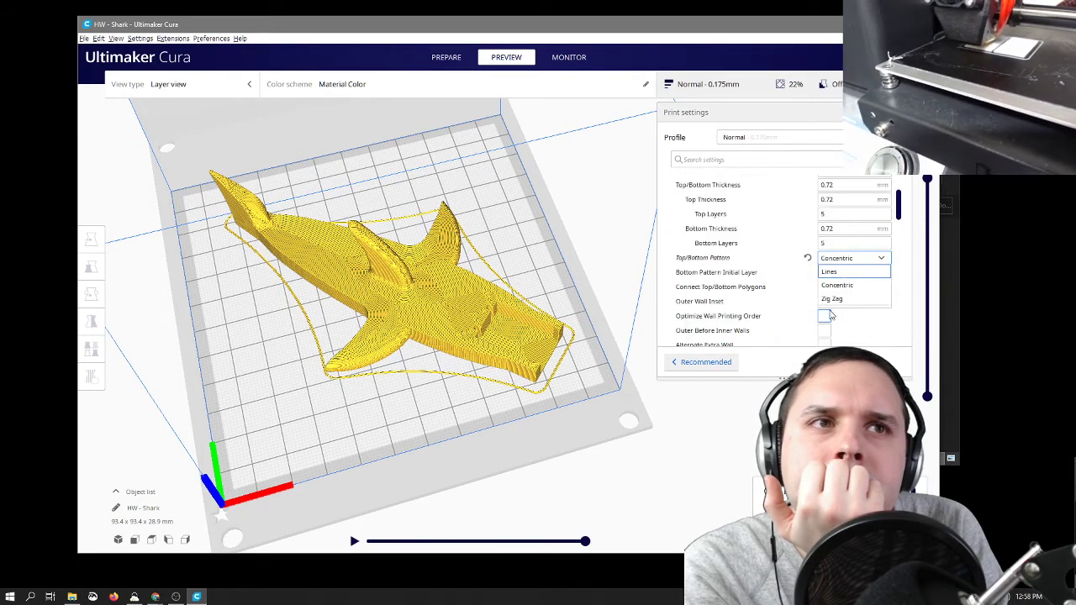
pyautogui.click(861, 278)
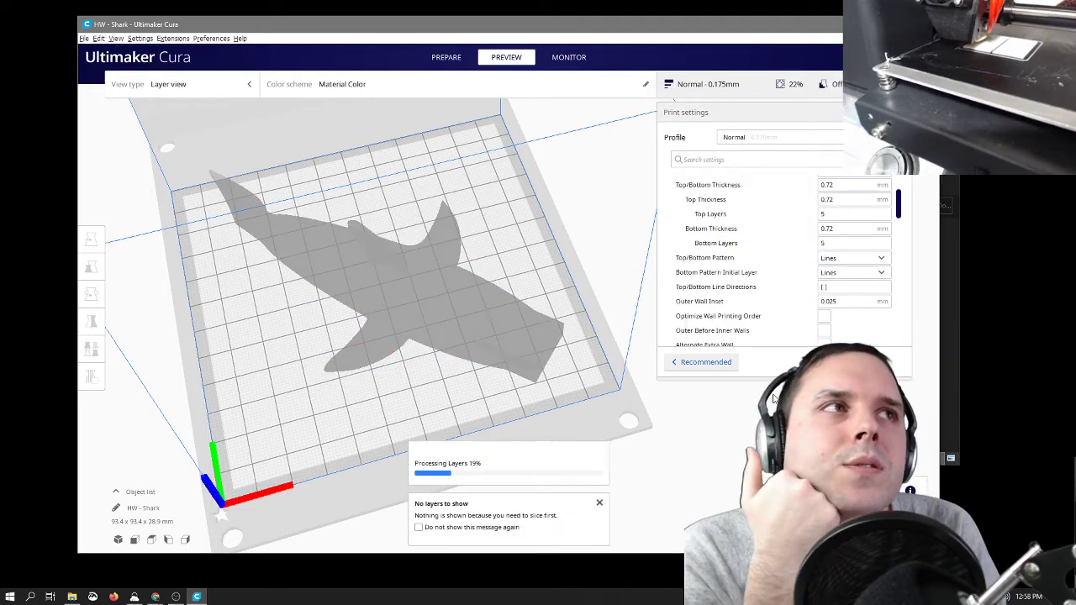
pyautogui.scroll(10, 414, 351)
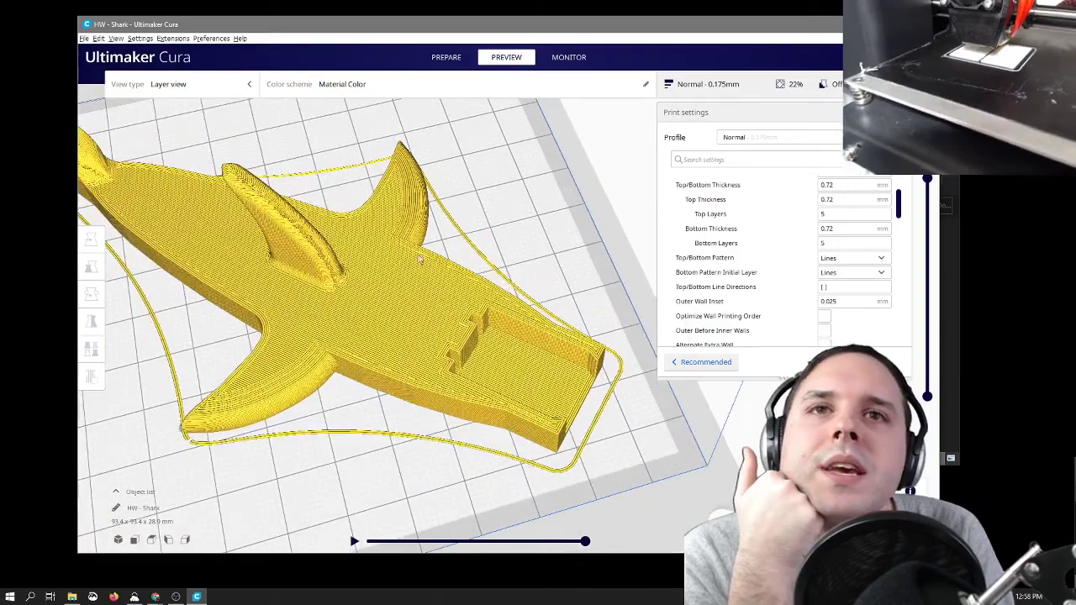
pyautogui.moveTo(460, 280); pyautogui.dragTo(429, 308, button='right')
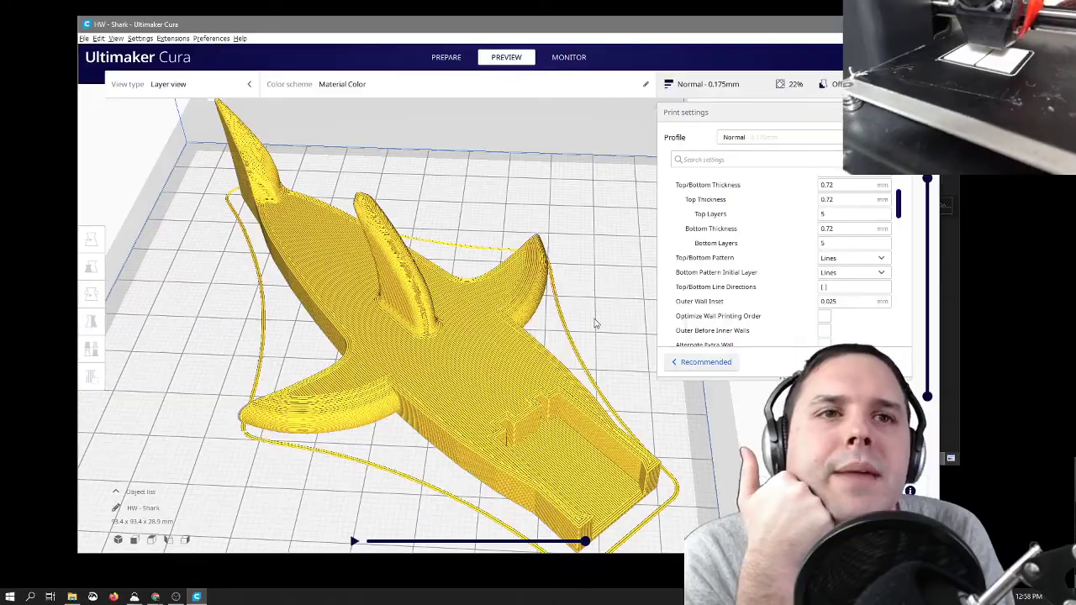
pyautogui.moveTo(594, 323); pyautogui.dragTo(642, 297, button='right')
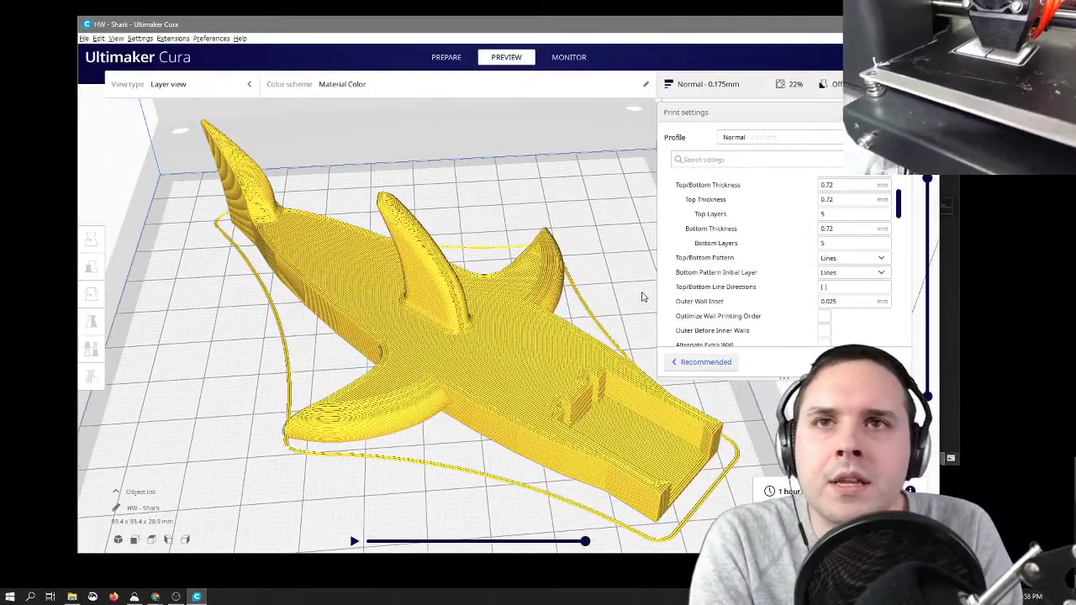
pyautogui.moveTo(553, 516); pyautogui.dragTo(577, 514, button='right')
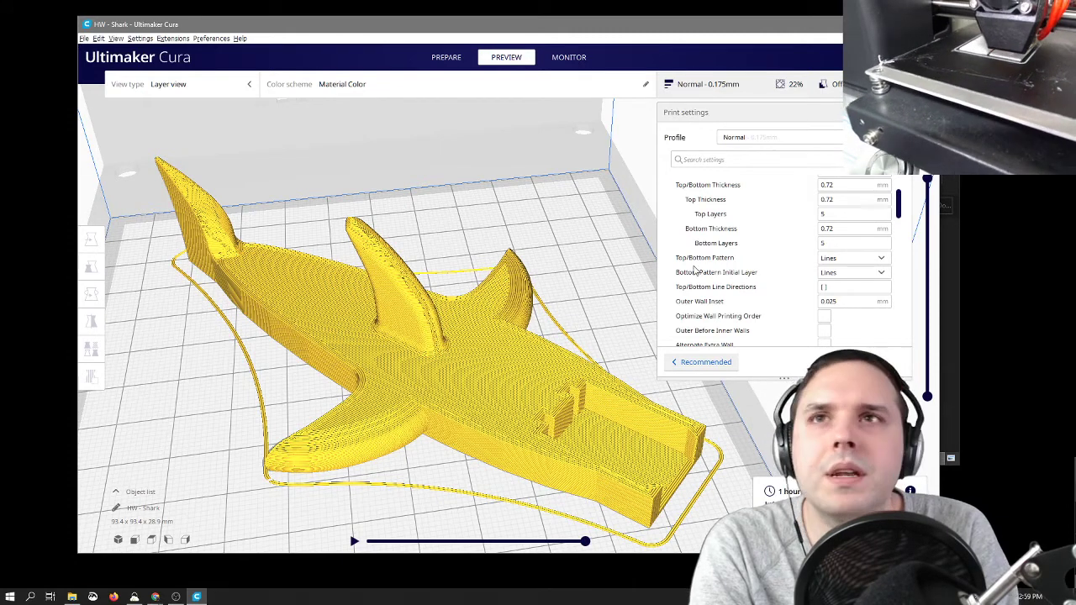
# Step: Save the Cura project as the 3MF file HW - Shark in a new Downloads folder named HW- Shark Body
pyautogui.click(84, 39)
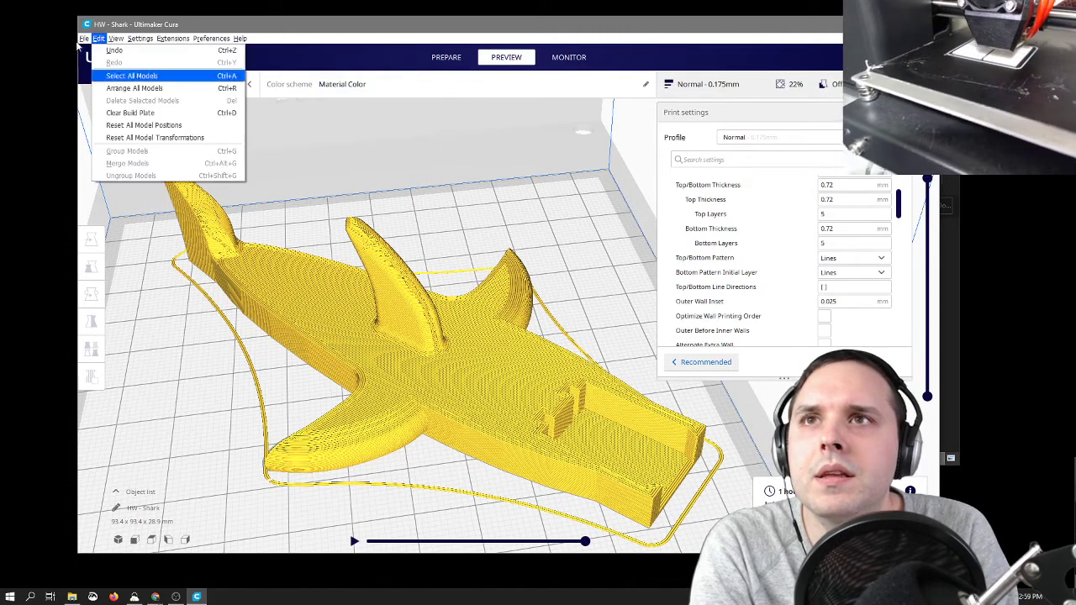
pyautogui.click(103, 87)
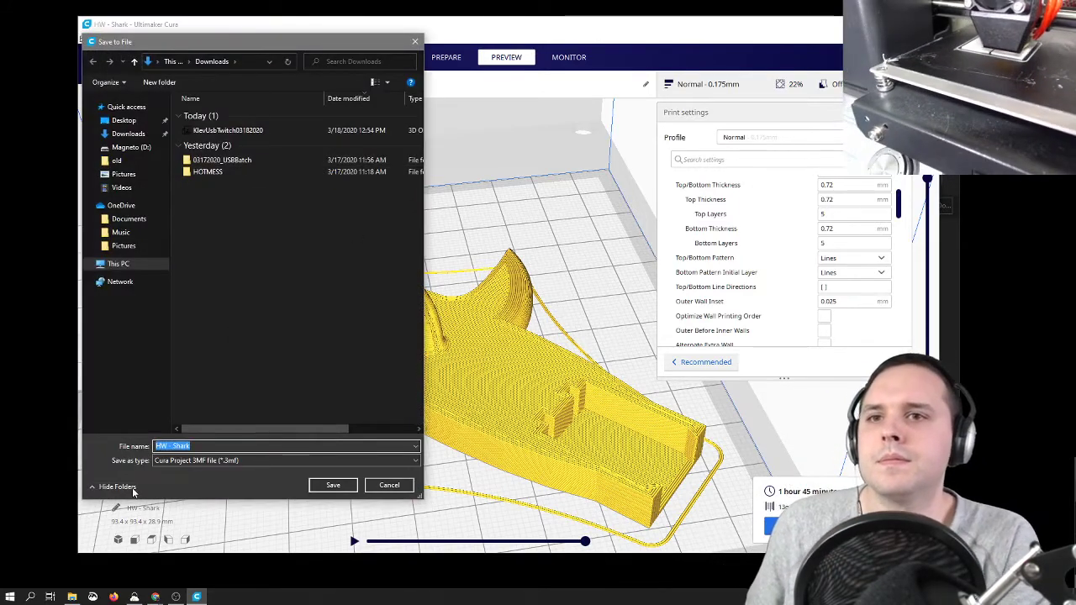
pyautogui.click(163, 82)
pyautogui.write('HW - Shark Body')
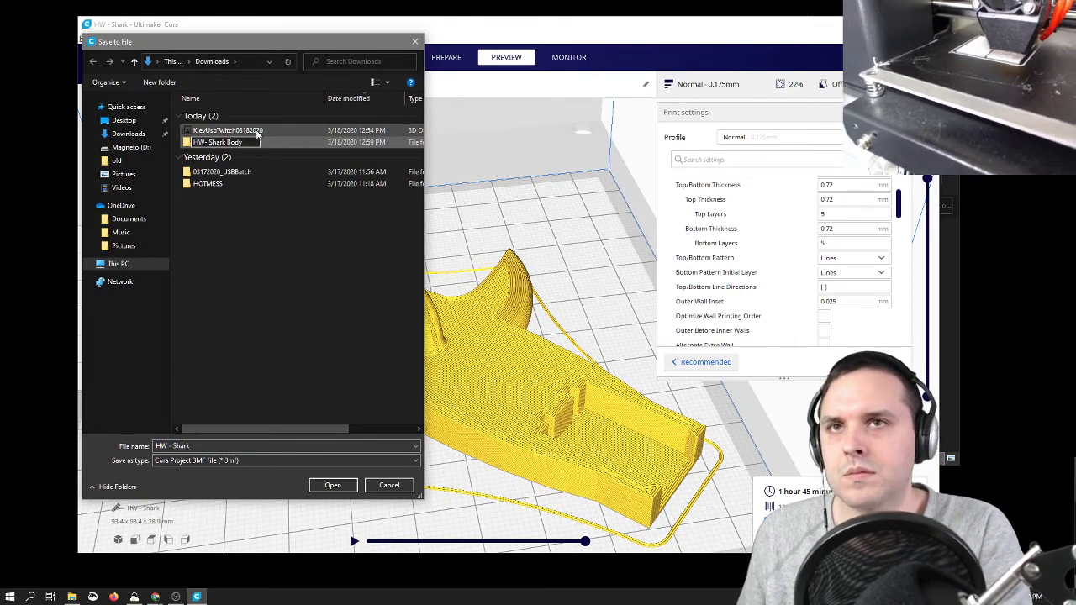
pyautogui.press('Return')
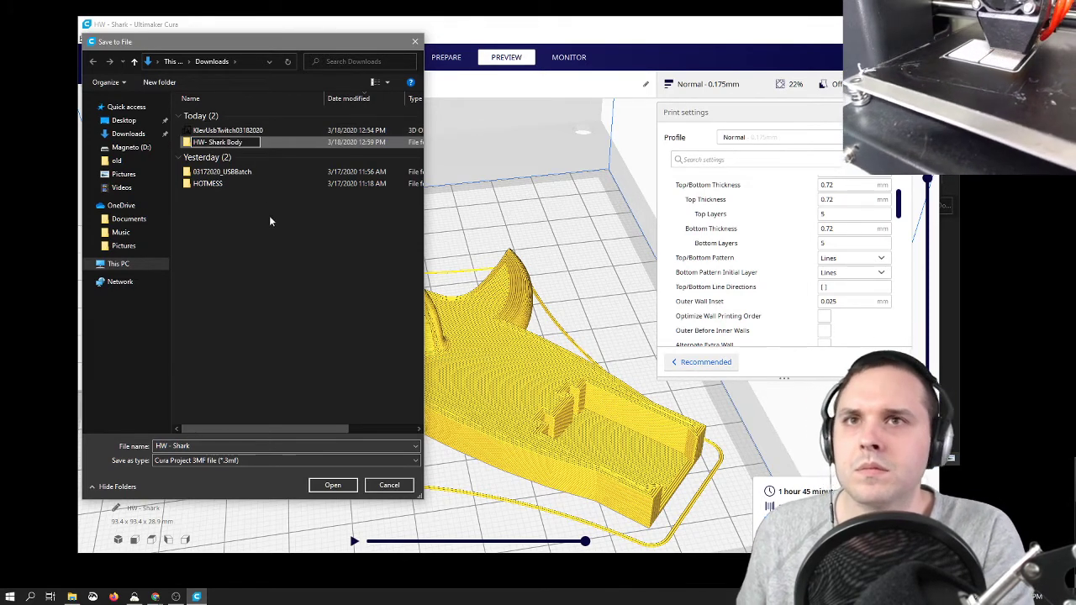
pyautogui.doubleClick(250, 144)
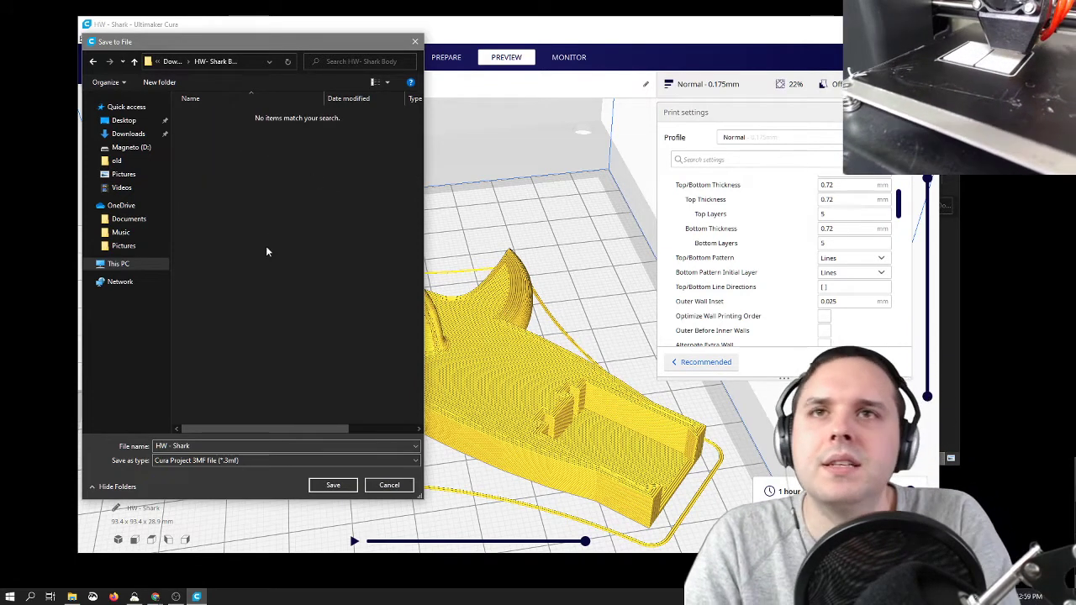
pyautogui.click(333, 486)
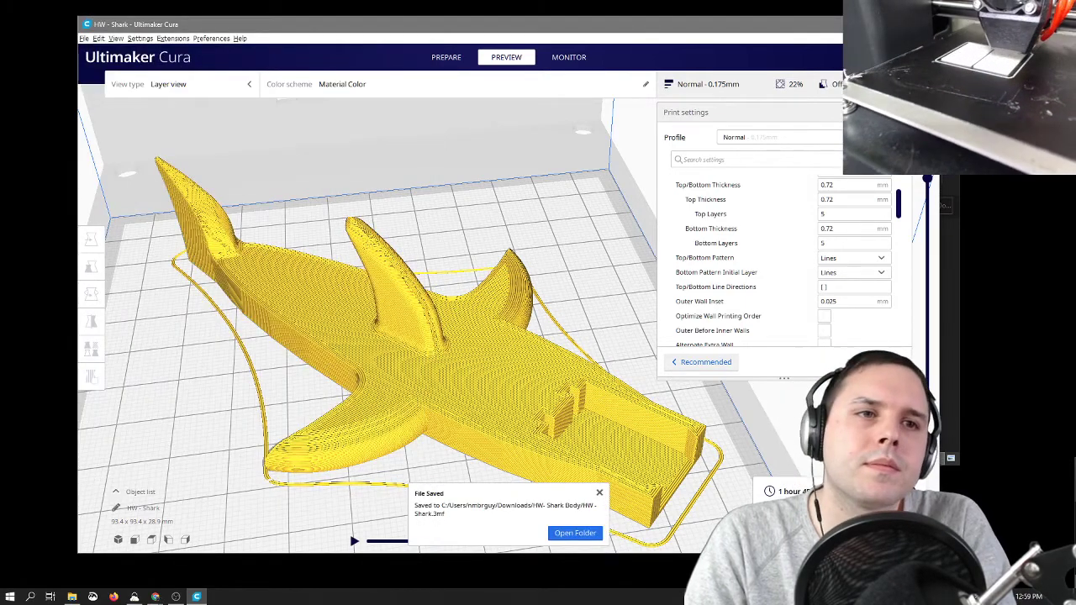
# Step: Save the sliced shark as the G-code file HW - Shark in the HW- Shark Body folder, dismiss the notifications and deselect the model
pyautogui.click(849, 531)
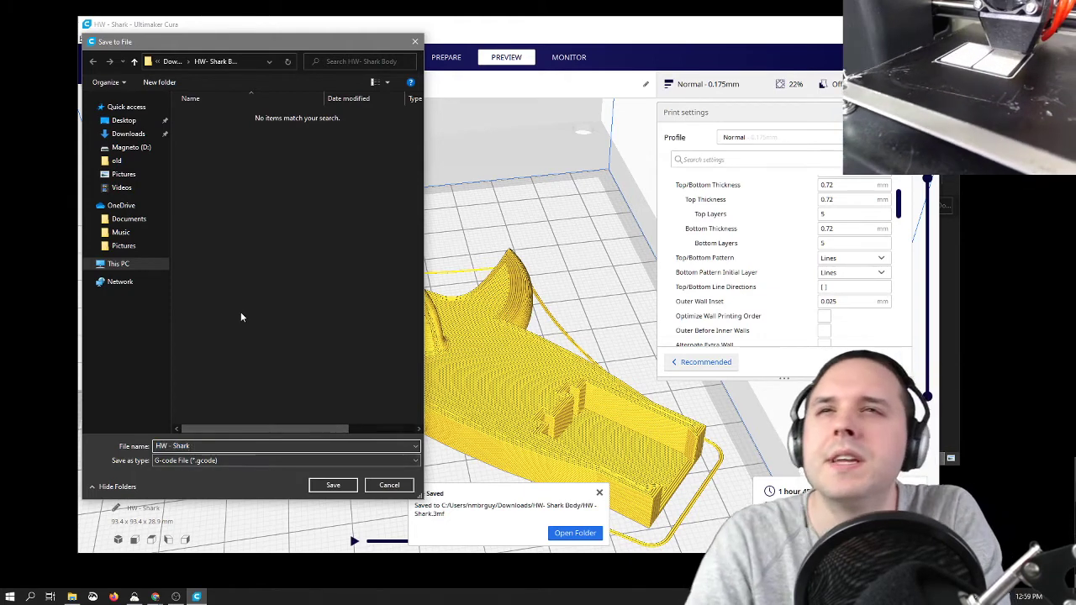
pyautogui.click(318, 491)
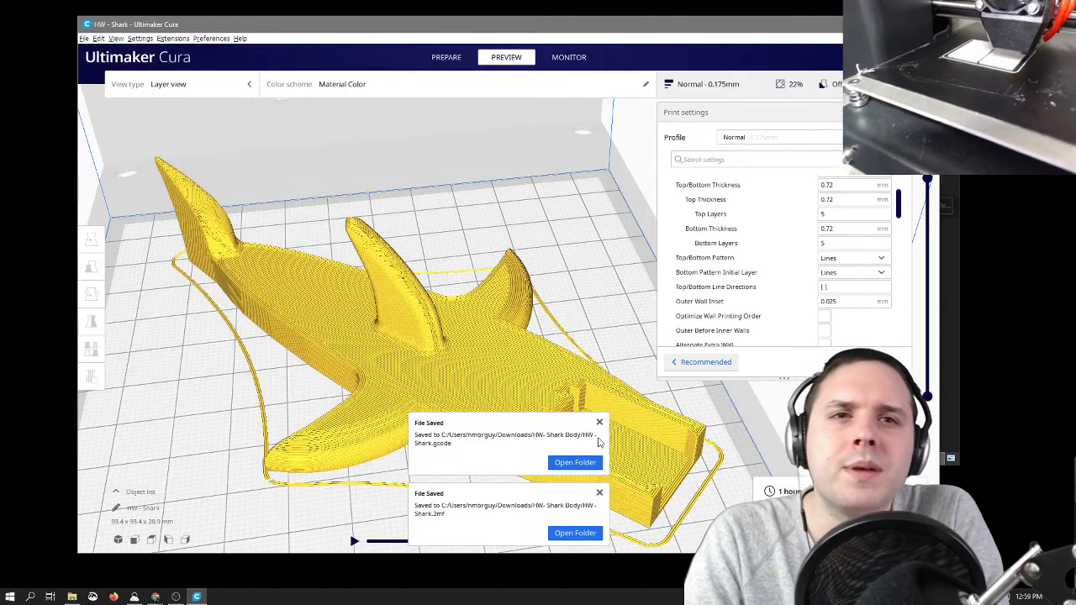
pyautogui.click(612, 432)
pyautogui.click(599, 491)
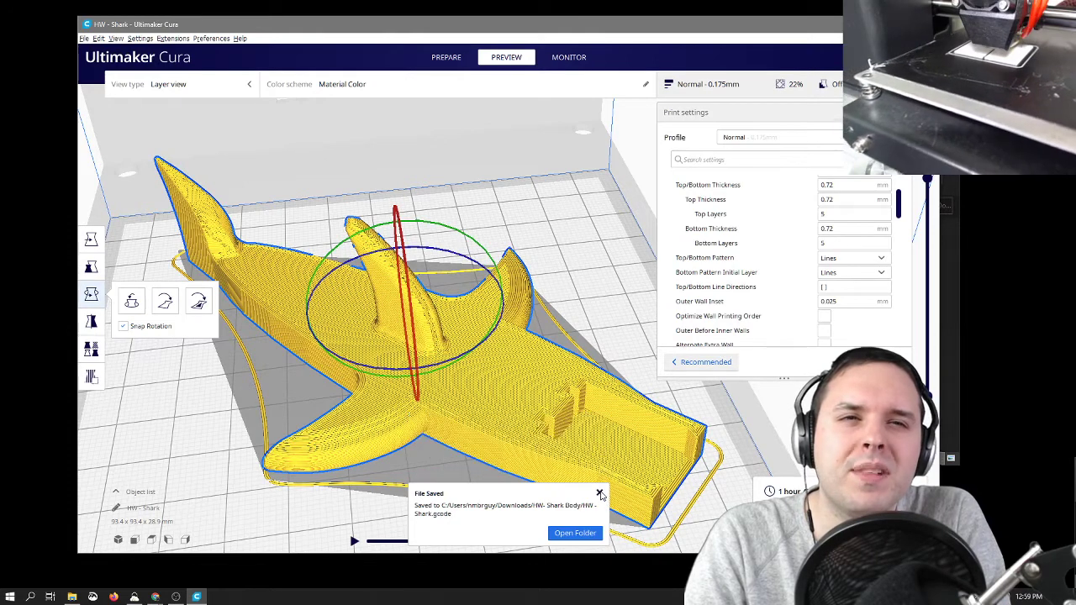
pyautogui.click(601, 493)
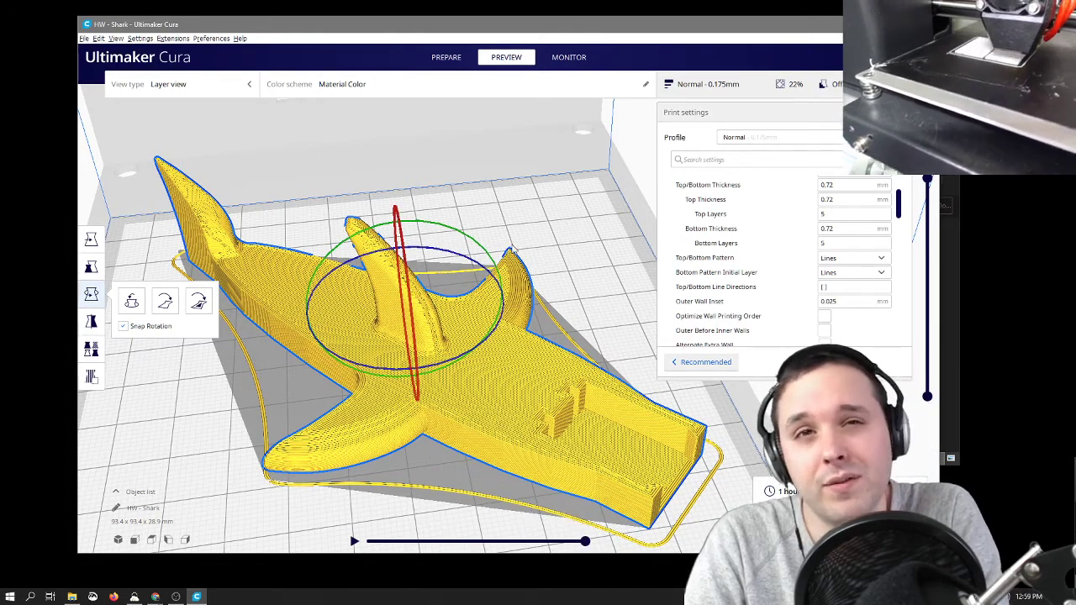
pyautogui.click(570, 196)
pyautogui.click(839, 160)
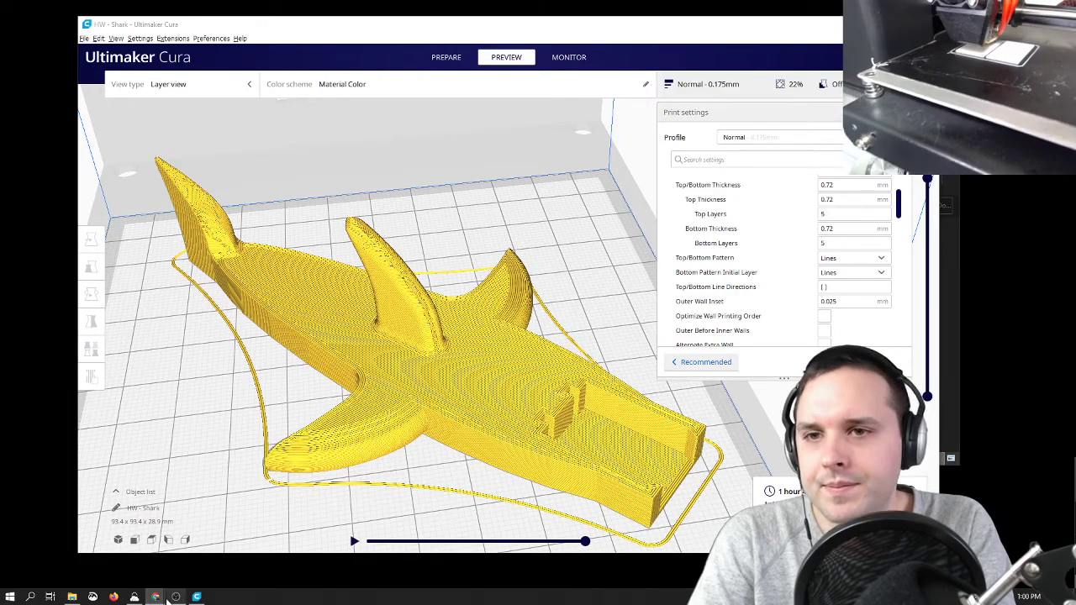
# Step: Switch to the Twitch Moderation browser window and move it clear of the Cura window
pyautogui.moveTo(158, 598)
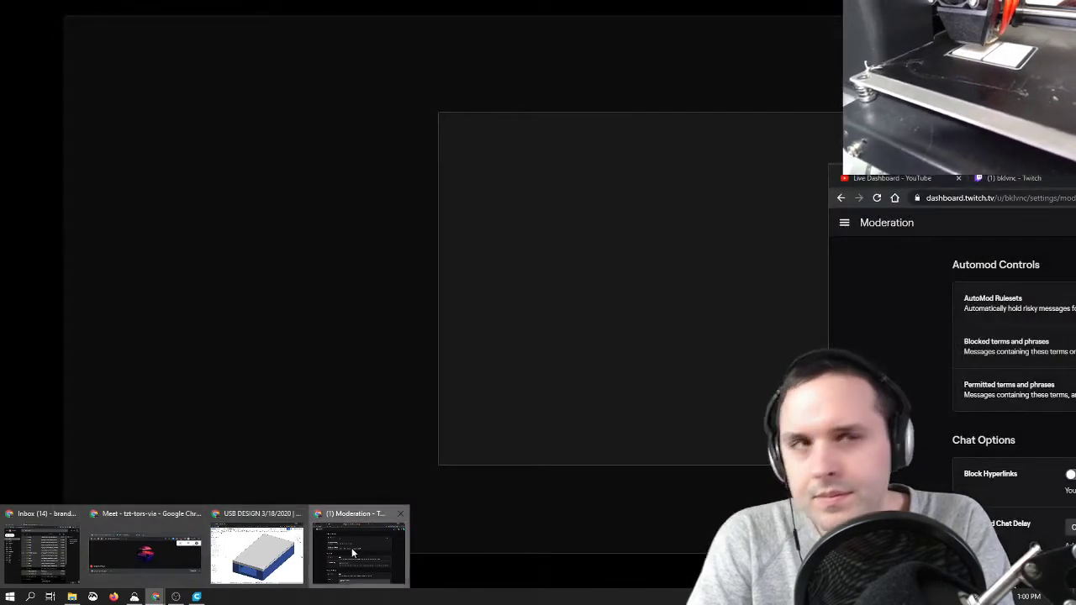
pyautogui.click(359, 551)
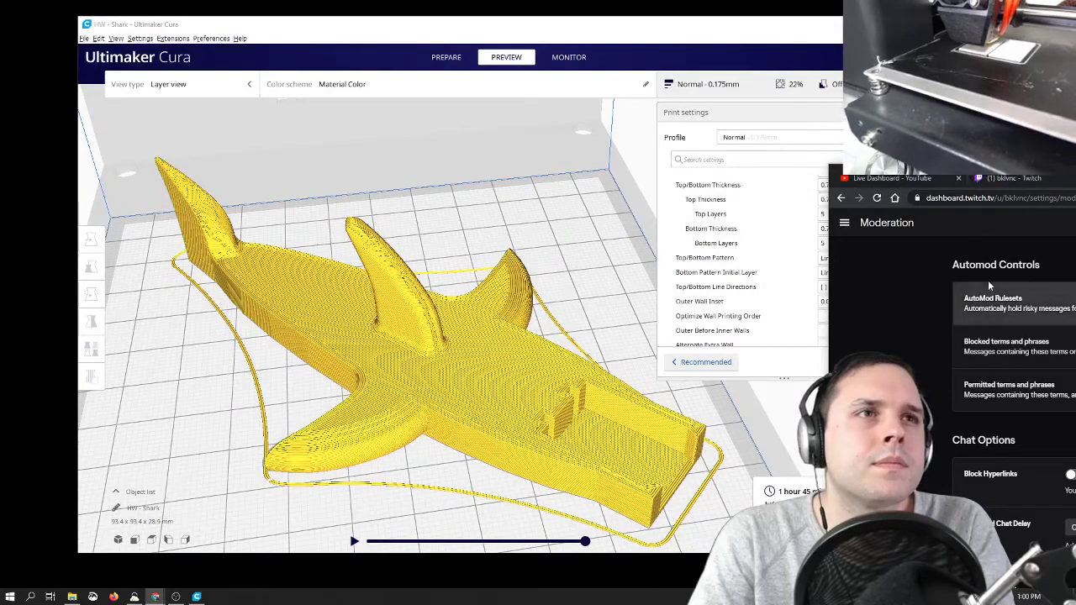
pyautogui.moveTo(828, 278); pyautogui.dragTo(1075, 281)
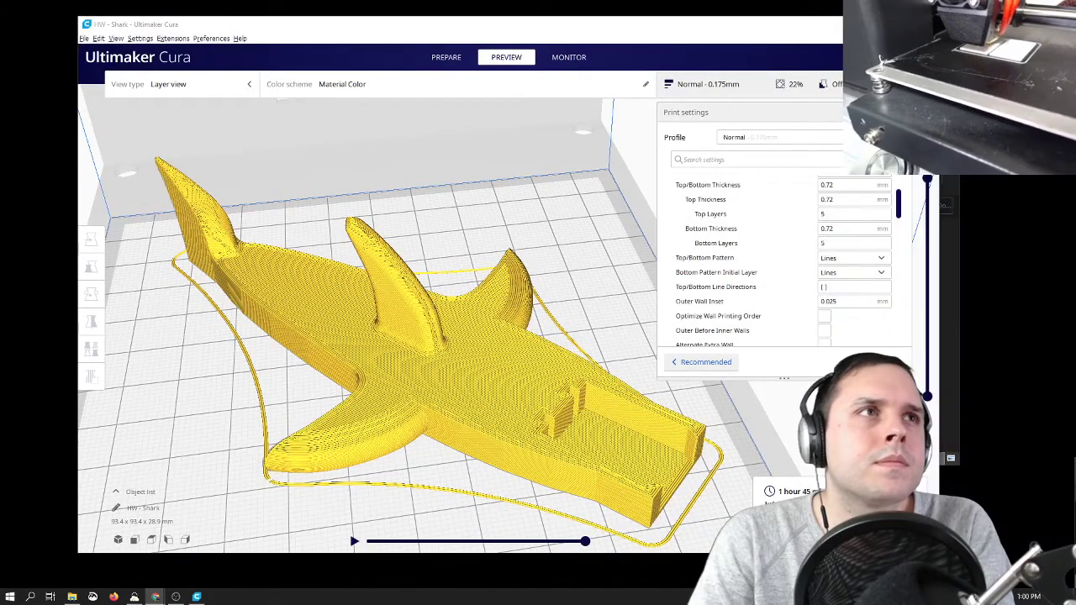
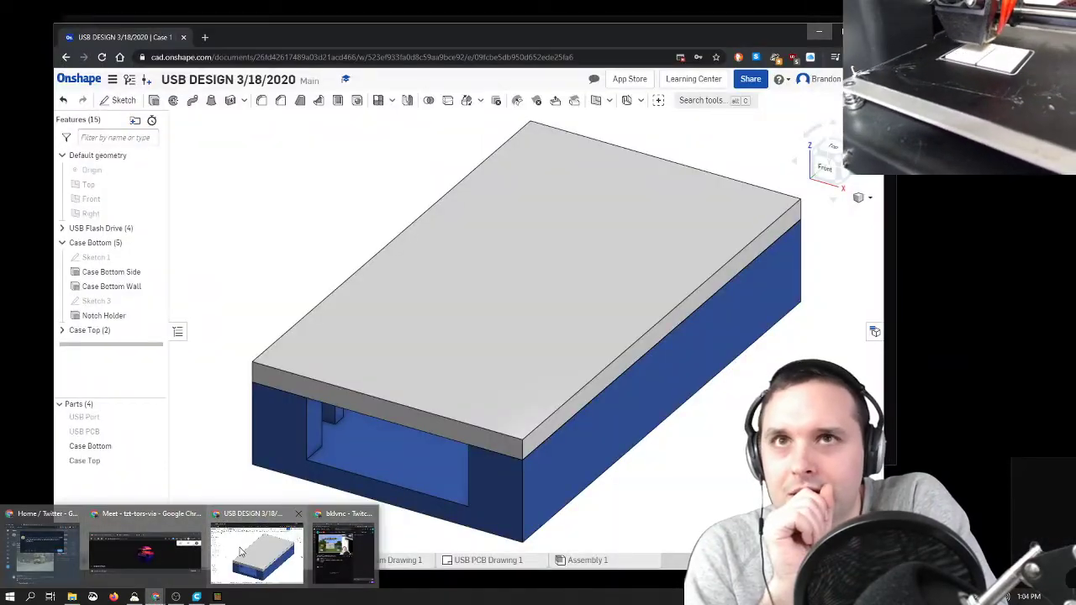
# Step: Switch to the Onshape browser window, search the web for mineways in a new tab and open the Mineways Real-Time Rendering site
pyautogui.click(241, 551)
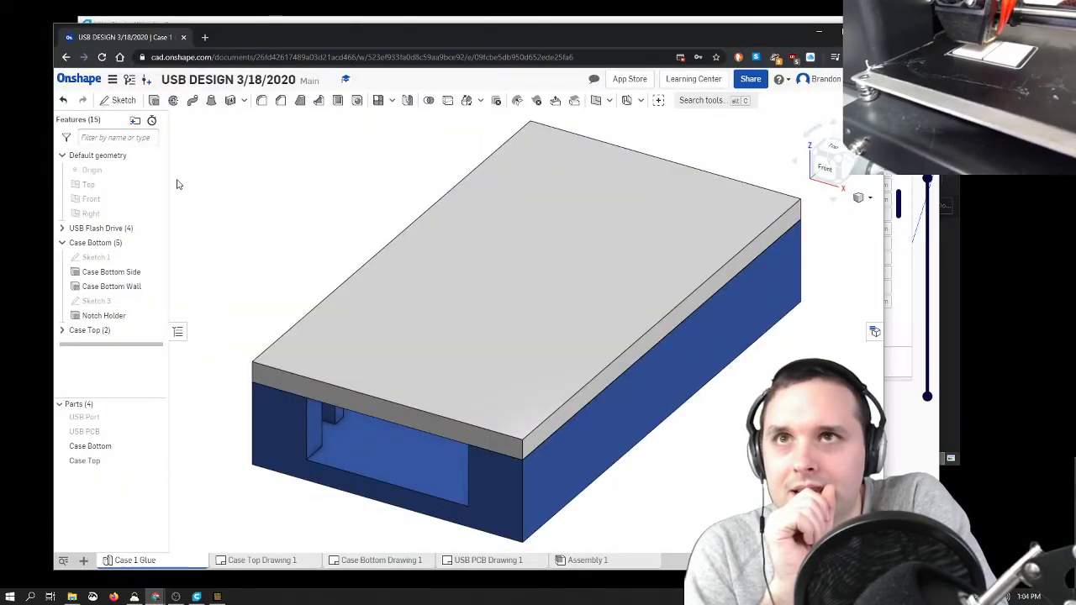
pyautogui.click(205, 37)
pyautogui.write('mineways')
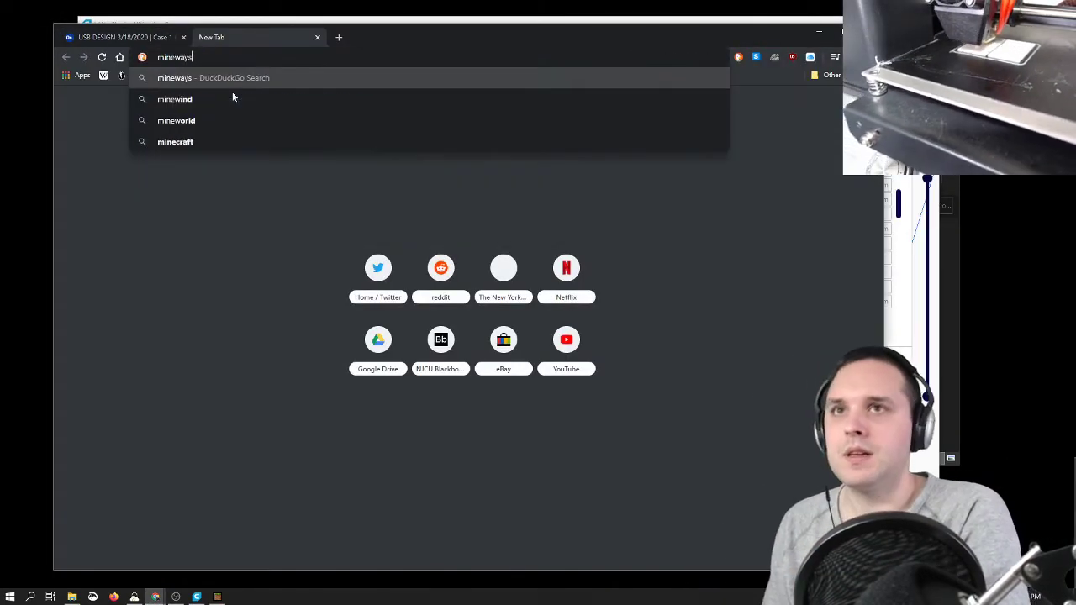
pyautogui.press('Return')
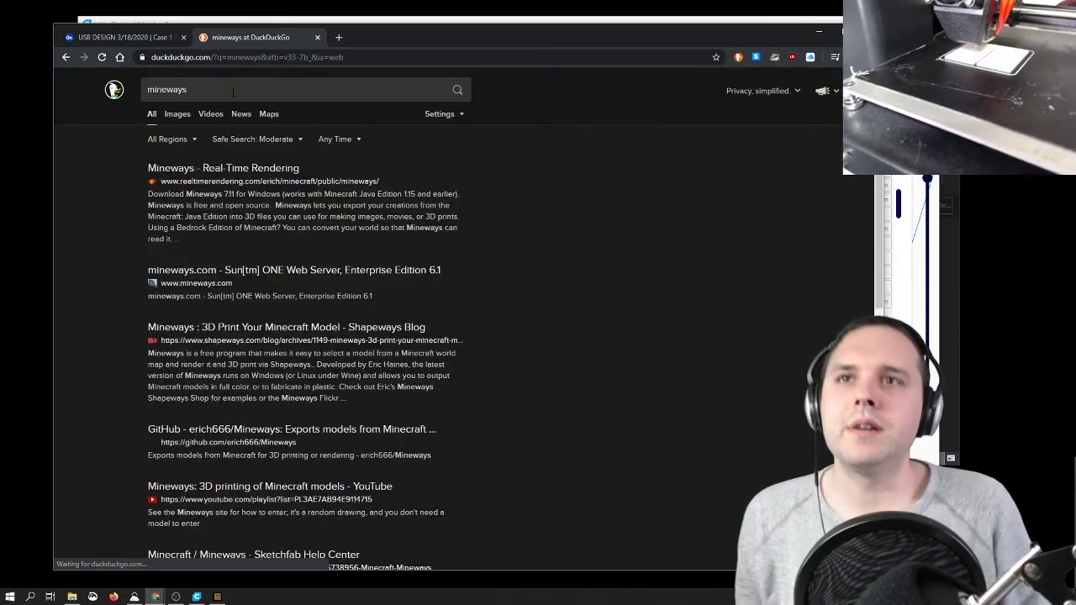
pyautogui.click(233, 169)
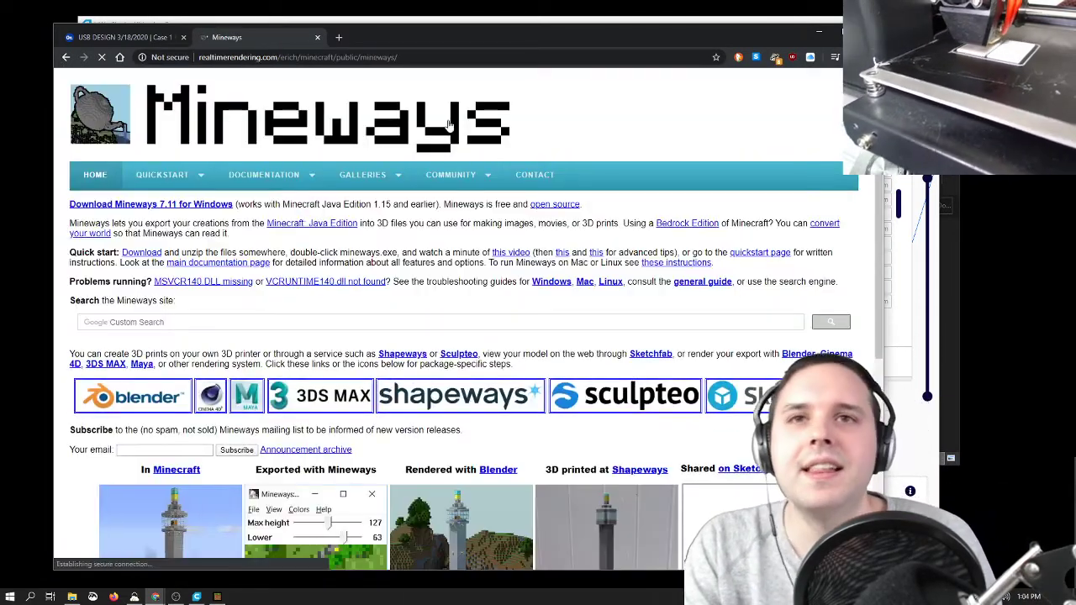
# Step: Download Mineways 7.11 for Windows and close the Minecraft window
pyautogui.scroll(-4, 493, 315)
pyautogui.scroll(4, 494, 315)
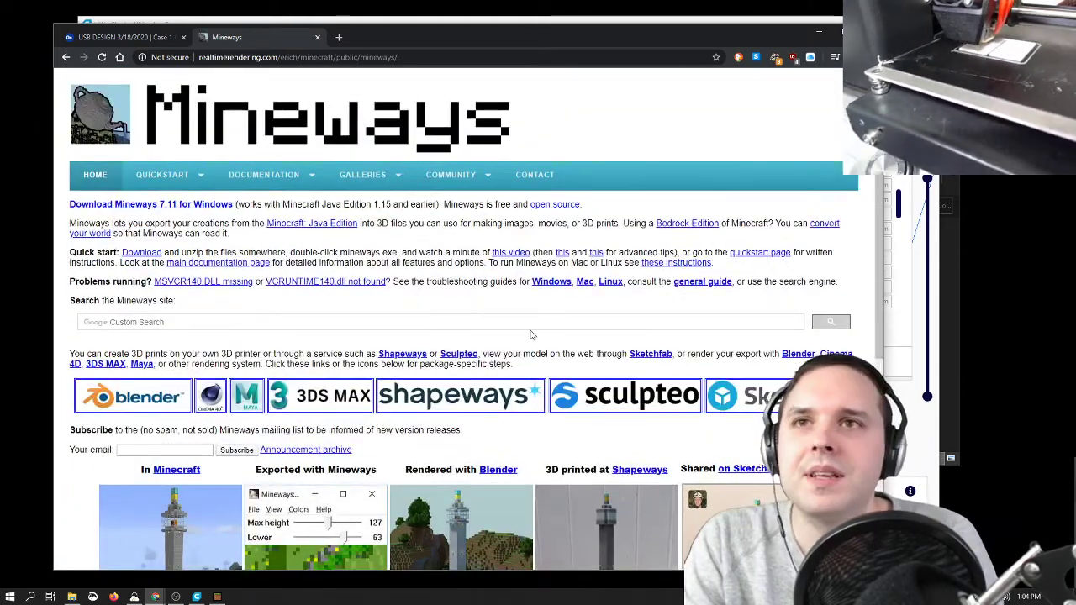
pyautogui.click(195, 204)
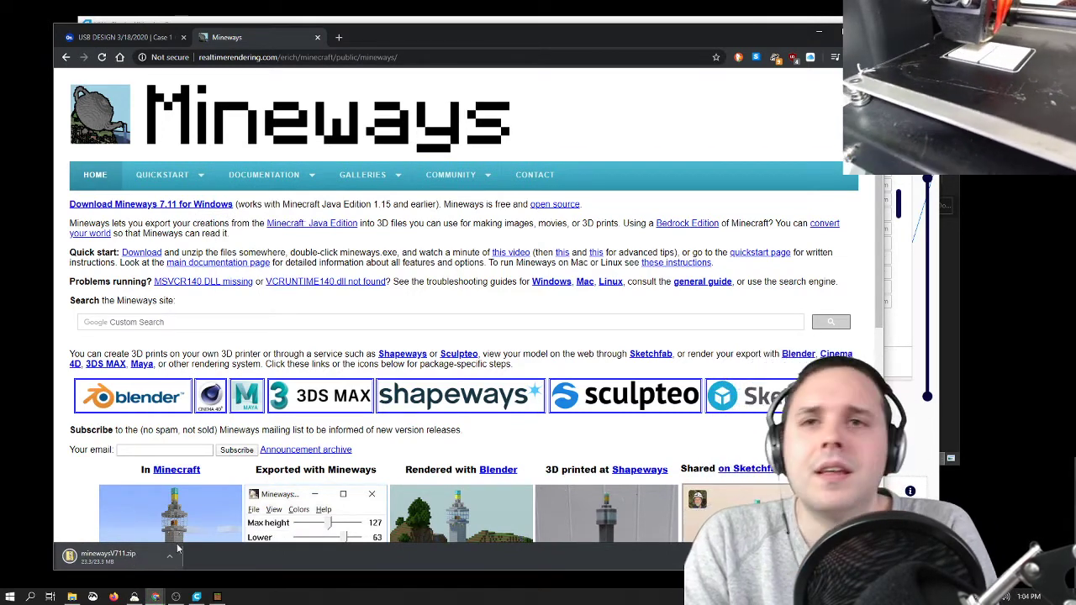
pyautogui.click(217, 597)
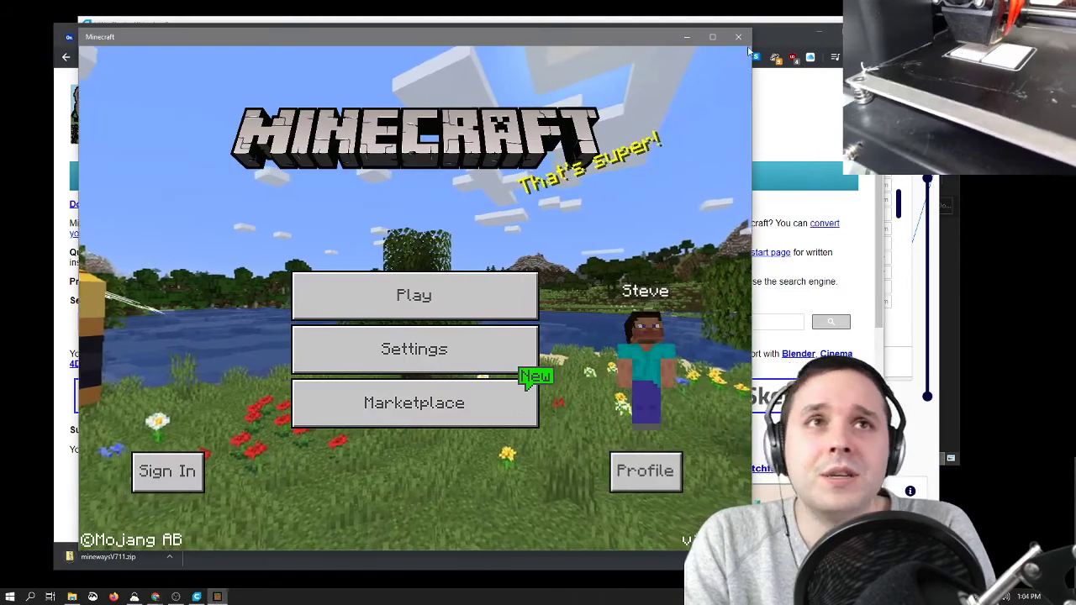
pyautogui.click(739, 37)
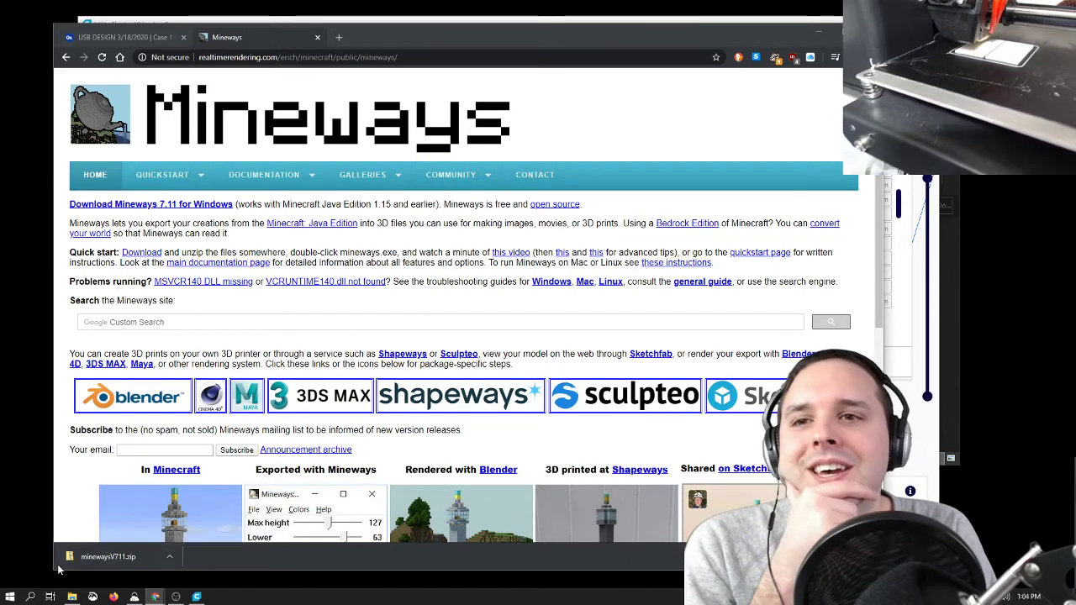
# Step: Open the downloaded minewaysV711.zip and extract all its files to a minewaysV711 folder in Downloads
pyautogui.click(86, 557)
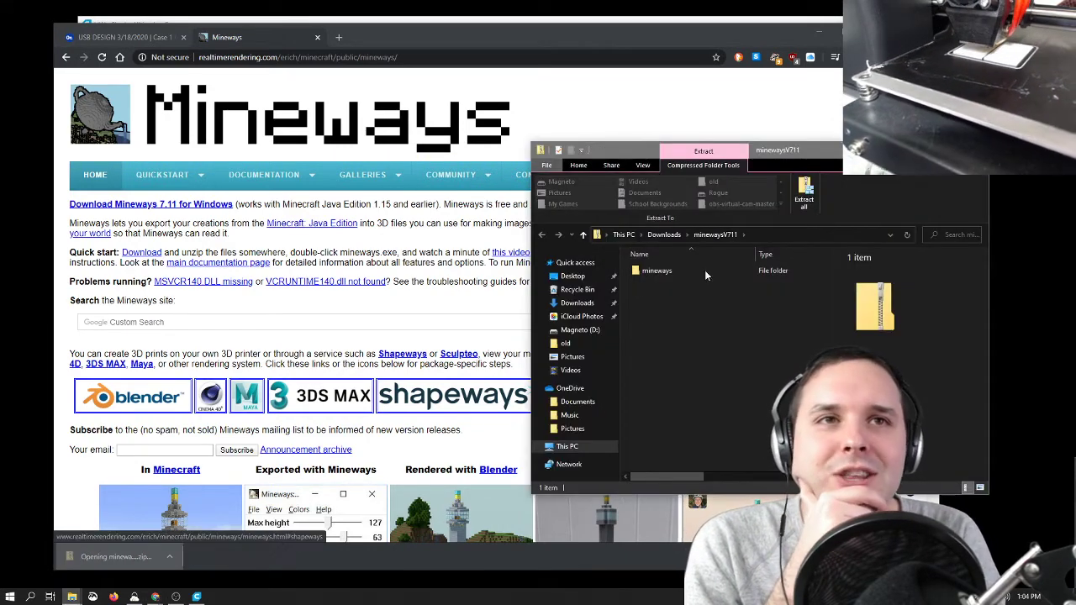
pyautogui.click(804, 190)
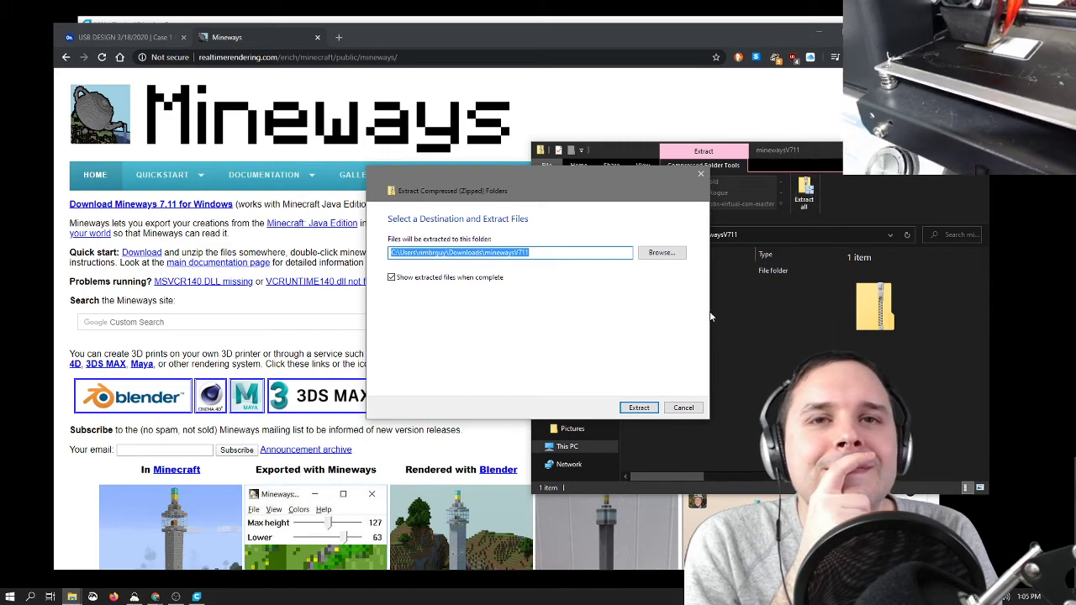
pyautogui.click(639, 408)
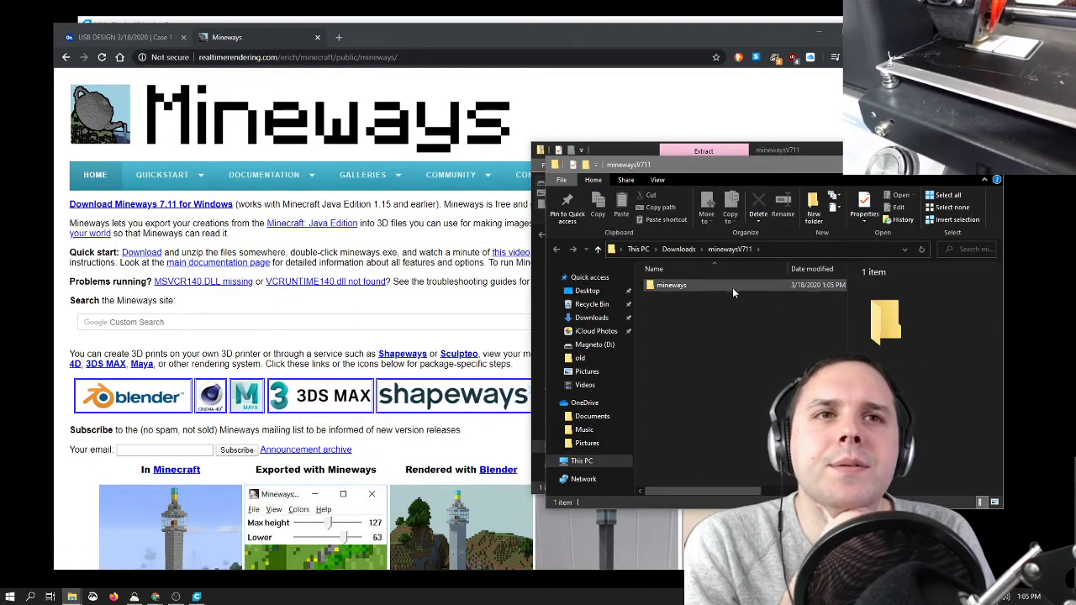
# Step: Launch the Mineways application from the extracted mineways folder, allowing it past Windows SmartScreen and dismissing the startup message
pyautogui.doubleClick(732, 287)
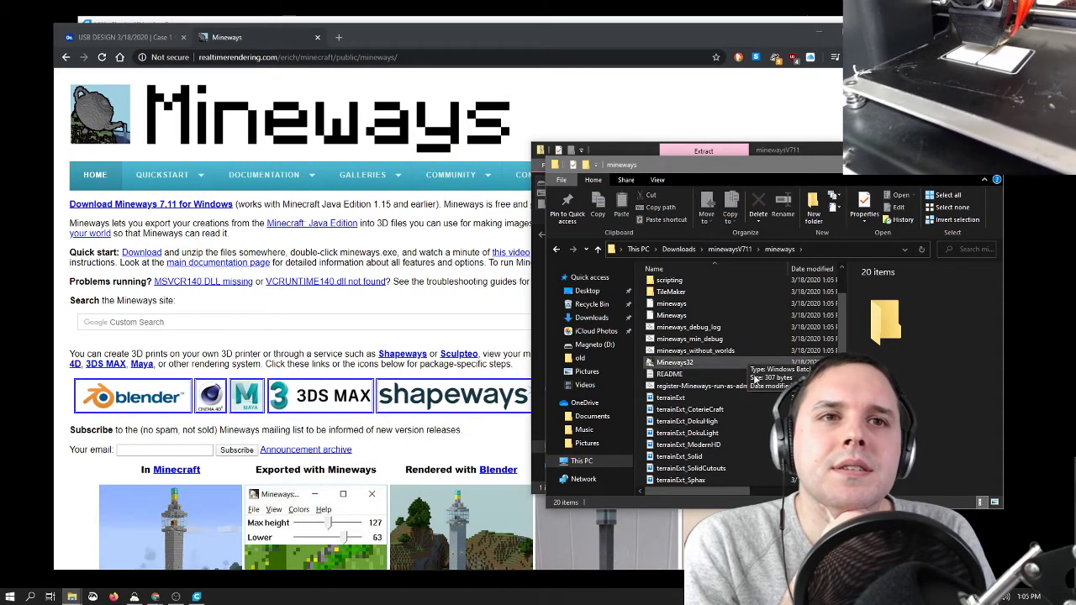
pyautogui.scroll(-1, 735, 366)
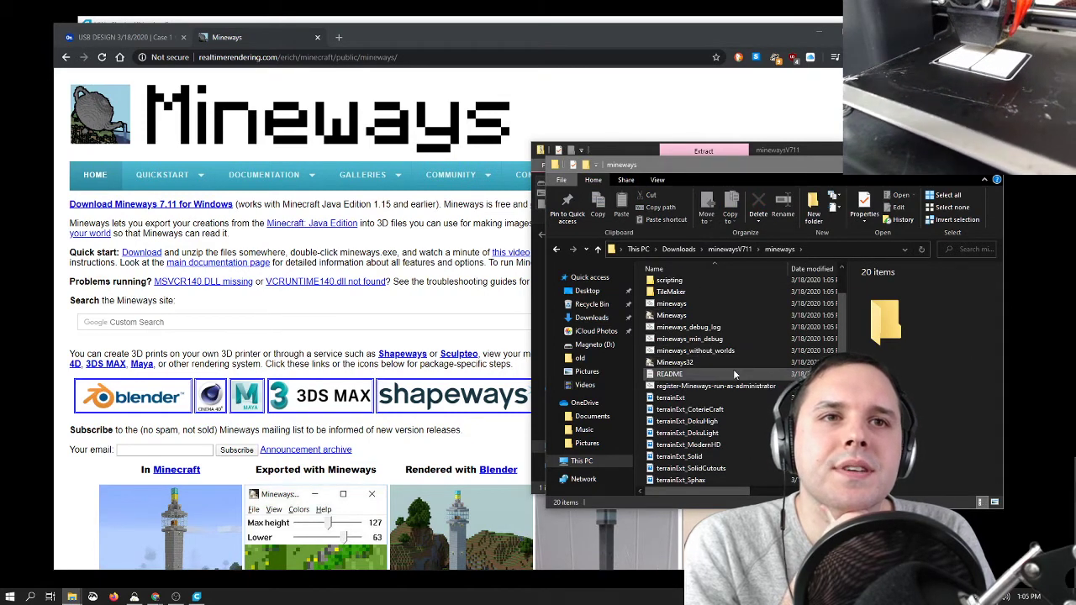
pyautogui.doubleClick(729, 317)
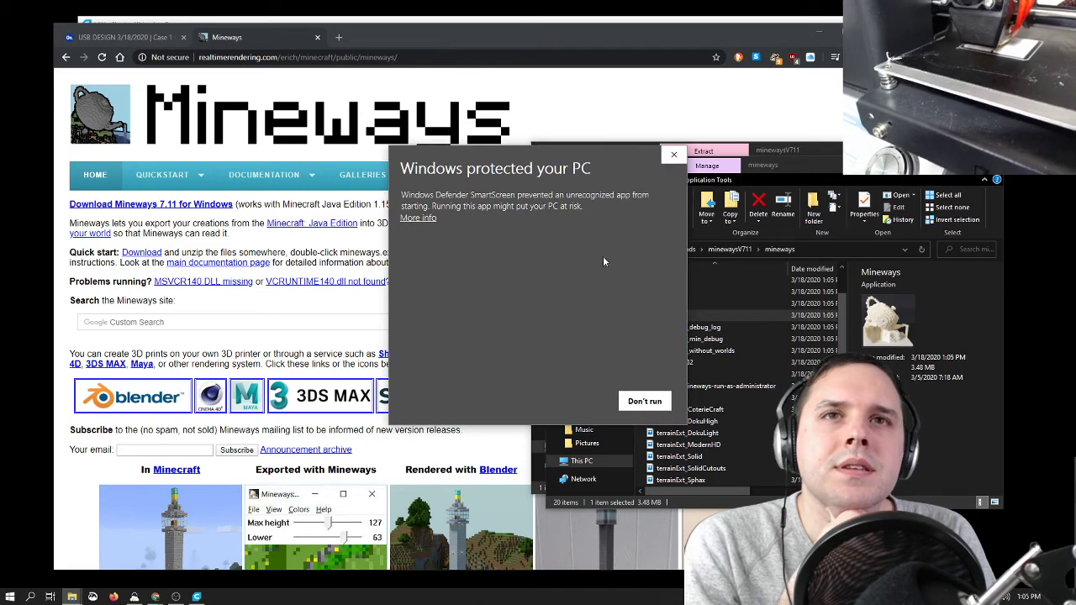
pyautogui.click(418, 218)
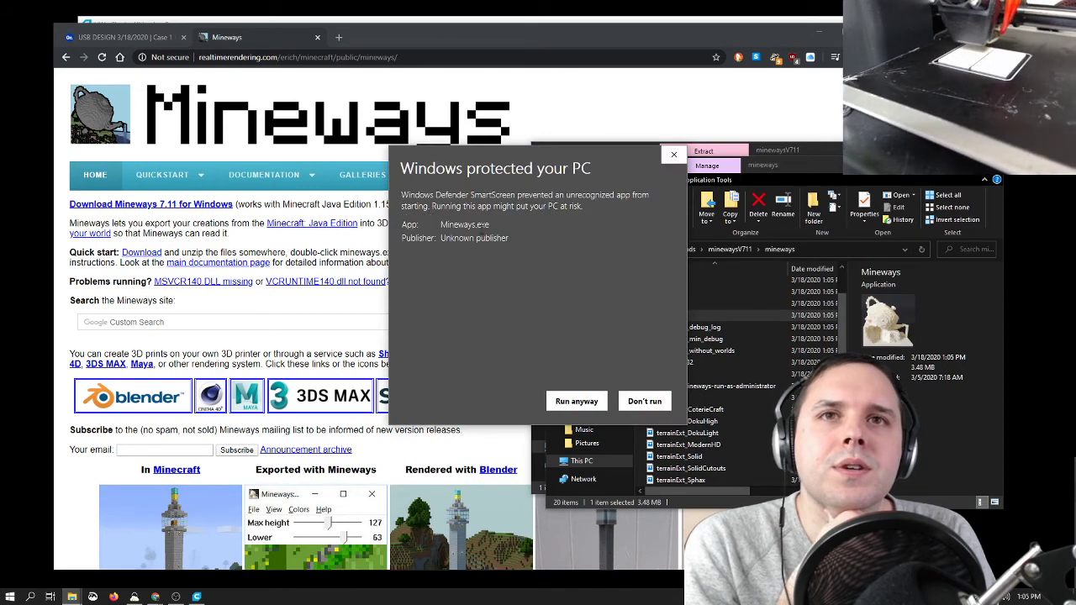
pyautogui.click(580, 401)
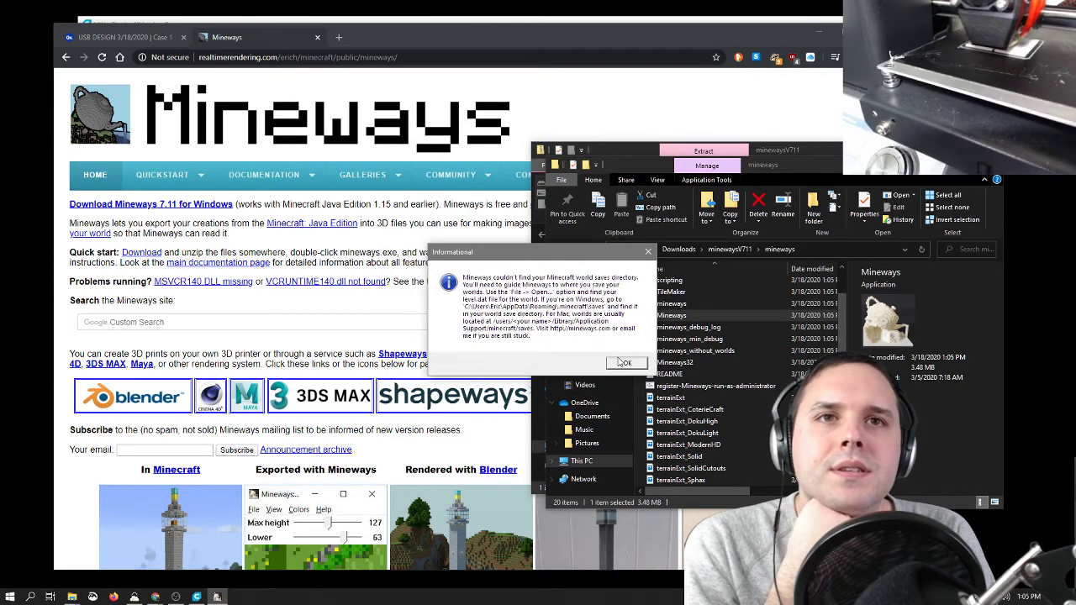
pyautogui.click(624, 362)
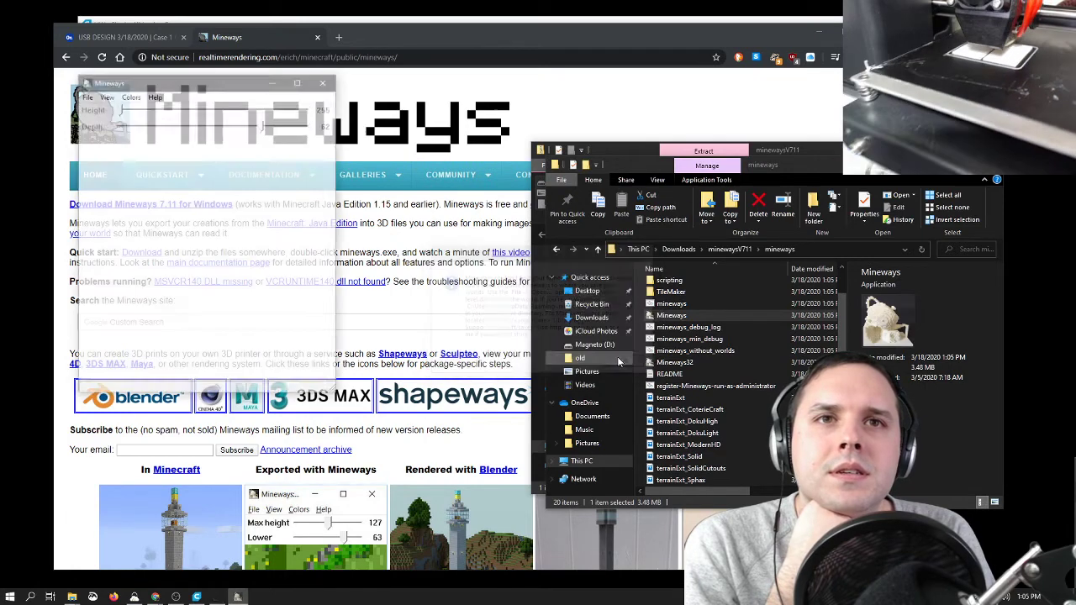
# Step: Close Mineways and the extracted folder window, and dismiss the Program Compatibility Assistant
pyautogui.click(324, 84)
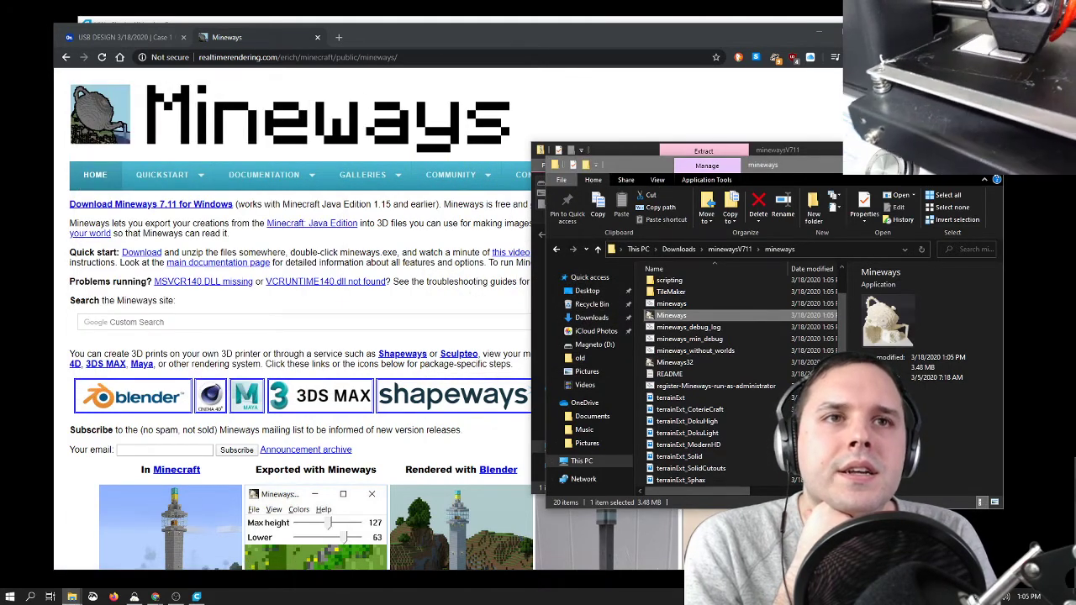
pyautogui.click(990, 165)
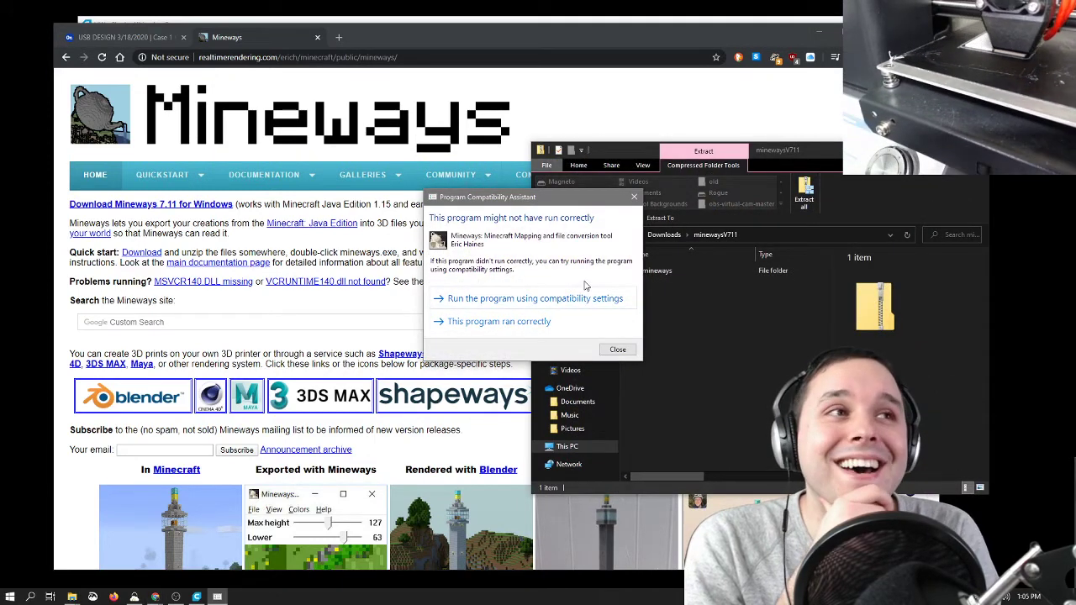
pyautogui.click(618, 349)
# Step: Move the extracted minewaysV711 folder from Downloads to the desktop
pyautogui.click(667, 238)
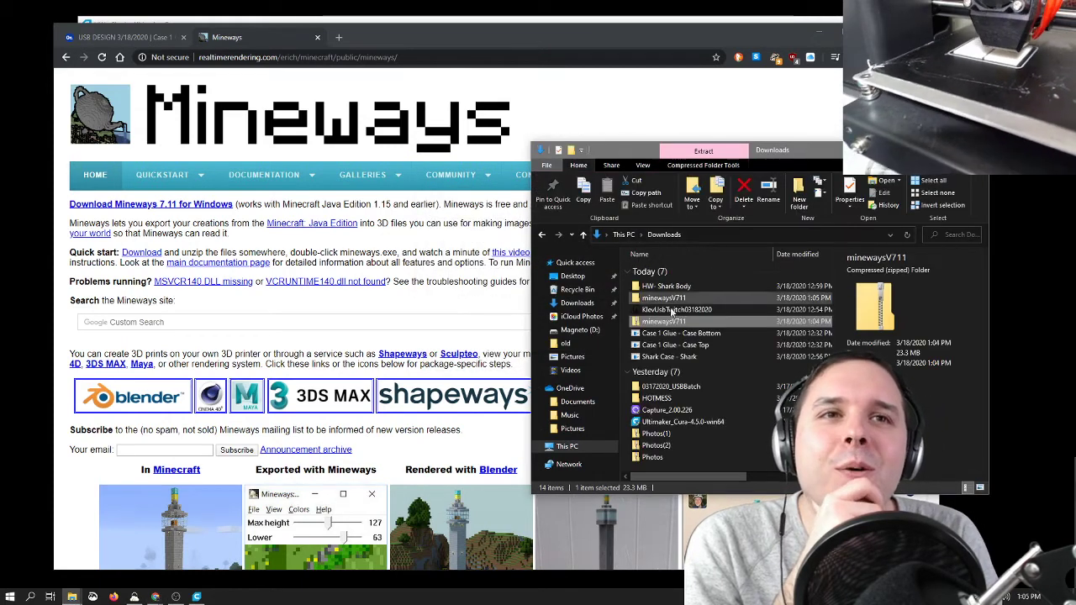
pyautogui.click(668, 299)
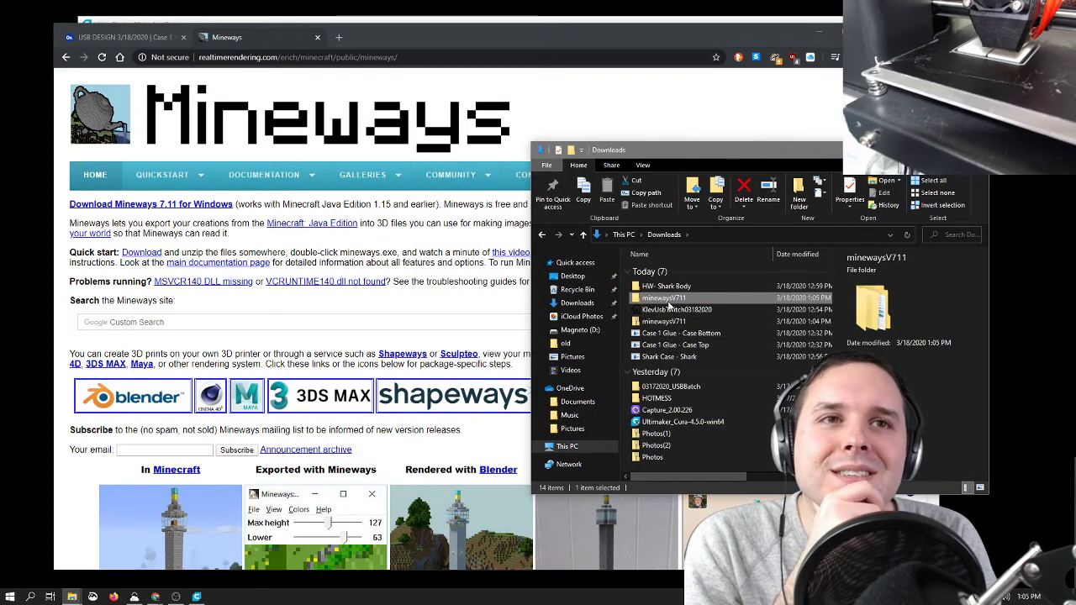
pyautogui.moveTo(670, 301); pyautogui.dragTo(22, 27)
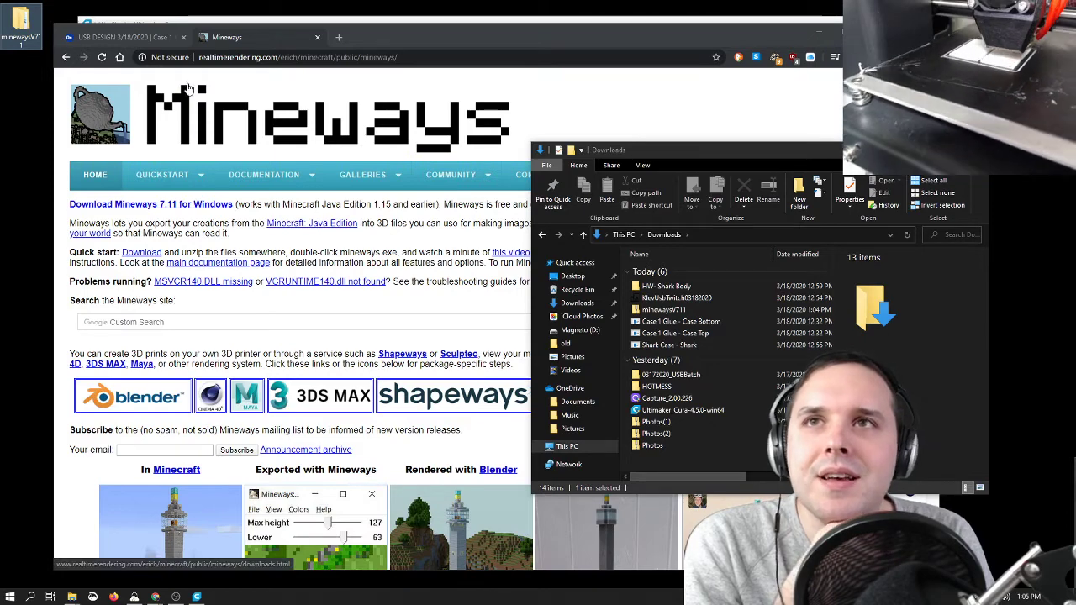
# Step: Close the Mineways browser tab, bring the Cura window forward, and put it away to return to the Onshape case model
pyautogui.click(227, 38)
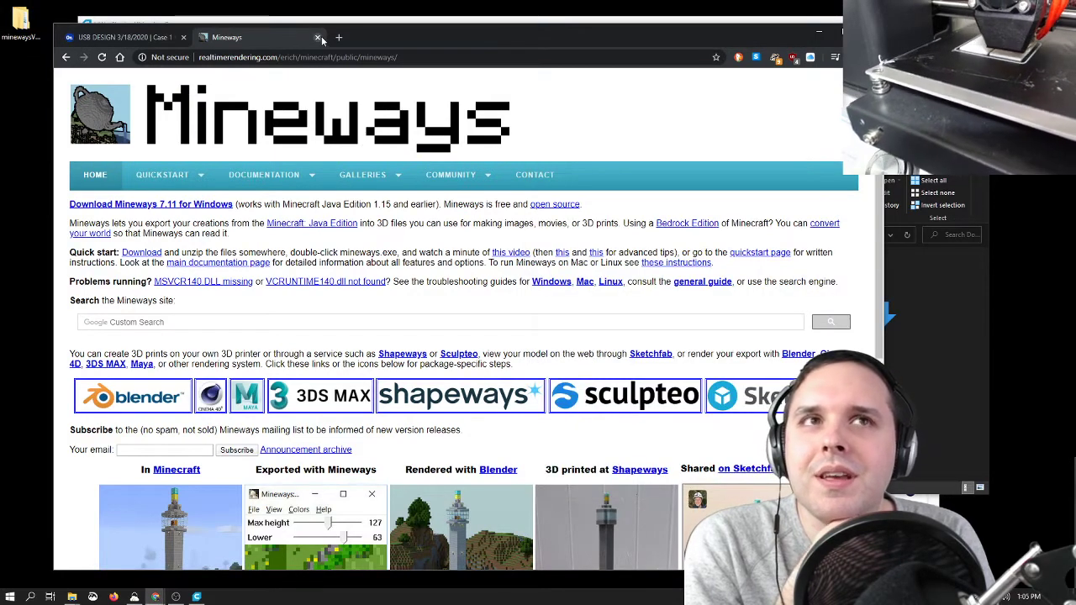
pyautogui.click(317, 37)
pyautogui.click(464, 20)
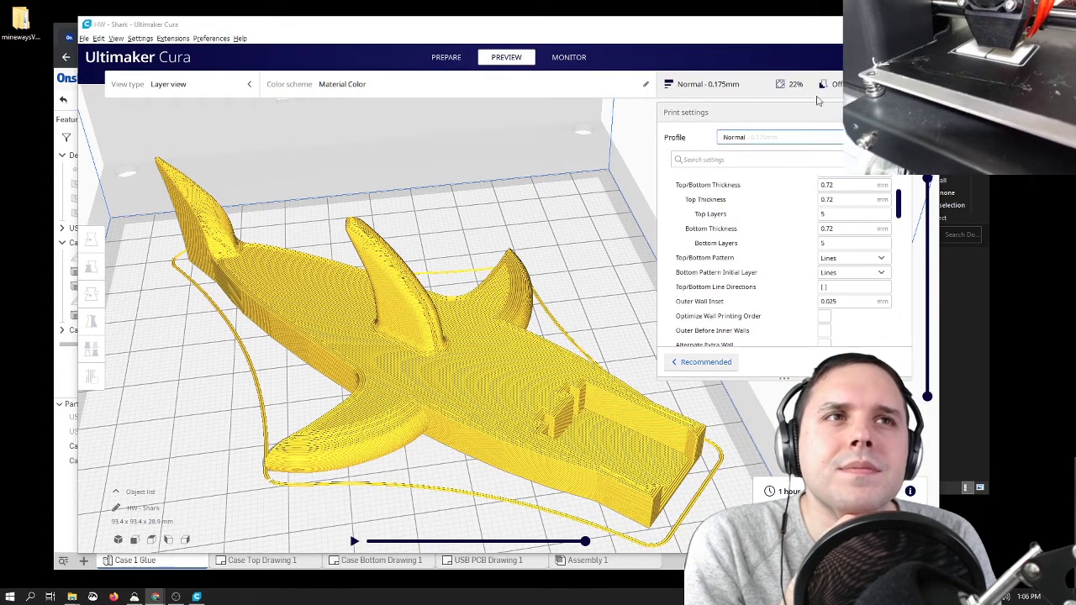
pyautogui.click(874, 24)
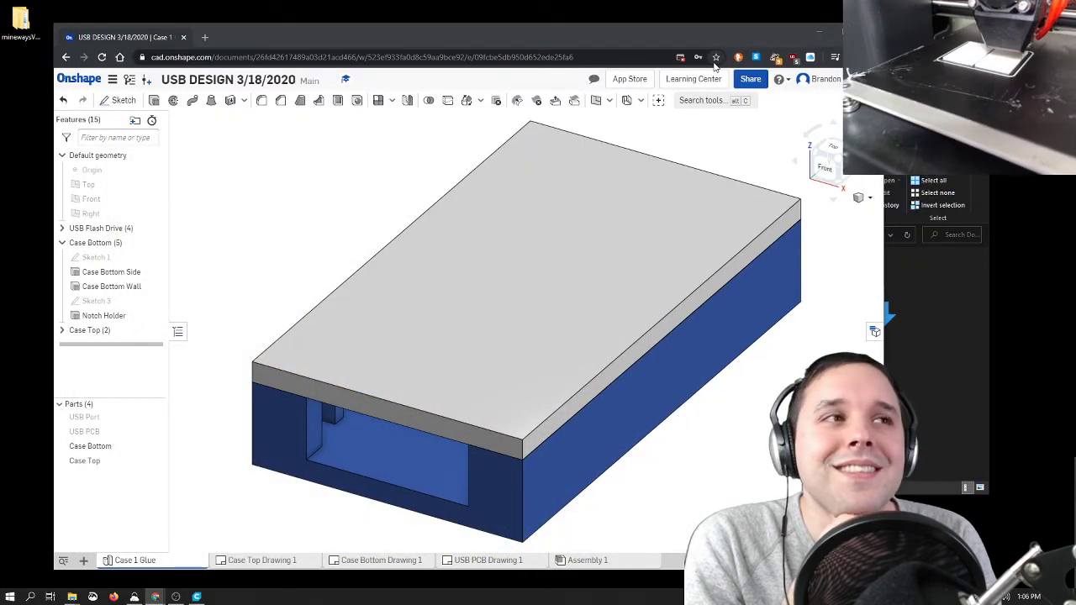